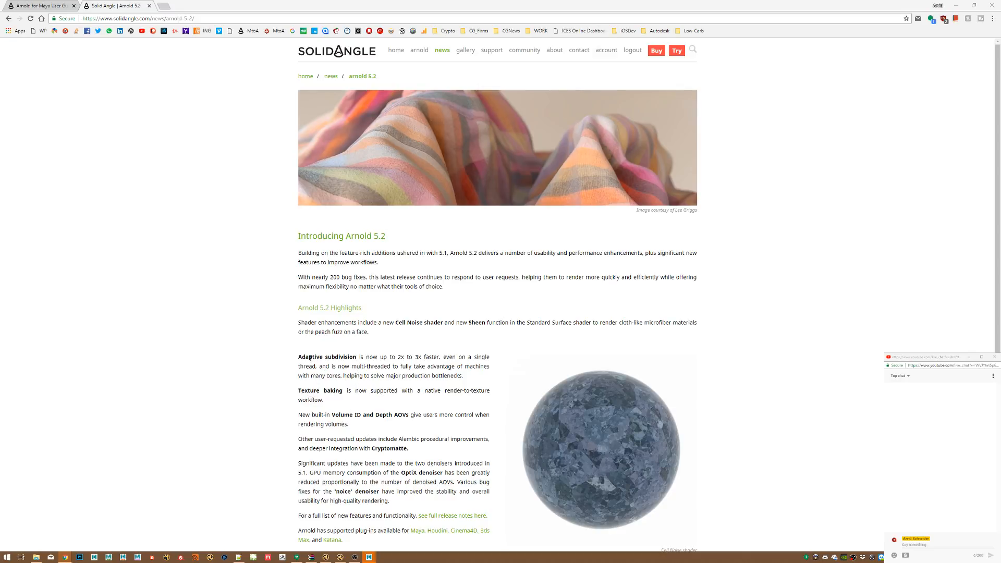
Step: Read through the Arnold 5.2 release highlights, including adaptive subdivision and the Cell Noise and Sheen features
left_click_drag(302, 357, 346, 357)
left_click(352, 364)
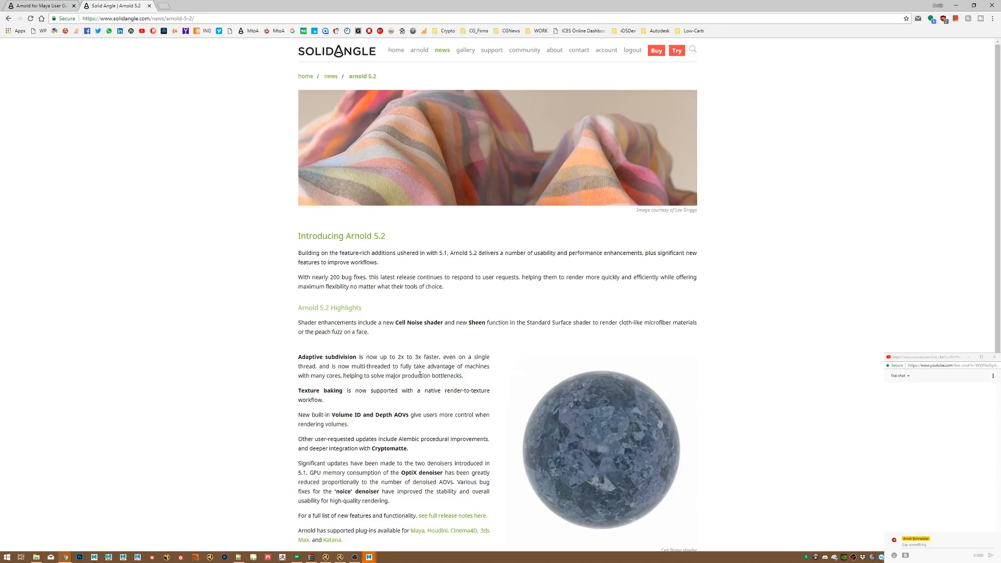
scroll(513, 403, "down", 2)
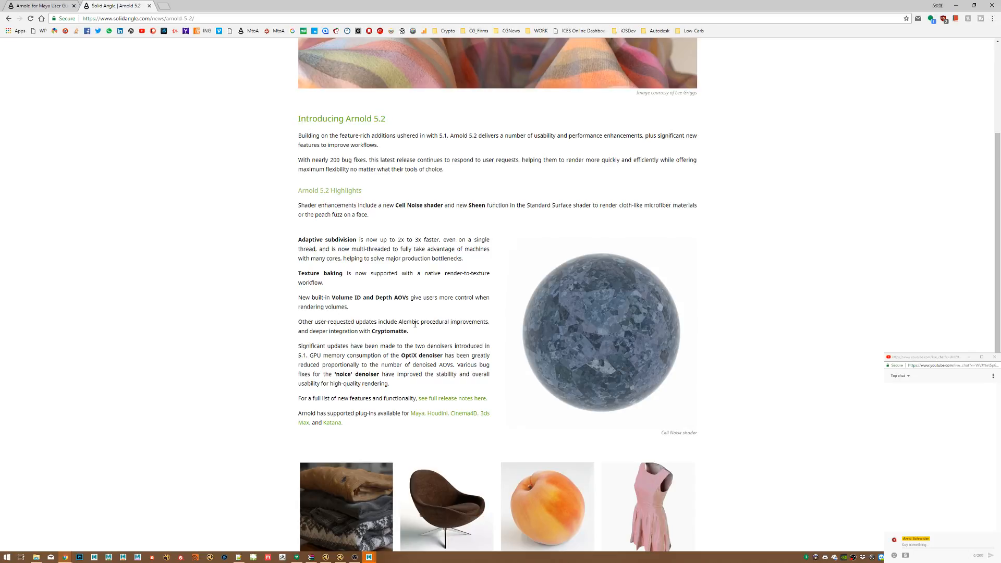
scroll(417, 323, "down", 1)
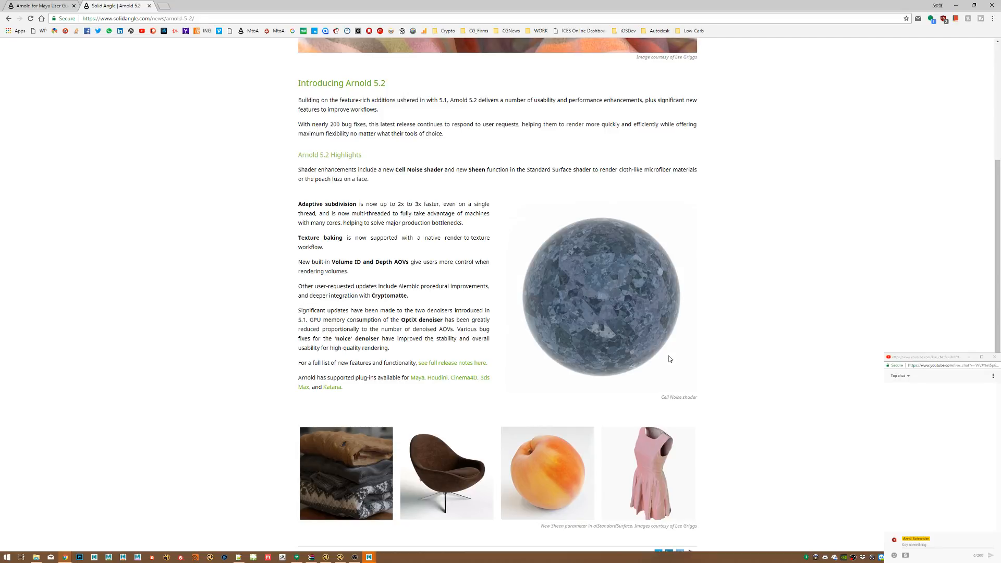
scroll(554, 361, "up", 3)
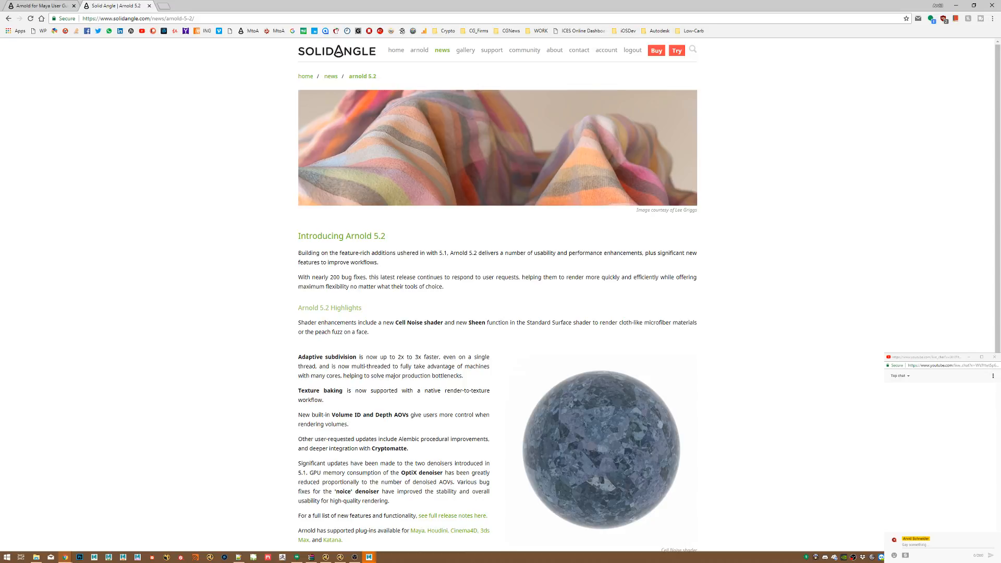
left_click(930, 359)
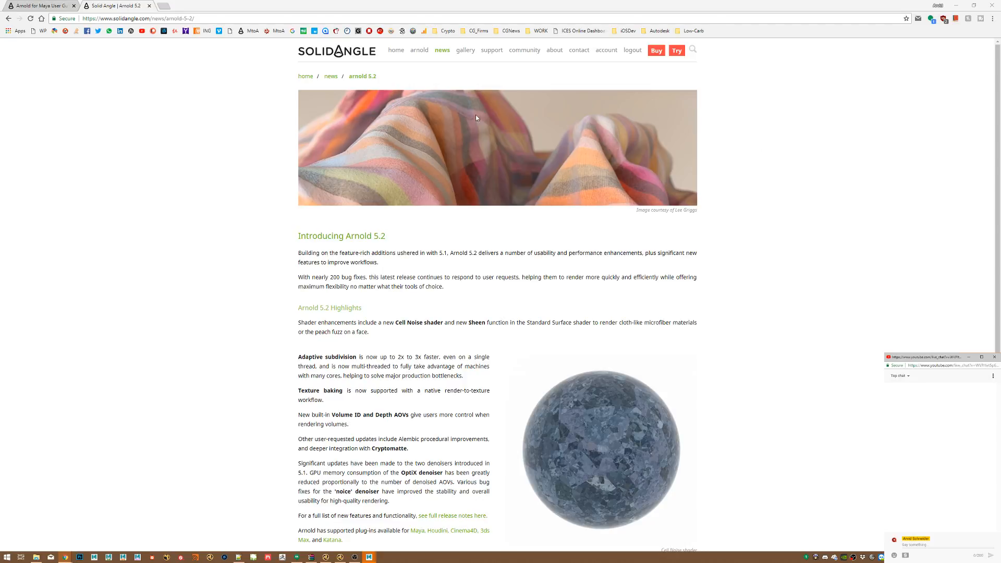
Step: Switch to Maya by moving the browser window away, and close the Render Settings window
left_click_drag(74, 69, 507, 126, "alt")
left_click_drag(417, 91, 345, 108)
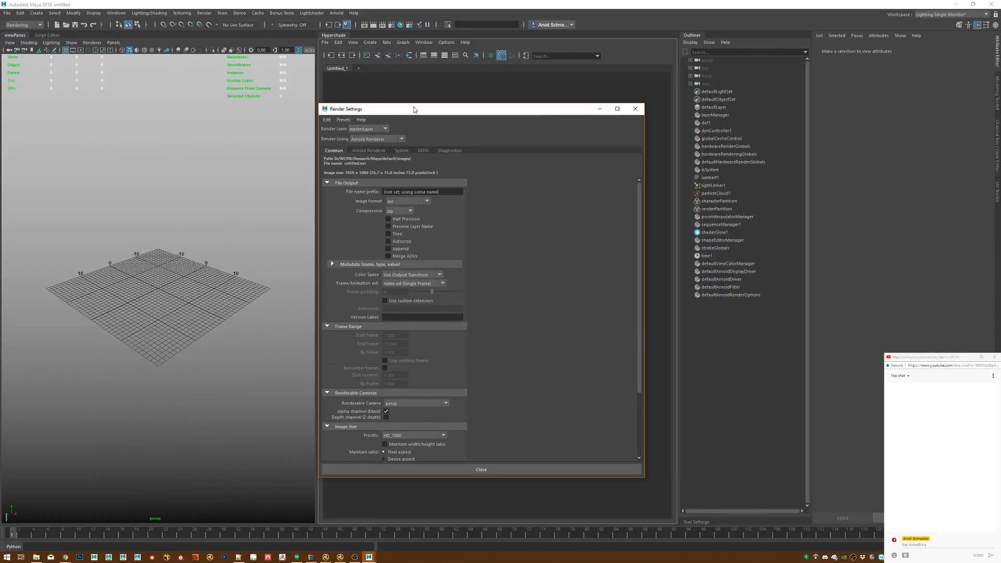
left_click(635, 109)
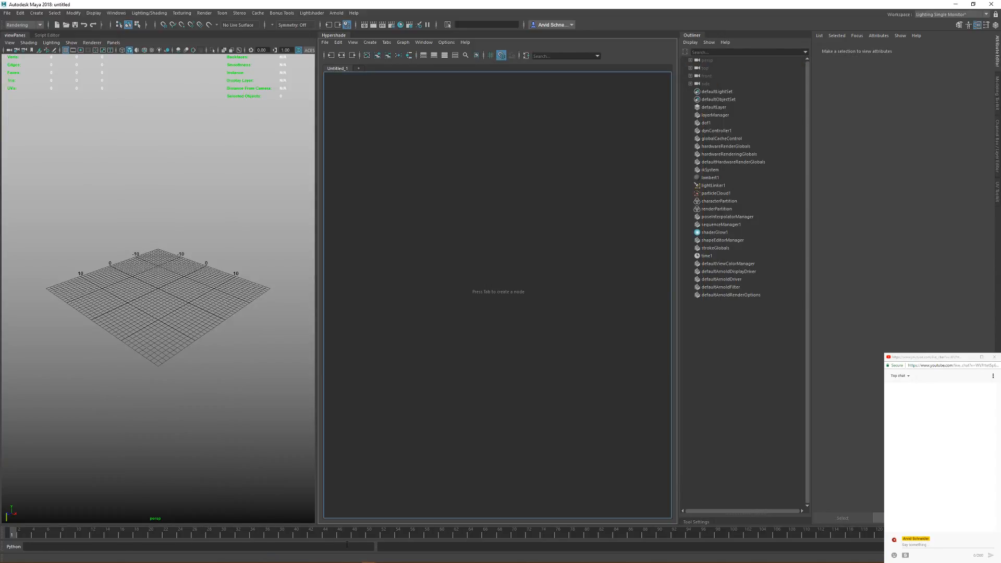
Step: Switch to Katana and examine the node graph's Light, Render, Data, Material and Global groups
mouse_move(181, 558)
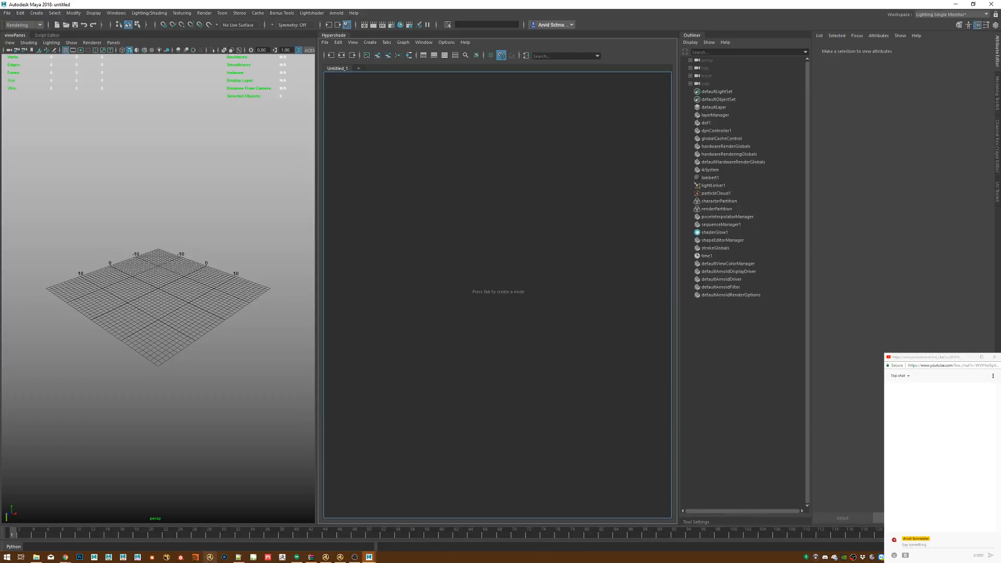
left_click(354, 557)
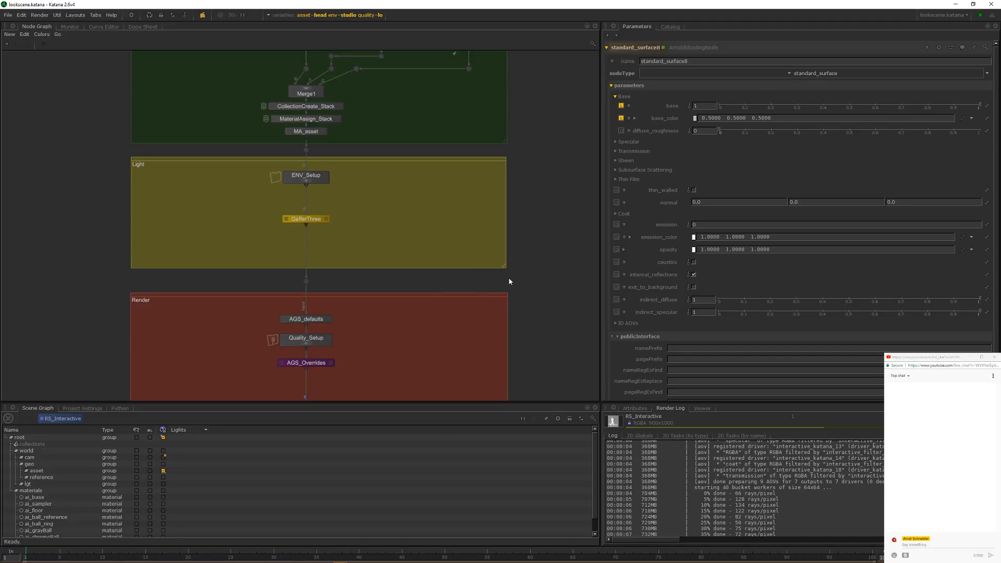
middle_click_drag(509, 278, 482, 293)
middle_click_drag(460, 123, 473, 255)
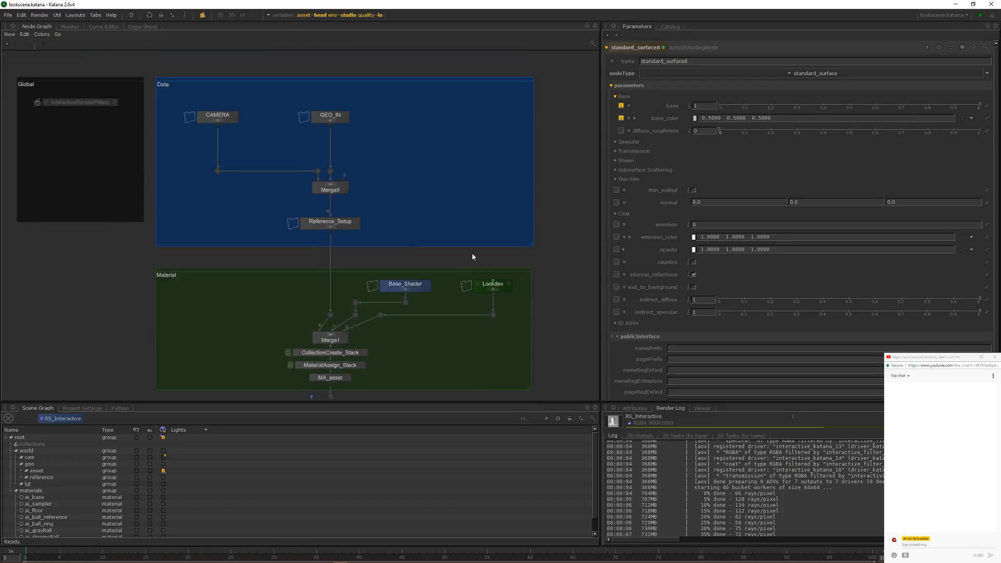
middle_click_drag(342, 146, 486, 172)
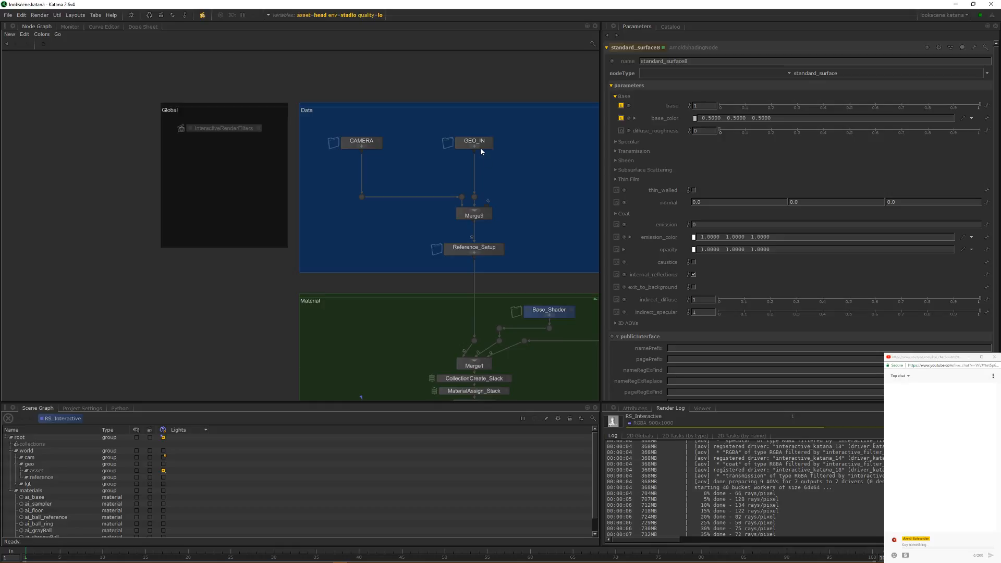
middle_click_drag(496, 151, 414, 147)
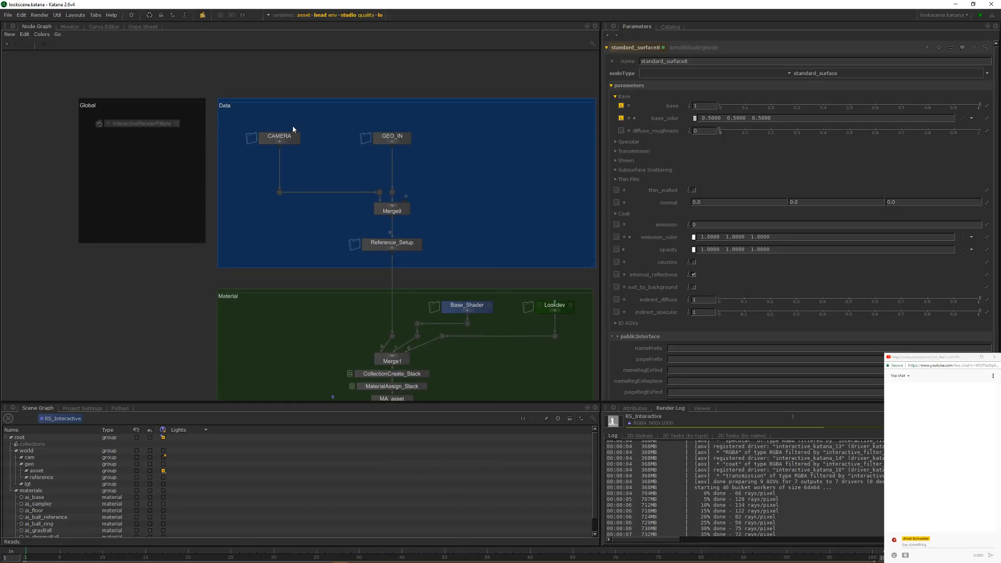
middle_click_drag(468, 192, 412, 136)
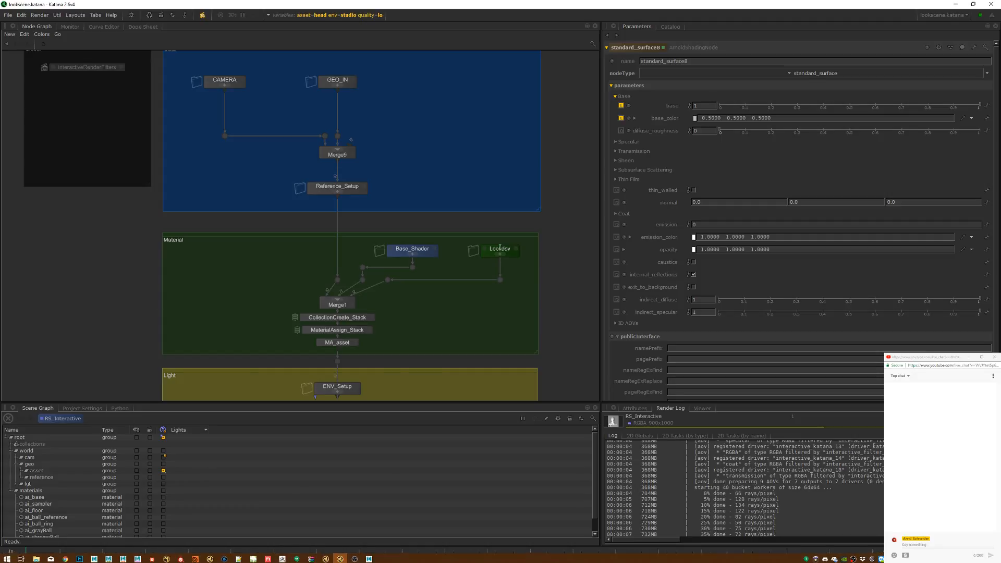
Step: Open a browser window and bring it over Katana with the Lightshader wiki on Bitbucket showing
left_click(65, 558)
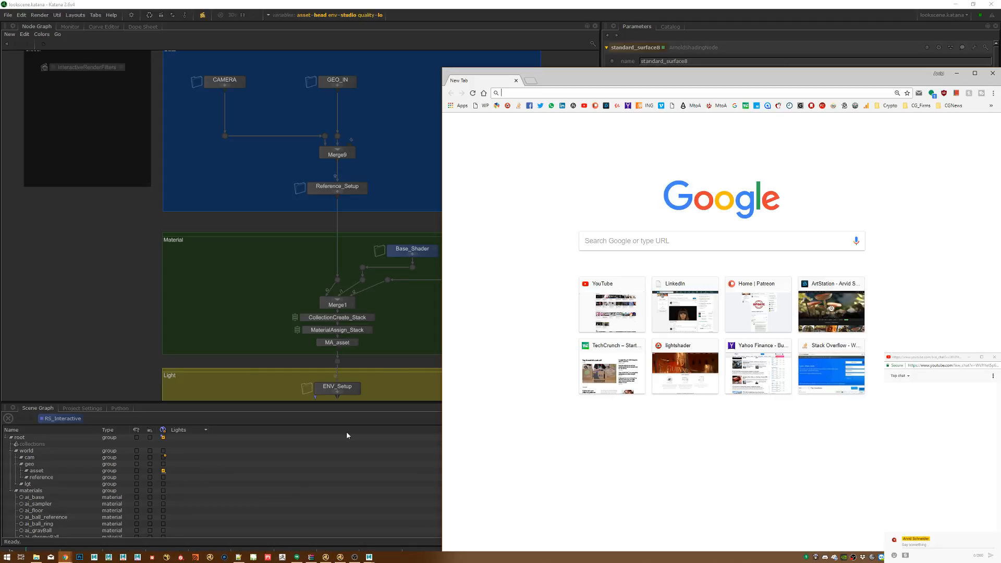
left_click_drag(578, 83, 522, 173)
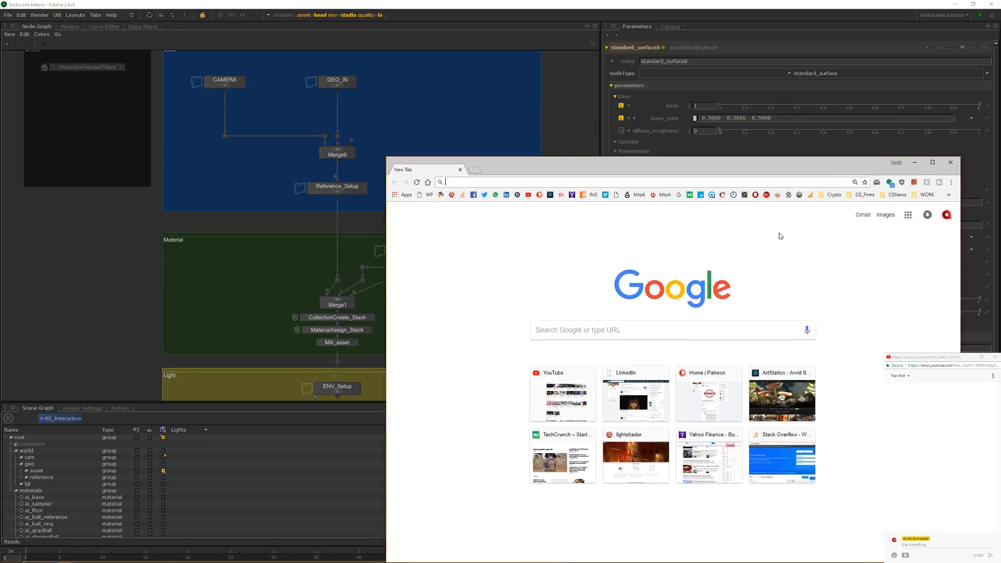
left_click_drag(763, 166, 1000, 93)
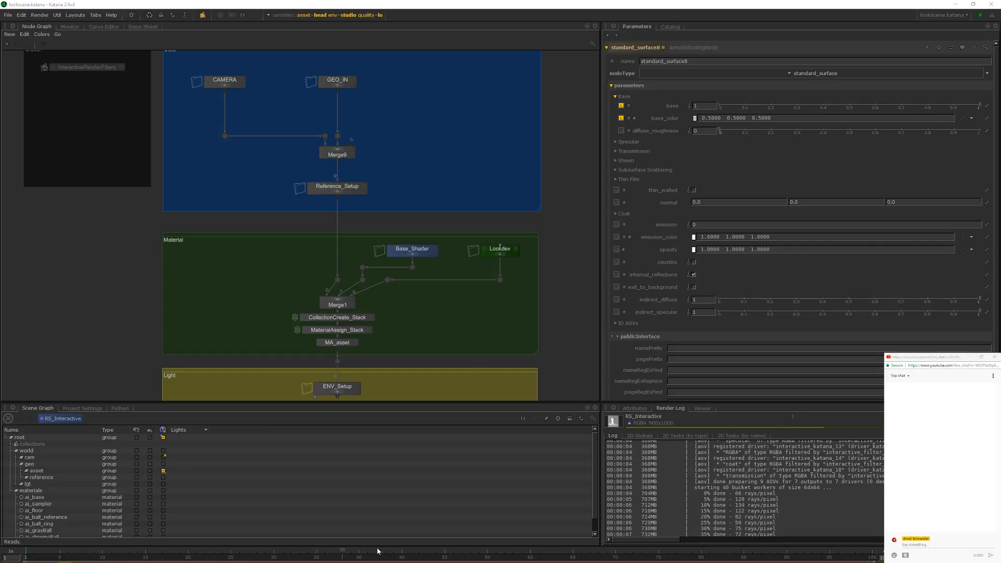
key("super")
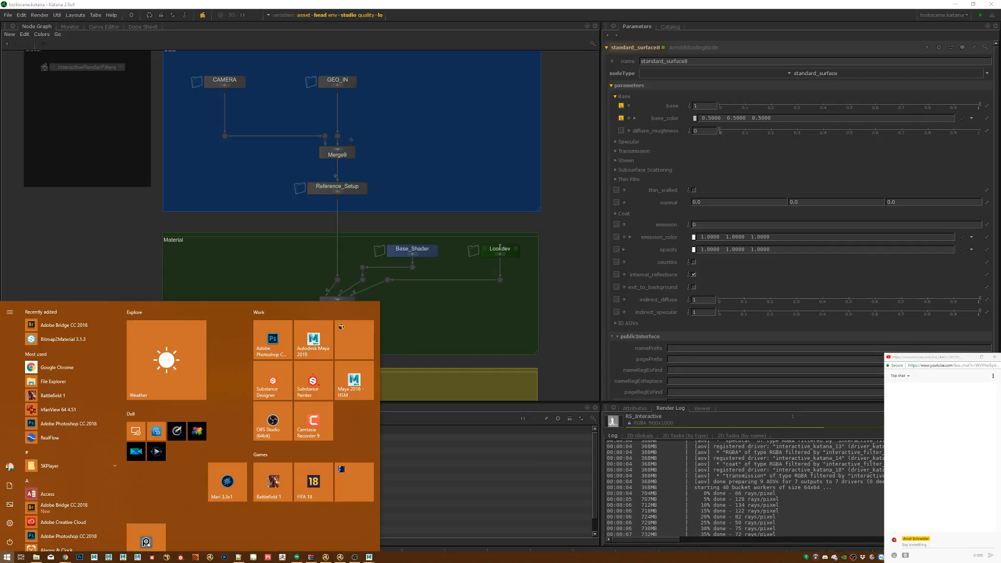
key("super")
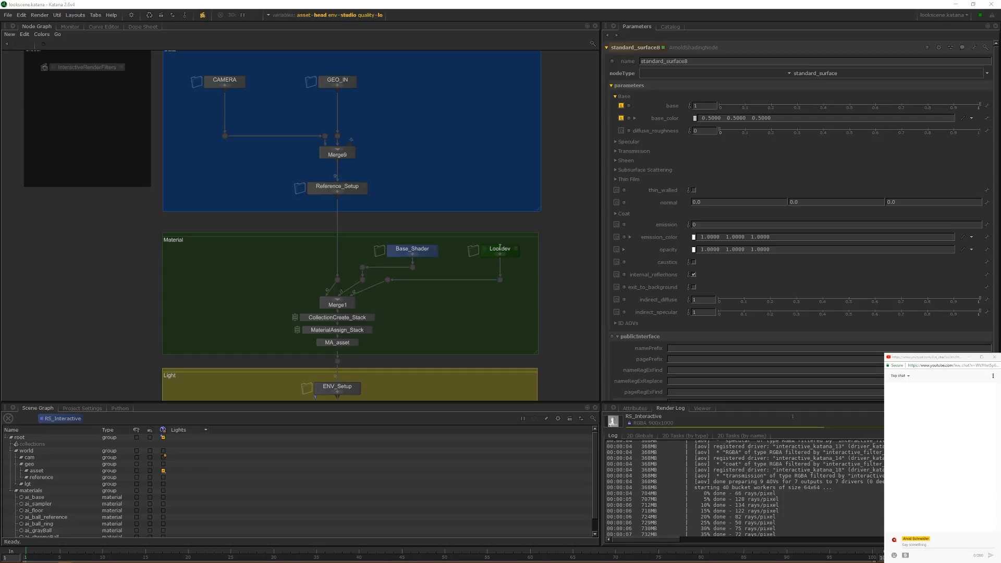
left_click_drag(1000, 89, 722, 97)
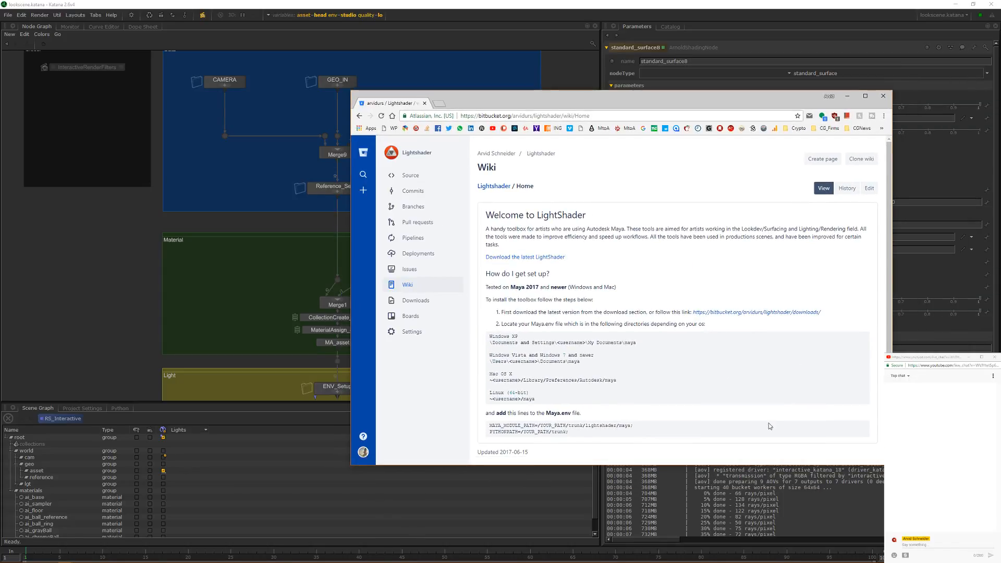
Step: Download the Lightshader repository from its Downloads page and minimize the browser window
left_click(416, 303)
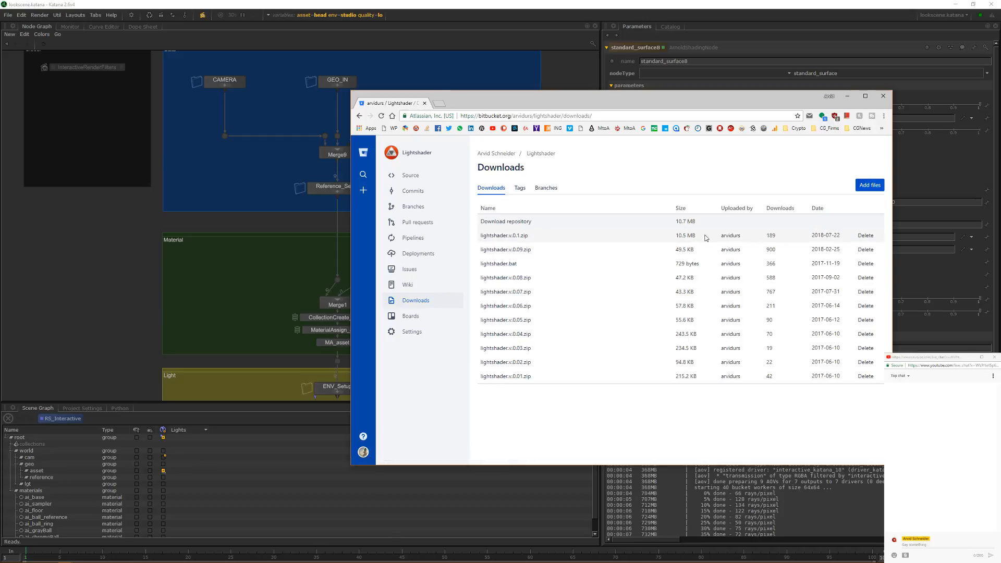
left_click(516, 223)
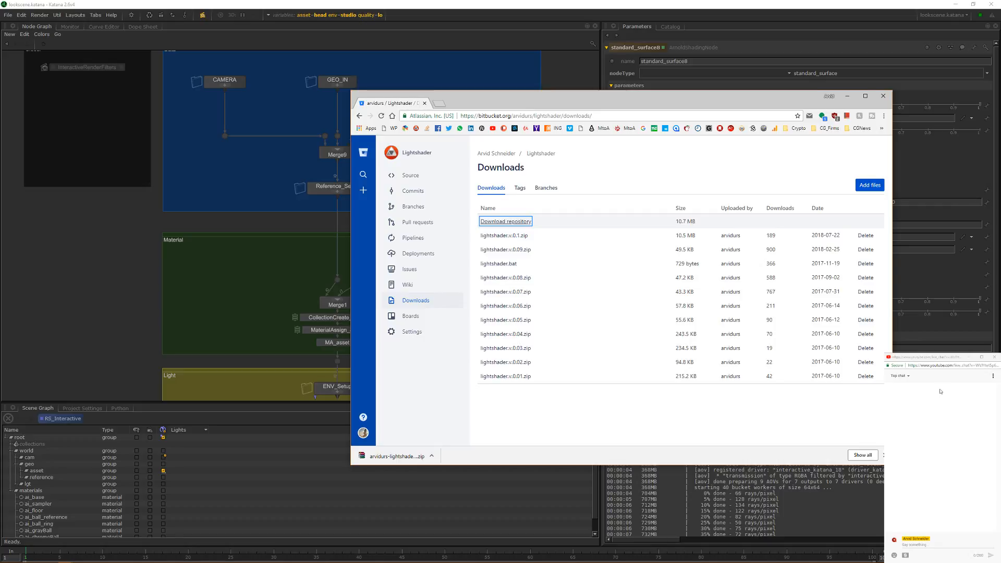
left_click(847, 96)
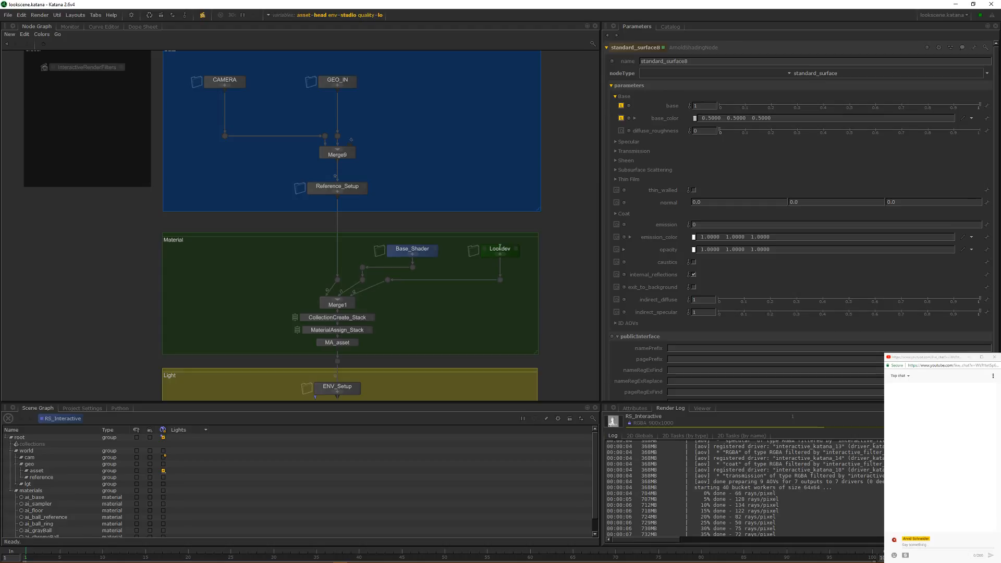
Step: Send the message "Hello everyone!" in the YouTube live chat
left_click(920, 545)
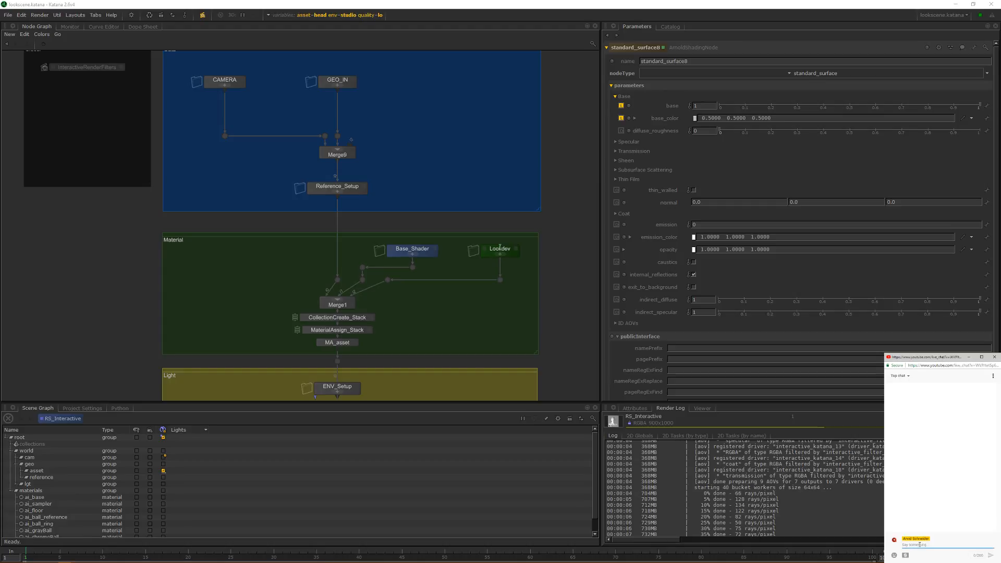
type("Hello everyone!")
key("Return")
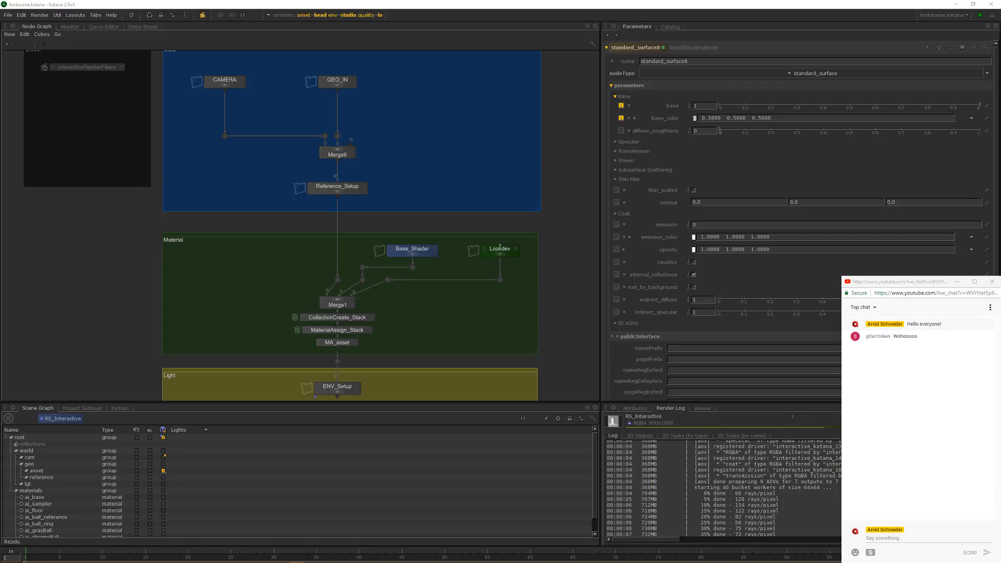
Step: Review the Lightshader commit history in the browser, checking the Graph State Variables manager commit for Katana, and minimize the window
mouse_move(668, 562)
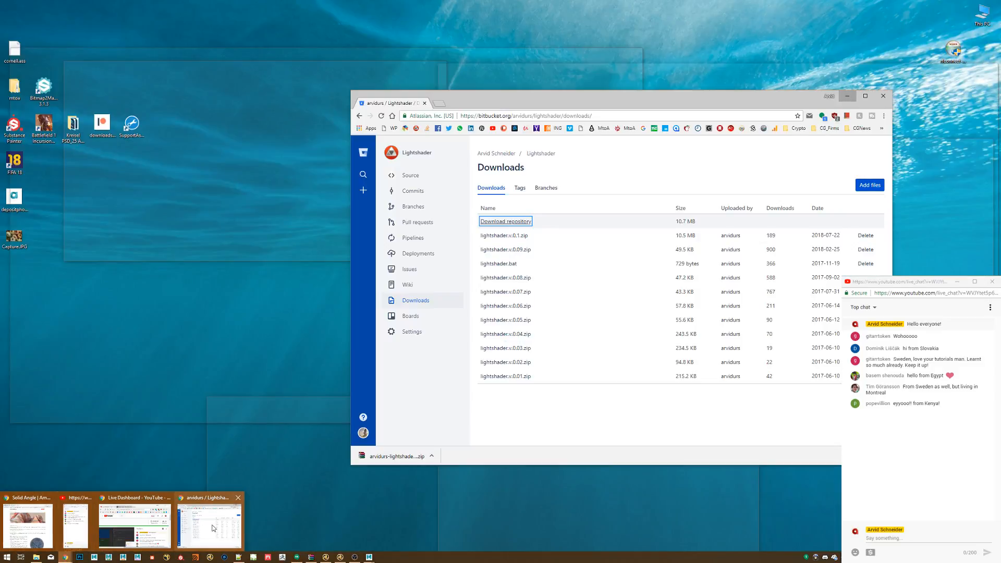
left_click(212, 531)
left_click(413, 192)
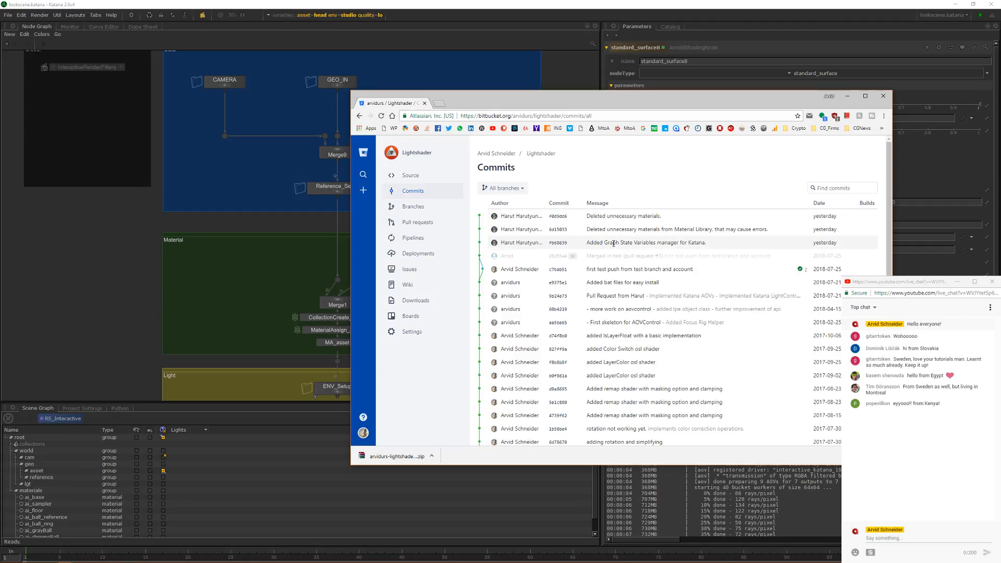
left_click_drag(712, 243, 589, 241)
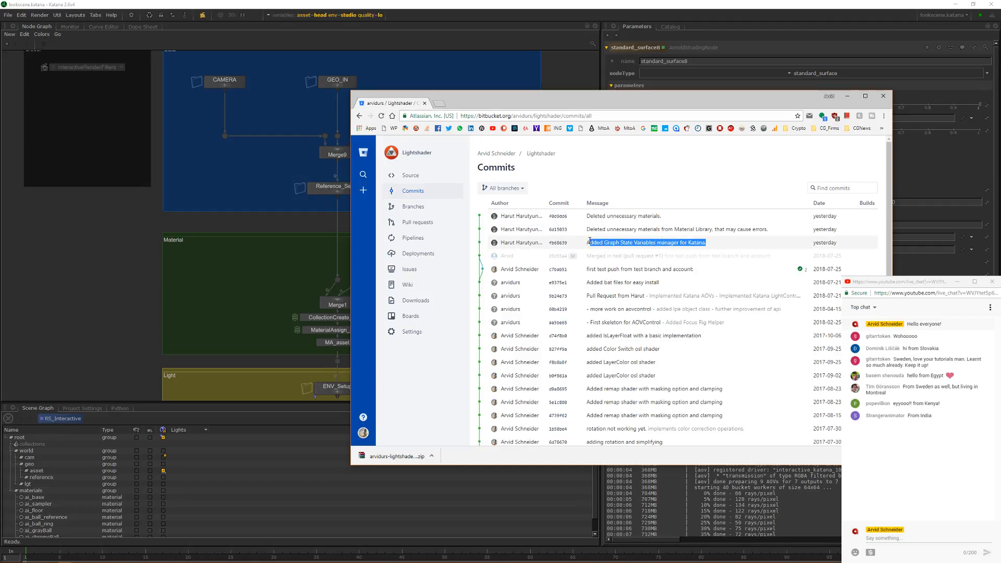
left_click(617, 241)
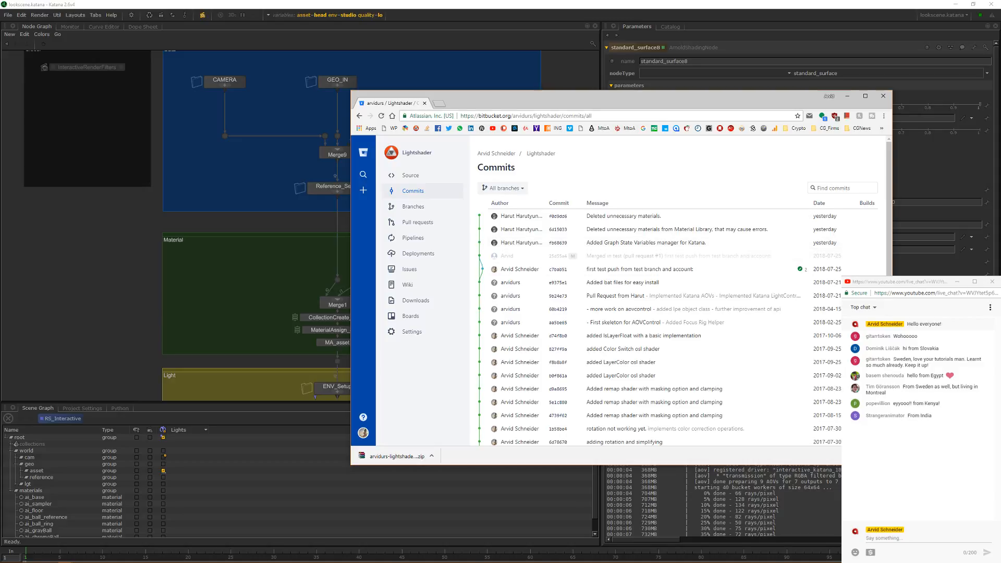
left_click(884, 456)
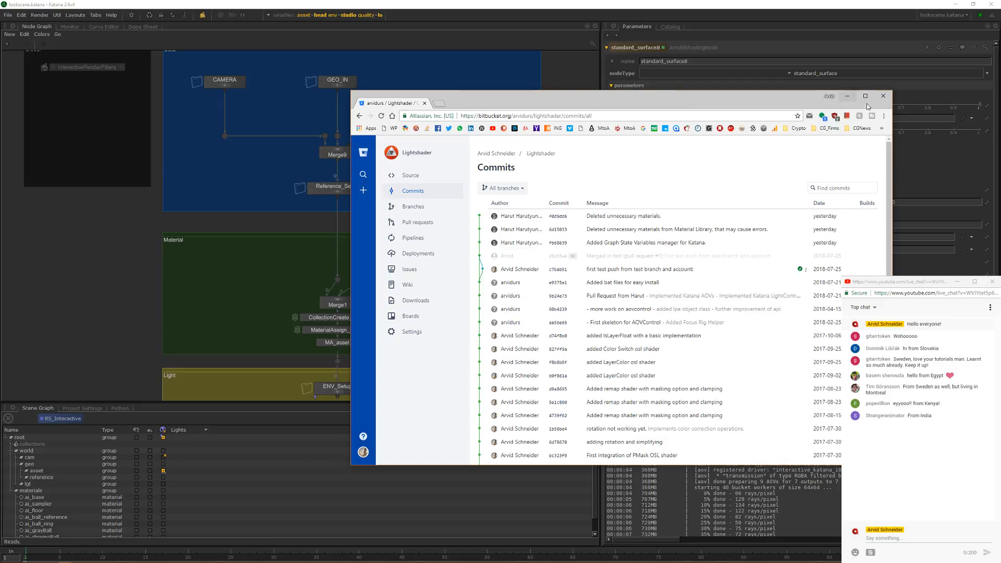
left_click(848, 96)
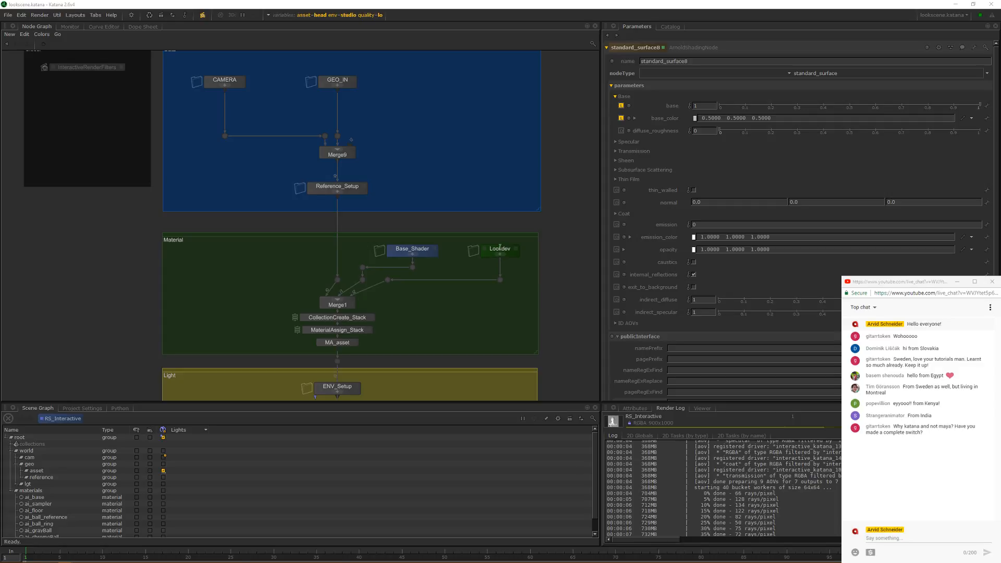
Step: Switch from Katana to the untitled Autodesk Maya 2018 scene
left_click(919, 483)
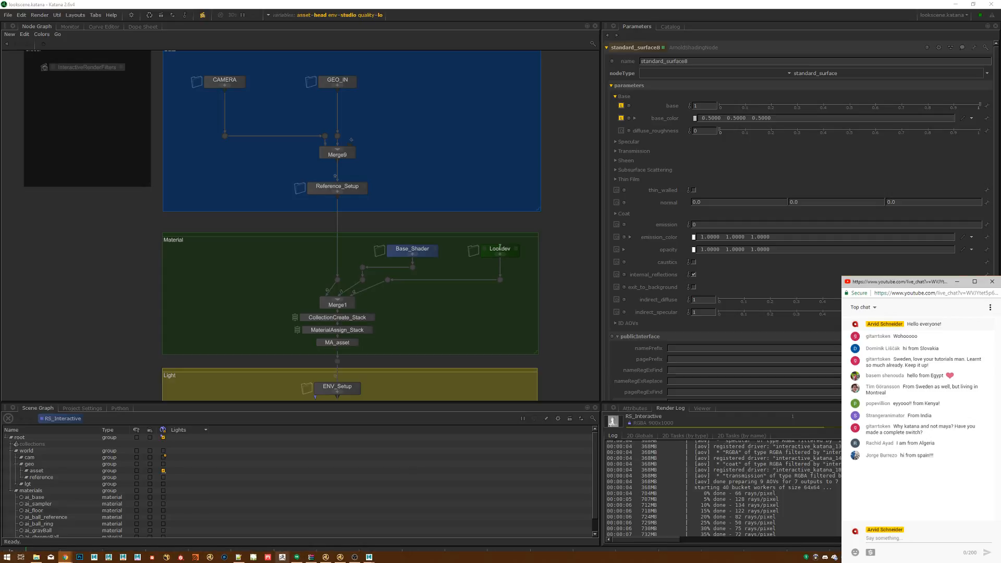
left_click(375, 559)
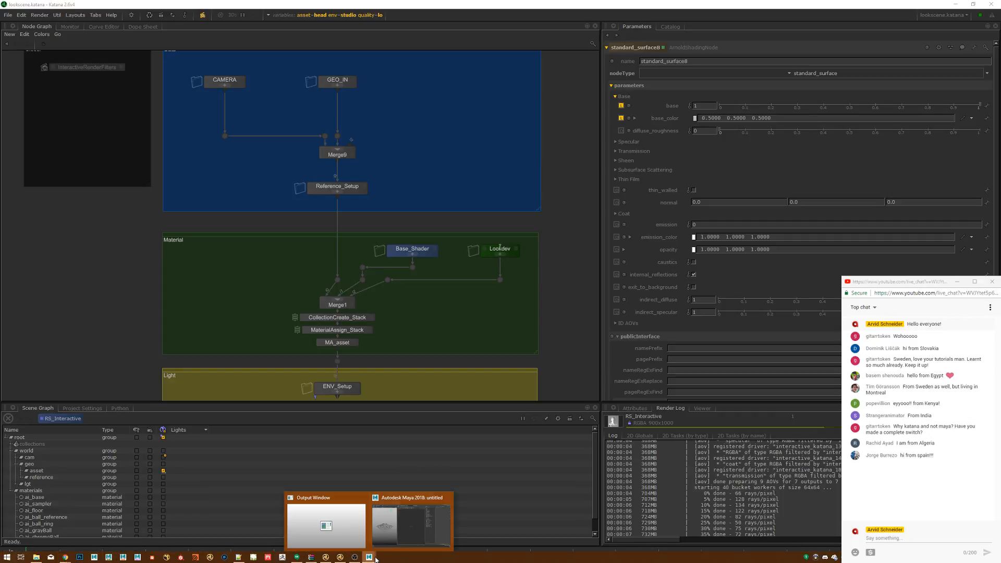
left_click(396, 527)
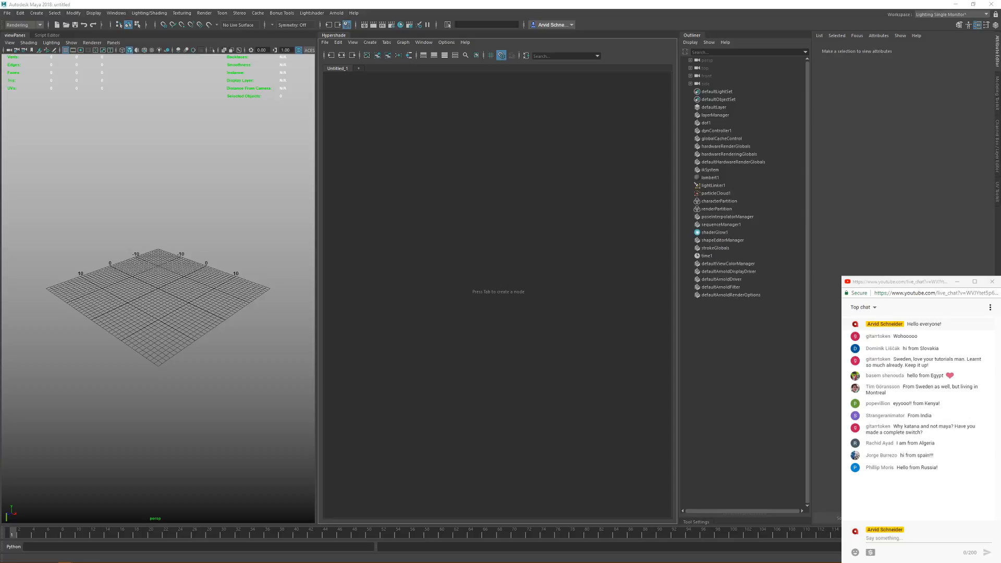
Step: Bring the browser window with the Solid Angle Arnold 5.2 news page in front of Maya
key("super")
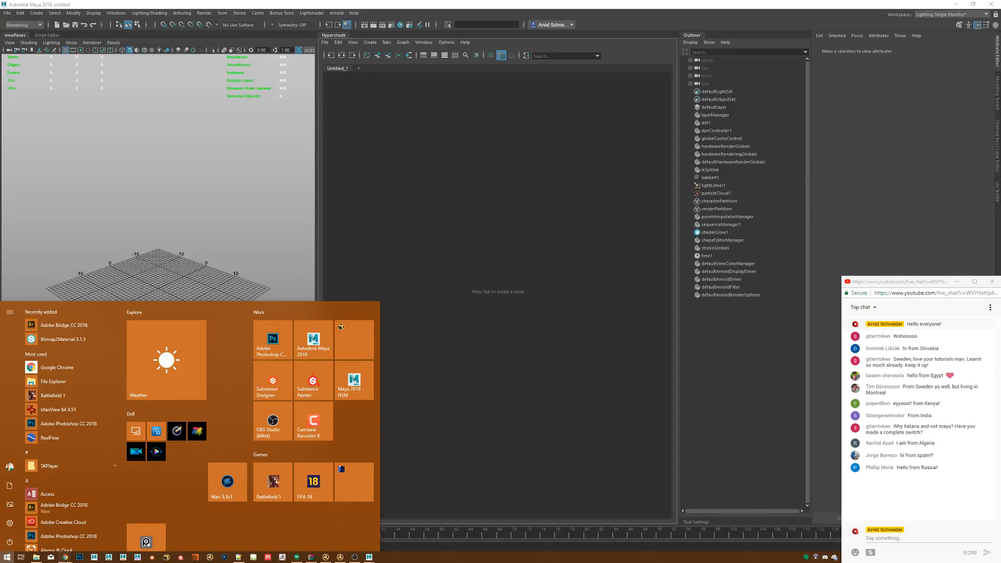
mouse_move(65, 558)
left_click(44, 533)
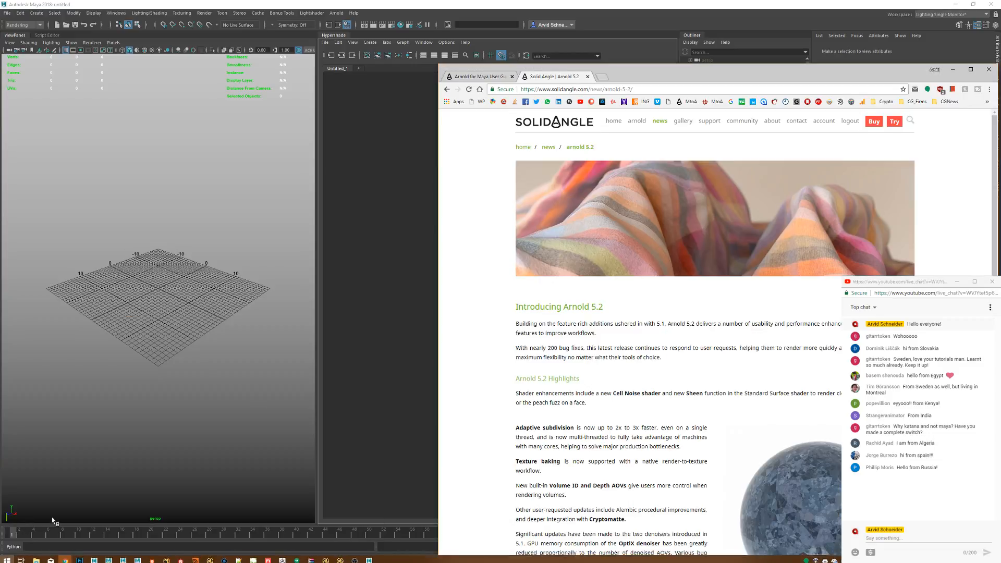
Step: Reposition and widen the browser window over Maya with the Solid Angle Arnold 5.2 news page showing
left_click_drag(713, 69, 1000, 110)
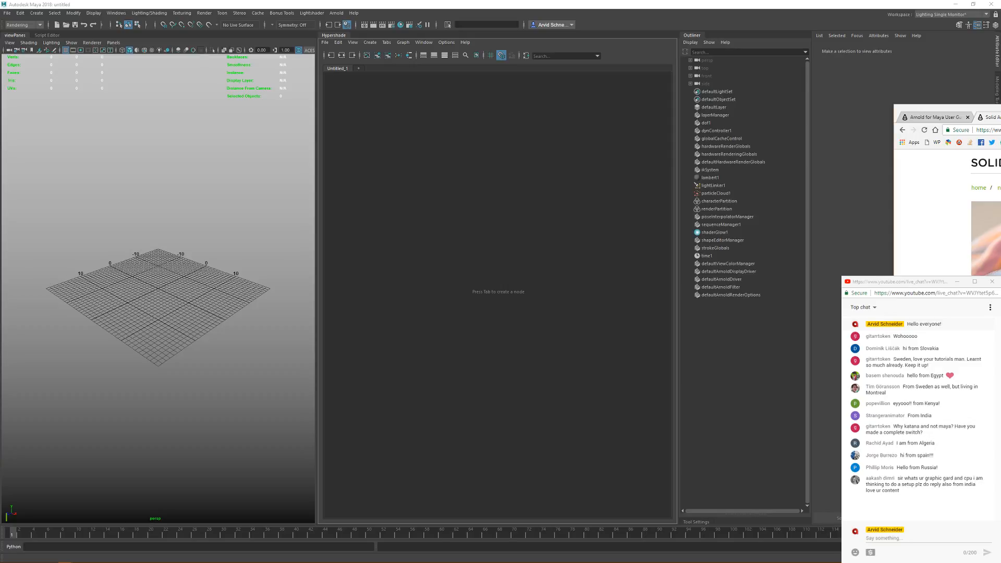
key("ctrl+Tab")
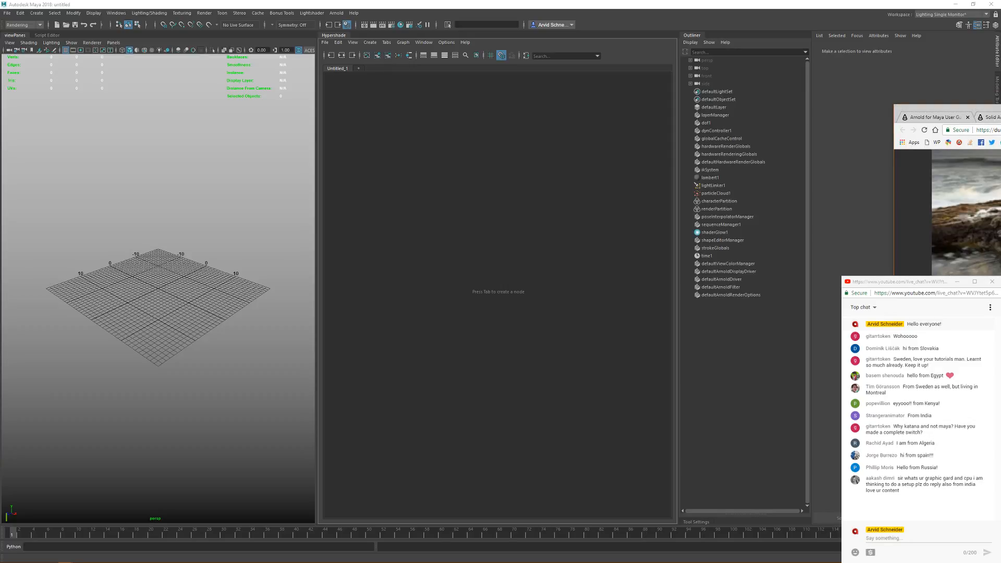
key("super+Up")
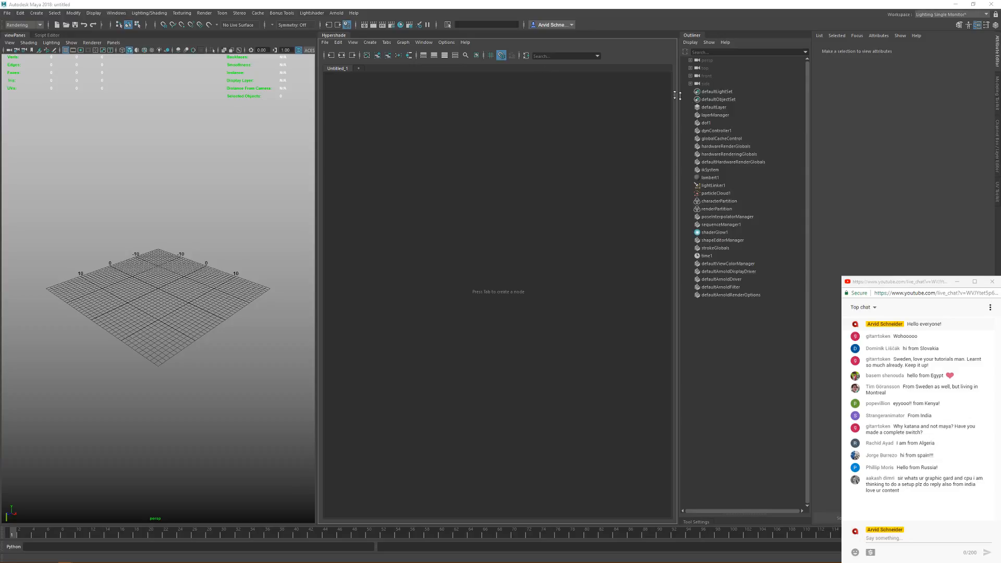
left_click_drag(1000, 151, 518, 98)
left_click(402, 104)
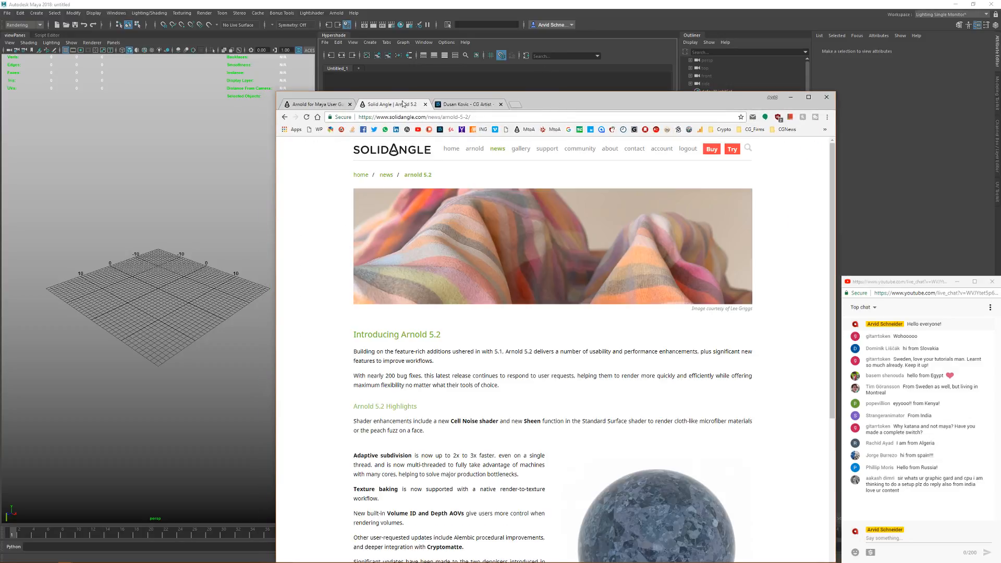
left_click_drag(603, 96, 584, 54)
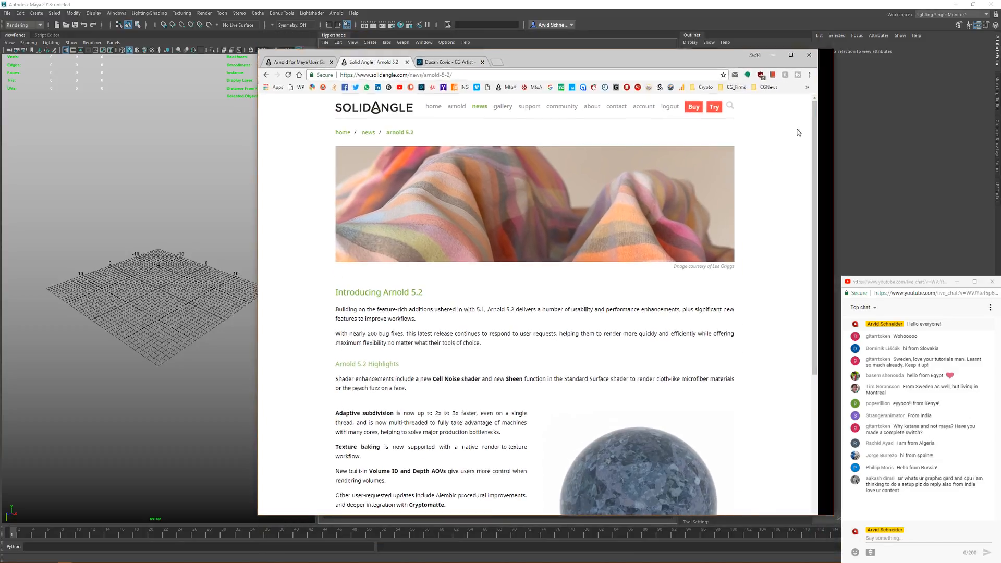
left_click_drag(834, 49, 885, 53)
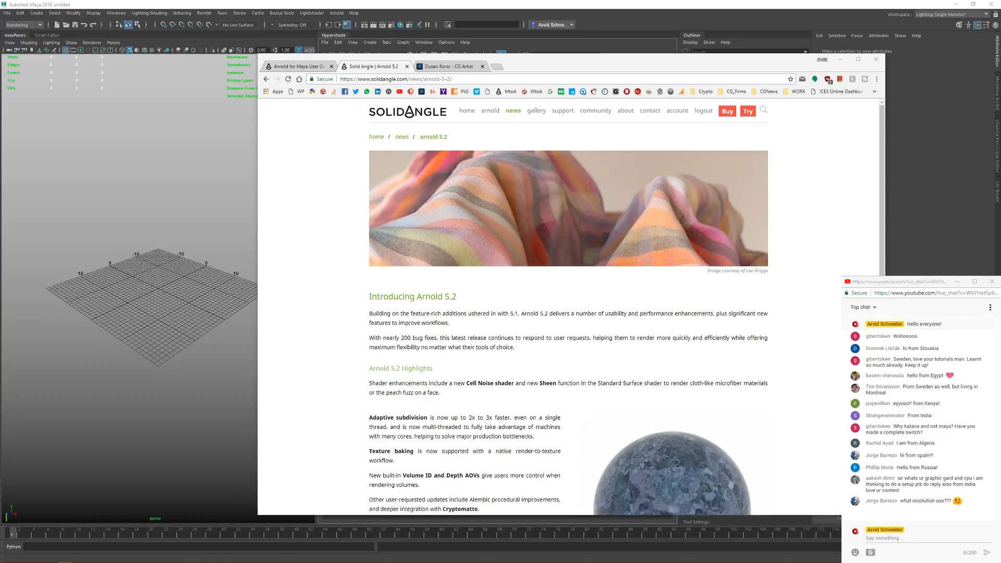
Step: Send the message "Resolution not good?" in the YouTube live chat
left_click(914, 285)
left_click(908, 534)
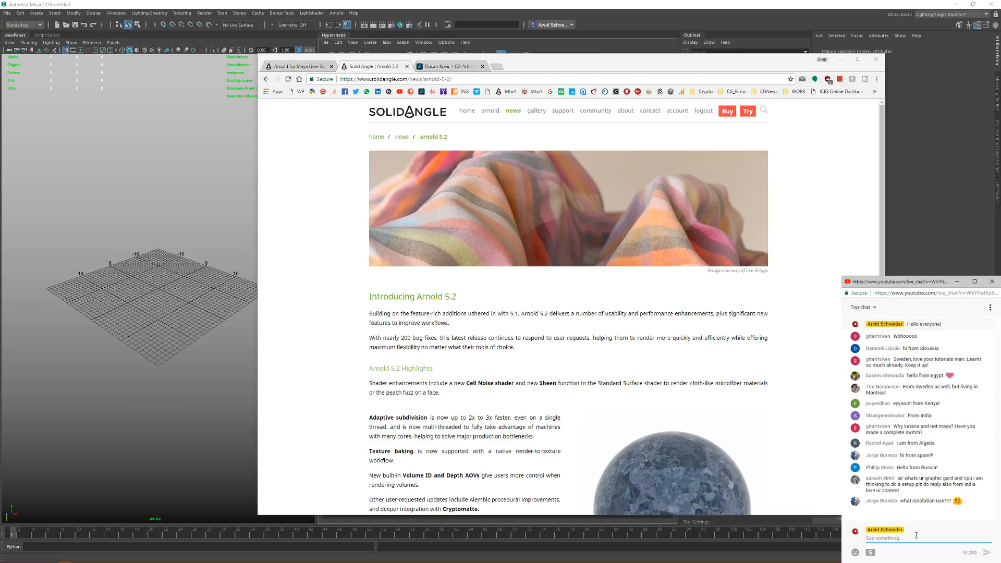
type("Resoluttion not ogo")
key("BackSpace")
key("BackSpace")
key("BackSpace")
type("good?")
key("Return")
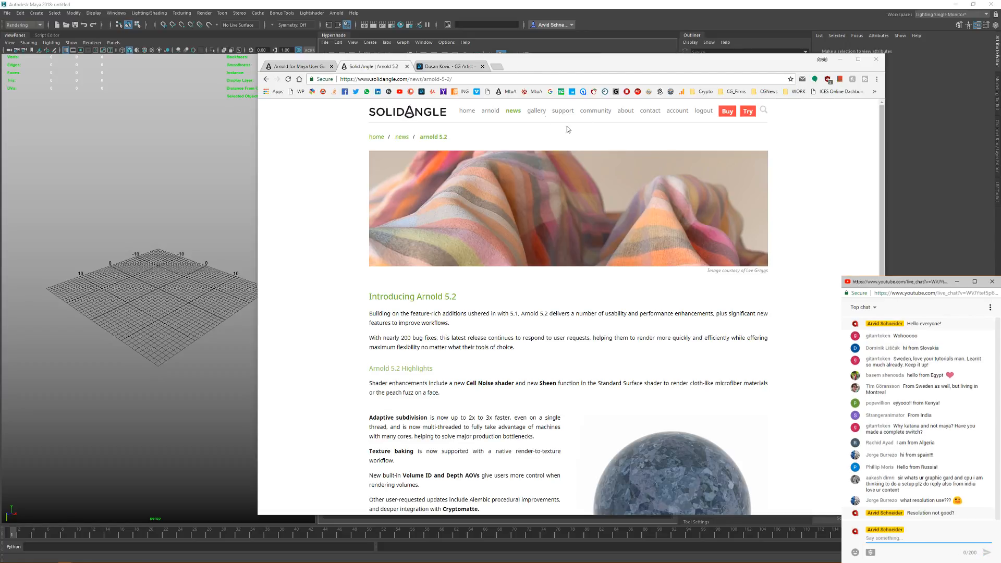
Step: Switch to Katana and review the CAMERA and GEO_IN nodes in the Data section of the lookscene node graph
mouse_move(179, 558)
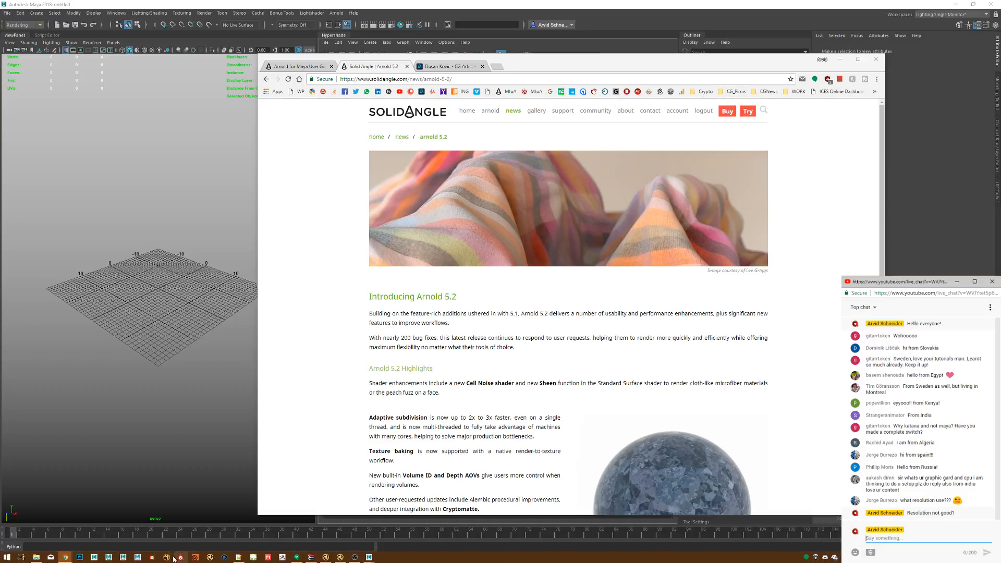
left_click(339, 557)
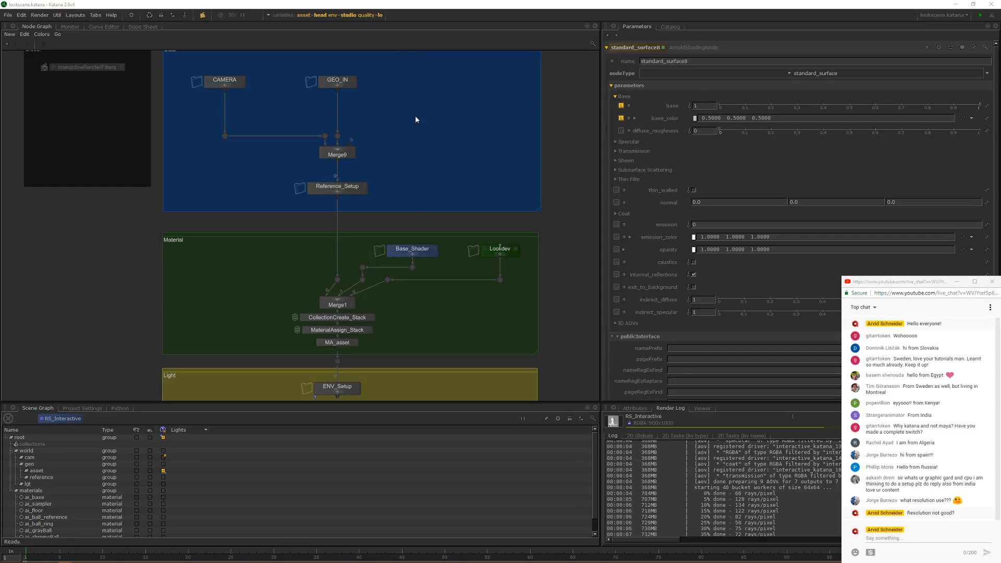
middle_click_drag(416, 120, 462, 188)
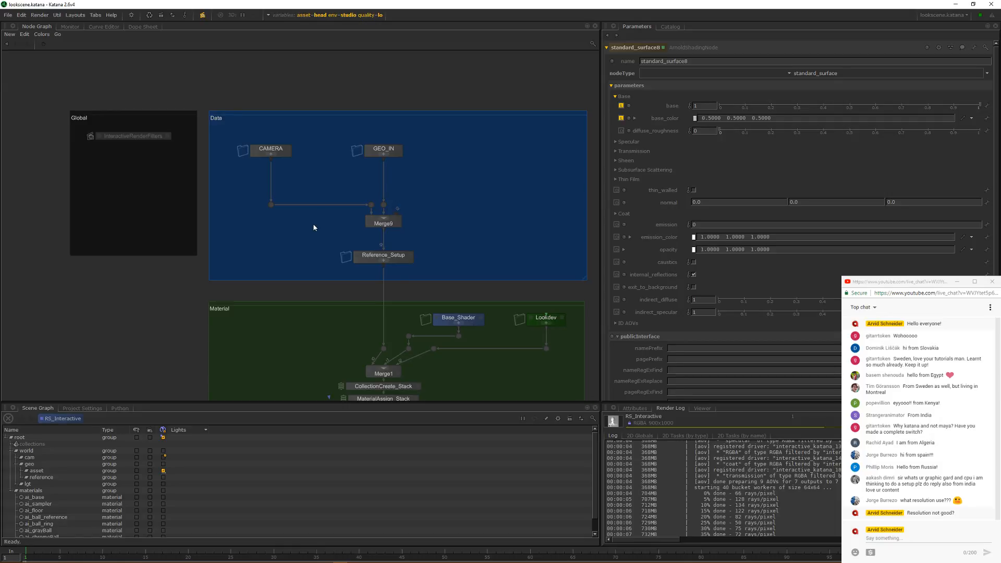
middle_click_drag(422, 218, 424, 187)
left_click(250, 138)
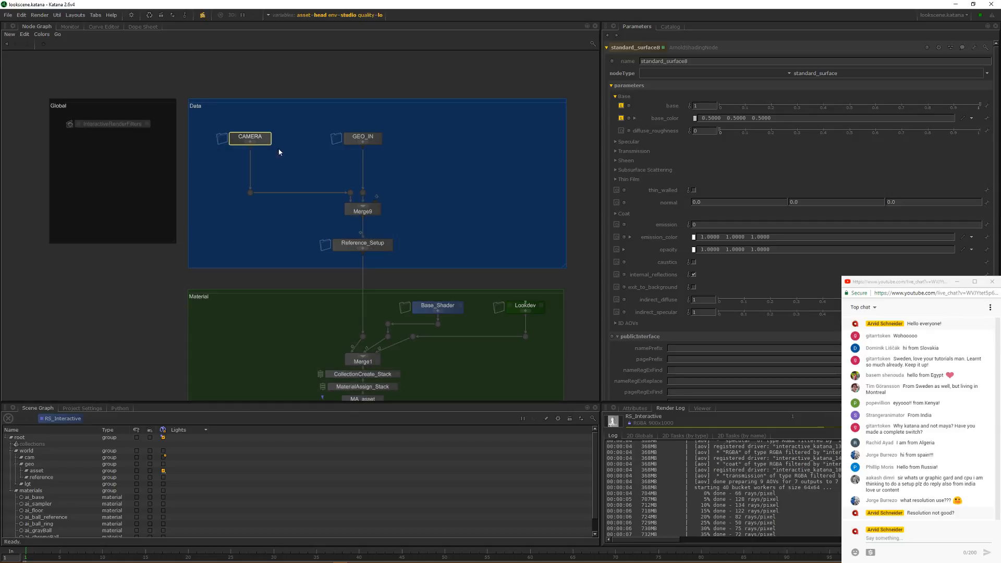
left_click_drag(317, 106, 395, 161)
middle_click_drag(409, 169, 418, 99)
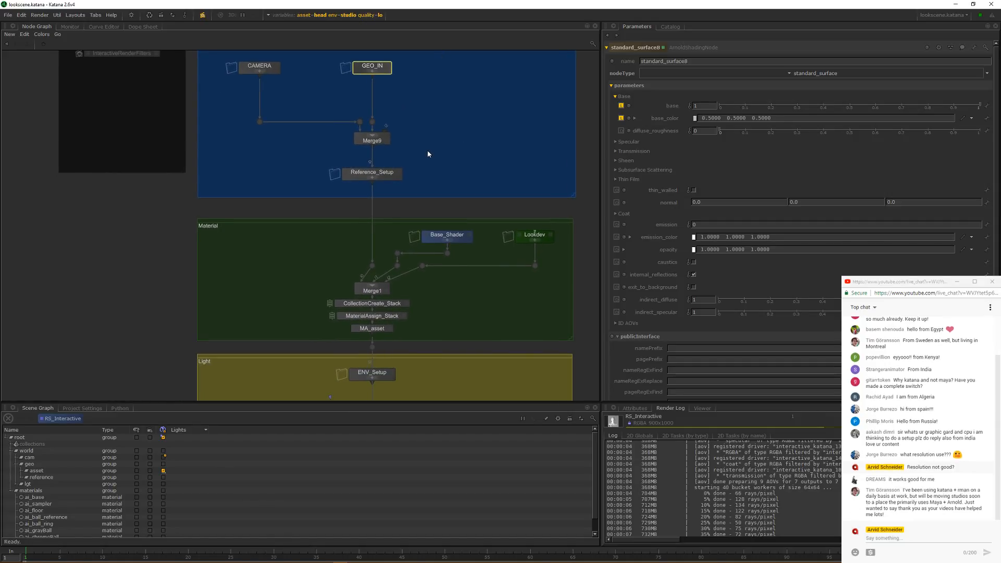
Step: Expand the Reference_Setup group to inspect its reference ball and camera transform nodes, and collapse it again
left_click(374, 179)
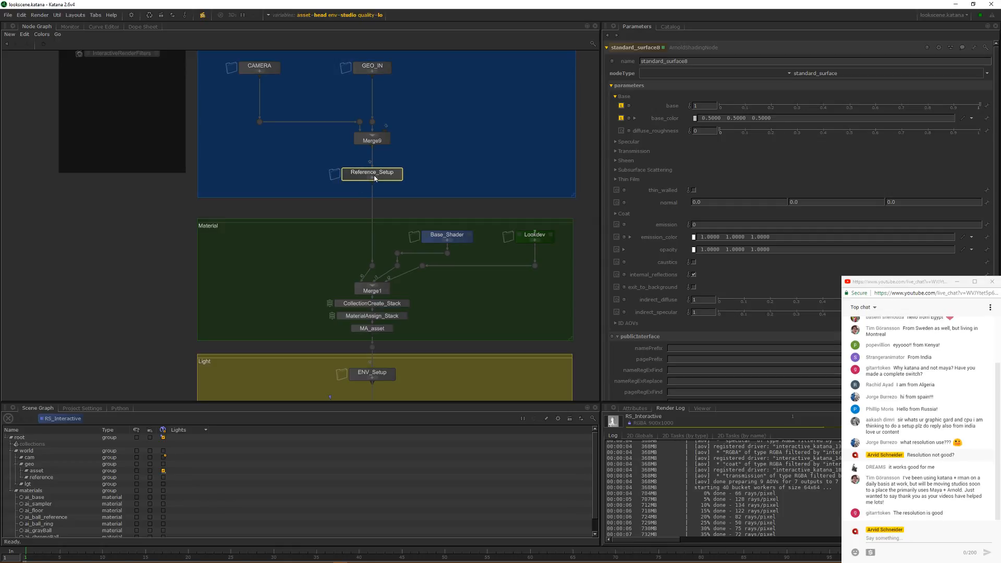
scroll(392, 151, "up", 2)
scroll(392, 151, "down", 1)
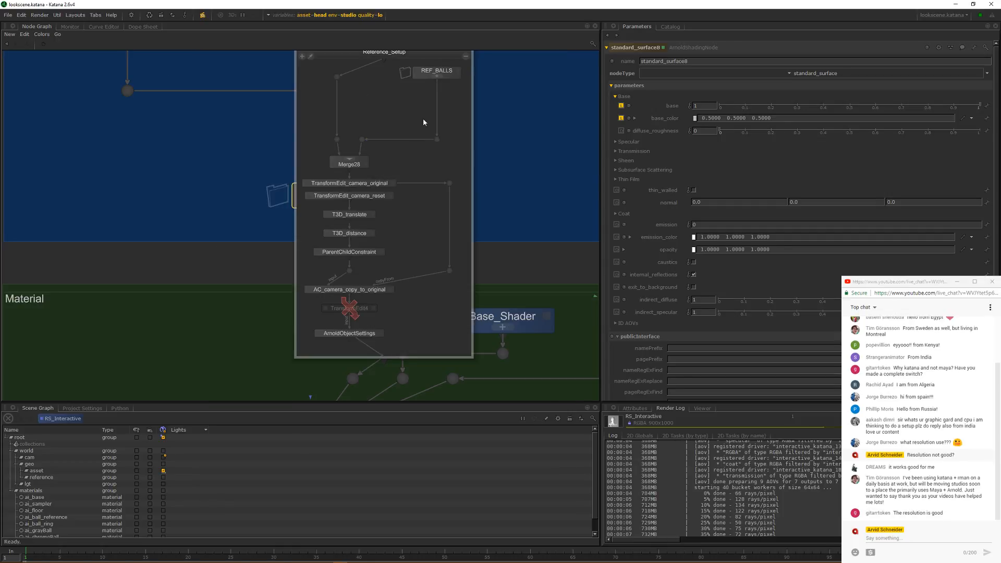
left_click(466, 57)
middle_click_drag(459, 79, 463, 138)
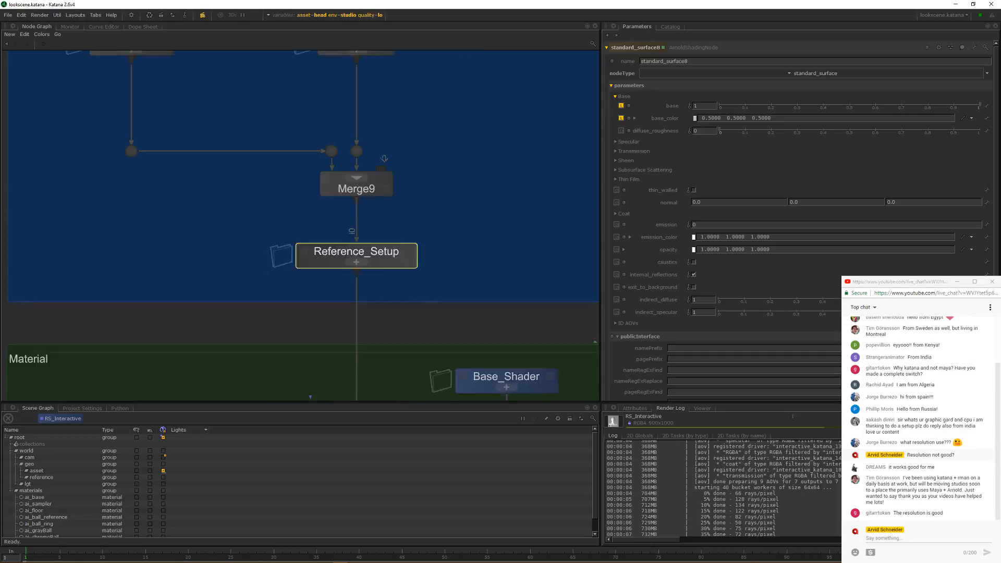
Step: Review the Material section, from the Base_Shader and Lookdev groups through the collection and material assignment stacks to MA_asset
middle_click_drag(496, 197, 460, 163)
scroll(507, 239, "down", 2)
scroll(495, 211, "up", 1)
scroll(432, 182, "up", 1)
middle_click_drag(506, 233, 363, 128)
left_click_drag(566, 165, 442, 97)
middle_click_drag(333, 225, 447, 155)
left_click_drag(149, 140, 147, 150)
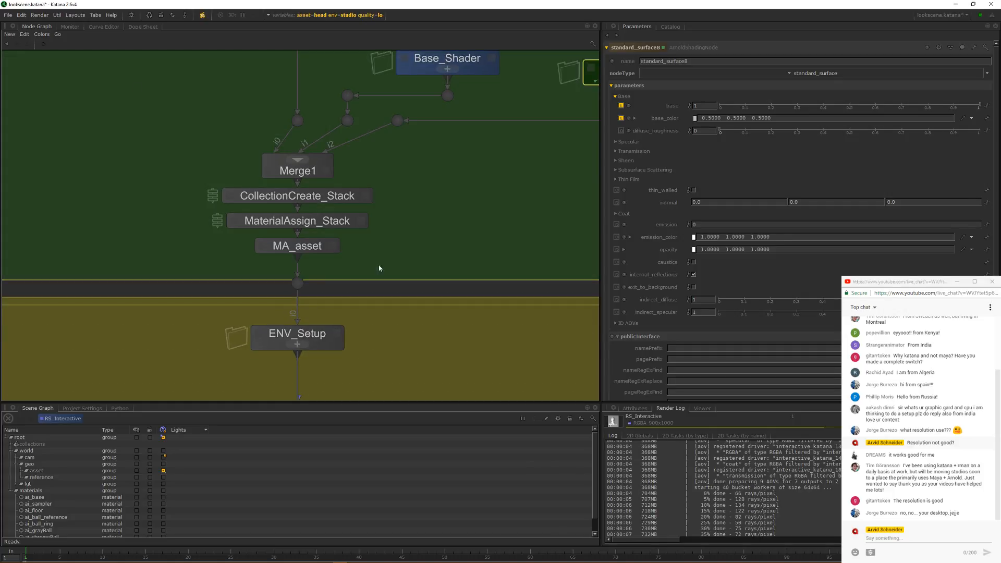
left_click(319, 221)
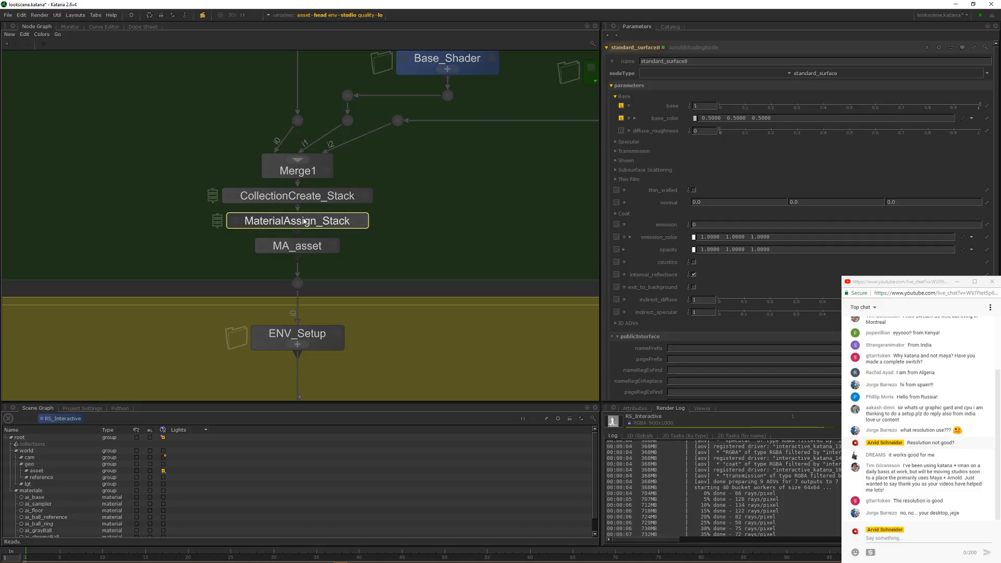
left_click(324, 246)
Step: Review the ENV_Setup and GafferThree nodes in the Light section
middle_click_drag(353, 268, 410, 146)
middle_click_drag(468, 337, 476, 262)
left_click_drag(477, 258, 260, 110)
left_click(235, 165)
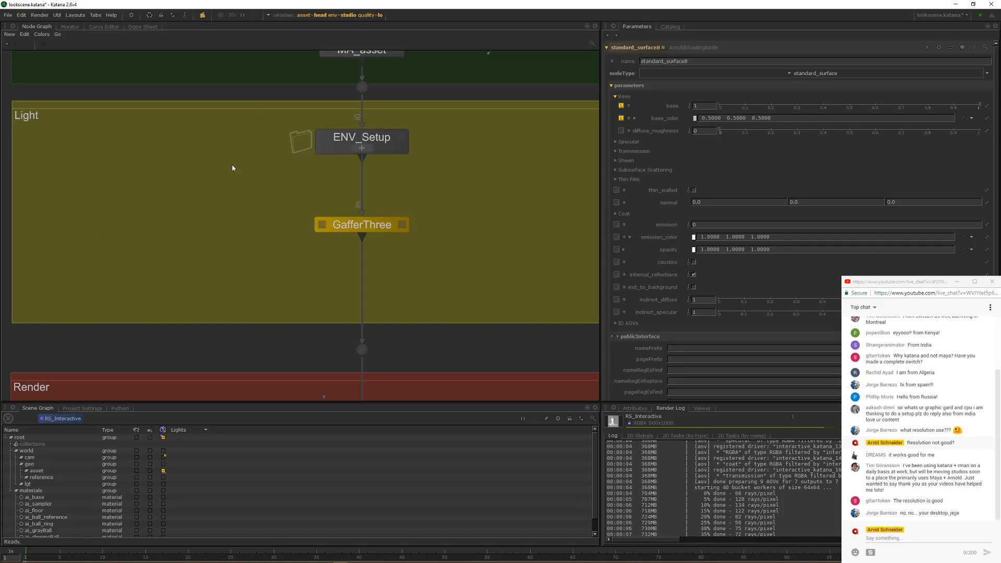
Step: Open the parameters of the AGS_defaults node in the Render section
scroll(322, 206, "down", 3)
middle_click_drag(335, 228, 405, 149)
scroll(331, 184, "up", 2)
scroll(324, 233, "up", 3)
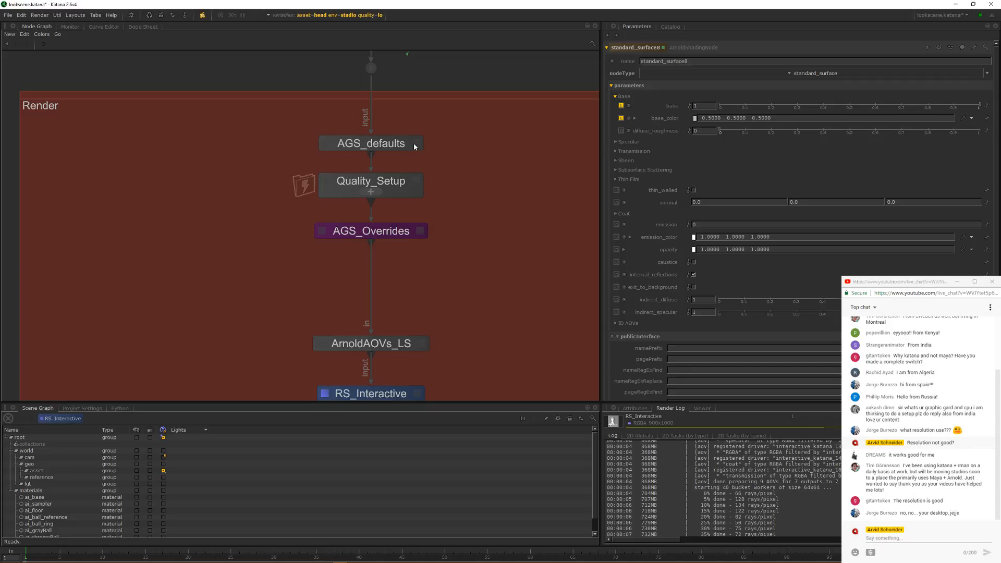
left_click(416, 144)
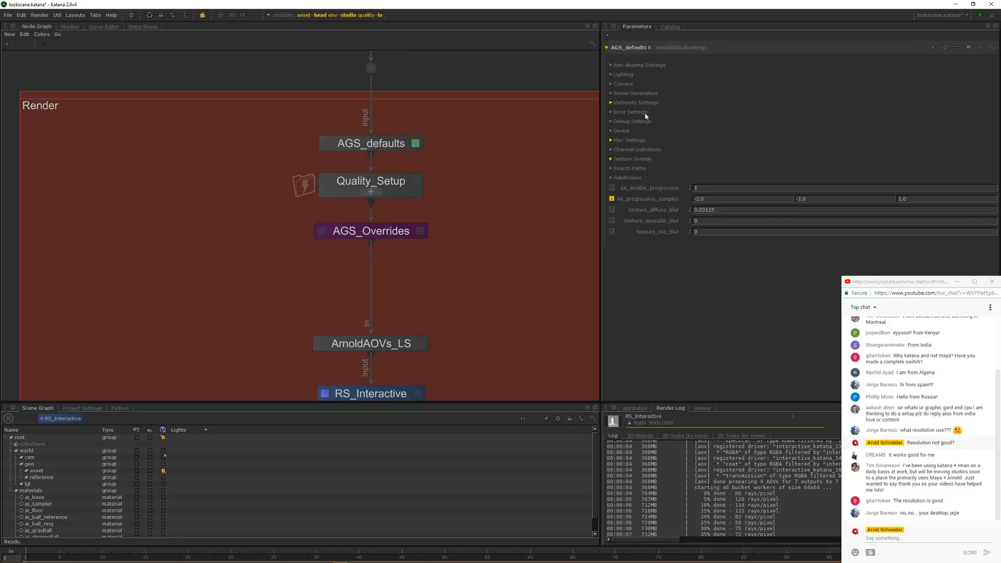
Step: Expand the Quality_Setup group to inspect its lo, med and hi settings and AGS_SWITCH, and collapse it again
left_click(374, 191)
scroll(402, 189, "up", 3)
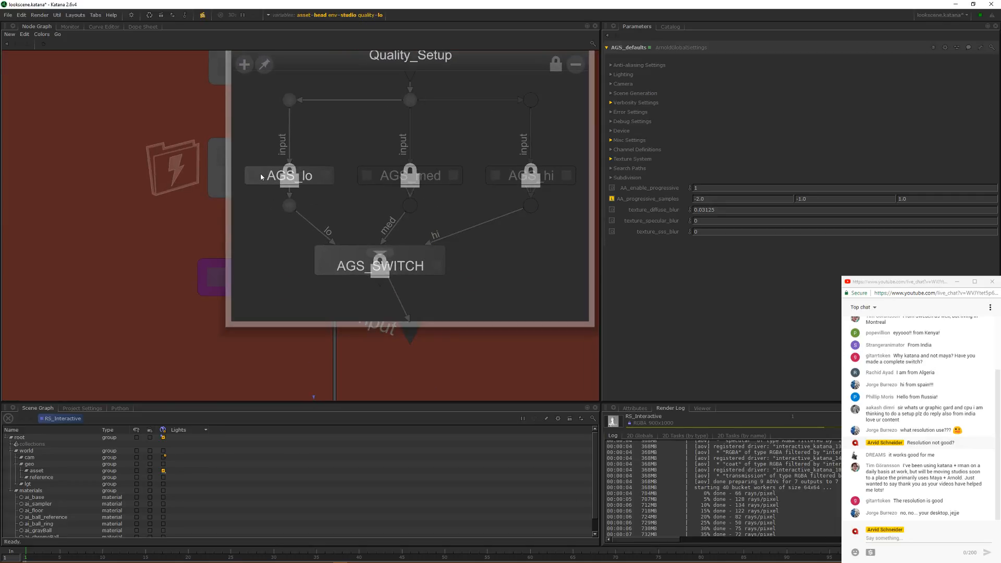
middle_click_drag(430, 197, 415, 228)
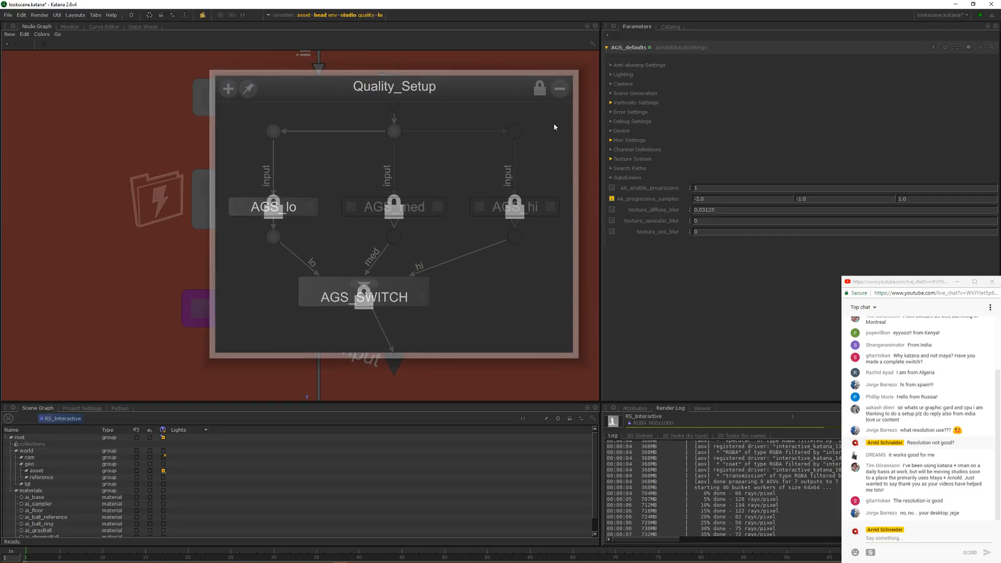
left_click(560, 89)
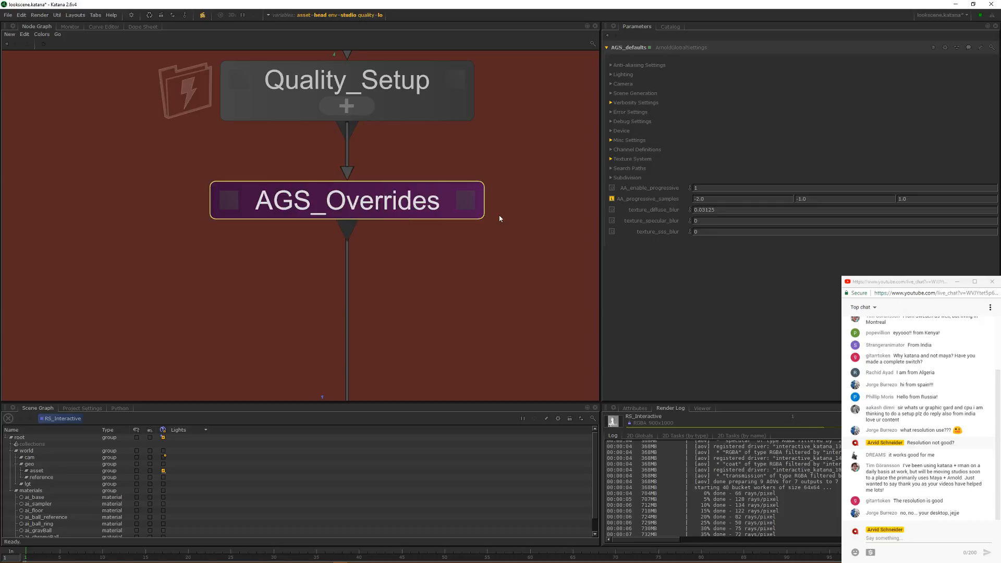
Step: Open the parameters of AGS_Overrides, and examine the AOV lists of the ArnoldAOVs_LS node
key("alt+e")
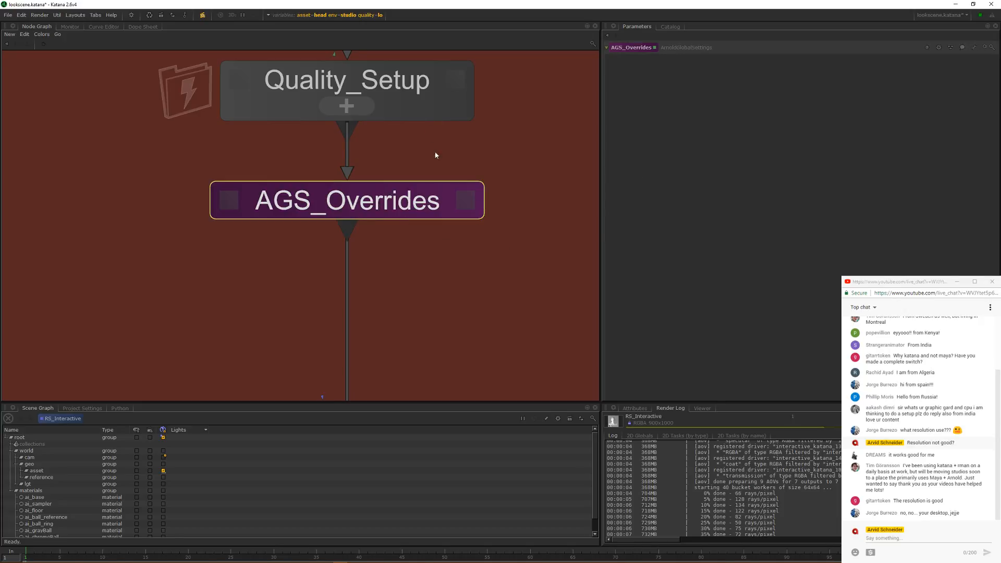
scroll(437, 156, "down", 1)
middle_click_drag(437, 159, 408, 103)
middle_click_drag(449, 260, 427, 181)
middle_click_drag(442, 283, 493, 159)
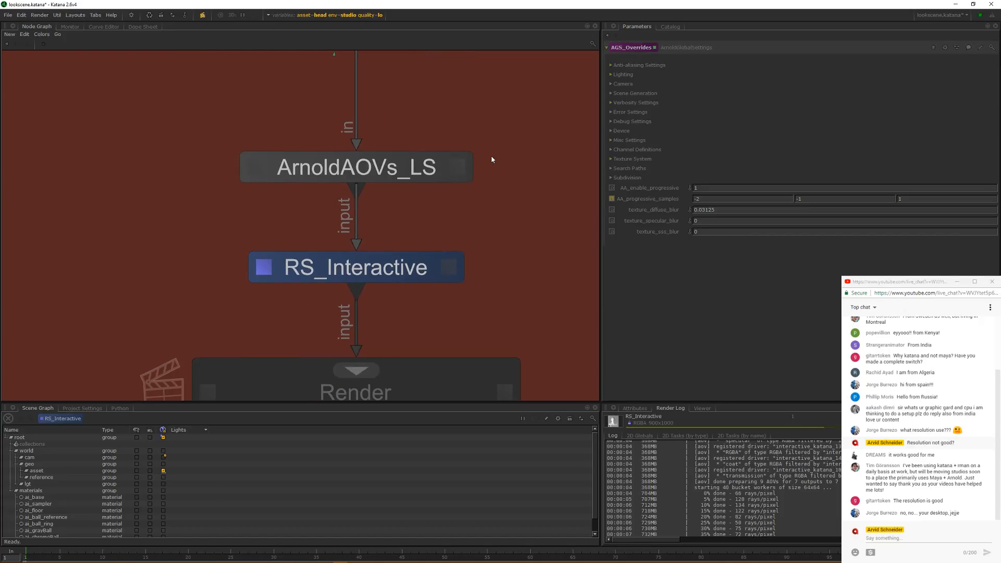
left_click(457, 166)
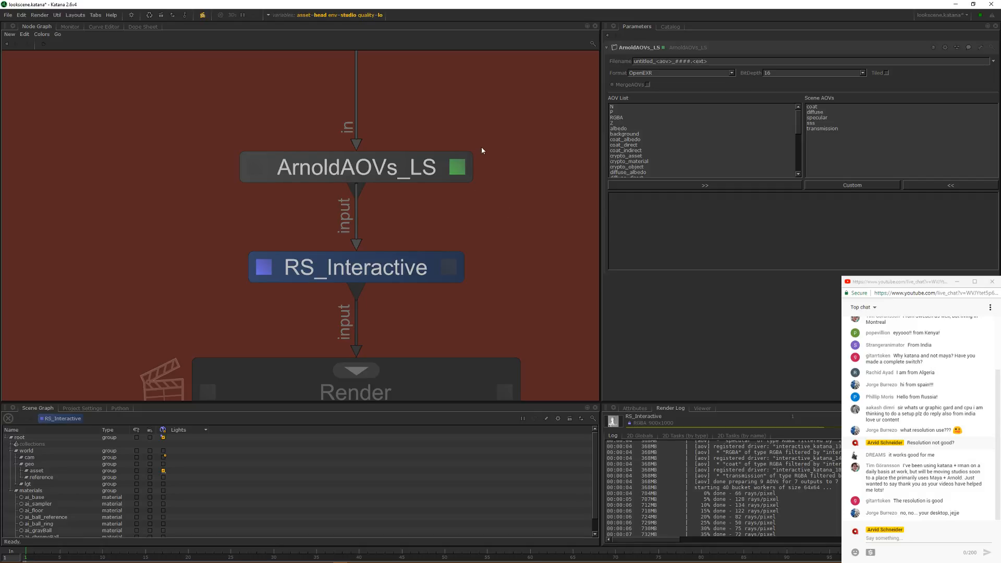
middle_click_drag(481, 147, 462, 184)
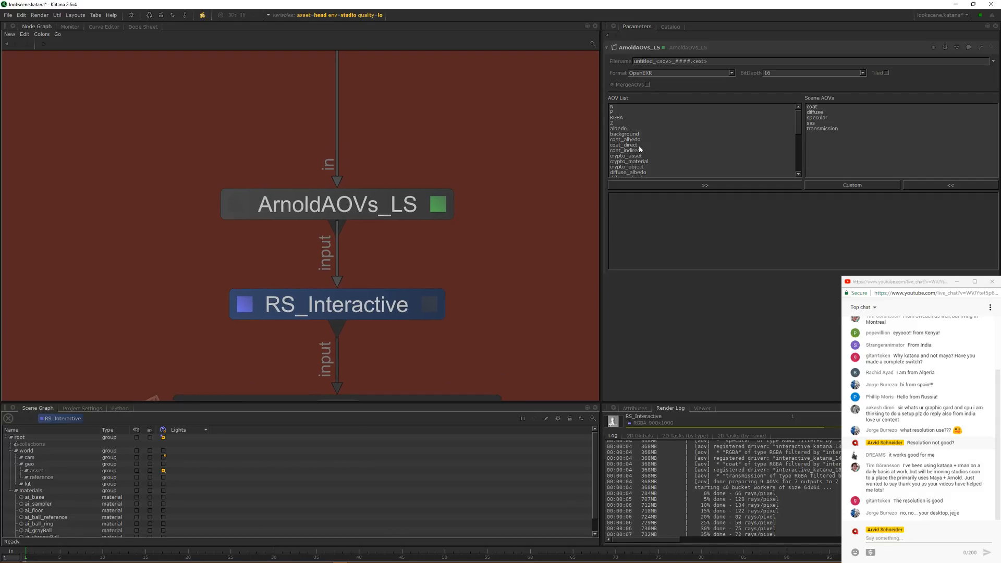
Step: Open the RS_Interactive render settings and check the available interactiveOutputs without changing the selection
middle_click_drag(435, 329, 420, 178)
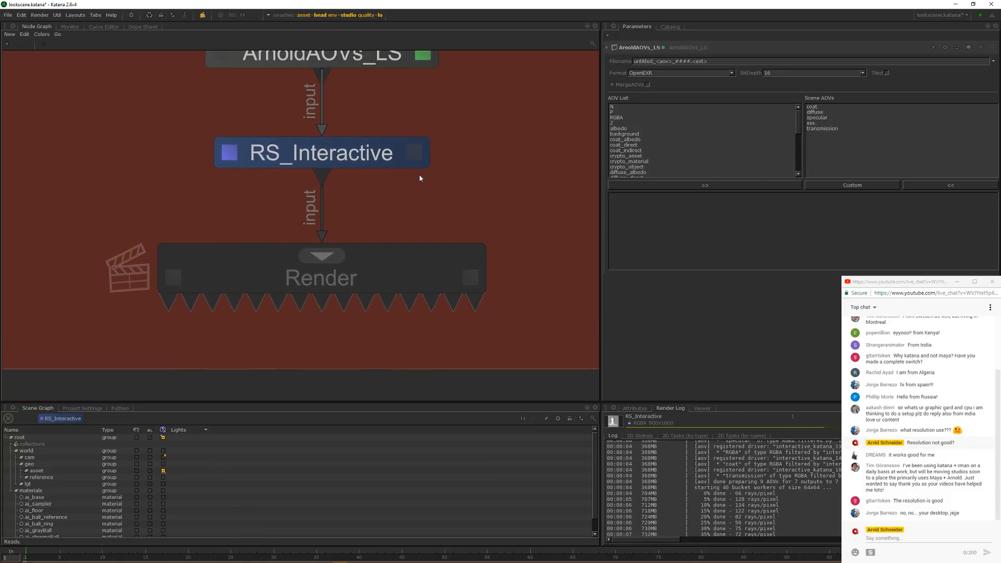
left_click(412, 157)
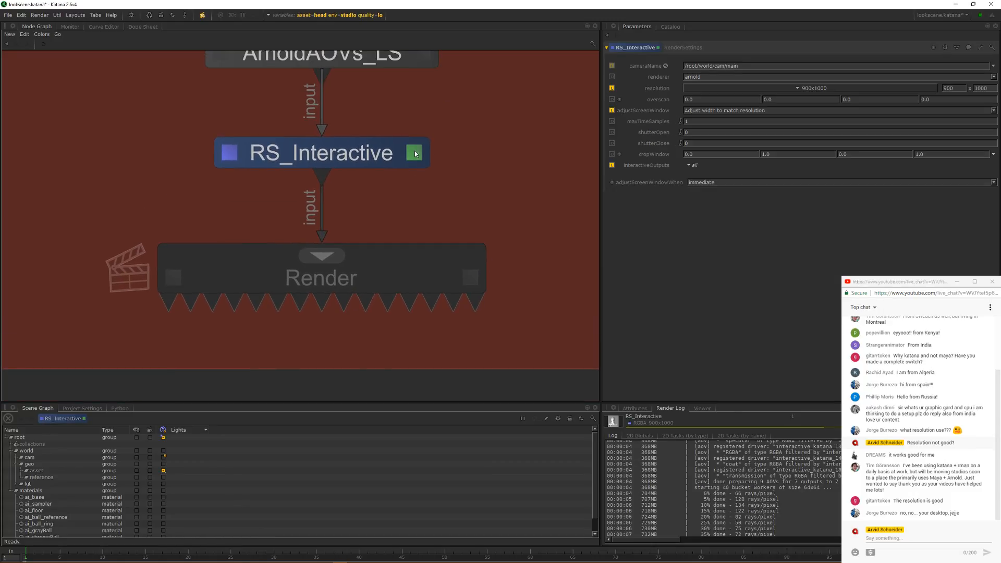
left_click(689, 166)
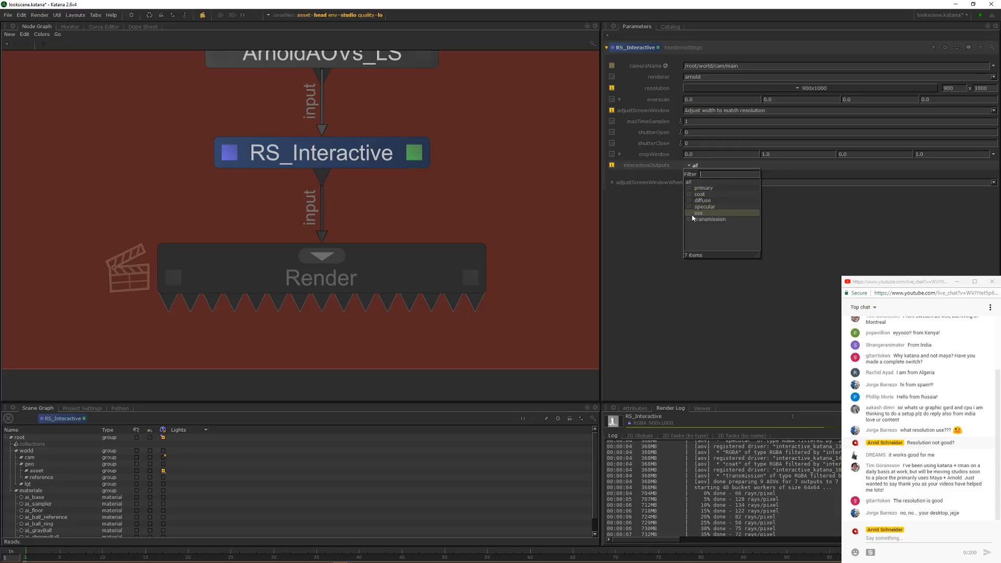
left_click(660, 215)
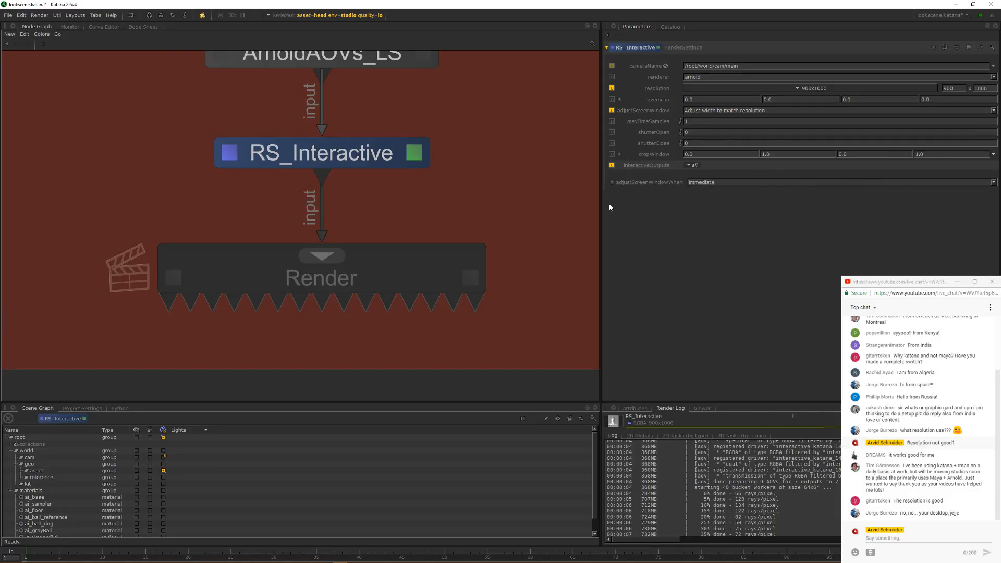
Step: Go back up the node graph to the Light section and display the rendered head in the Monitor
scroll(462, 148, "down", 10)
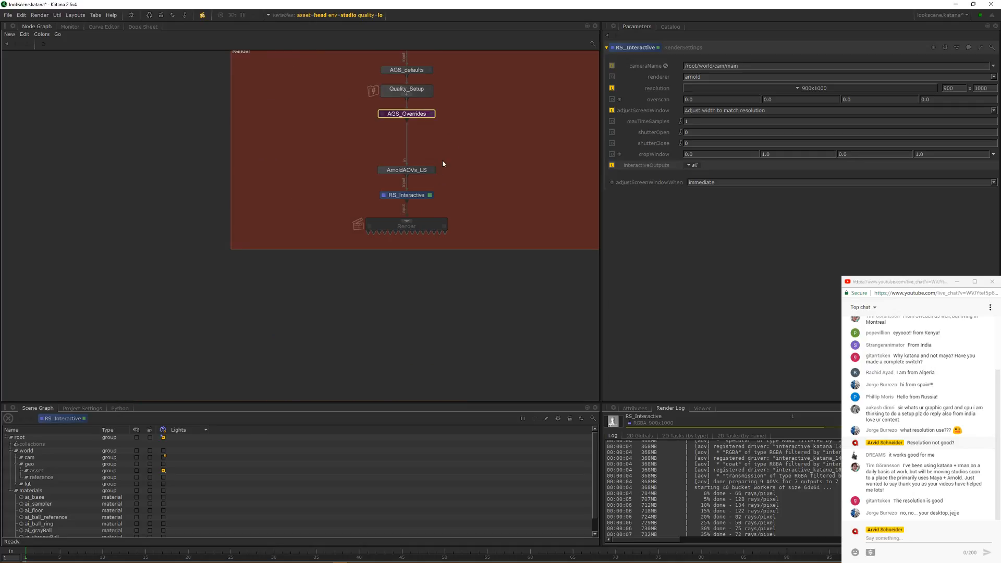
middle_click_drag(428, 108, 421, 250)
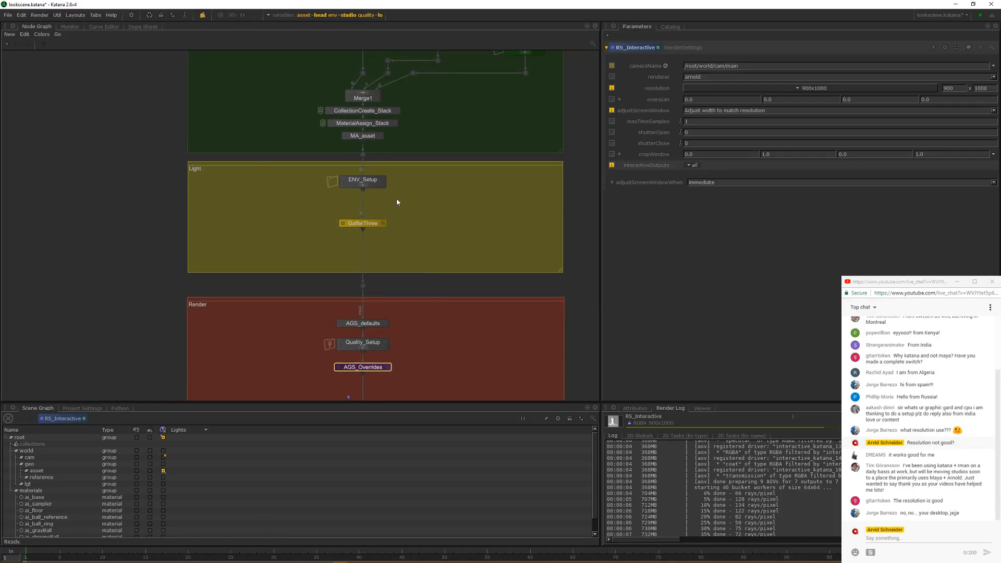
left_click(70, 26)
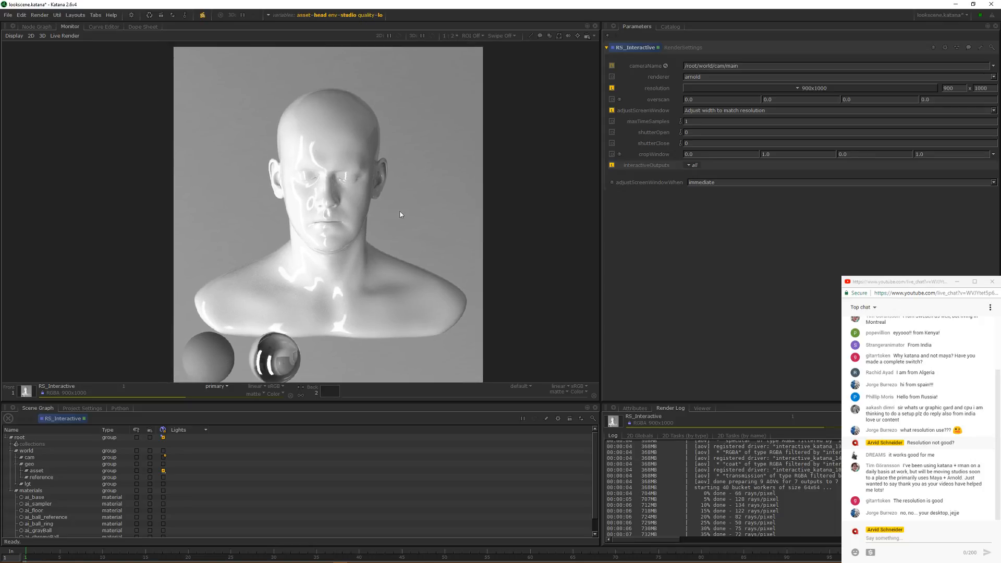
Step: Move the live chat window to show more of the conversation and read the viewers' latest messages
middle_click_drag(281, 329, 292, 286)
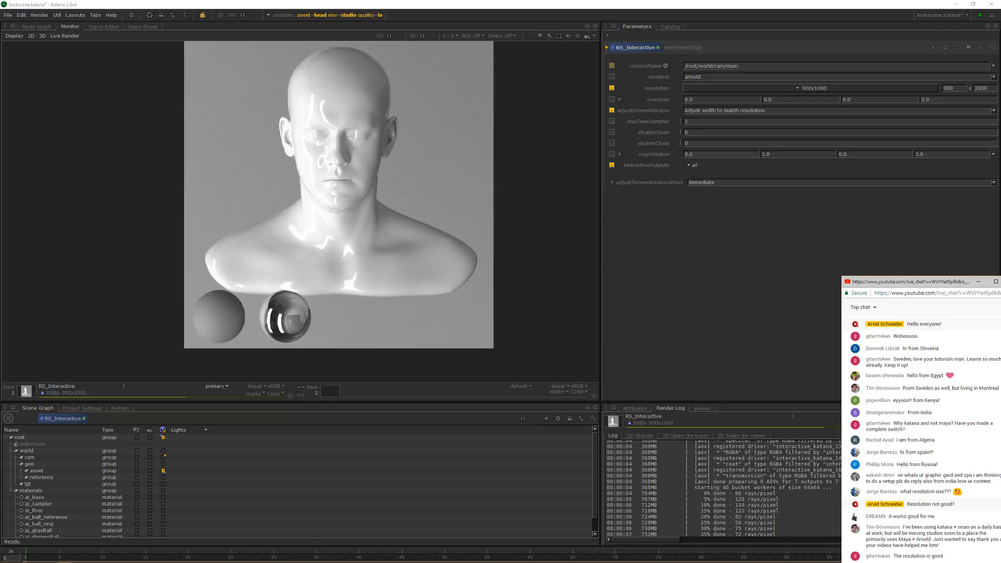
left_click_drag(910, 282, 889, 170)
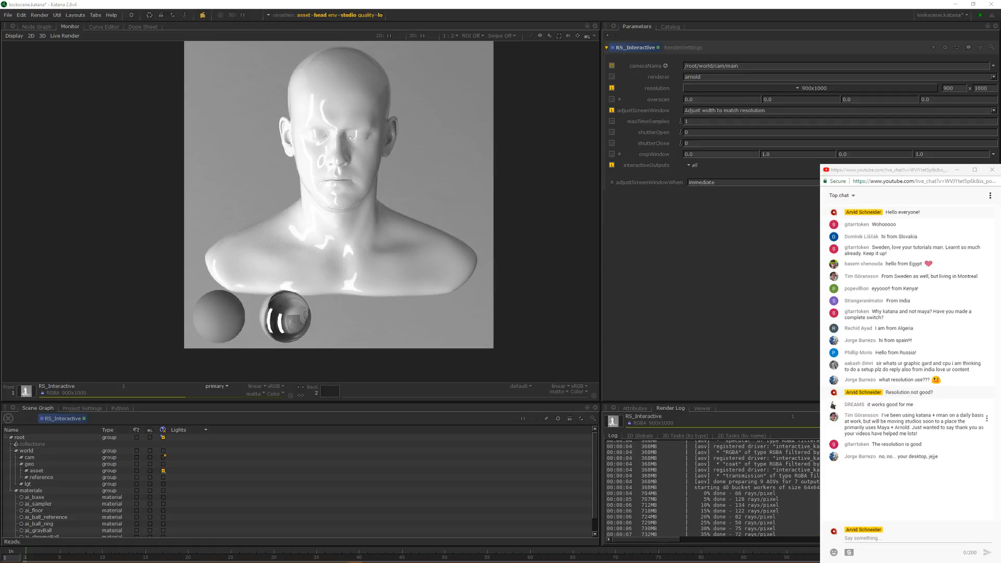
left_click_drag(924, 422, 951, 422)
left_click_drag(877, 429, 889, 428)
left_click_drag(913, 434, 927, 434)
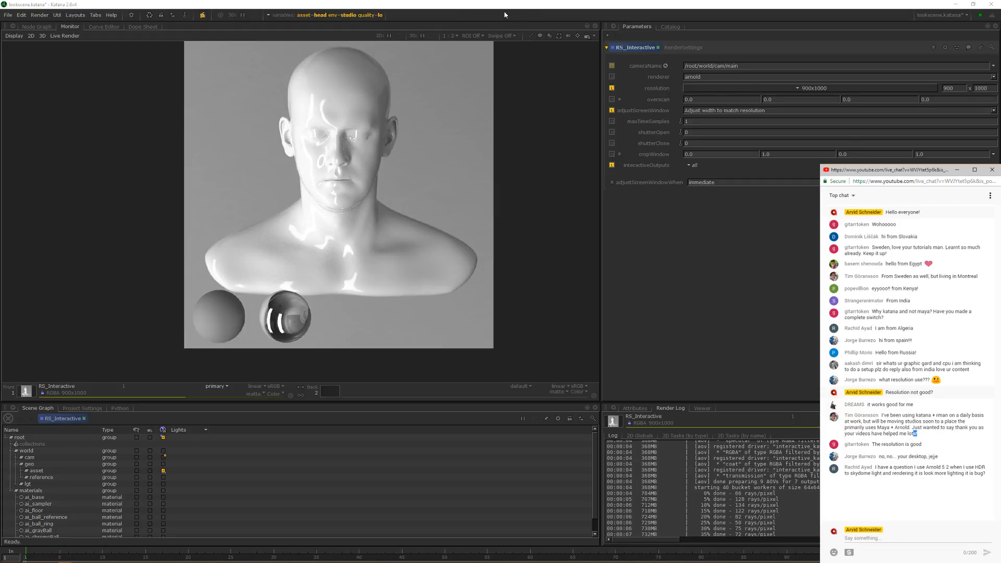
middle_click_drag(424, 92, 412, 132)
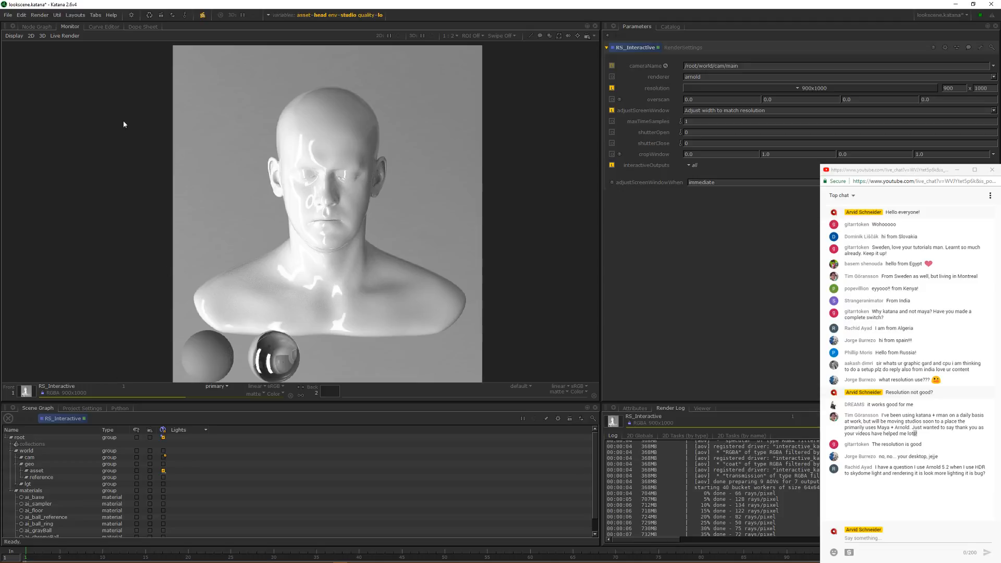
Step: Open the parameters of AGS_defaults and look through its Subdivision, Search Paths, Device and Scene Generation settings
left_click(31, 26)
scroll(387, 338, "up", 5)
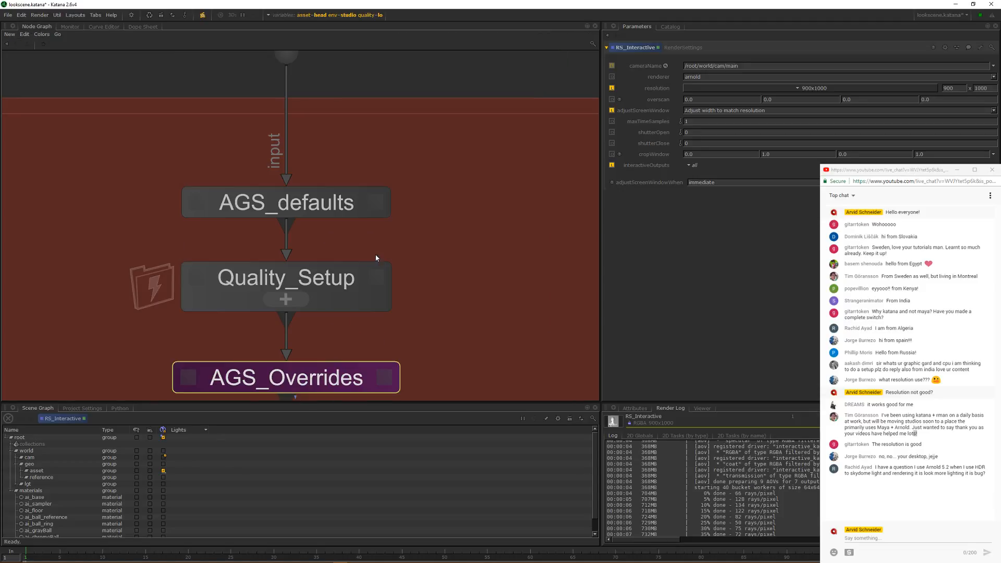
left_click(375, 203)
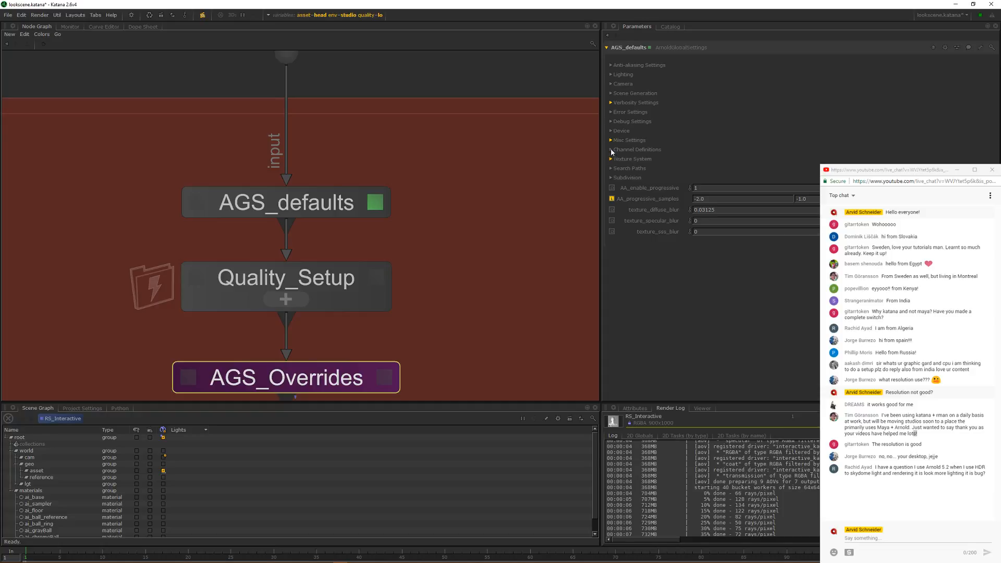
left_click(611, 178)
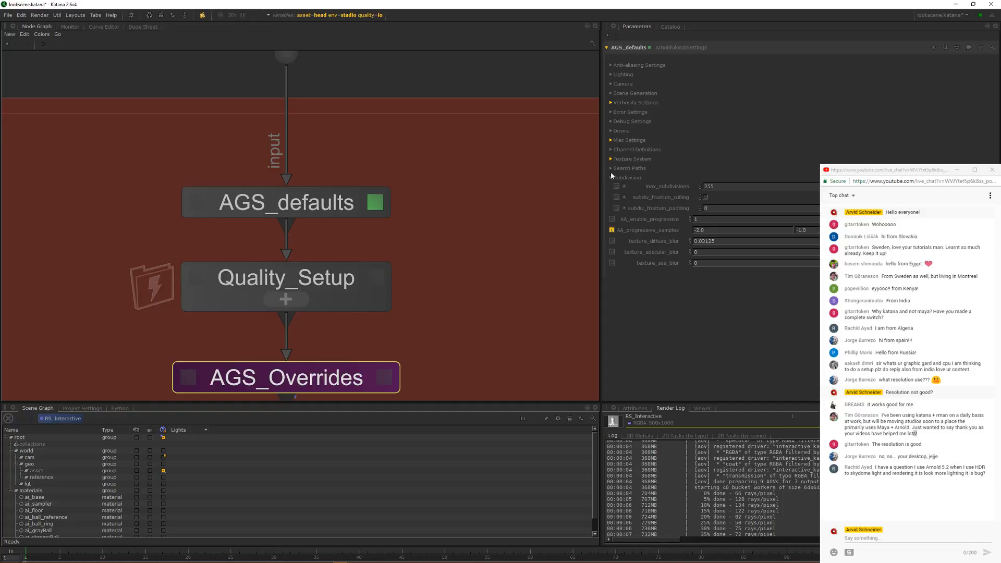
left_click(611, 171)
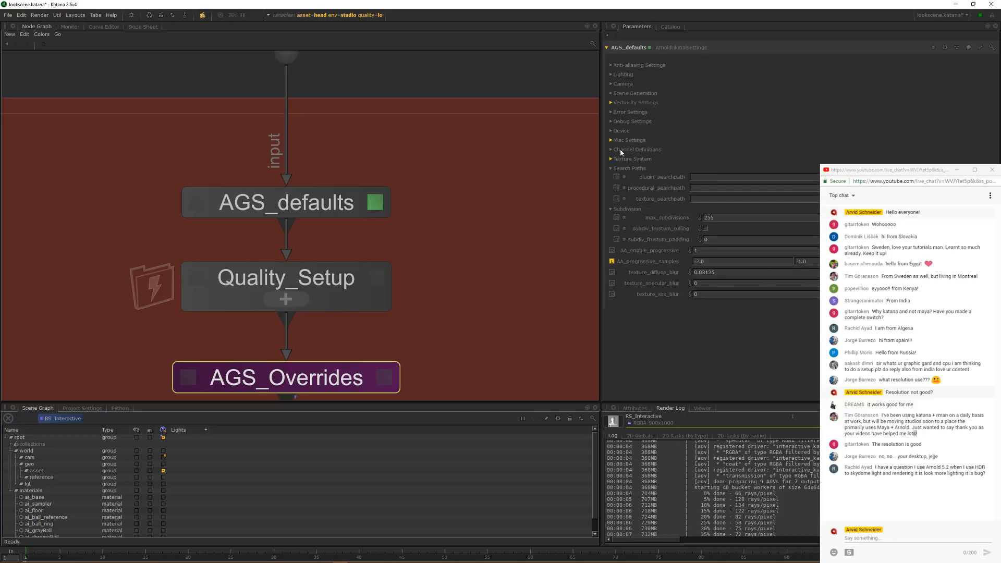
left_click(622, 131)
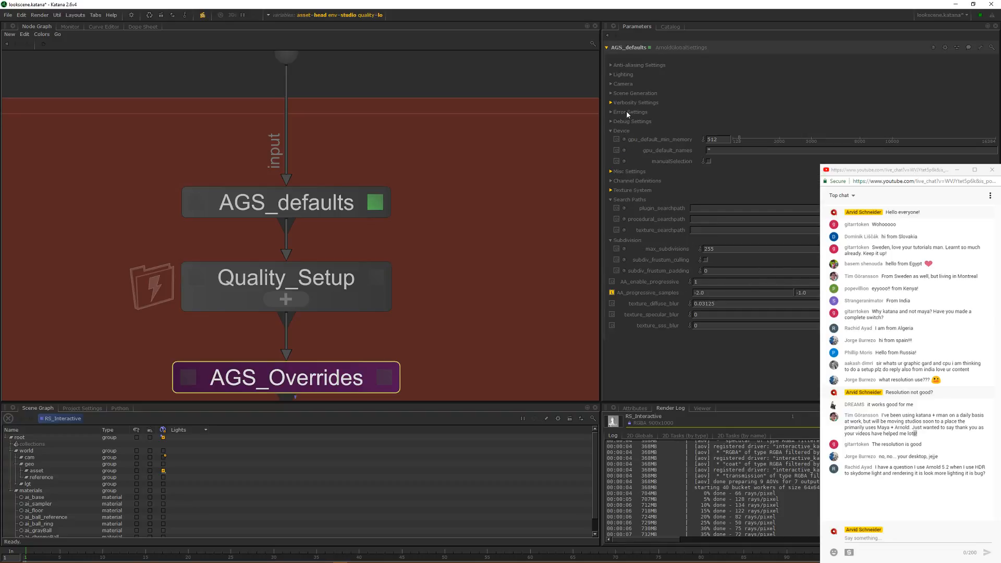
left_click(631, 94)
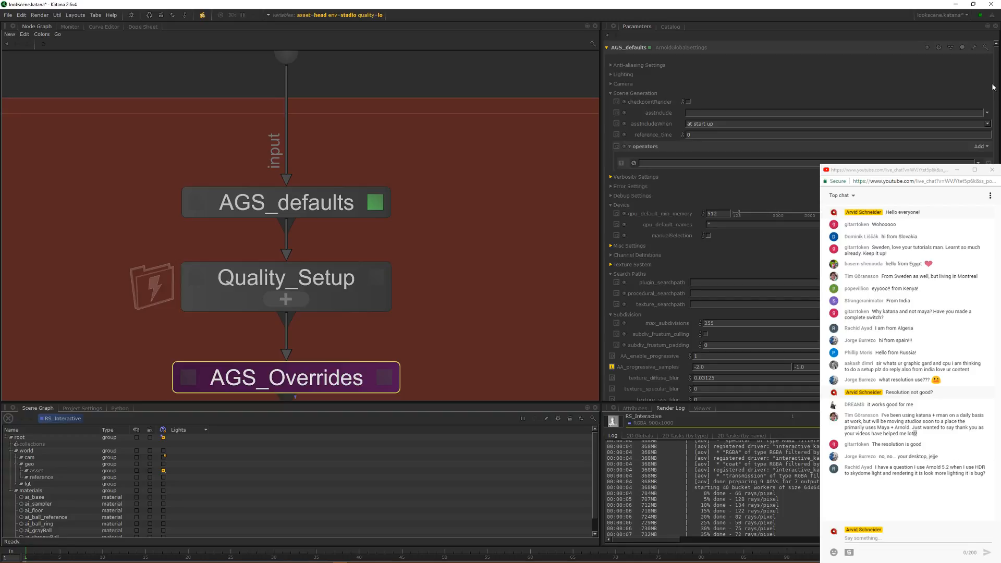
Step: Filter the AGS_defaults parameters for "buck" to reach Misc Settings, and set threads to -10
left_click(985, 48)
type("b")
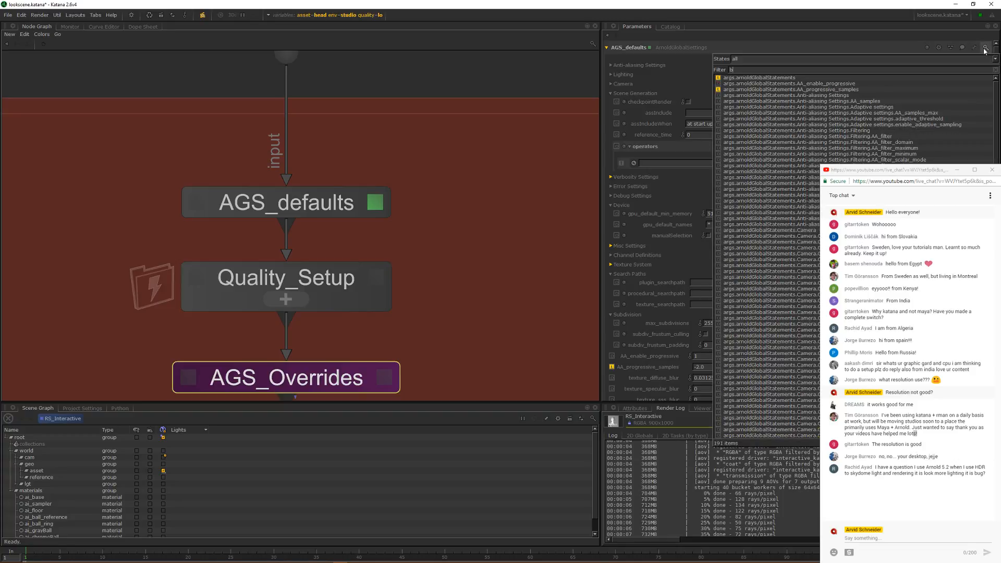
type("uck")
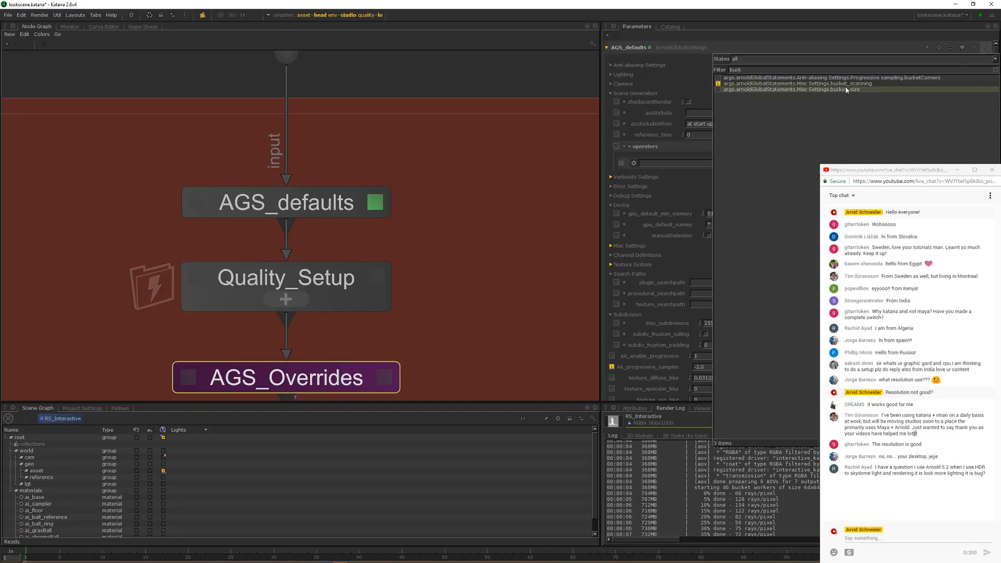
left_click(782, 90)
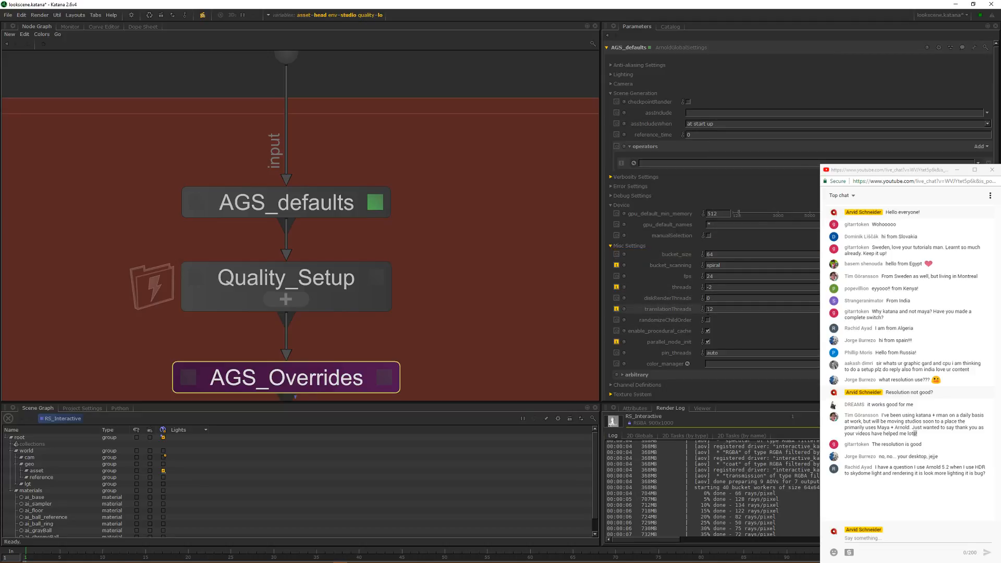
left_click_drag(719, 287, 666, 291)
left_click(549, 74)
middle_click_drag(512, 235, 504, 211)
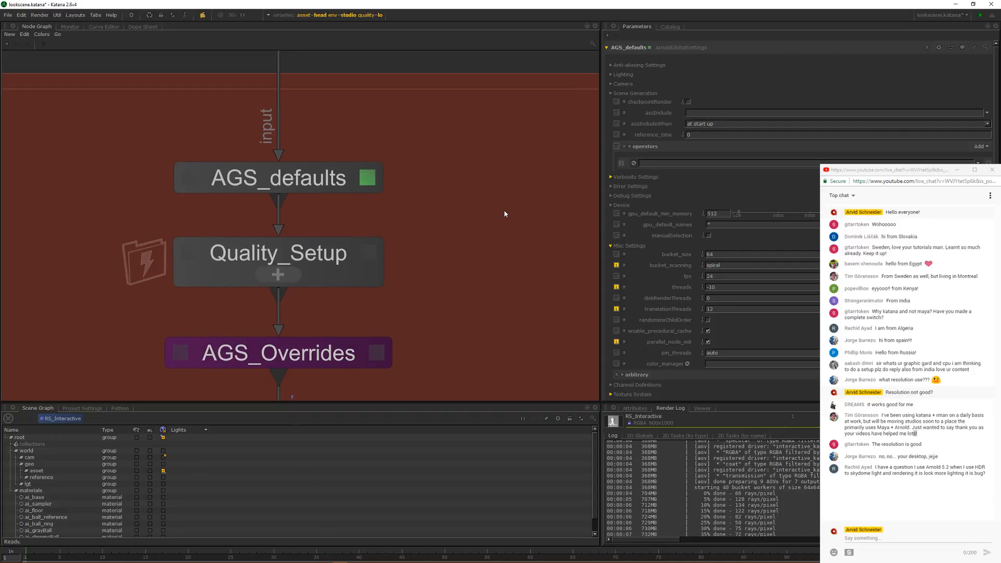
Step: Save the scene and start a live render from RS_Interactive, showing it in the Monitor
key("ctrl+s")
scroll(260, 241, "down", 5)
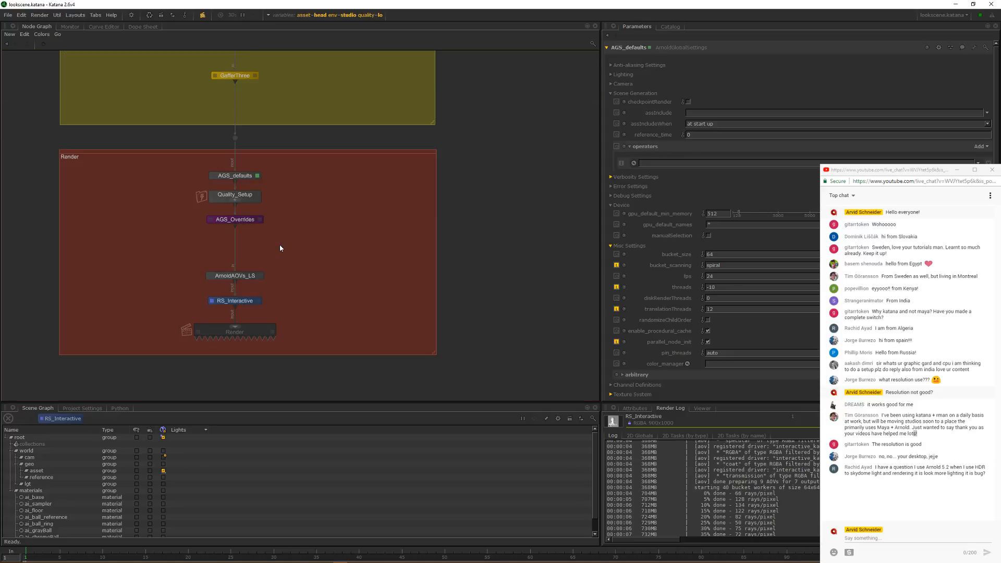
scroll(327, 246, "up", 6)
right_click(328, 246)
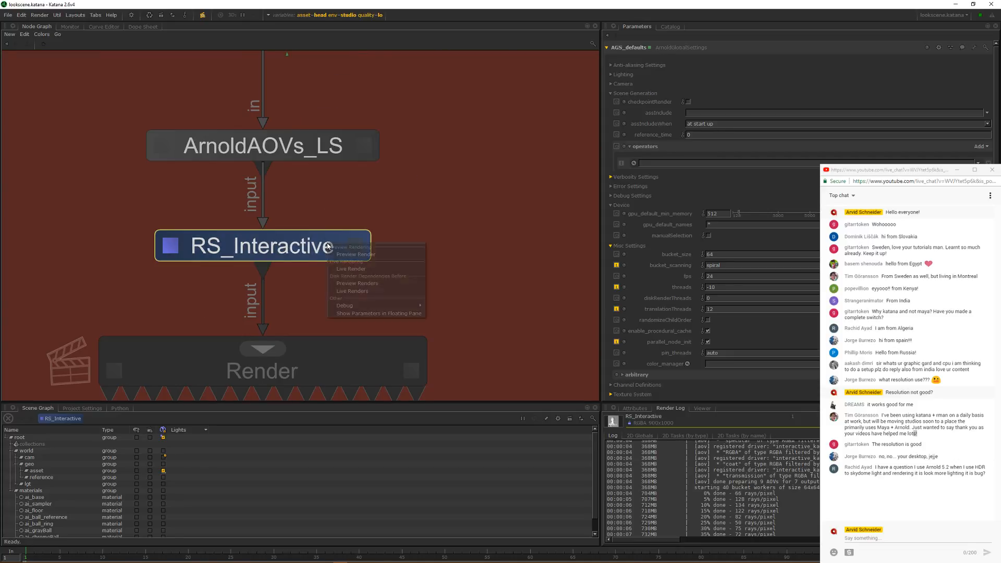
left_click(353, 268)
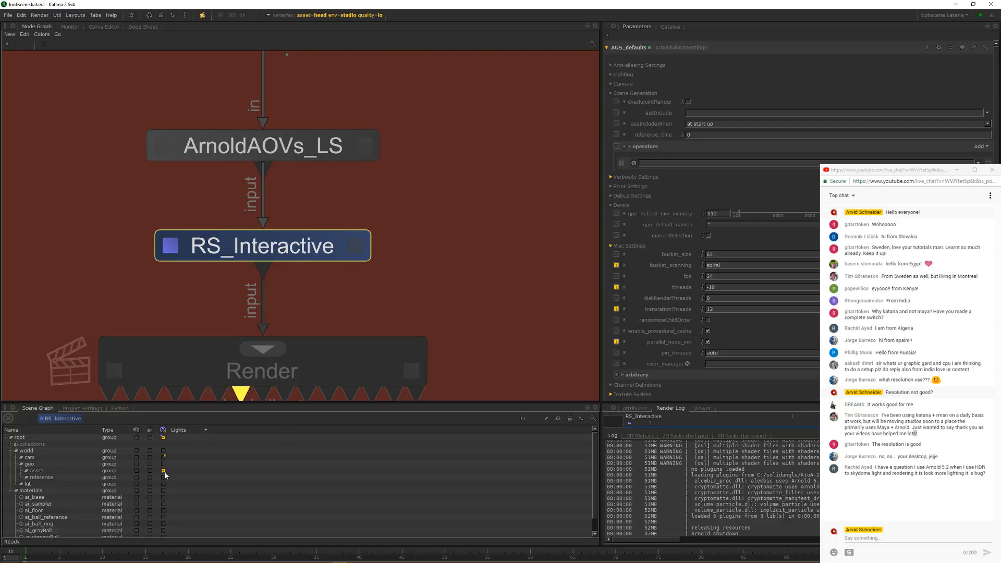
scroll(167, 477, "down", 2)
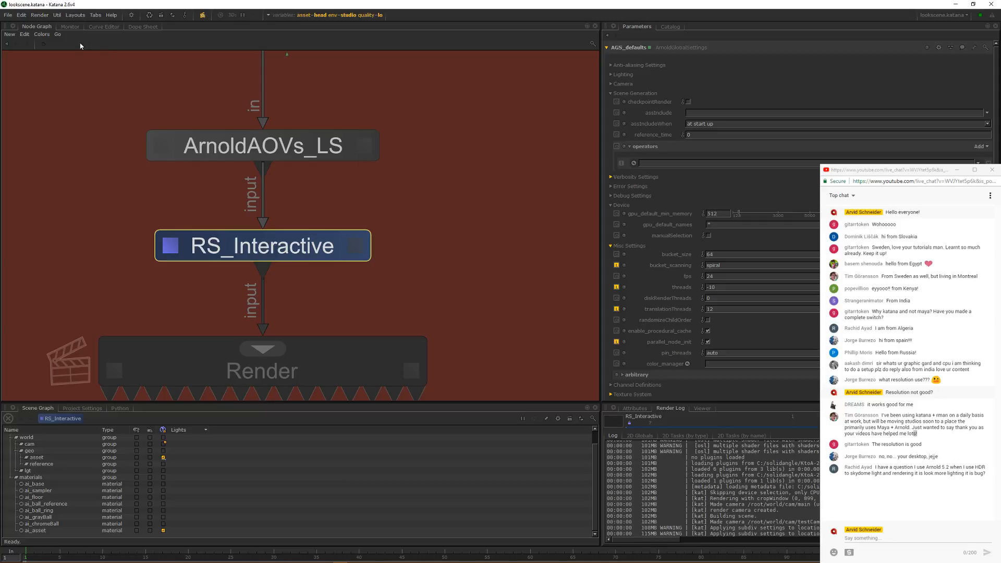
left_click(70, 27)
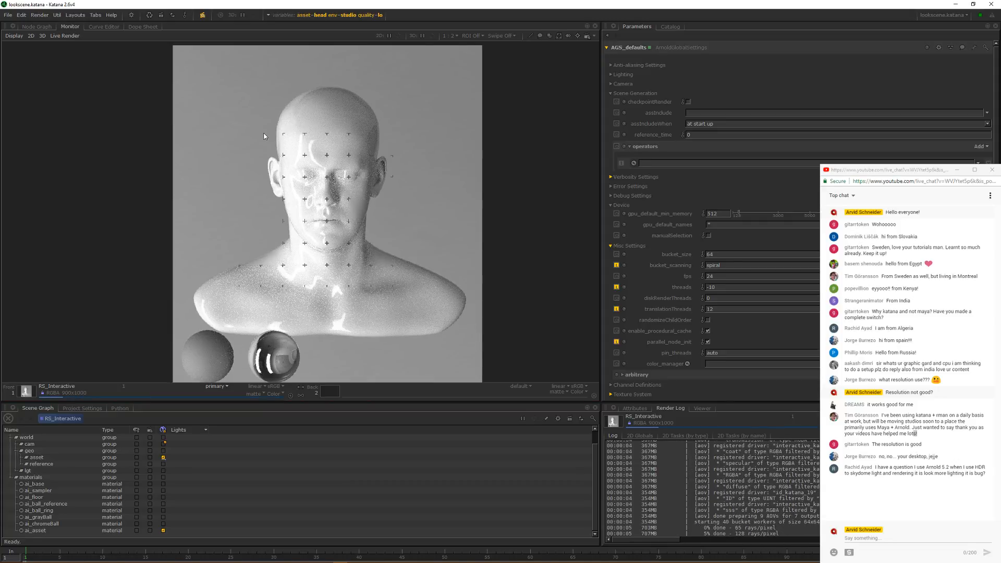
Step: Limit the render to a region on the face, and test standard_surface8's base at about 0.33 before restoring it to 1
left_click_drag(264, 129, 361, 237)
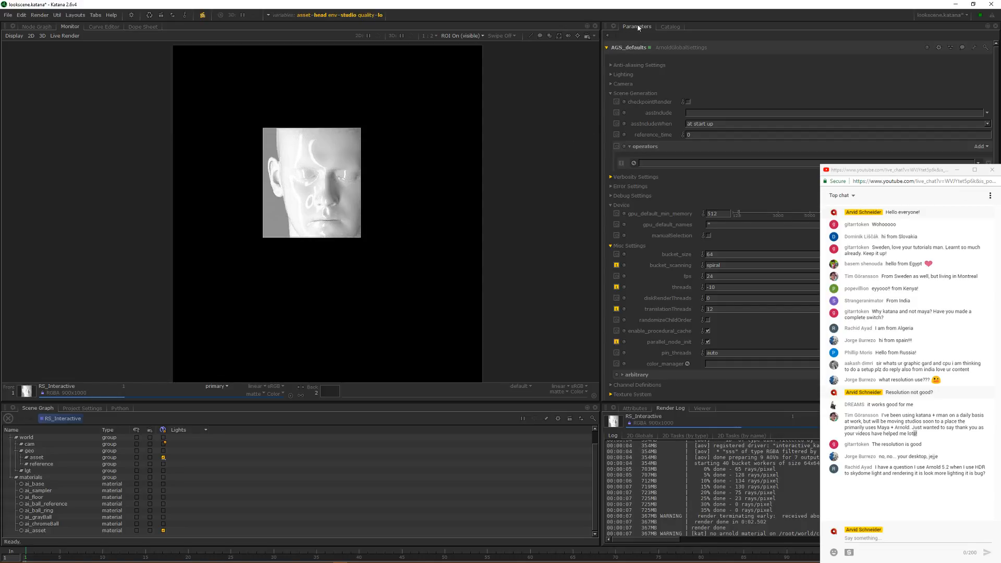
left_click(608, 35)
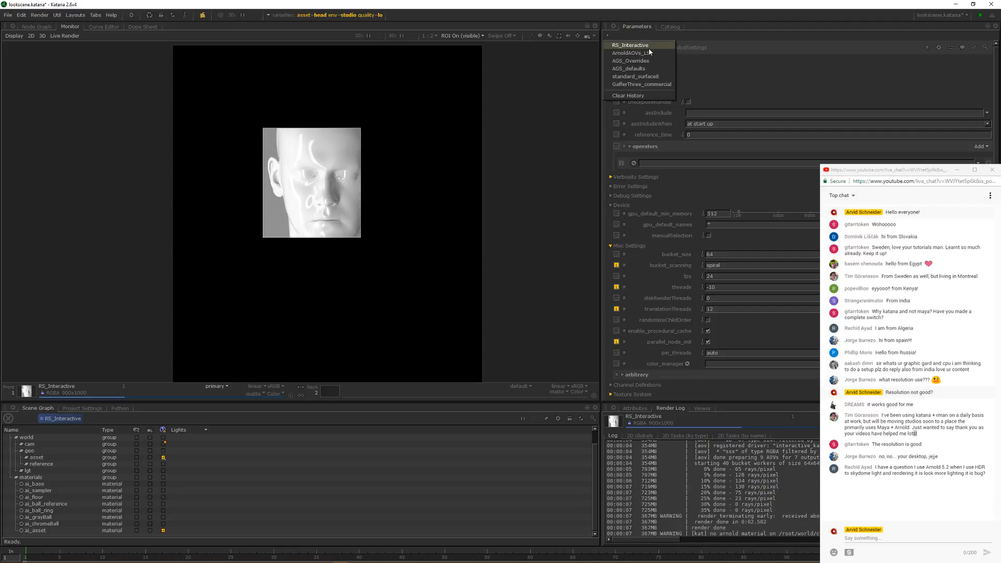
left_click(651, 77)
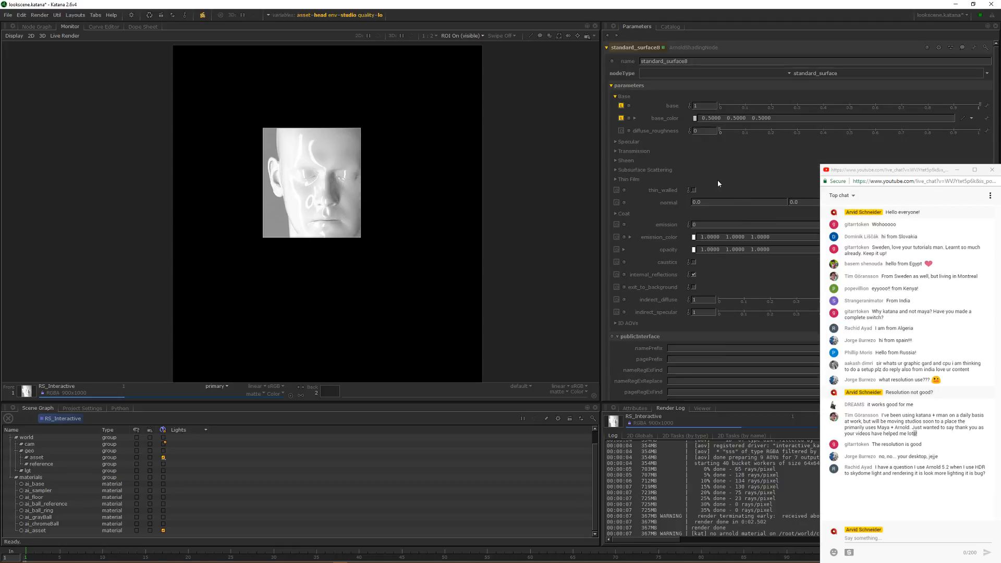
left_click(805, 105)
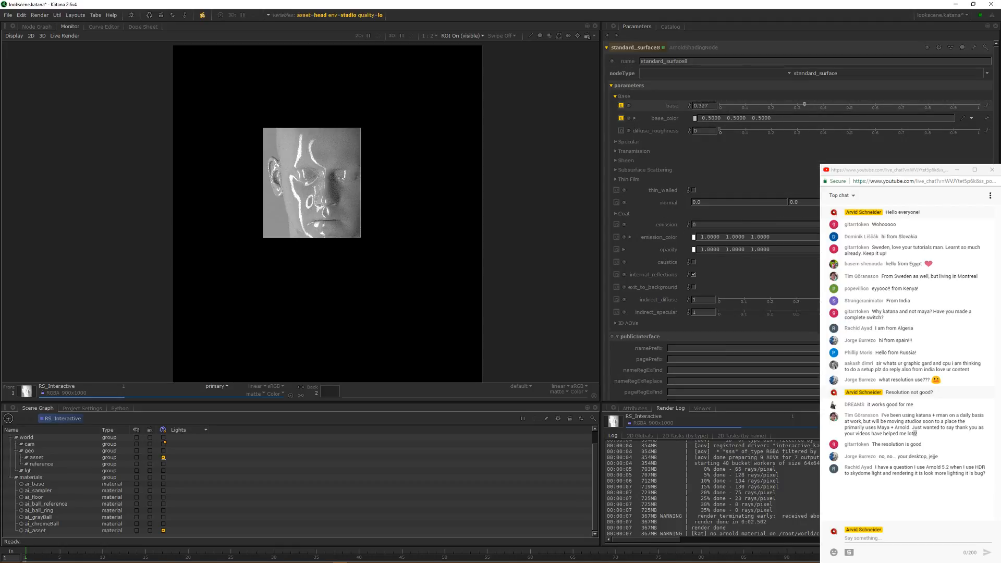
left_click_drag(805, 105, 981, 105)
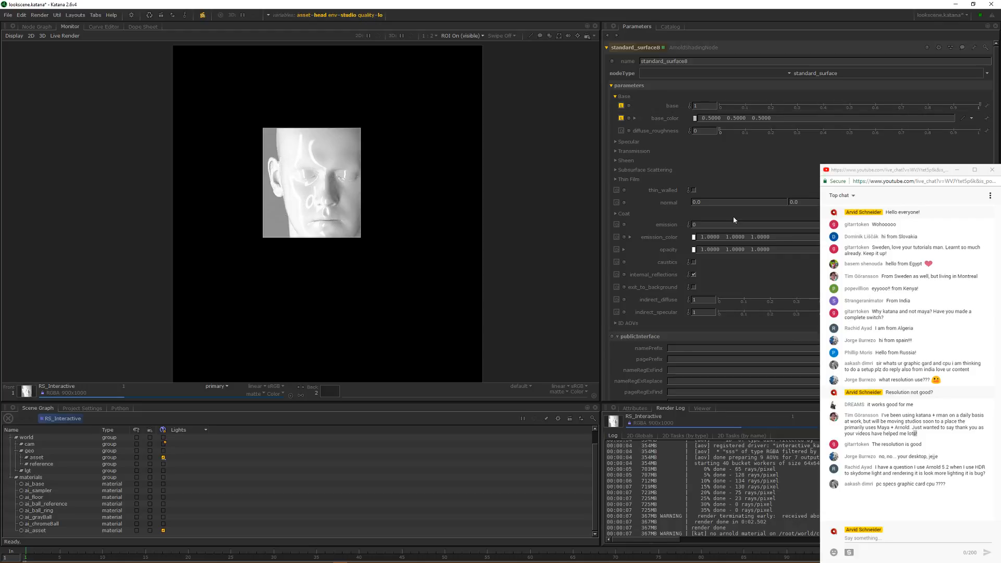
Step: Enlarge the render region and reposition it to frame the whole head
left_click_drag(361, 128, 409, 65)
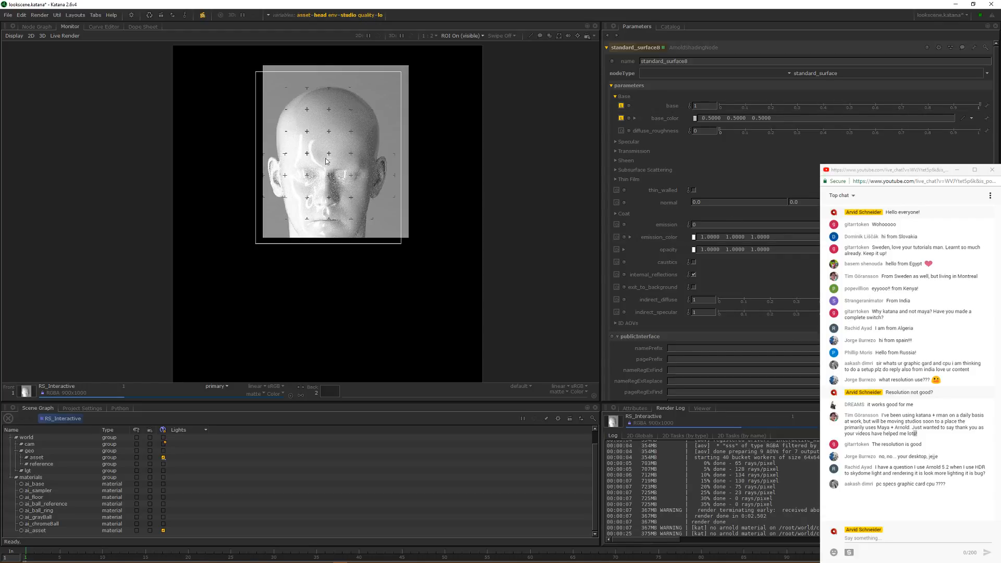
middle_click_drag(331, 153, 324, 163)
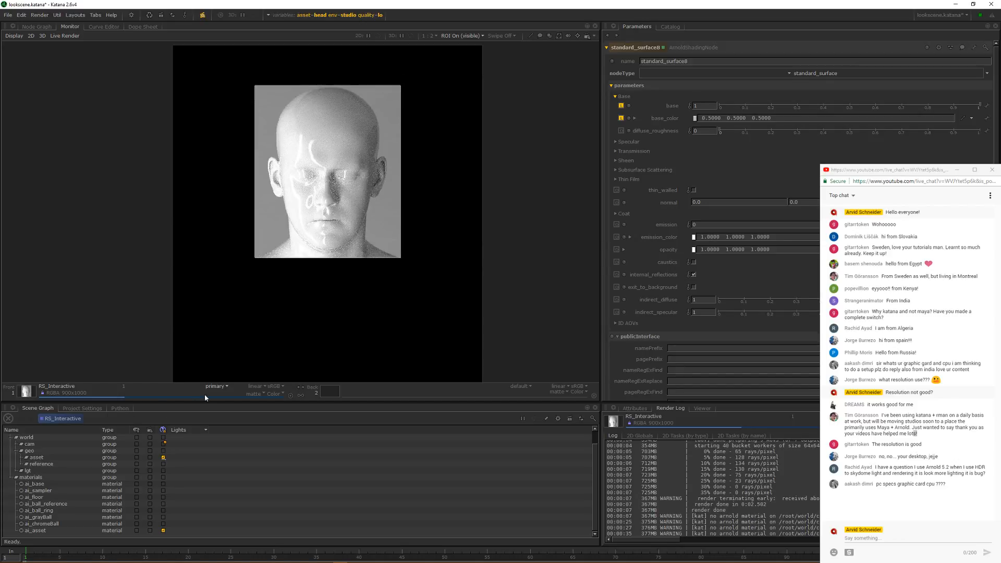
Step: View the coat, diffuse, specular and sss outputs of the render one by one, and return to the primary output
left_click(217, 386)
left_click(231, 413)
left_click(223, 387)
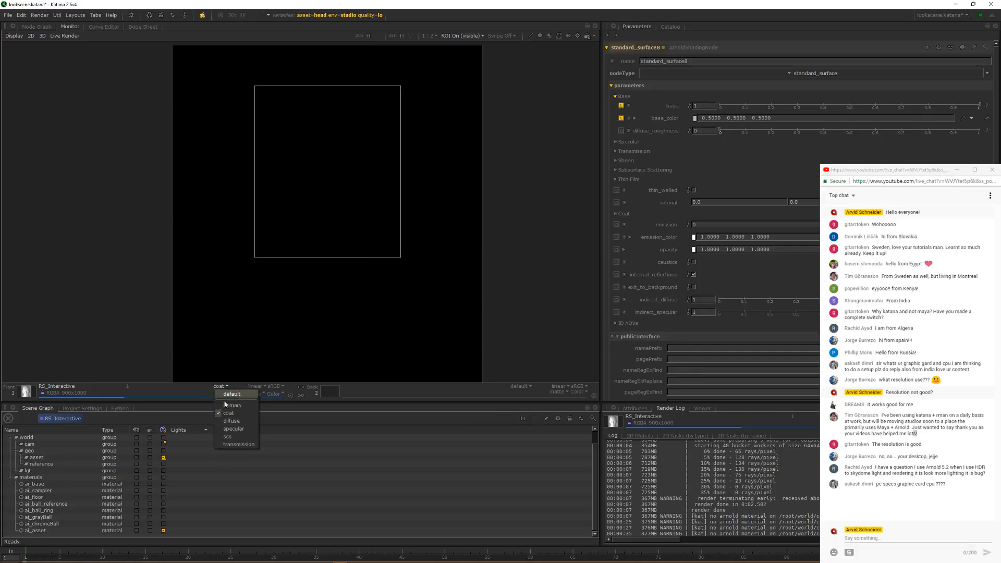
left_click(227, 420)
left_click(225, 387)
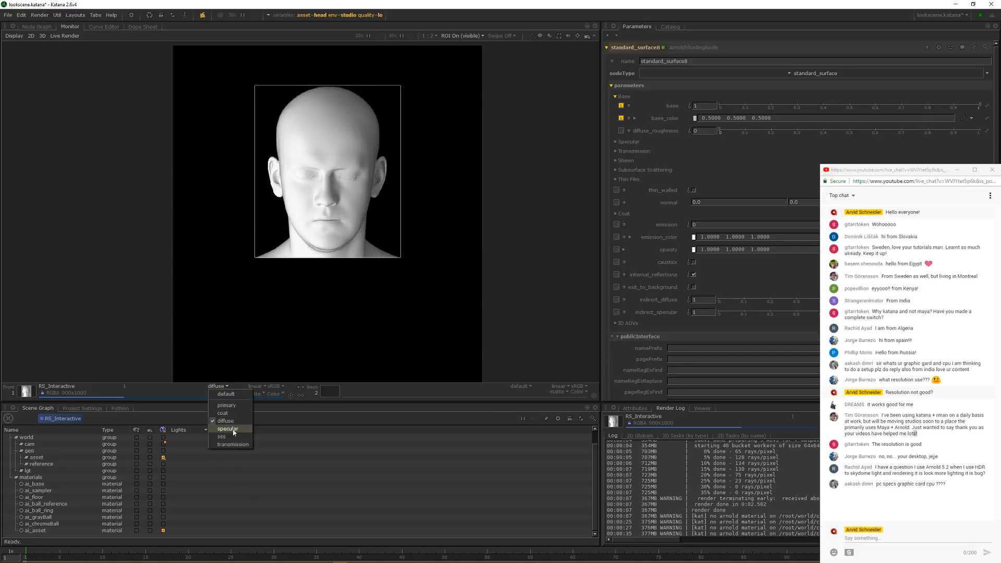
left_click(233, 412)
left_click(223, 388)
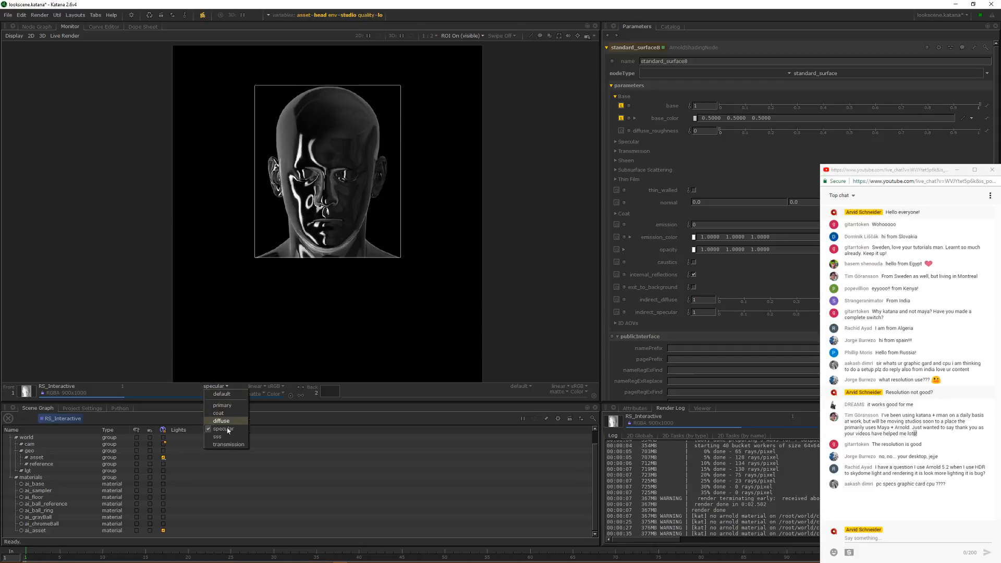
left_click(228, 432)
left_click(220, 386)
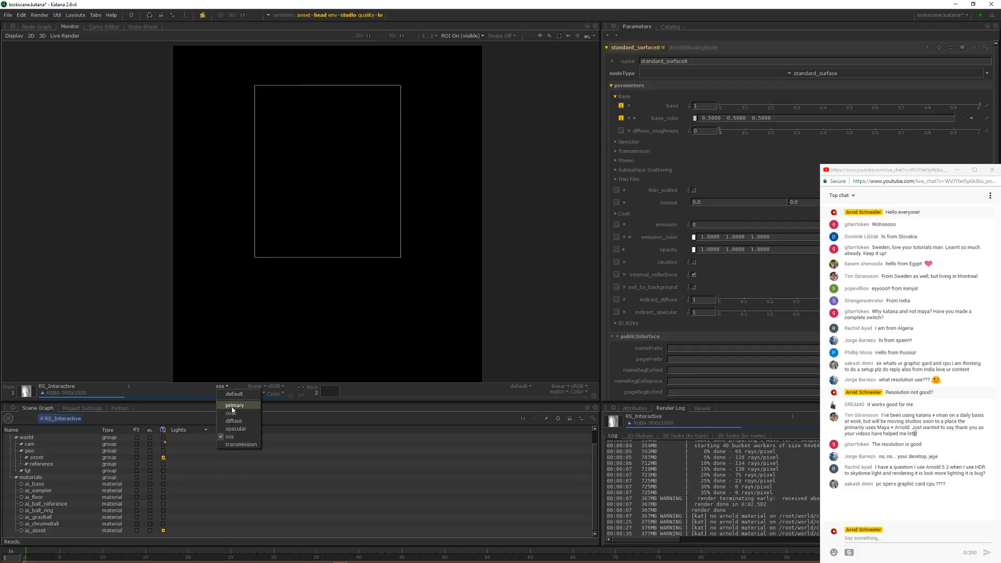
left_click(228, 390)
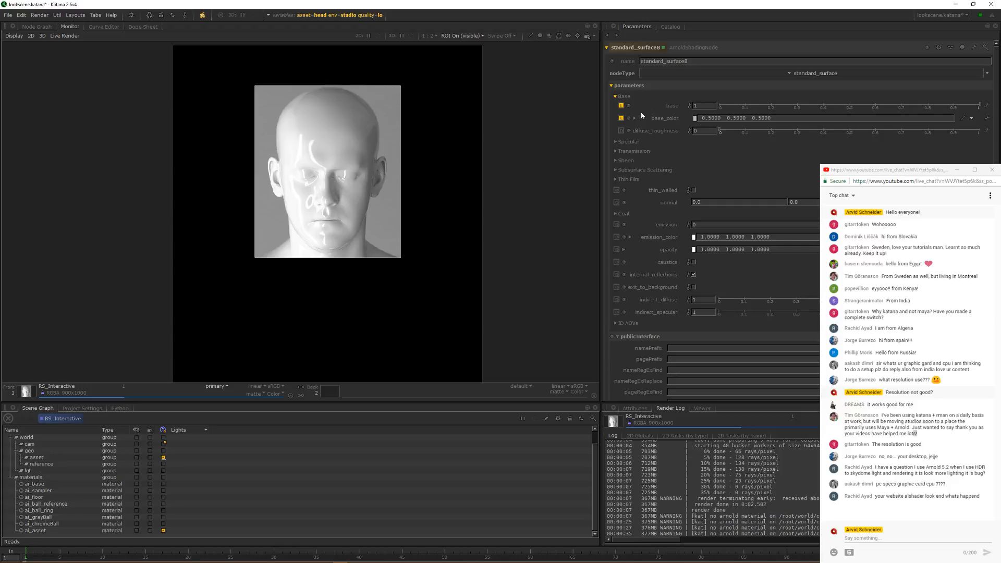
Step: Set standard_surface8's base_color to a yellow of 0.7743, 0.5665, 0.1810, and its specular to 0
left_click(696, 119)
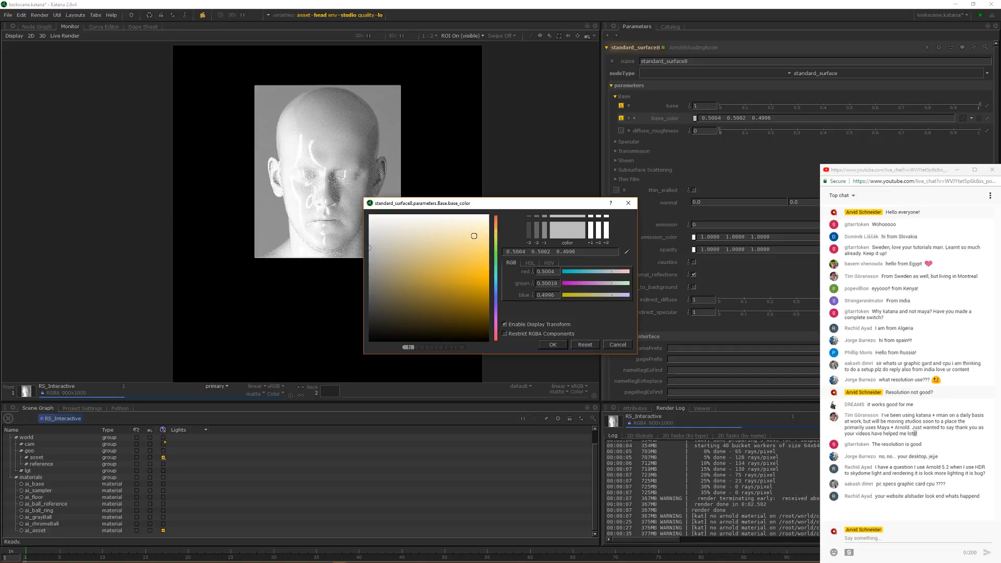
left_click_drag(474, 236, 450, 255)
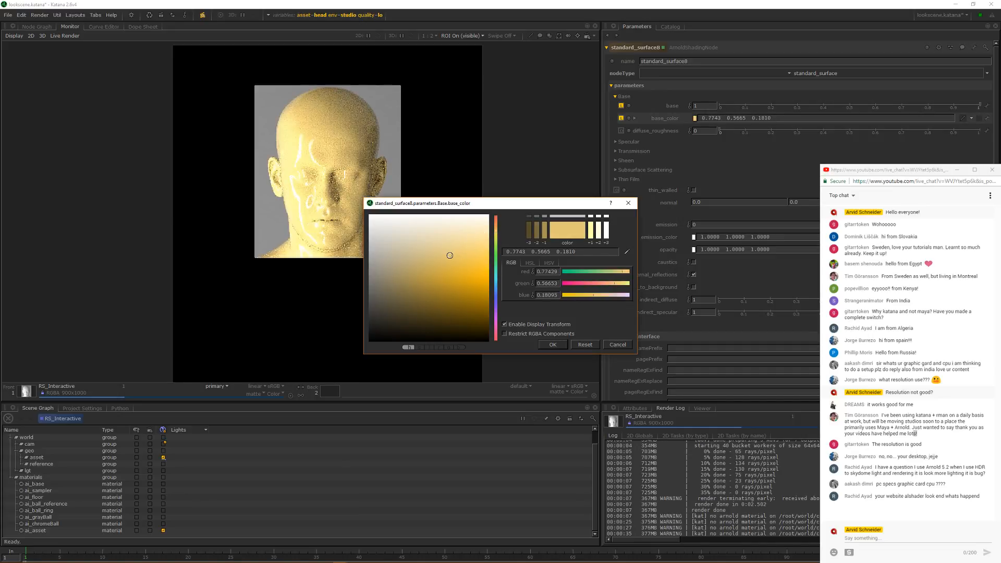
left_click(553, 346)
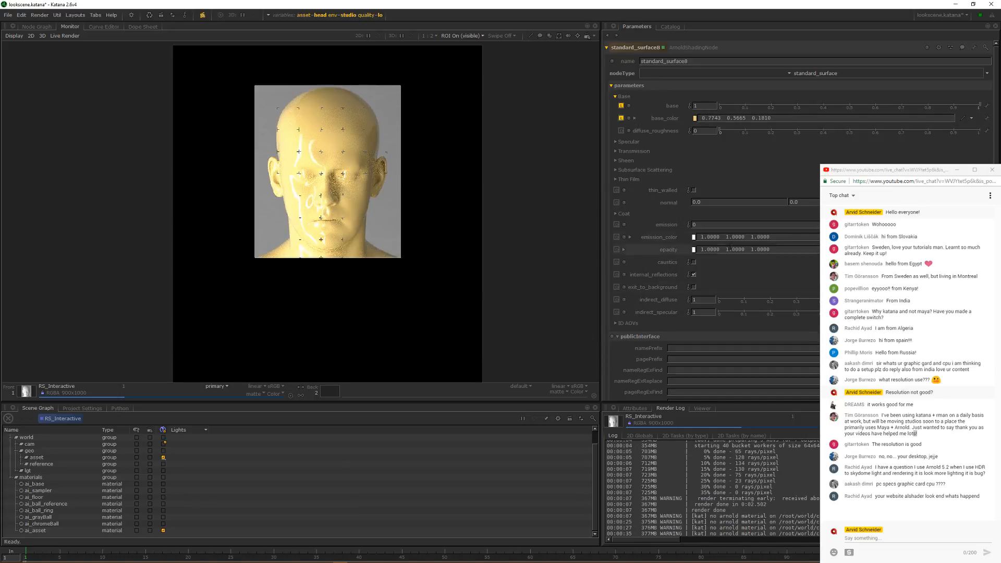
left_click(629, 142)
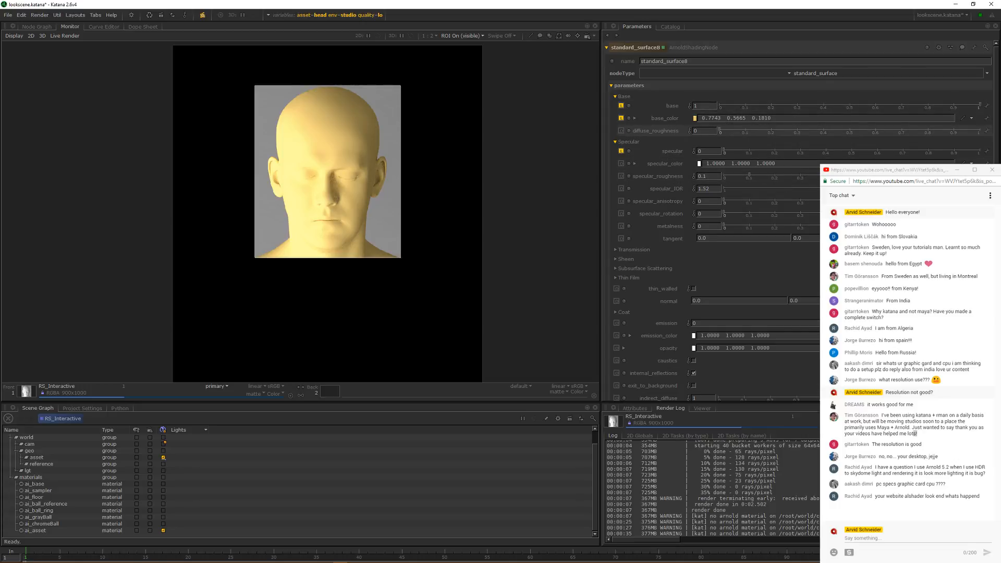
Step: Set standard_surface8's diffuse_roughness to 0.691 and its sheen to 1
left_click(898, 130)
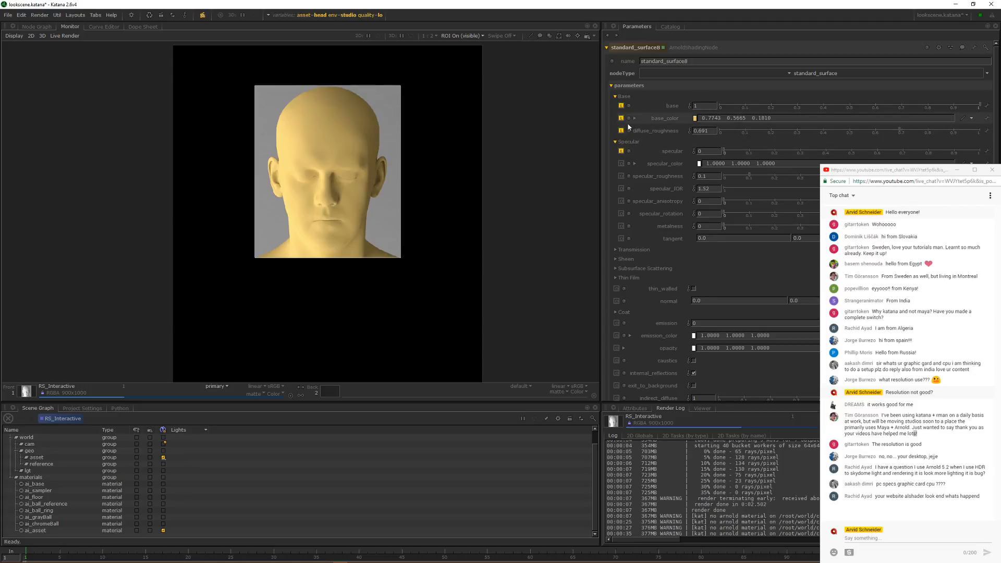
mouse_move(630, 133)
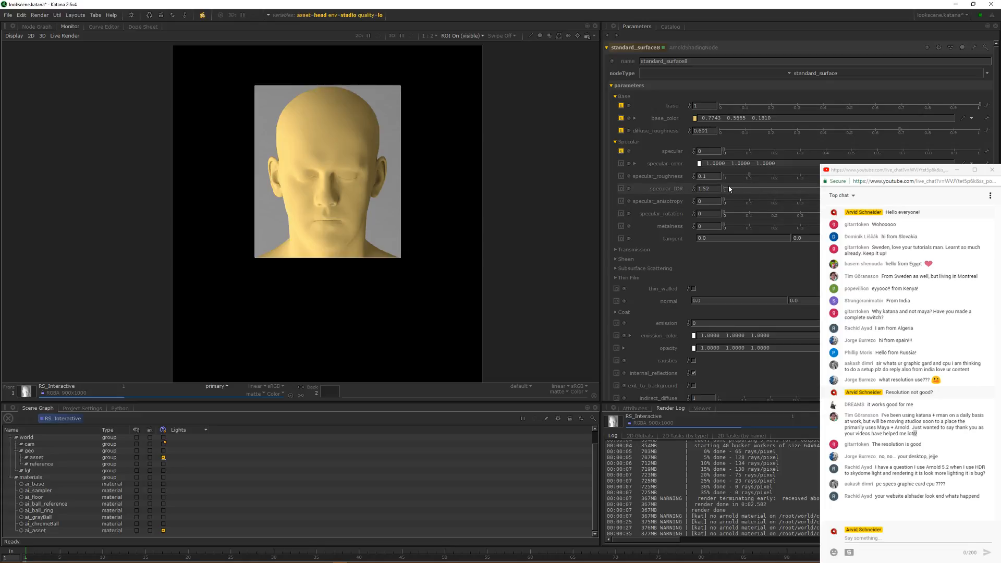
left_click(617, 260)
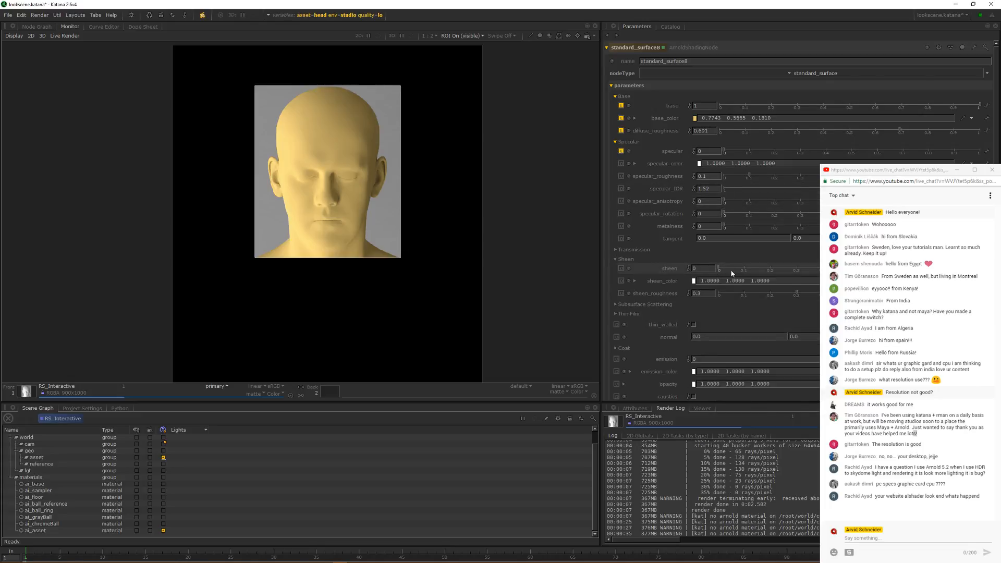
scroll(719, 263, "down", 1)
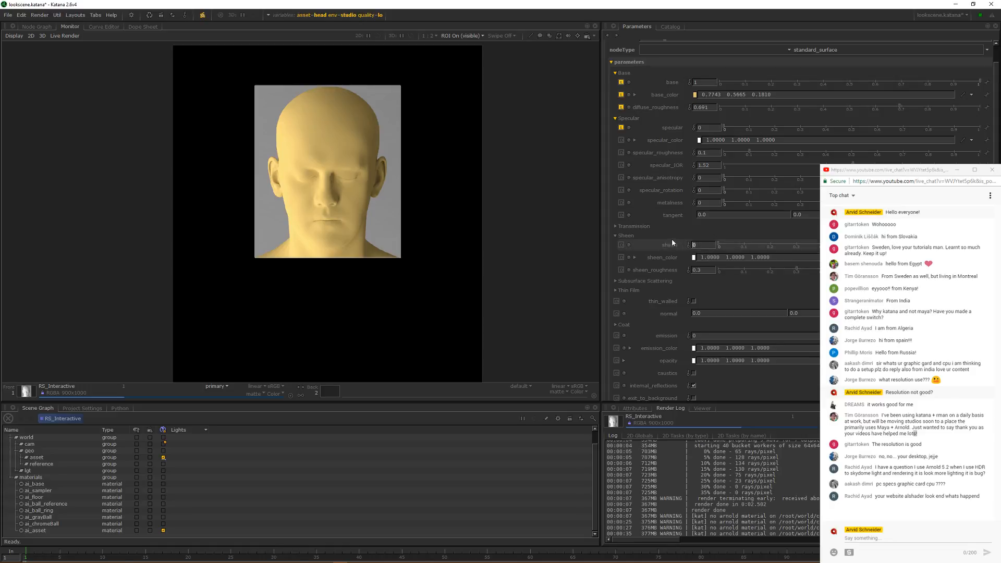
type("1")
key("Return")
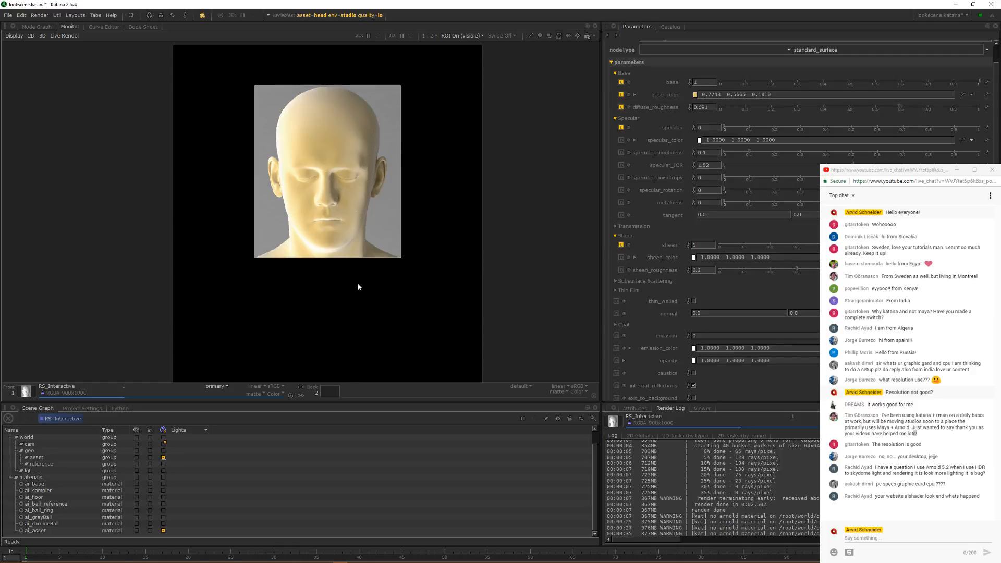
Step: Change the base_color to a pink of 0.7743, 0.0400, 0.1810 by lowering its green component
scroll(337, 146, "up", 1)
middle_click_drag(342, 150, 361, 184)
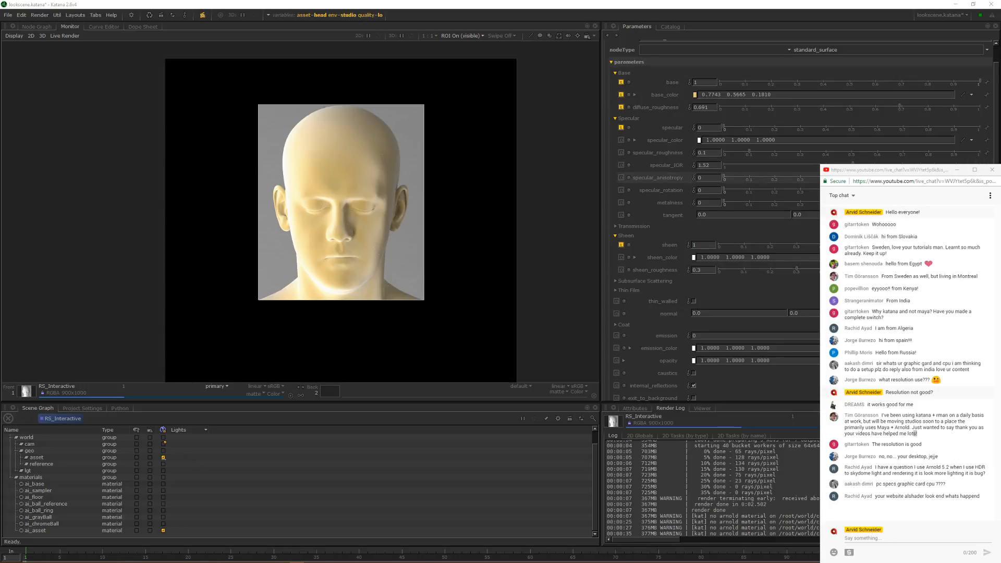
left_click(634, 95)
left_click(752, 129)
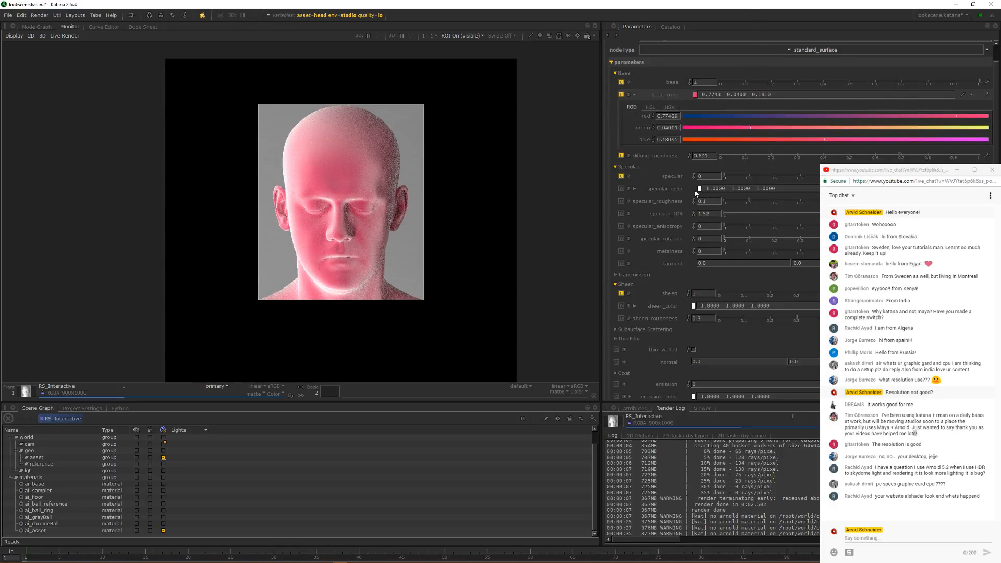
Step: Set the sheen_color to a blue of 0.0533, 0.0156, 0.6378, and collapse the base_color components
left_click(694, 306)
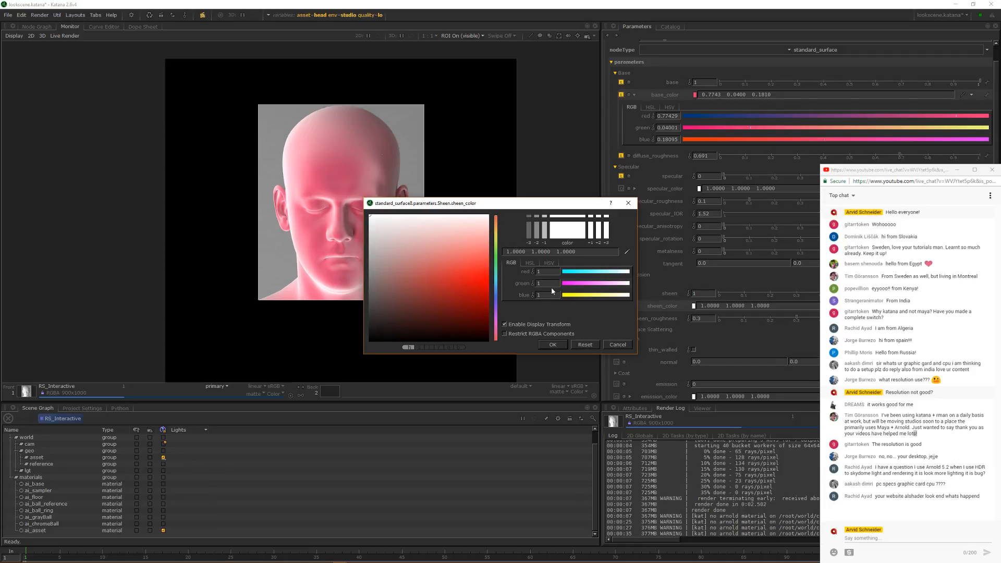
left_click(484, 296)
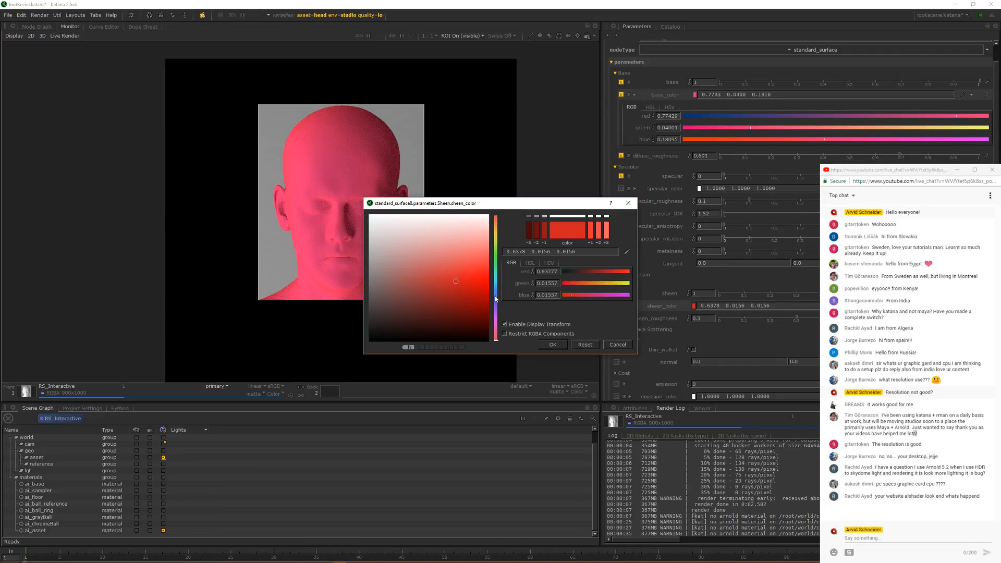
left_click(496, 302)
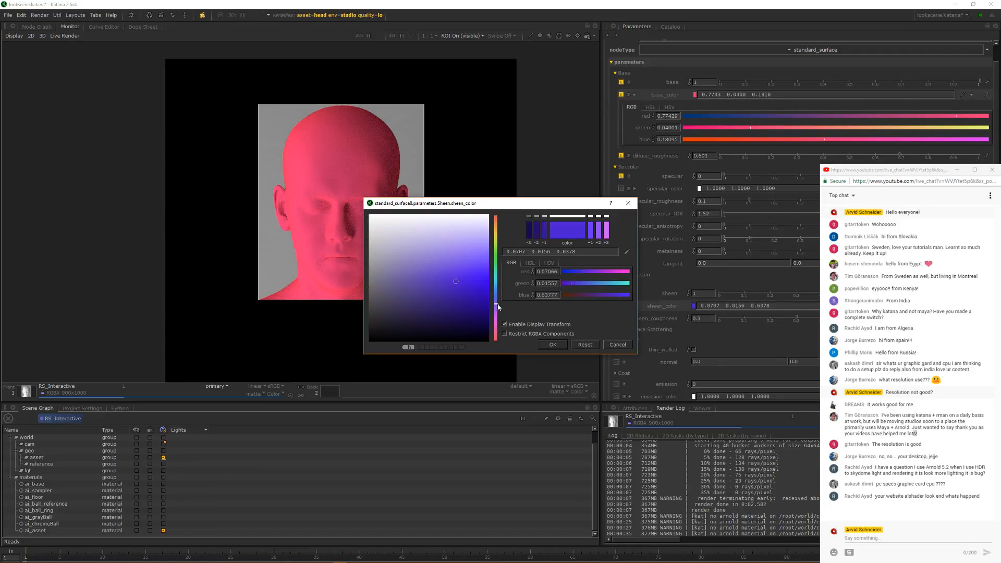
left_click(552, 344)
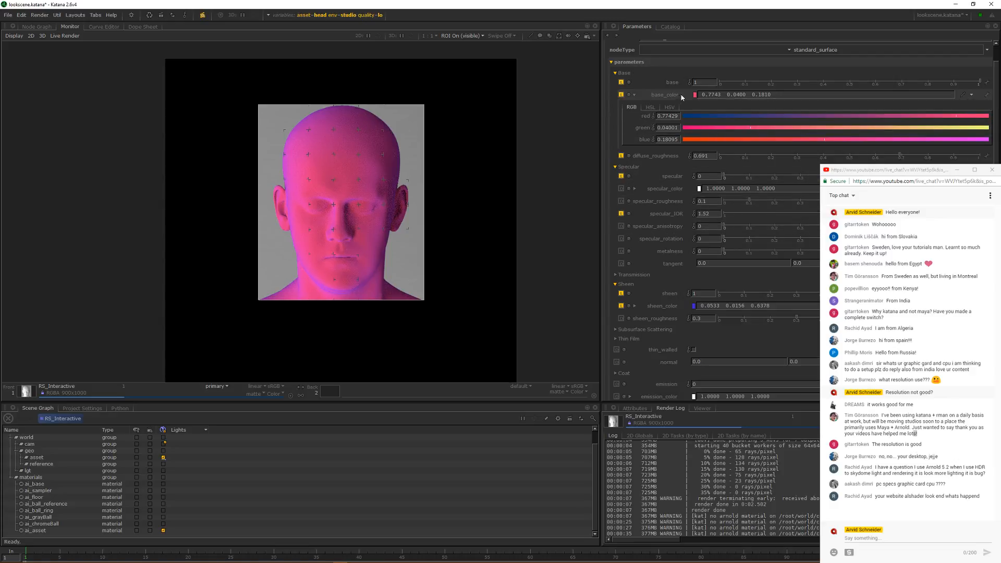
left_click(635, 95)
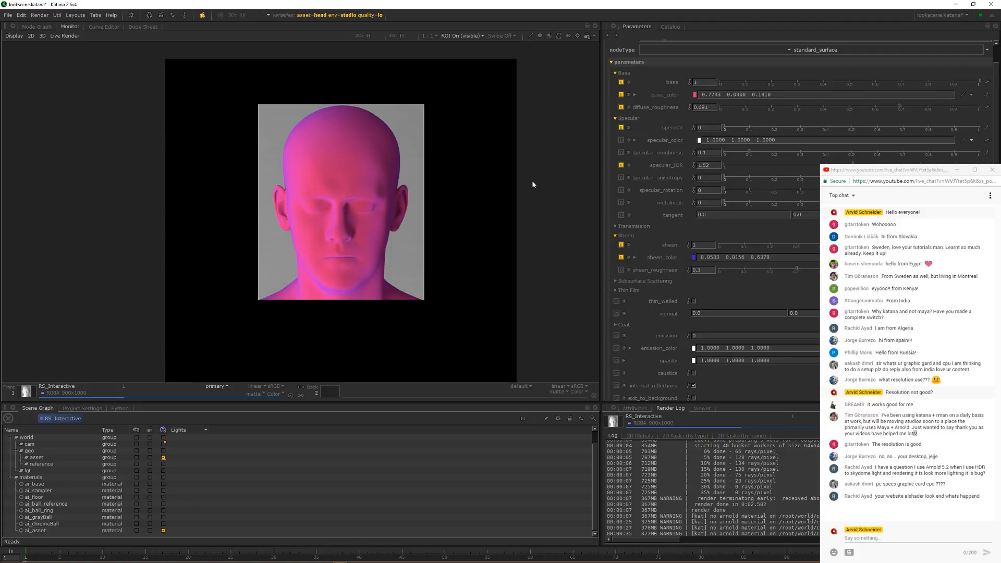
Step: Save the scene and switch the global asset variable to reference ball
key("ctrl+s")
left_click(300, 15)
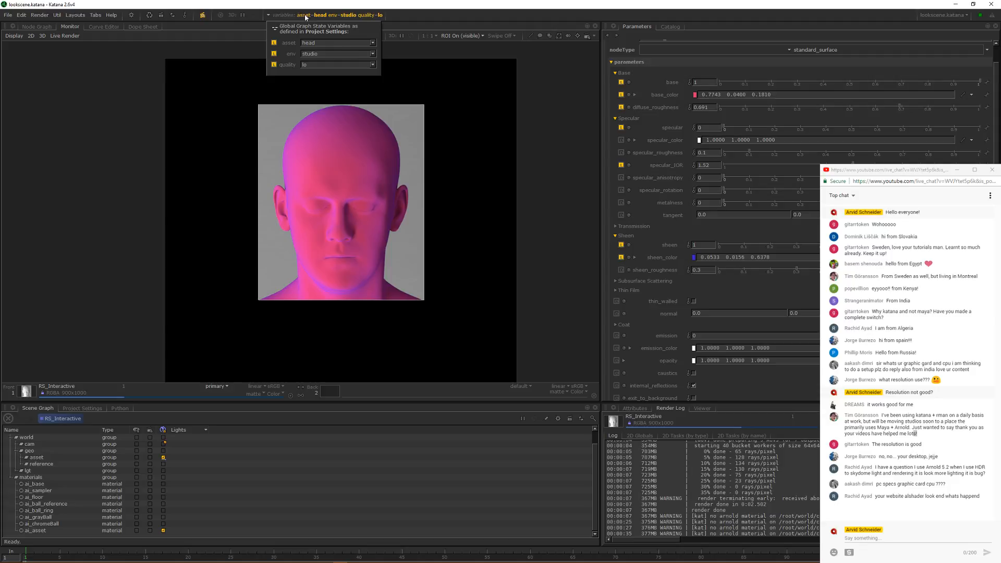
left_click(373, 43)
left_click(348, 49)
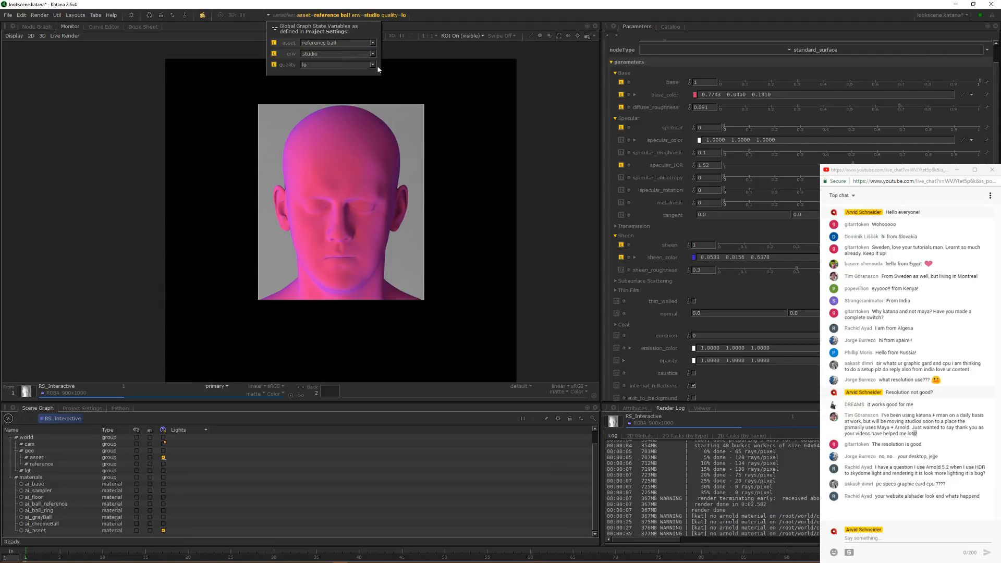
left_click(495, 199)
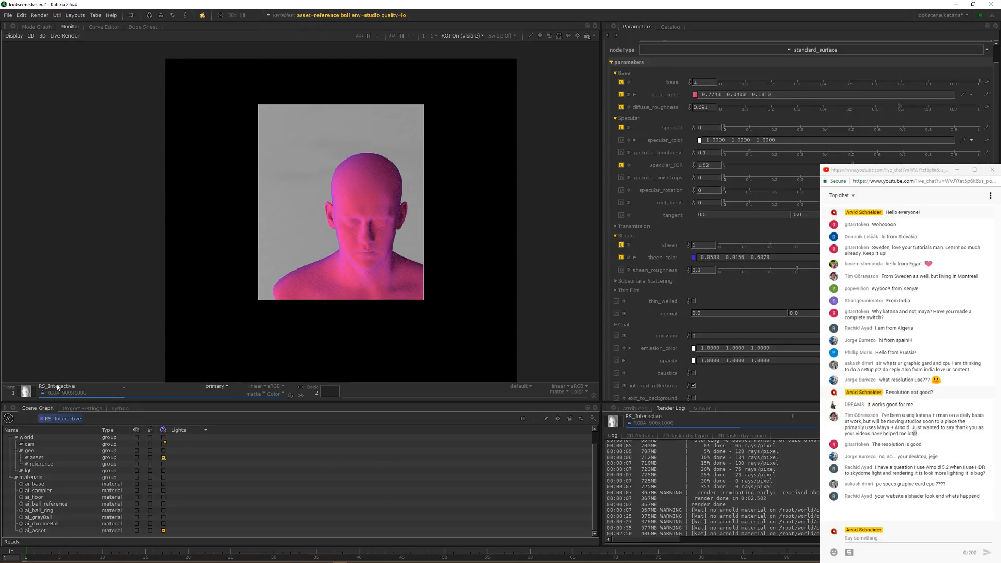
Step: Restart the live render of RS_Interactive, and display the 3D Viewer in an enlarged pane
right_click(61, 421)
left_click(84, 448)
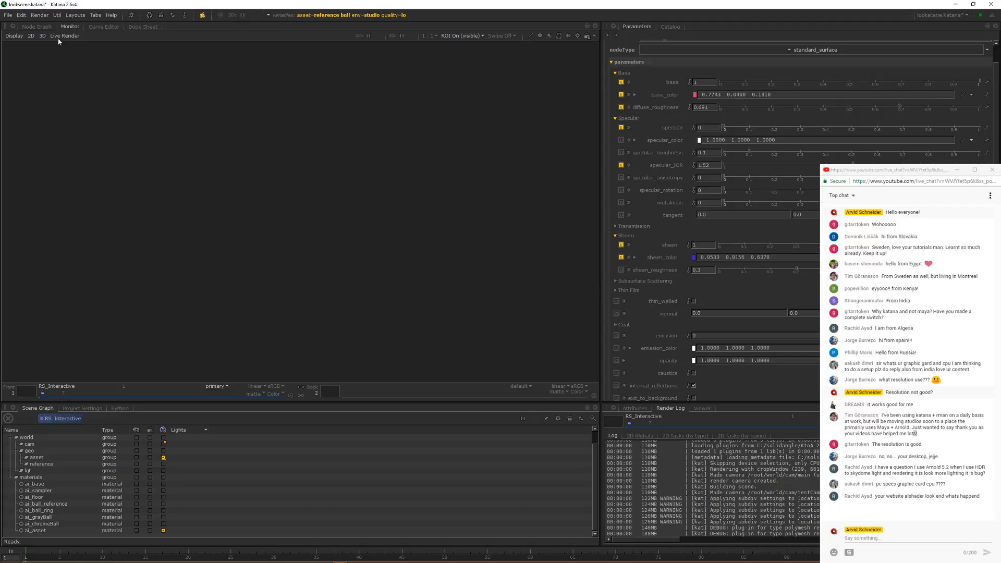
left_click(702, 409)
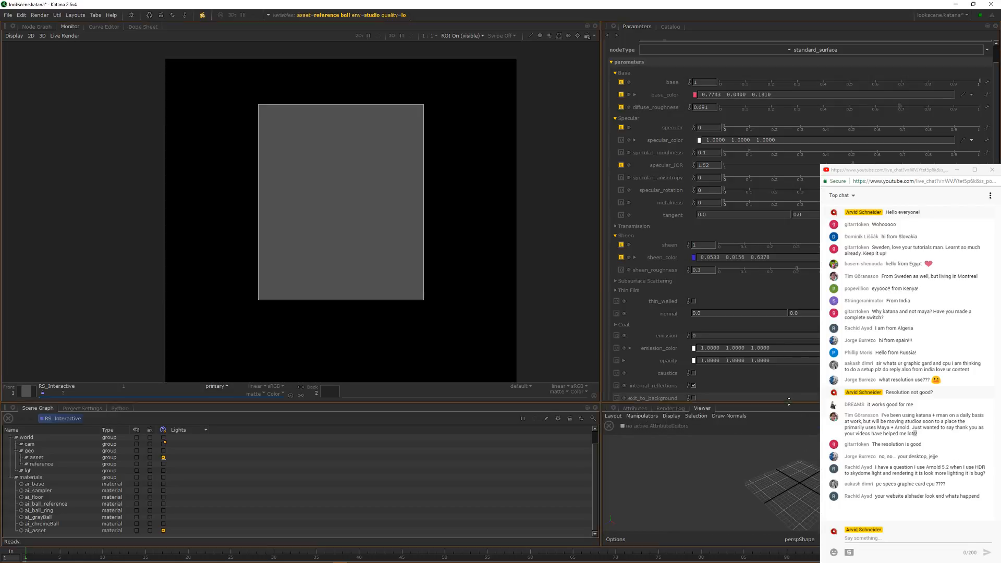
left_click_drag(789, 401, 789, 342)
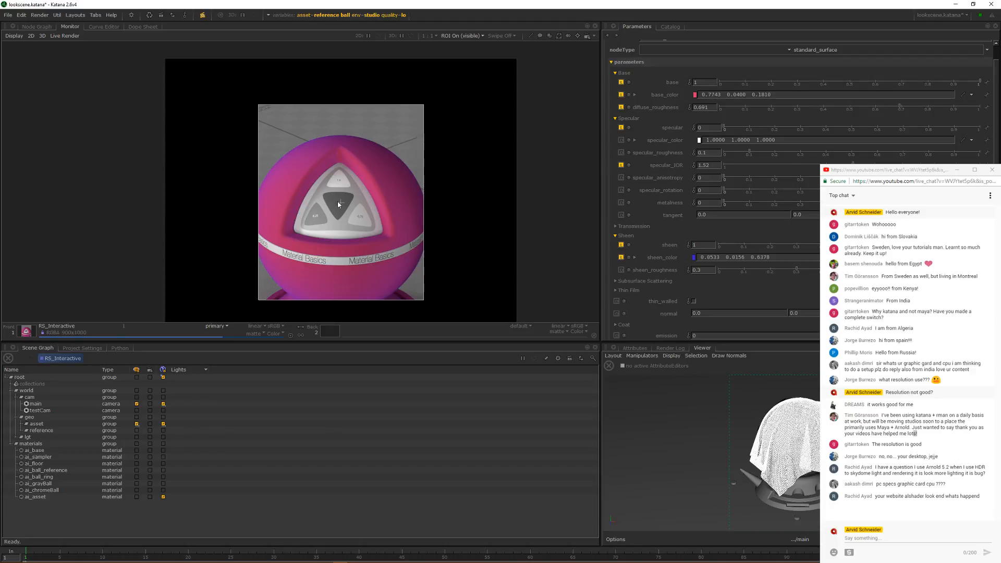
Step: Enable the cloth additional geometry on the Ball_CONTROL node inside the GEO_IN group
left_click(37, 26)
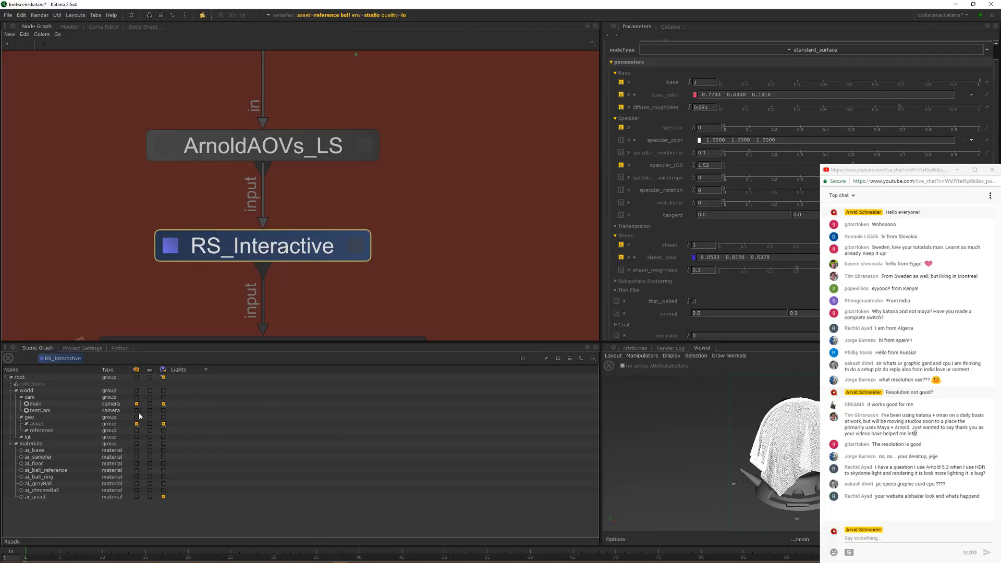
scroll(371, 148, "down", 10)
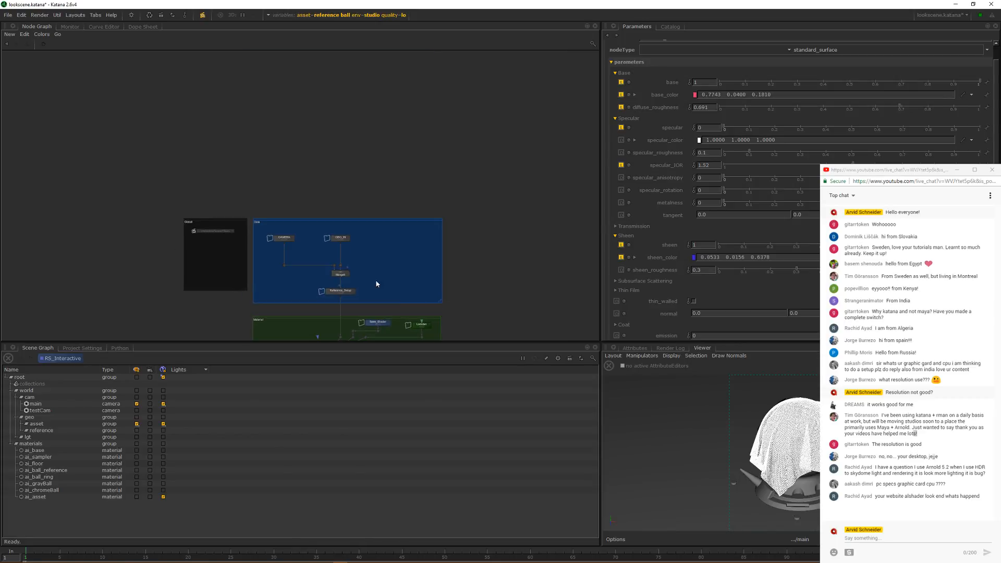
scroll(375, 182, "up", 4)
middle_click_drag(376, 284, 414, 234)
middle_click(403, 148, "ctrl")
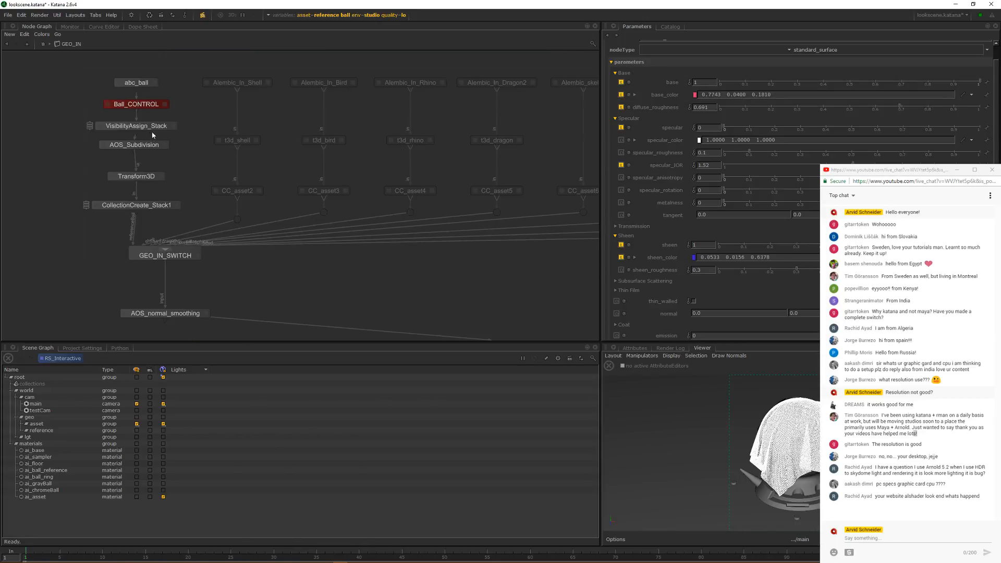
middle_click_drag(153, 135, 237, 182)
double_click(233, 153)
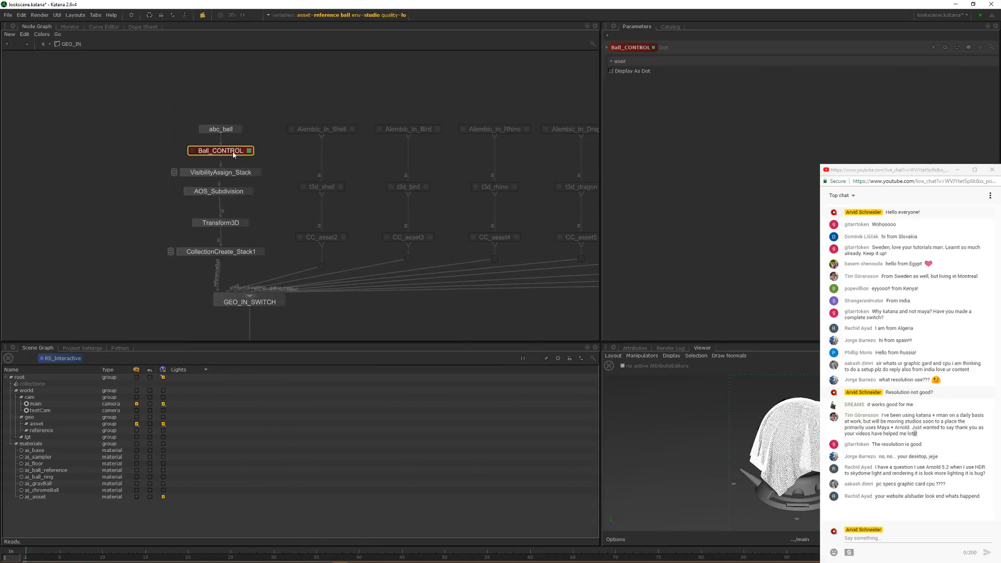
left_click(626, 62)
left_click(624, 74)
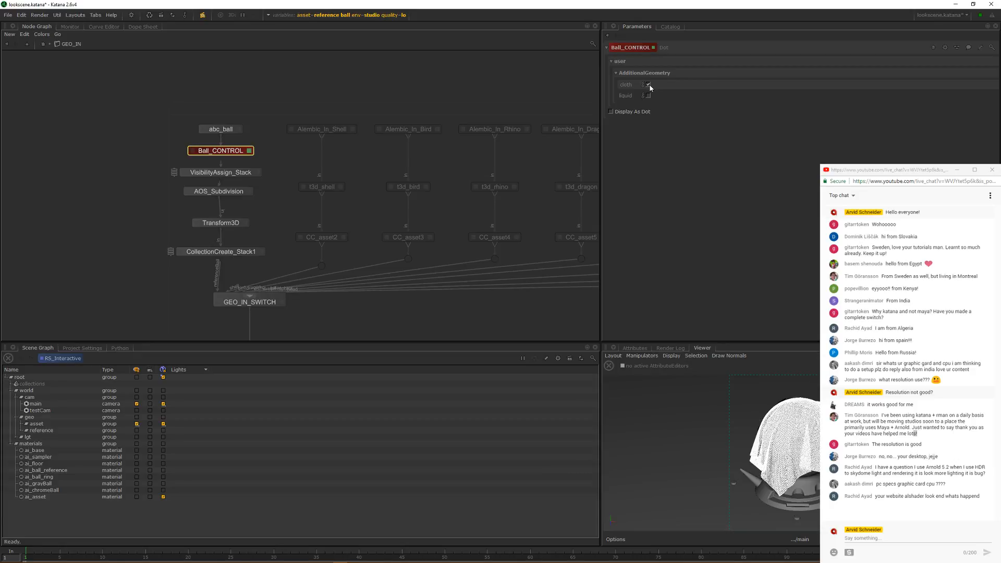
Step: Restart the live render of RS_Interactive with the cloth, and highlight the chat question about HDR skydome lighting
left_click(70, 27)
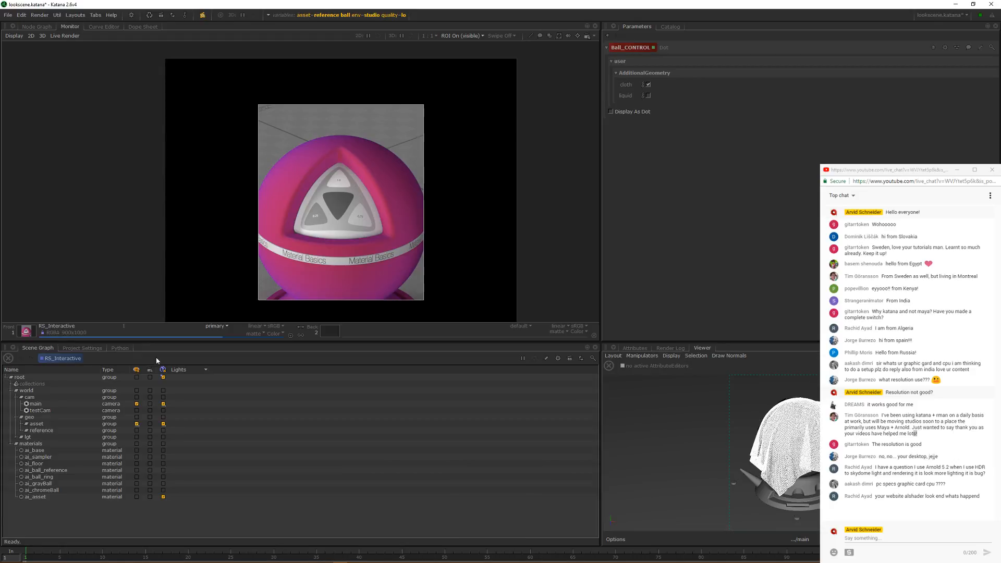
right_click(60, 358)
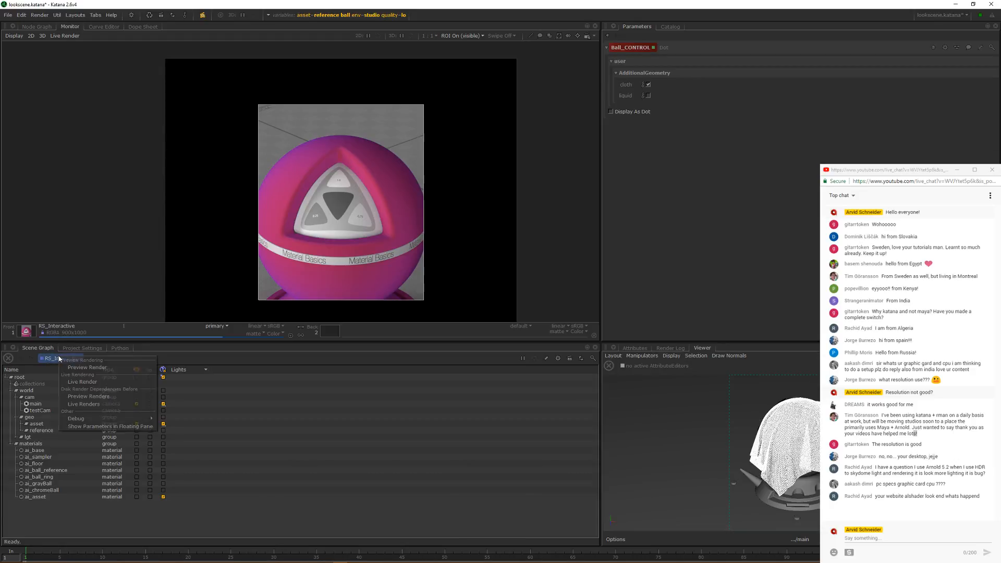
left_click(95, 381)
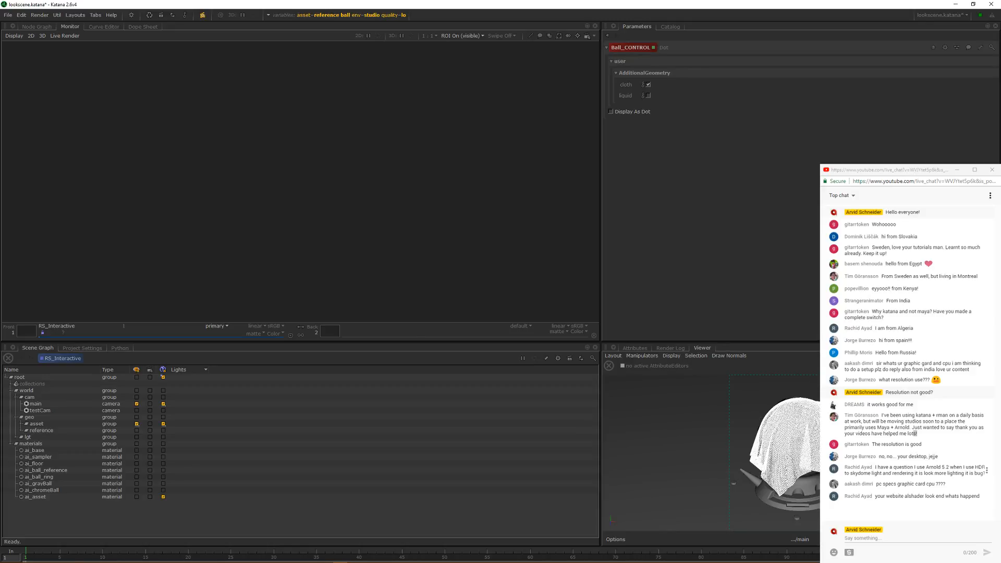
left_click_drag(890, 468, 961, 472)
left_click(961, 471)
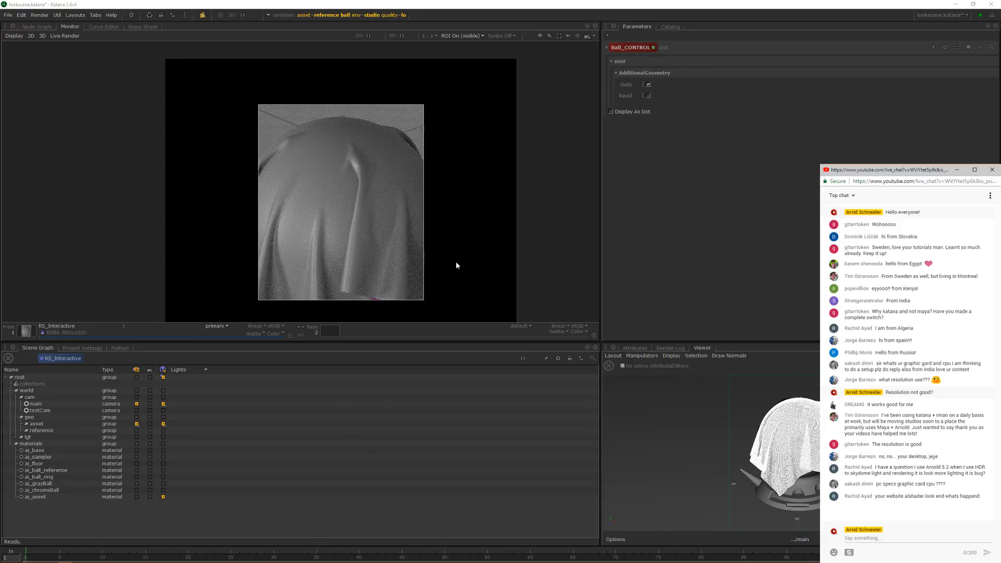
Step: Widen the render region on both sides to take in the whole cloth-covered ball
left_click_drag(259, 299, 193, 301)
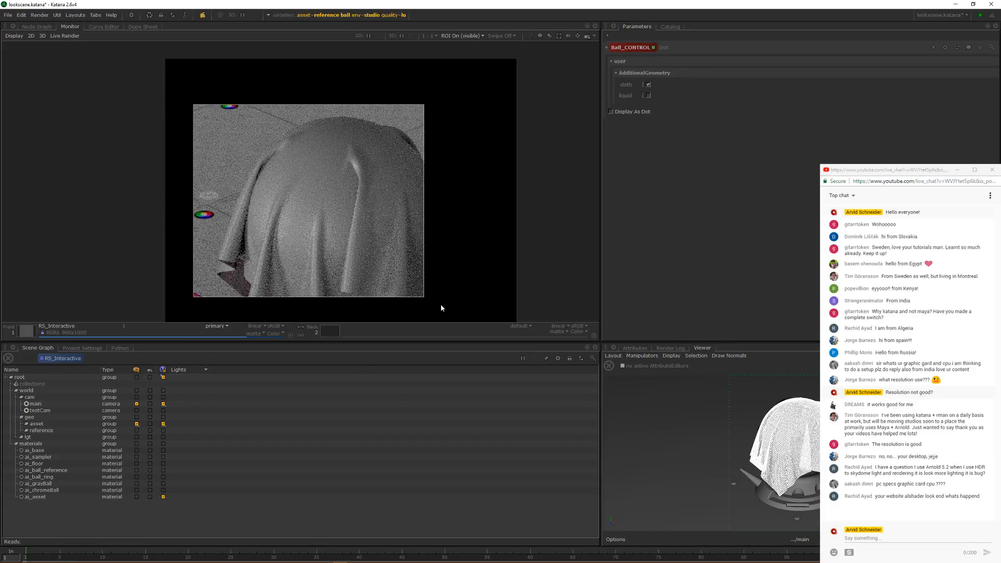
left_click_drag(425, 299, 497, 302)
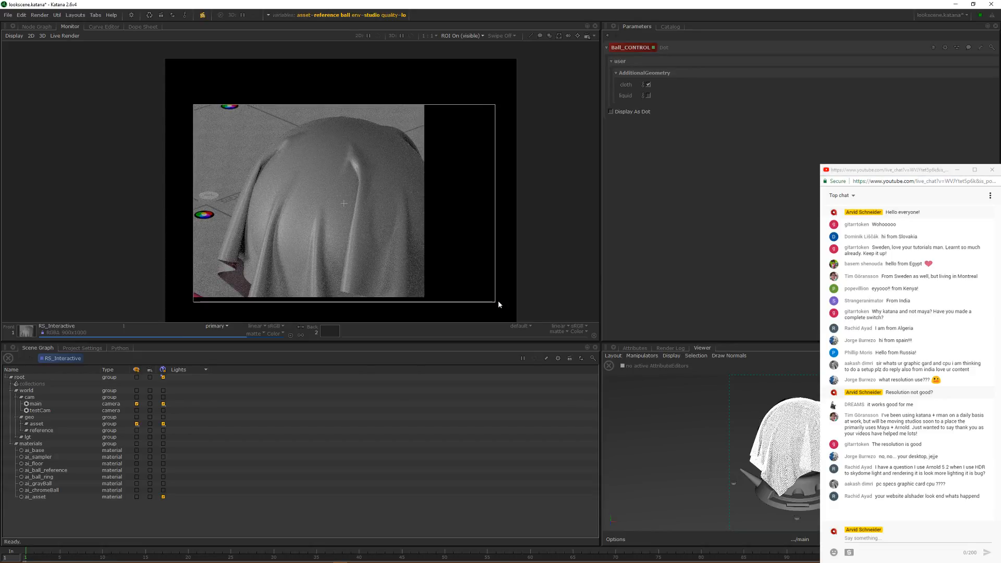
middle_click_drag(499, 300, 483, 247)
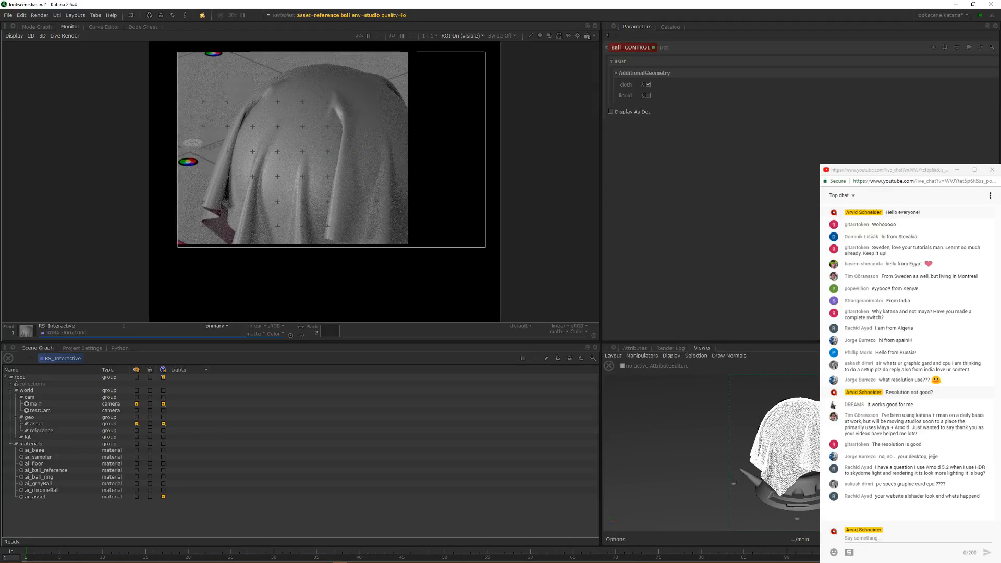
middle_click_drag(331, 151, 335, 168)
Step: Leave the GEO_IN group and inspect the CEL statement of CC_all in the Material section's CollectionCreate_Stack node
left_click(40, 27)
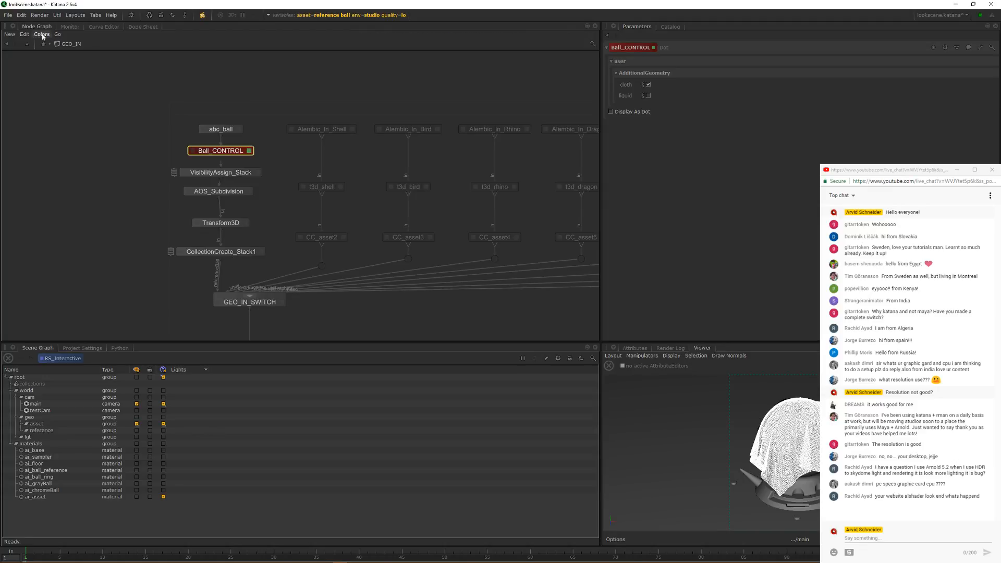
left_click(25, 43)
scroll(273, 161, "down", 5)
scroll(350, 239, "up", 6)
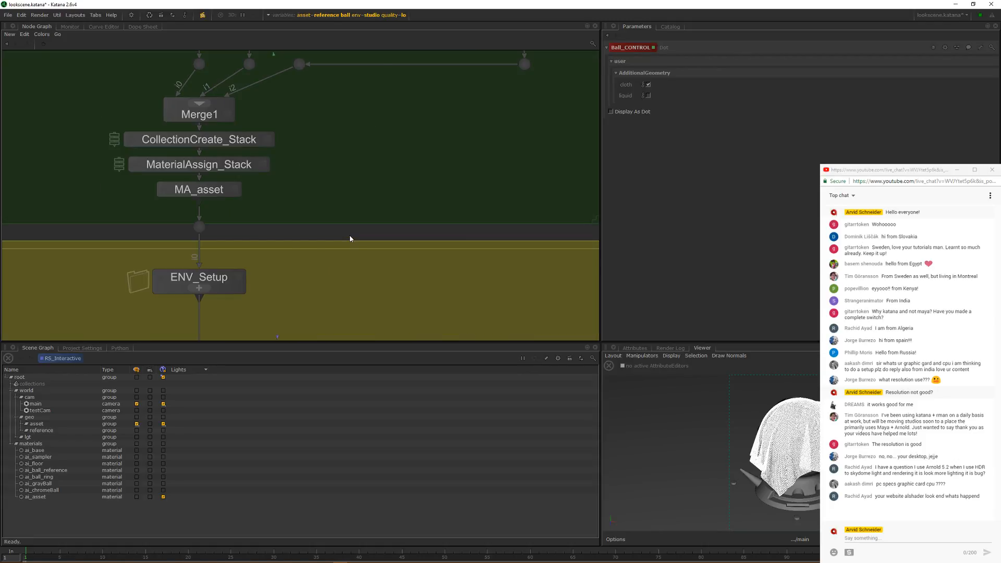
middle_click_drag(350, 238, 458, 296)
key("e")
left_click(623, 79)
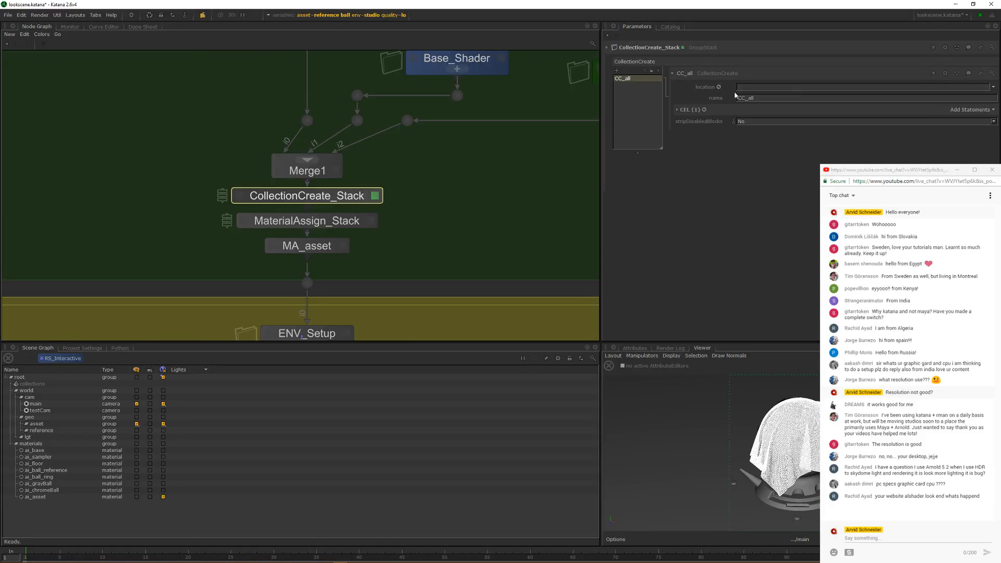
left_click(687, 109)
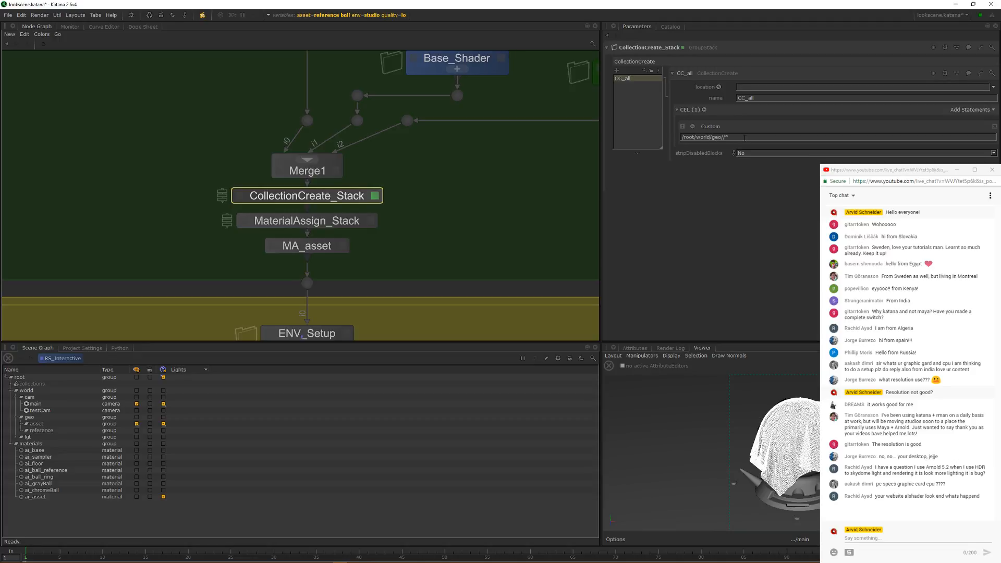
Step: Inspect the MA_all assignment in MaterialAssign_Stack and the CEL statement of the MA_asset node
key("e")
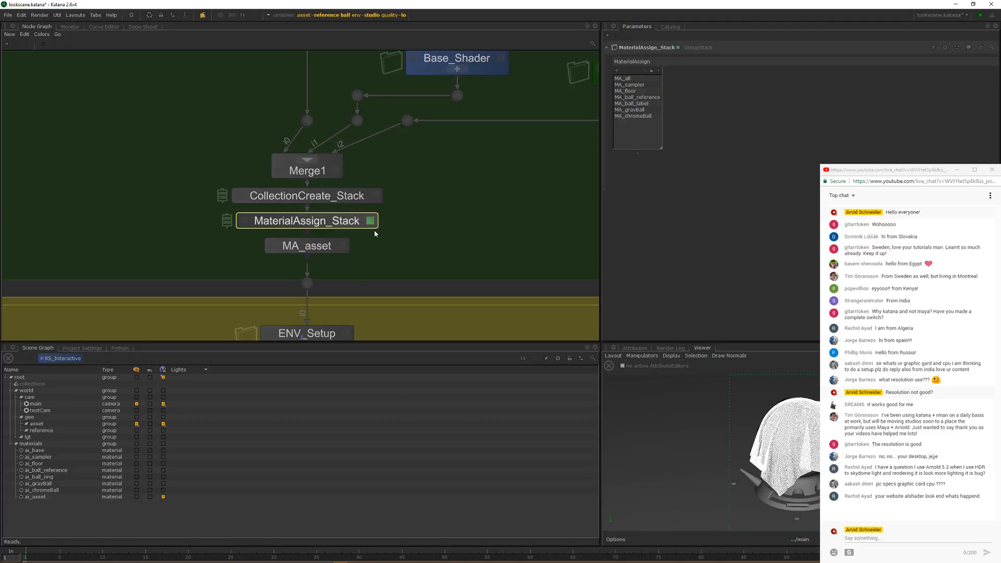
left_click(627, 78)
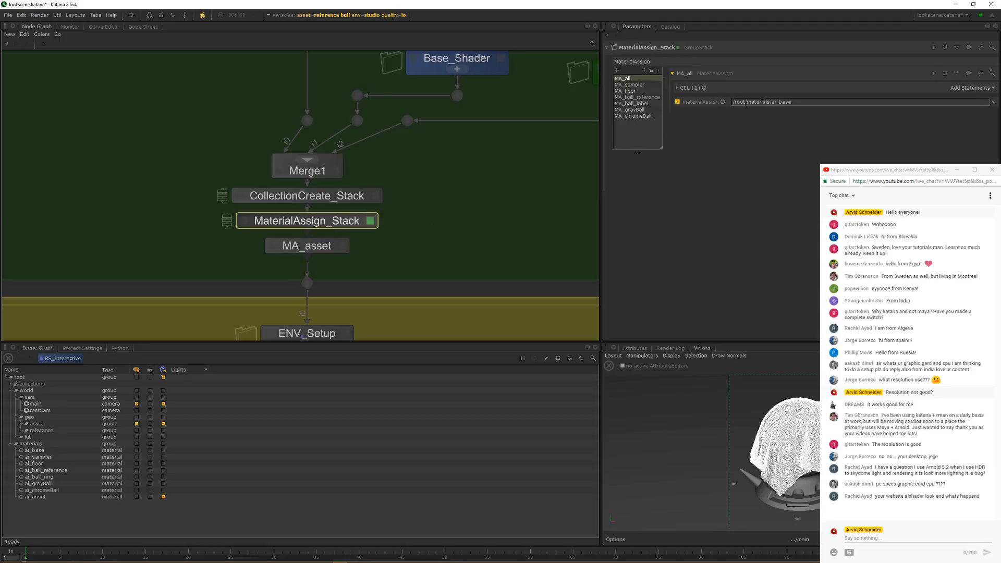
double_click(324, 246)
left_click(620, 62)
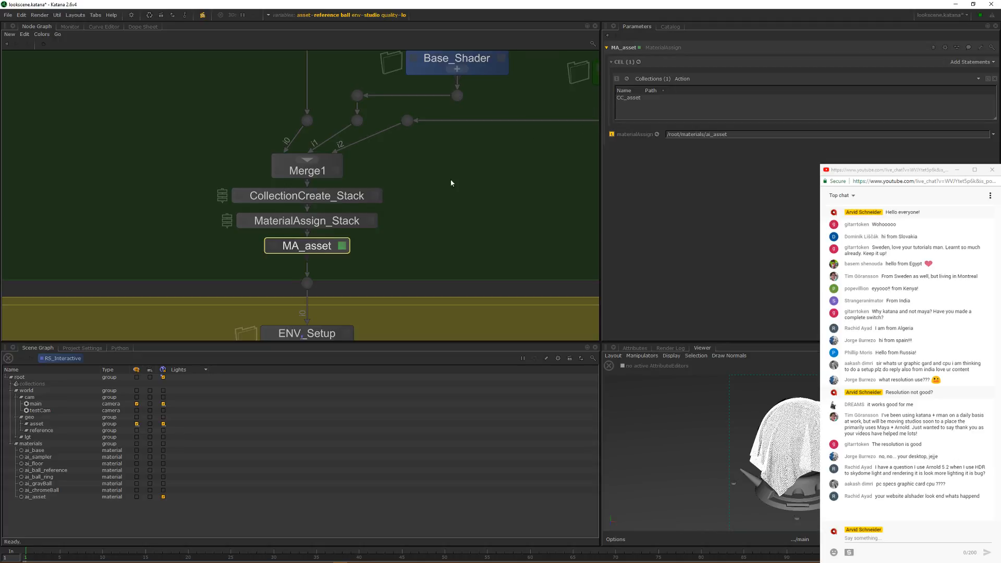
Step: Review CollectionCreate_Stack again, and look at the material assign nodes inside the MaterialAssign_Stack group
left_click(375, 197)
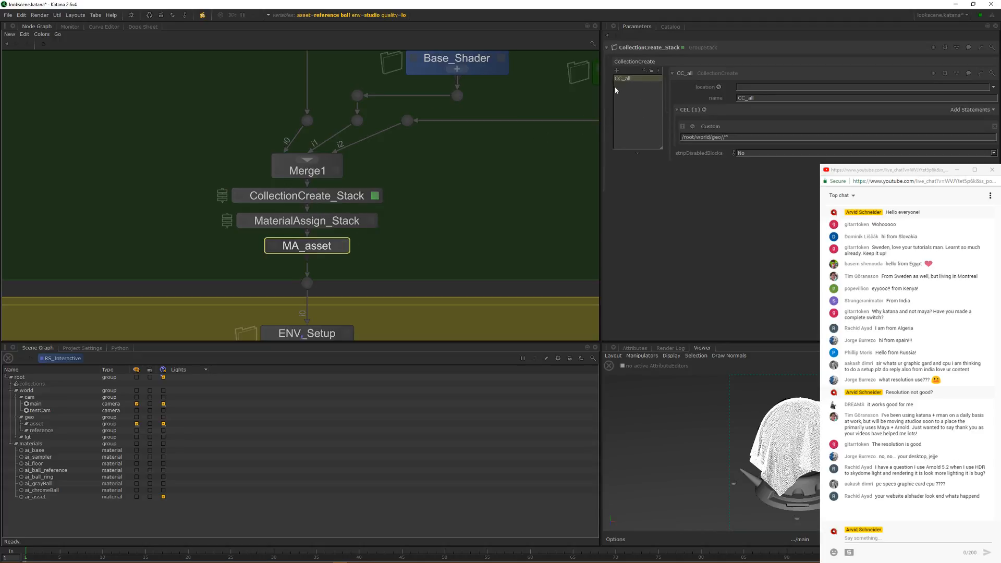
left_click(336, 220)
middle_click_drag(337, 220, 359, 243)
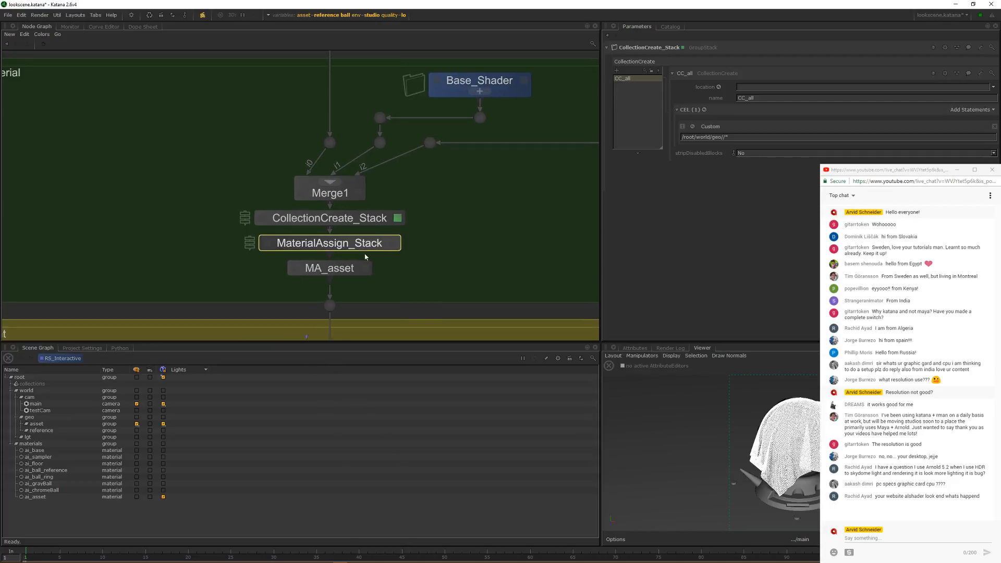
key("e")
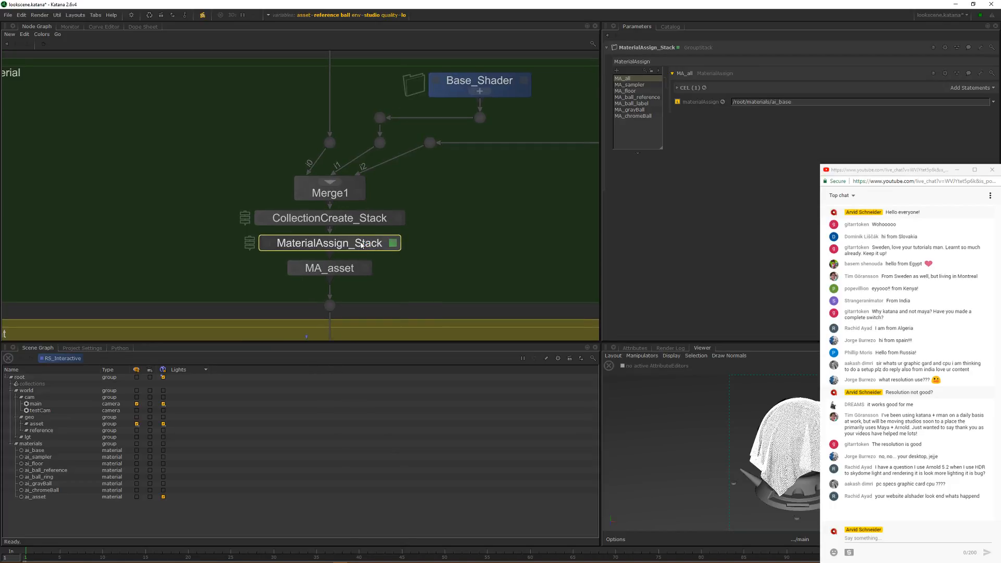
middle_click(361, 243, "ctrl")
middle_click_drag(361, 243, 359, 179)
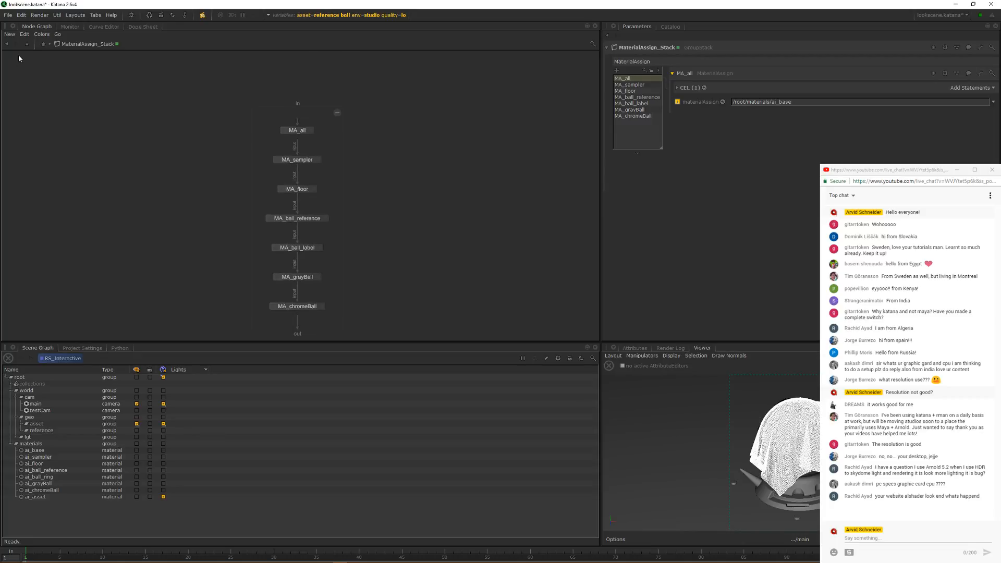
Step: Open the CEL paths of CC_asset1 in the CollectionCreate_Stack1 node inside the GEO_IN group
left_click(26, 44)
scroll(232, 125, "down", 3)
middle_click_drag(223, 89, 230, 171)
scroll(226, 164, "up", 2)
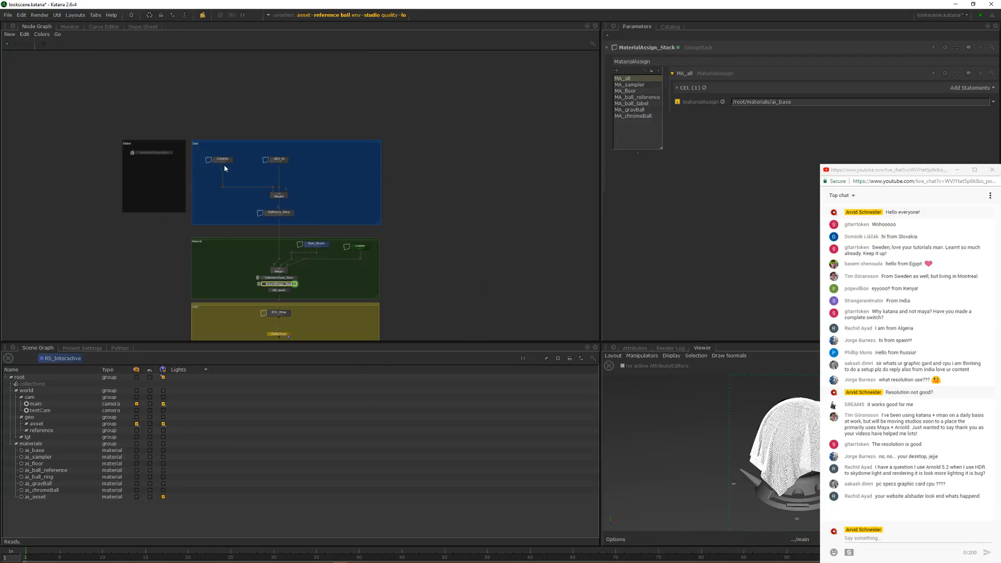
middle_click_drag(300, 219, 297, 149)
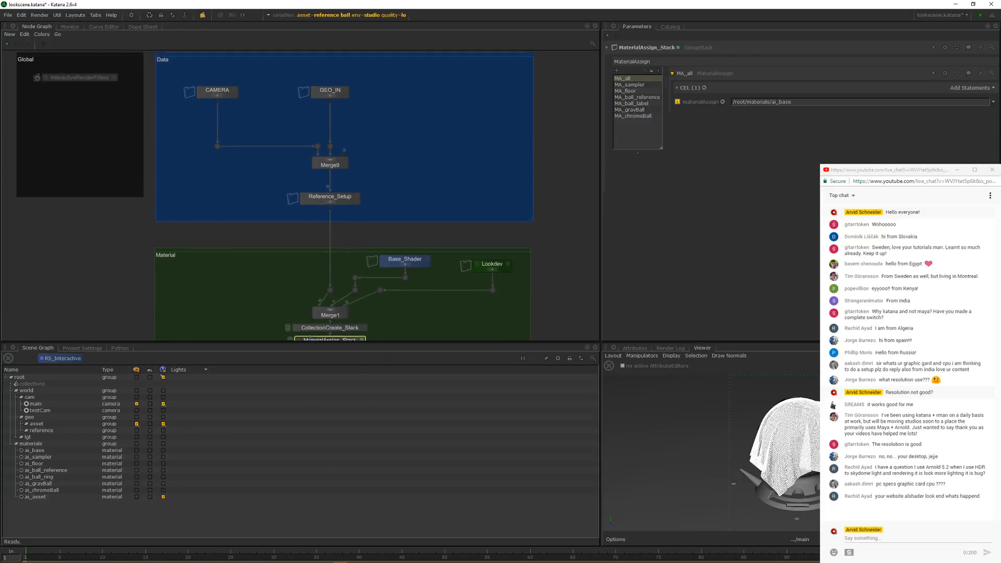
middle_click(337, 94, "ctrl")
double_click(228, 251)
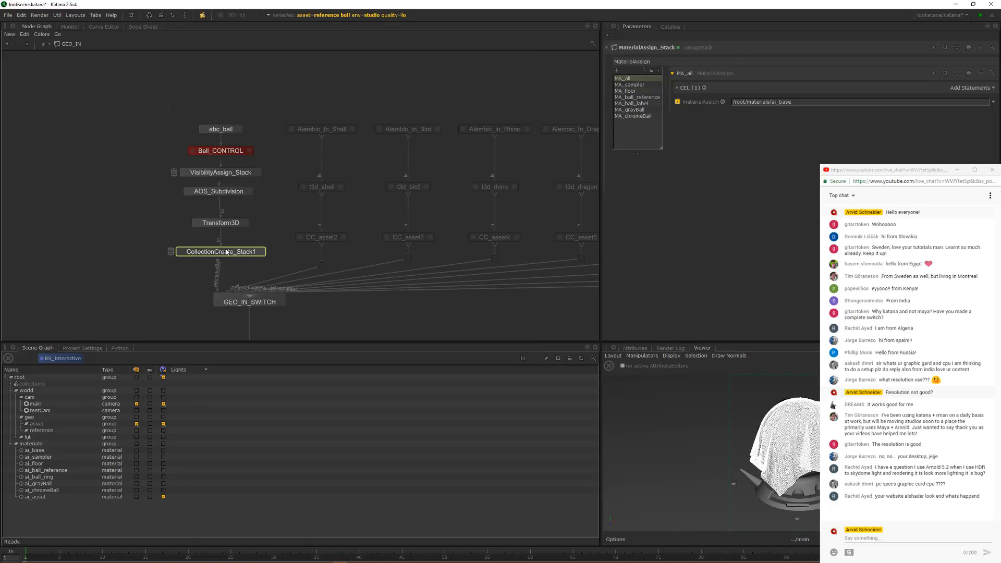
left_click(631, 110)
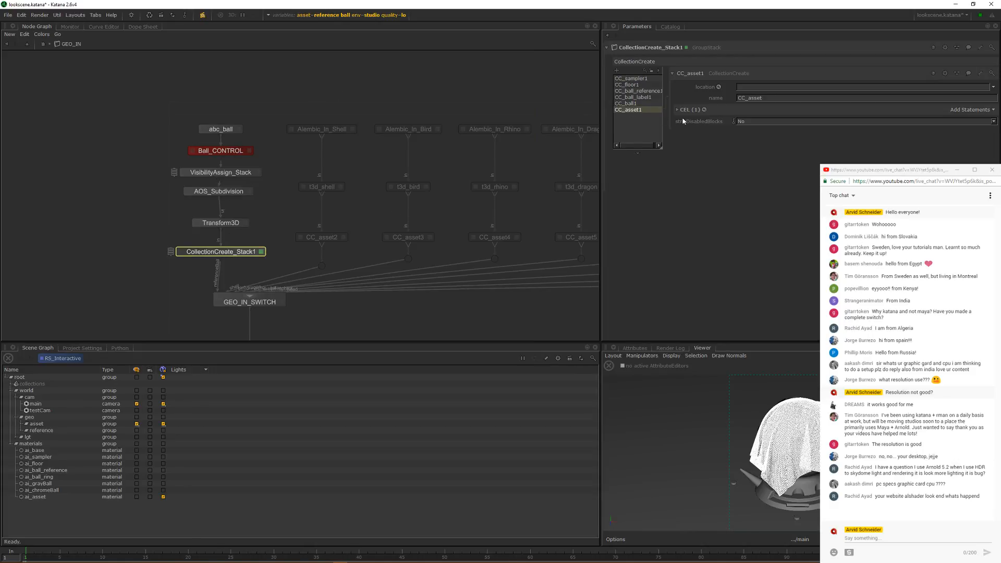
left_click(687, 111)
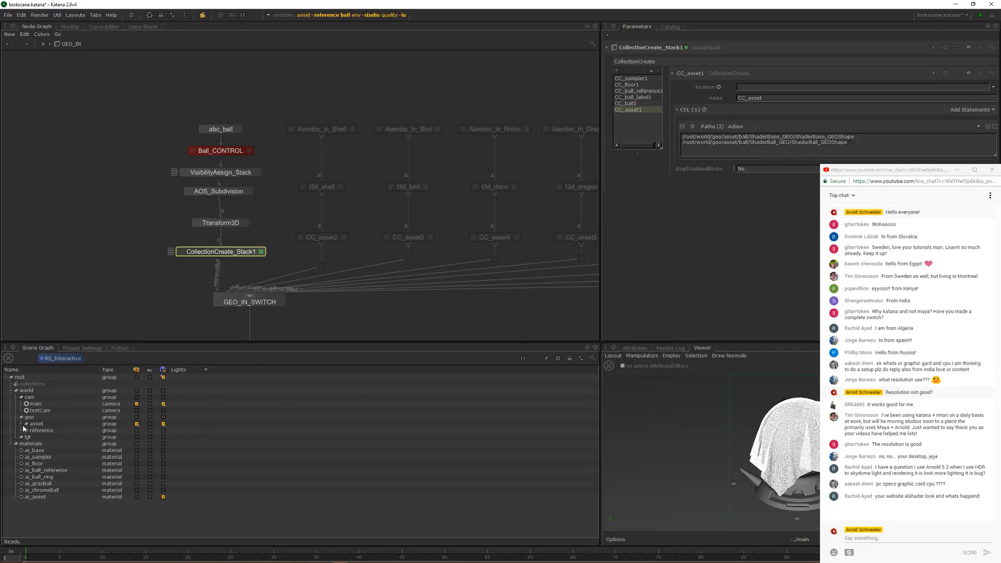
Step: Find and select the CC_asset1 paths in the scene graph, and check the ShaderBall and ShaderBase geometry individually
left_click(693, 127)
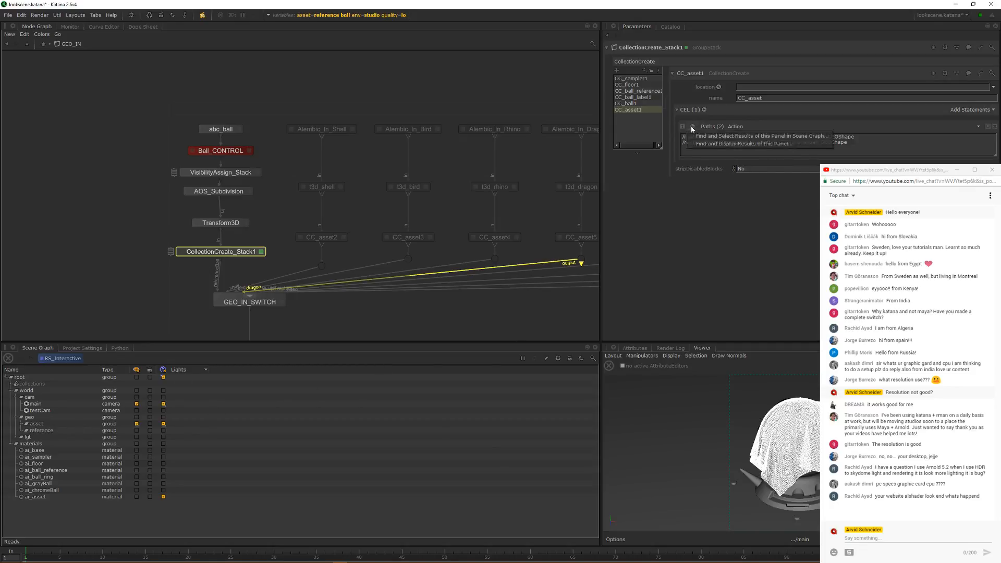
left_click(702, 137)
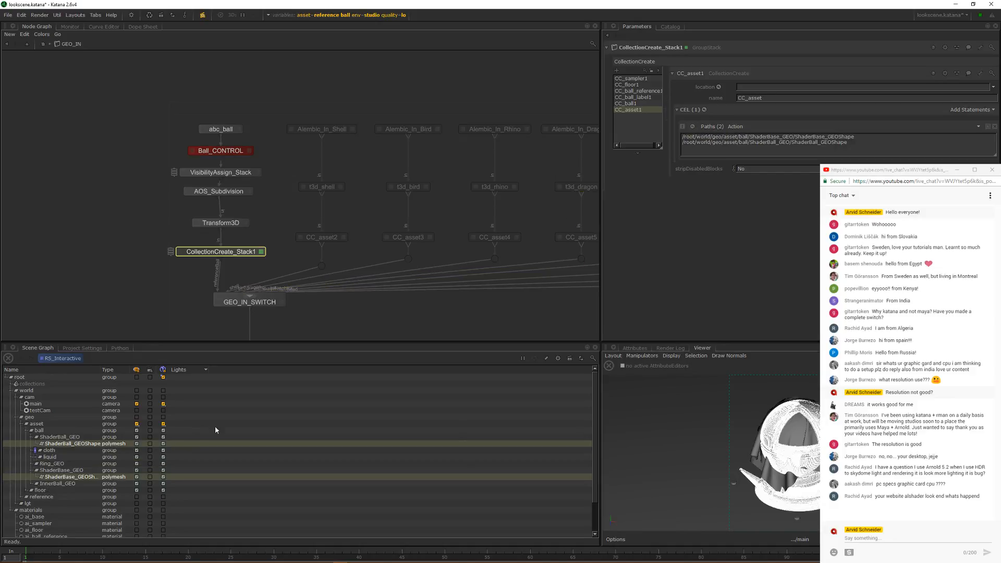
left_click(71, 444)
left_click(68, 478)
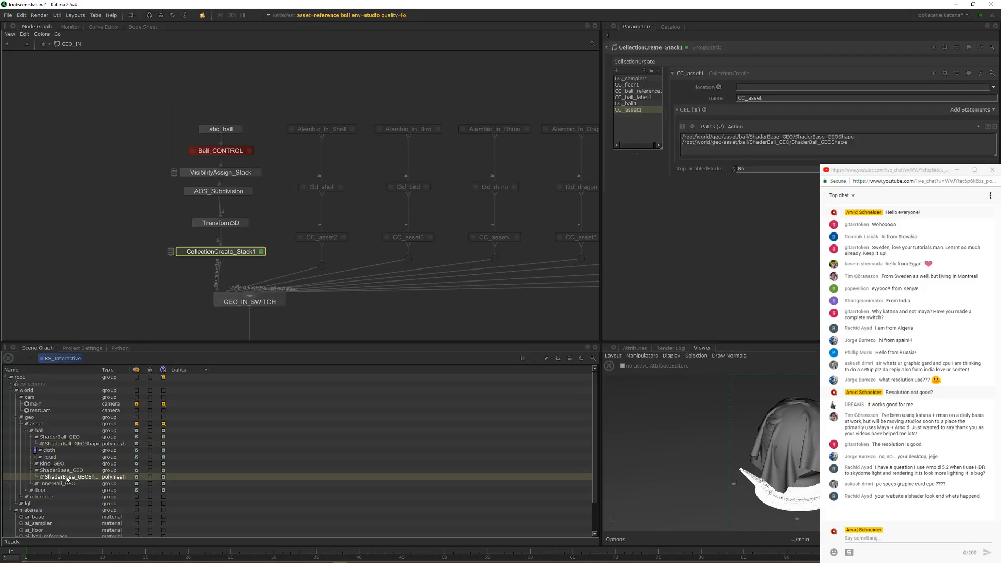
left_click(66, 484)
left_click(66, 470)
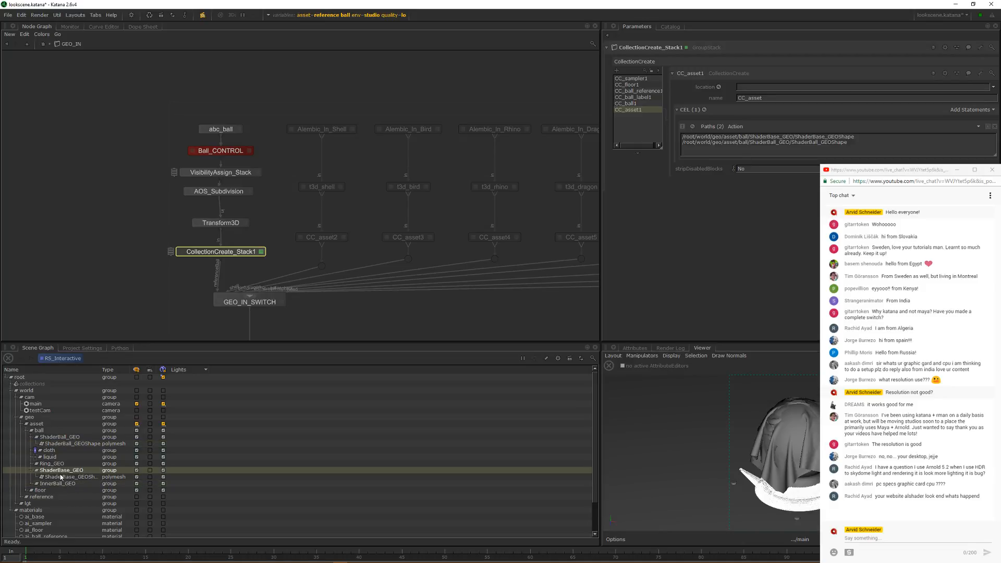
Step: Add the ball's cloth and liquid scene graph locations to the CEL paths of CC_asset1
left_click(53, 451)
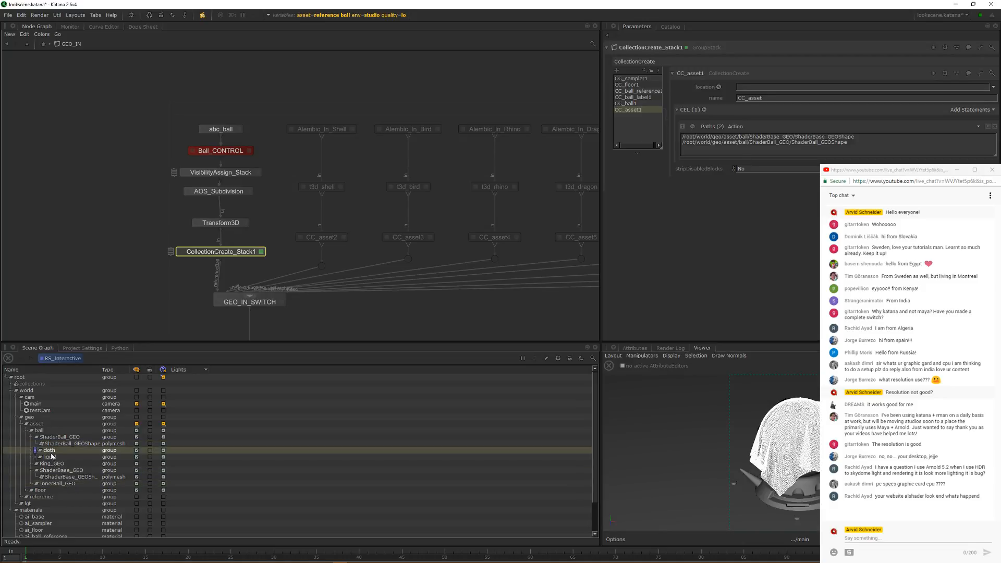
left_click(58, 457, "ctrl")
left_click_drag(67, 452, 724, 146)
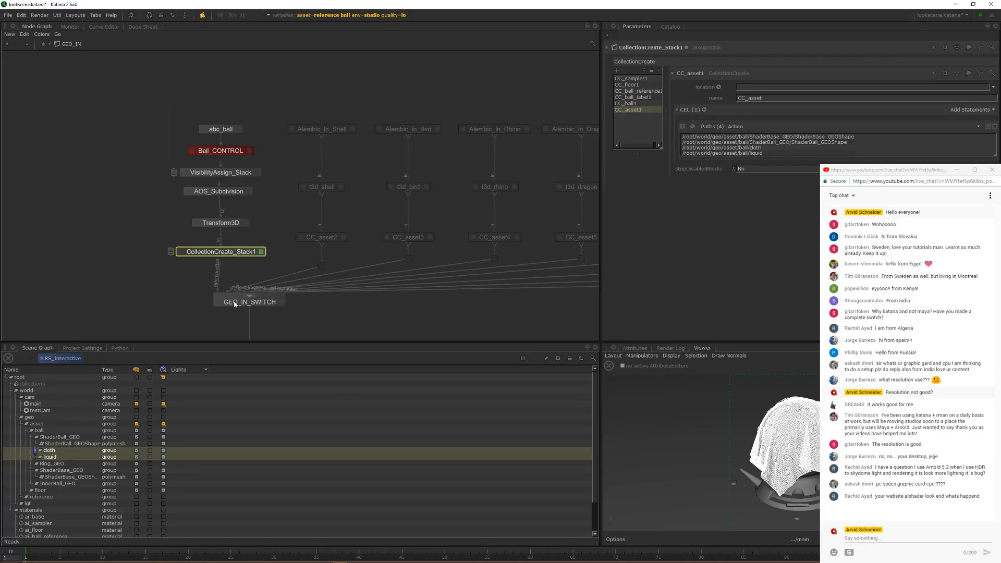
Step: Restart the live render of RS_Interactive and display the render in the Monitor
left_click(56, 360)
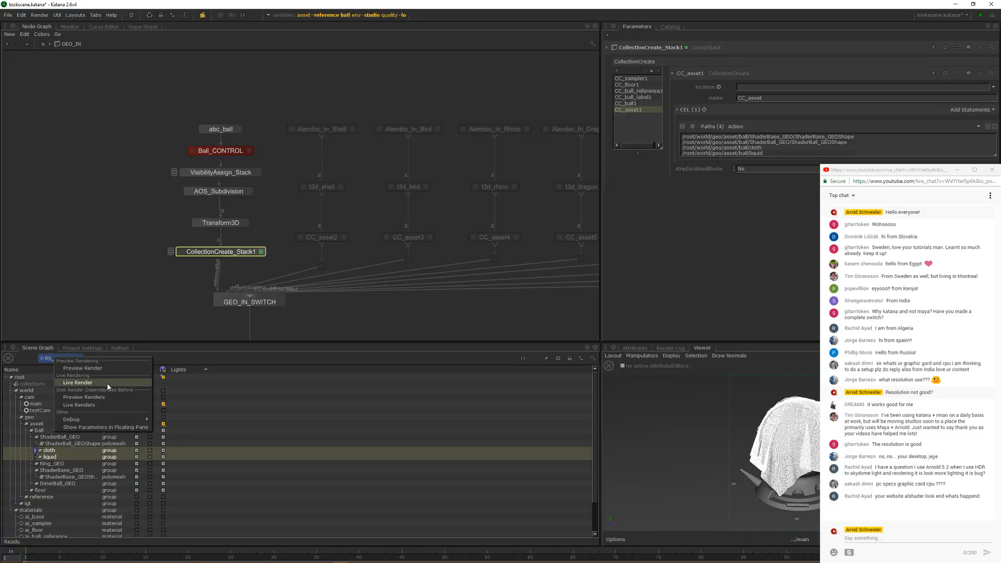
left_click(108, 383)
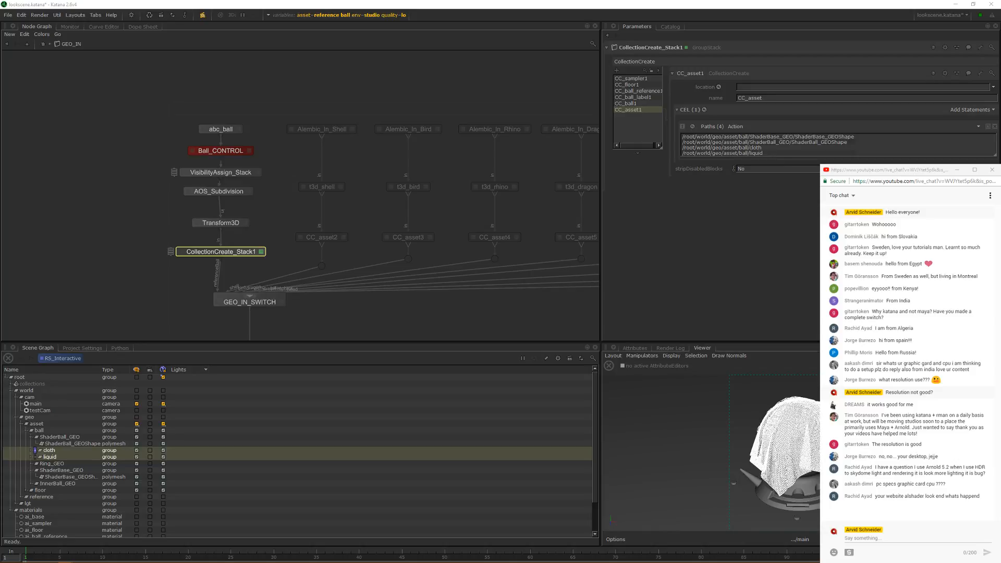
left_click(70, 27)
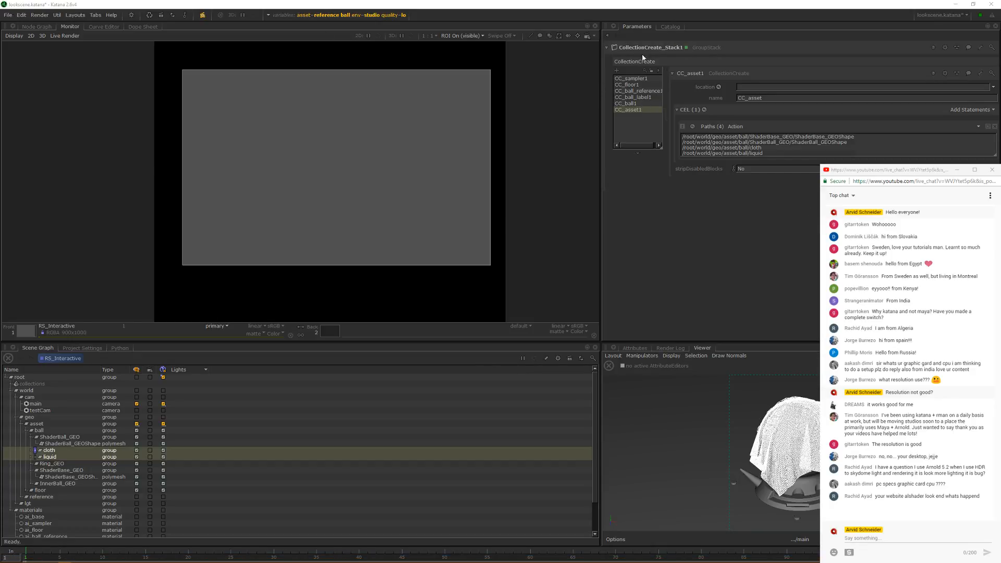
Step: Set threads to -30 in the Misc Settings of the AGS_Overrides node in the Render section
left_click(37, 26)
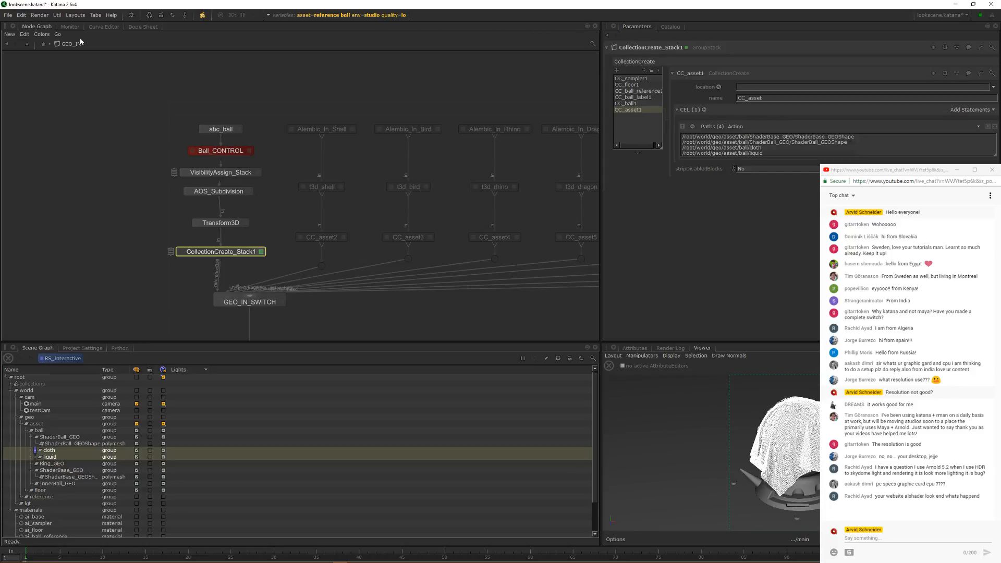
left_click(44, 44)
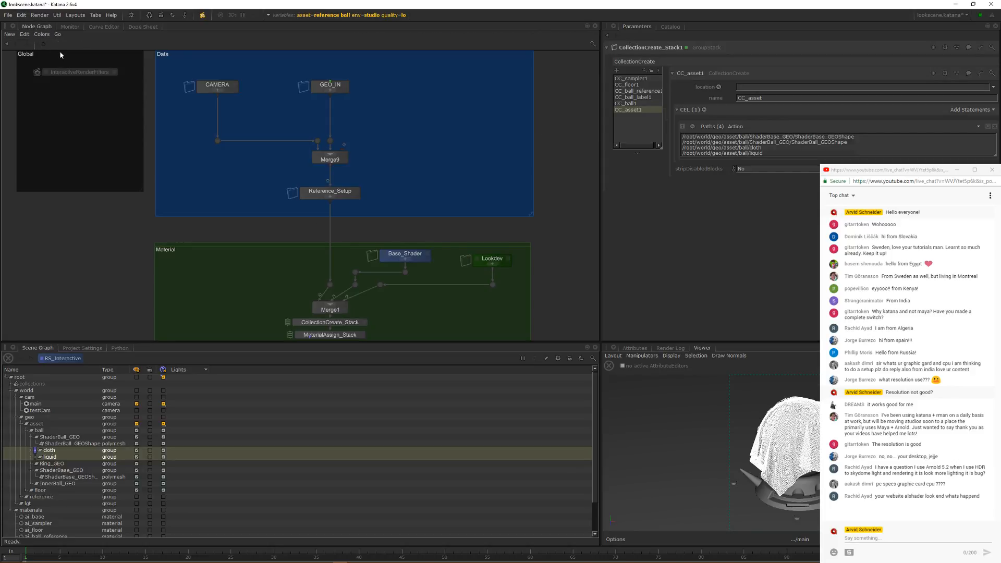
middle_click_drag(355, 264, 352, 141)
middle_click_drag(347, 281, 322, 230)
double_click(317, 180)
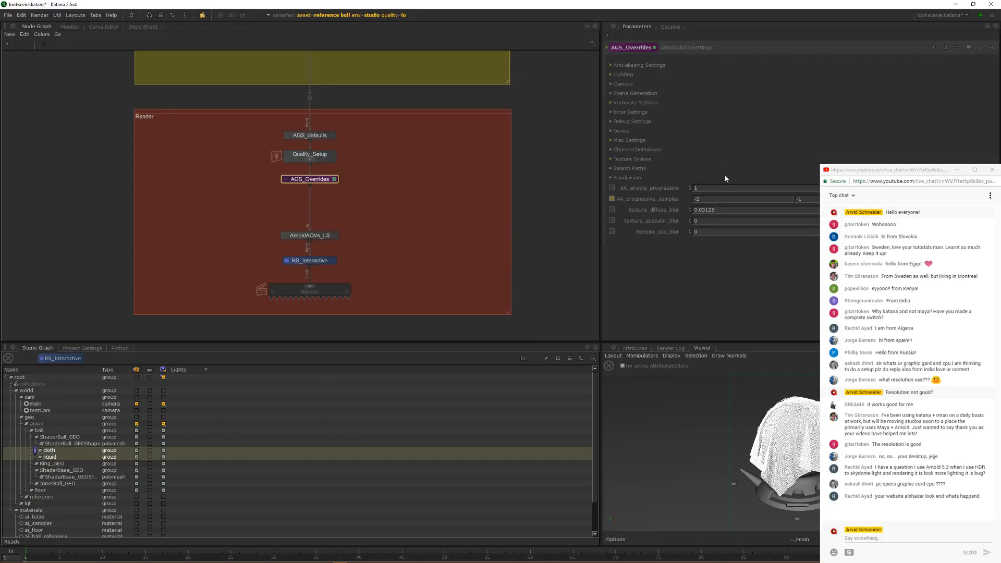
left_click(633, 103)
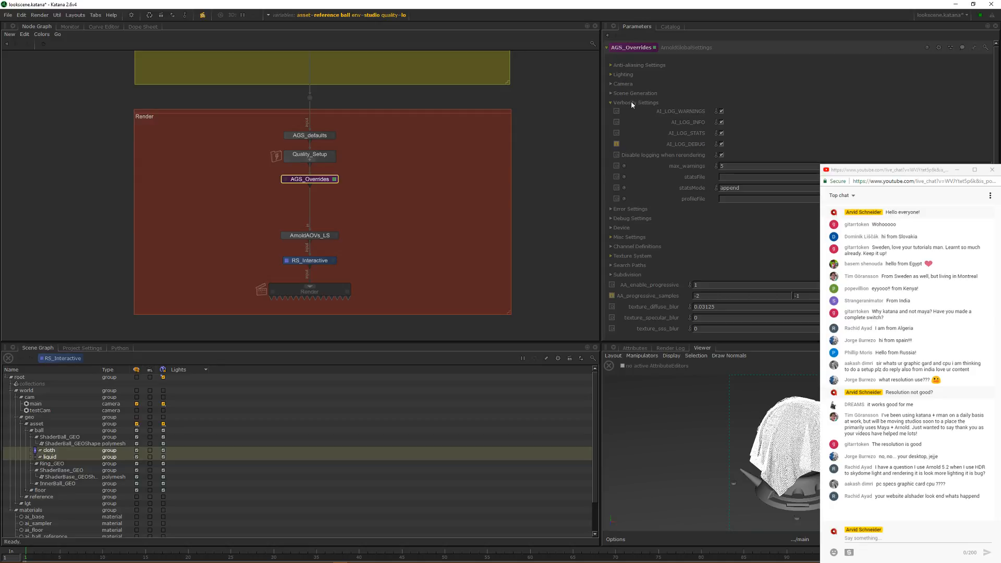
left_click(632, 103)
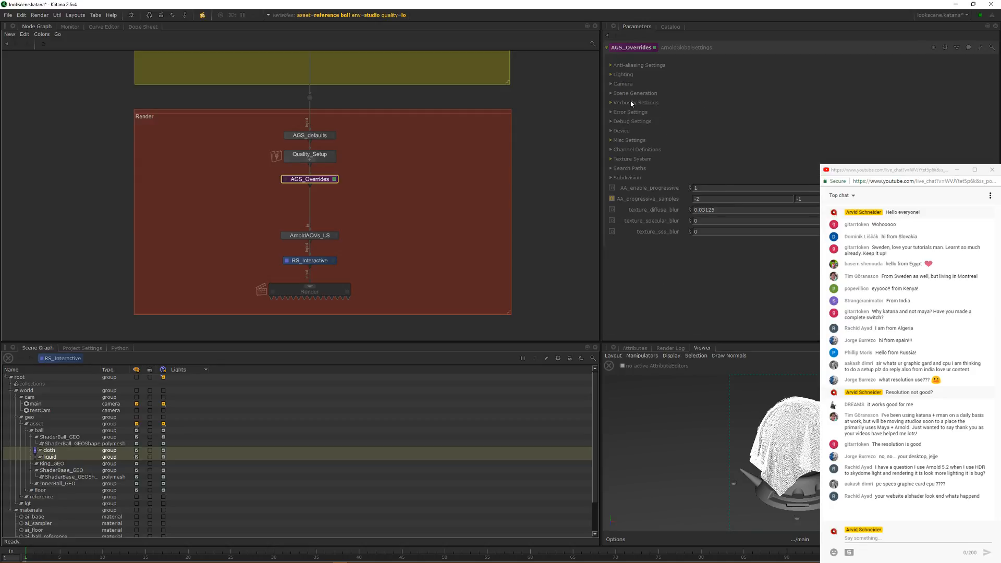
left_click(629, 140)
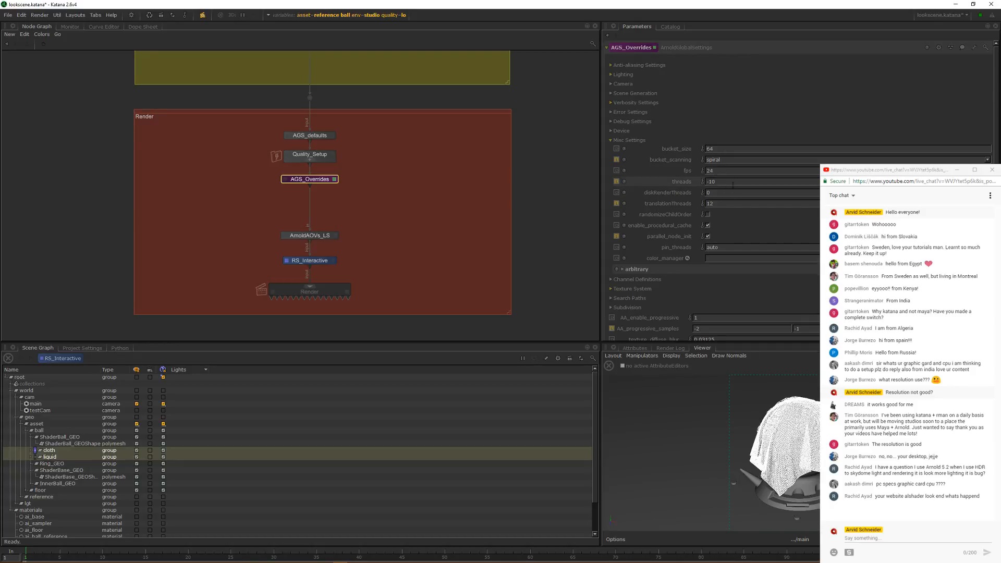
left_click_drag(722, 182, 642, 190)
type("-30")
key("Return")
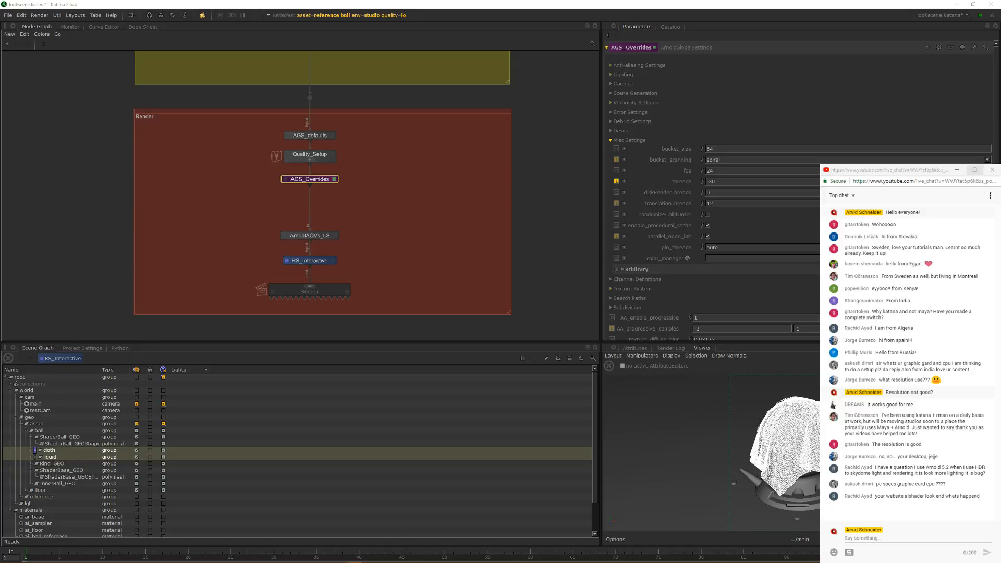
Step: Narrow the live chat window slightly and post the message "All good on the stream?"
left_click(1000, 167)
left_click_drag(1000, 167, 985, 166)
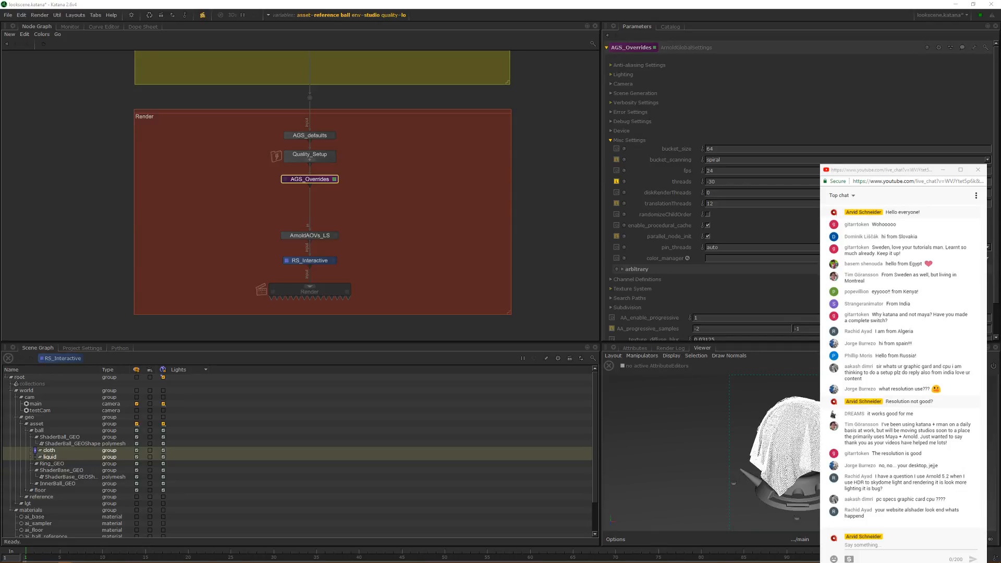
left_click(889, 545)
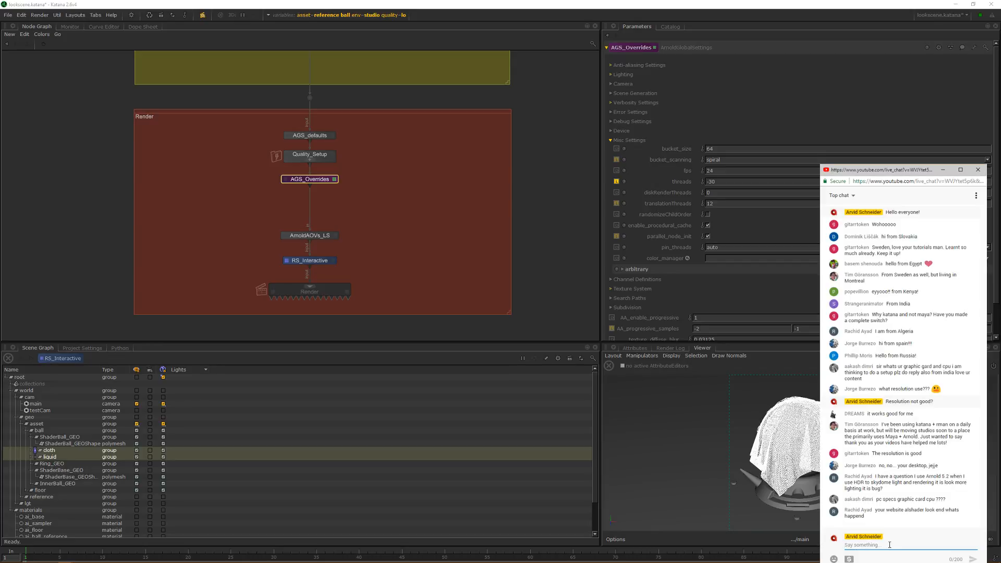
type("All good on the stream?")
key("Return")
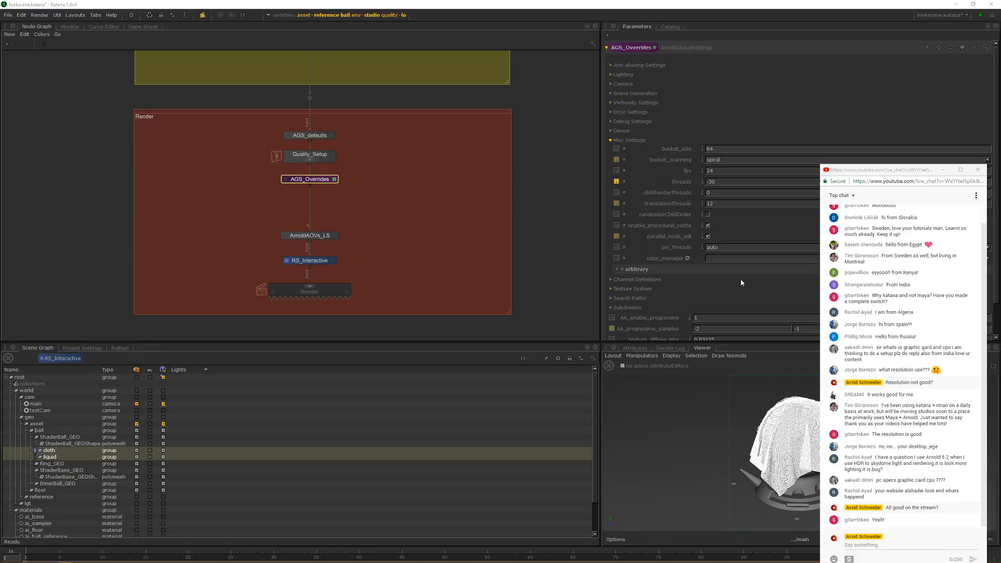
Step: Start a live render of the RS_Interactive node with the new thread setting
left_click(412, 211)
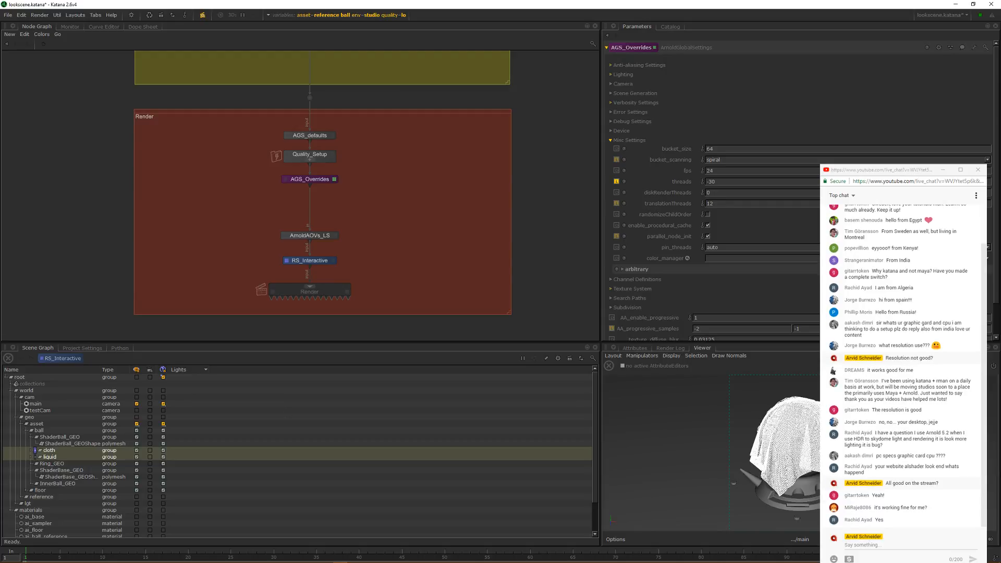
left_click(69, 359)
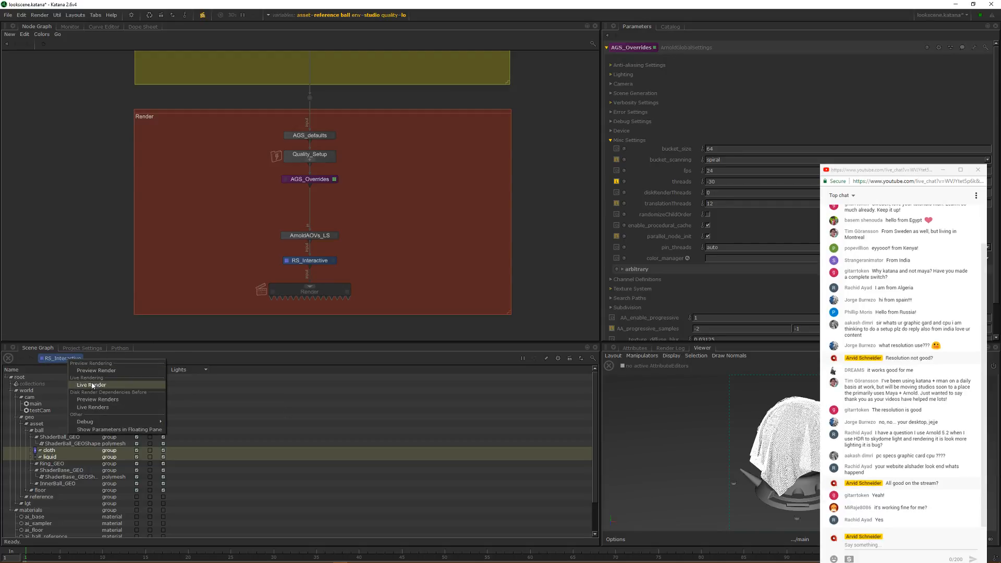
left_click(92, 385)
Step: Post the message "uuuh nice! then I go on" in the live chat
left_click(876, 545)
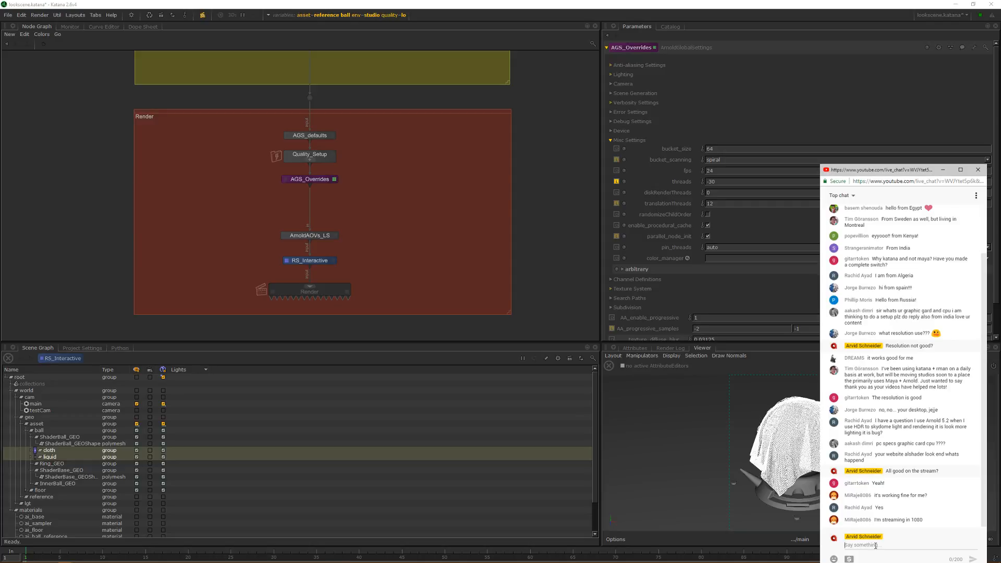
type("uuuh nice! tha")
type("n I go on")
key("Return")
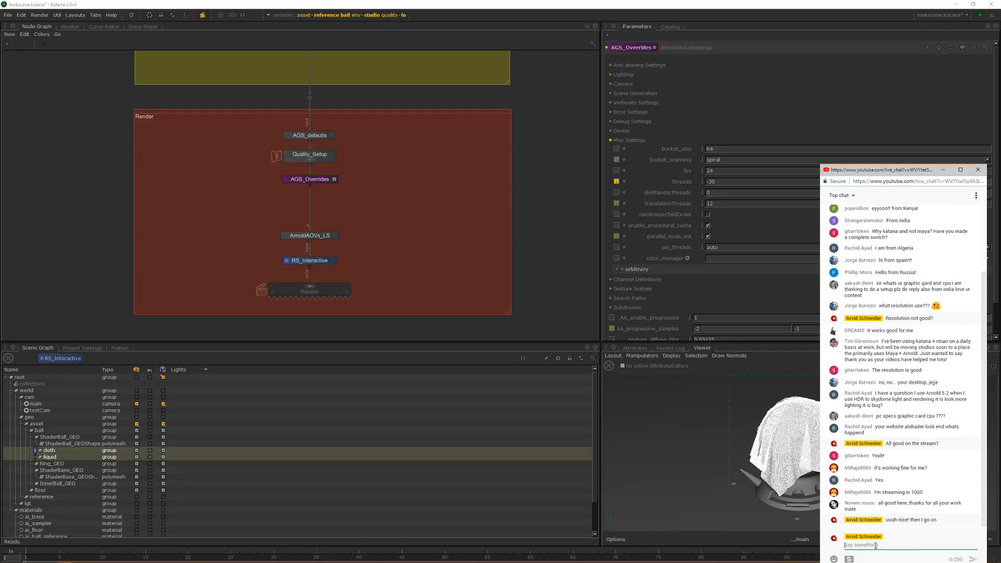
Step: Display the live render in the Monitor and examine the render log for the number of render threads
left_click(64, 27)
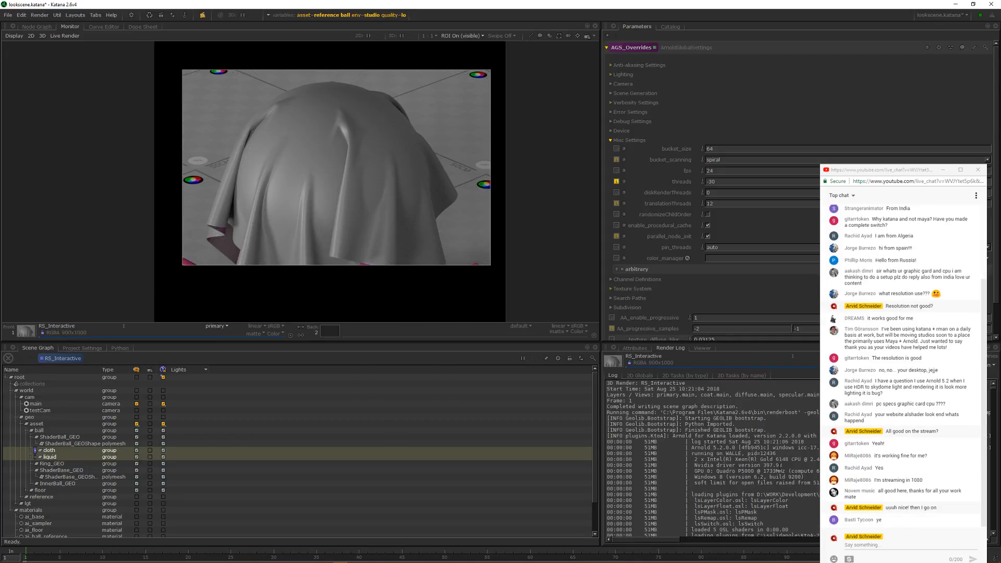
scroll(779, 466, "up", 3)
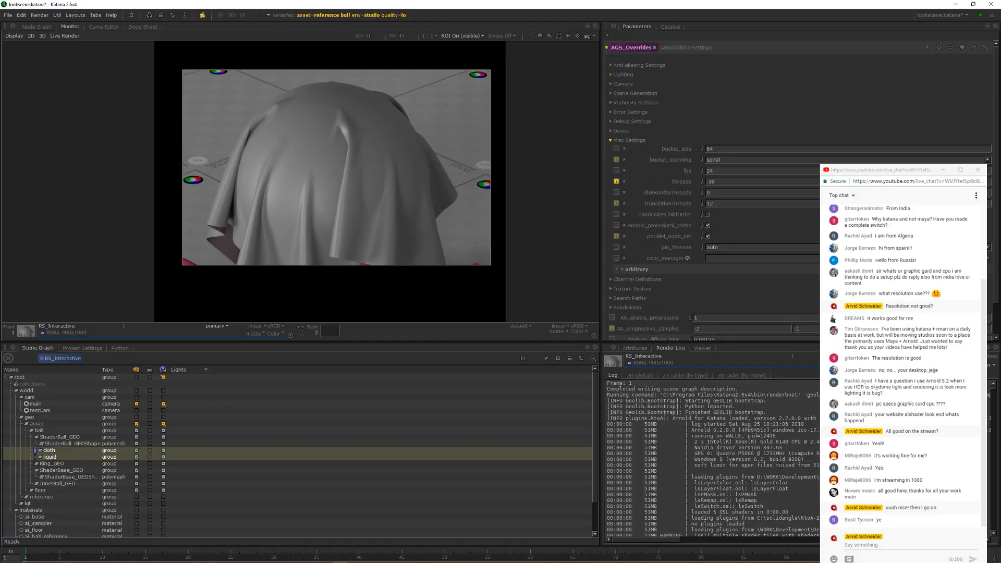
scroll(780, 464, "down", 8)
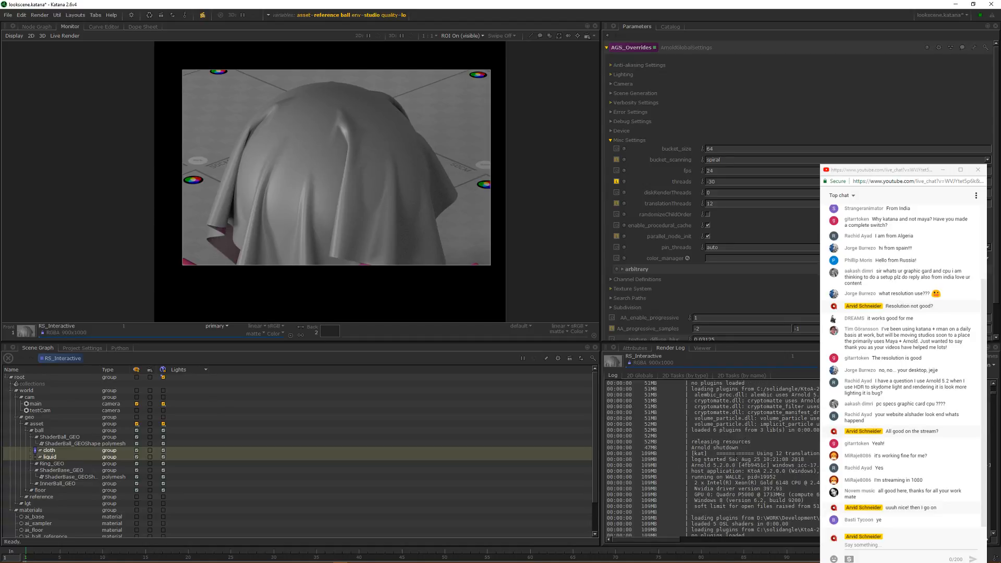
scroll(736, 459, "down", 6)
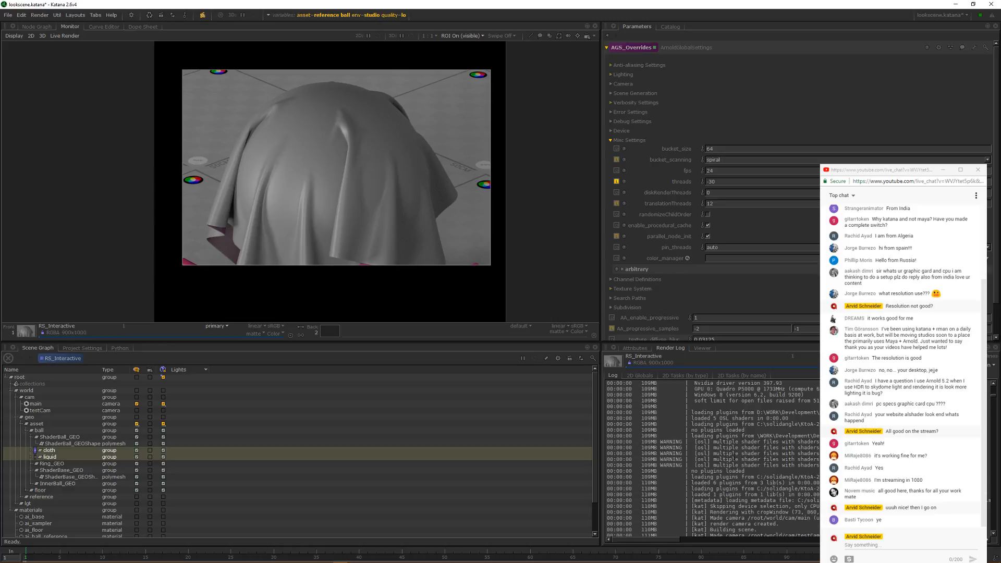
scroll(734, 456, "down", 10)
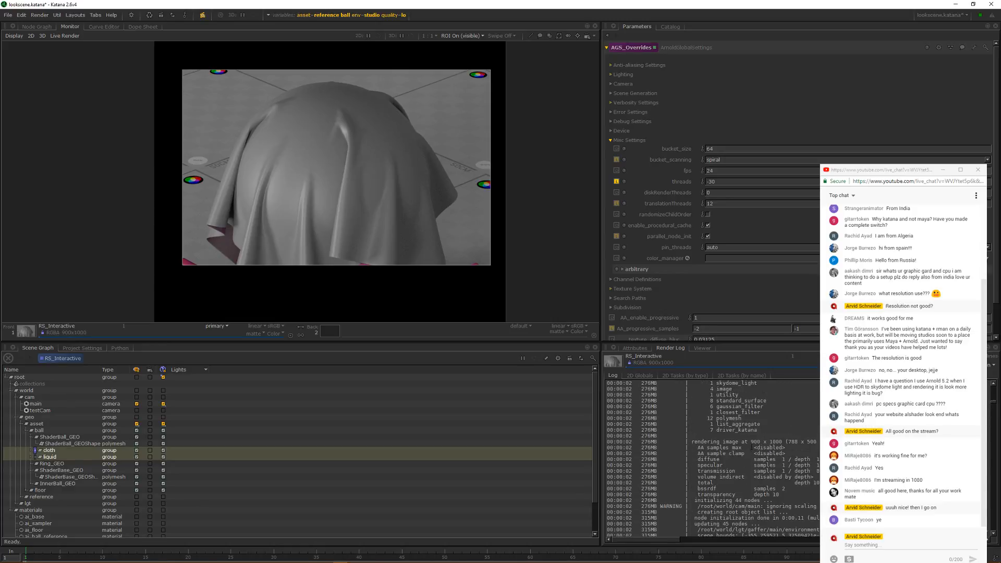
left_click(754, 418)
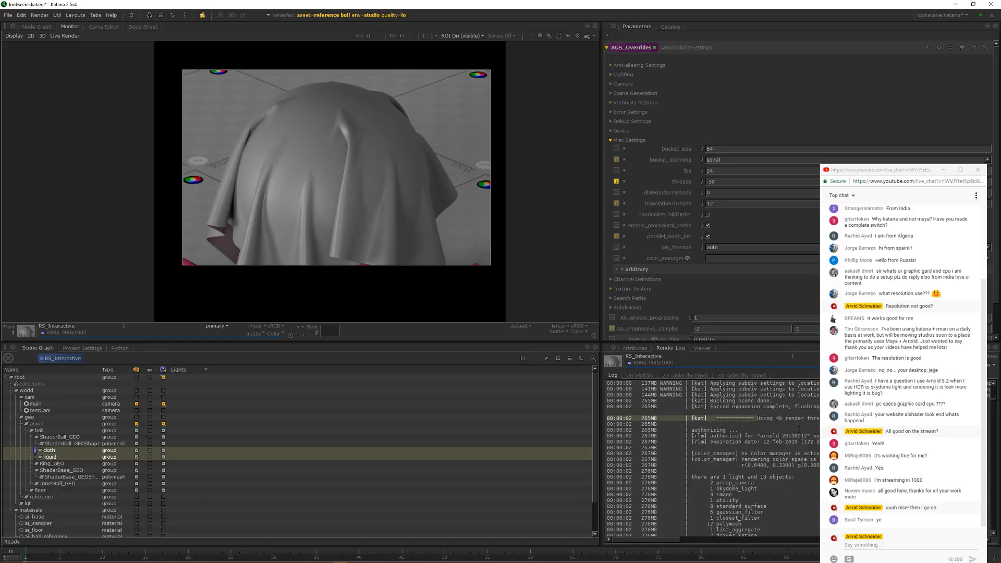
scroll(756, 426, "down", 6)
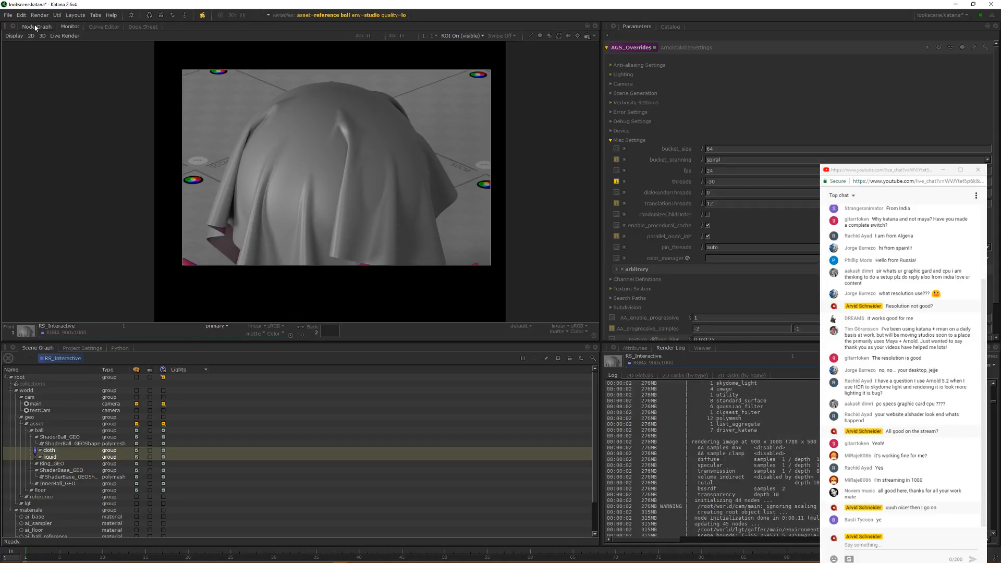
Step: Add the clothShape location under cloth to the CEL paths of CC_asset1, enlarging the path list
left_click(57, 437)
left_click(54, 450)
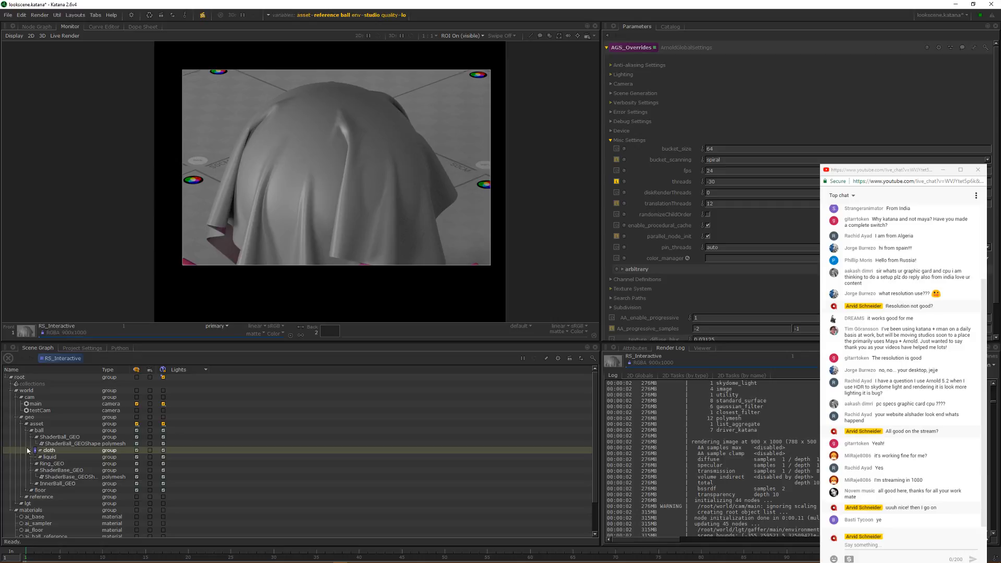
left_click(31, 451)
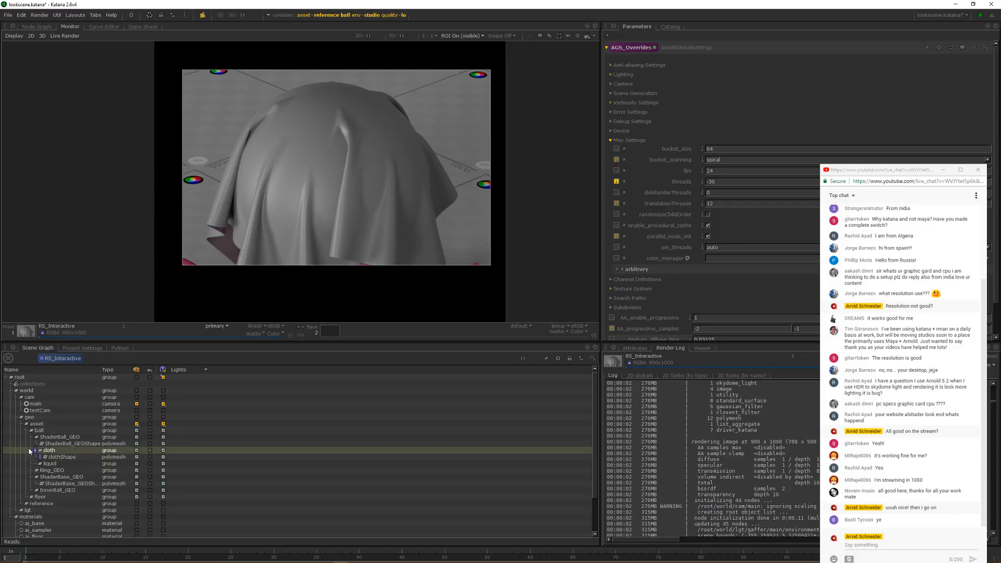
left_click(61, 457)
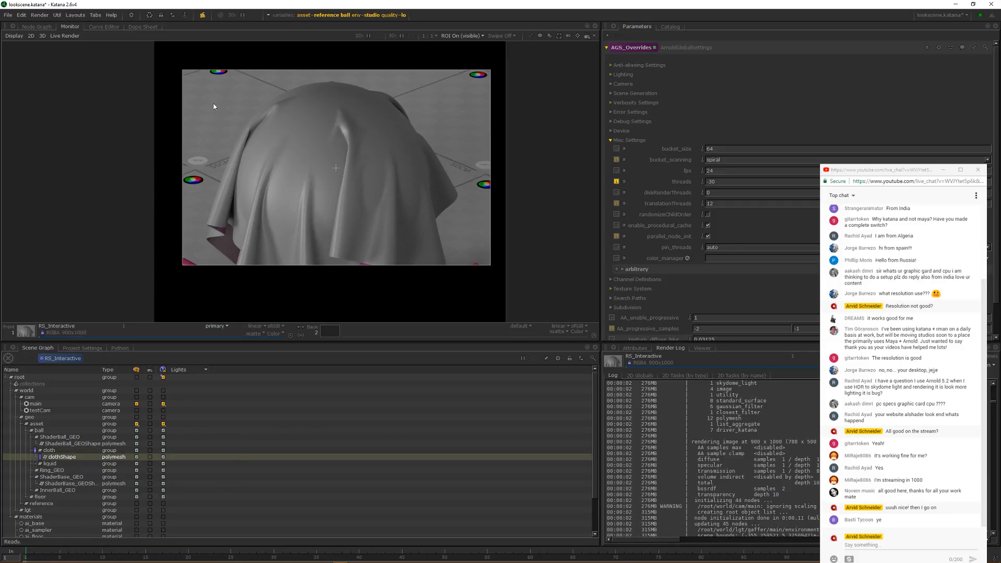
left_click(608, 36)
left_click(632, 46)
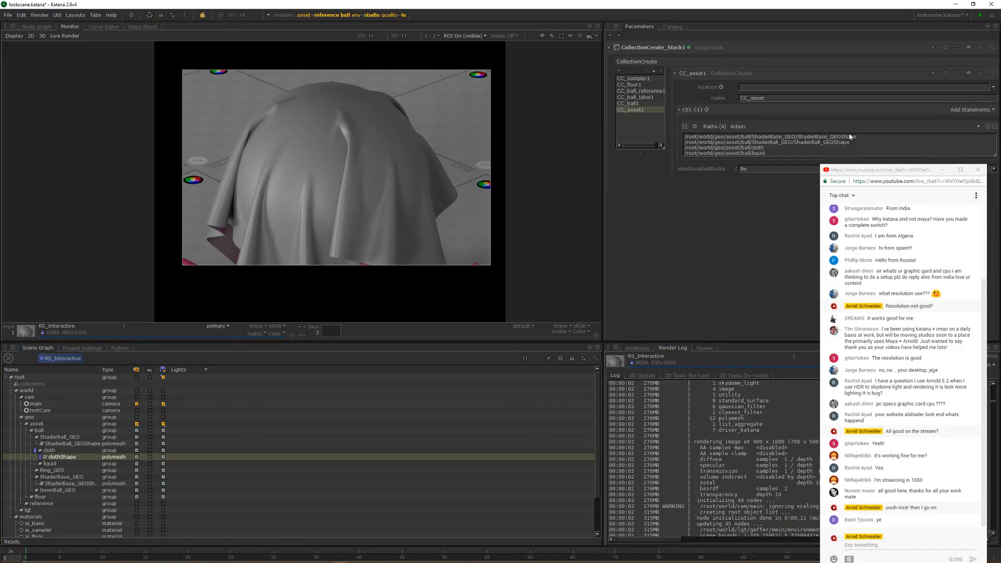
left_click_drag(995, 156, 994, 191)
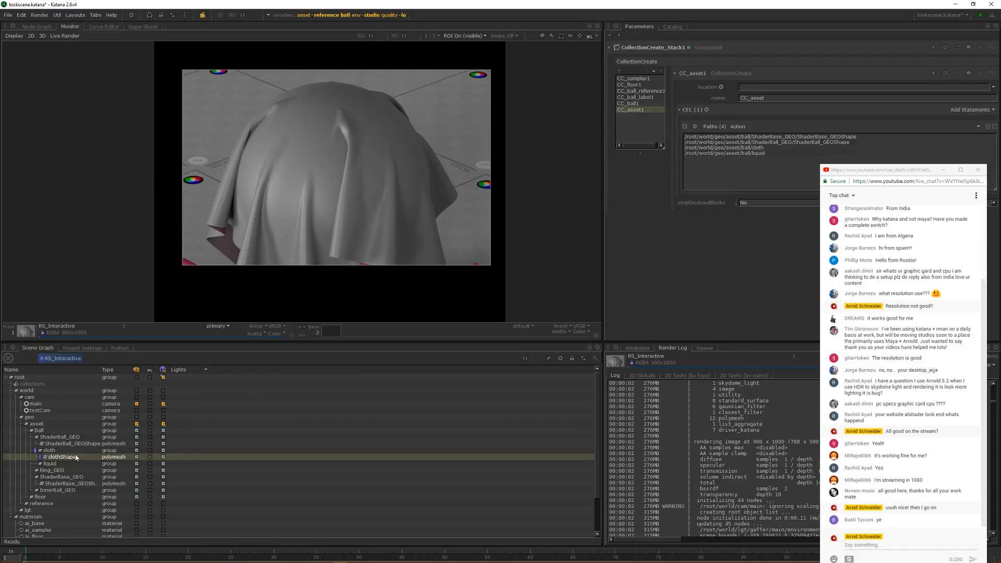
left_click_drag(76, 458, 733, 182)
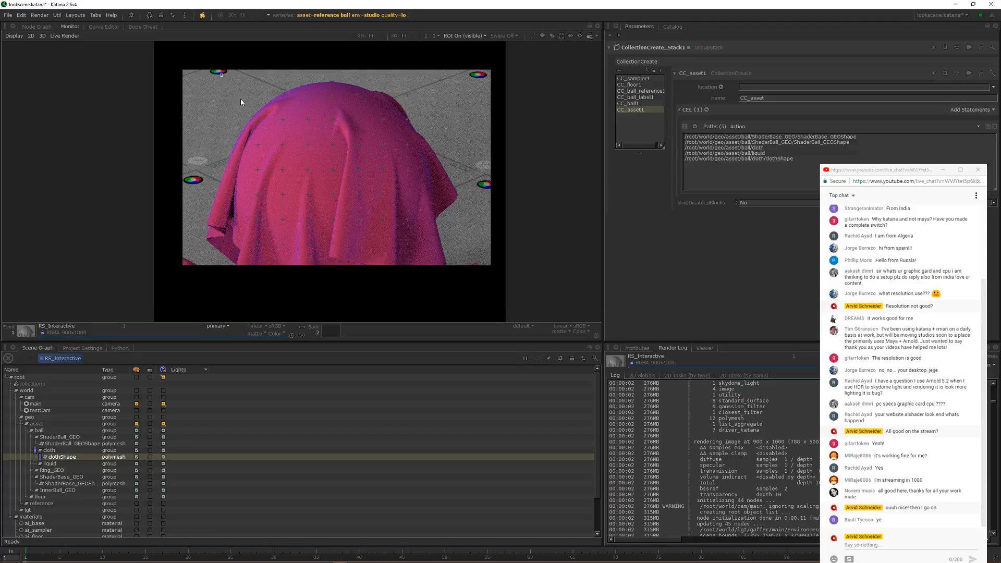
Step: Reduce the Monitor's render region to a smaller area over the left part of the cloth
left_click_drag(220, 74, 427, 238, "shift")
left_click_drag(323, 158, 284, 190)
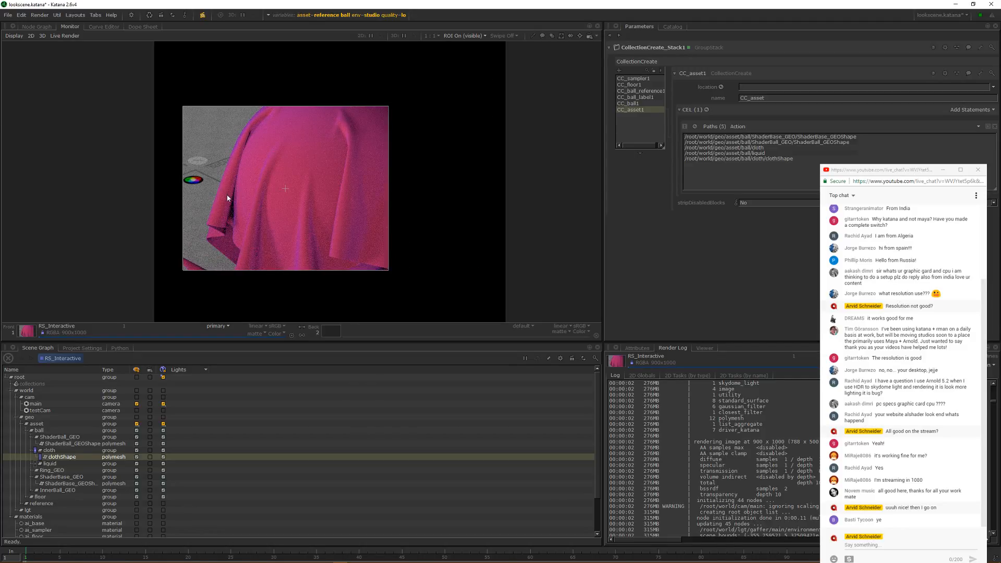
Step: Open the standard_surface8 shader's parameters and set specular to 1 and specular_roughness to 0.3
left_click(613, 35)
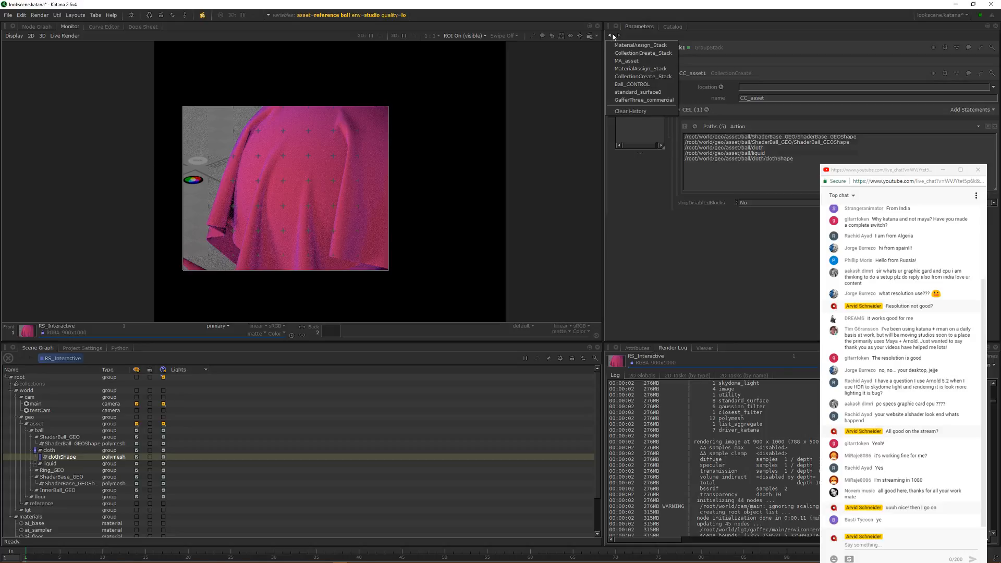
left_click(638, 91)
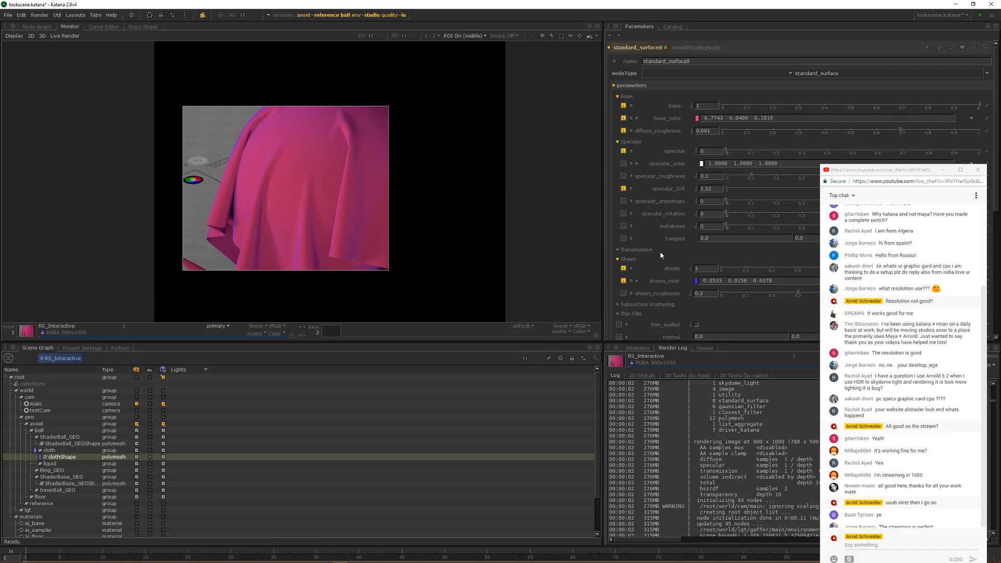
scroll(655, 251, "down", 3)
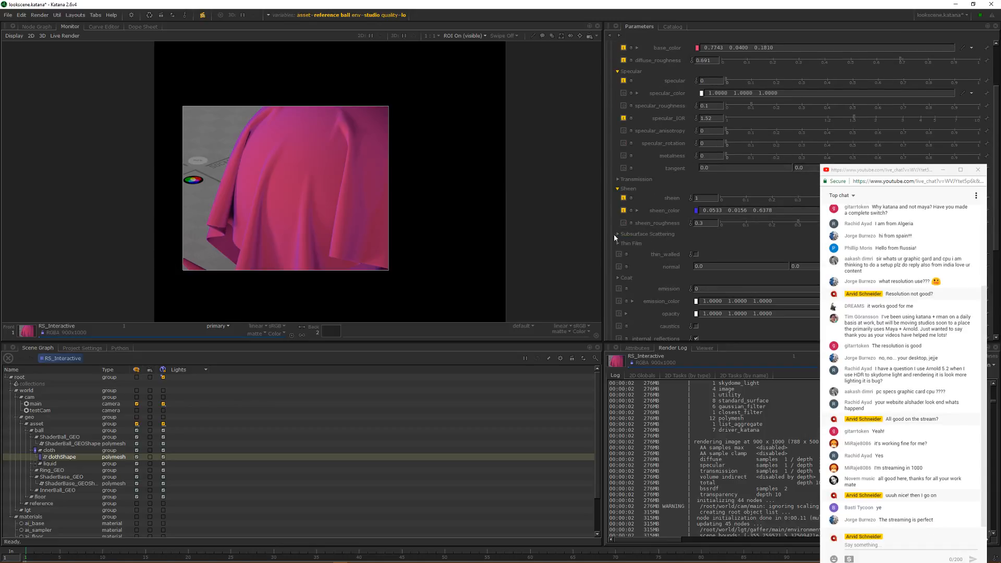
left_click(622, 277)
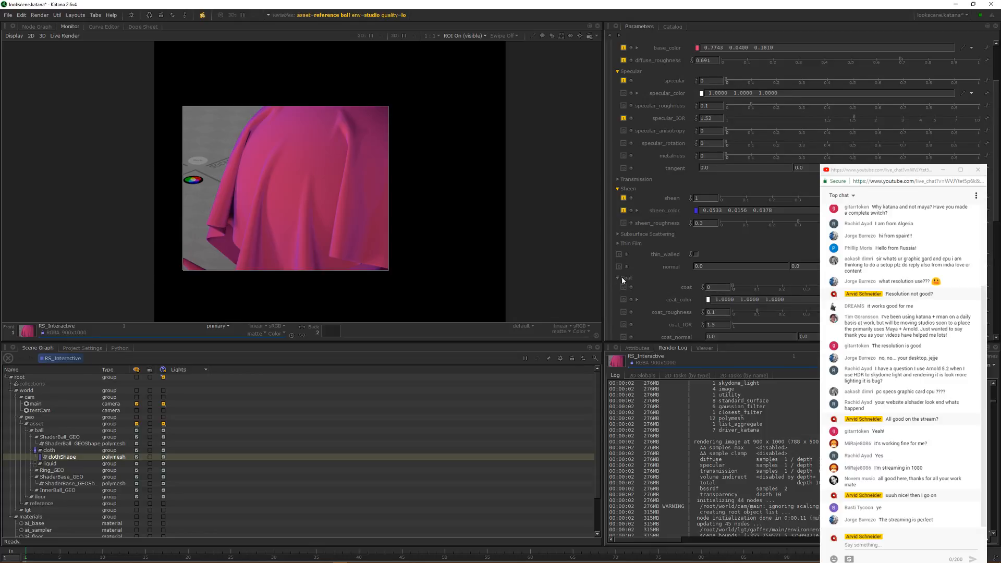
left_click(622, 278)
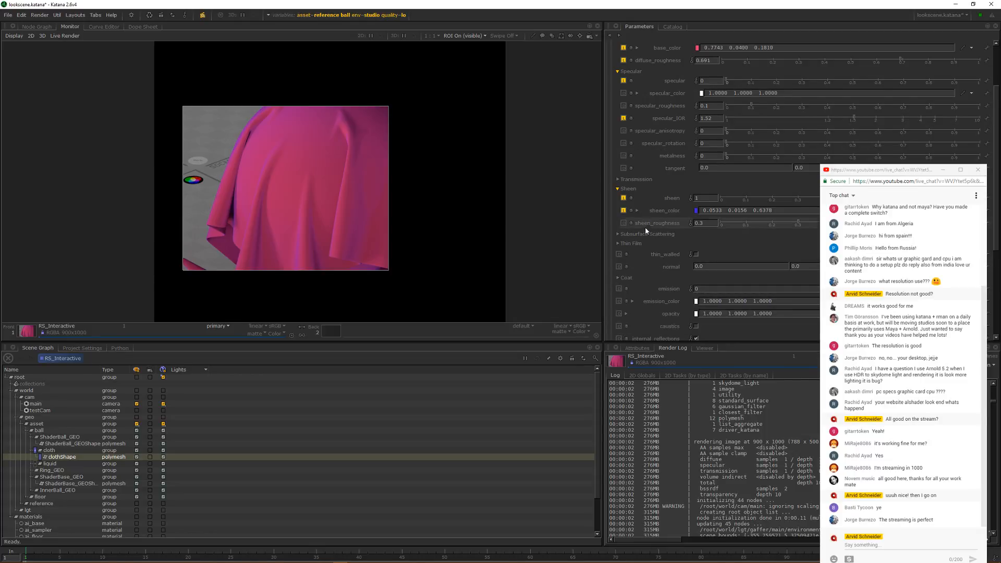
scroll(646, 231, "up", 3)
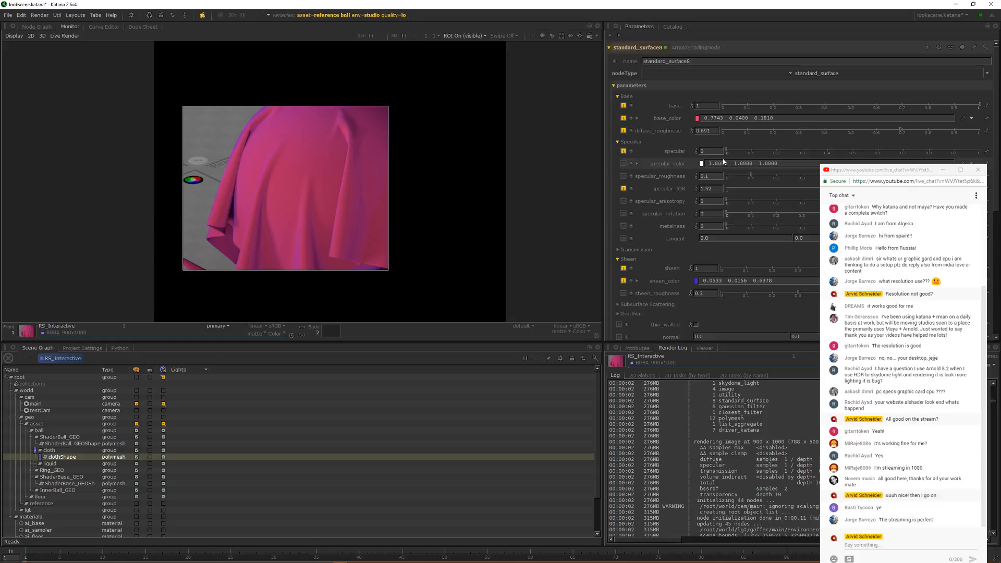
key("Return")
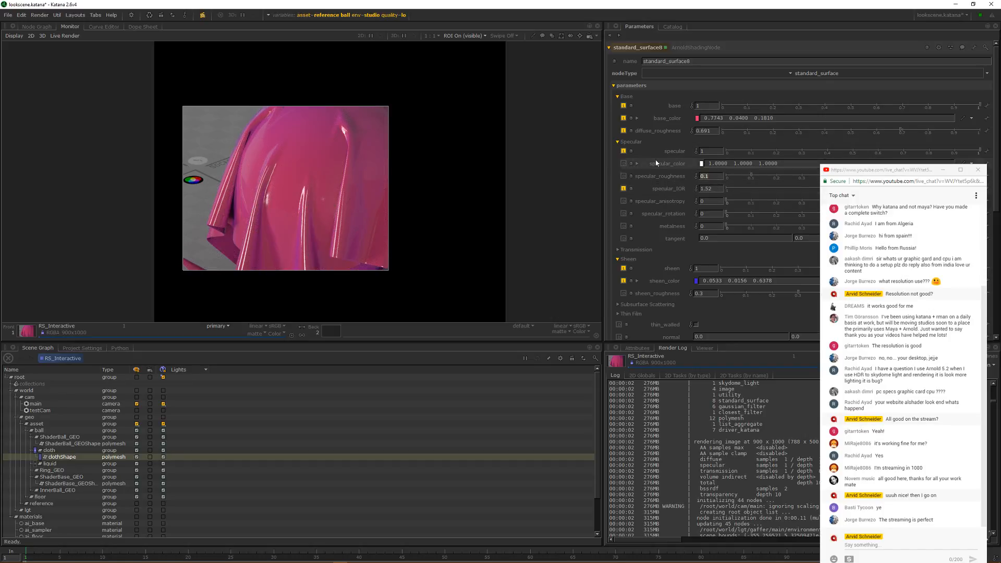
type(".5")
key("Return")
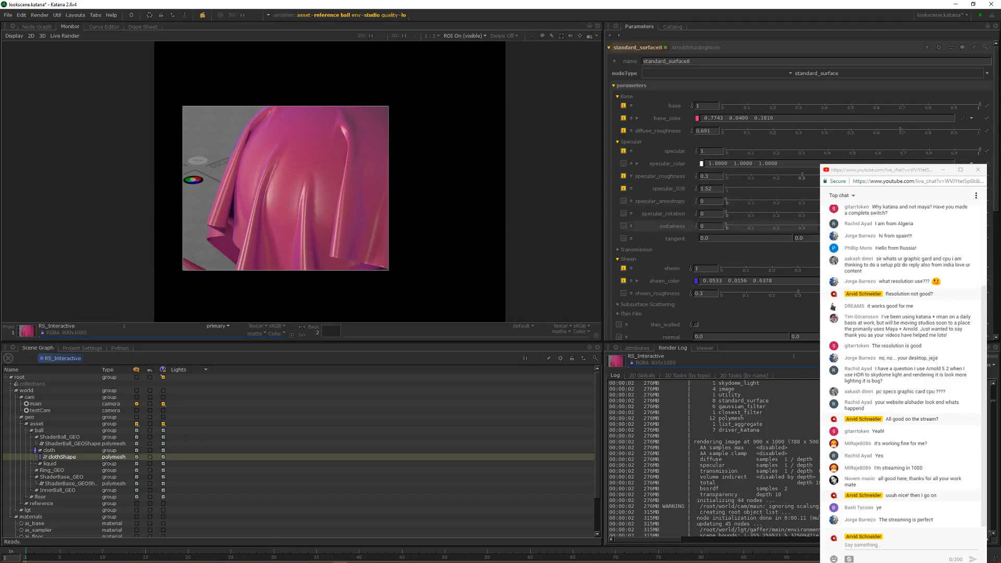
Step: Sample the pink base colour into specular_color, and adjust it in HSV to hue 0.95496, saturation 0.74133 and value 1
left_click(637, 164)
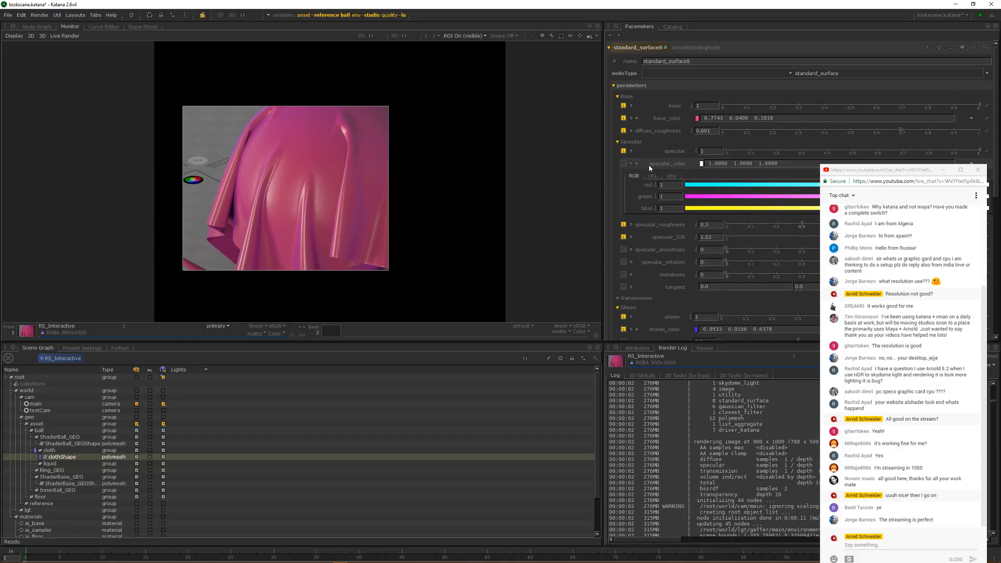
left_click(702, 164)
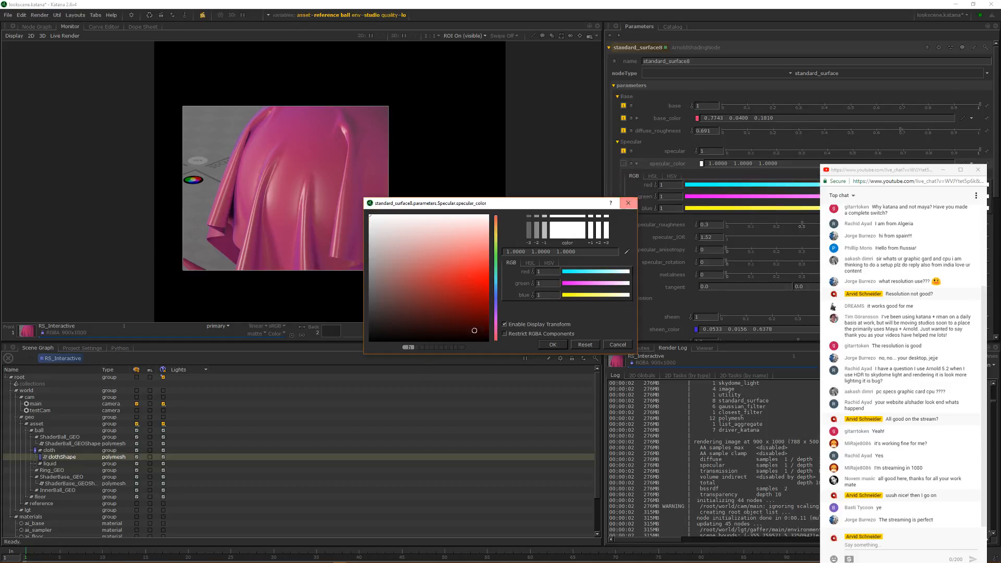
left_click(627, 252)
left_click(280, 162)
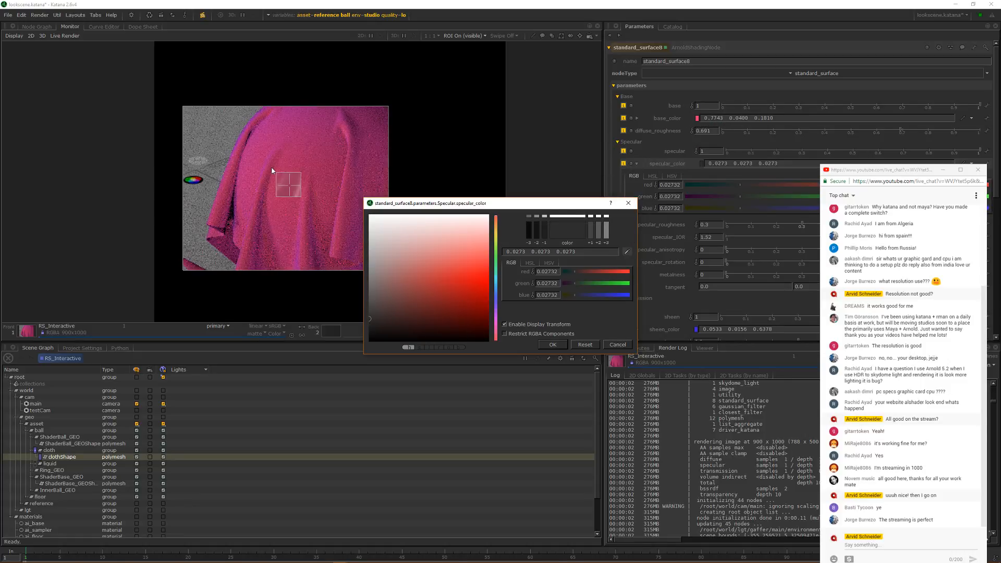
left_click(274, 168)
left_click(289, 184)
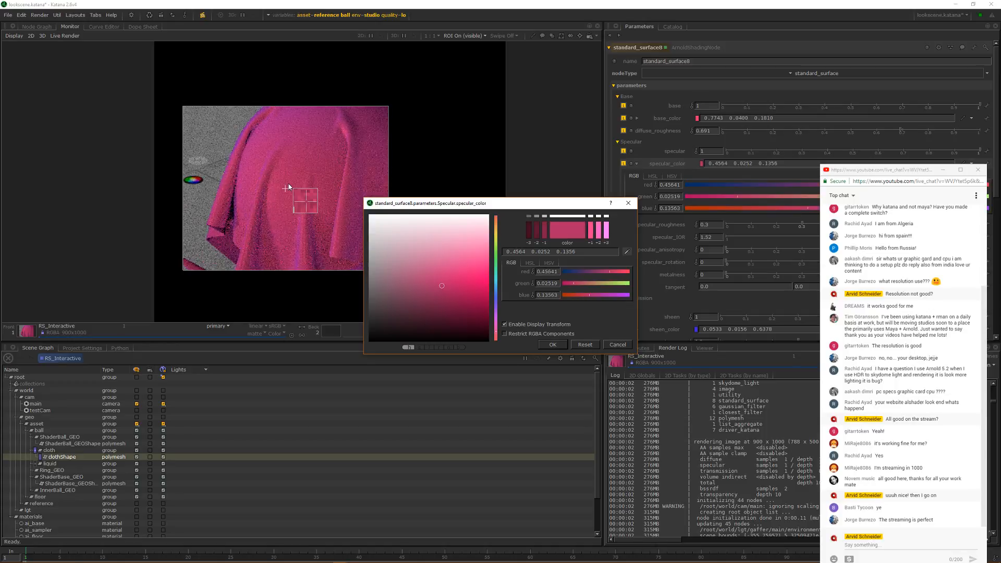
left_click(767, 198)
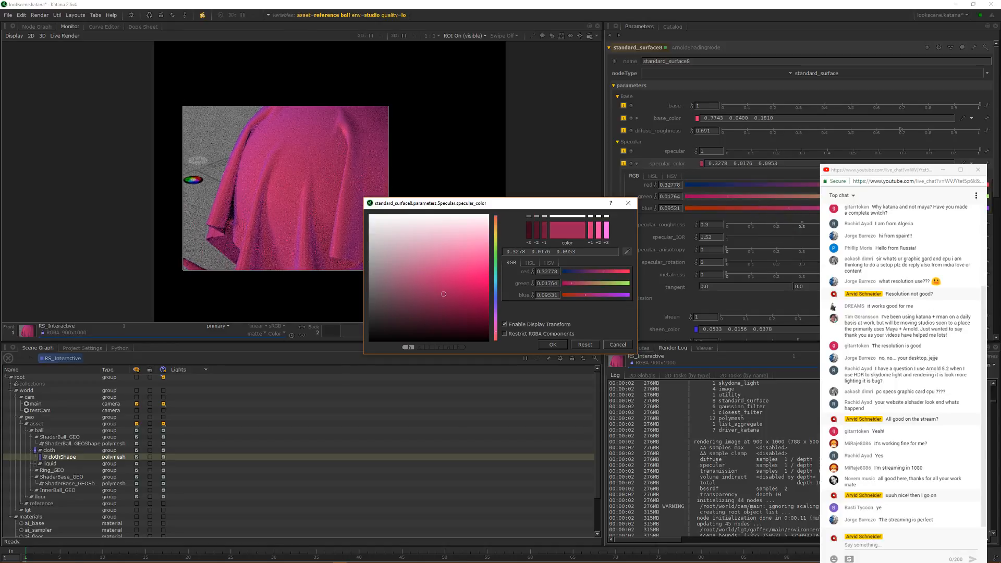
left_click(698, 119)
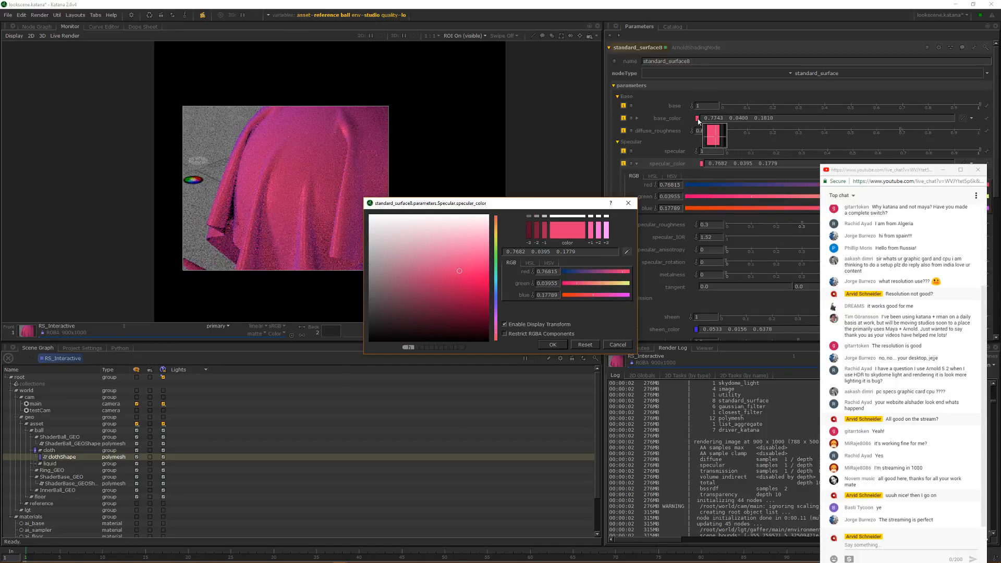
left_click(554, 346)
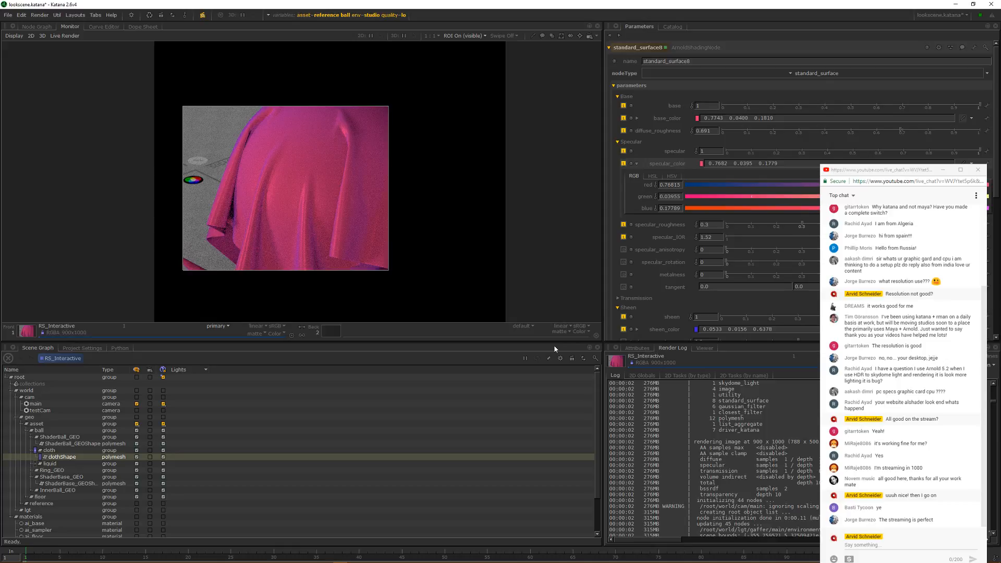
left_click(671, 177)
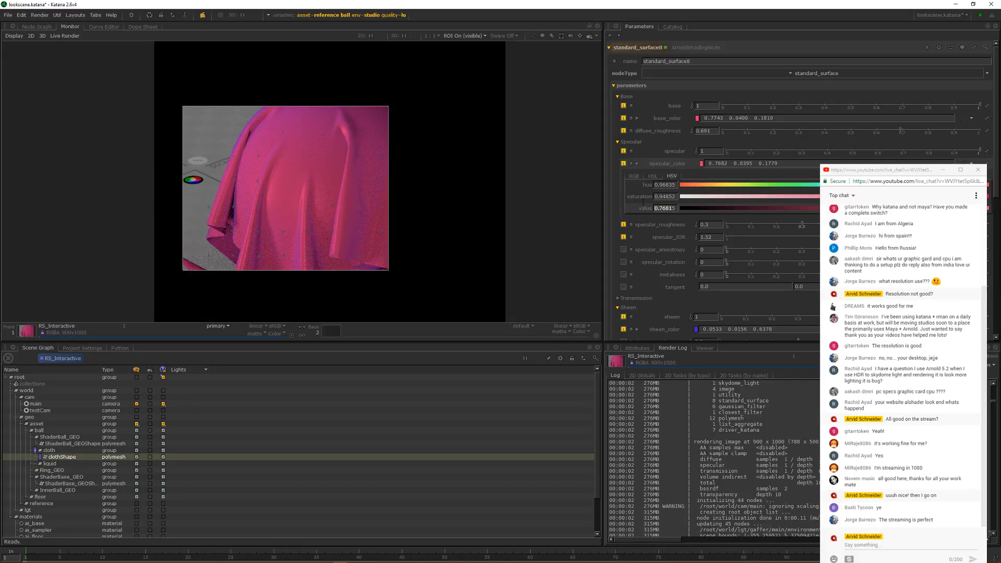
key("ctrl+z")
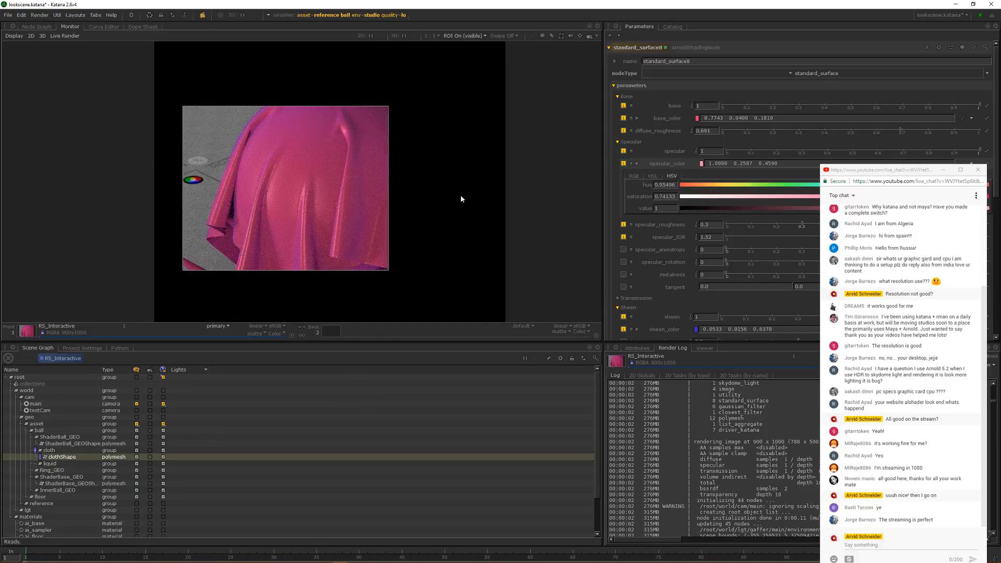
Step: Reset standard_surface8's sheen_color to white and enlarge the Monitor's render region to cover the whole cloth
left_click(782, 119)
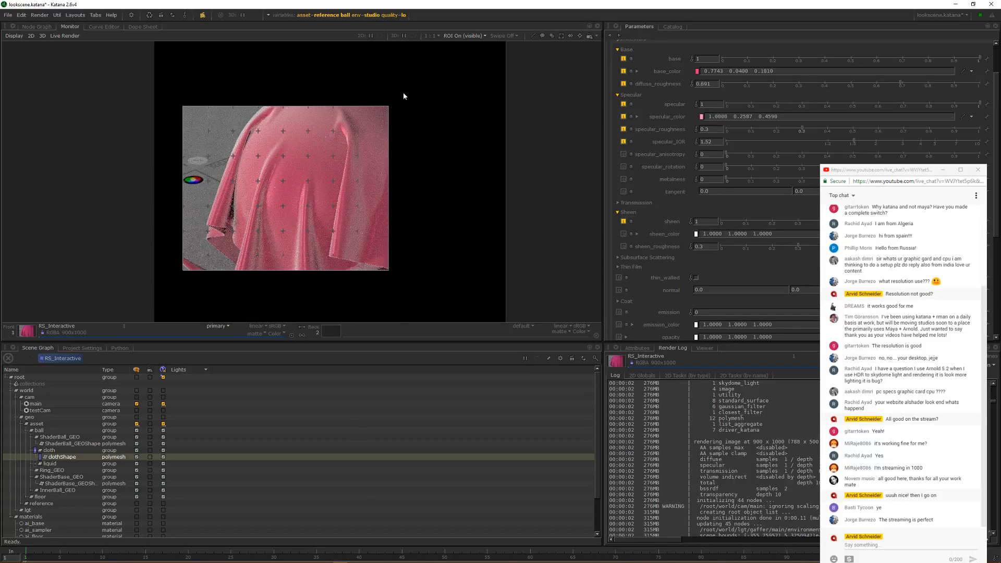
left_click_drag(389, 107, 484, 45)
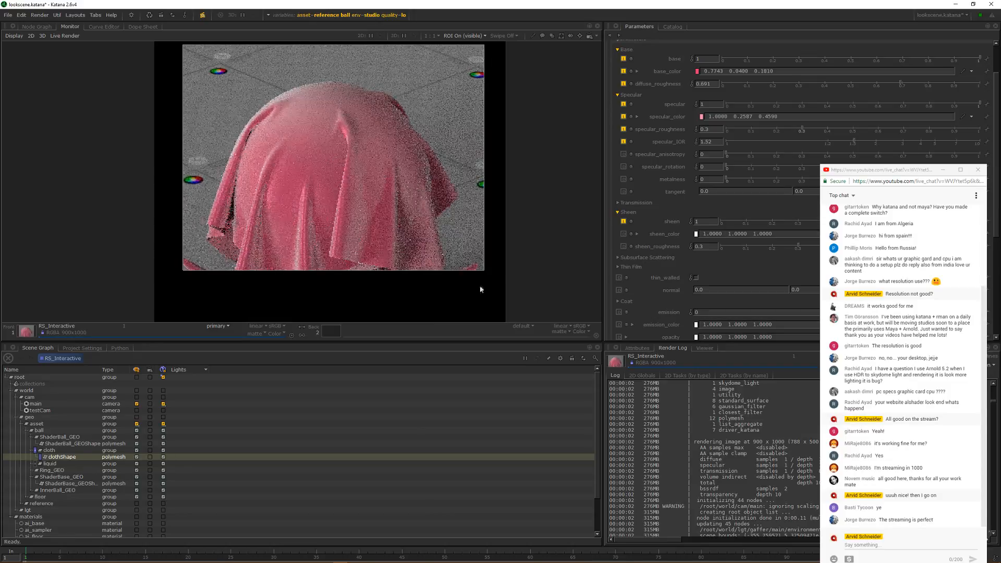
middle_click_drag(475, 271, 491, 223)
Step: Open the cell_noise node's parameters in the Lookdev node graph and move the node further above standard_surface8
key("ctrl+shift+t")
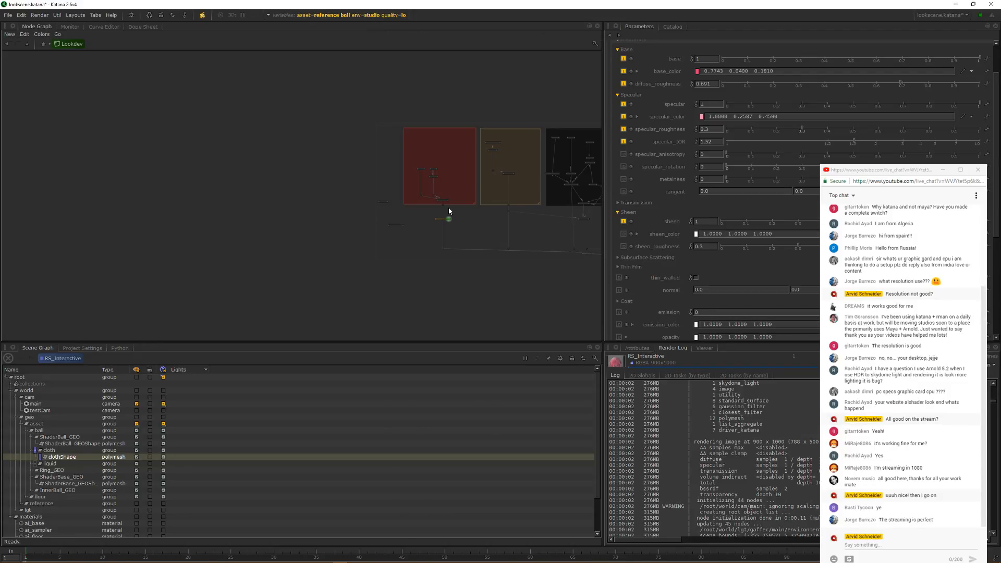
key("f")
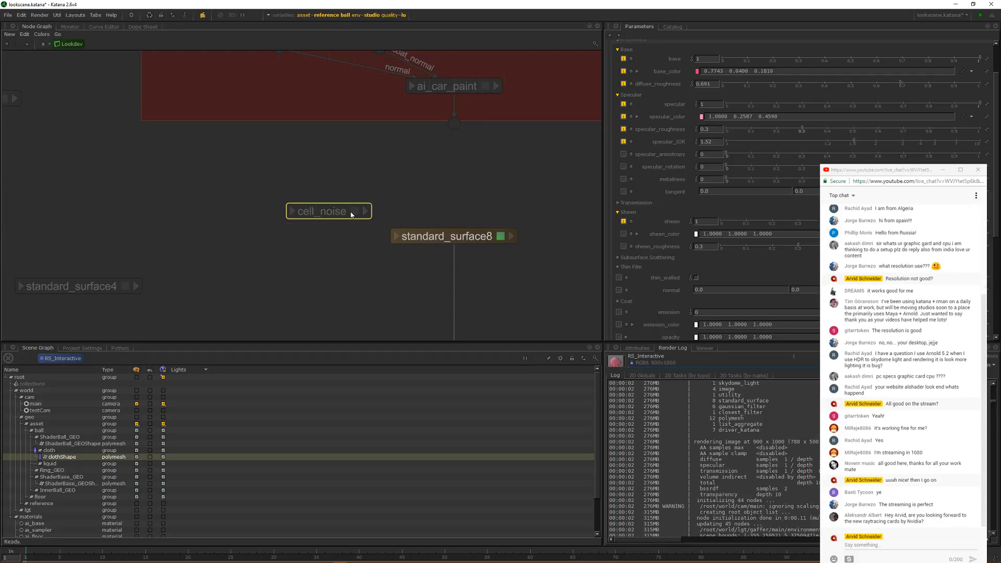
left_click(355, 211)
left_click_drag(334, 209, 335, 172)
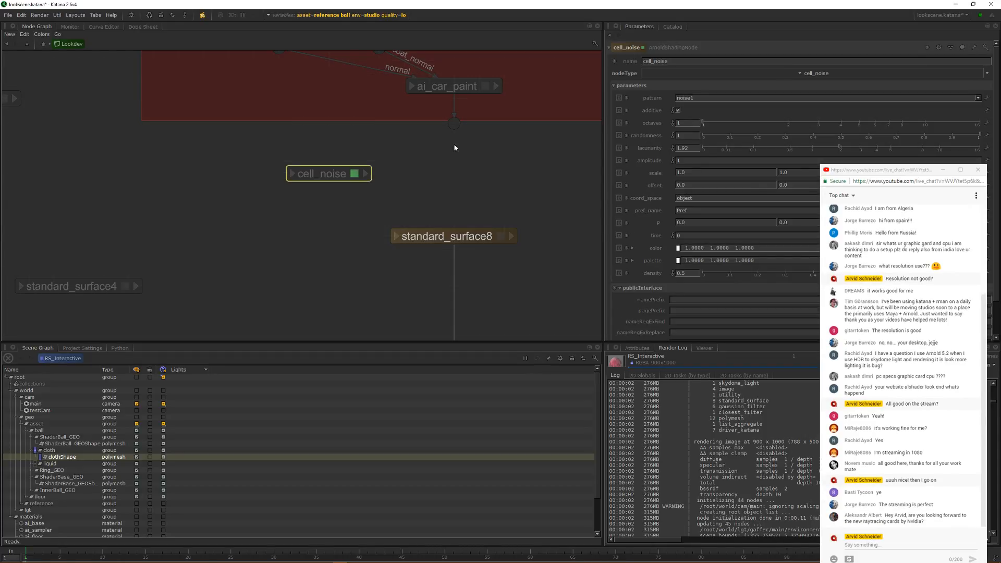
Step: Connect cell_noise's output to the base_color input of standard_surface8 and place the noise node directly above the shader
left_click(367, 174)
left_click(392, 202)
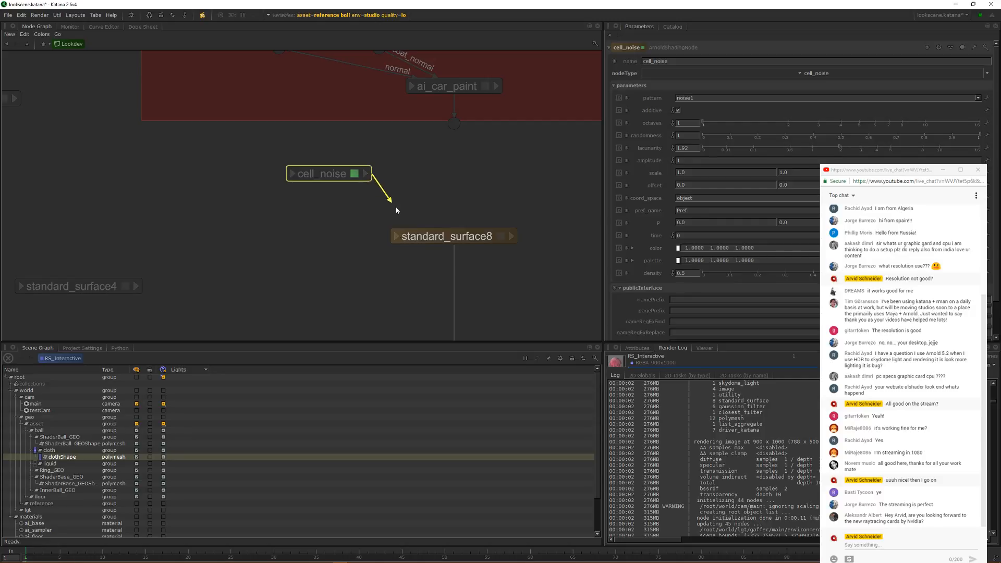
left_click(395, 234)
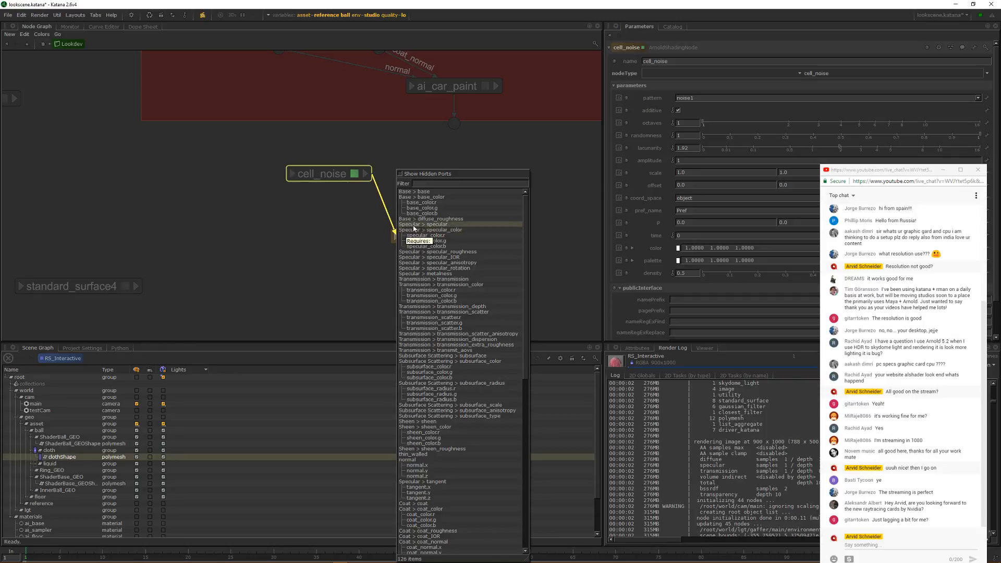
left_click(451, 197)
left_click_drag(336, 180, 435, 179)
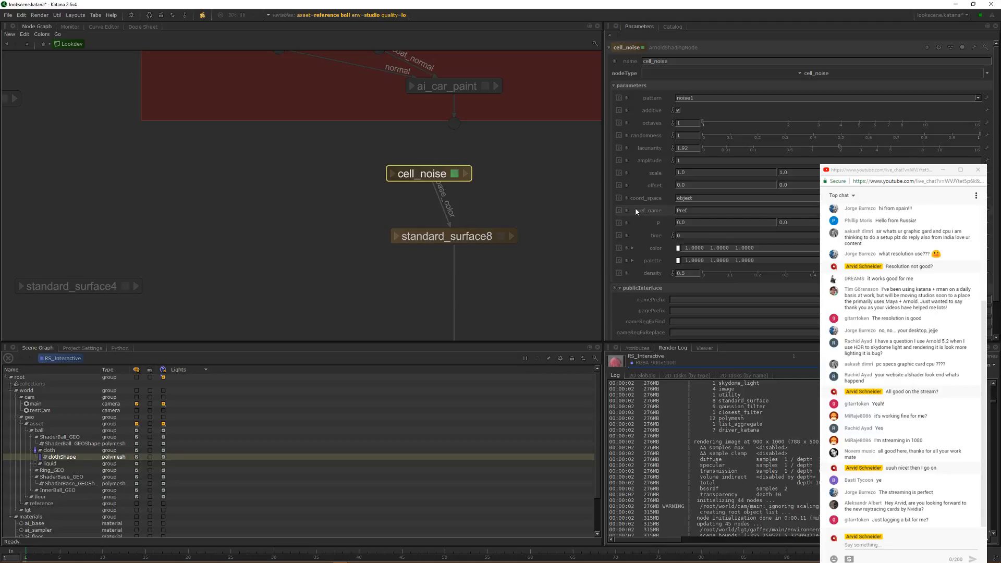
Step: Restart the RS_Interactive live render and display it in the Monitor
left_click(72, 27)
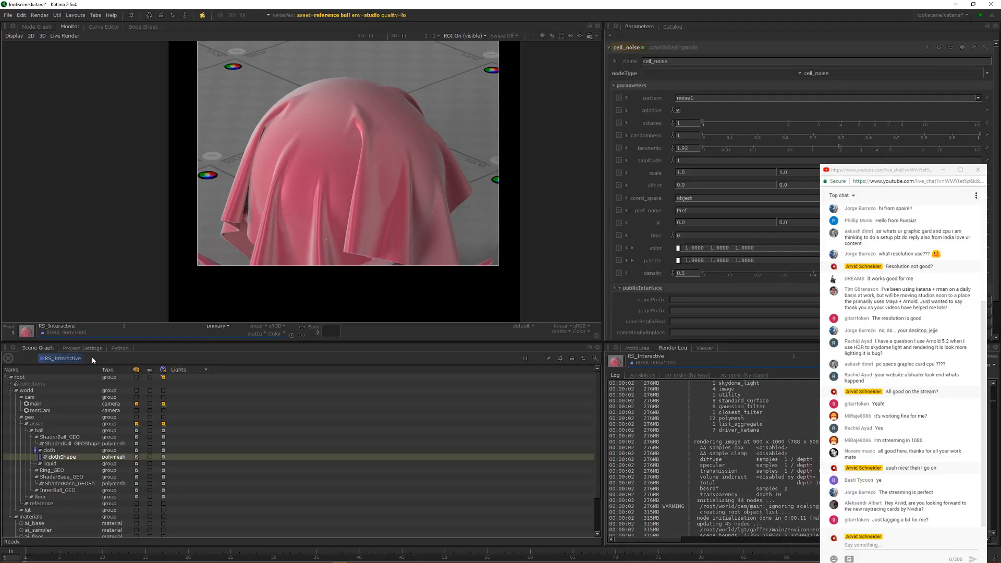
right_click(68, 361)
left_click(91, 385)
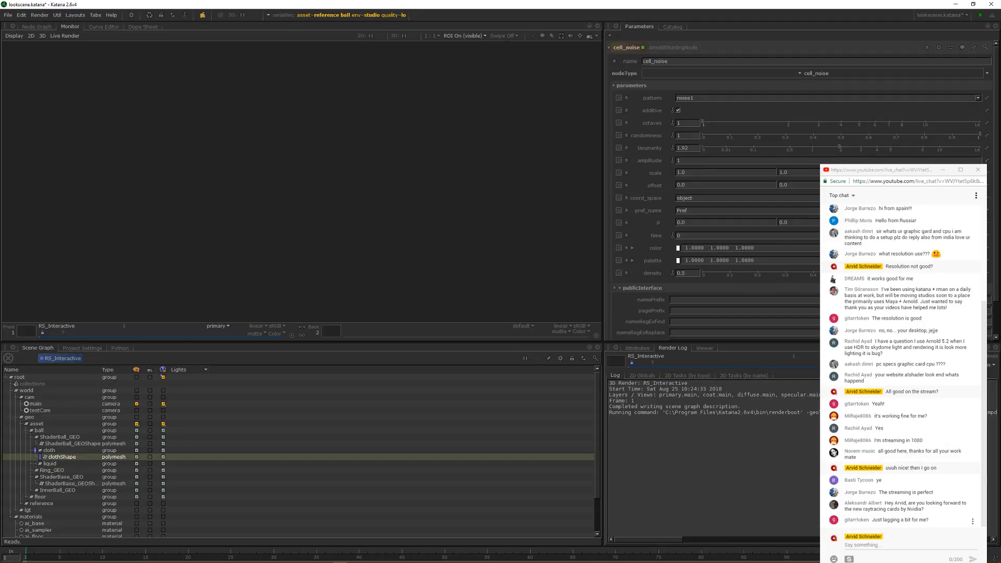
Step: Read the live chat question about Nvidia's new raytracing cards
left_click_drag(913, 487, 937, 498)
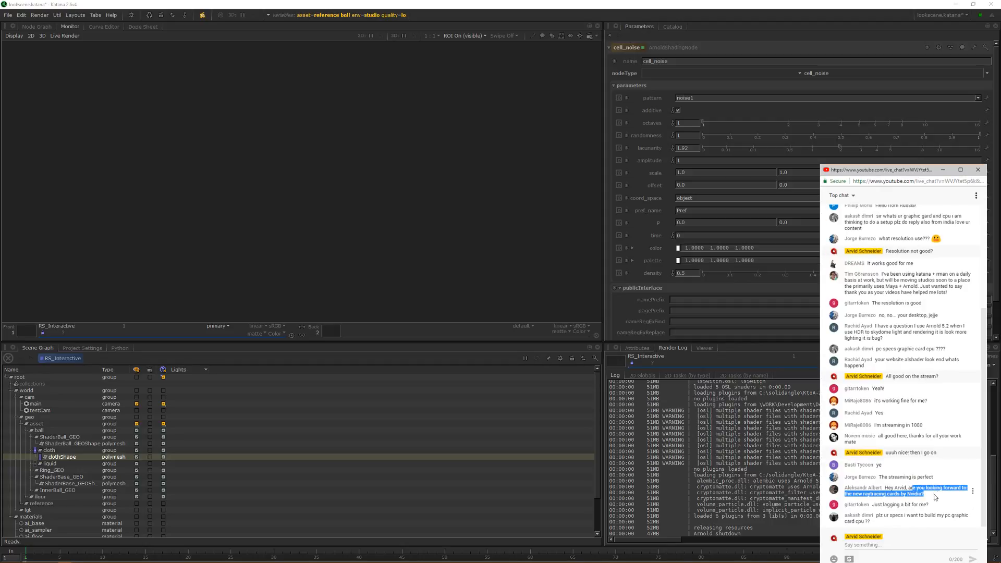
left_click(897, 509)
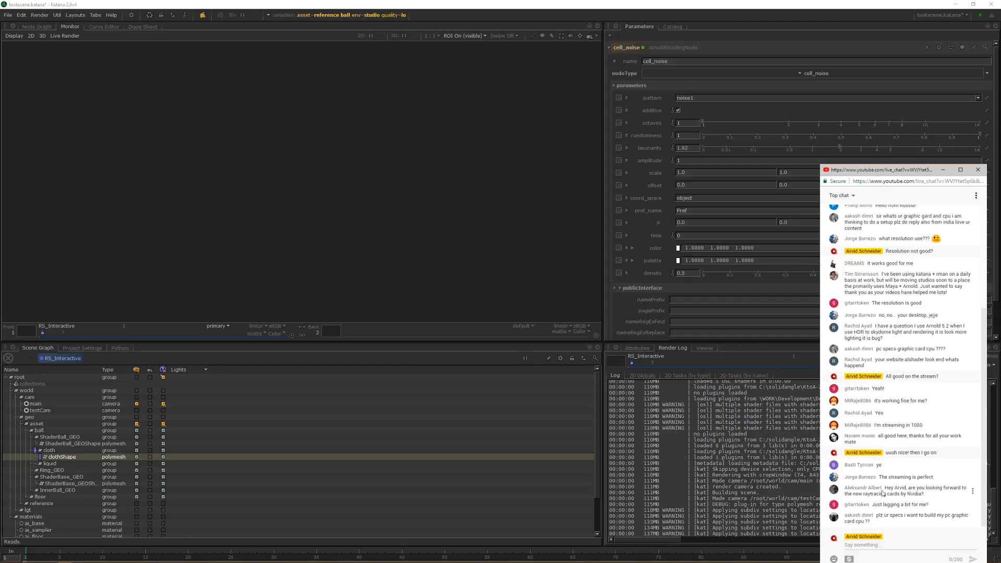
left_click_drag(926, 494, 888, 489)
left_click(903, 491)
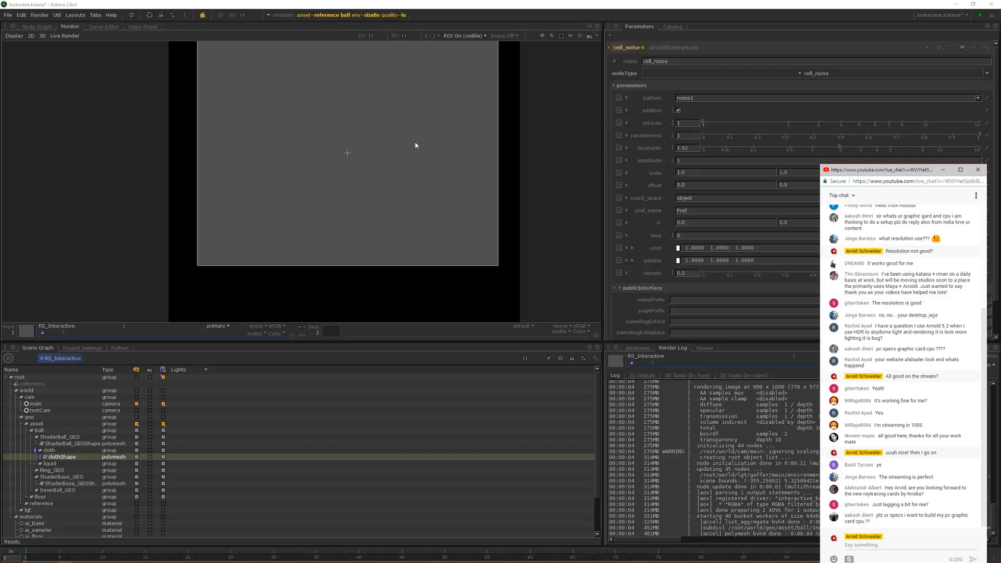
Step: Reduce the Monitor's render region to the upper part of the cloth-covered ball
middle_click_drag(410, 119, 420, 159)
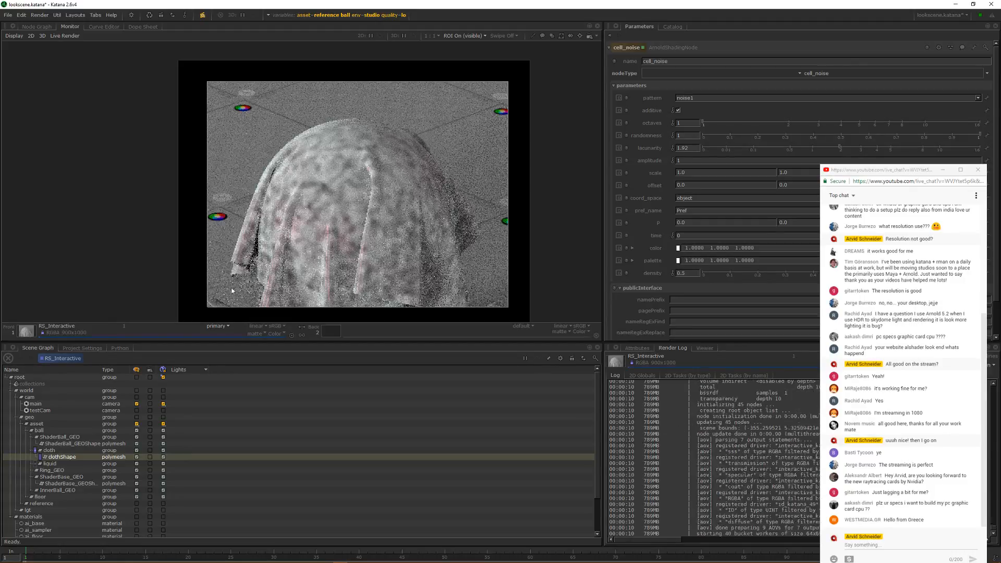
left_click_drag(267, 104, 441, 217)
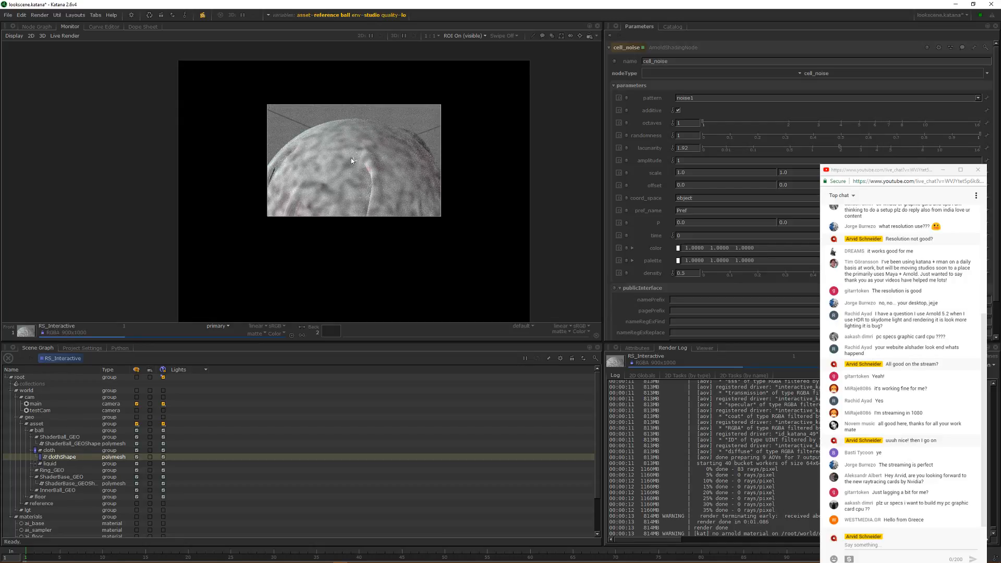
Step: Read the chat question about PC specs and examine the CPU, GPU and driver lines at the start of the render log
left_click(924, 518)
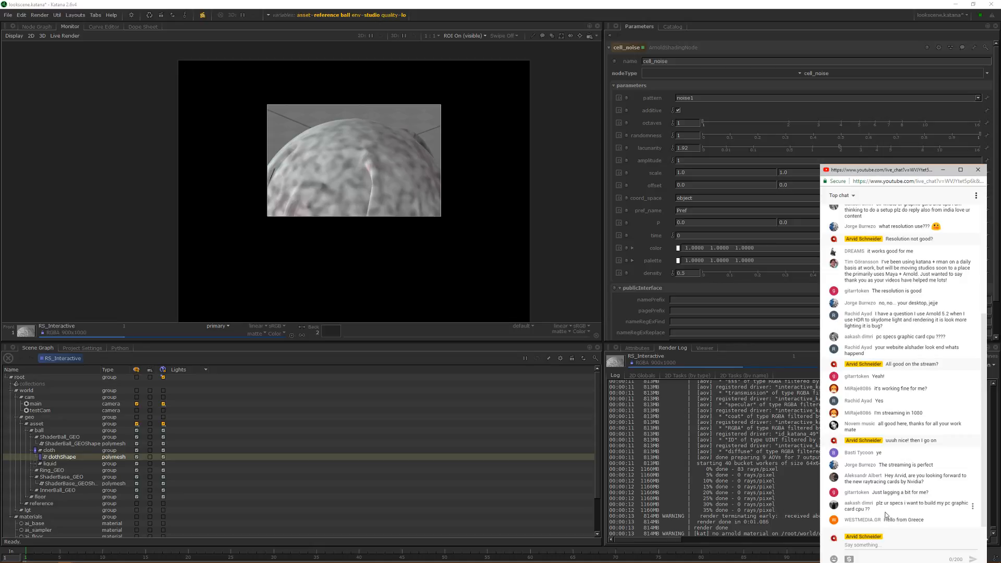
left_click_drag(881, 504, 868, 507)
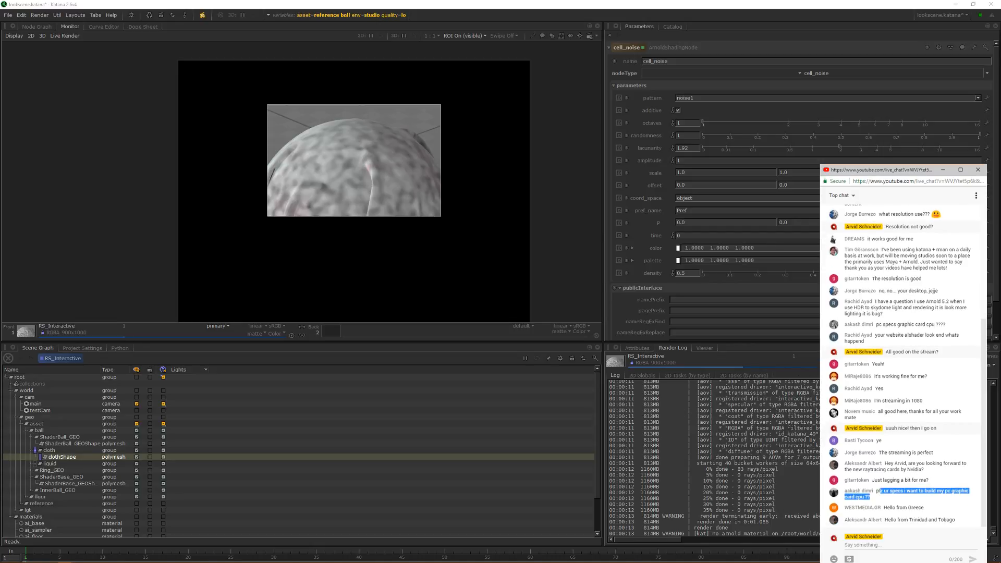
scroll(994, 529, "up", 4)
left_click_drag(994, 528, 996, 365)
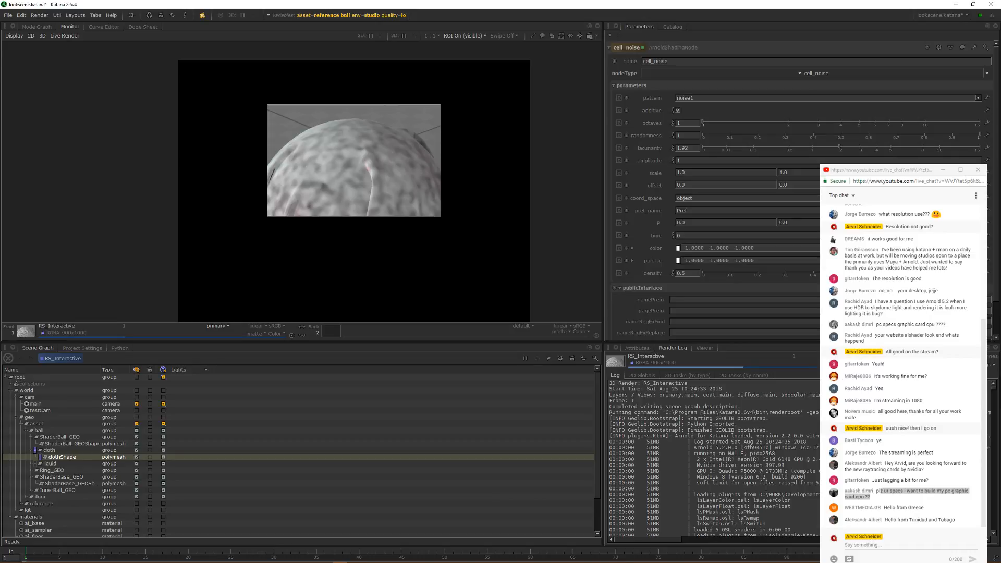
left_click_drag(610, 489, 821, 461)
left_click(747, 485)
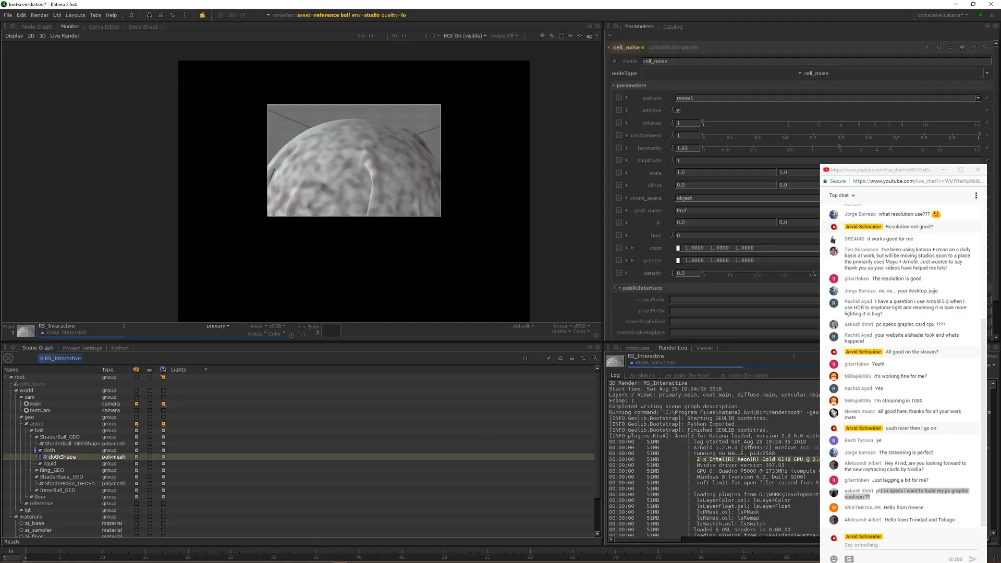
left_click(812, 479)
left_click_drag(719, 465, 767, 465)
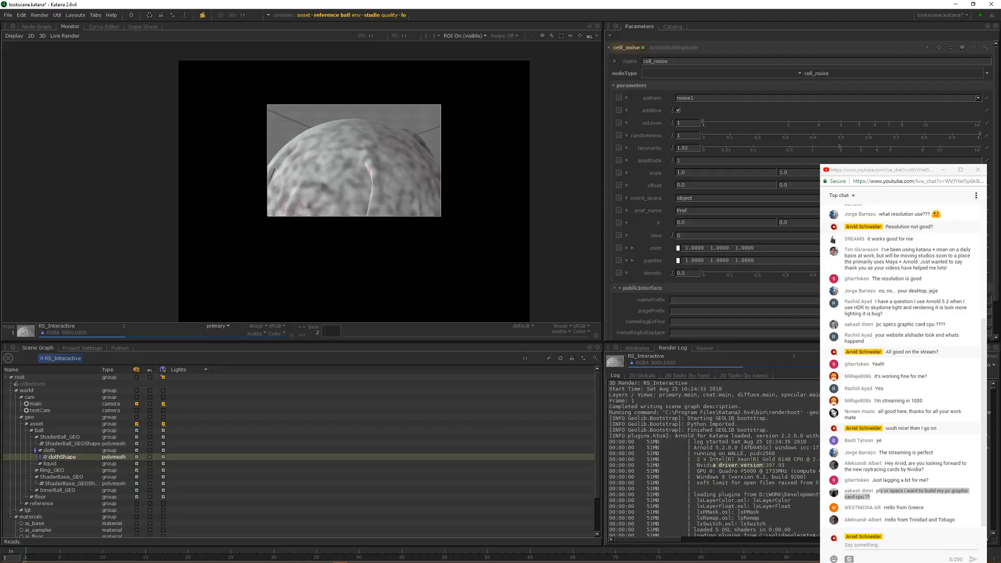
left_click(797, 484)
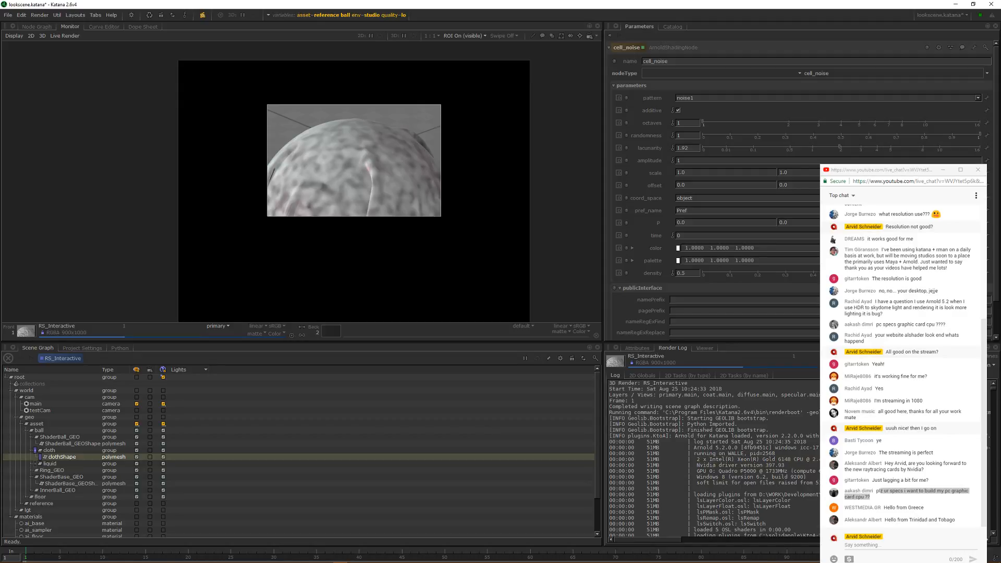
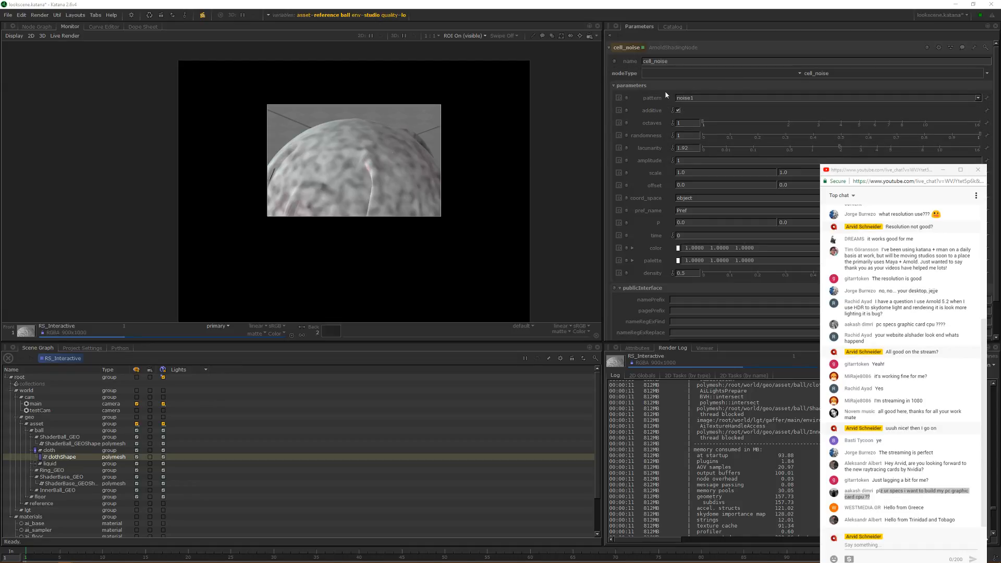
Step: Turn off additive on the cell_noise node and set its pattern to alligator
left_click(678, 110)
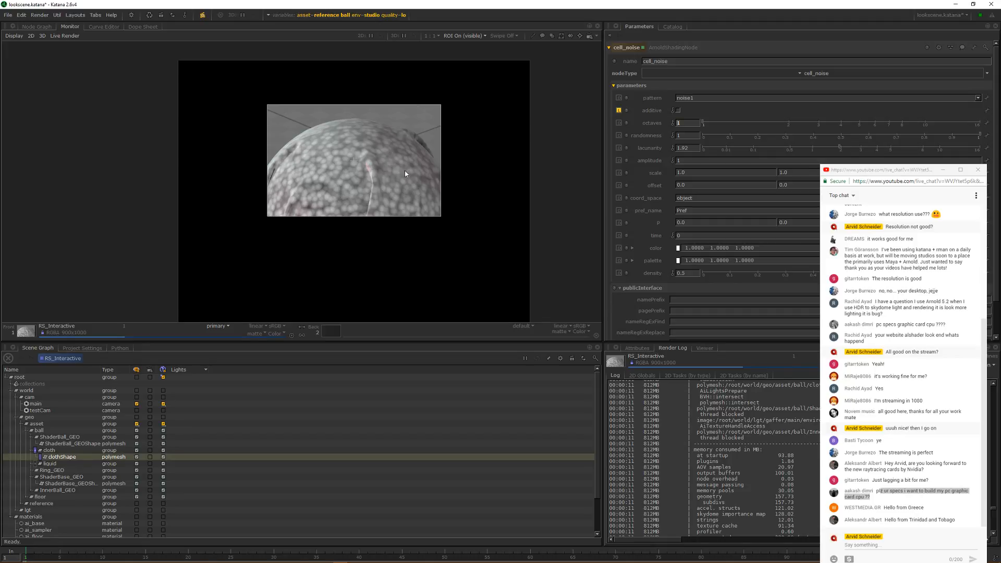
scroll(707, 99, "down", 4)
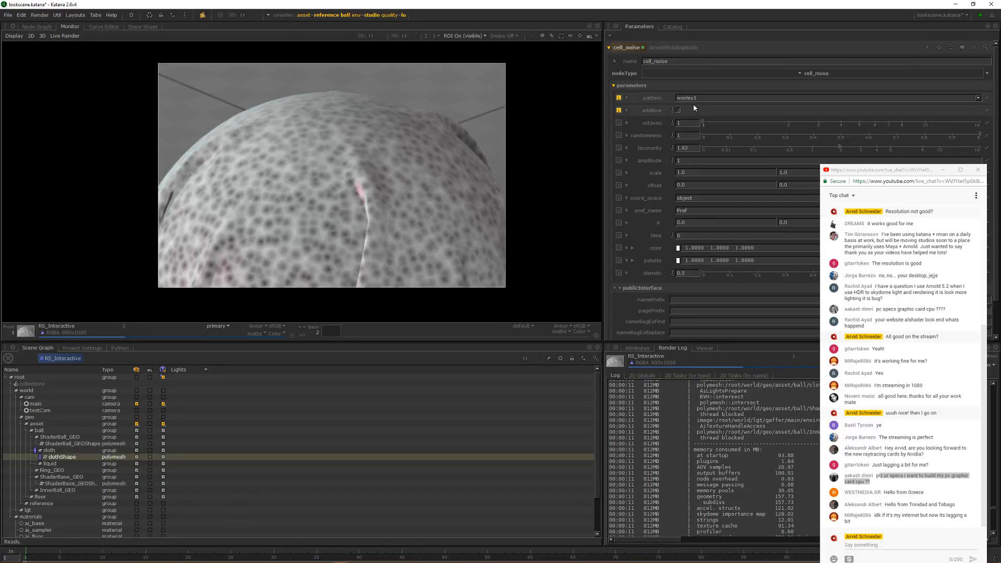
left_click(694, 100)
left_click(688, 115)
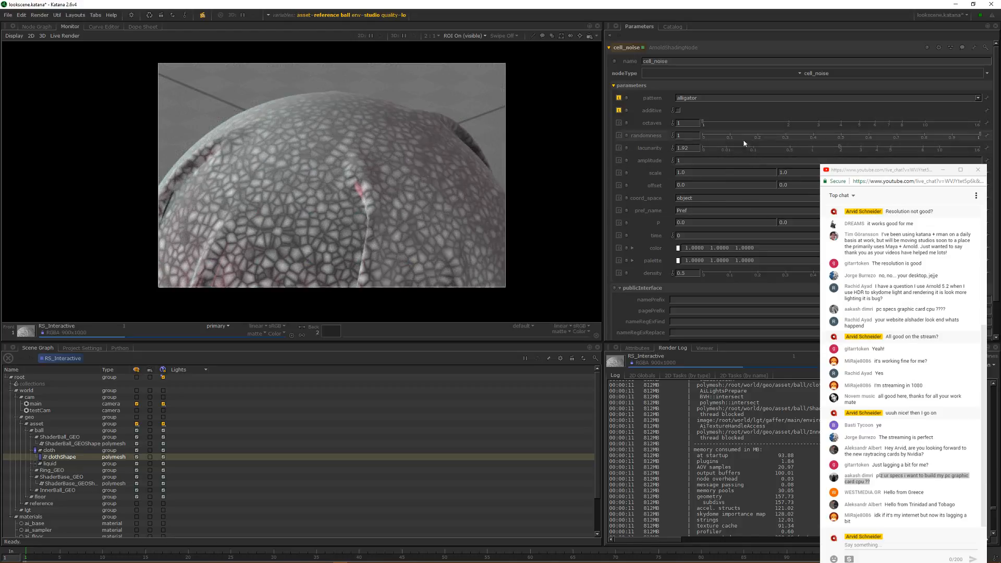
Step: Replace the render log with the 3D Viewer, then open Windows Task Manager and move its window off the visible screen
left_click(705, 348)
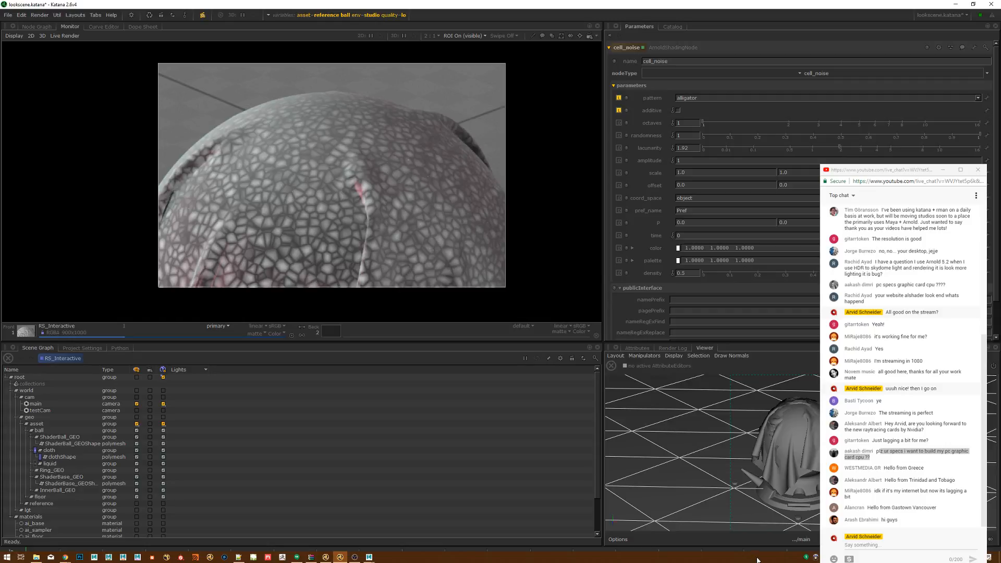
right_click(761, 560)
left_click(809, 518)
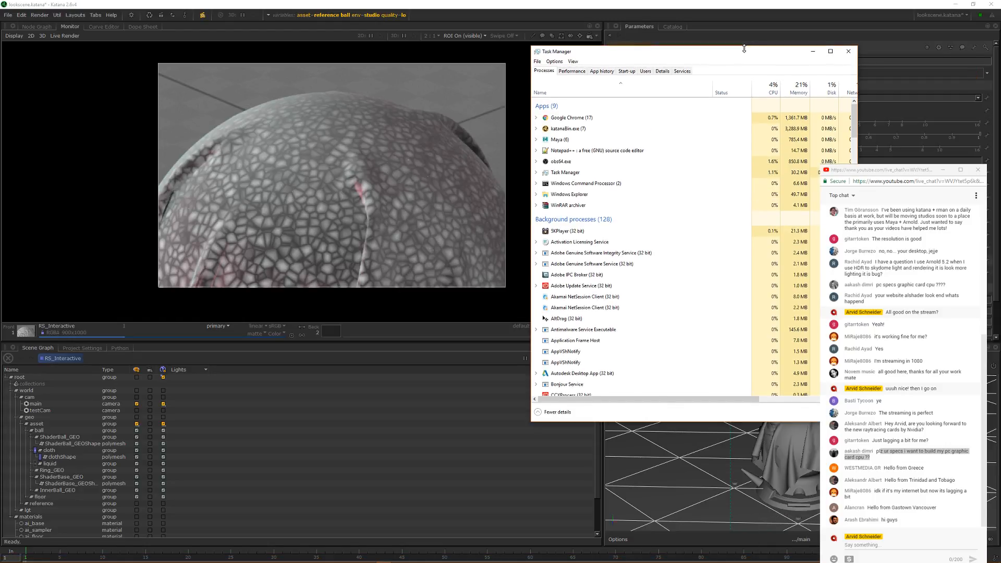
left_click_drag(745, 49, 1000, 21)
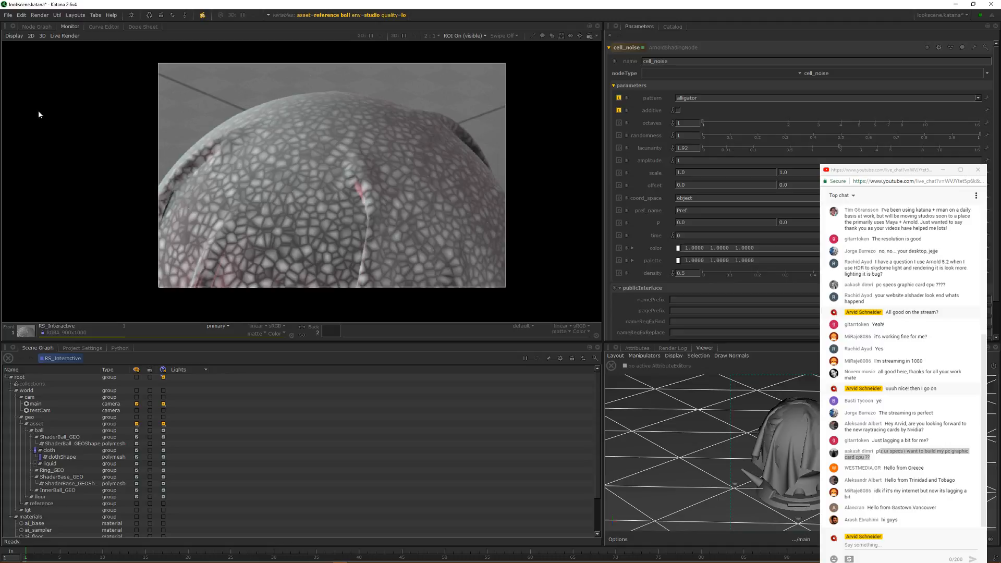
Step: Leave the Lookdev group and examine the Data, Material and Light sections of the root node graph
left_click(37, 27)
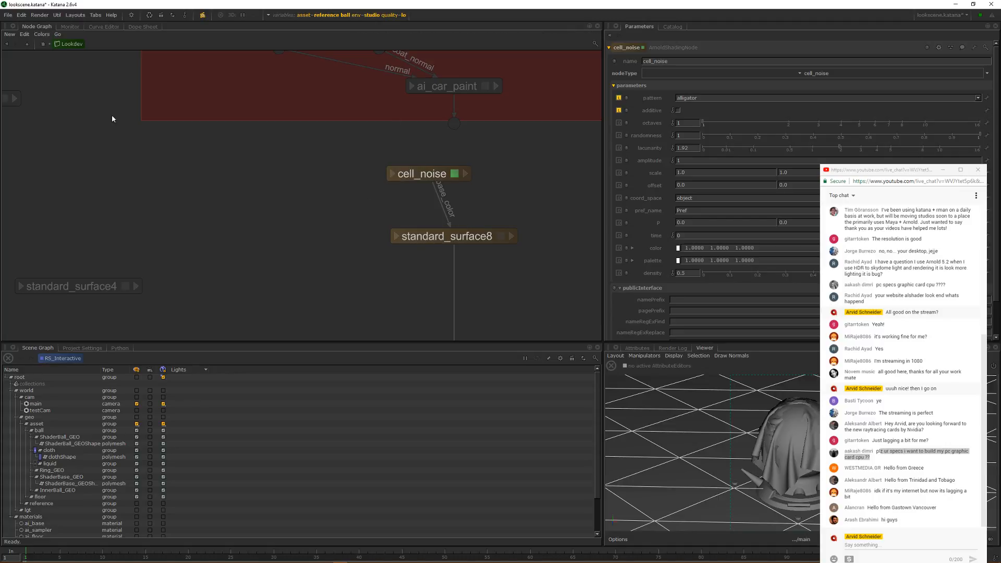
left_click(27, 44)
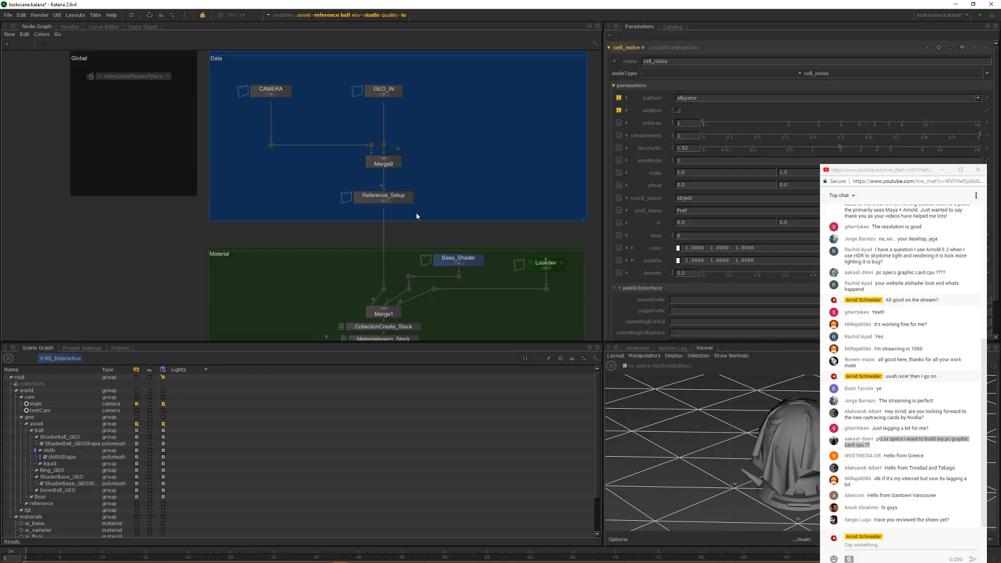
middle_click_drag(416, 216, 309, 12)
middle_click_drag(443, 129, 444, 177)
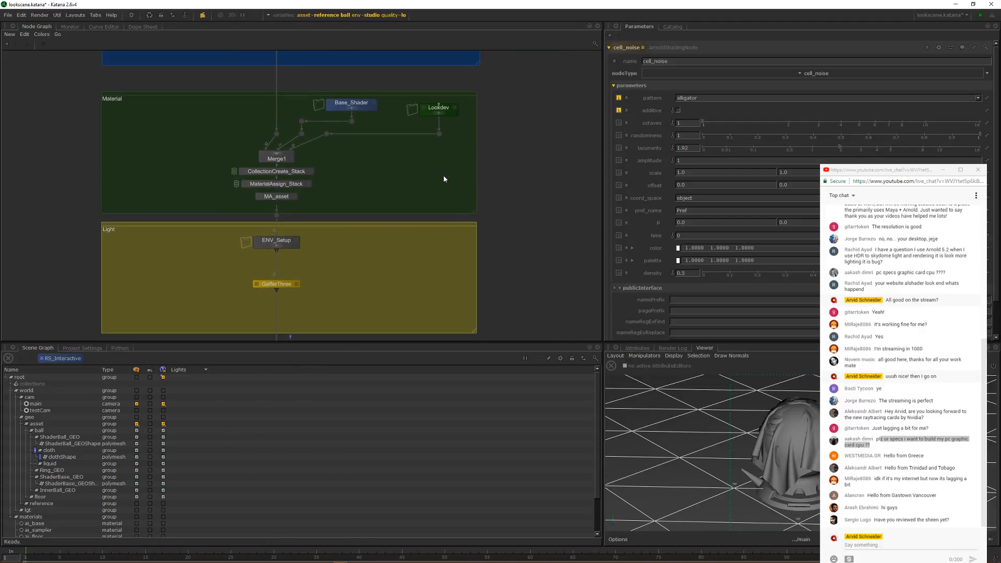
middle_click_drag(338, 99, 433, 281)
middle_click_drag(494, 161, 399, 100)
scroll(400, 104, "up", 3)
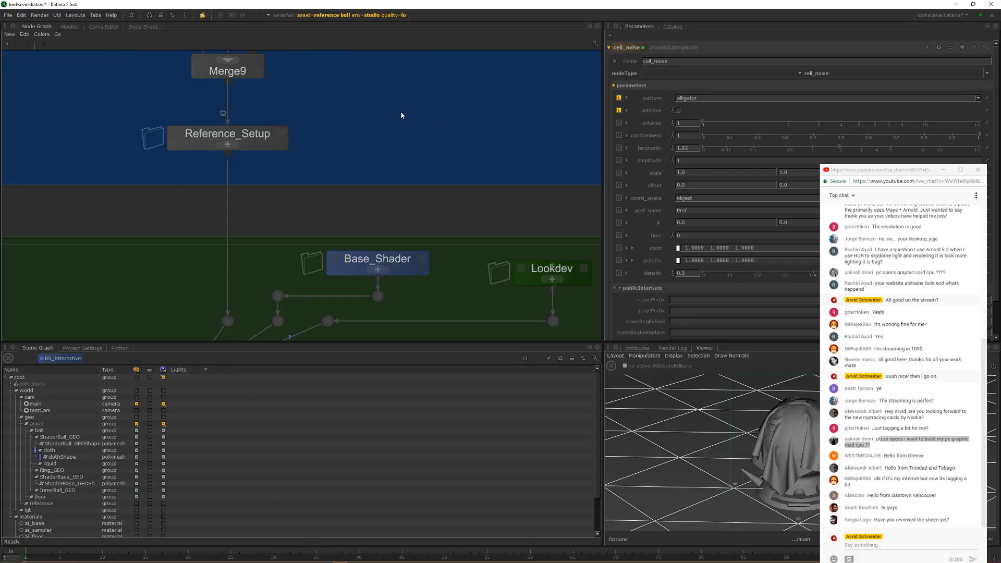
Step: Examine the graph state variables asset, env and quality in the node graph and in the project's variables settings
key("v")
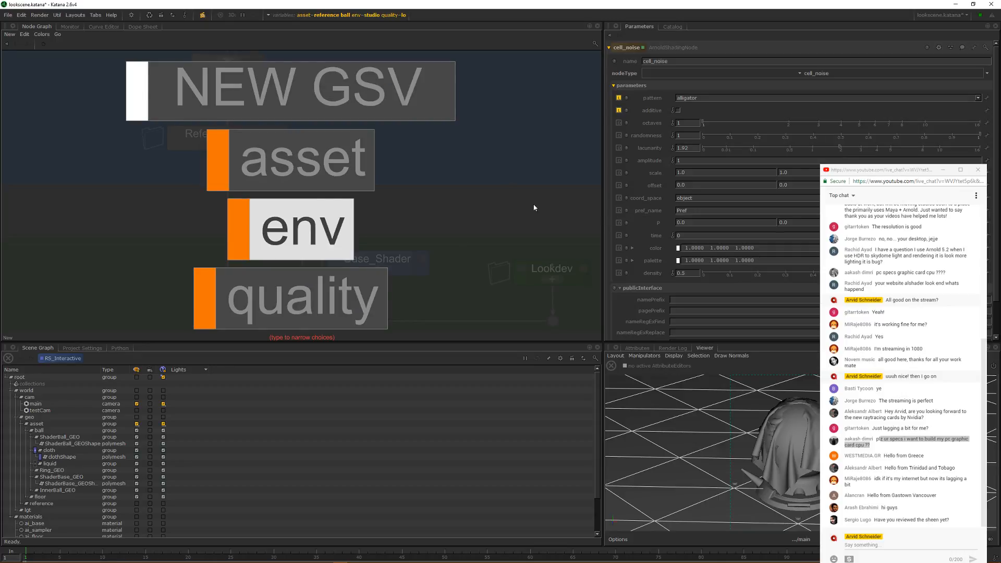
key("Escape")
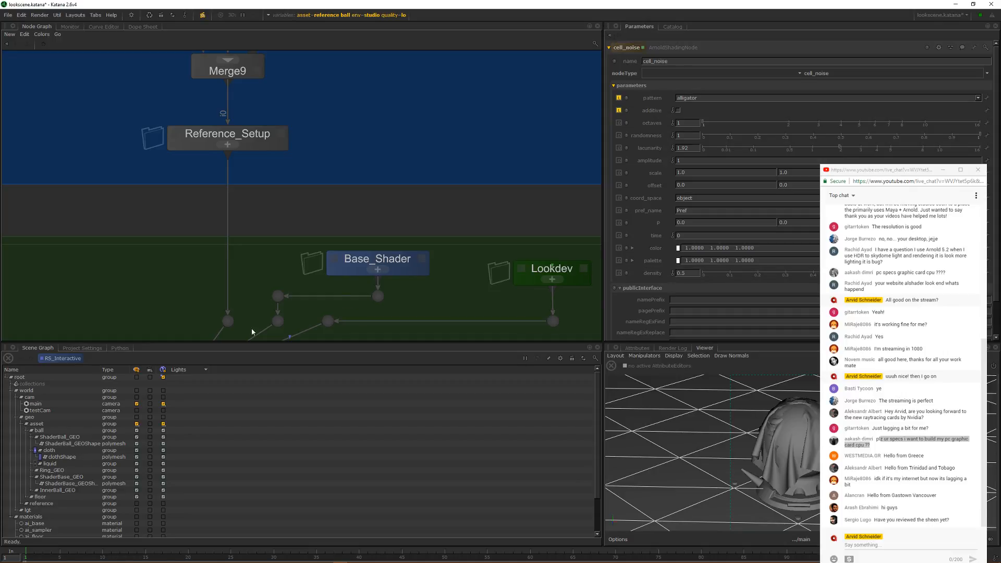
left_click(82, 348)
left_click(27, 480)
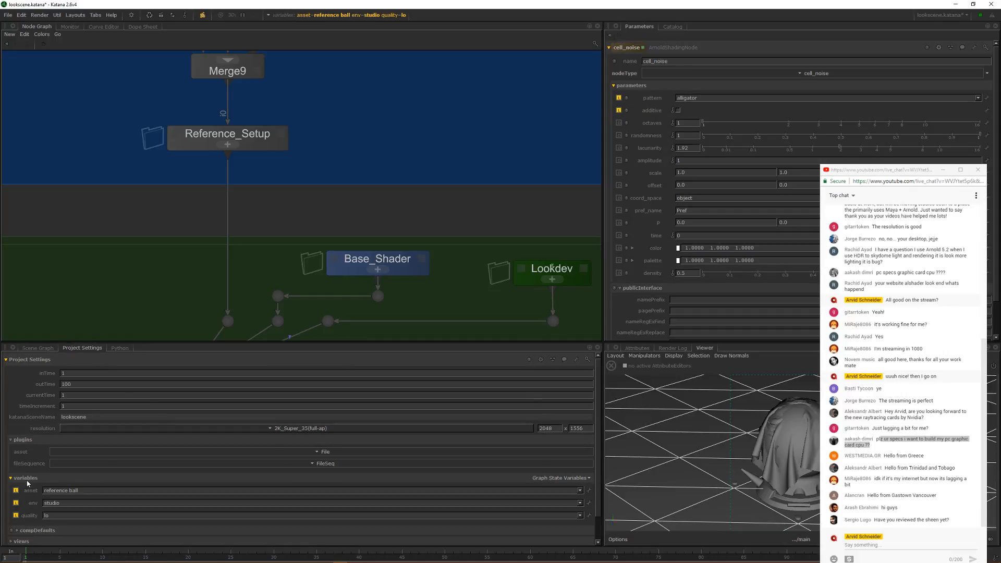
Step: Examine the asset, env and quality variables in the project settings and the global variables list, then collapse the variables group
scroll(27, 482, "down", 1)
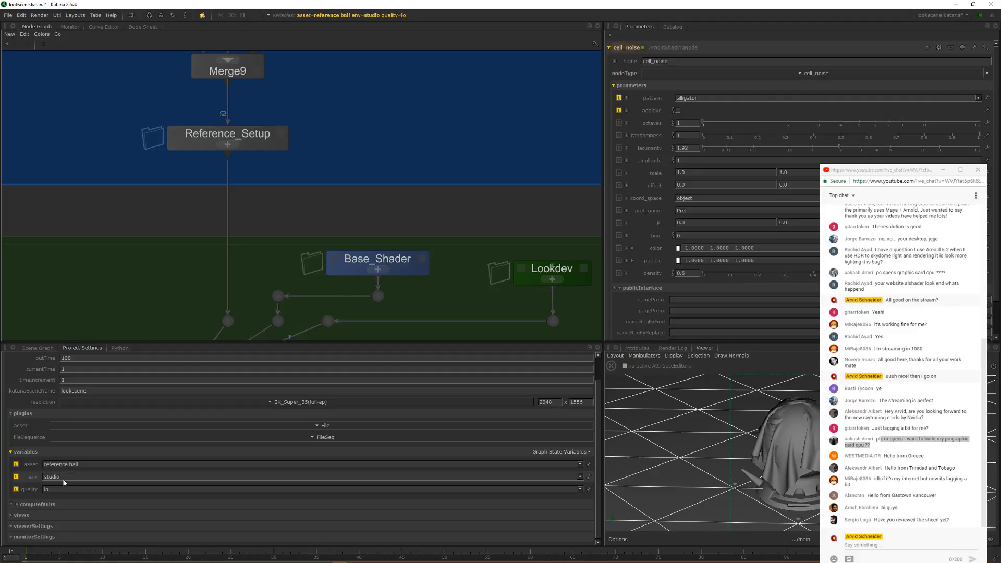
left_click(276, 17)
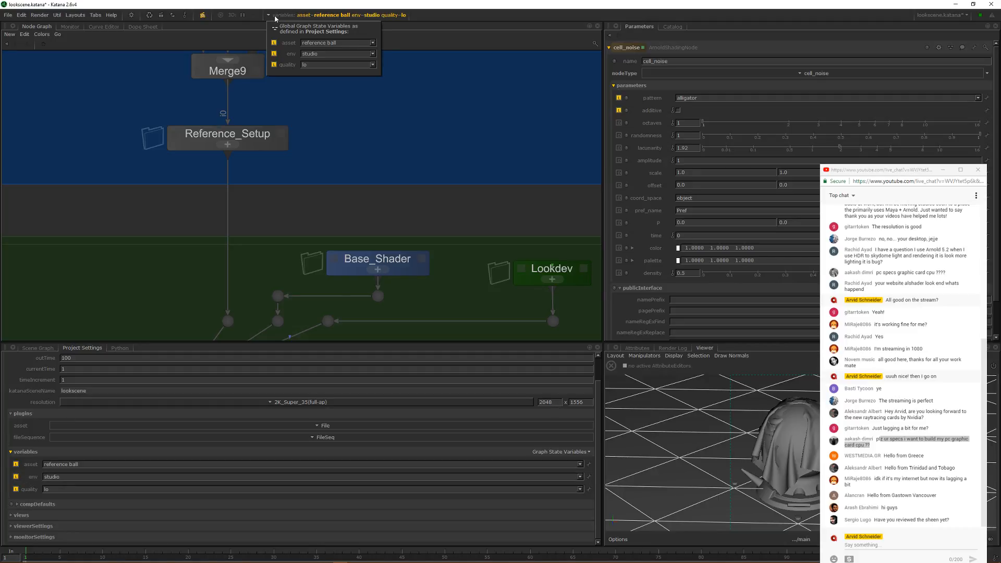
left_click(400, 201)
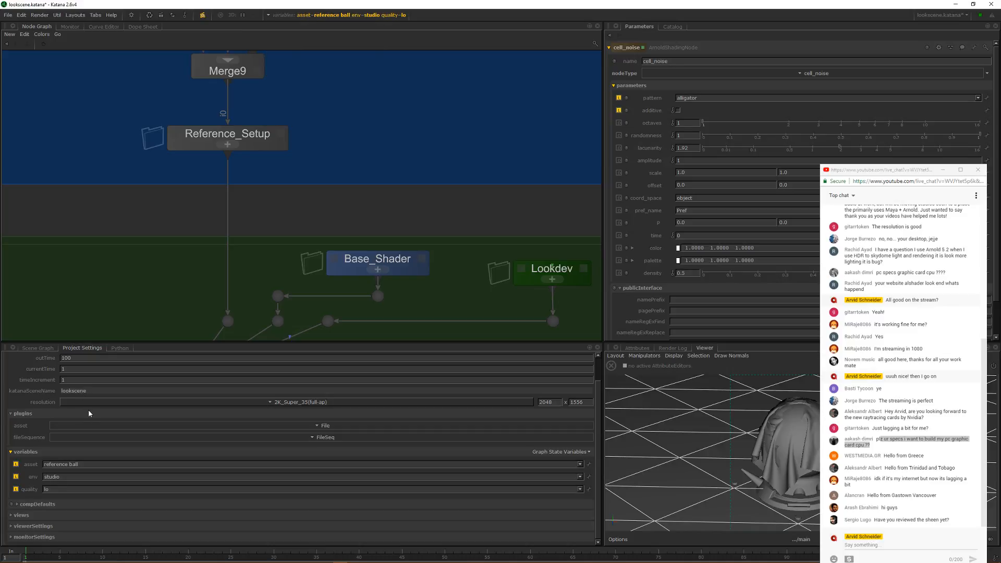
left_click(22, 452)
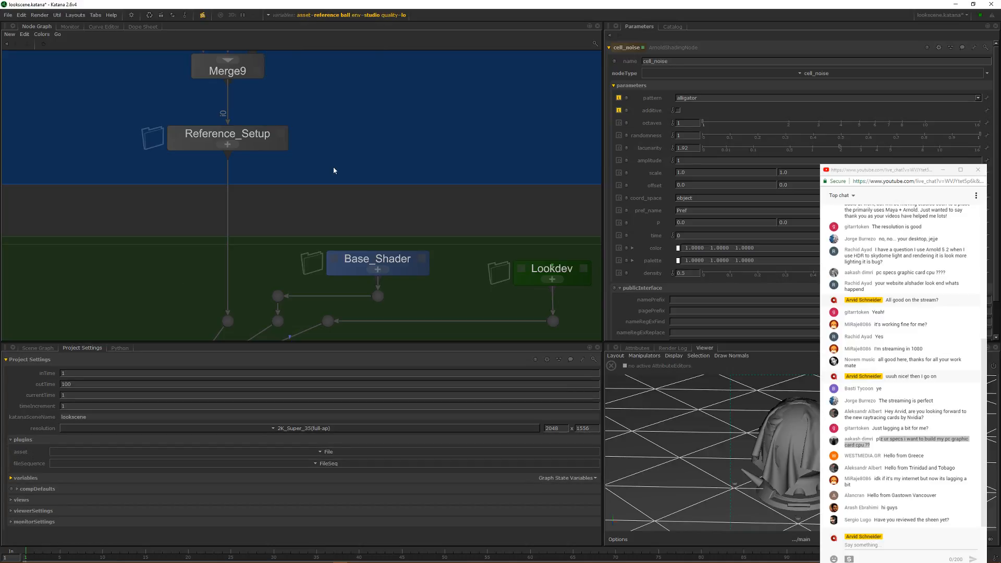
Step: Display the asset variable's options in the node graph, then dismiss them
middle_click_drag(334, 182, 319, 158)
key("v")
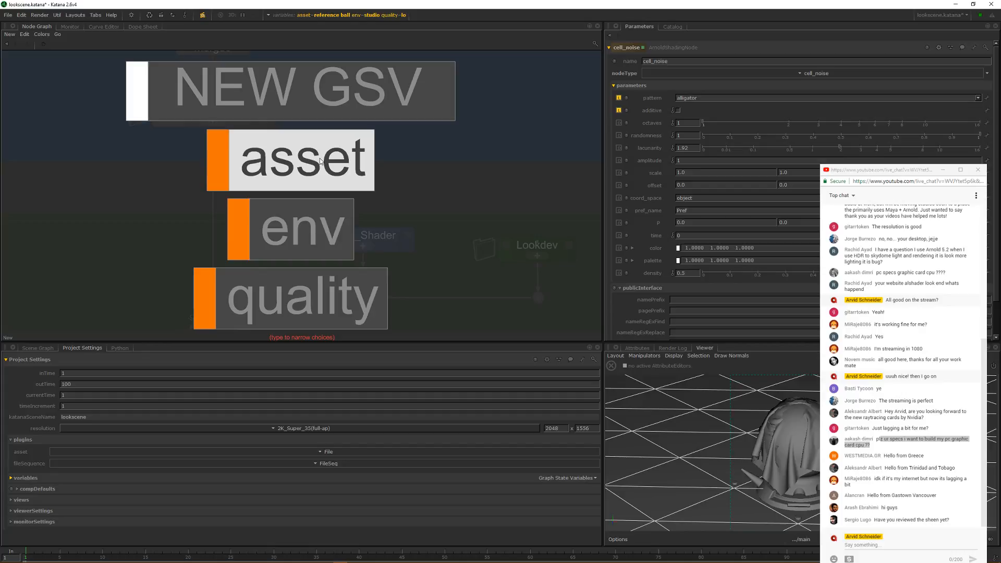
left_click(294, 165)
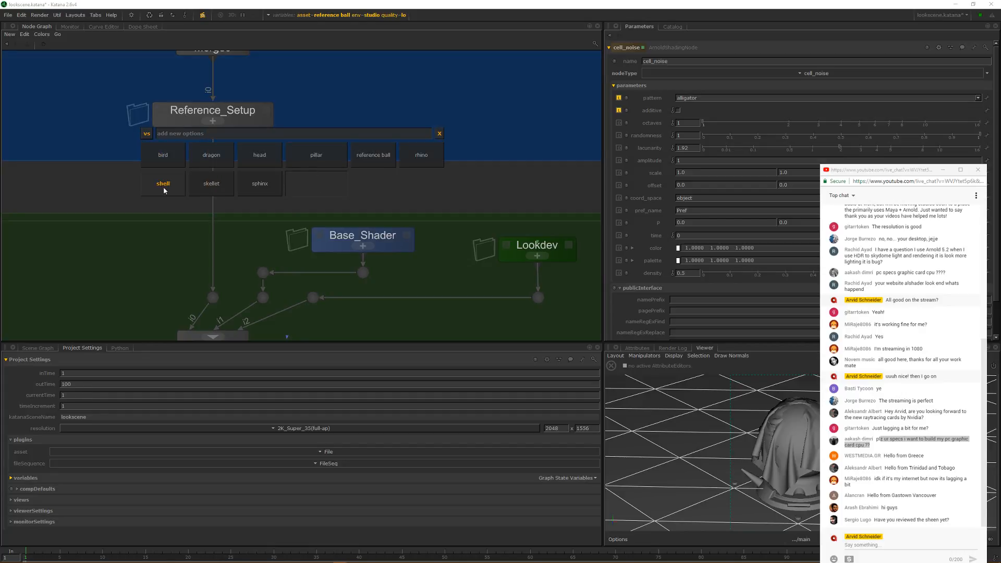
key("Escape")
Step: Move the Light backdrop away from its nodes into an empty area of the graph and enlarge it
scroll(348, 88, "up", 4)
scroll(349, 90, "down", 6)
middle_click_drag(365, 339, 282, 198)
scroll(447, 160, "down", 6)
scroll(329, 201, "up", 2)
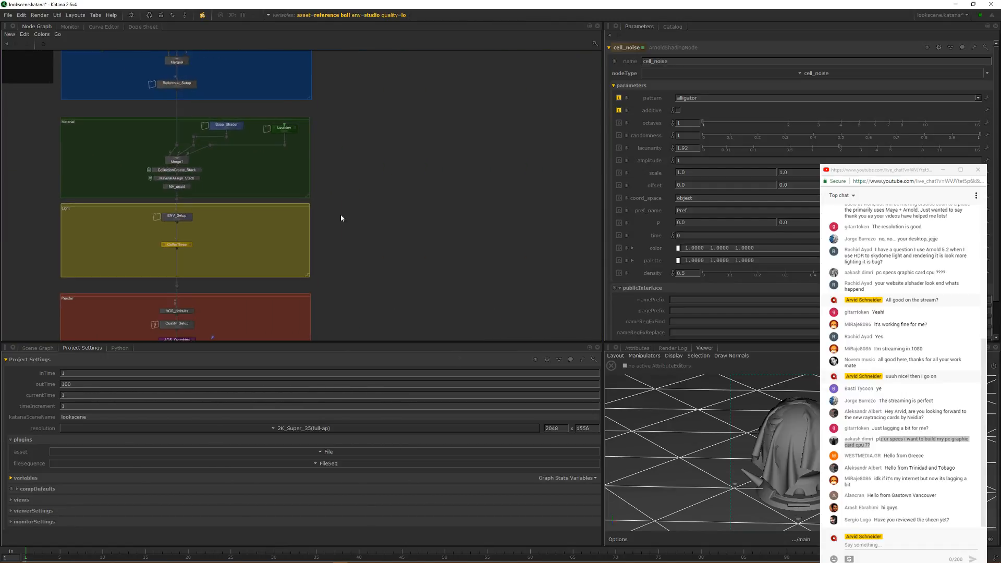
middle_click_drag(340, 215, 272, 147)
left_click_drag(195, 124, 485, 99)
middle_click_drag(561, 179, 407, 155)
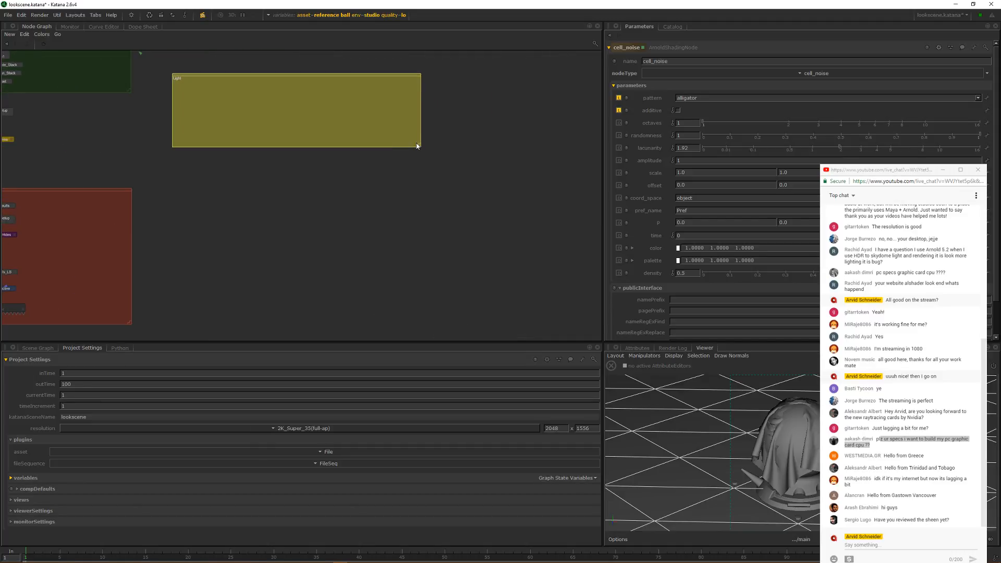
double_click(418, 146)
key("Escape")
left_click_drag(418, 148, 676, 289)
middle_click_drag(441, 167, 322, 186)
Step: Switch the asset variable to head, to bird and back to head, then close the option list
key("s")
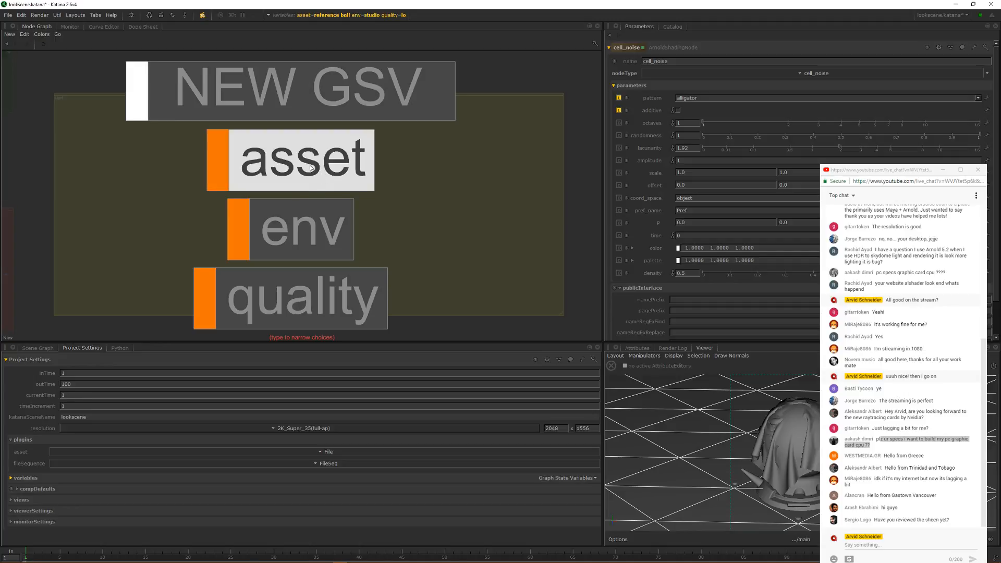
left_click(311, 167)
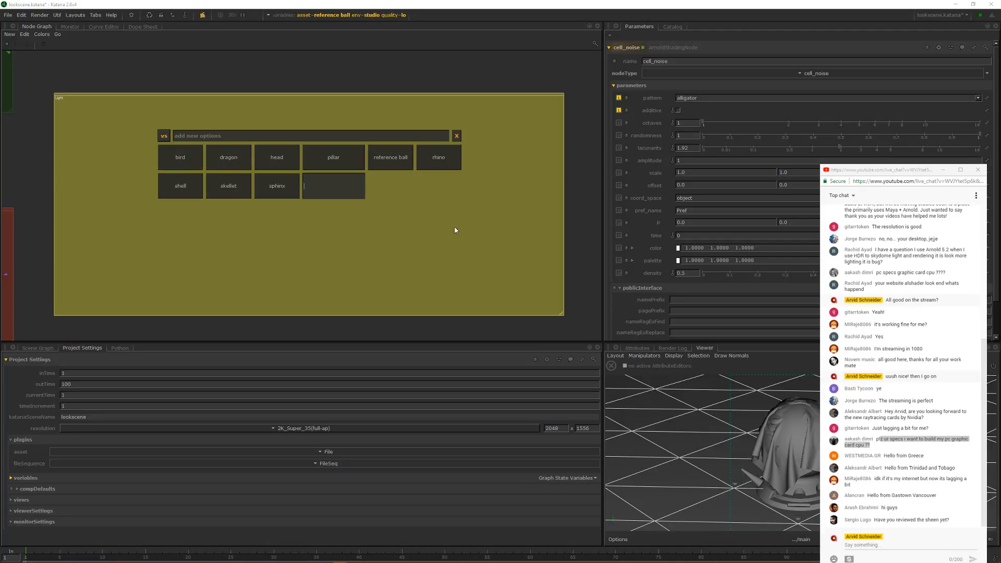
left_click(276, 156)
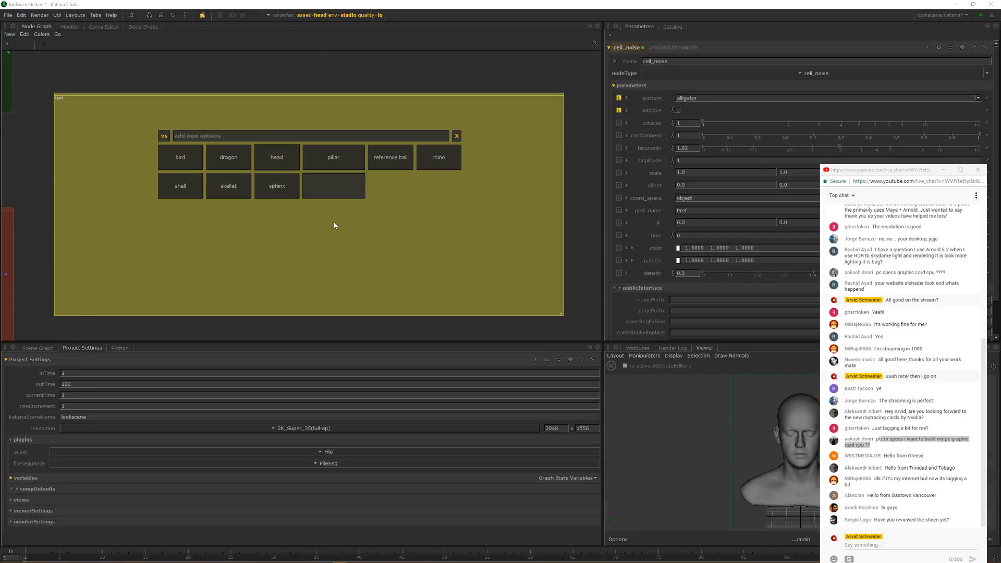
left_click(180, 158)
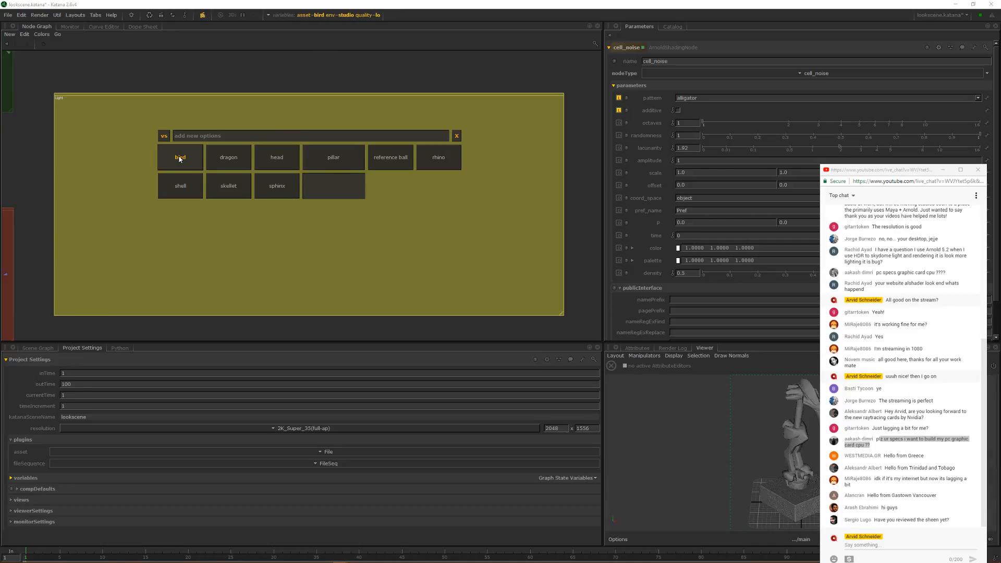
left_click(274, 158)
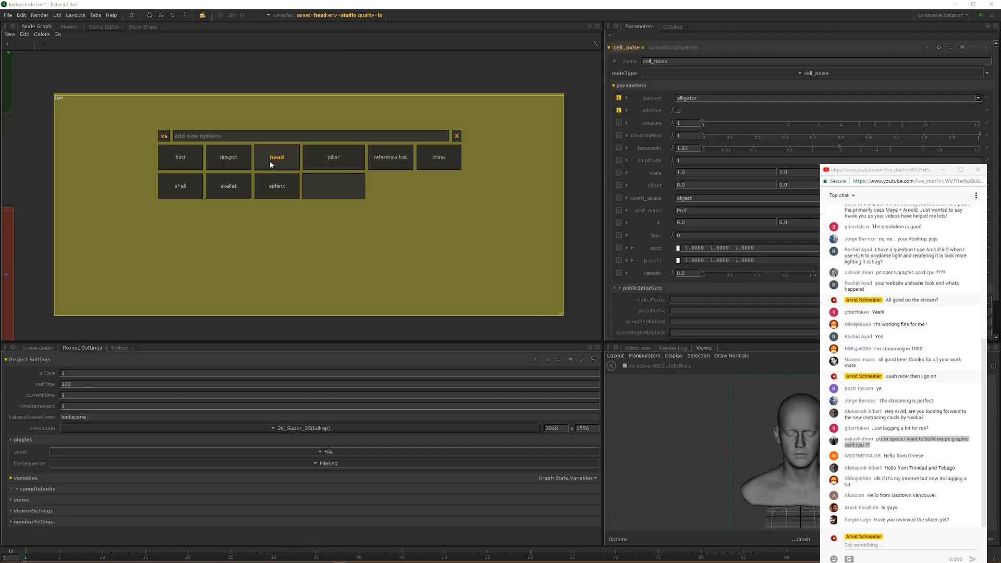
left_click(457, 136)
Step: Display the available options of the env variable and of the quality variable over the node graph
key("shift+v")
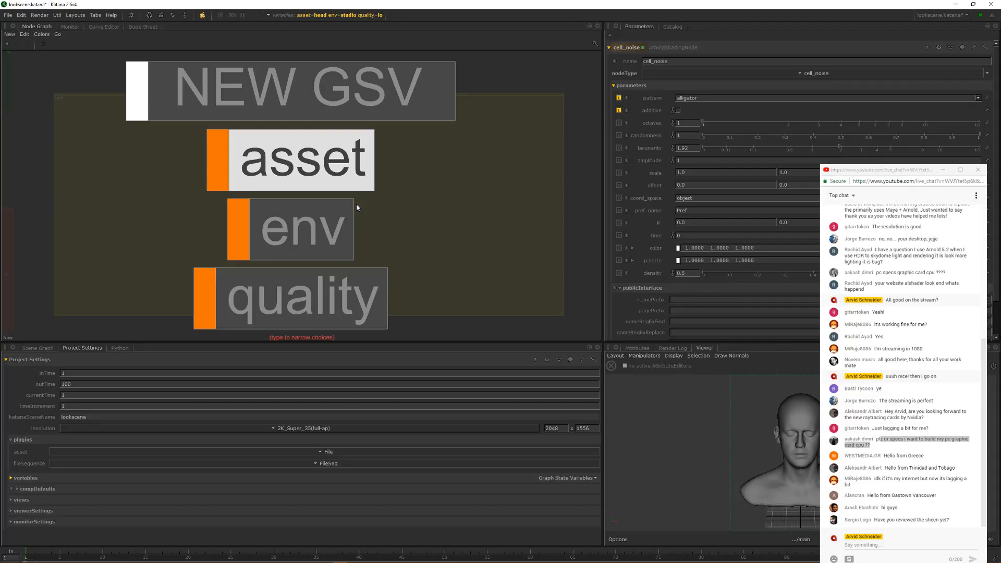
left_click(316, 225)
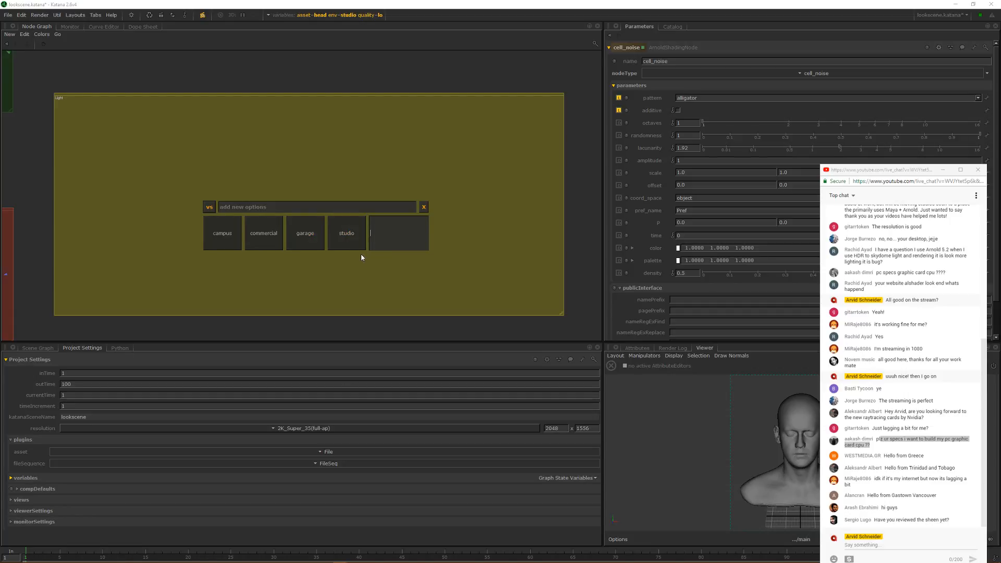
left_click(345, 276)
key("v")
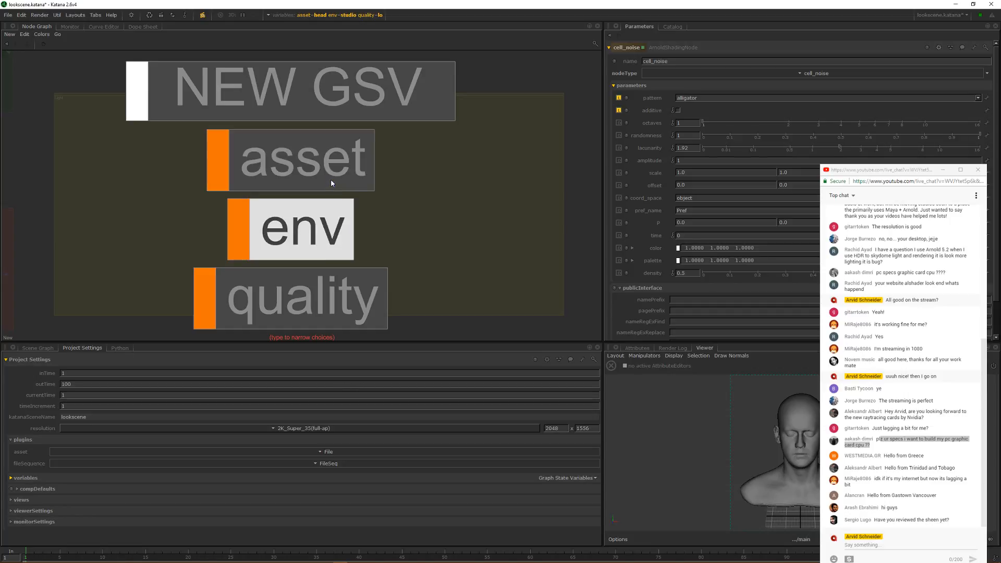
left_click(339, 295)
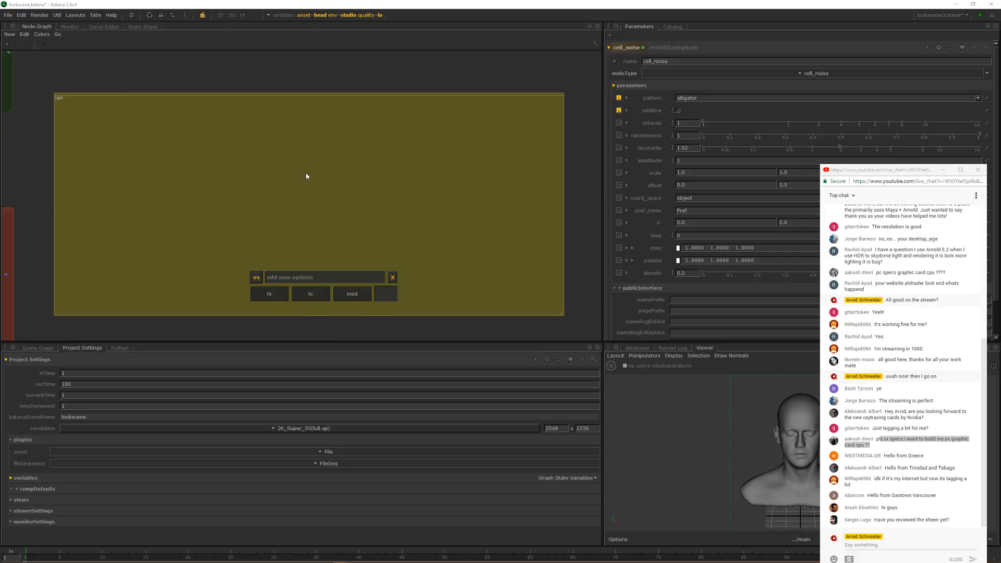
Step: Dismiss the quality options and replace the project settings with the Scene Graph
middle_click_drag(306, 174, 400, 176)
scroll(400, 177, "down", 5)
middle_click_drag(286, 146, 401, 189)
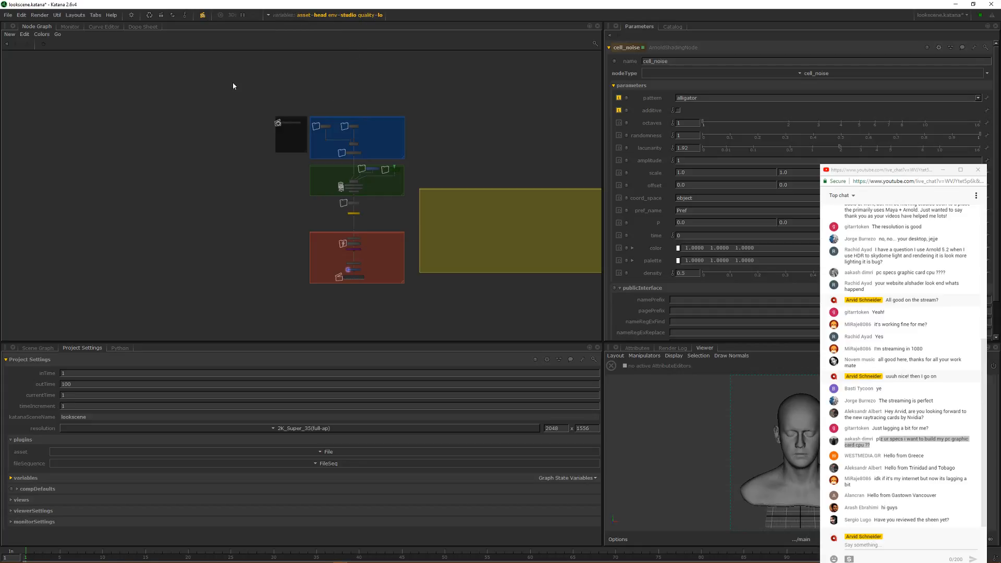
left_click(37, 348)
Step: Create a variable switch from the asset variable and place it beside AGS_Overrides in the Render section
scroll(442, 227, "up", 3)
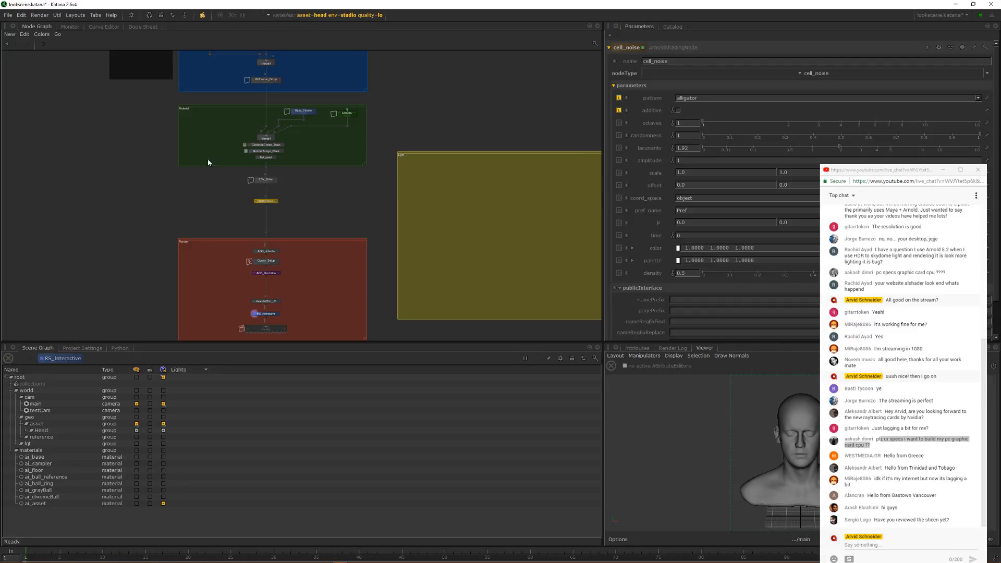
scroll(225, 187, "up", 6)
middle_click_drag(428, 209, 224, 136)
middle_click_drag(356, 279, 441, 81)
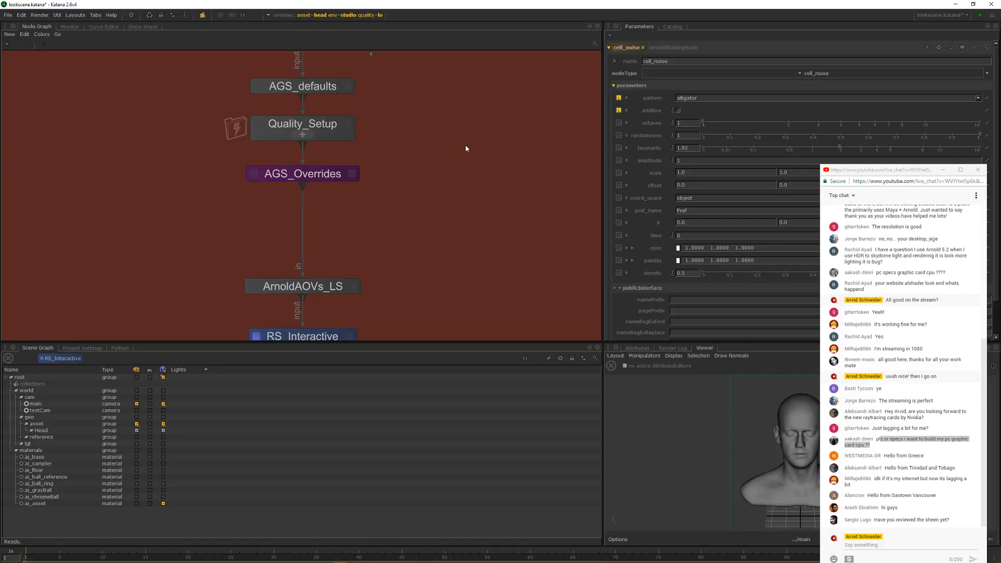
middle_click_drag(444, 169, 353, 171)
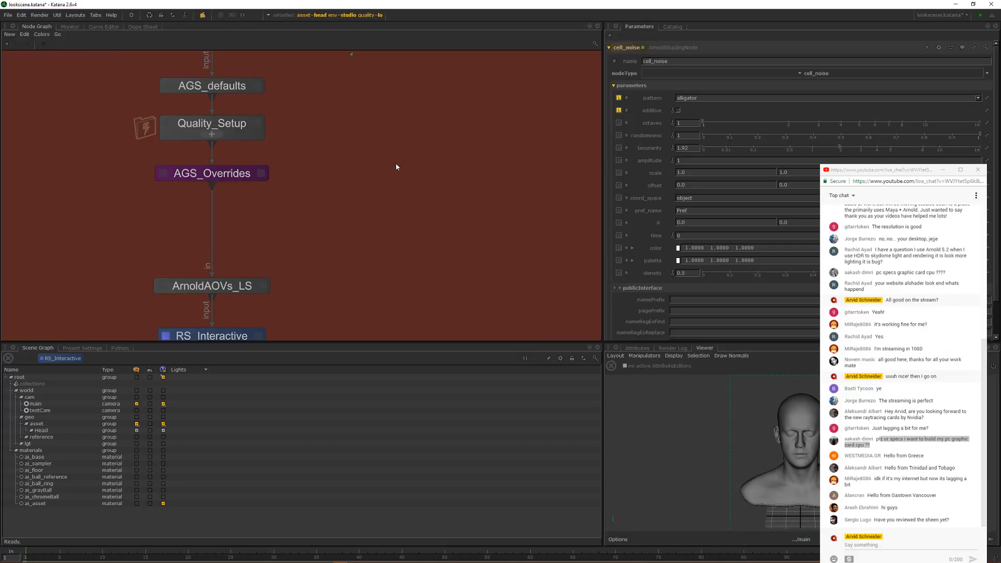
key("s")
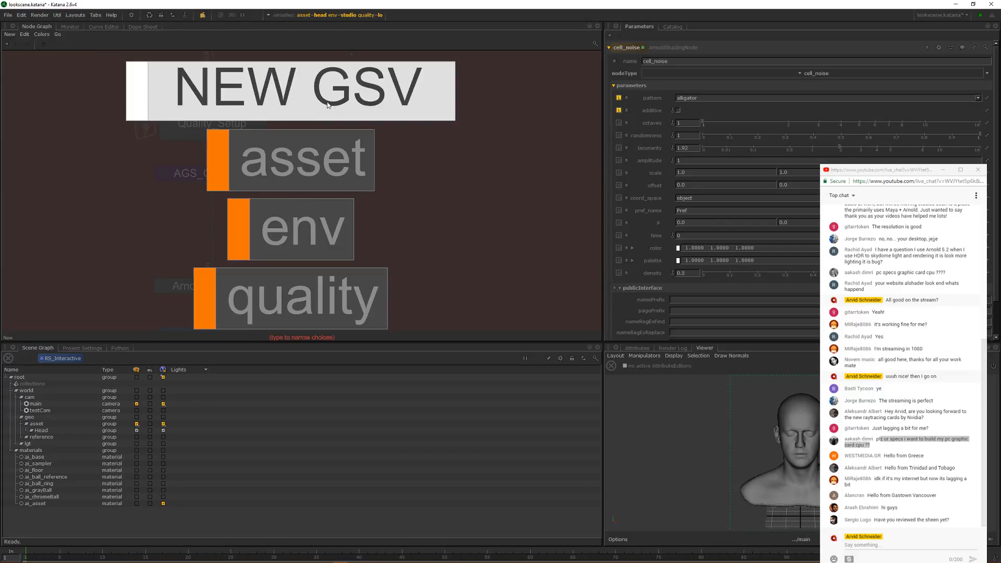
left_click(319, 172)
left_click(167, 137)
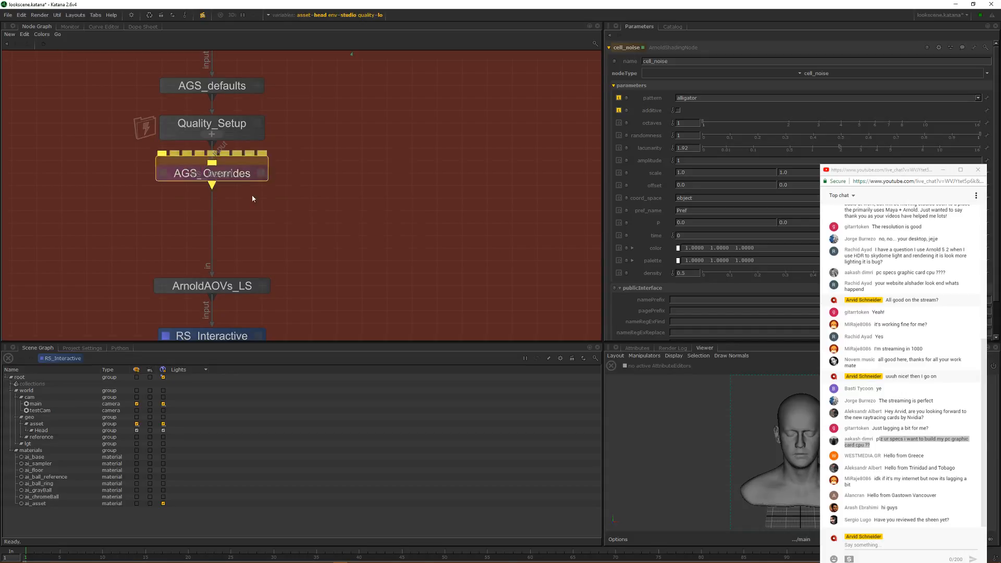
left_click(417, 233)
Step: Connect the AGS_Overrides output to the reference_ball input of vs_asset and reposition the switch node
scroll(417, 233, "up", 5)
scroll(418, 202, "down", 5)
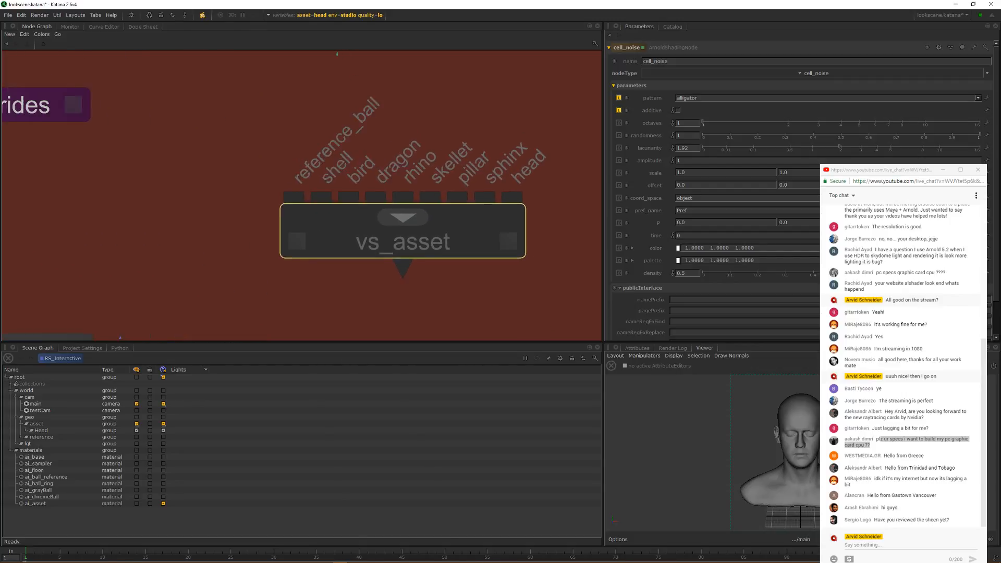
middle_click_drag(371, 223, 459, 206)
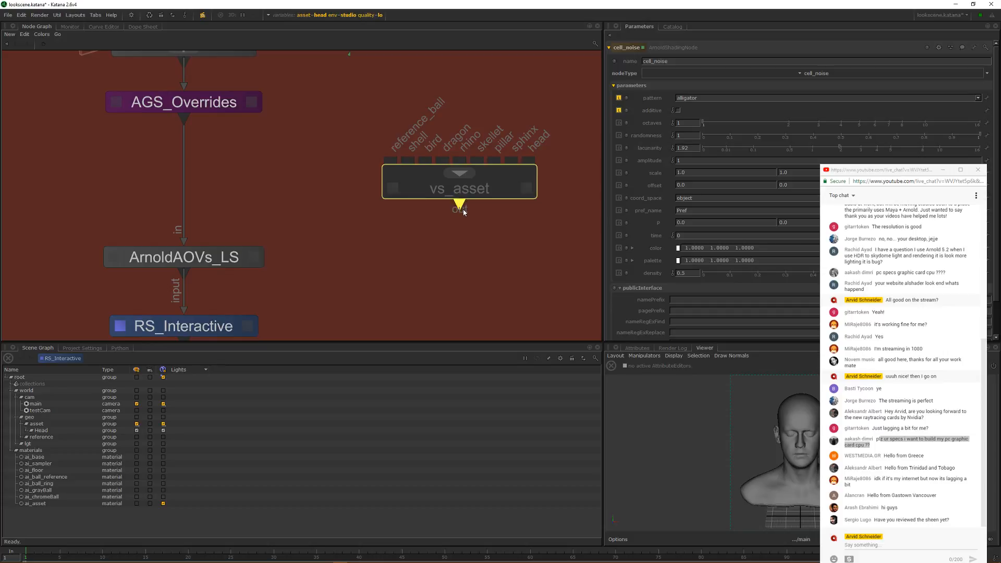
scroll(447, 221, "down", 2)
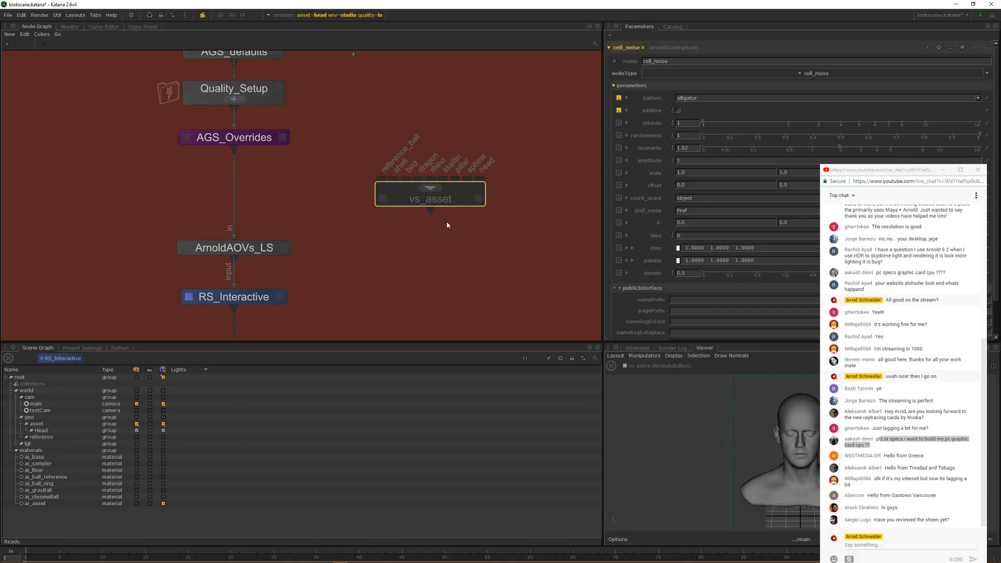
scroll(396, 170, "up", 2)
scroll(417, 157, "up", 3)
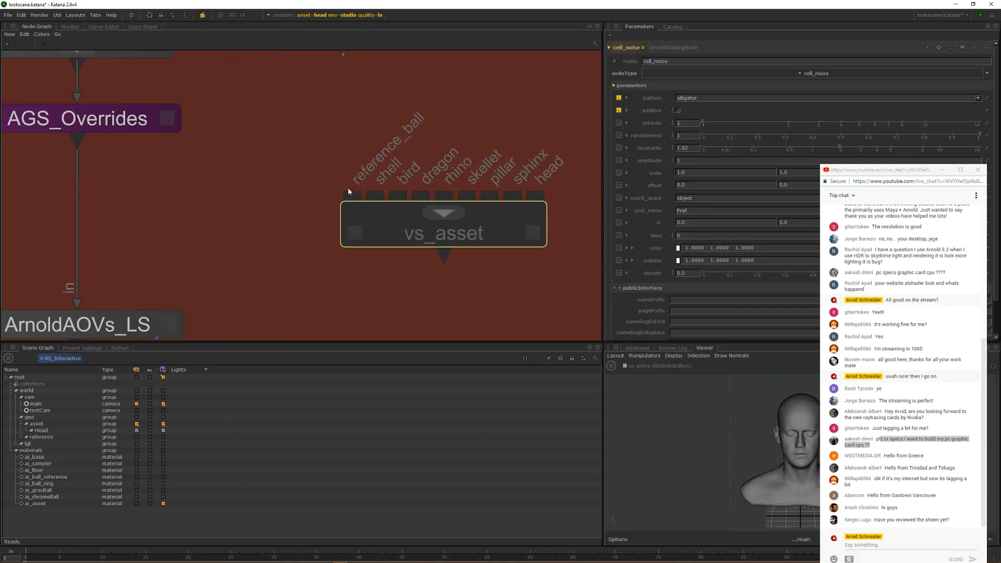
middle_click_drag(352, 195, 375, 240)
scroll(374, 229, "up", 1)
scroll(370, 142, "down", 4)
left_click_drag(208, 159, 367, 227)
scroll(480, 238, "down", 1)
middle_click_drag(489, 240, 451, 144)
left_click_drag(451, 144, 451, 210)
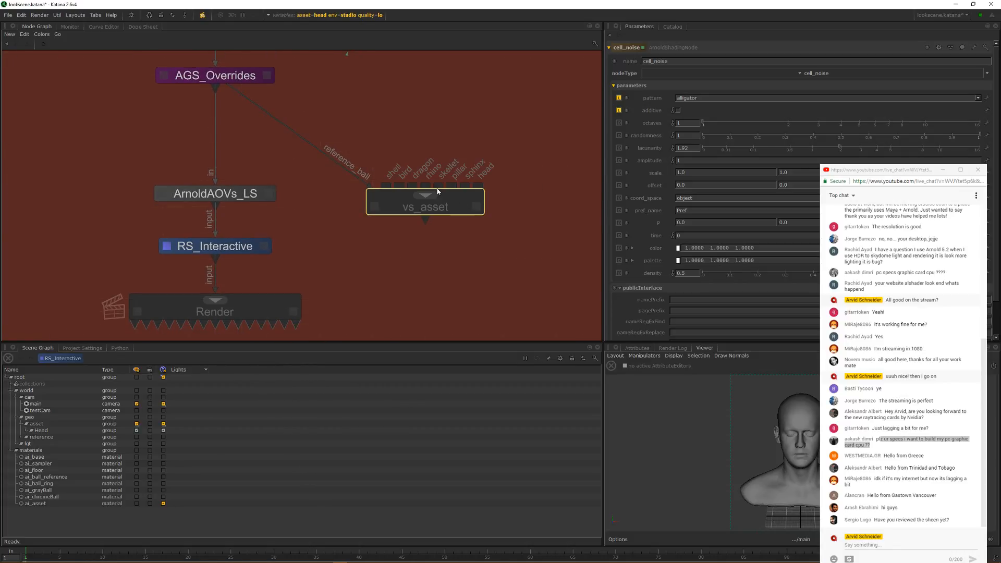
Step: Add a PrimitiveCreate node above vs_asset in the node graph
scroll(386, 162, "up", 2)
key("Tab")
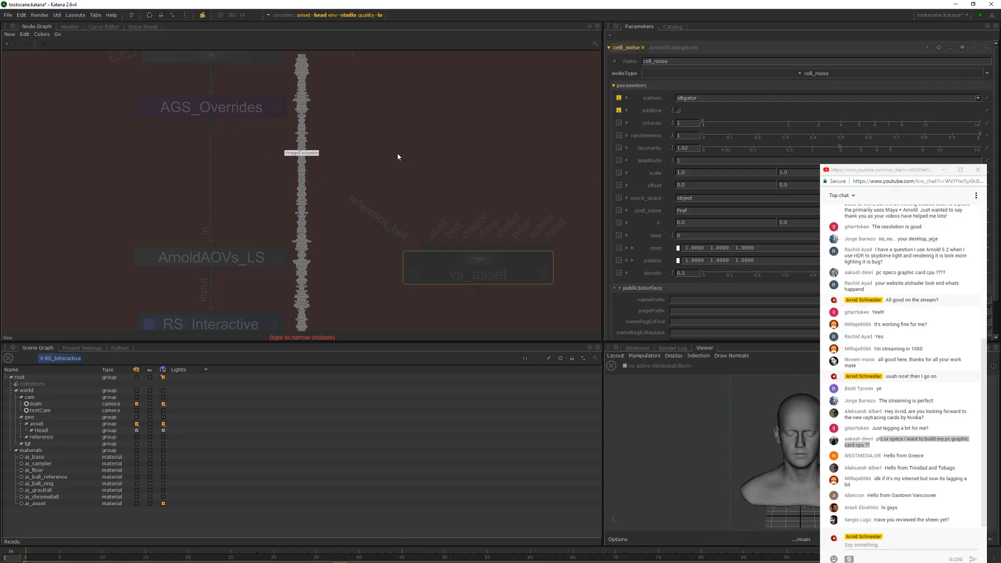
type("pc")
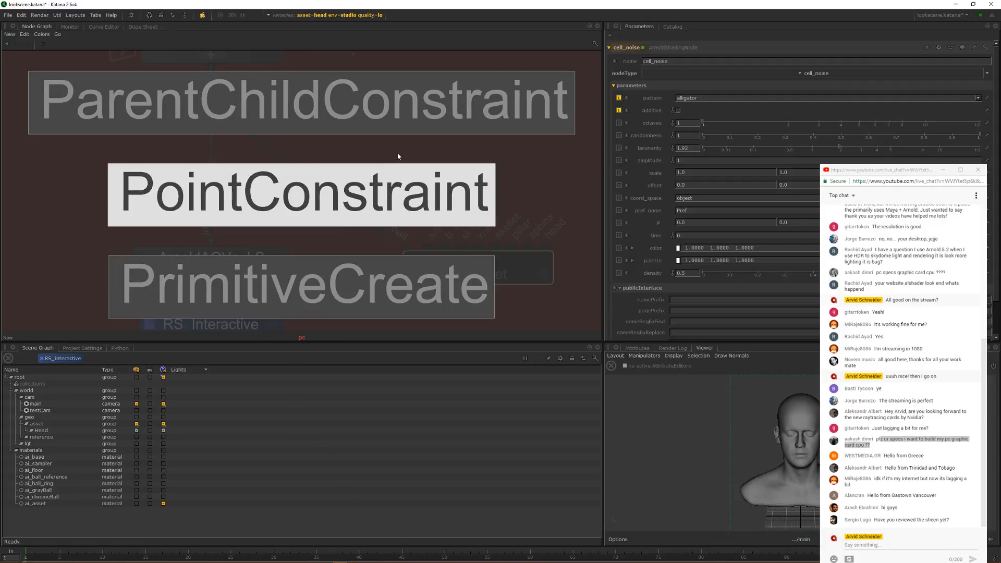
key("Down")
key("Return")
left_click(478, 125)
Step: Add a Merge node between the primitive node and vs_asset
key("Tab")
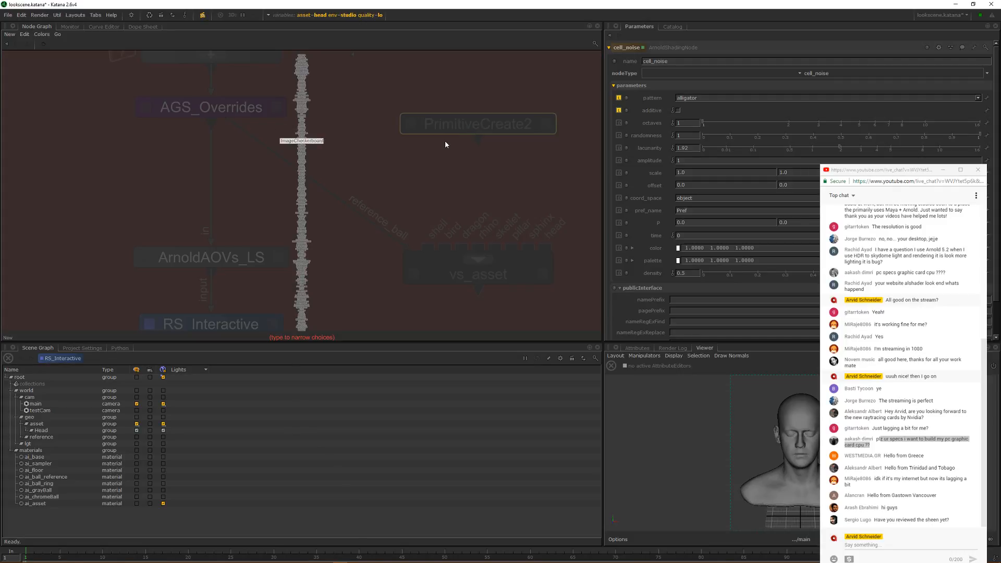
key("Escape")
key("Tab")
type("merge")
key("Return")
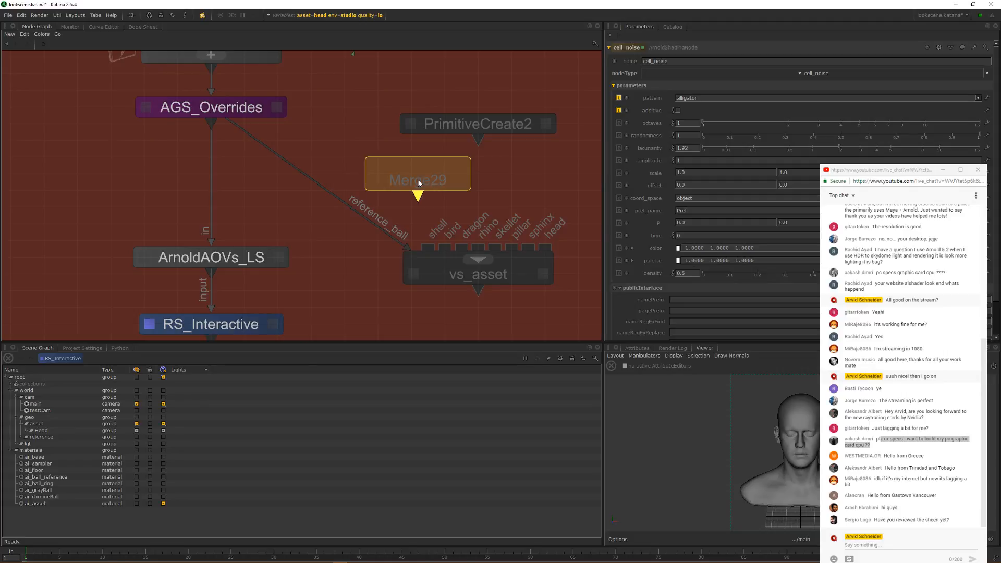
left_click(413, 176)
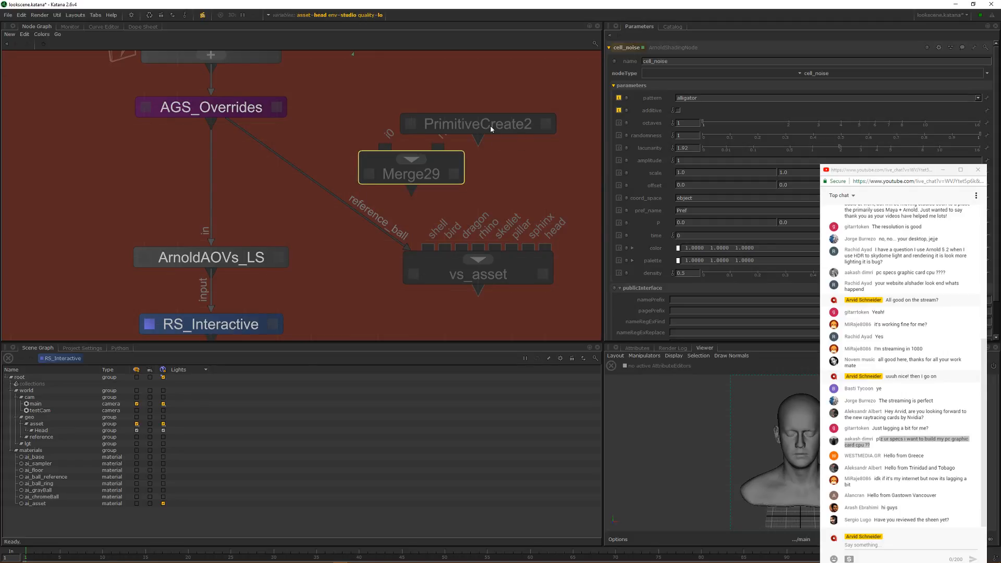
Step: Move the primitive node higher, then connect it to the Merge node's i1 input and AGS_Overrides to i0
left_click_drag(490, 127, 523, 77)
middle_click_drag(523, 77, 514, 127)
left_click(500, 143)
left_click(430, 199)
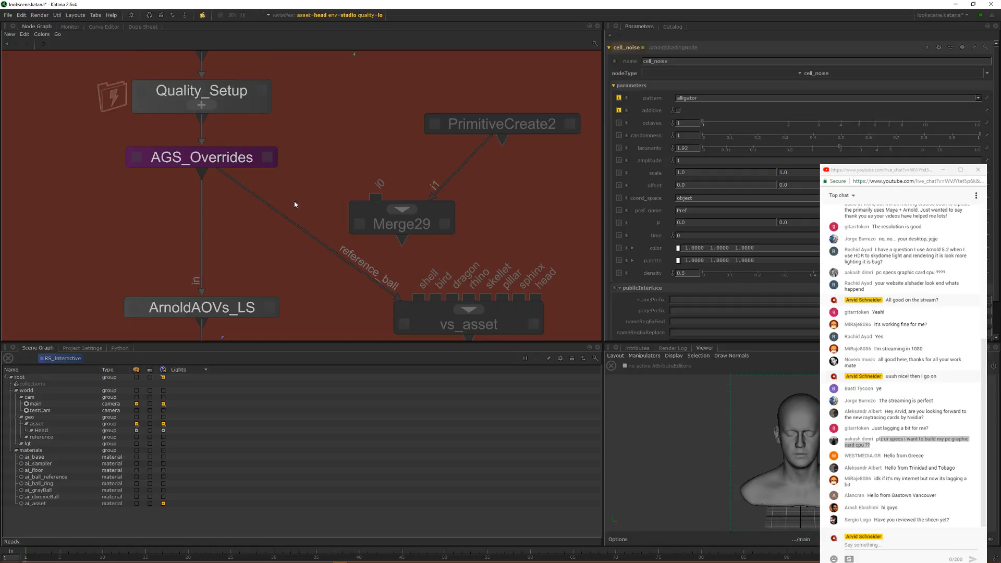
left_click(202, 172)
left_click(374, 198)
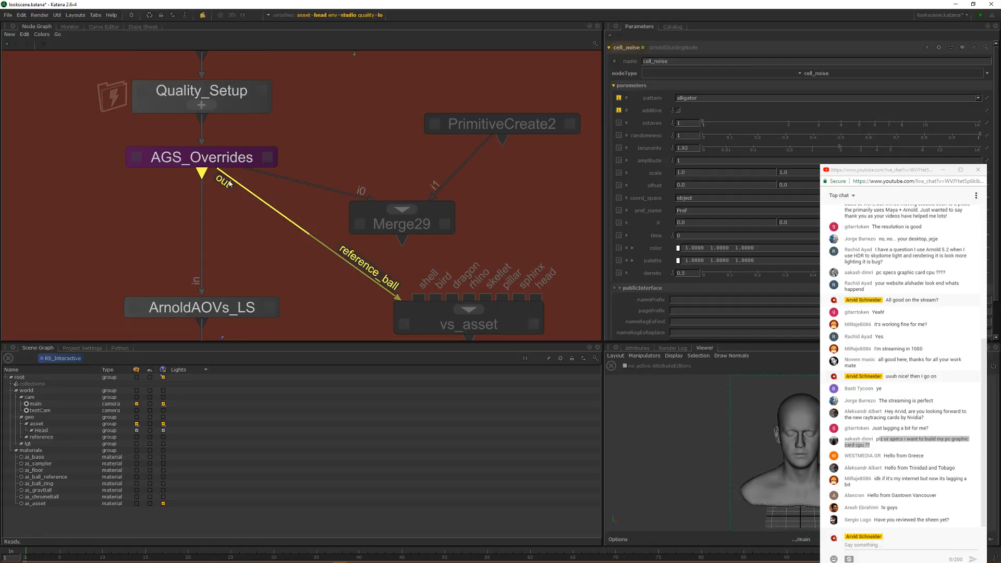
Step: Reroute the reference_ball input of vs_asset from AGS_Overrides to the Merge node's output and adjust the primitive node's position
left_click(230, 183)
left_click(401, 238)
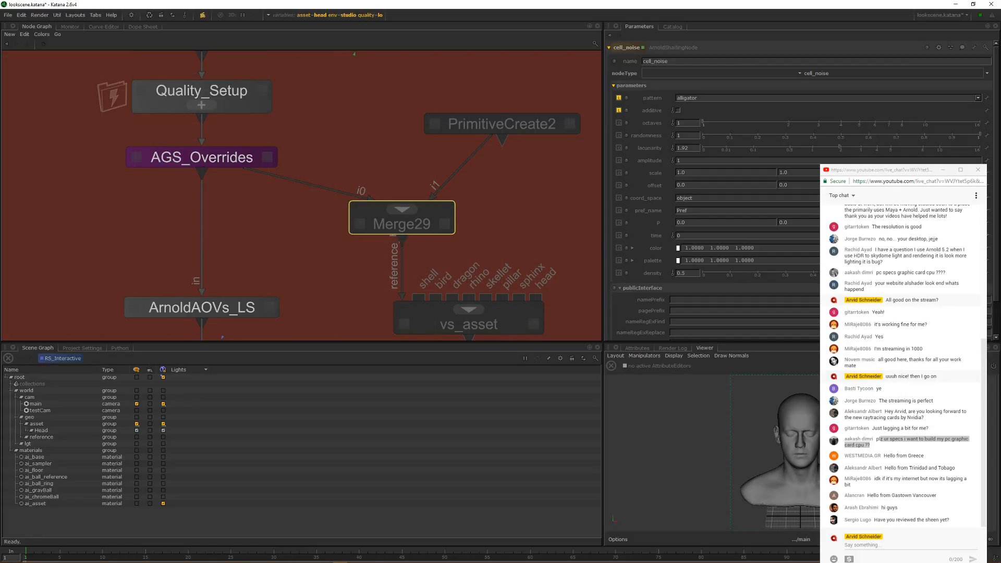
middle_click_drag(489, 159, 445, 116)
middle_click_drag(433, 201, 414, 257)
left_click_drag(468, 128, 468, 111)
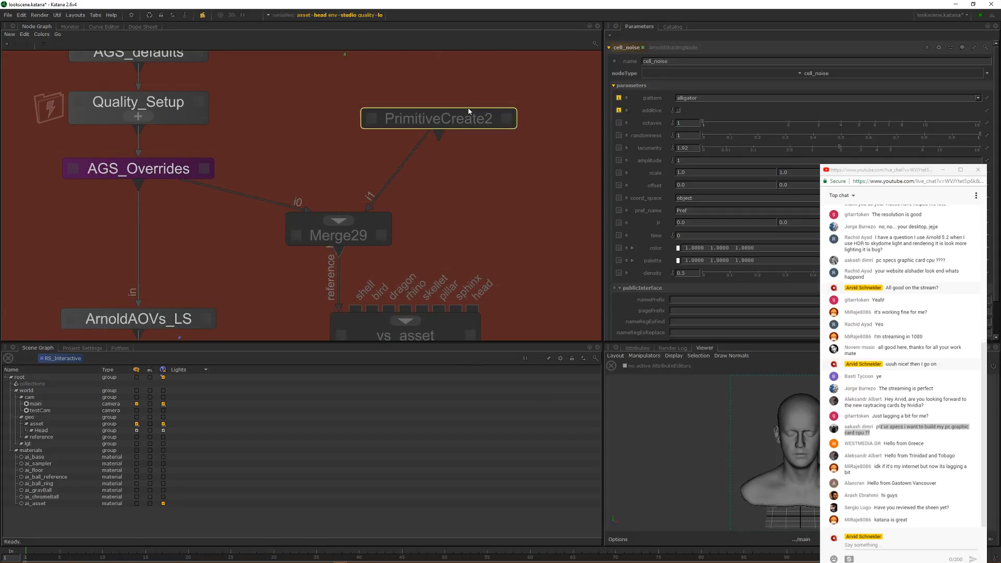
middle_click_drag(460, 191, 497, 155)
scroll(498, 155, "down", 5)
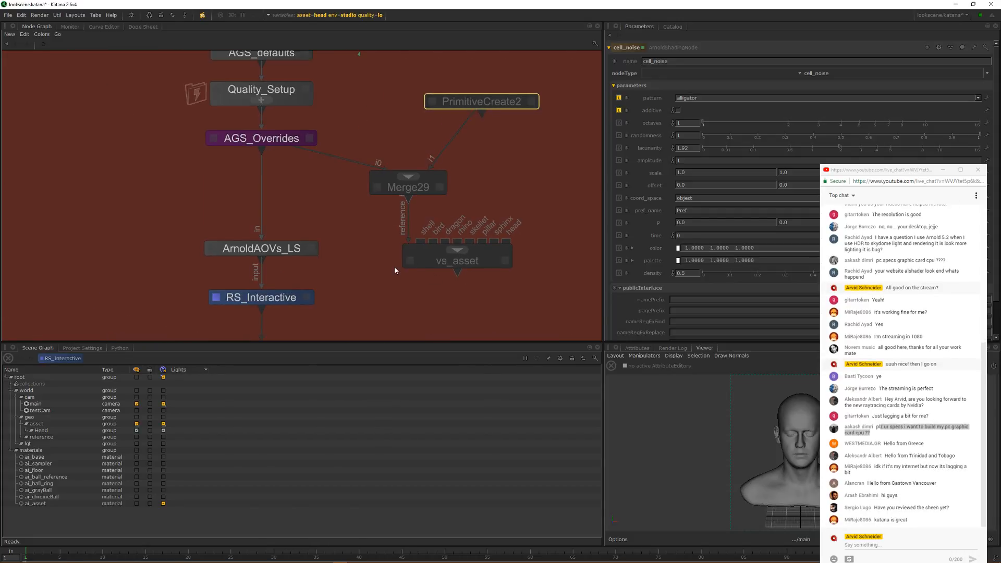
Step: Connect the vs_asset output to the input of ArnoldAOVs_LS
left_click_drag(207, 215, 323, 300)
middle_click_drag(324, 277, 329, 211)
left_click(350, 210)
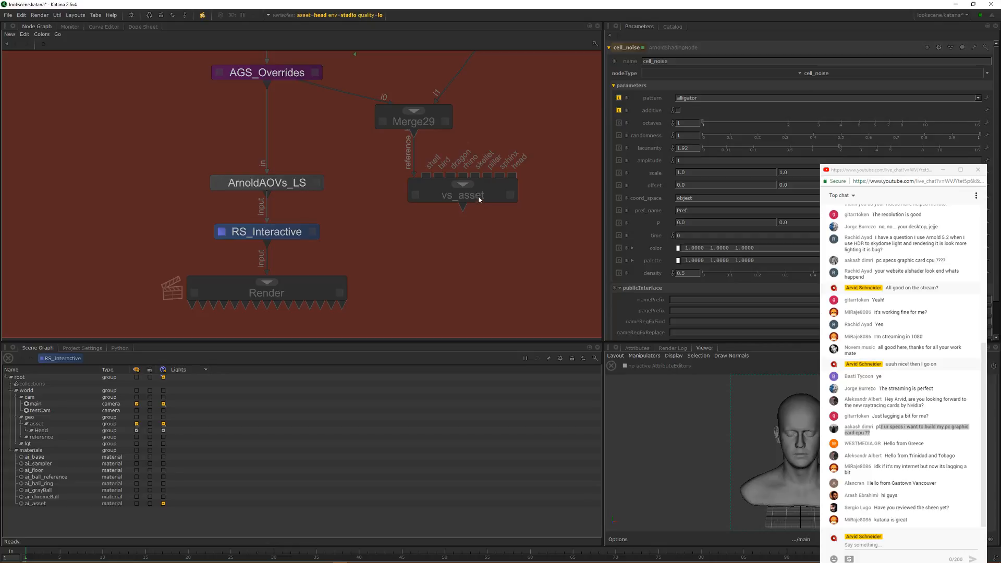
scroll(514, 128, "up", 1)
scroll(478, 227, "down", 5)
middle_click_drag(477, 227, 466, 205)
scroll(452, 229, "up", 5)
left_click(444, 220)
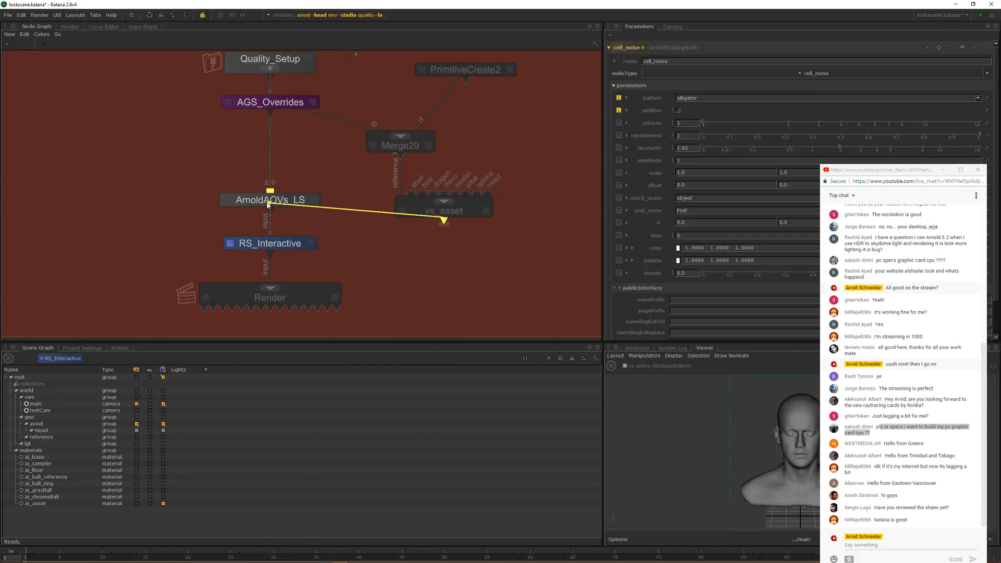
left_click(268, 205)
Step: Show the vs_asset switch's parameters, check its patterns, and inspect how it is wired in the node graph
middle_click_drag(474, 119, 504, 209)
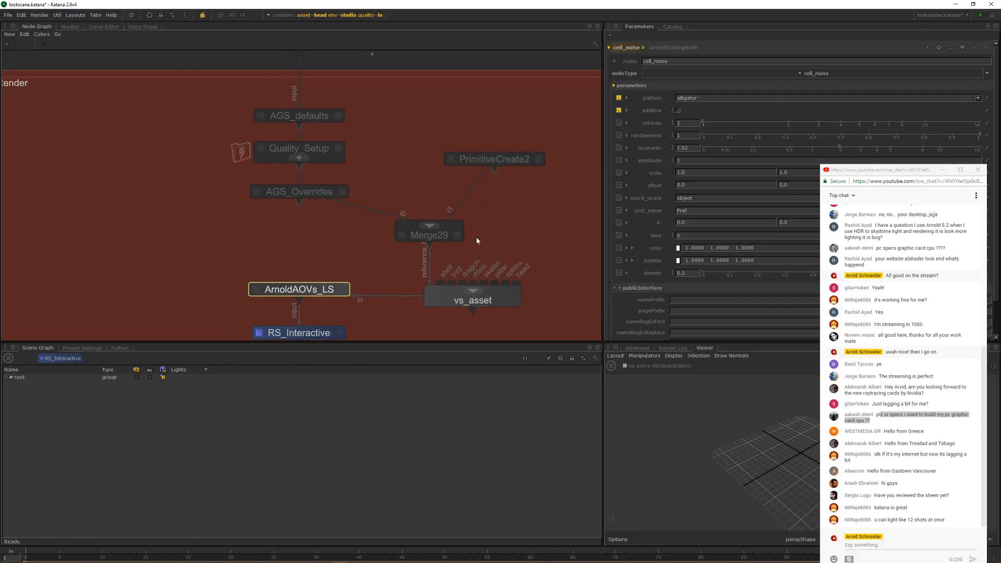
left_click(430, 277)
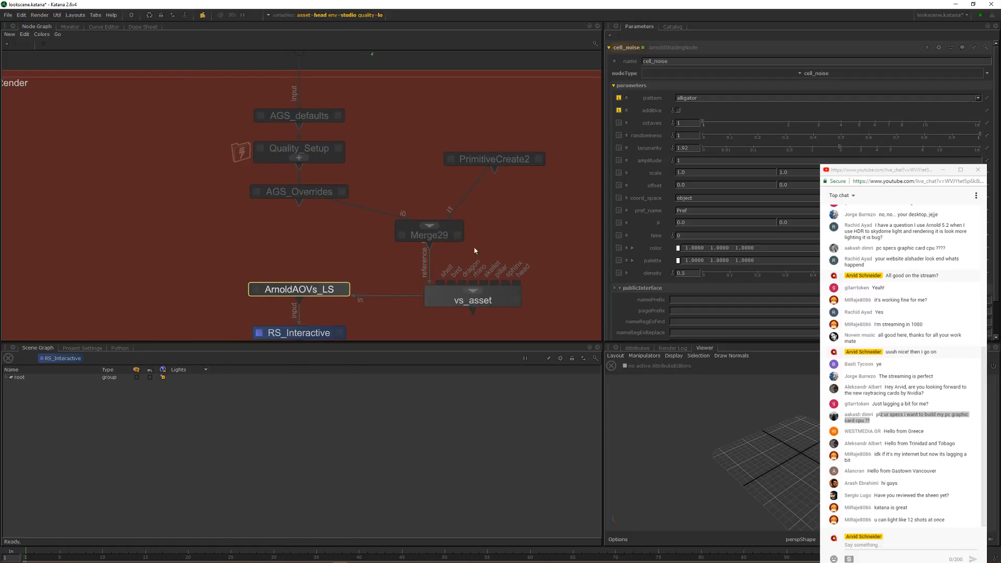
left_click(510, 296)
left_click(515, 300)
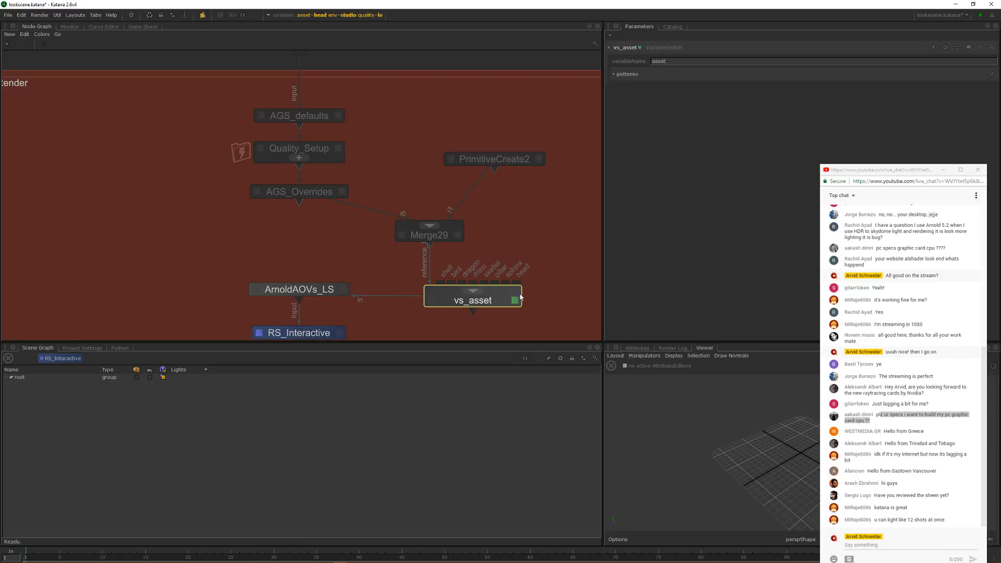
left_click(621, 73)
left_click(620, 74)
scroll(494, 249, "down", 5)
scroll(492, 245, "down", 1)
middle_click_drag(491, 245, 421, 186)
scroll(407, 172, "up", 8)
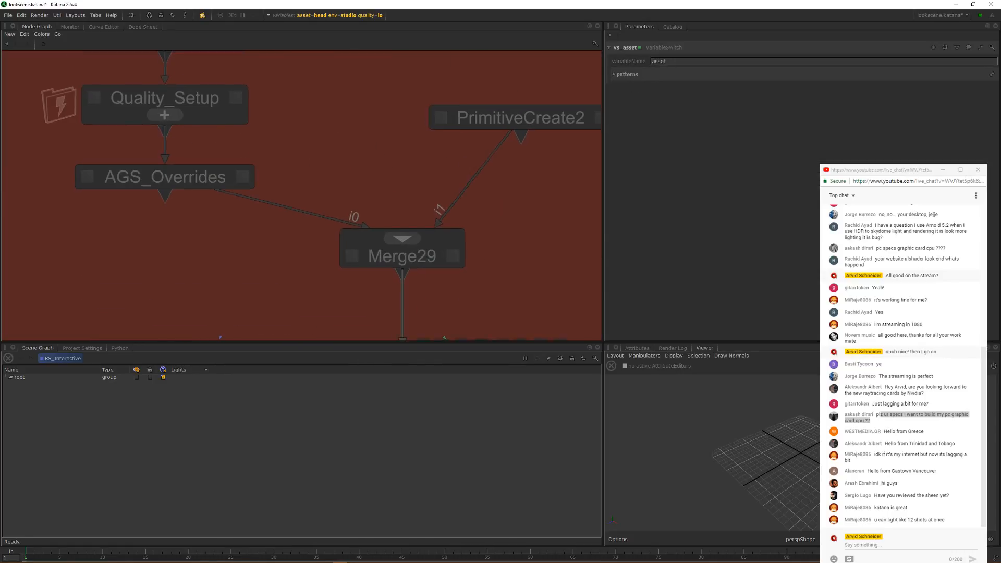
middle_click_drag(299, 334, 372, 184)
scroll(373, 184, "down", 1)
left_click(430, 289)
middle_click_drag(519, 198, 440, 218)
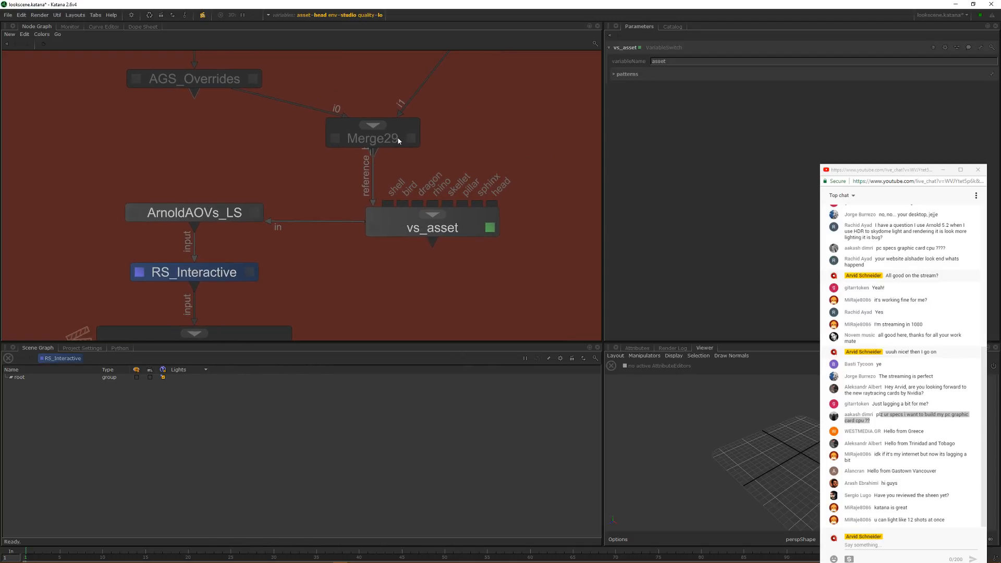
Step: Connect the AGS_Overrides output to the shell, bird, dragon, rhino, skellet, pillar, sphinx and head inputs of vs_asset
middle_click_drag(400, 137, 367, 199)
scroll(367, 198, "down", 3)
left_click(239, 172)
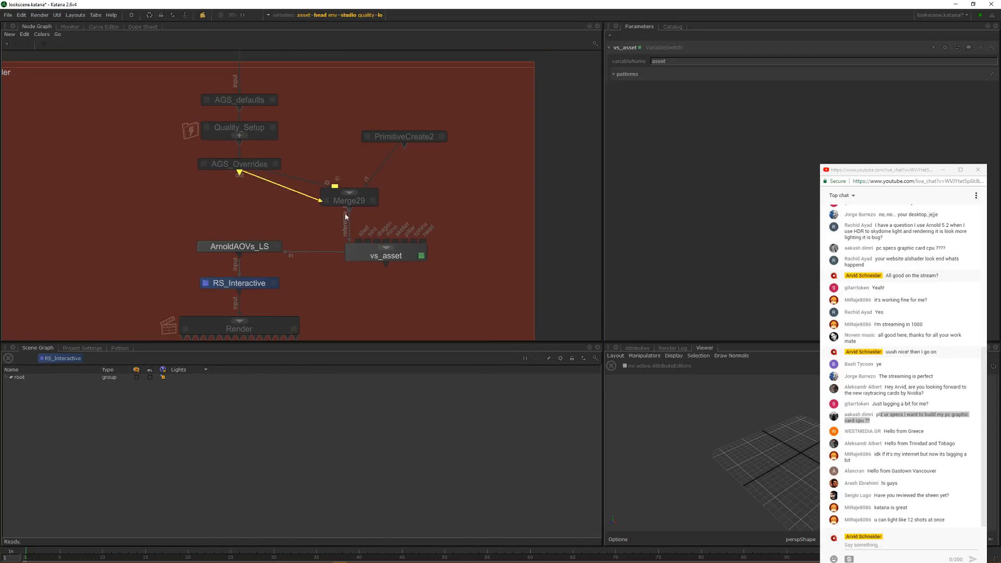
left_click(368, 252)
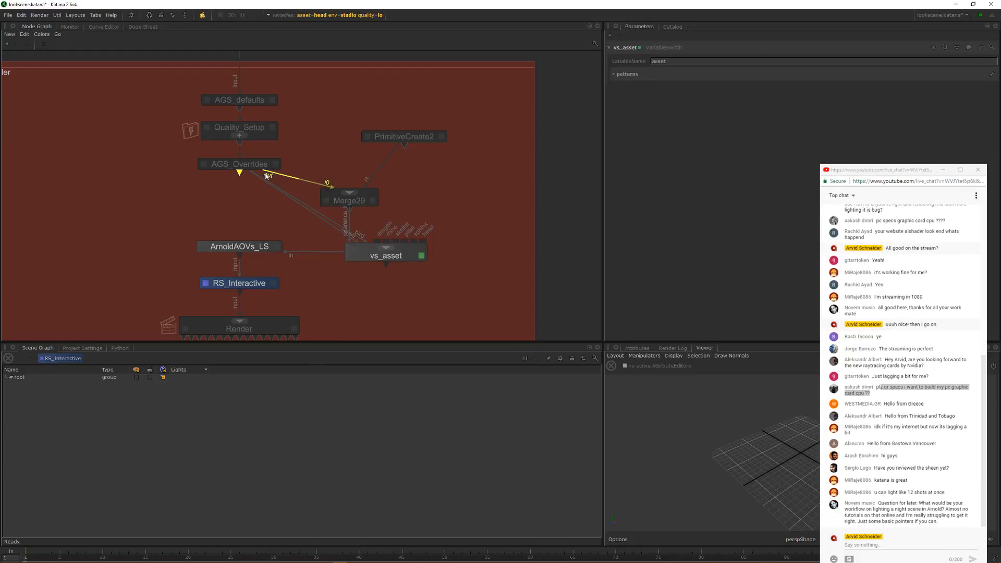
key("grave")
left_click(374, 245)
key("grave")
left_click(387, 254)
key("grave")
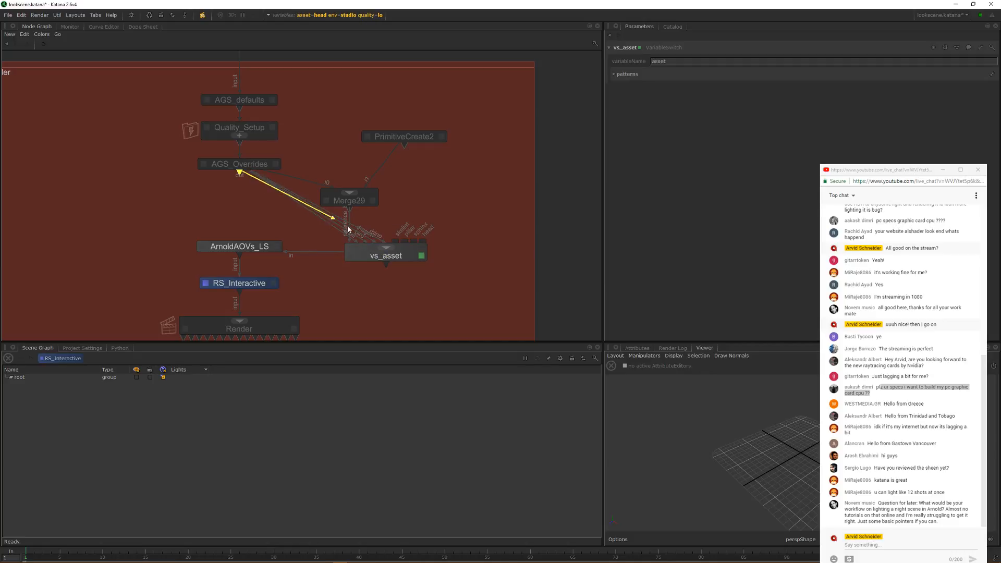
left_click(399, 243)
key("grave")
left_click(406, 255)
key("grave")
key("Escape")
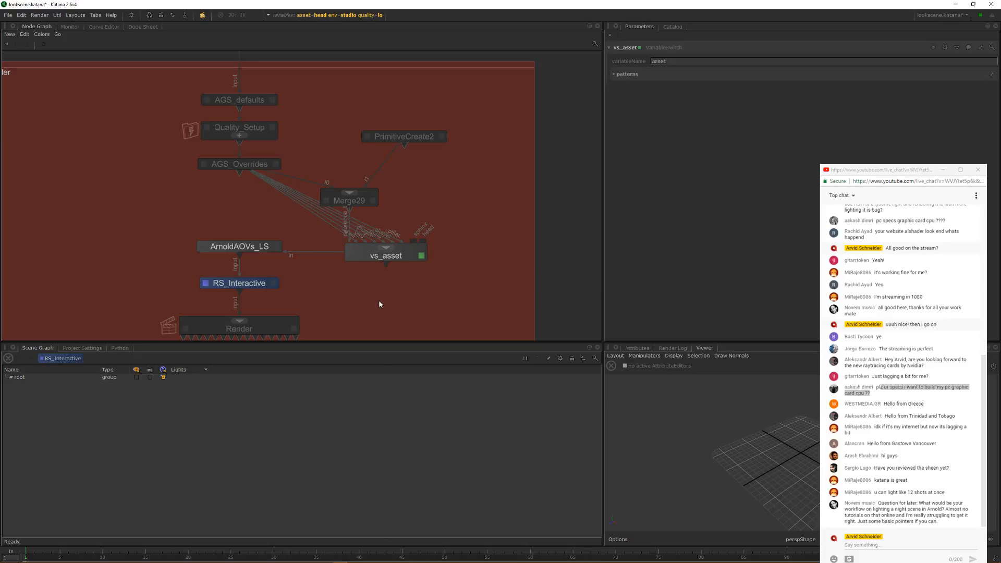
key("grave")
left_click(409, 255)
key("grave")
left_click(420, 244)
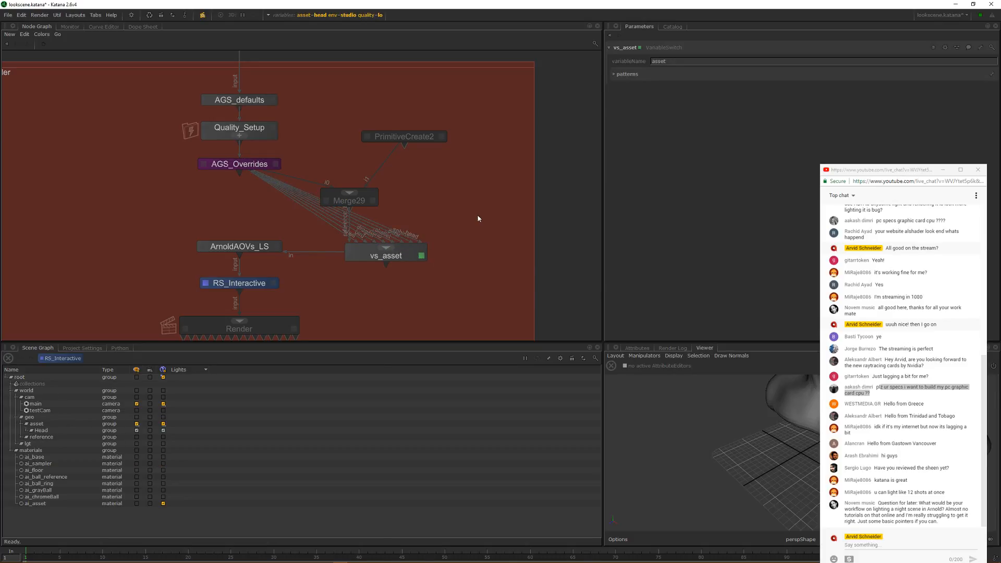
Step: Set the 3D view to look through the main camera
left_click(799, 537)
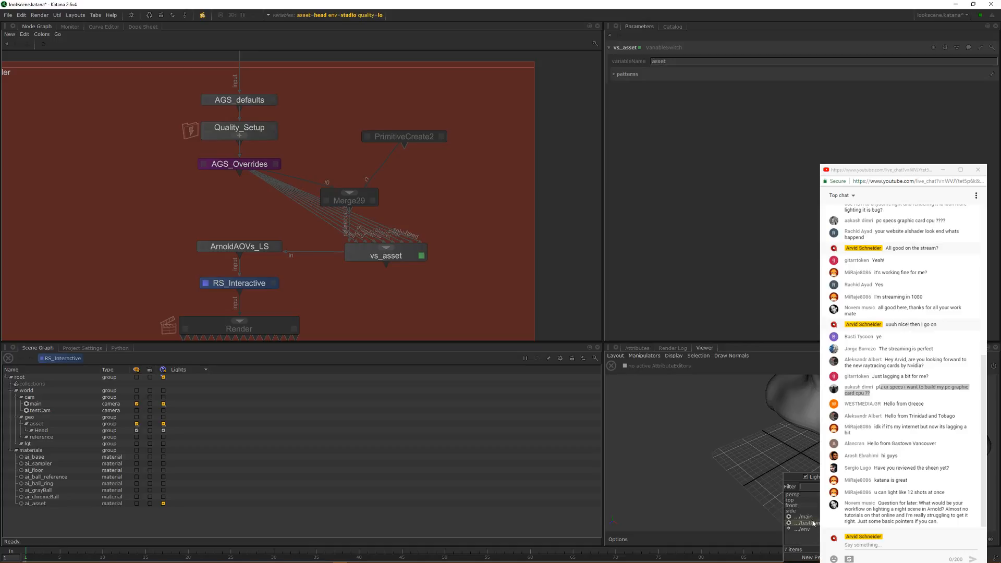
left_click(806, 517)
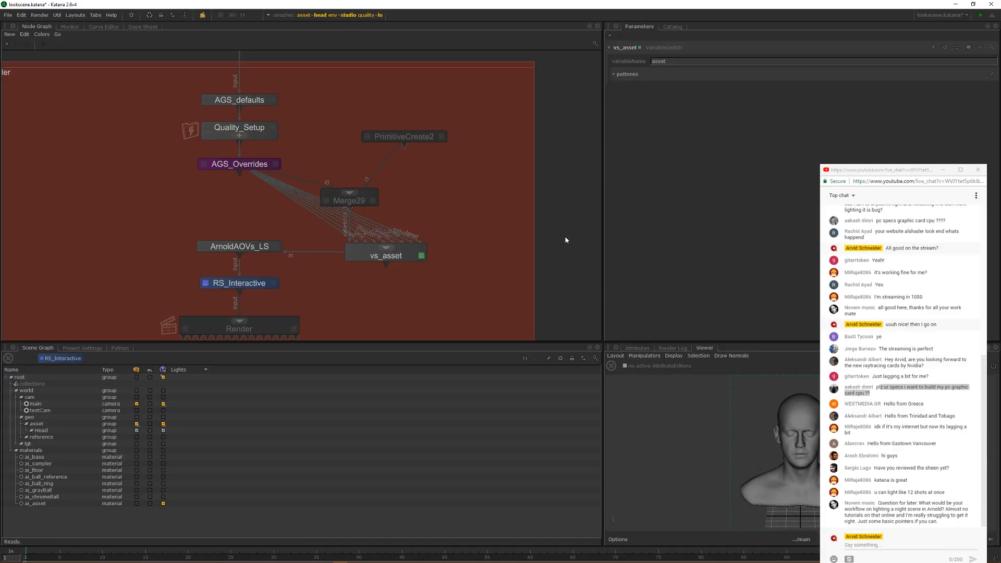
Step: Place vs_asset between AGS_Overrides and ArnoldAOVs_LS, with the Merge and primitive nodes to the left of that chain
scroll(428, 189, "down", 3)
left_click_drag(410, 156, 458, 114)
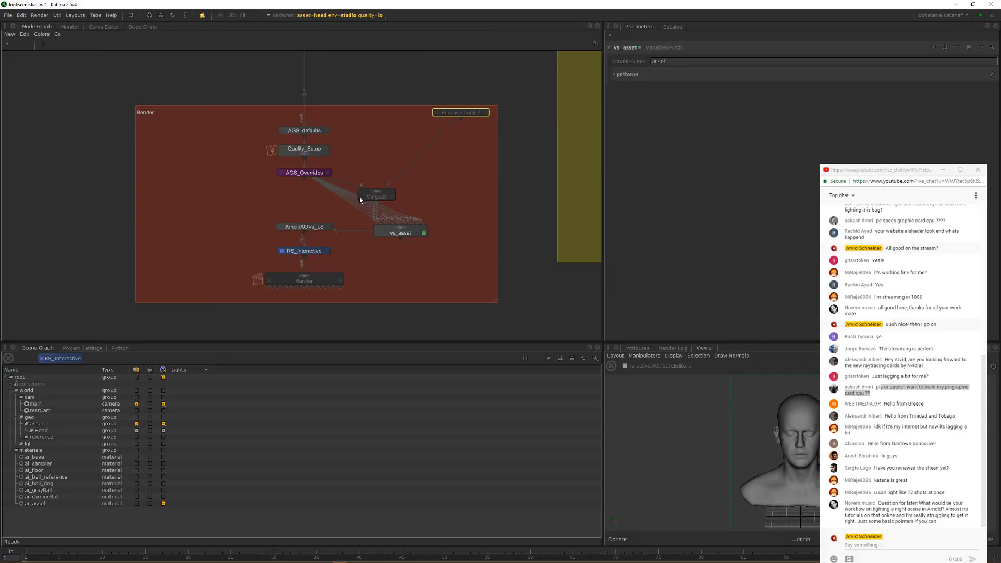
left_click_drag(360, 200, 396, 170)
left_click_drag(384, 233, 287, 209)
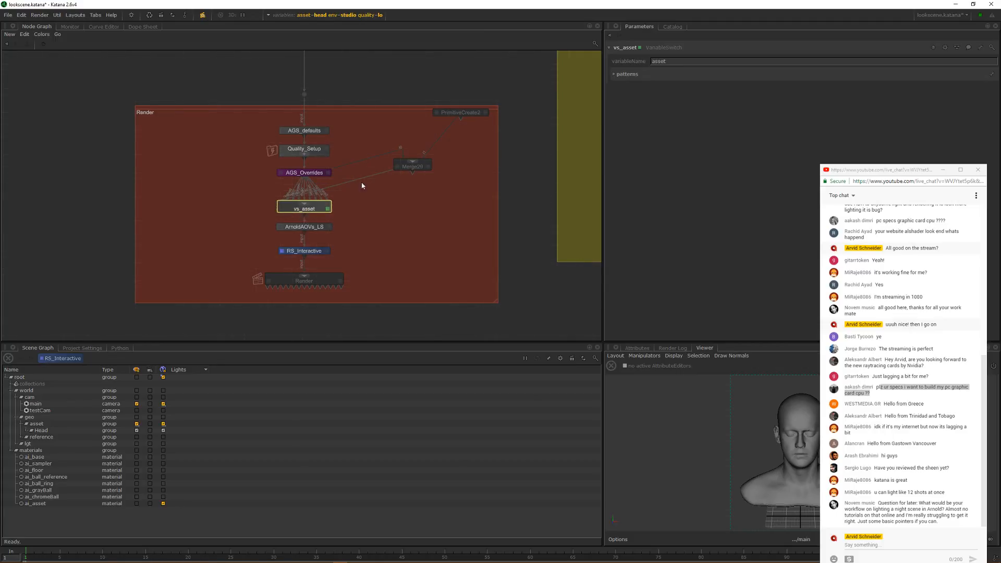
left_click_drag(412, 166, 232, 190)
left_click_drag(436, 113, 196, 154)
scroll(212, 154, "up", 3)
scroll(402, 267, "down", 2)
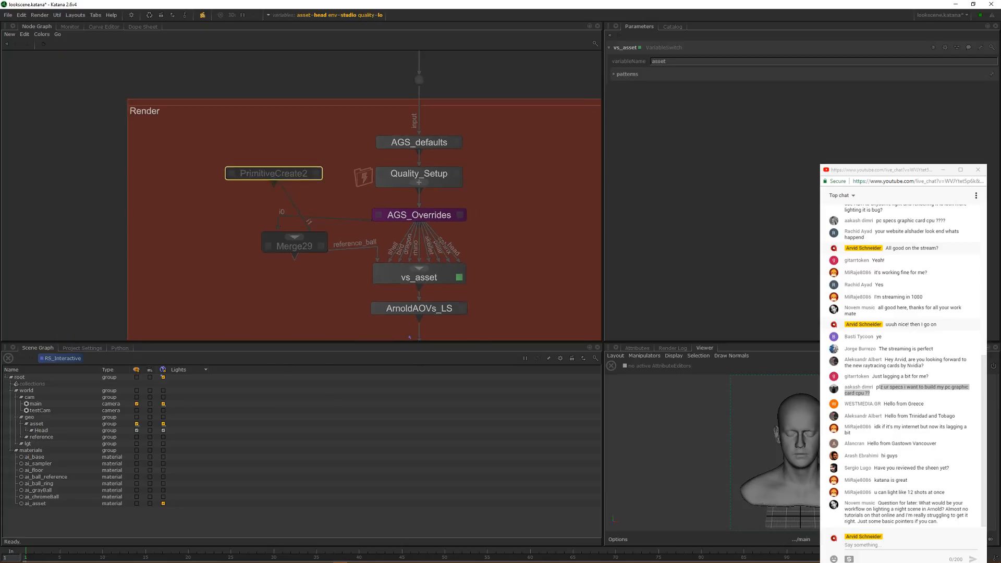
Step: Switch the asset graph state variable to reference ball
scroll(393, 276, "up", 1)
middle_click_drag(393, 276, 370, 251)
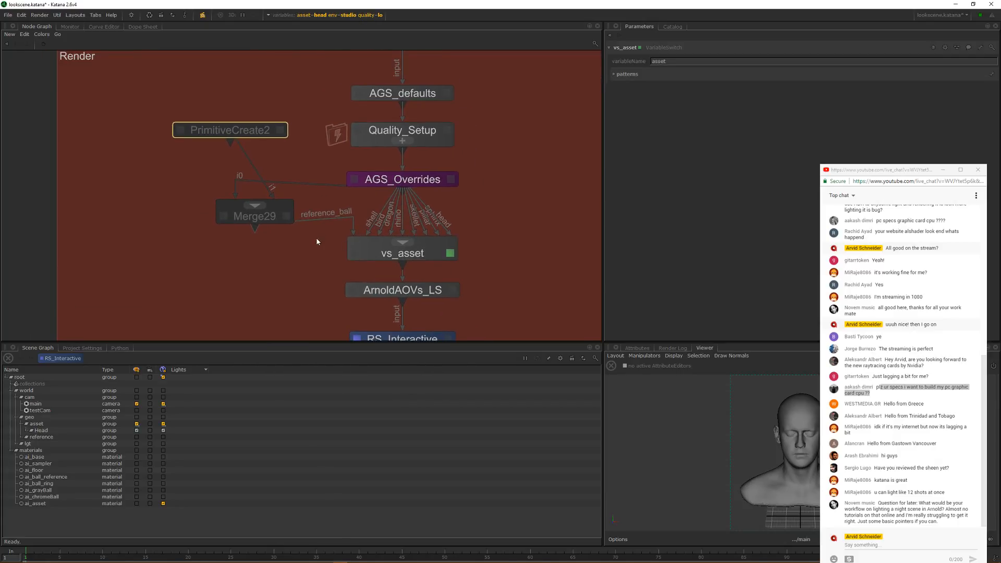
key("v")
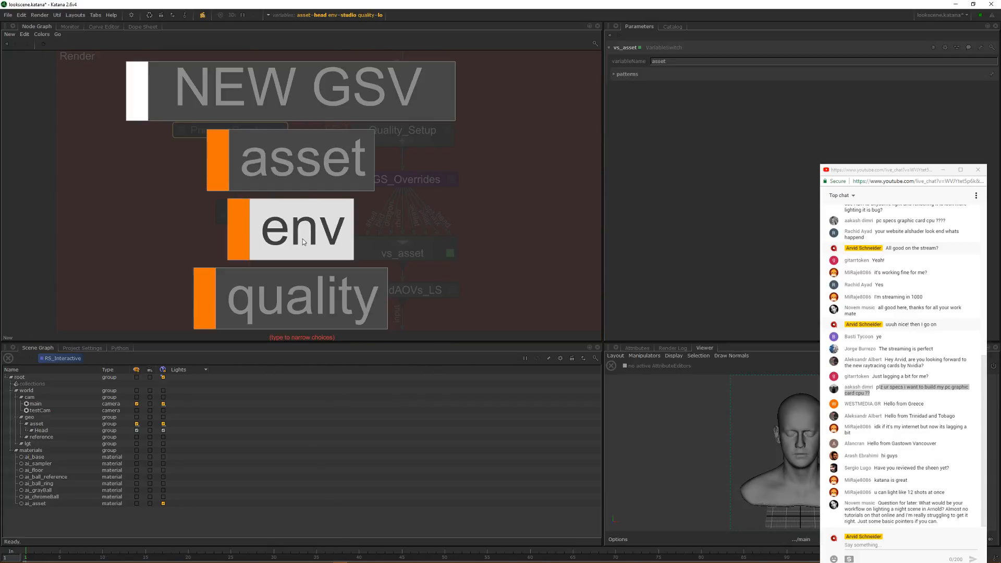
left_click(298, 159)
left_click(383, 150)
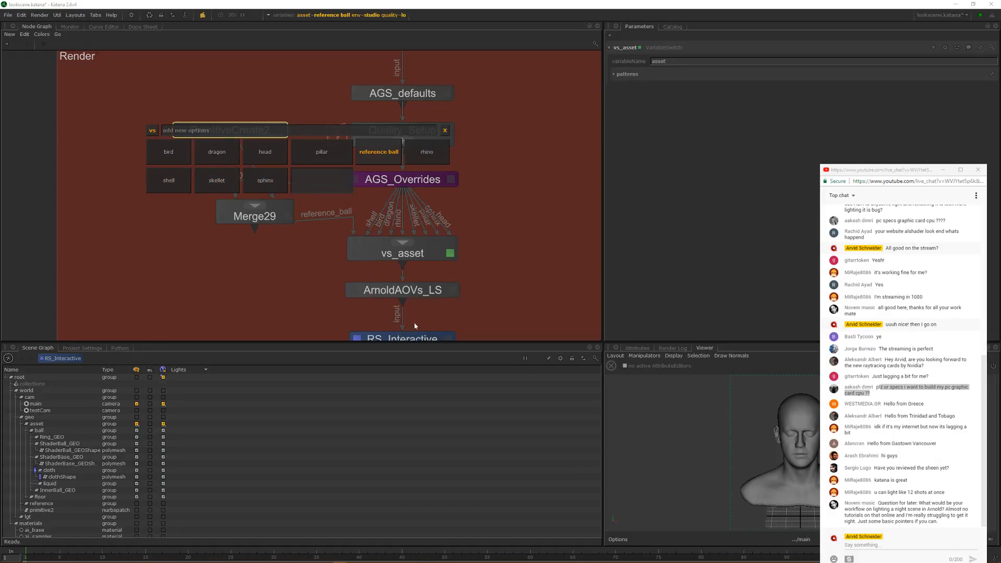
left_click(385, 221)
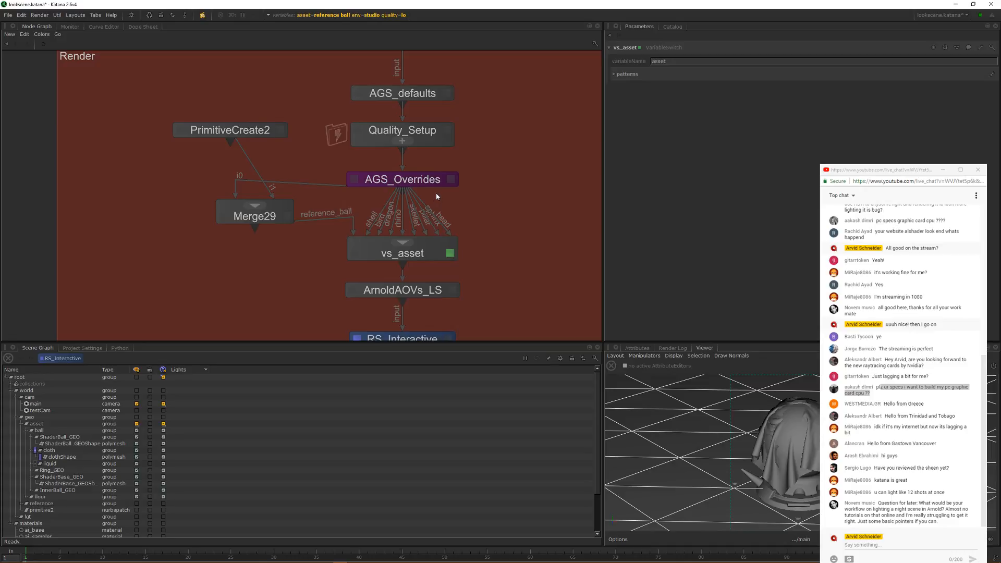
Step: Create a new graph state variable named setting
middle_click_drag(481, 194, 308, 150)
scroll(459, 170, "down", 1)
key("v")
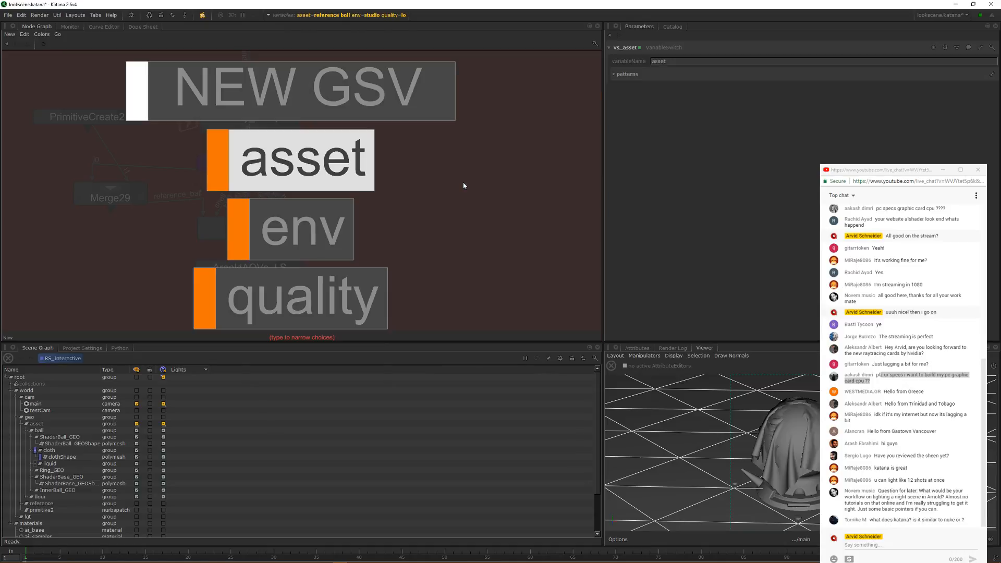
left_click(346, 94)
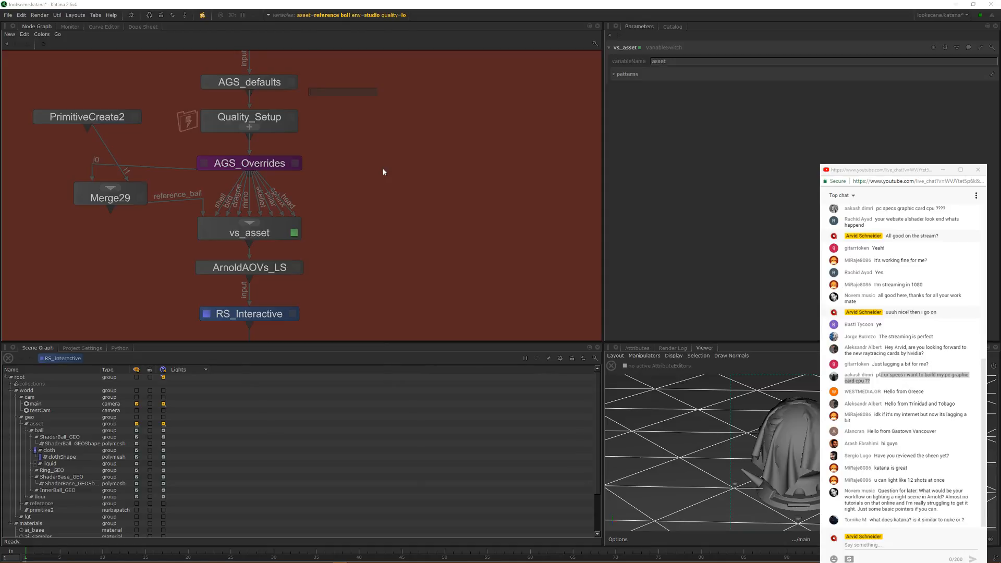
type("selting")
key("Return")
middle_click_drag(454, 175, 489, 173)
key("s")
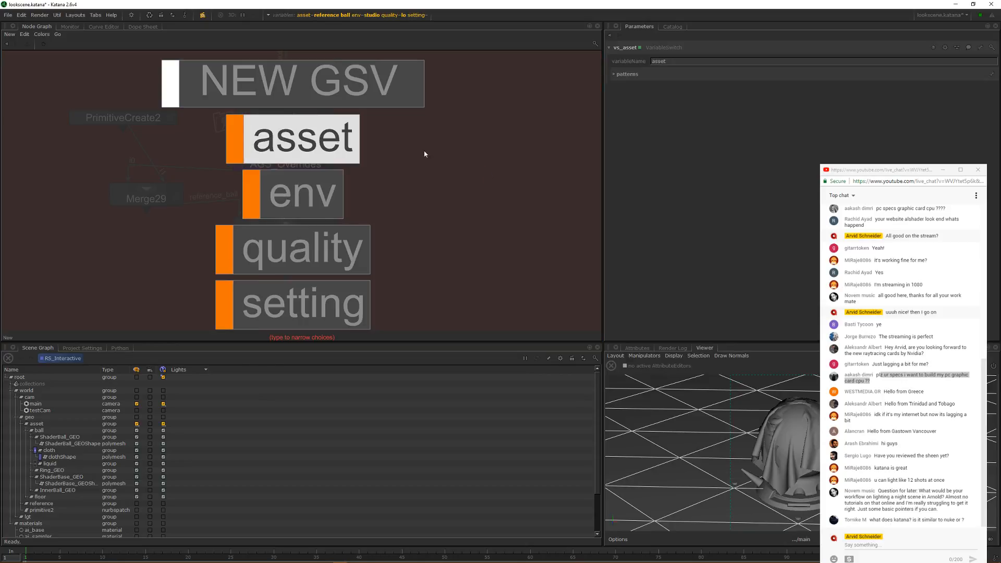
left_click(324, 300)
key("Escape")
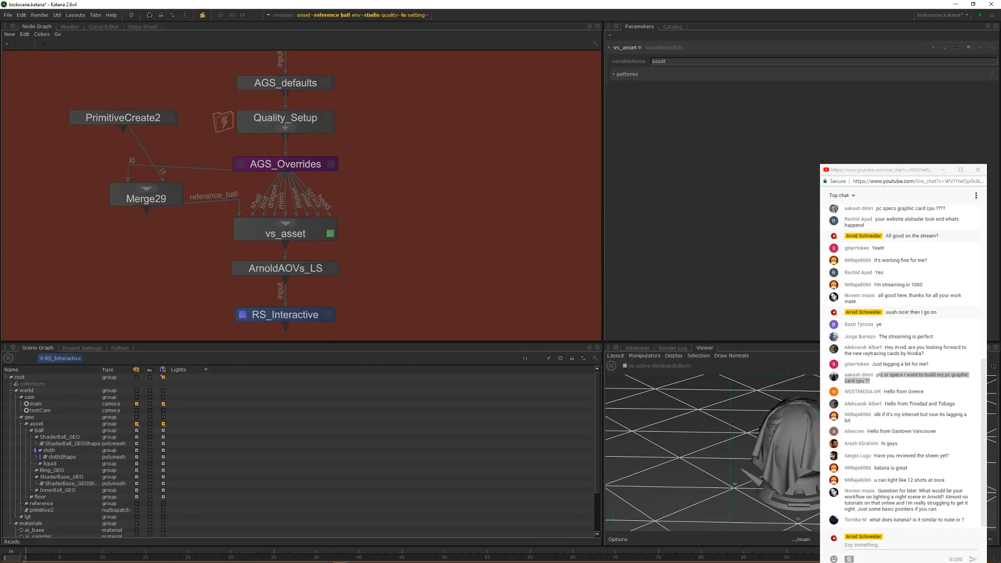
Step: Add the options bucket20 and AA20 to the setting variable
middle_click_drag(443, 267, 284, 210)
key("s")
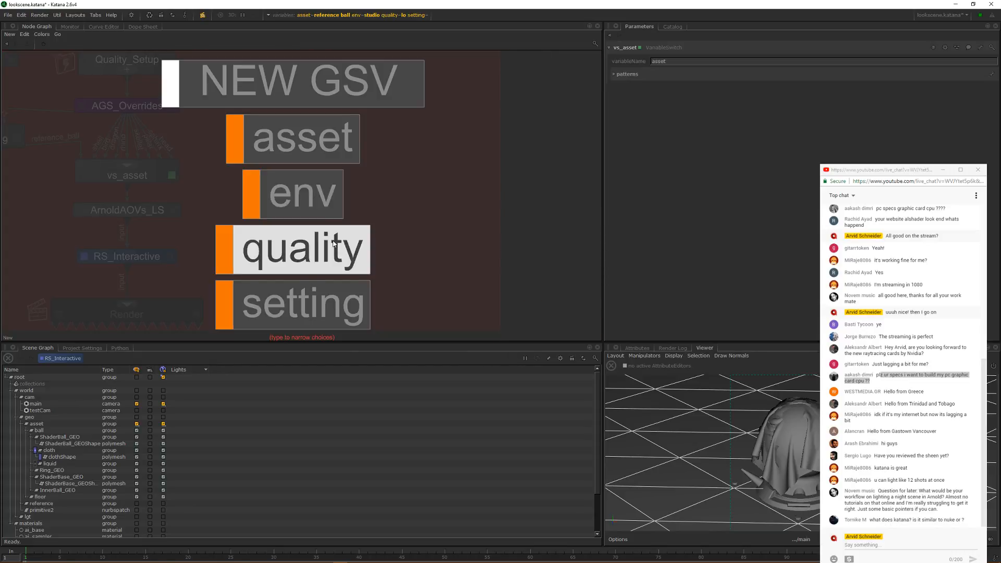
left_click(310, 299)
left_click(295, 306)
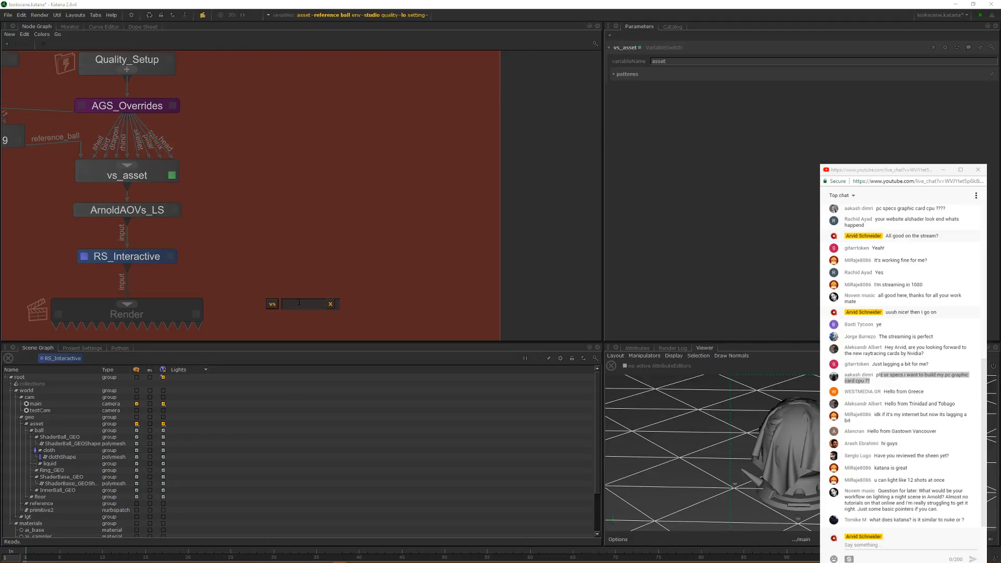
type("bucket20")
key("Return")
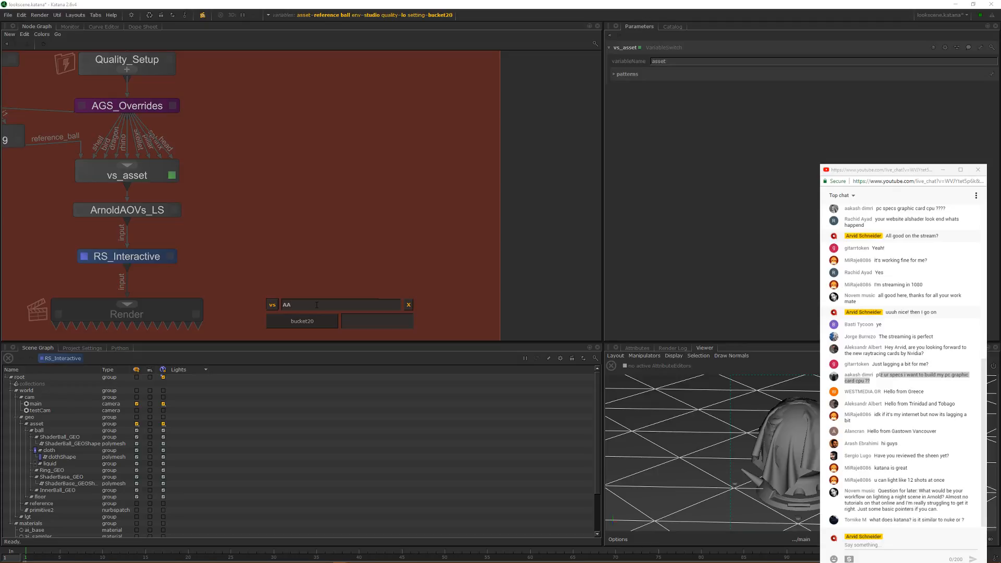
type("0")
key("Return")
Step: Add a Disable Bump option to the setting variable
type("DIs")
type("isable")
key("BackSpace")
type("ump")
key("Return")
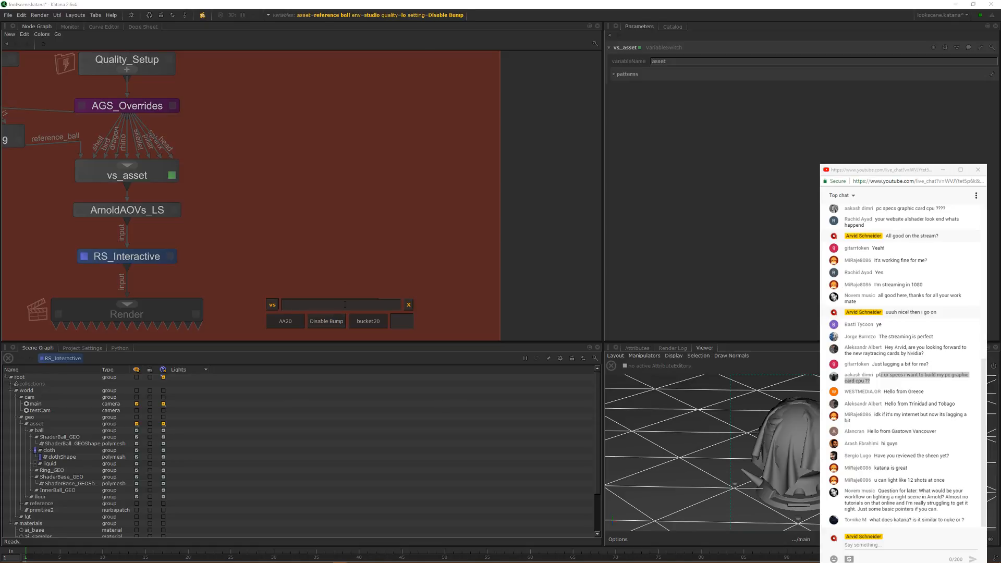
Step: Create a variable switch for the setting variable with bucket20, AA20 and Disable Bump inputs, placed beside RS_Interactive
middle_click_drag(340, 265, 405, 215)
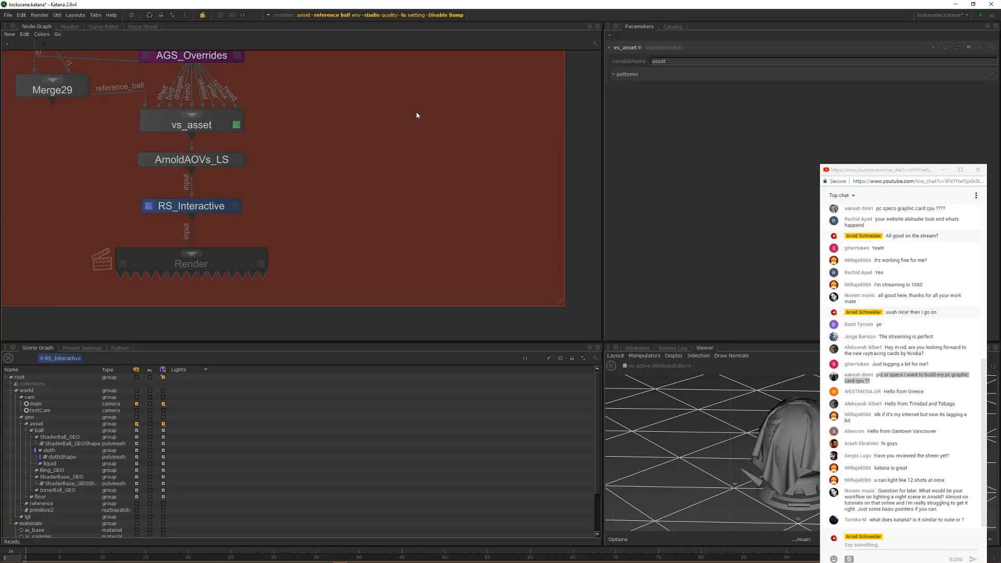
key("alt+v")
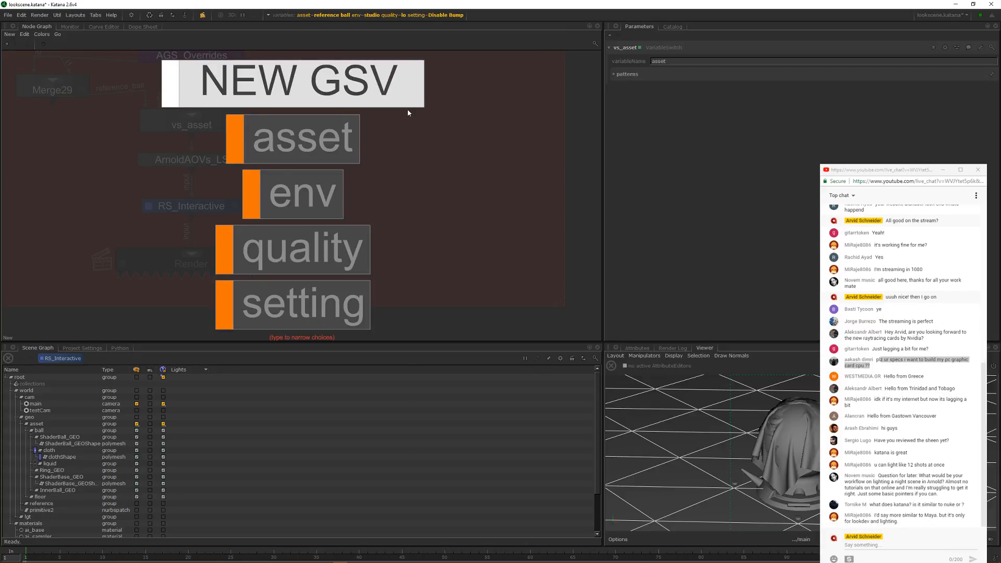
left_click(245, 297)
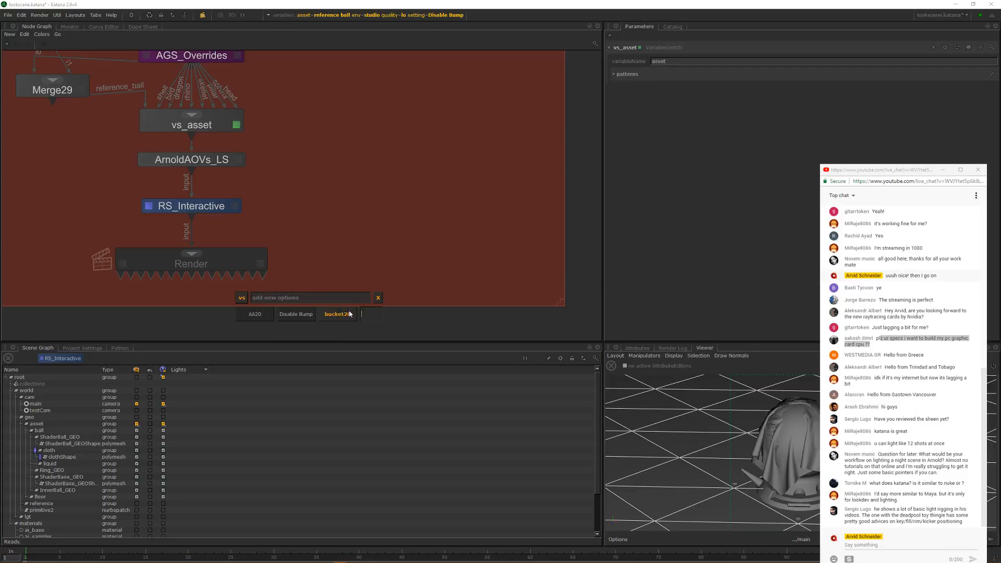
left_click(245, 297)
left_click(376, 225)
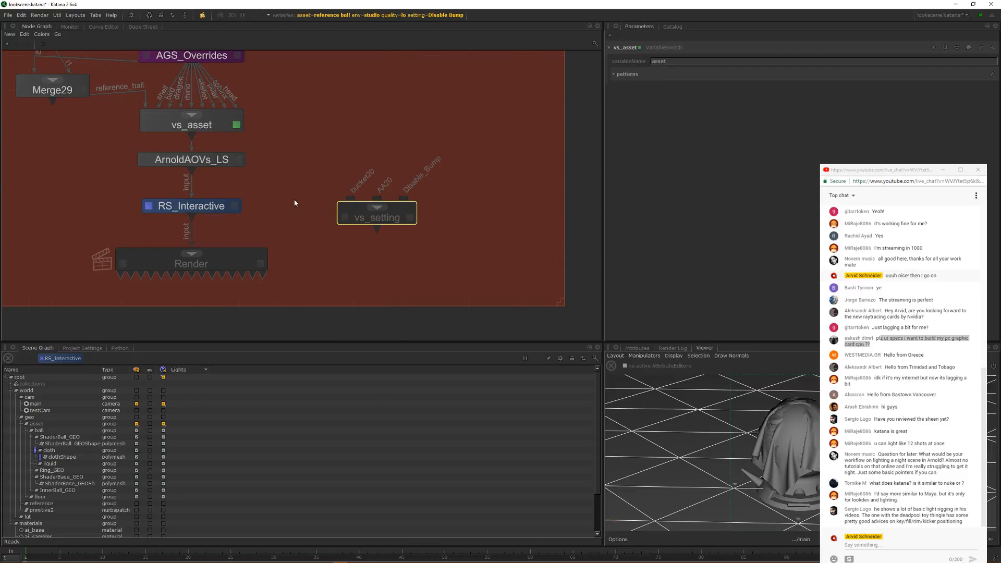
Step: Delete the PrimitiveCreate2, Merge29 and vs_asset nodes from the Render backdrop
middle_click_drag(295, 201, 406, 215)
scroll(445, 272, "down", 4)
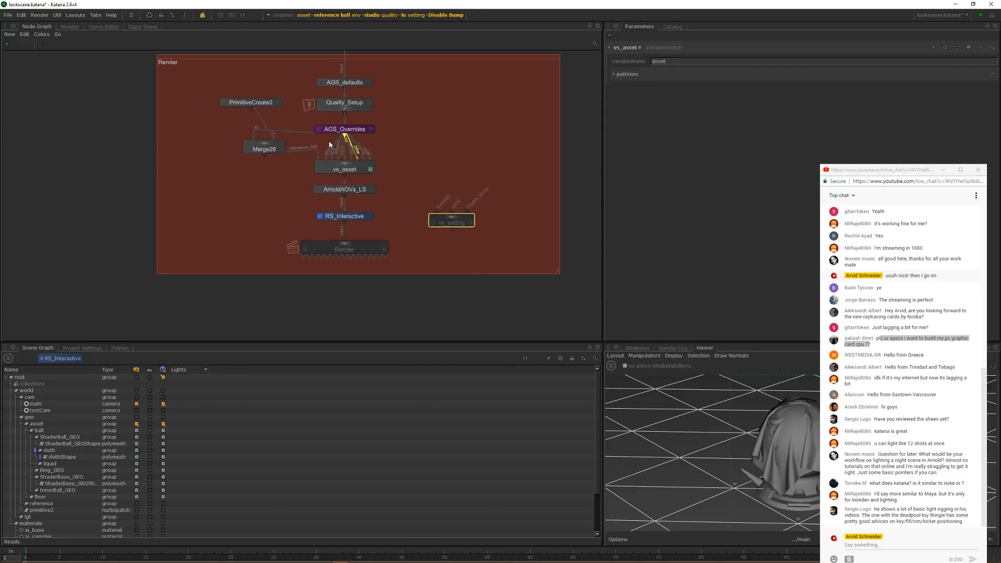
scroll(296, 120, "up", 5)
left_click_drag(208, 81, 223, 185)
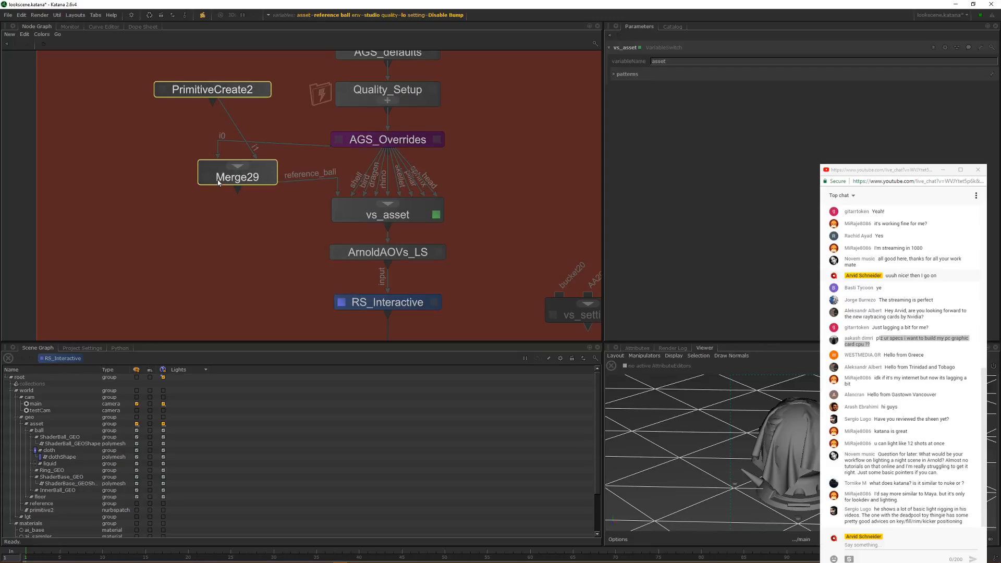
key("Delete")
left_click(411, 217)
key("Delete")
Step: Move vs_setting near AGS_Overrides, enlarge the Render backdrop downward and shift ArnoldAOVs_LS and the nodes below it lower
middle_click_drag(549, 279, 418, 237)
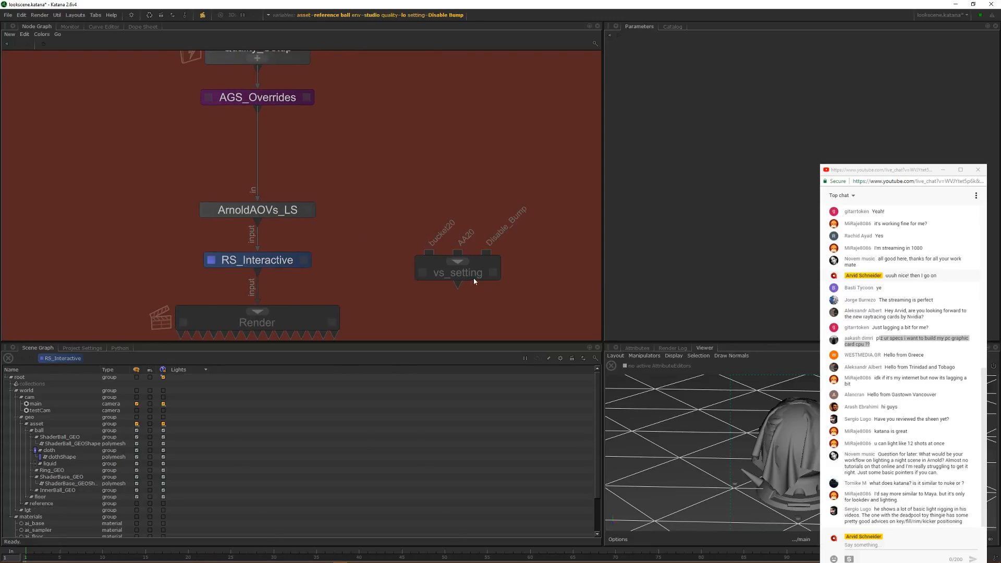
left_click_drag(474, 282, 374, 164)
scroll(420, 232, "down", 5)
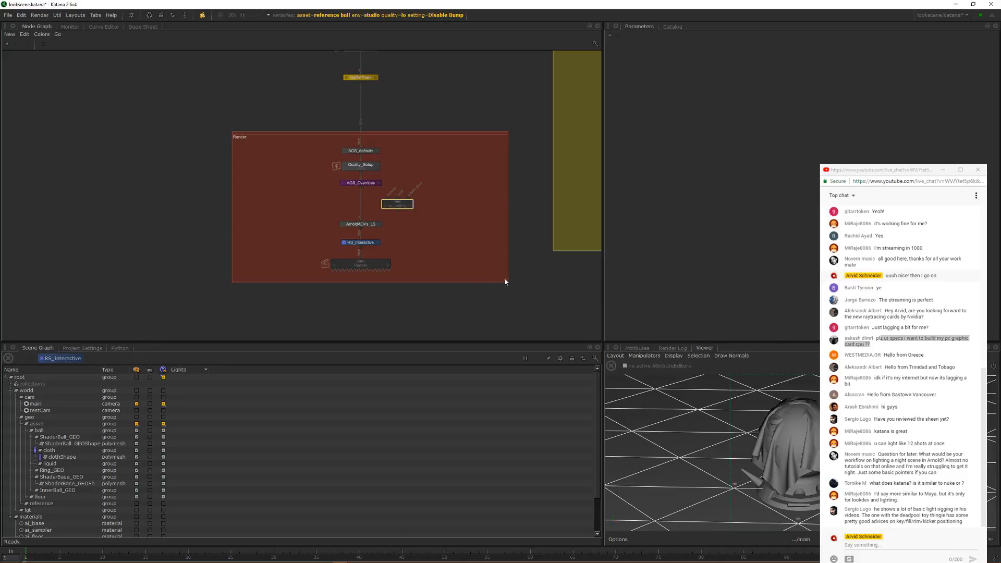
left_click_drag(505, 279, 517, 334)
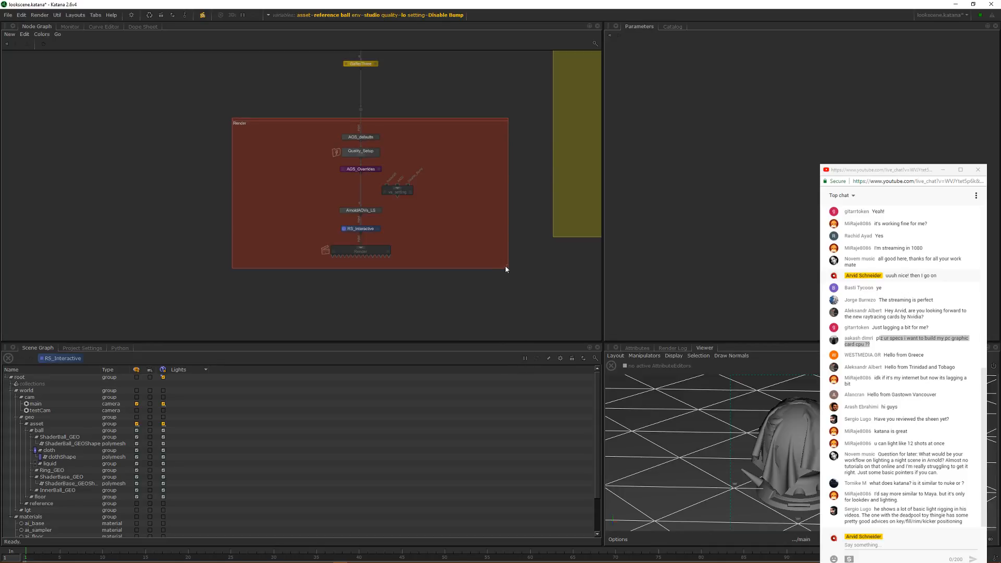
left_click_drag(506, 269, 522, 331)
left_click_drag(334, 203, 378, 347)
scroll(409, 203, "up", 1)
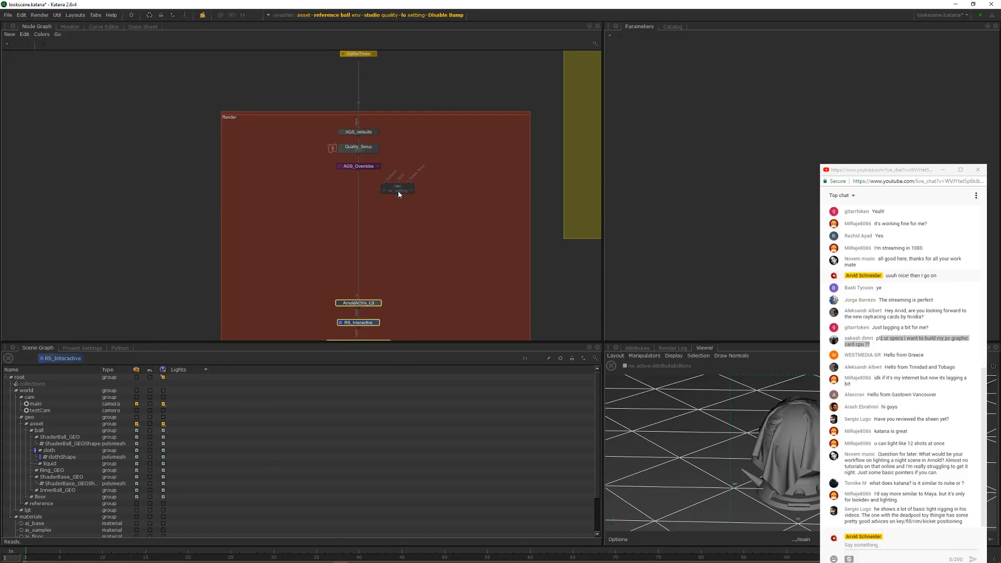
Step: Insert vs_setting between AGS_Overrides and ArnoldAOVs_LS, and connect AGS_Overrides to its bucket20, AA20 and Disable_Bump inputs
left_click_drag(398, 194, 359, 262)
scroll(371, 221, "up", 2)
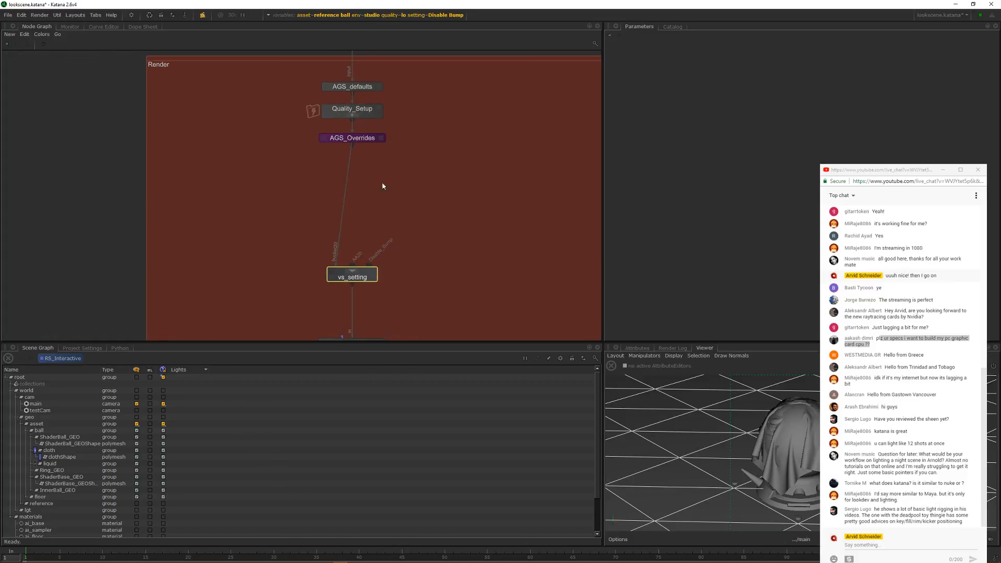
left_click_drag(352, 143, 352, 271)
left_click_drag(353, 143, 380, 277)
scroll(405, 229, "up", 2)
middle_click_drag(399, 209, 468, 188)
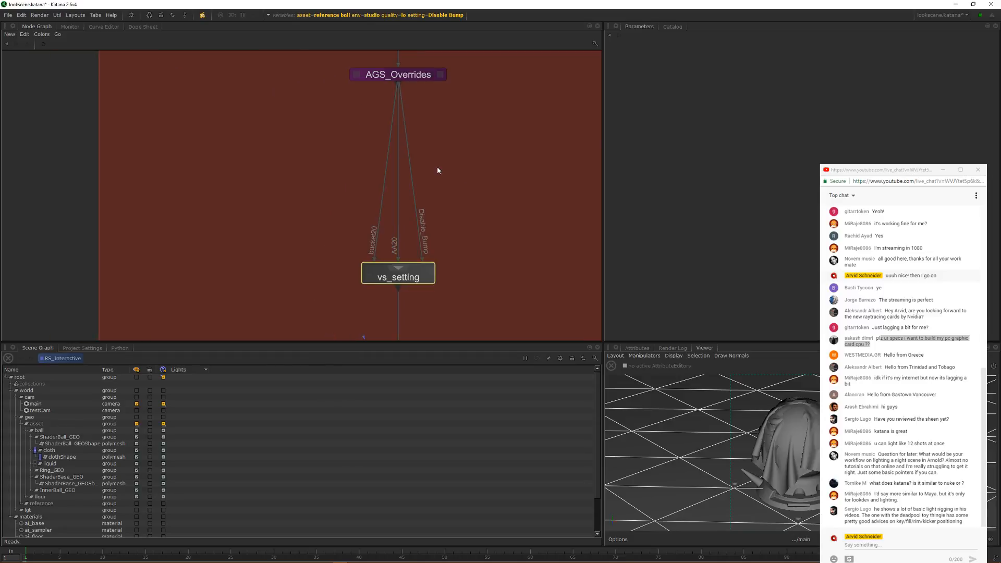
Step: Add routing dots on the bucket20 and Disable_Bump connections, spreading them to either side of AGS_Overrides
key("period")
left_click(170, 99)
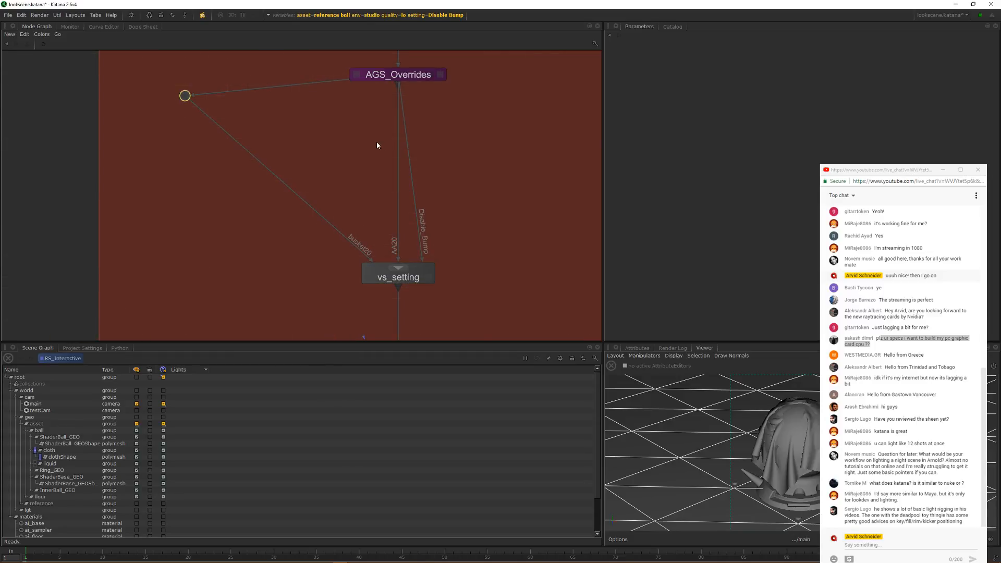
key("period")
left_click(593, 94)
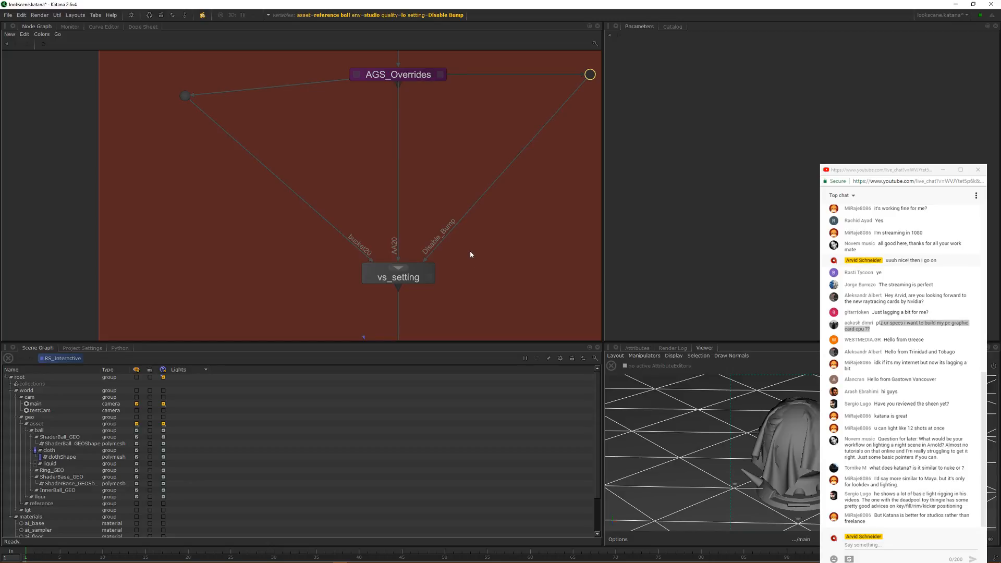
Step: Insert an ArnoldGlobalSettings node on the bucket20 branch between its dot and vs_setting
middle_click_drag(422, 149, 430, 160)
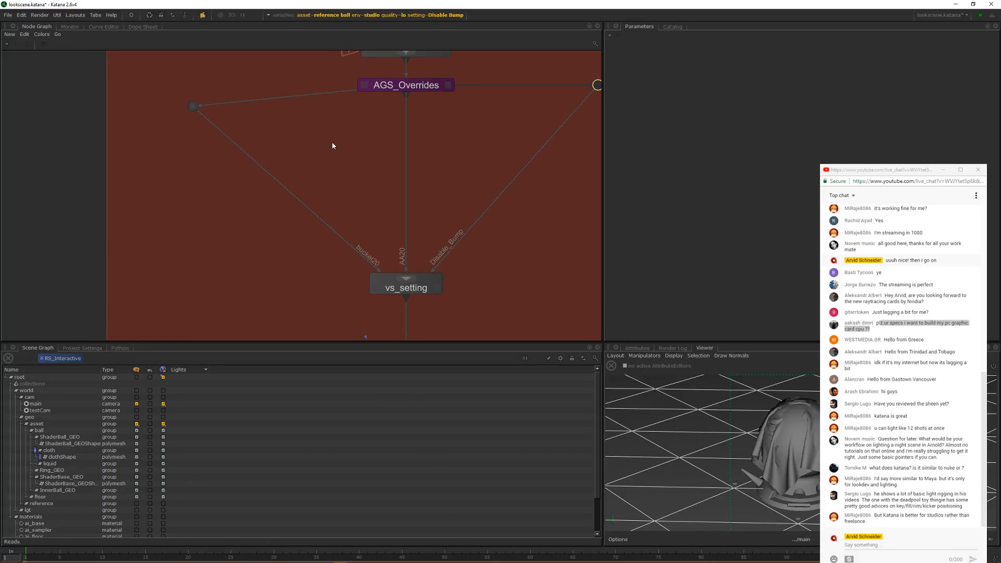
type("ags")
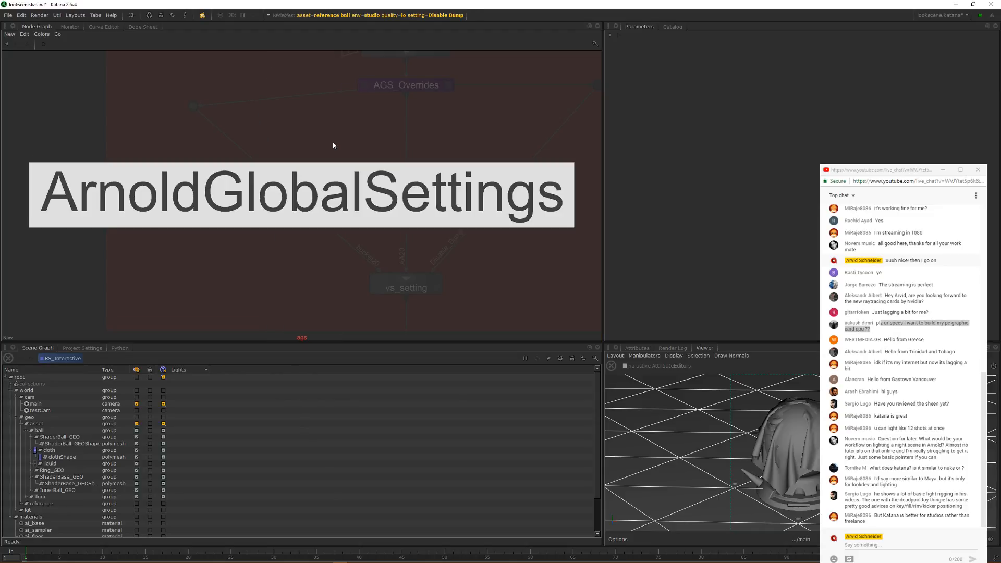
key("Return")
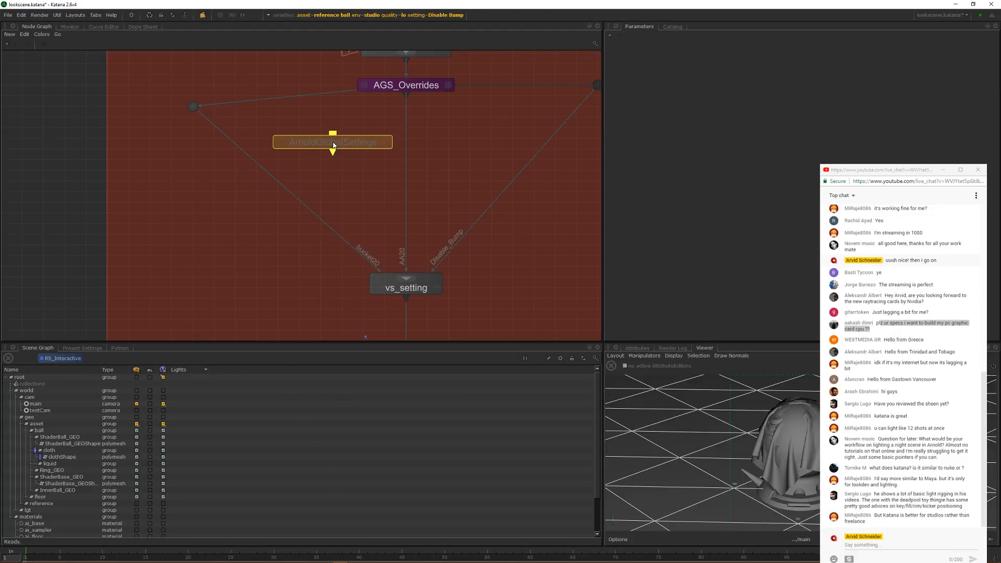
left_click(222, 171)
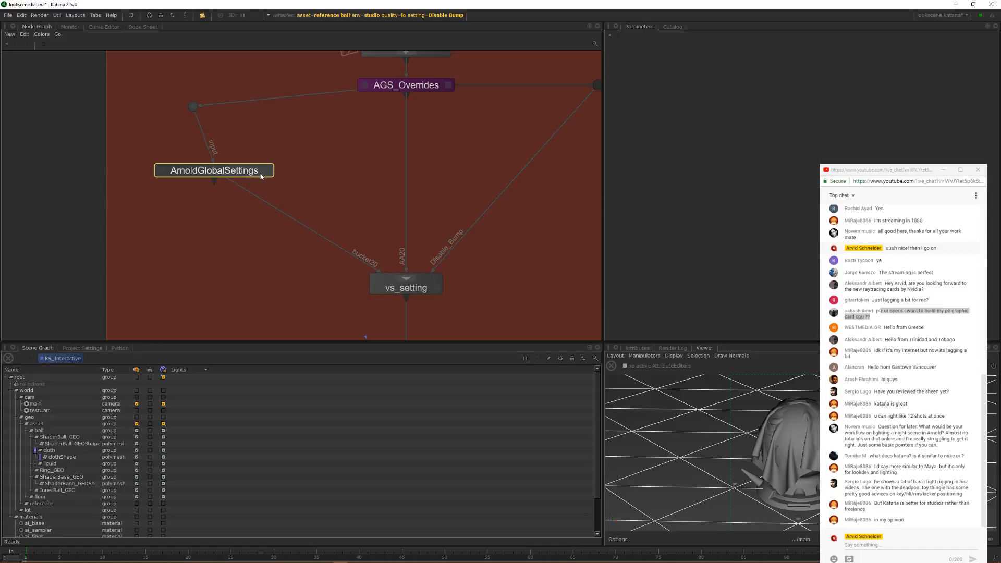
Step: Find the bucket_size parameter of the bucket20 branch's ArnoldGlobalSettings node and set it to 20
key("e")
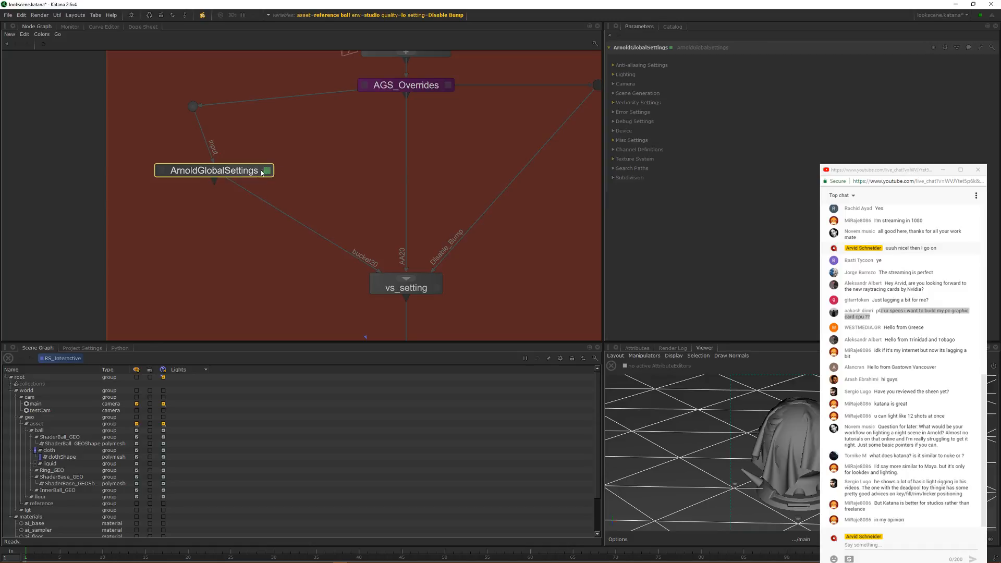
left_click(992, 48)
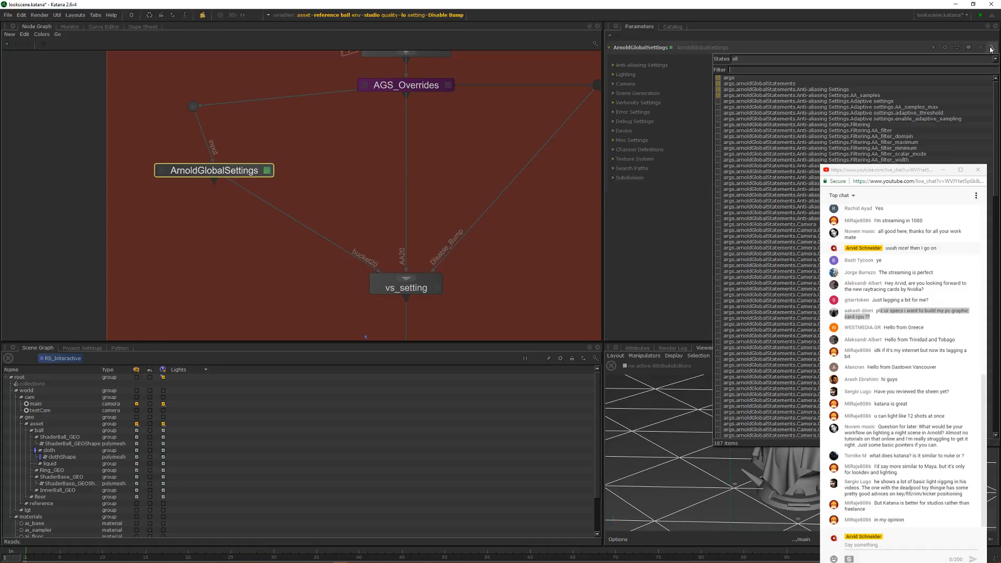
type("buck")
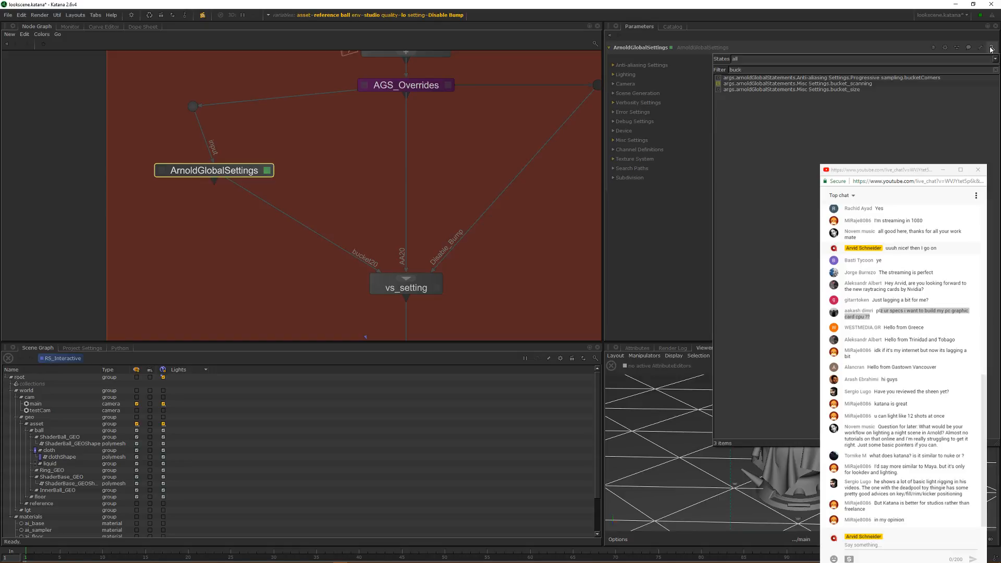
left_click(820, 90)
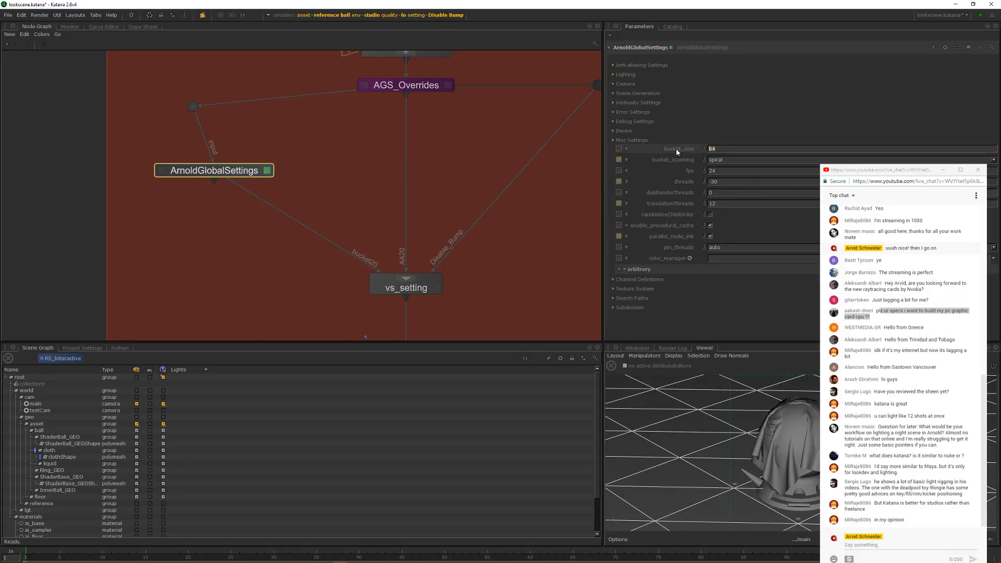
type("20")
key("Return")
Step: Insert a second ArnoldGlobalSettings node on the AA20 branch and set its AA_samples to 20
middle_click_drag(349, 173, 329, 181)
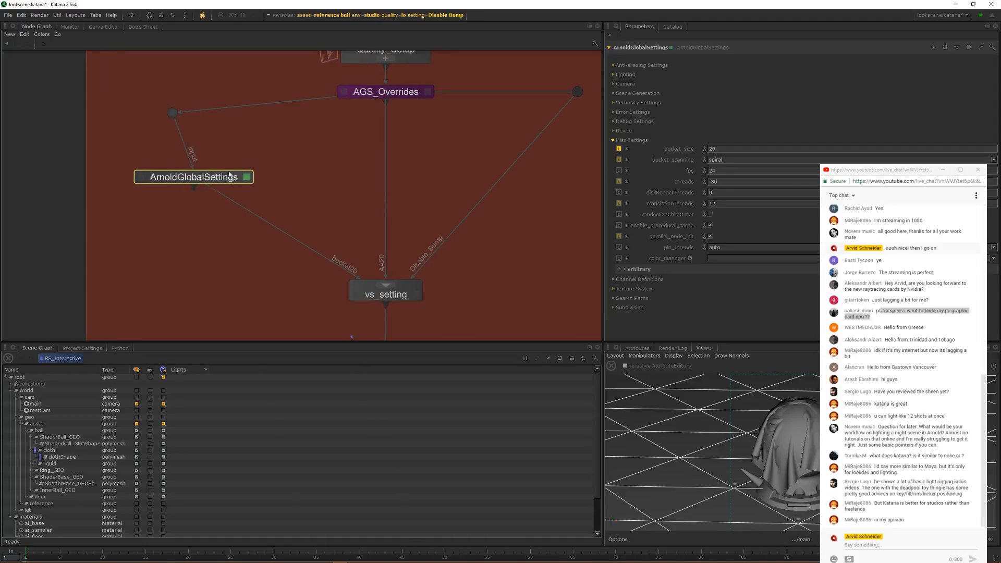
type("ags")
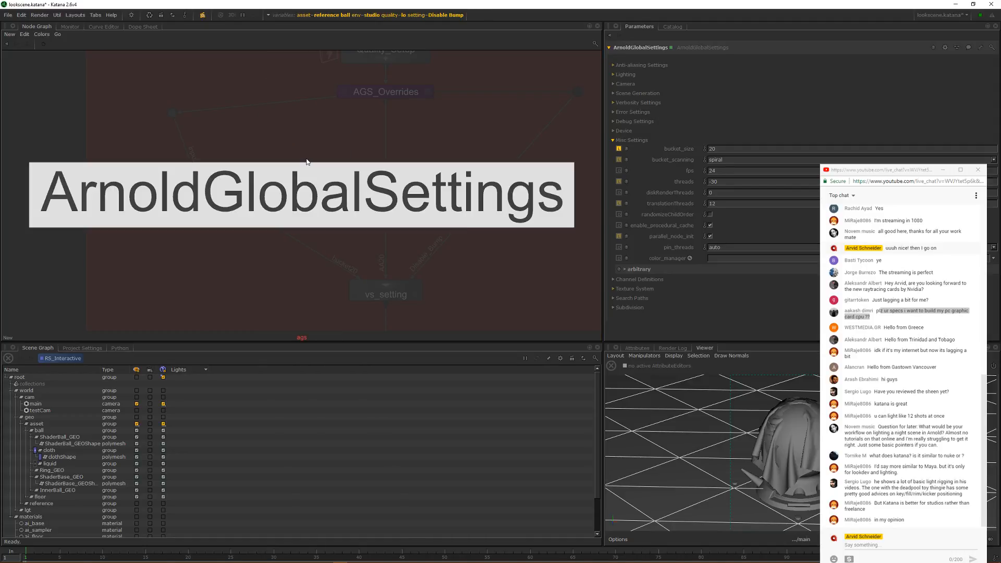
key("Return")
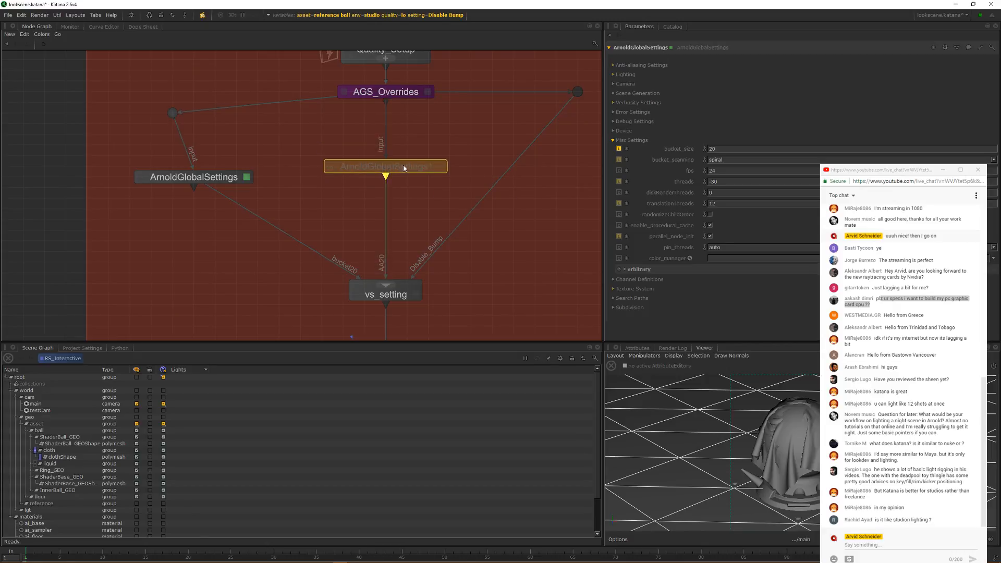
left_click(404, 168)
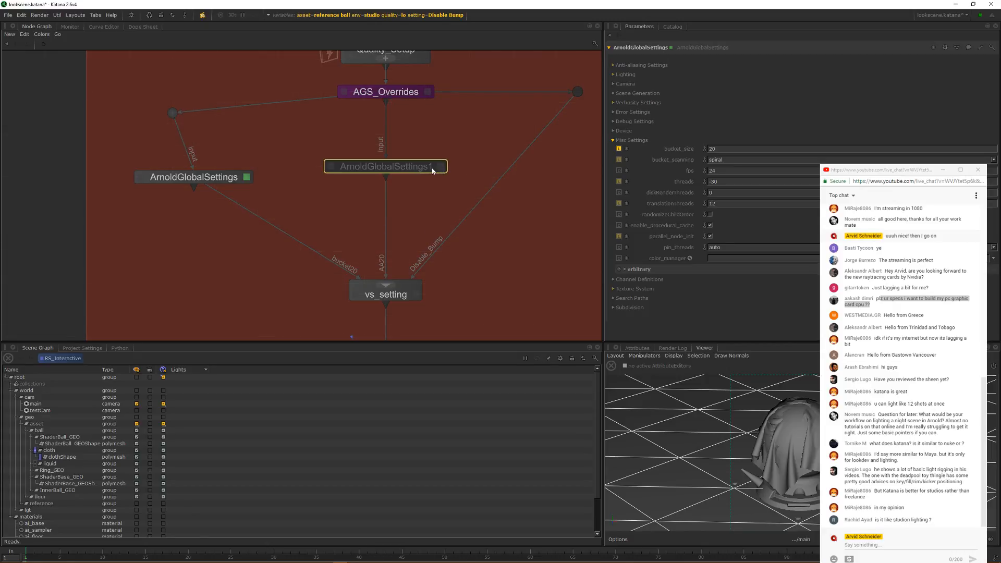
double_click(432, 168)
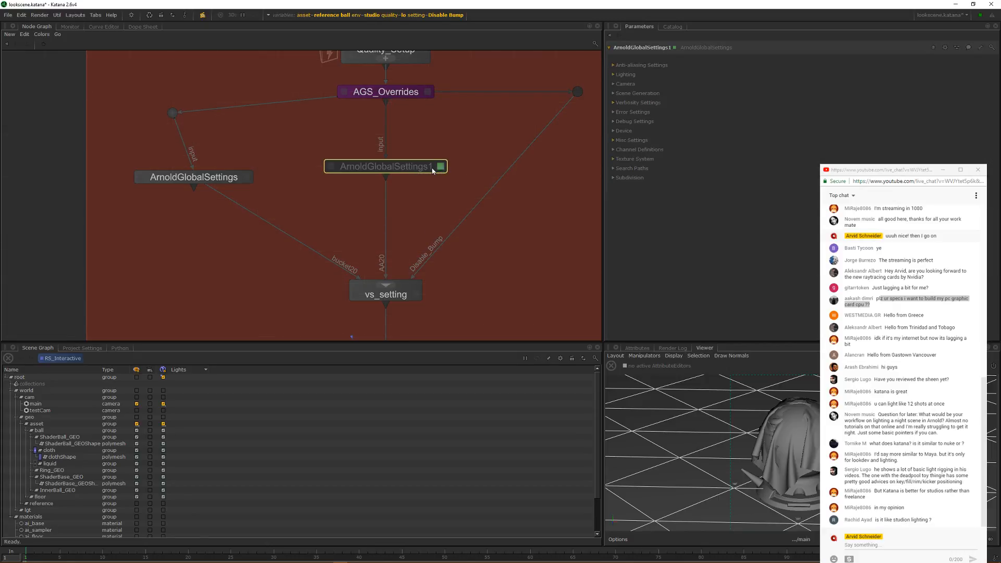
left_click(614, 65)
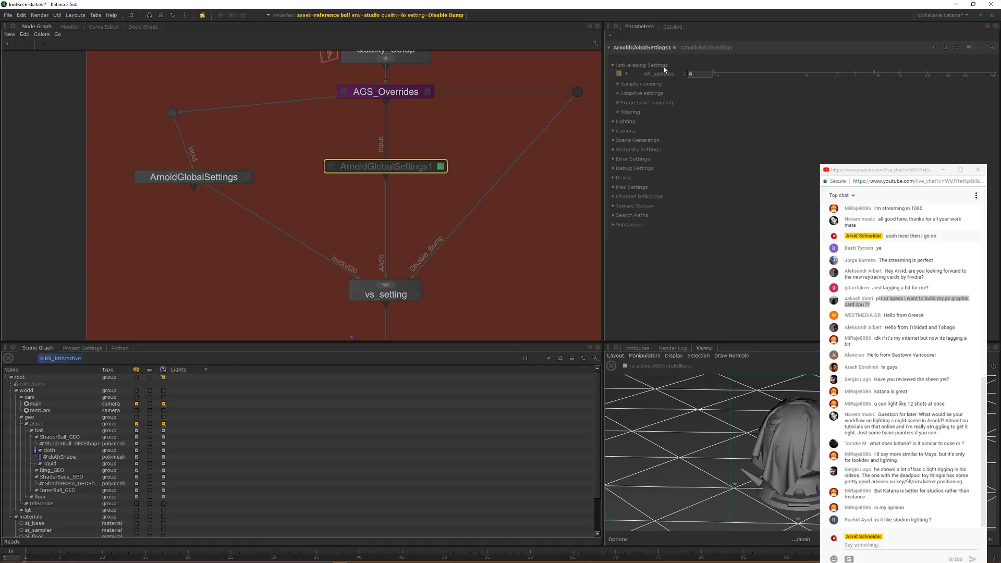
Step: Reattach the Disable_Bump branch's dot to AGS_Overrides and insert a third ArnoldGlobalSettings node on that branch
middle_click_drag(386, 108, 296, 132)
left_click(381, 116)
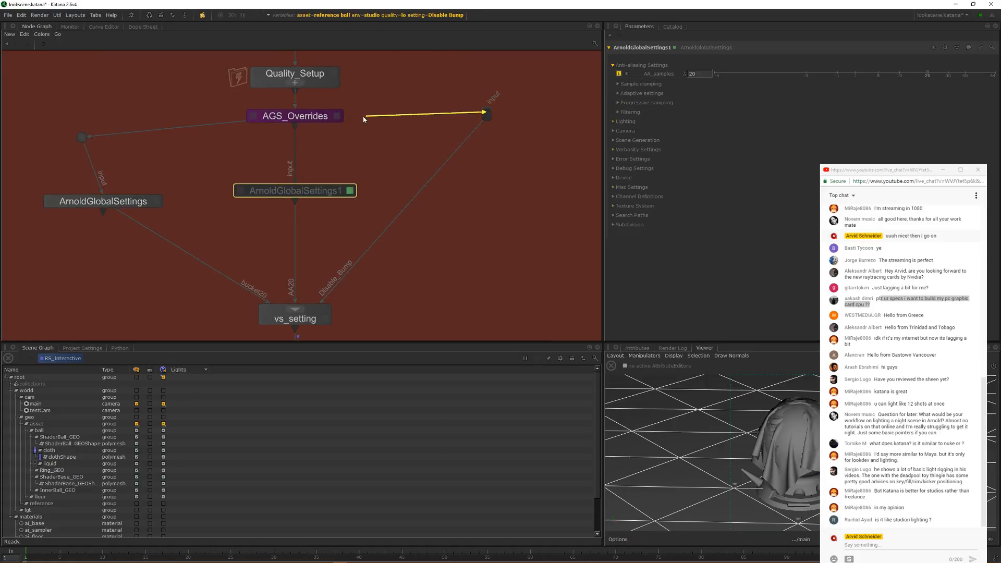
left_click(324, 117)
middle_click_drag(412, 154, 400, 132)
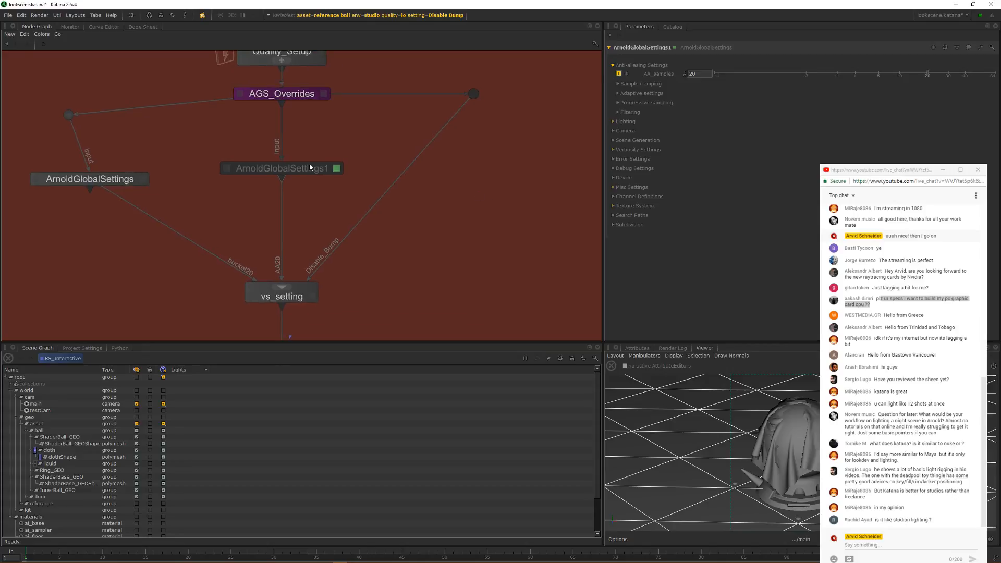
key("Tab")
type("ags")
left_click(425, 198)
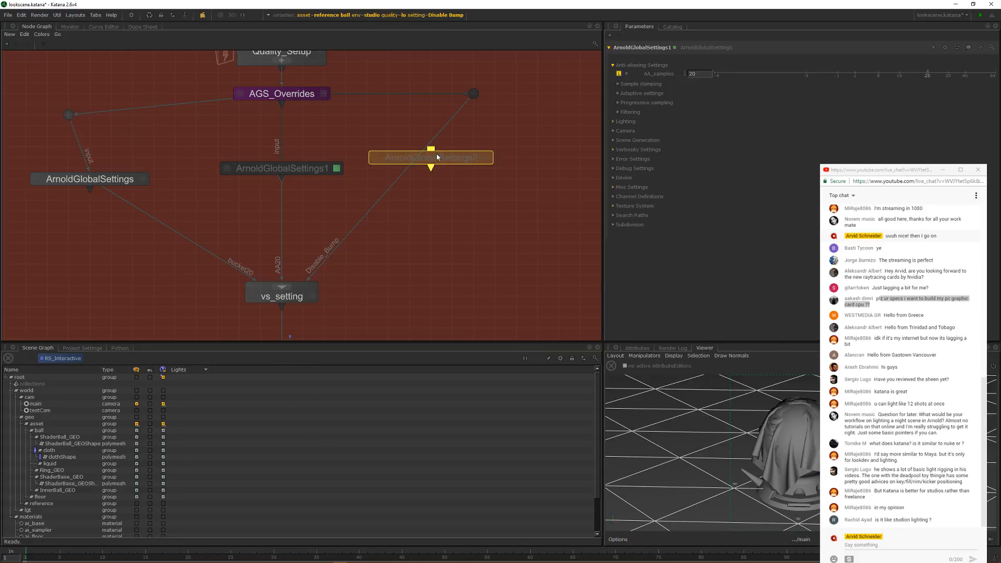
left_click(447, 188)
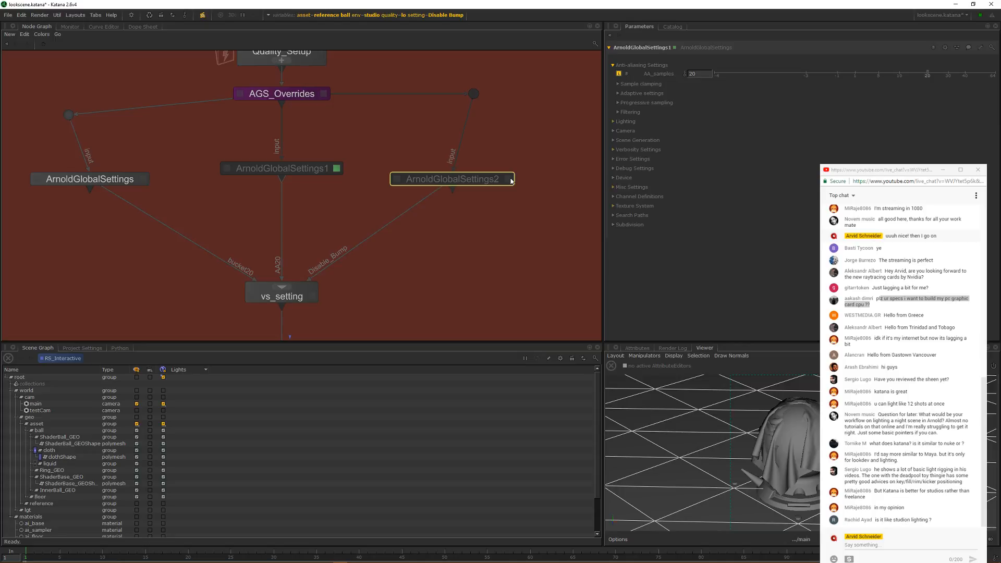
Step: Enable ignore_bump under the debug settings' Disable Features on the Disable_Bump branch's ArnoldGlobalSettings node
left_click(508, 179)
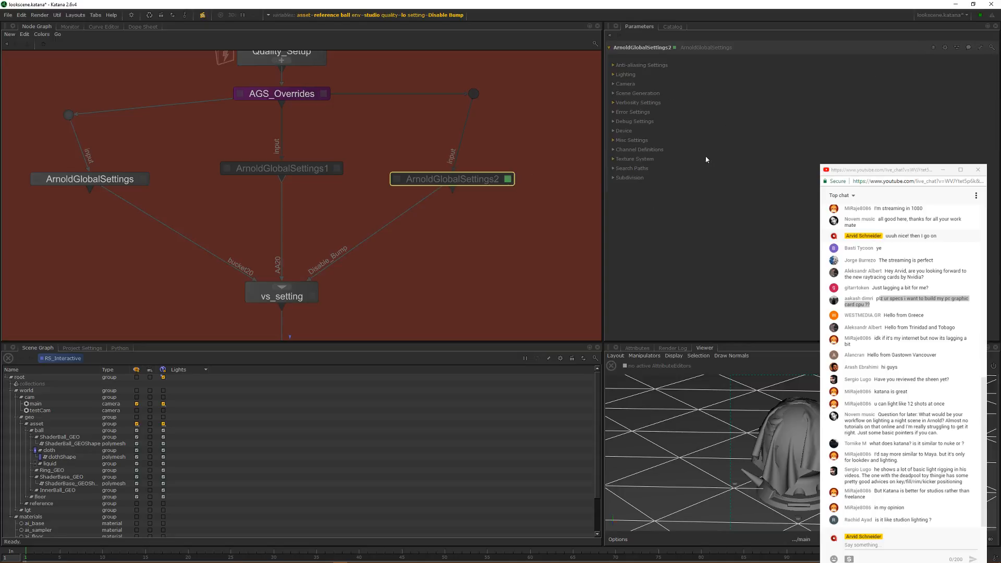
left_click(635, 121)
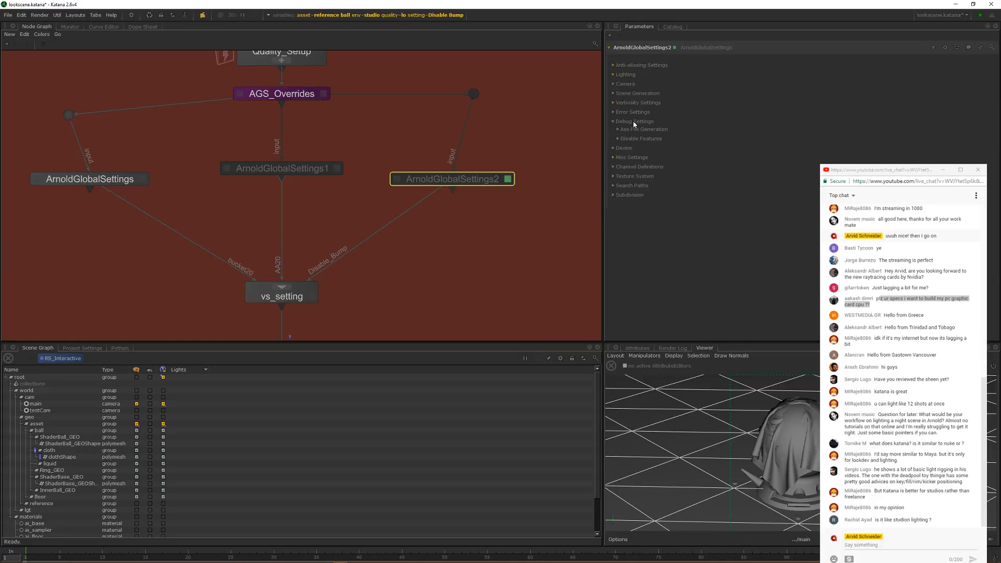
left_click(634, 139)
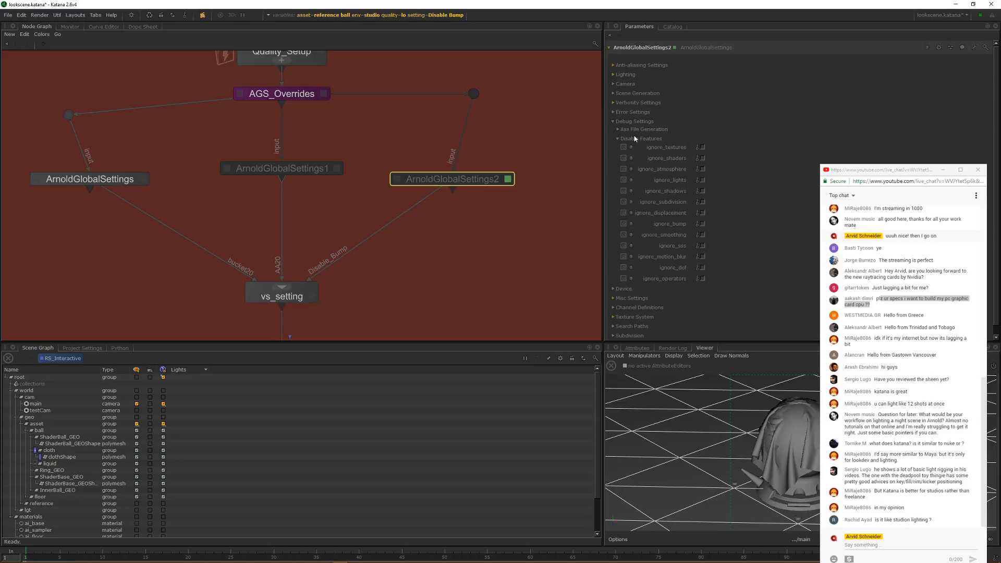
left_click(703, 223)
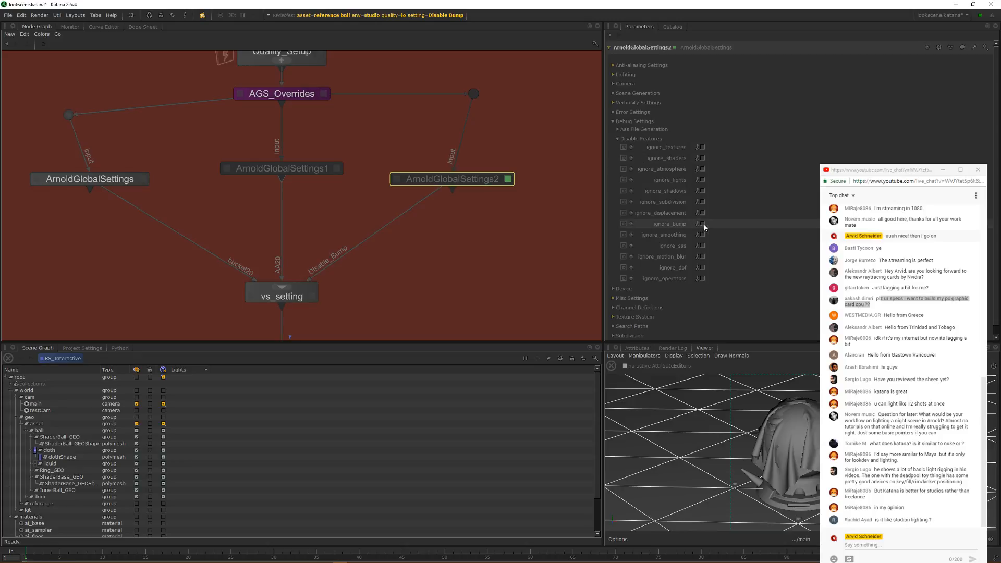
left_click(436, 123)
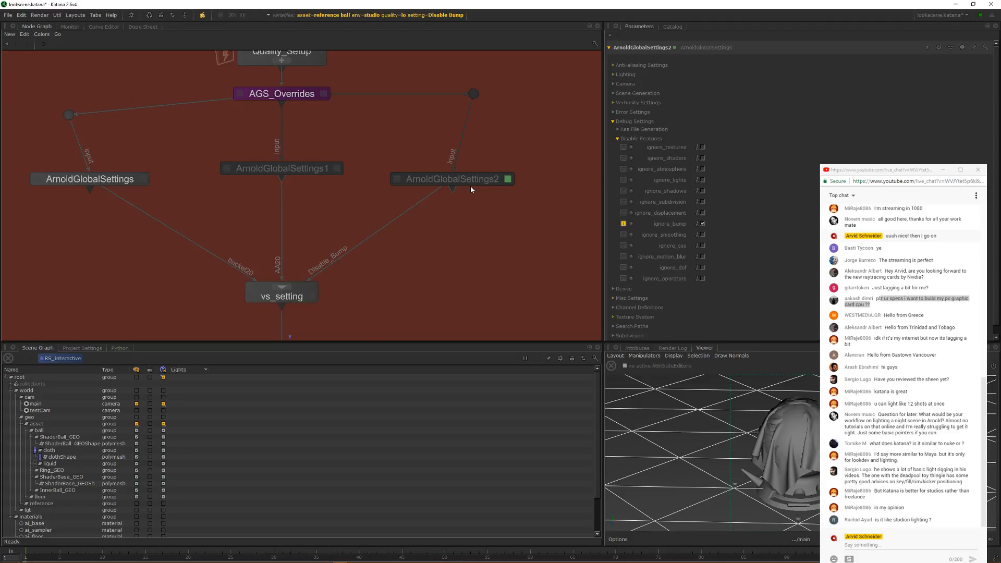
Step: Bring up the setting variable's options for the RS_Interactive node and choose bucket20, followed by Disable Bump
middle_click_drag(471, 186, 531, 165)
scroll(511, 160, "down", 1)
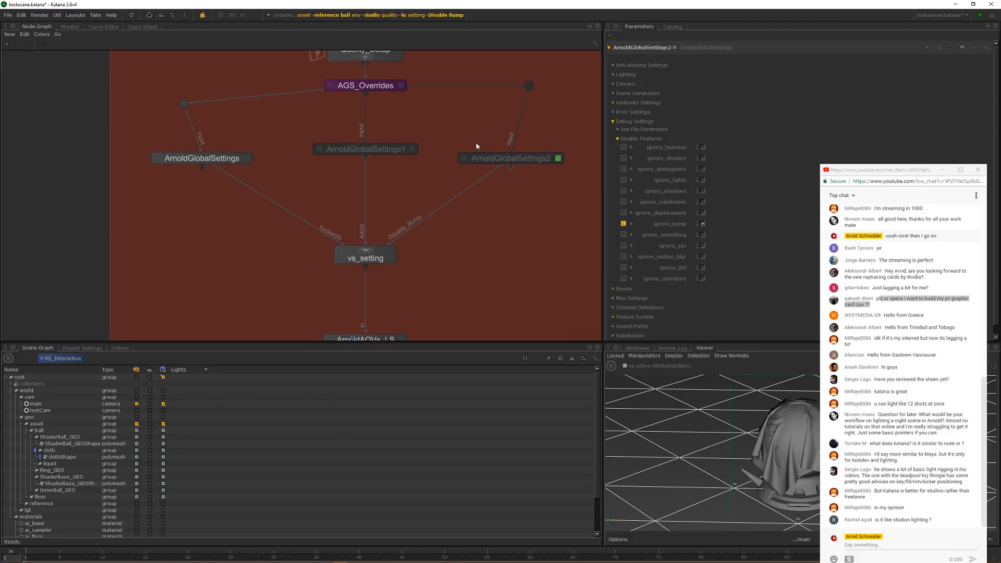
middle_click_drag(474, 132, 473, 105)
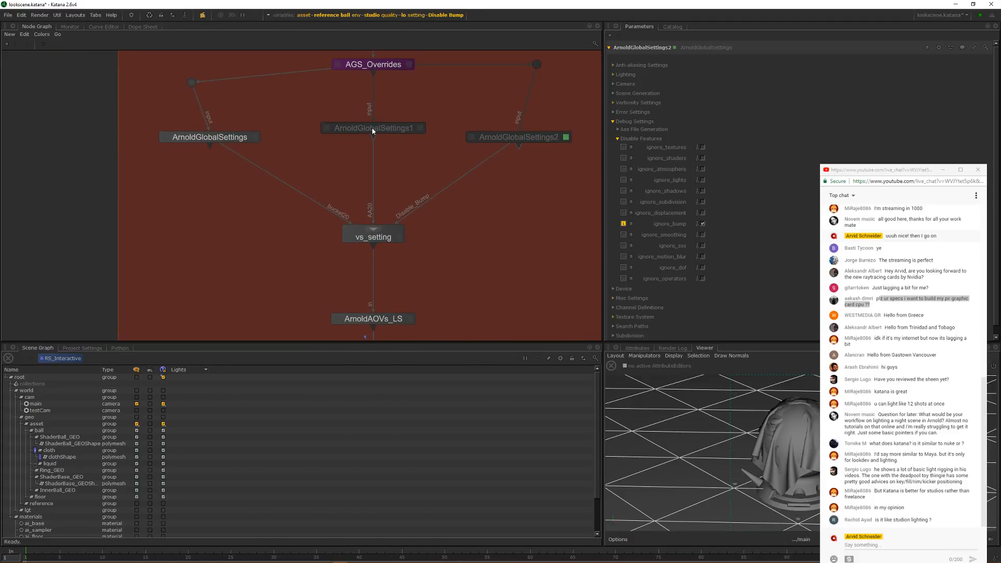
middle_click_drag(465, 261, 407, 212)
scroll(449, 159, "down", 4)
scroll(409, 180, "up", 4)
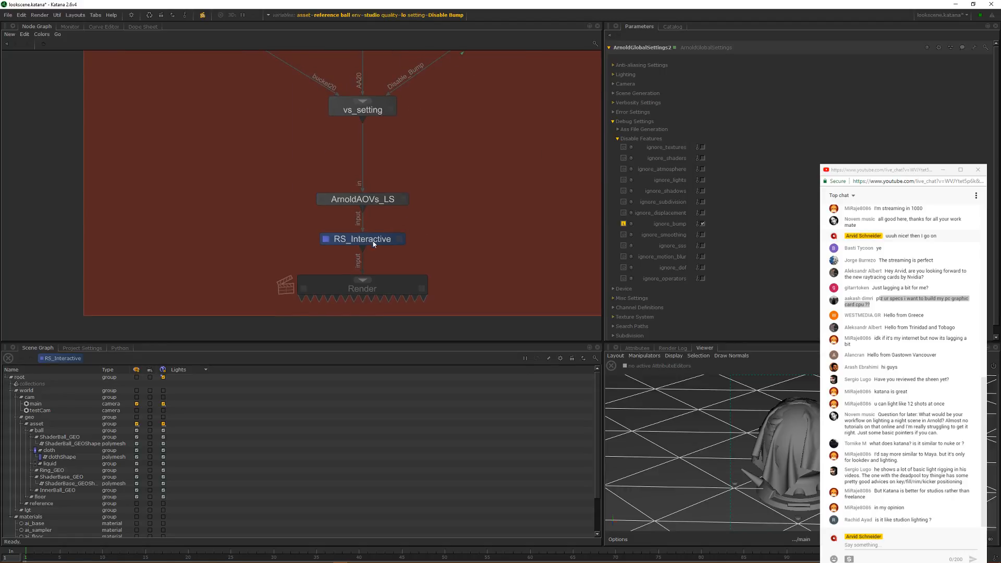
left_click(373, 242)
key("s")
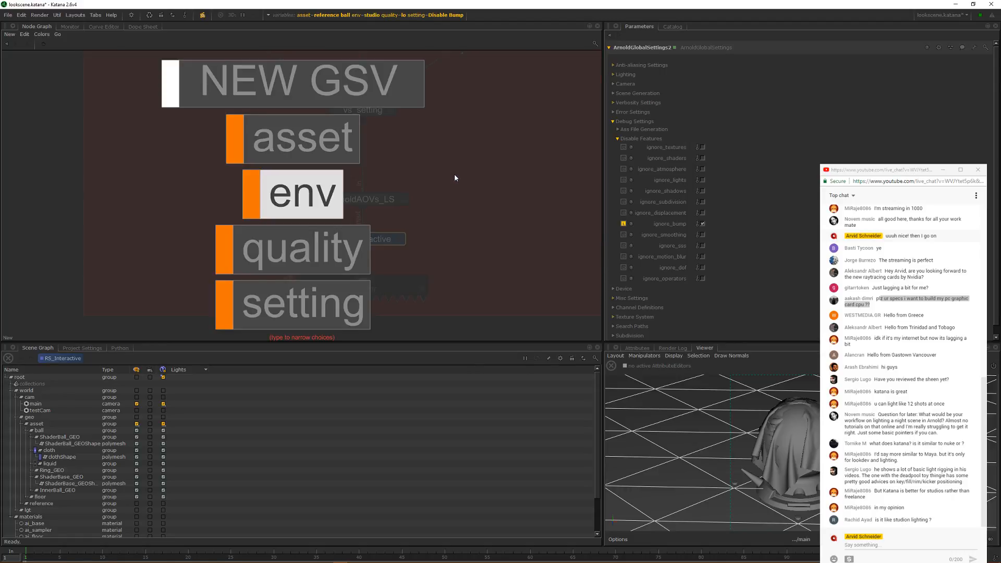
left_click(365, 307)
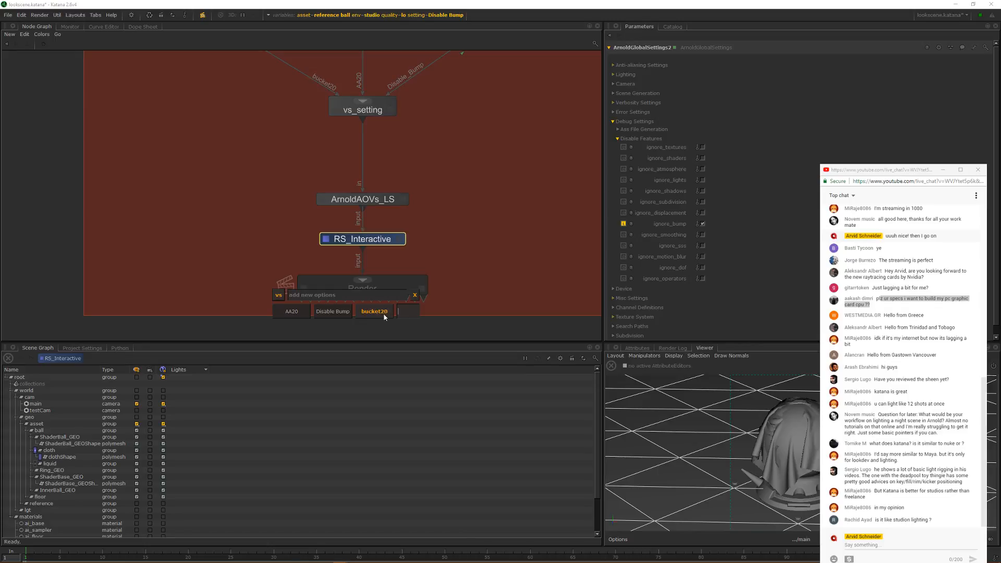
left_click(374, 312)
left_click(333, 311)
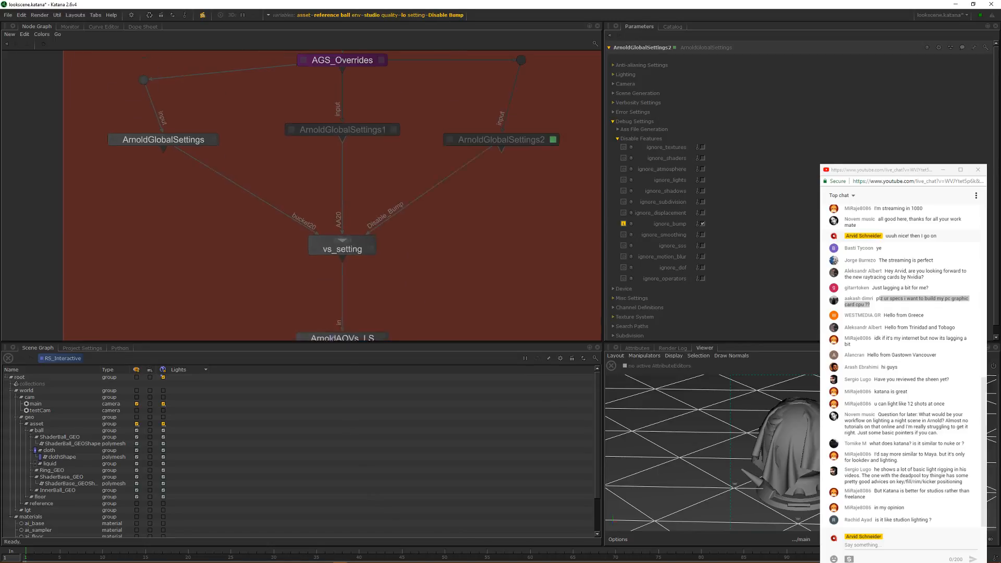
Step: Set the global graph state variable setting to AA20 and reopen its list of options
middle_click_drag(429, 271, 453, 222)
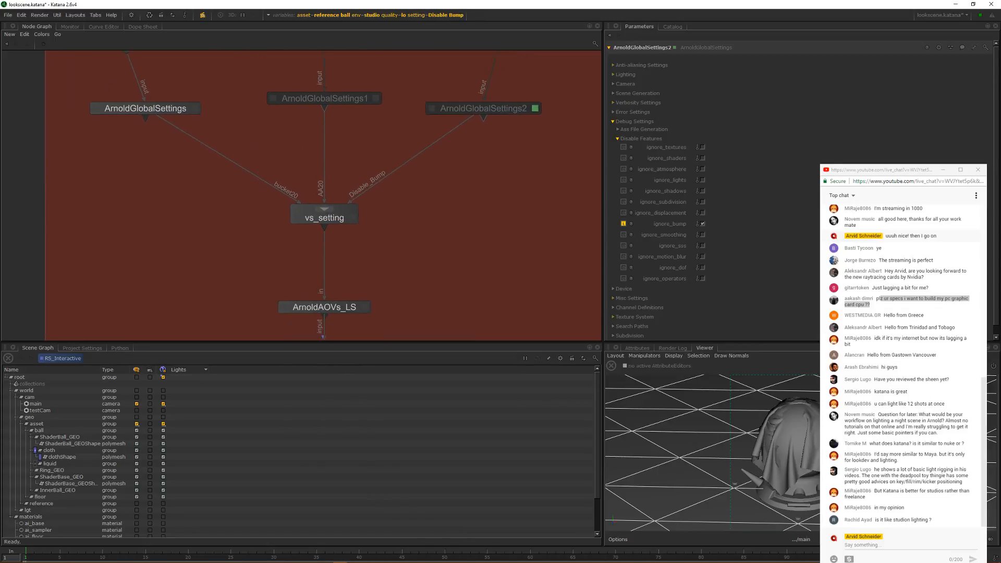
left_click(433, 15)
left_click(373, 76)
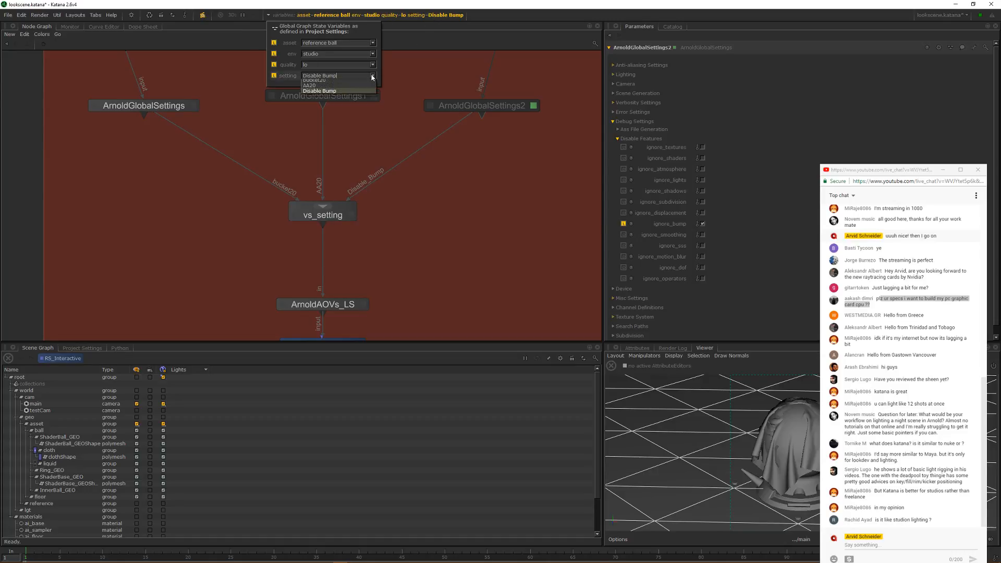
left_click(362, 85)
left_click(374, 77)
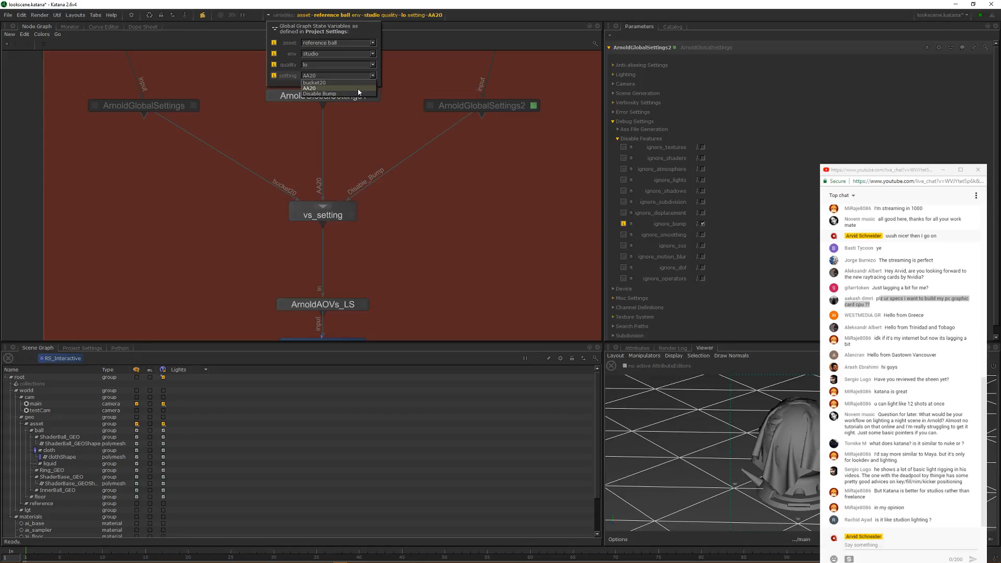
Step: Switch the setting graph state variable to Disable Bump and inspect the ArnoldGlobalSettings branches feeding vs_setting
left_click(354, 92)
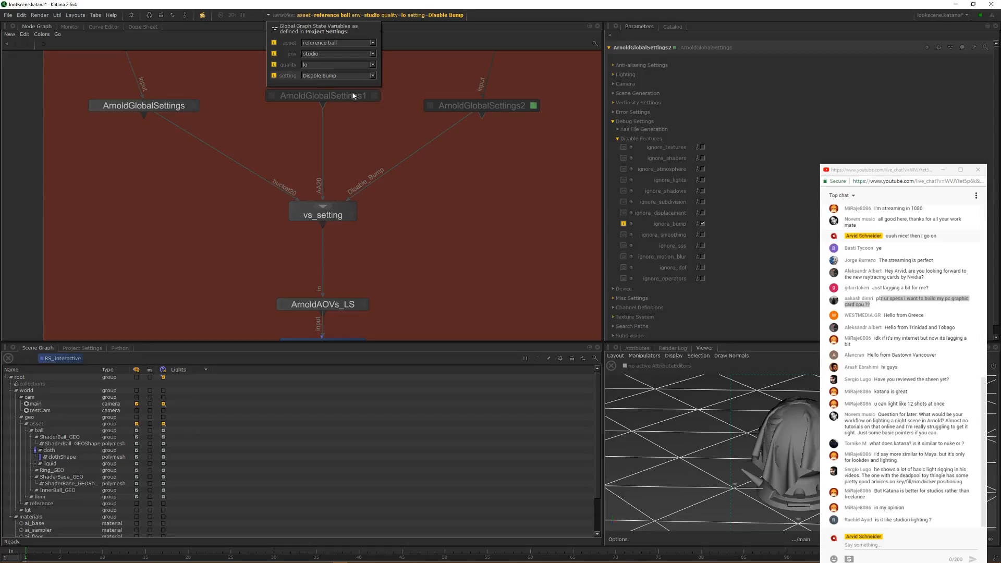
middle_click_drag(438, 167, 436, 254)
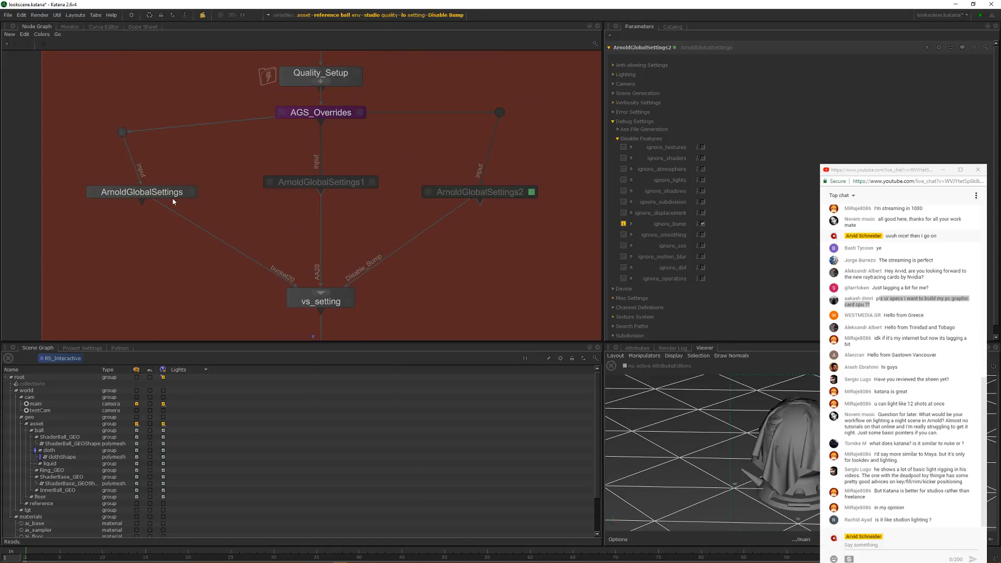
mouse_move(161, 195)
left_mouse_down()
mouse_move(180, 194)
mouse_move(161, 195)
left_mouse_up()
left_click(490, 276)
mouse_move(484, 272)
middle_mouse_down()
mouse_move(468, 211)
mouse_move(477, 276)
middle_mouse_up()
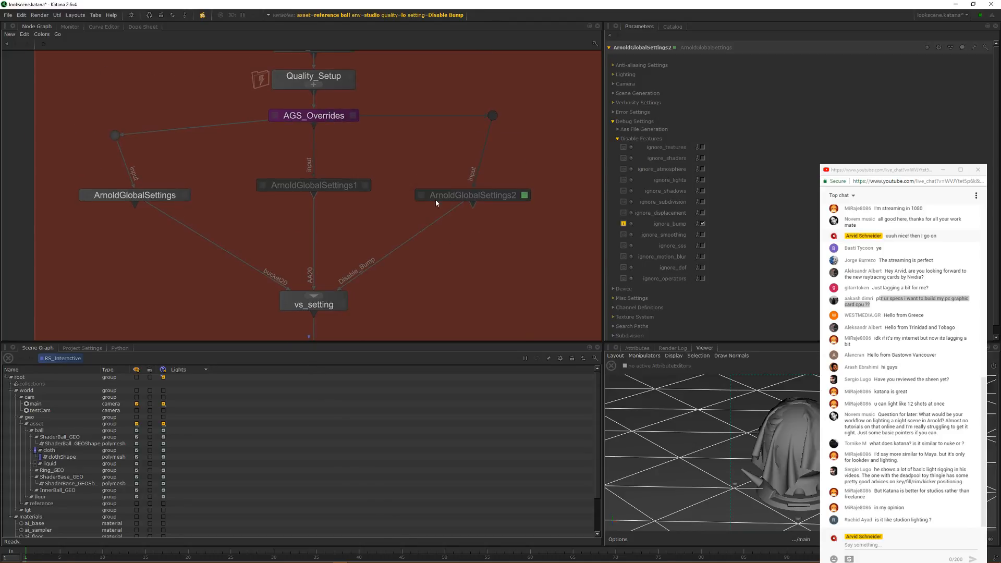
Step: Cycle the setting variable through bucket20, Disable Bump and AA20, ending on Disable Bump, to compare the active branches
left_click(445, 15)
left_click(373, 76)
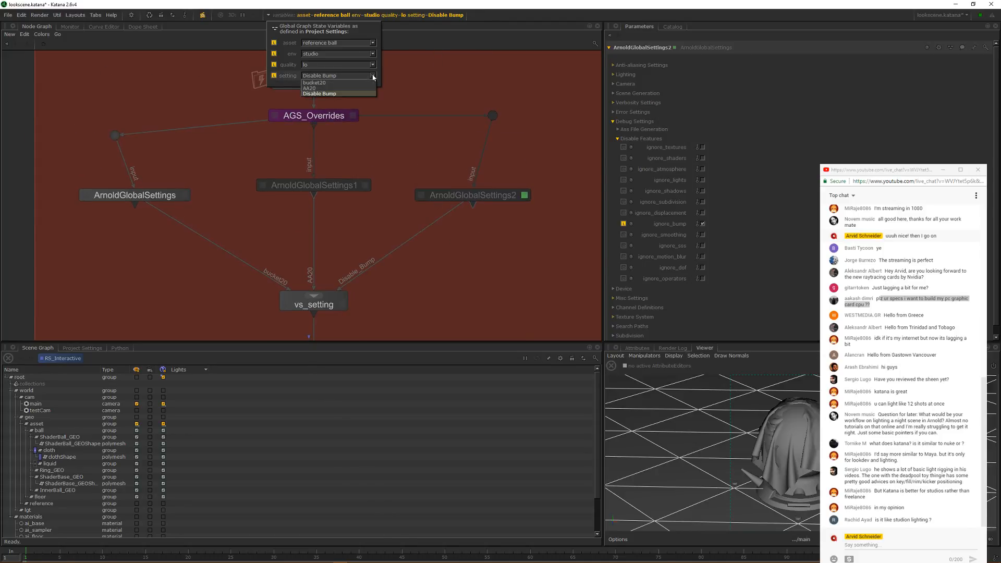
left_click(357, 82)
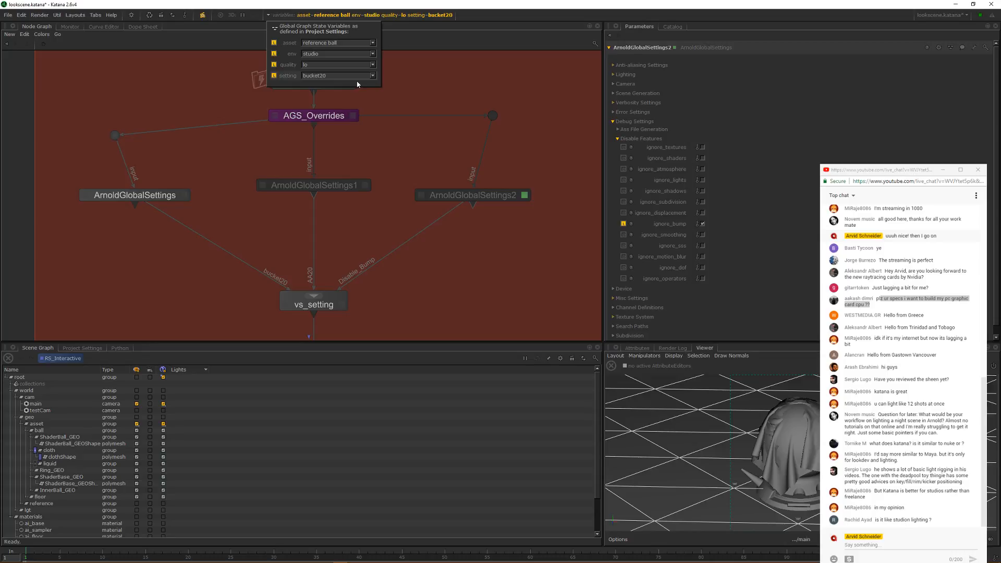
left_click(370, 78)
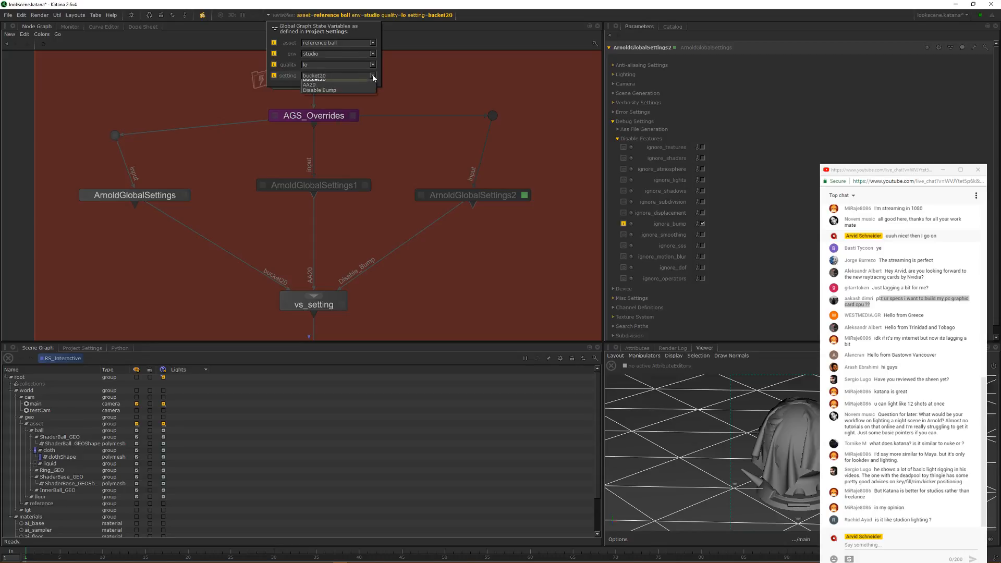
left_click(350, 96)
left_click(373, 78)
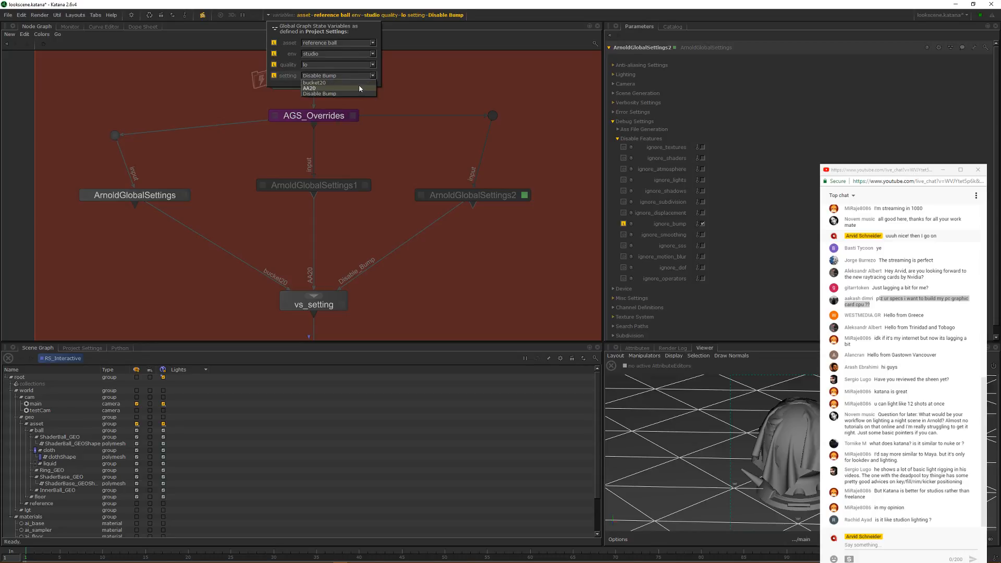
left_click(360, 87)
left_click(373, 76)
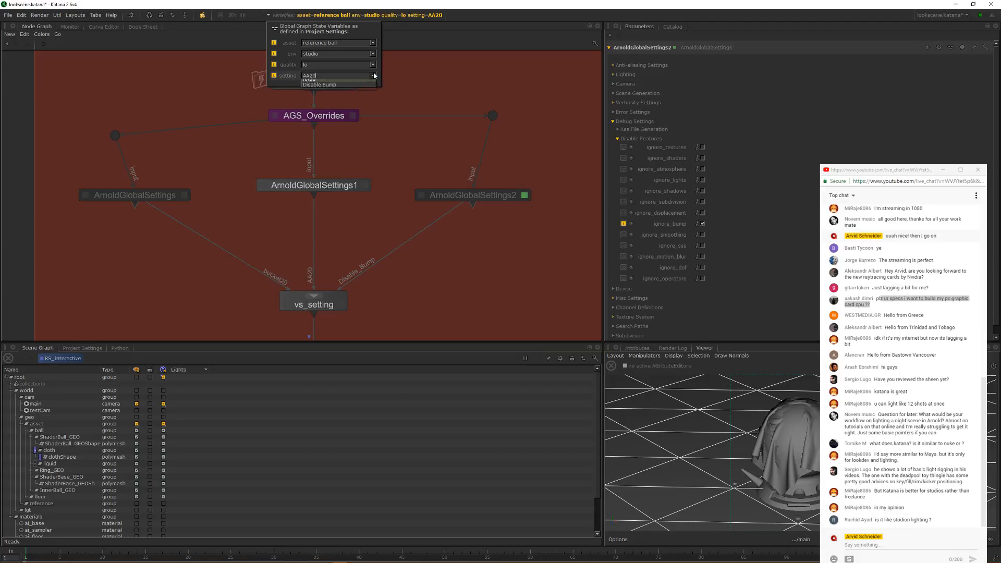
left_click(355, 94)
Step: Open the vs_setting node's parameters and expand its patterns
left_click(342, 305)
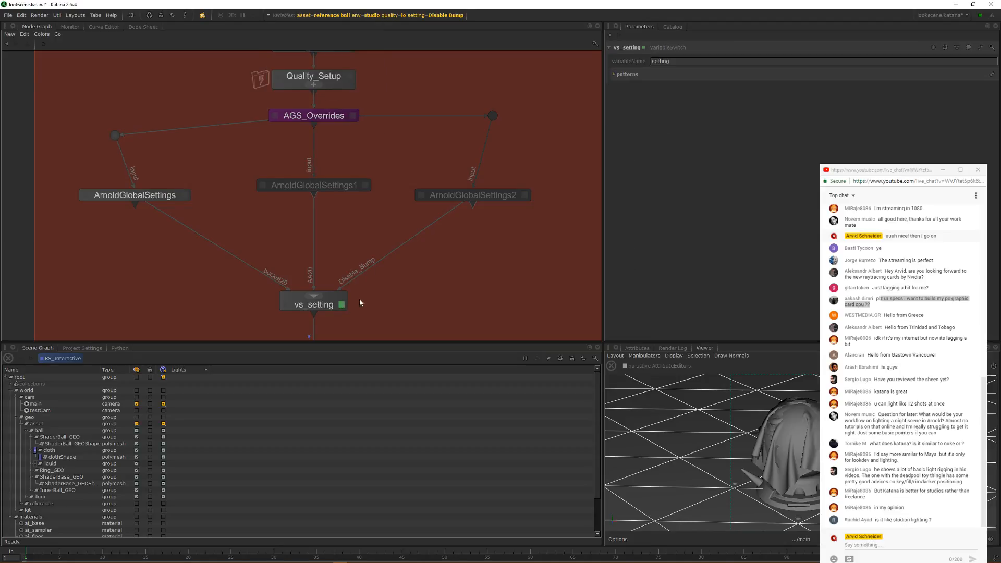
left_click(620, 74)
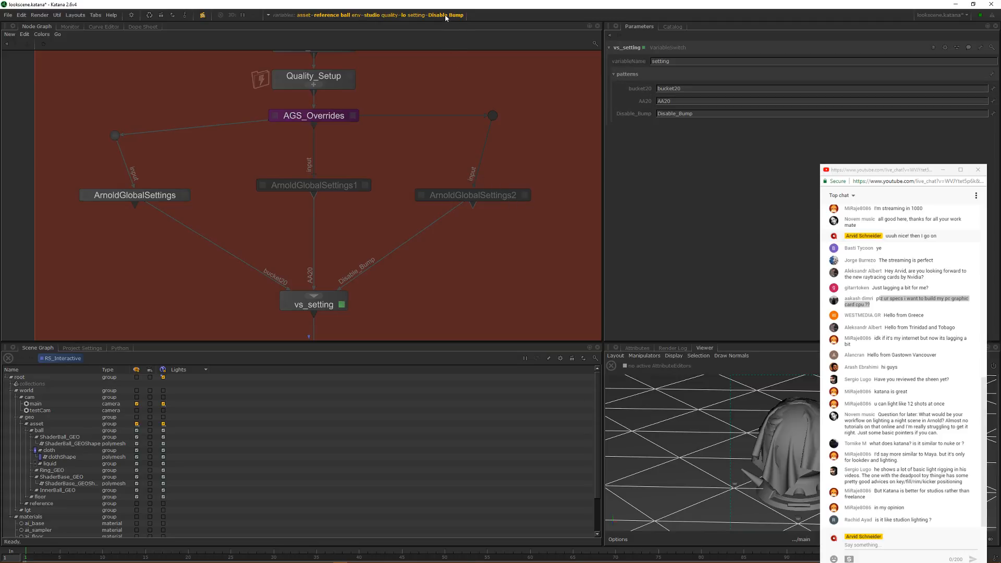
middle_click_drag(493, 287, 489, 189)
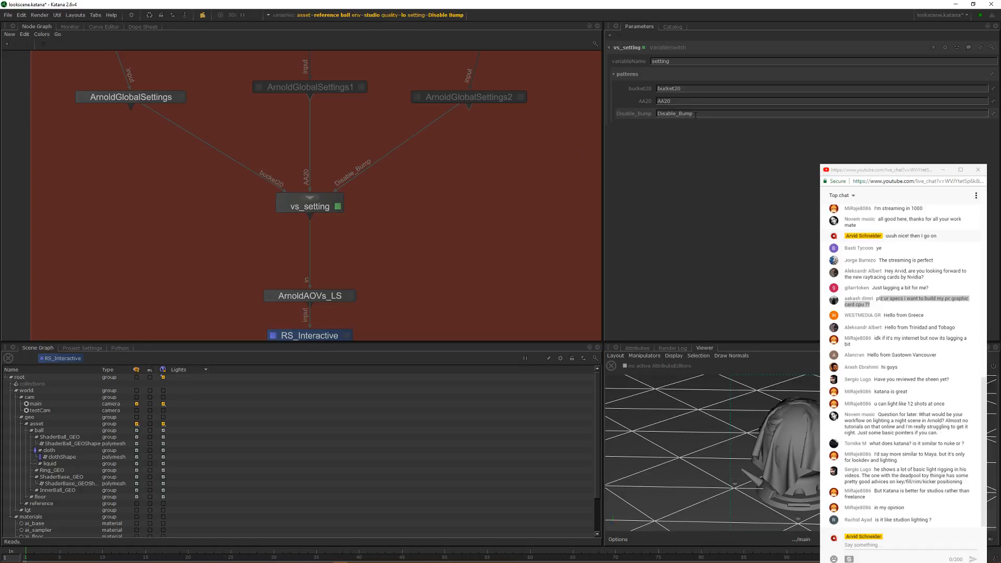
Step: Add a Disable_Bump option to the setting graph state variable, matching the pattern name in vs_setting
double_click(678, 114)
key("s")
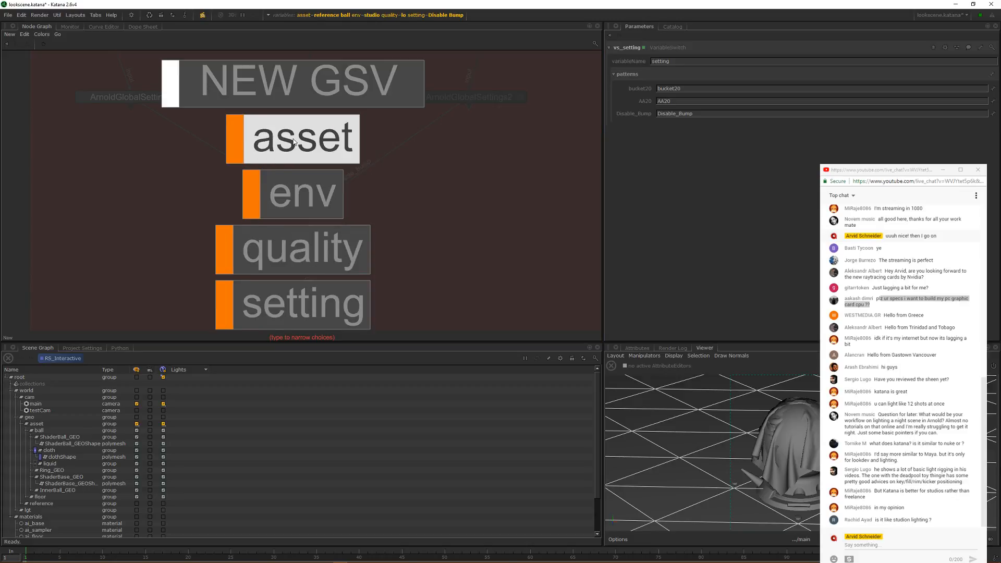
left_click(303, 305)
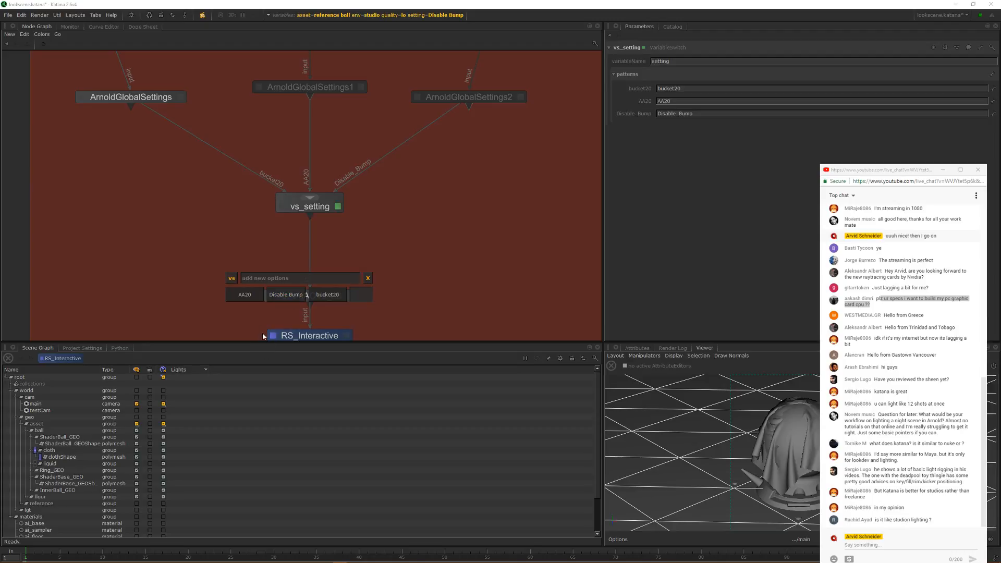
left_click(357, 295)
type("Disable_Bump")
key("Return")
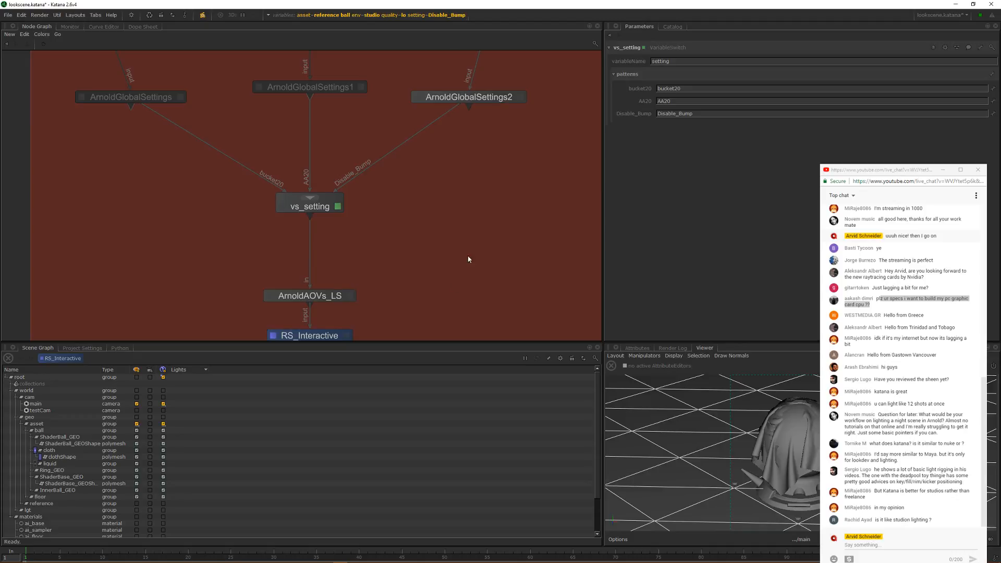
Step: Expand the variables in the Project Settings and set the setting variable to Disable Bump
left_click(95, 349)
left_click(26, 478)
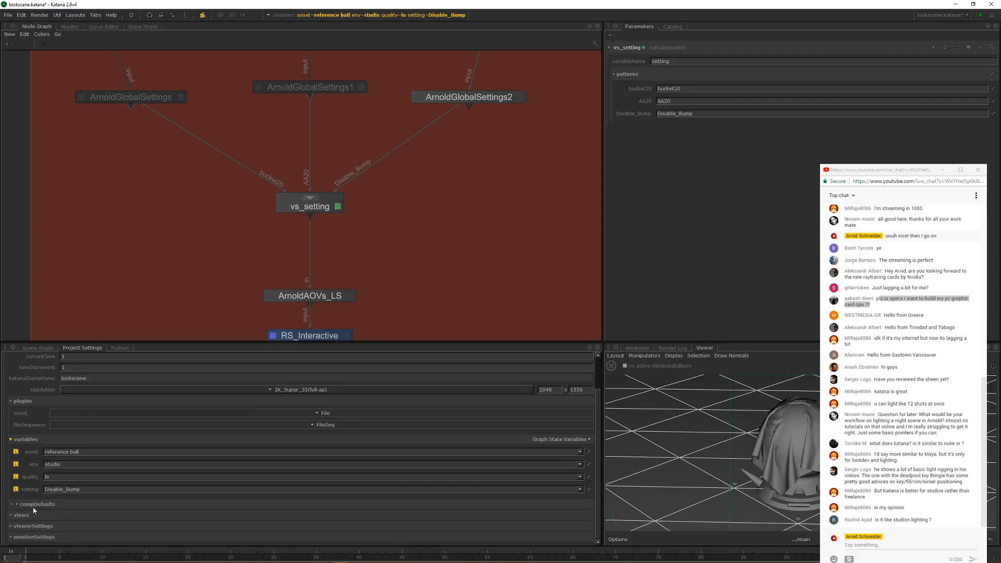
left_click(589, 490)
left_click(580, 489)
left_click(569, 508)
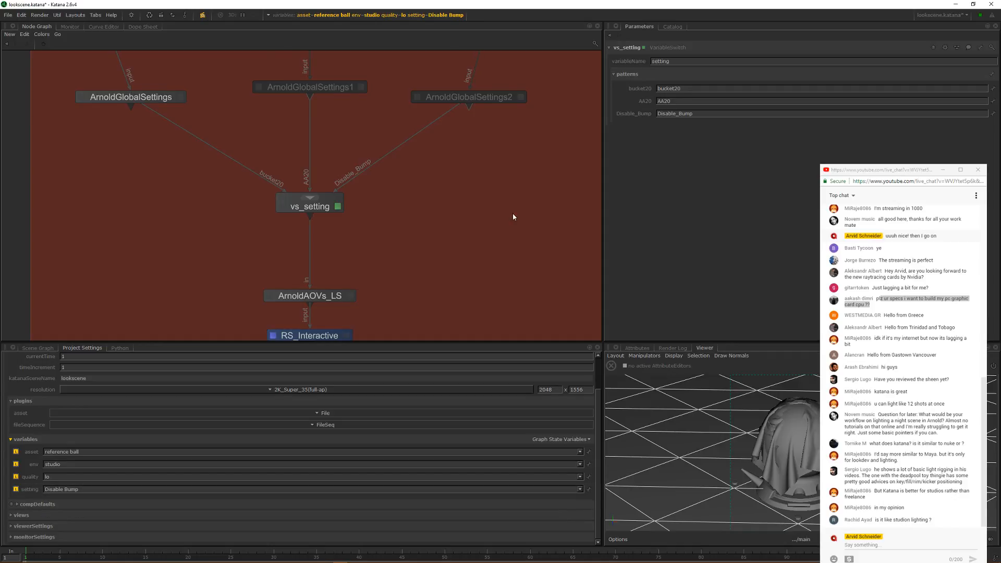
Step: Switch the setting variable to the Disable_Bump option using the graph state variable selector in the Node Graph
middle_click_drag(498, 148, 451, 212)
key("s")
left_click(326, 322)
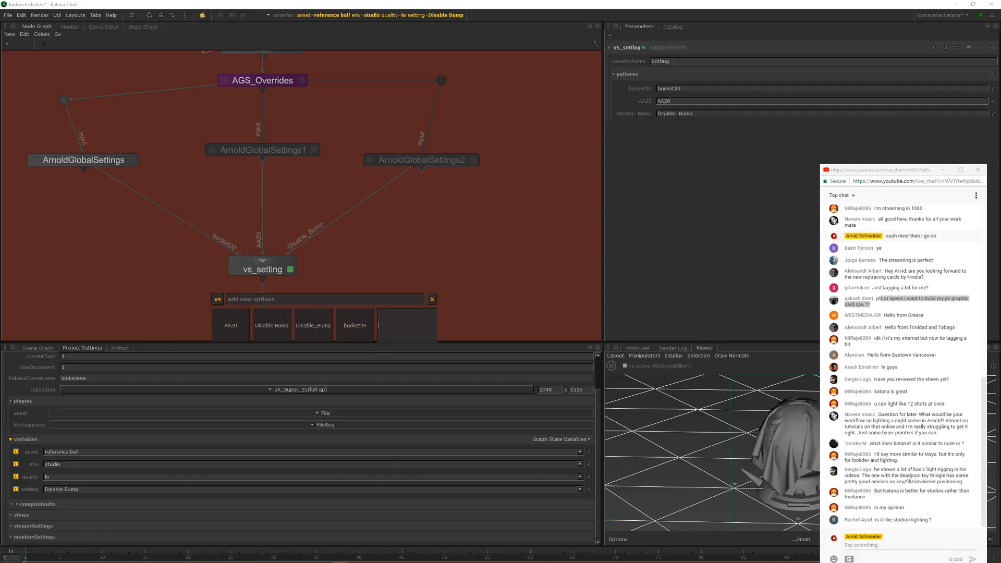
left_click(313, 334)
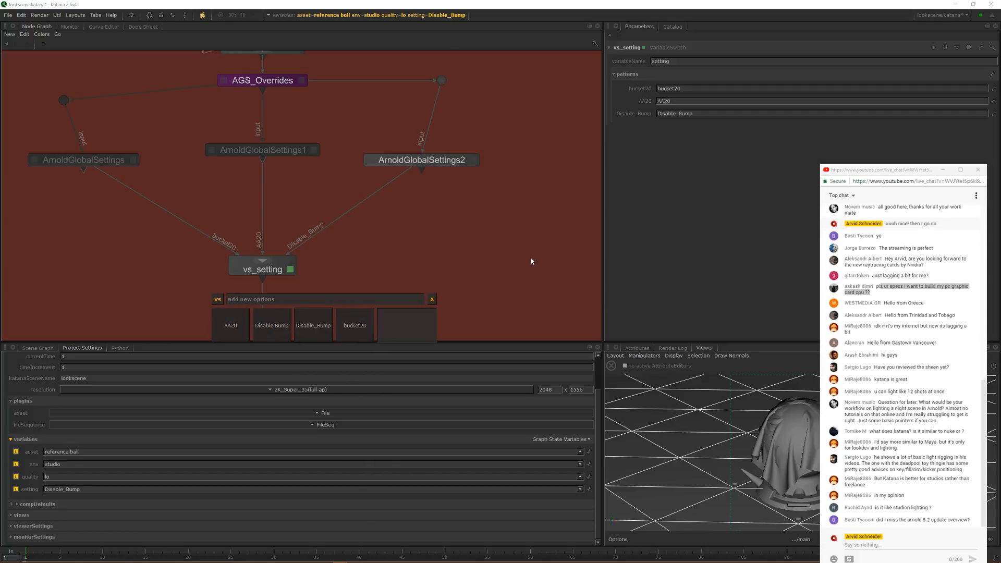
left_click(550, 246)
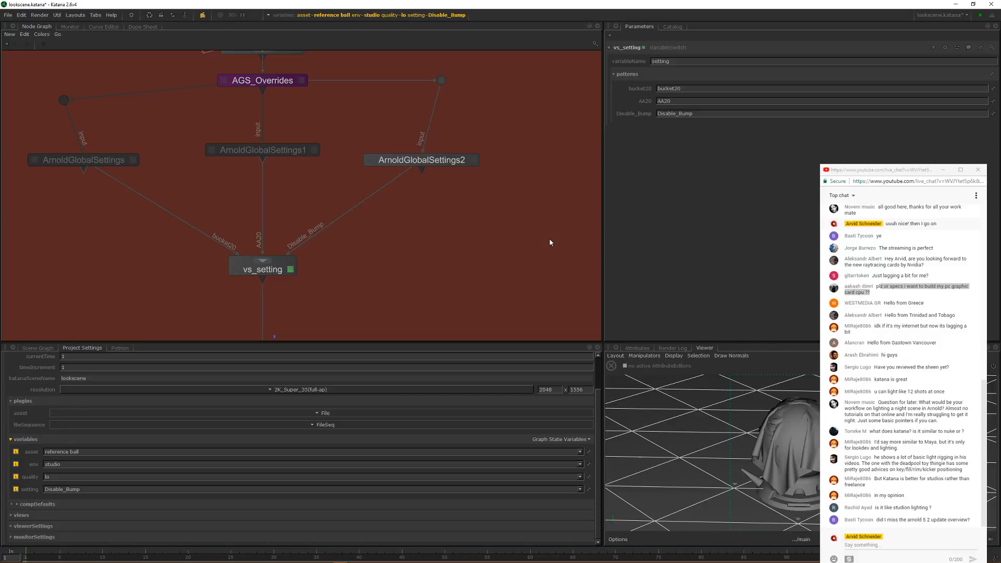
scroll(423, 219, "down", 5)
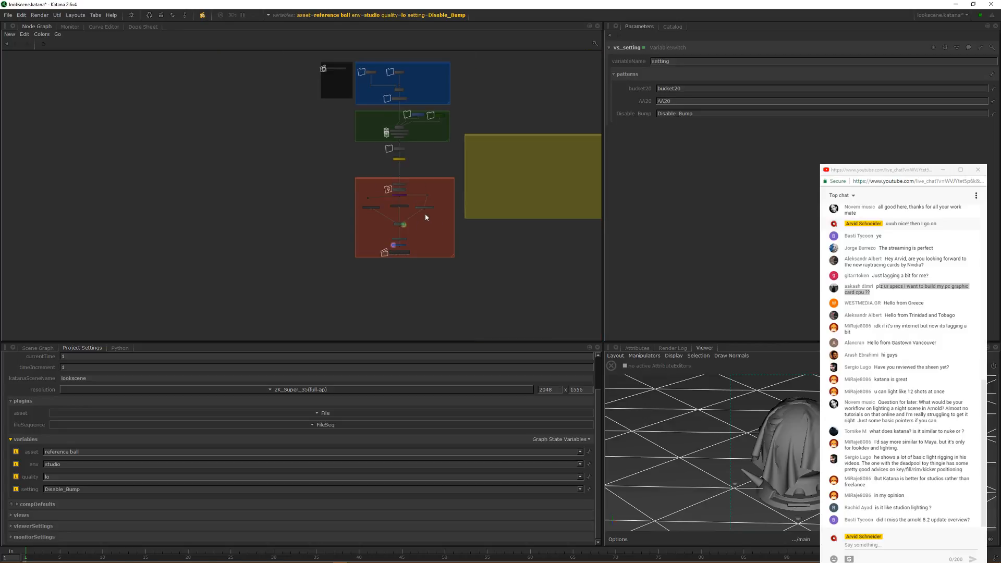
scroll(428, 211, "up", 4)
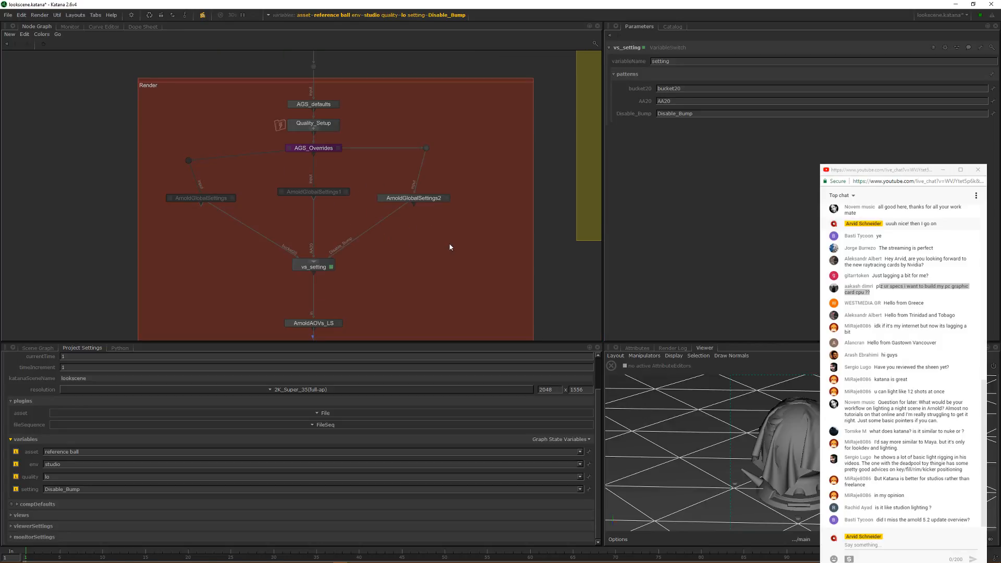
middle_click_drag(449, 243, 403, 229)
left_click_drag(459, 162, 152, 200)
left_click(376, 248)
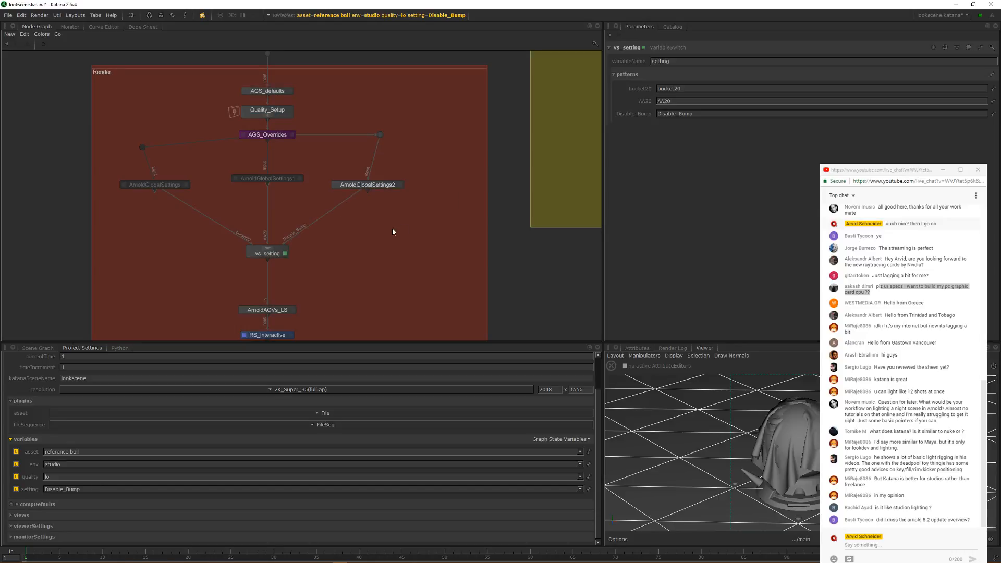
mouse_move(433, 196)
middle_mouse_down()
mouse_move(395, 224)
mouse_move(428, 185)
middle_mouse_up()
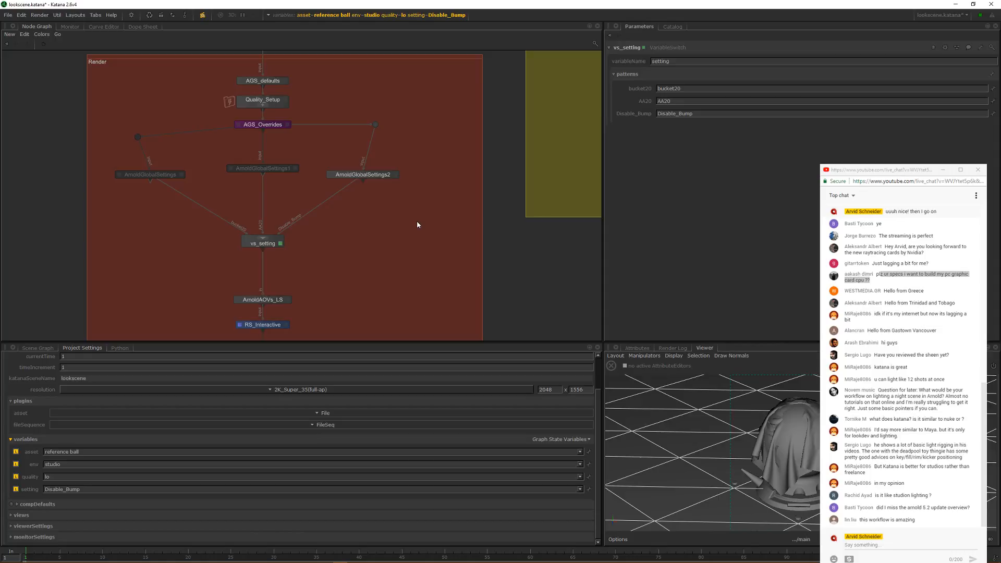
Step: Open the parameters of the ArnoldAOVs_LS node below vs_setting
middle_click_drag(273, 297, 317, 207)
scroll(317, 207, "up", 3)
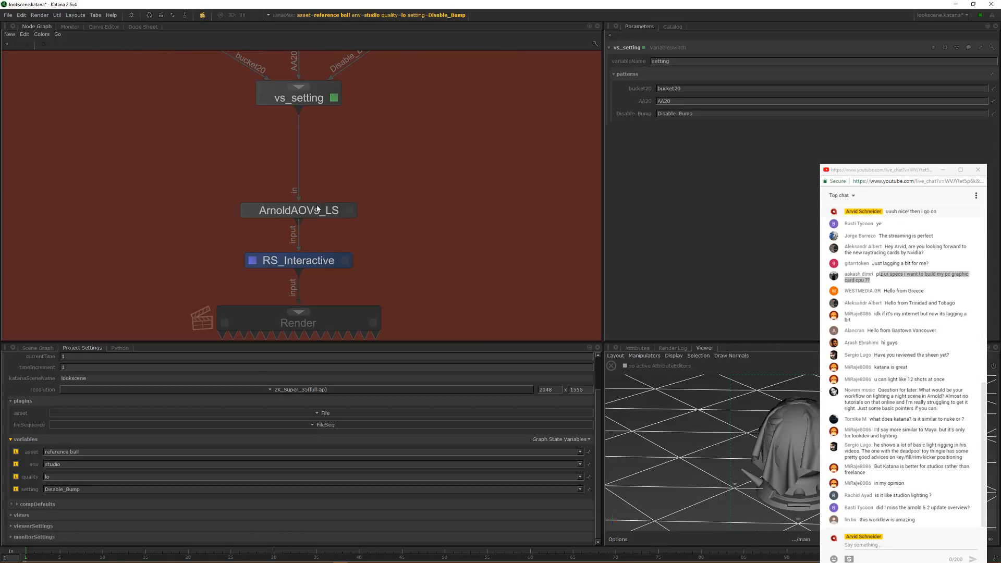
scroll(279, 213, "up", 5)
middle_click_drag(431, 231, 375, 197)
left_click(496, 170)
middle_click_drag(590, 171, 537, 143)
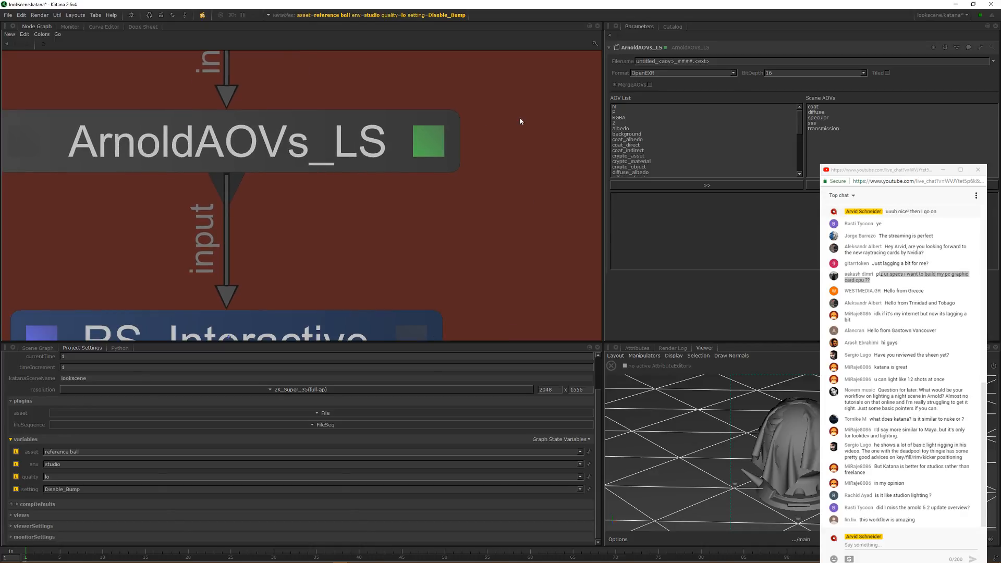
Step: Browse the available AOVs in the ArnoldAOVs_LS node's AOV List
scroll(458, 228, "down", 8)
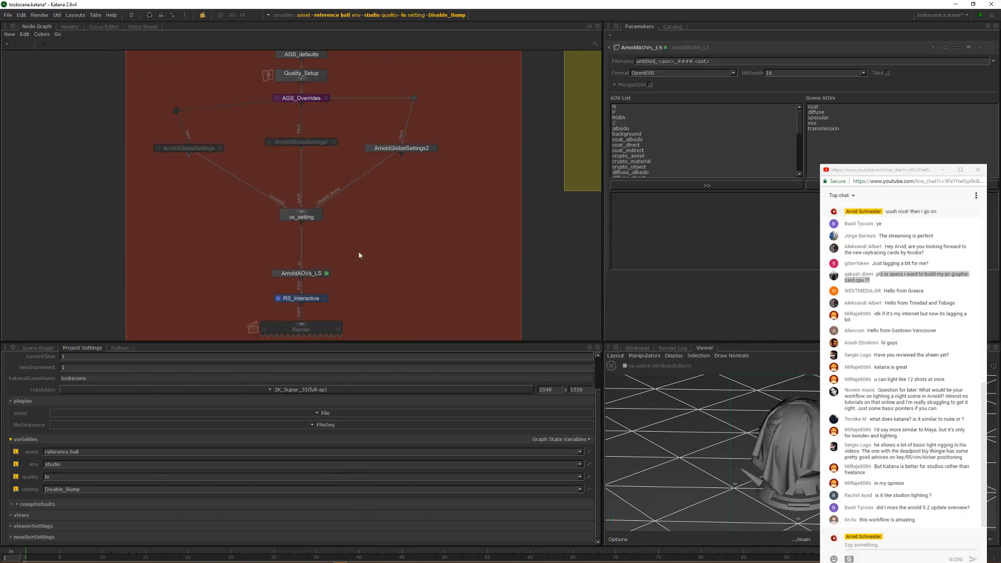
middle_click_drag(458, 228, 476, 241)
scroll(490, 174, "down", 5)
middle_click_drag(489, 174, 433, 144)
scroll(410, 151, "up", 10)
scroll(431, 162, "up", 4)
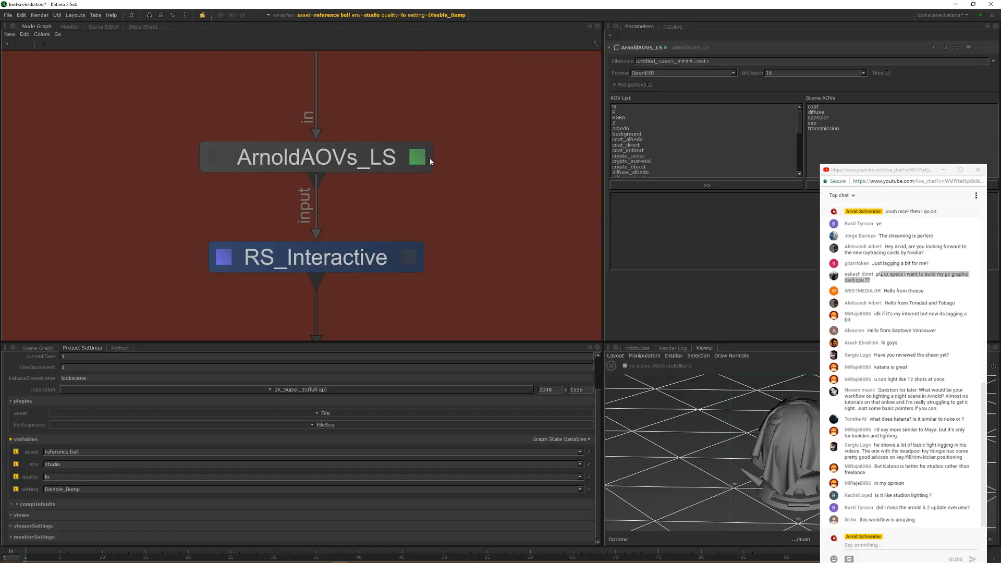
left_click(641, 135)
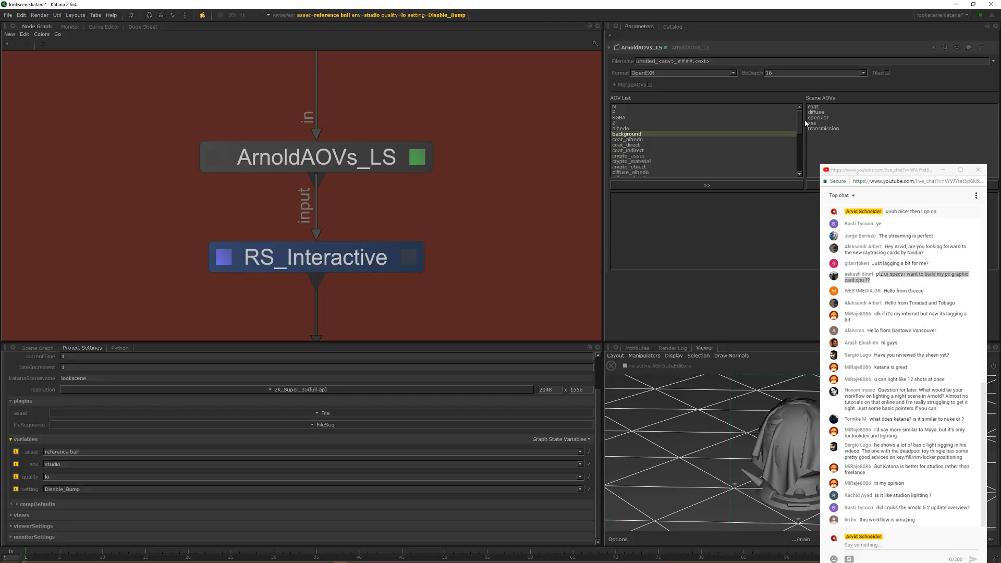
scroll(801, 123, "down", 2)
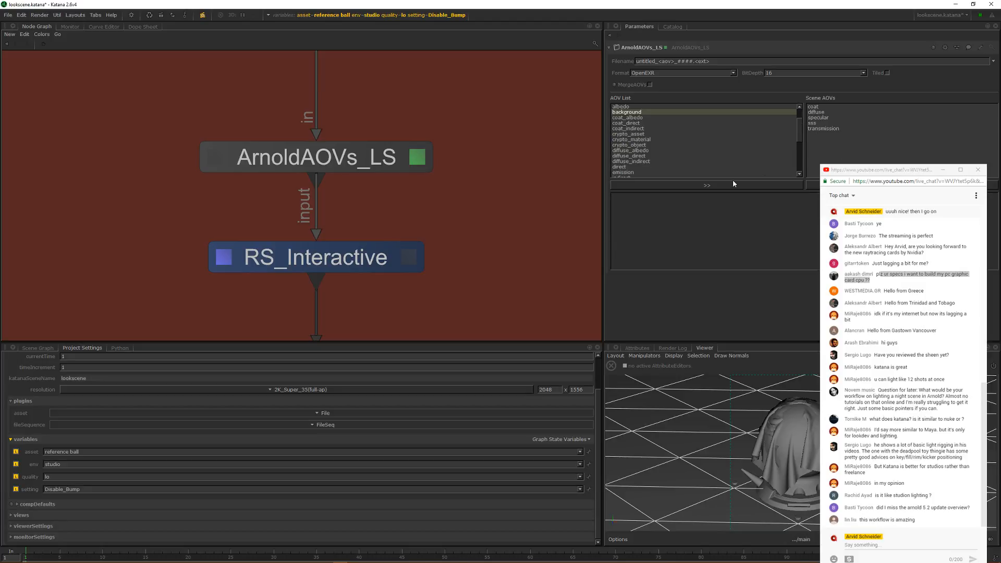
Step: Add a custom AOV to the Scene AOVs and review the lightGroups options in its settings
left_click(850, 185)
left_click(819, 113)
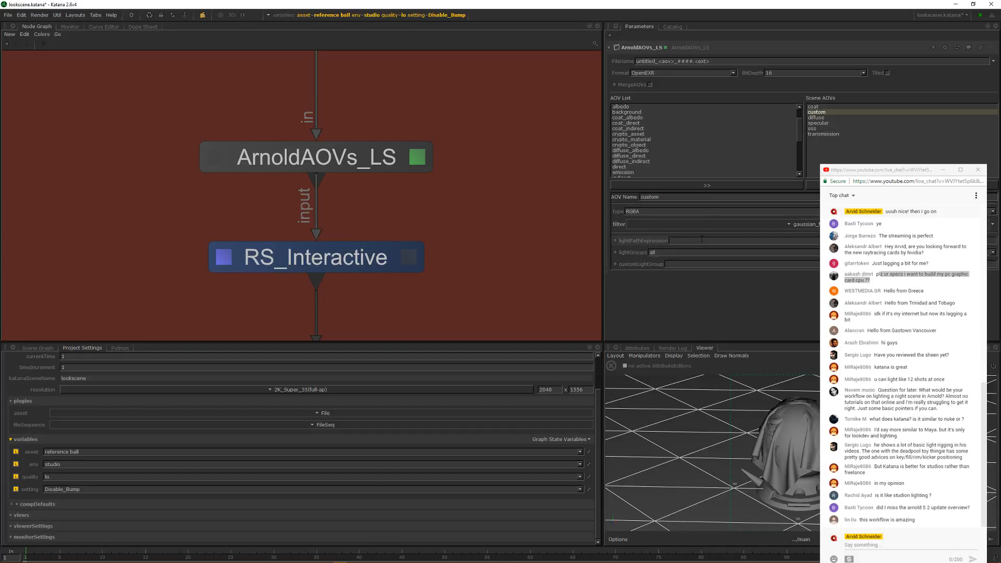
left_click(673, 251)
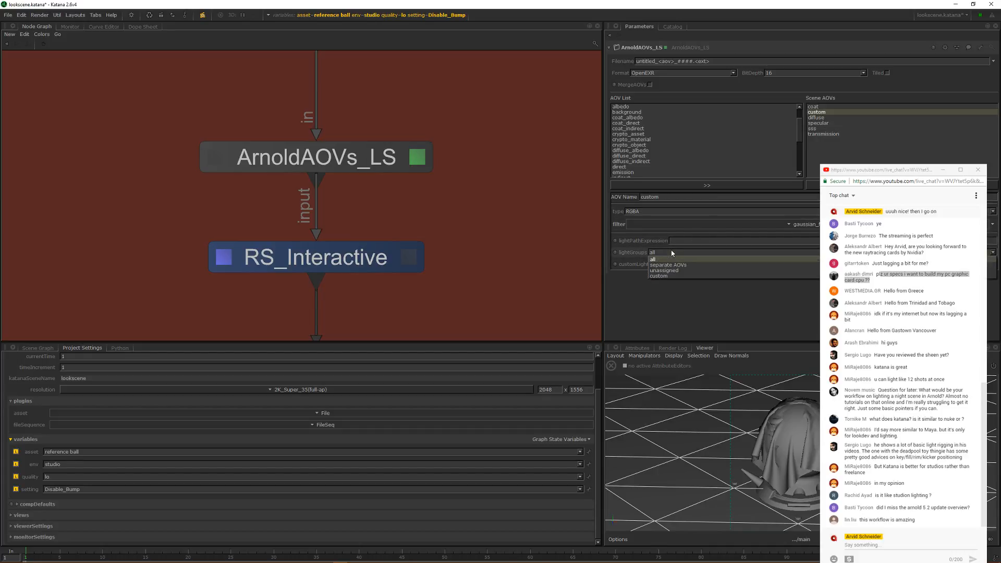
left_click(671, 251)
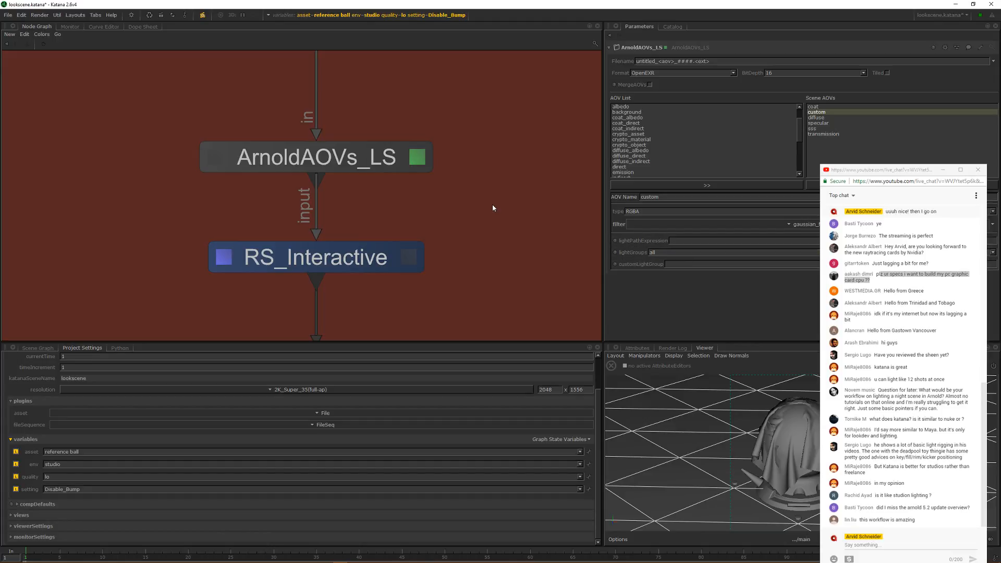
Step: Insert a LightControl_LS node into the connection between vs_setting and ArnoldAOVs_LS in the render group
scroll(497, 203, "down", 5)
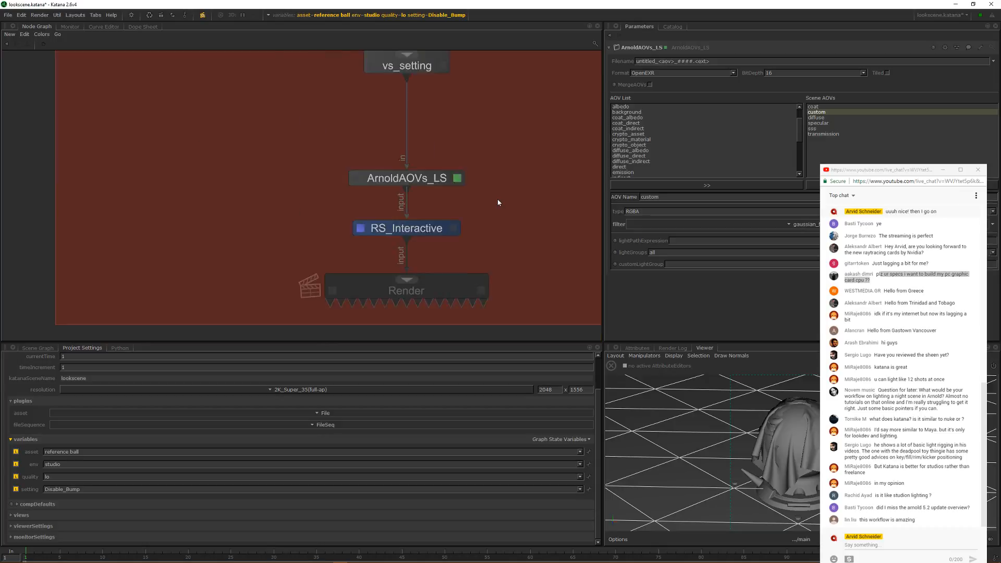
scroll(450, 167, "up", 3)
key("Tab")
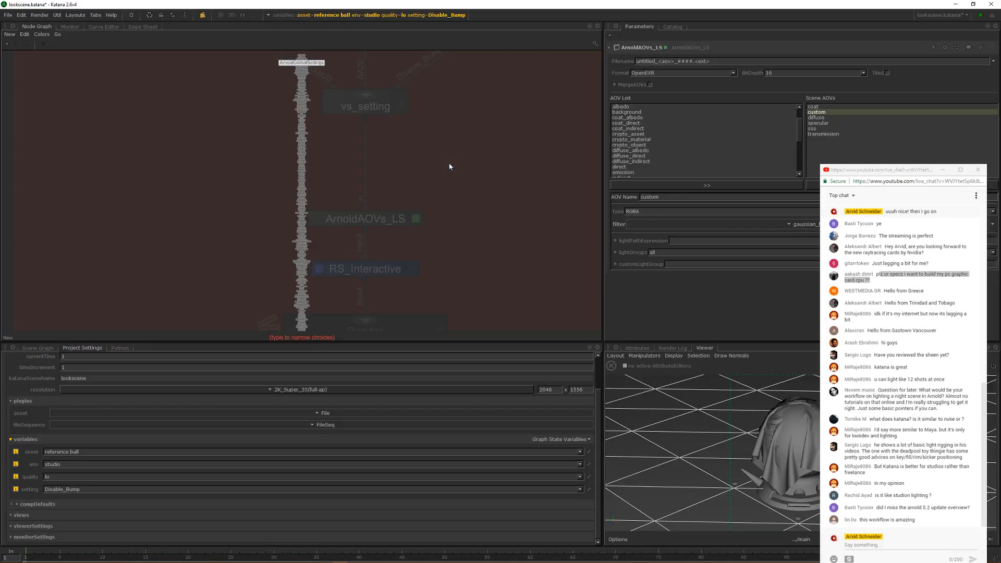
type("ls")
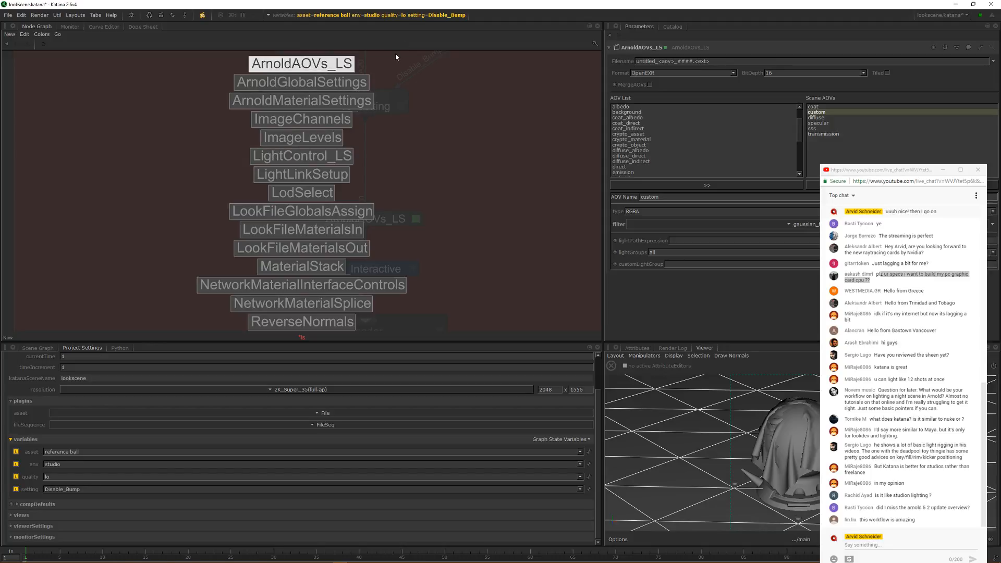
left_click(350, 156)
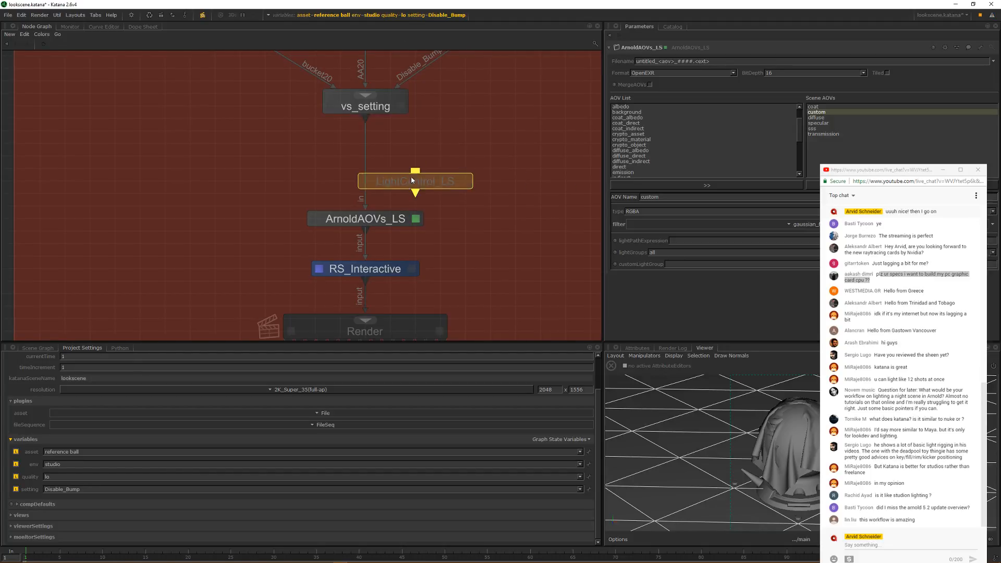
left_click(369, 174)
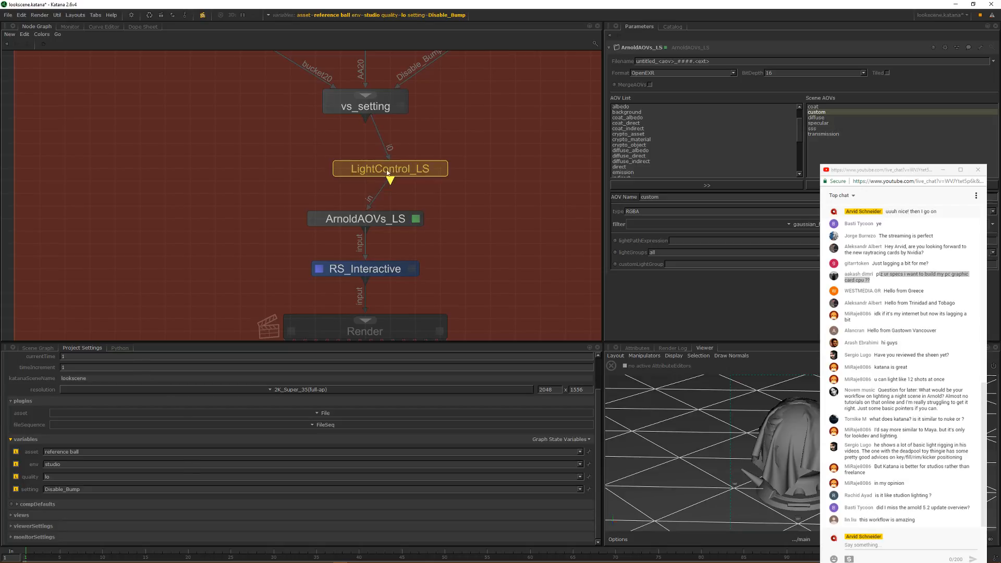
Step: Open the LightControl_LS parameters, set the renderer to arnold and expand the random_xform settings
key("e")
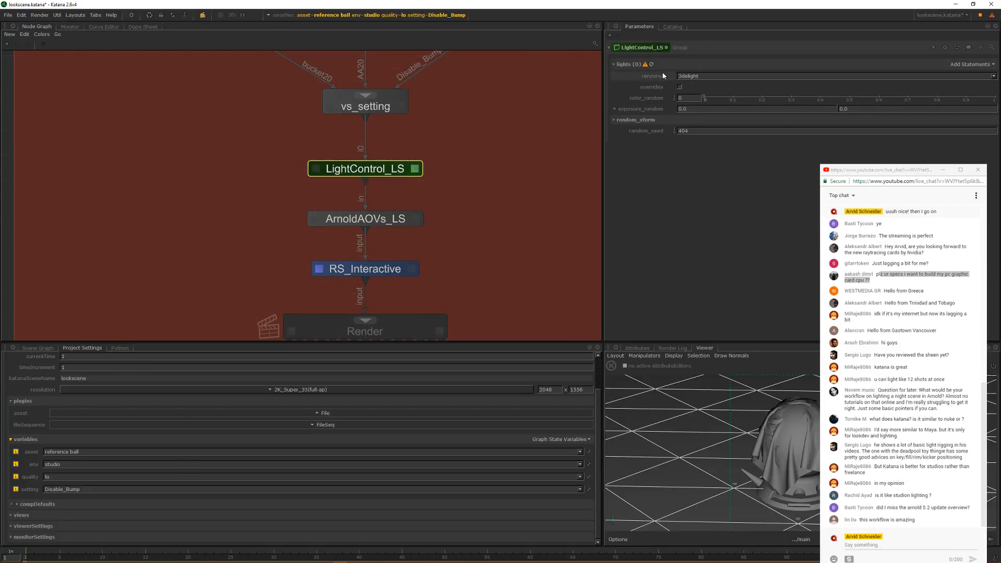
left_click(688, 76)
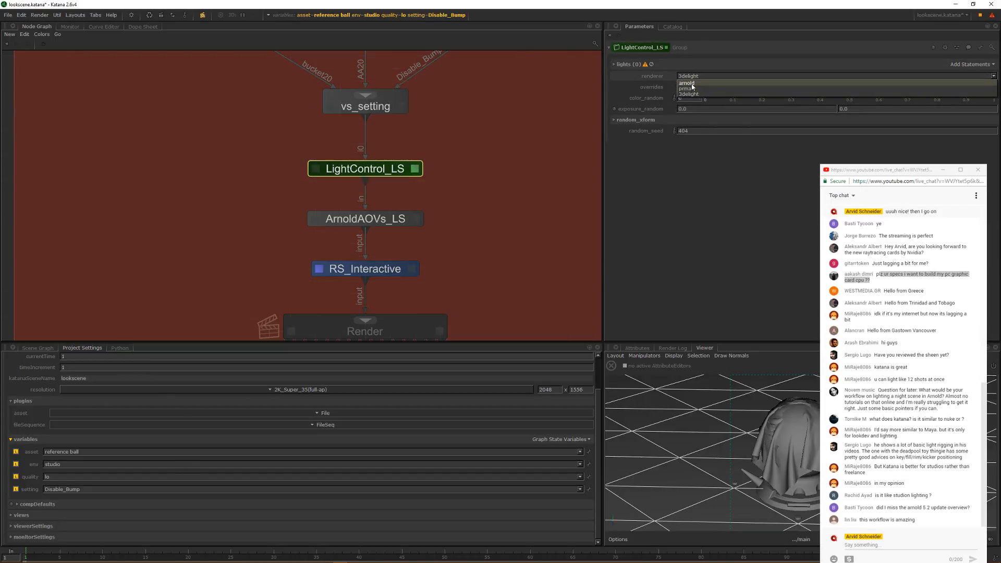
left_click(687, 83)
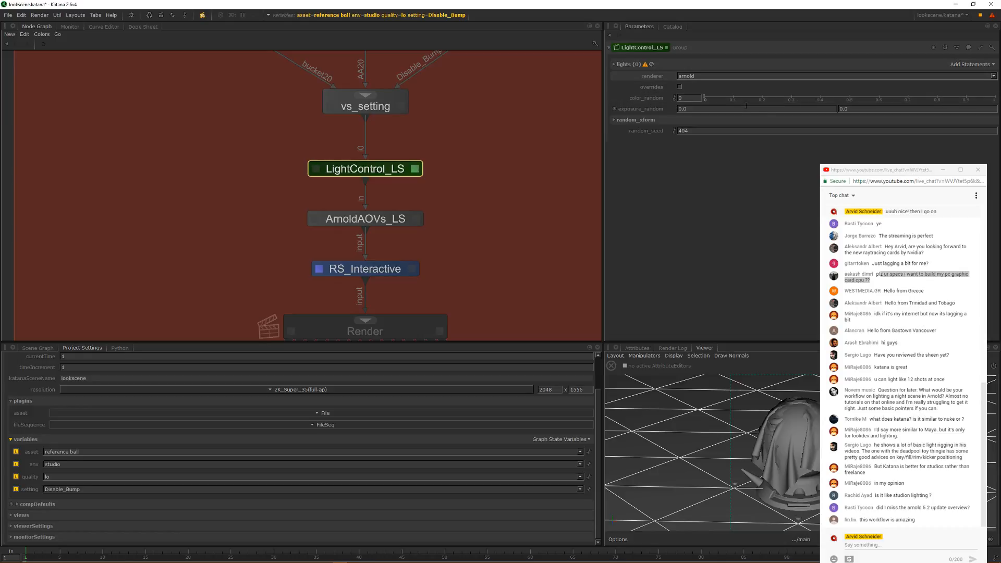
left_click(636, 121)
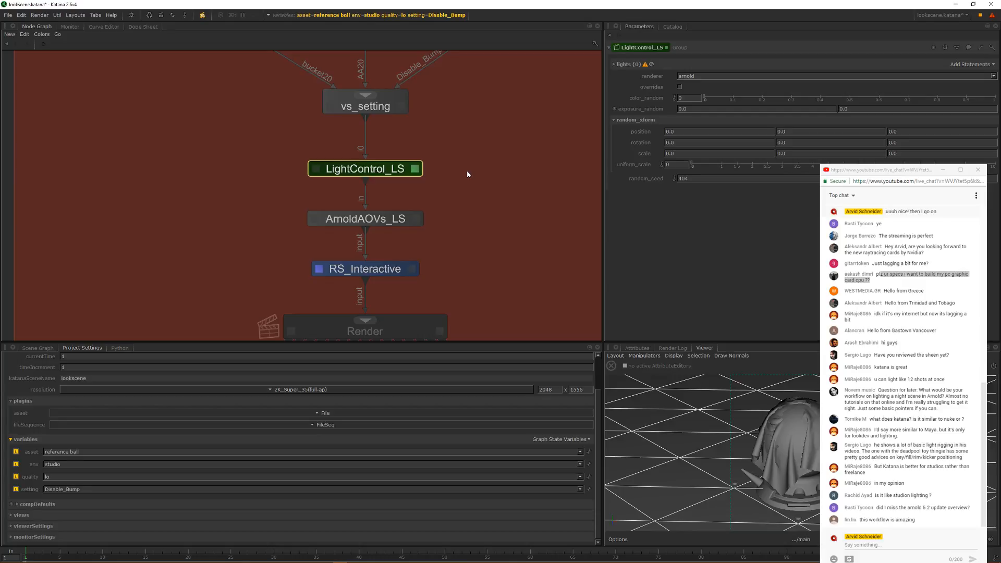
left_click(490, 208)
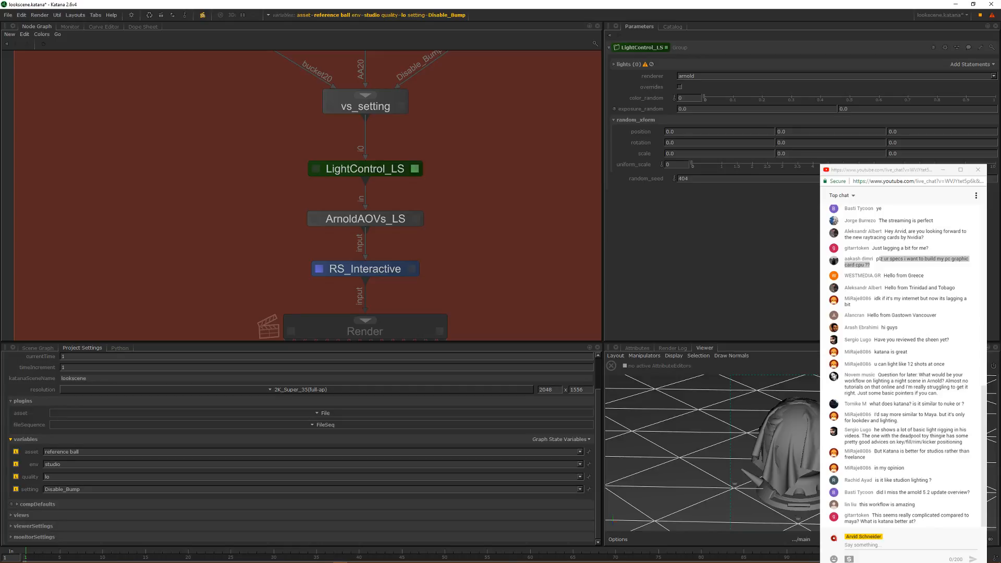
Step: Read the latest viewer messages in the live chat, highlighting the comments that compare Katana with Maya
left_click_drag(889, 381, 912, 467)
left_click(912, 467)
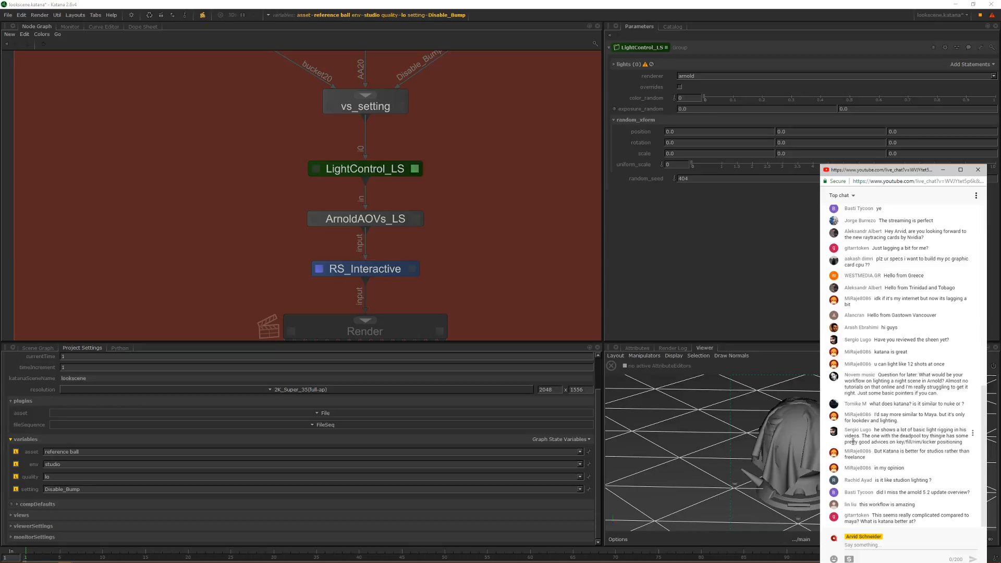
left_click_drag(878, 430, 903, 443)
left_click(897, 429)
left_click_drag(846, 453, 925, 493)
left_click(921, 466)
left_click(924, 465)
left_click(910, 493)
left_click(925, 493)
left_click_drag(885, 518, 904, 521)
left_click(925, 524)
left_click(554, 213)
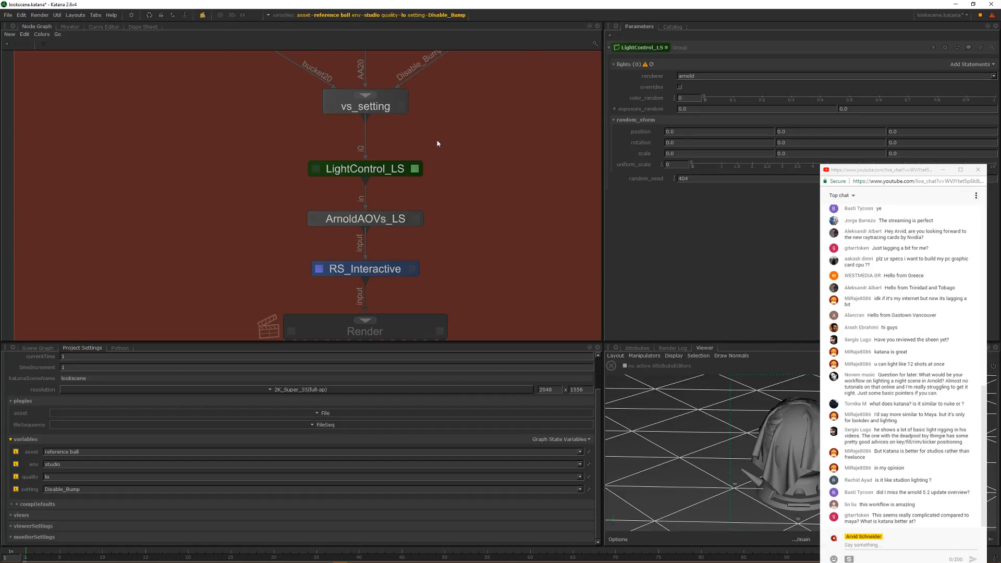
Step: Examine the node graph's Data group with CAMERA and GEO_IN, and the nodes of the Material group
scroll(437, 142, "down", 6)
middle_click_drag(436, 142, 428, 260)
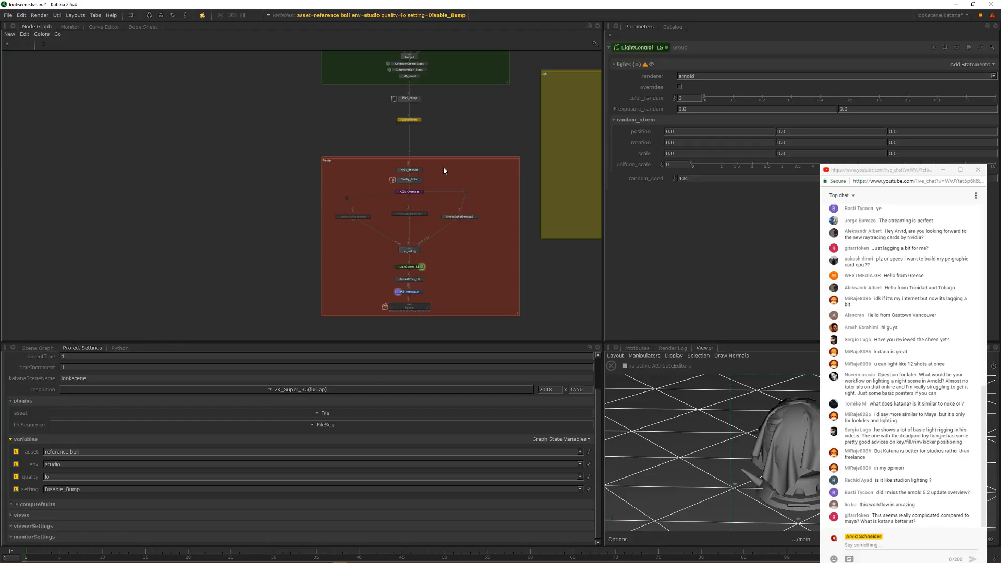
middle_click_drag(471, 91, 421, 244)
middle_click_drag(366, 80, 389, 142)
scroll(389, 143, "up", 6)
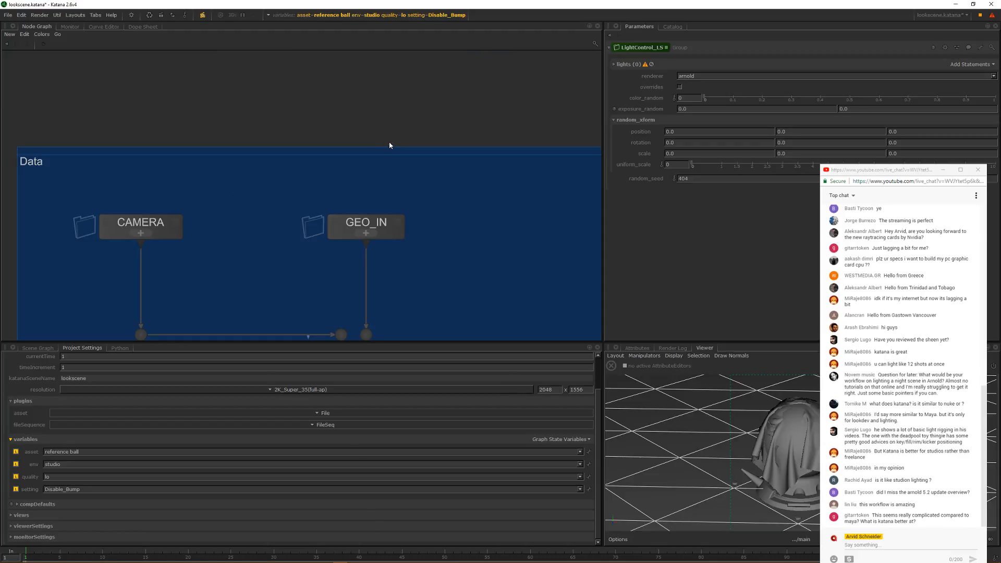
left_click_drag(485, 163, 269, 290)
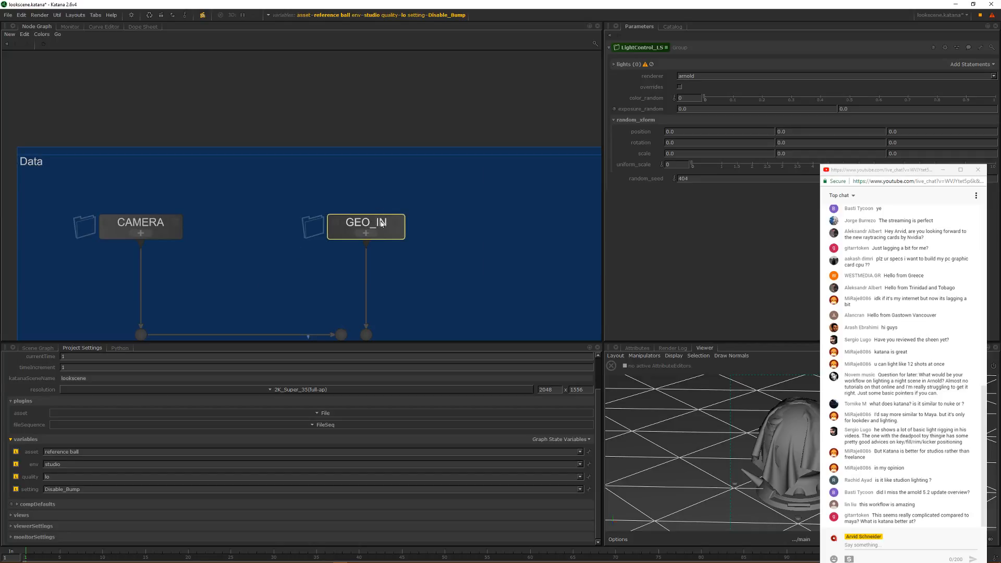
left_click_drag(52, 174, 220, 253)
scroll(346, 211, "down", 3)
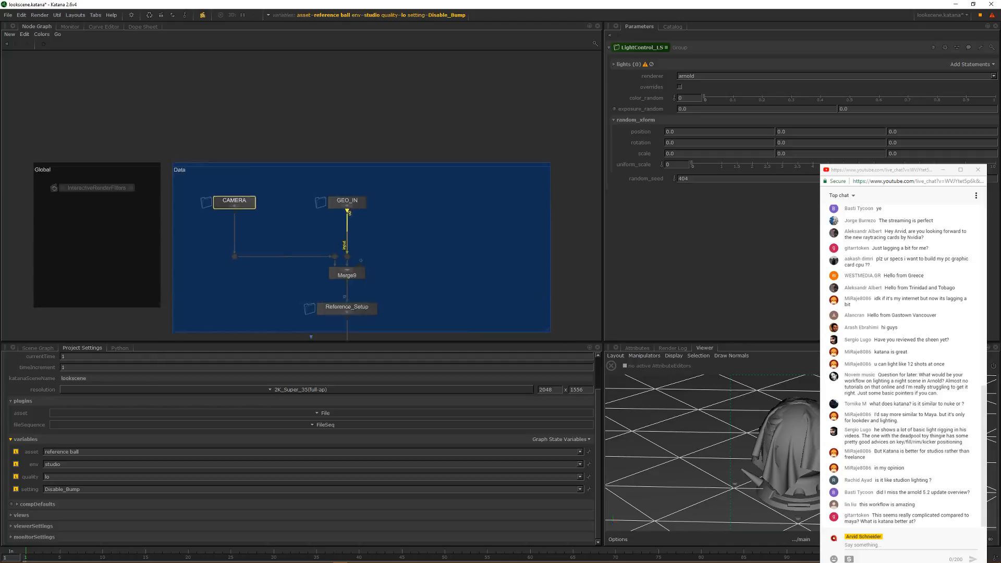
middle_click_drag(346, 210, 329, 135)
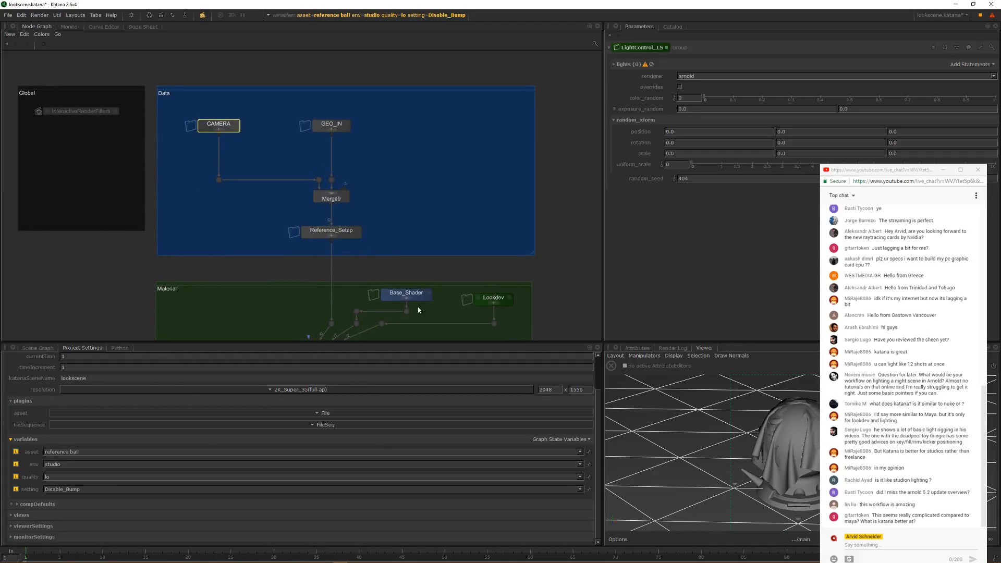
middle_click_drag(390, 320, 403, 184)
left_click_drag(138, 116, 564, 280)
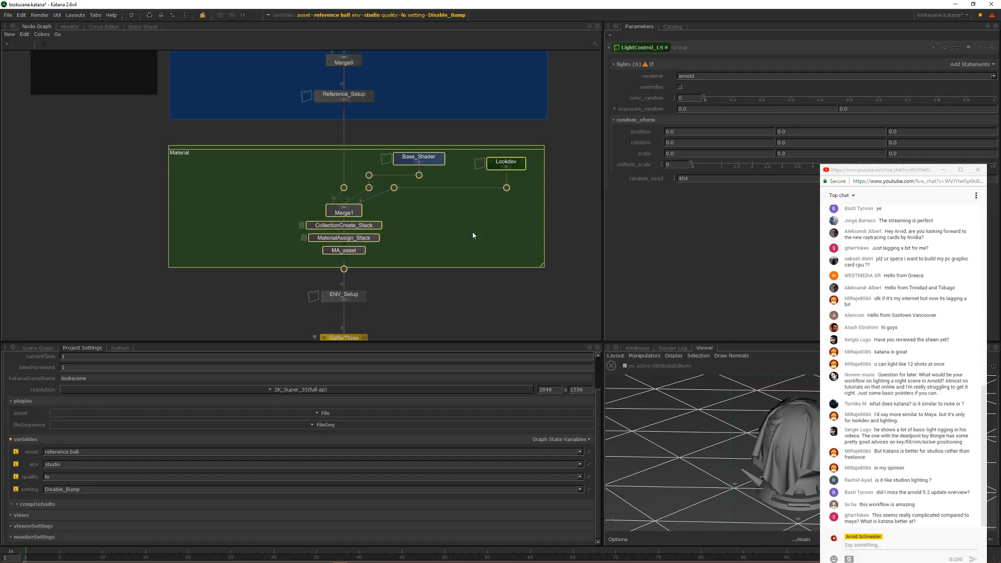
Step: Search the node creation list for "loo" to review the available LookFile nodes
left_click(474, 235)
key("Tab")
type("kl")
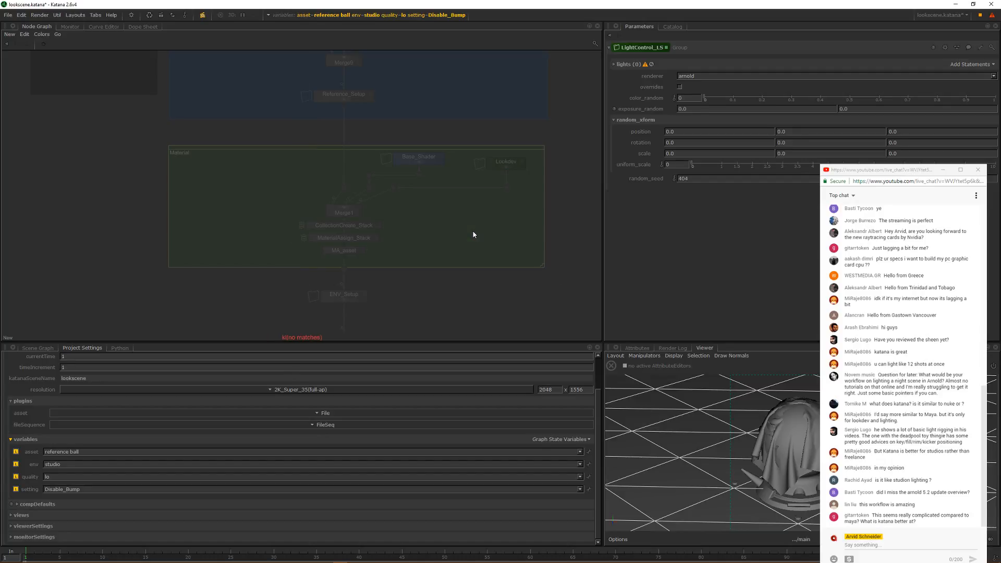
key("BackSpace")
key("BackSpace")
type("loo")
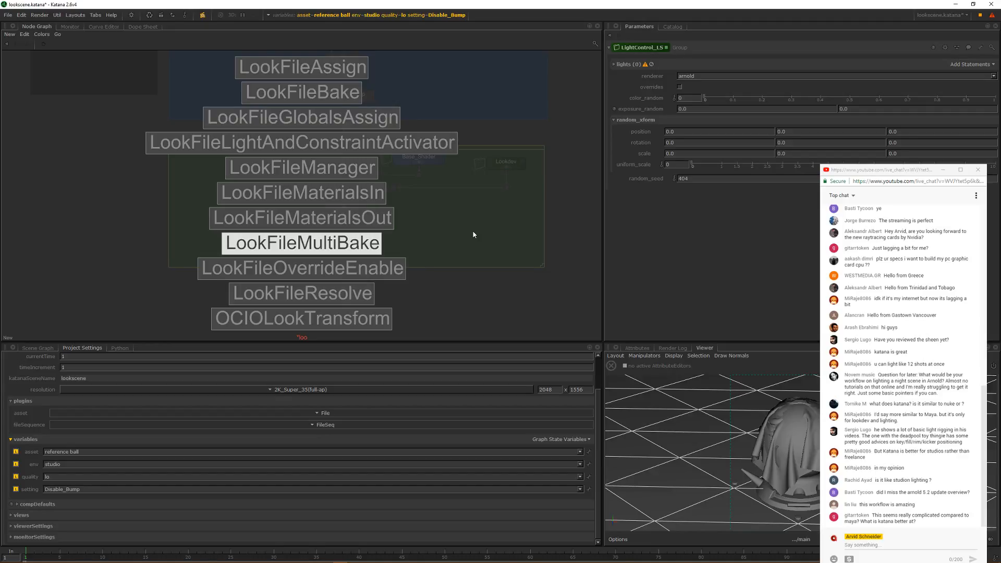
key("Escape")
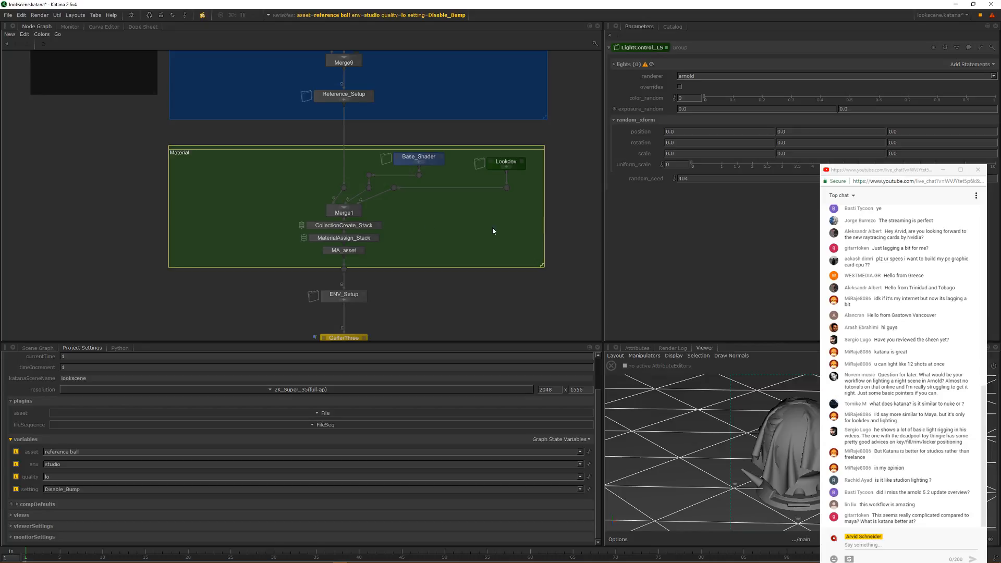
left_click(587, 218)
middle_click_drag(478, 154, 447, 139)
scroll(444, 143, "down", 5)
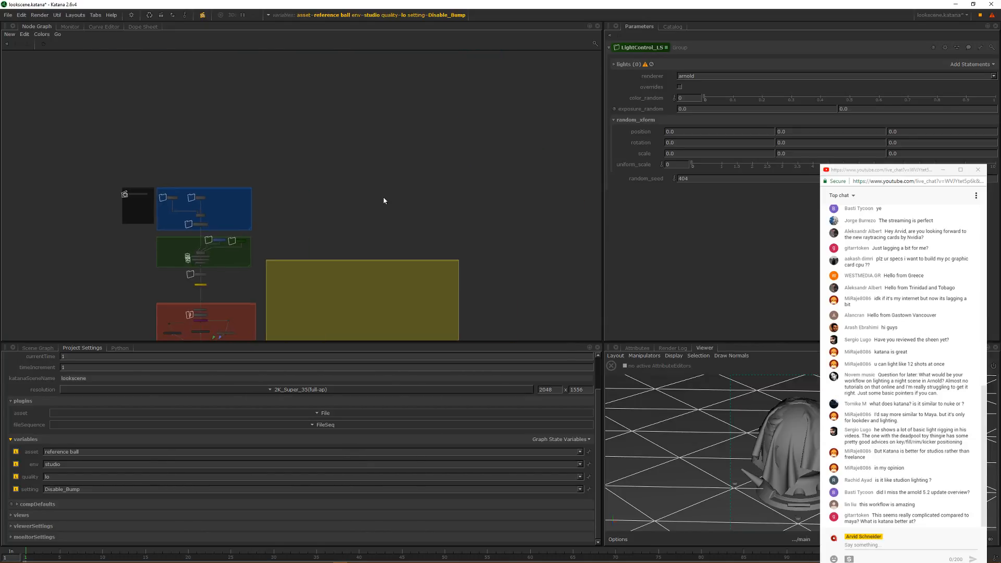
middle_click_drag(384, 202, 477, 76)
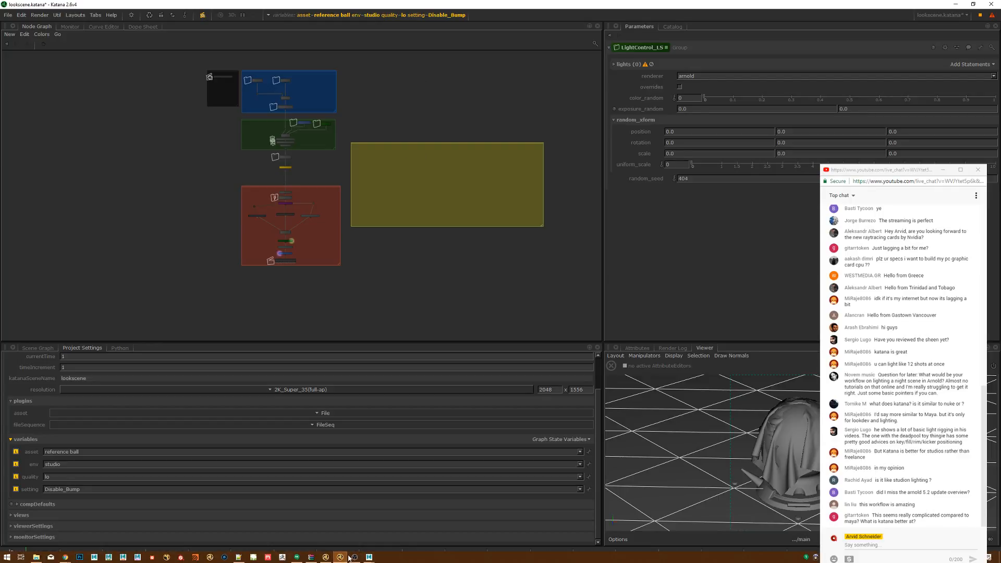
Step: Switch to Maya 2018 and widen the perspective viewport beside the Hypershade
mouse_move(368, 557)
left_click(403, 542)
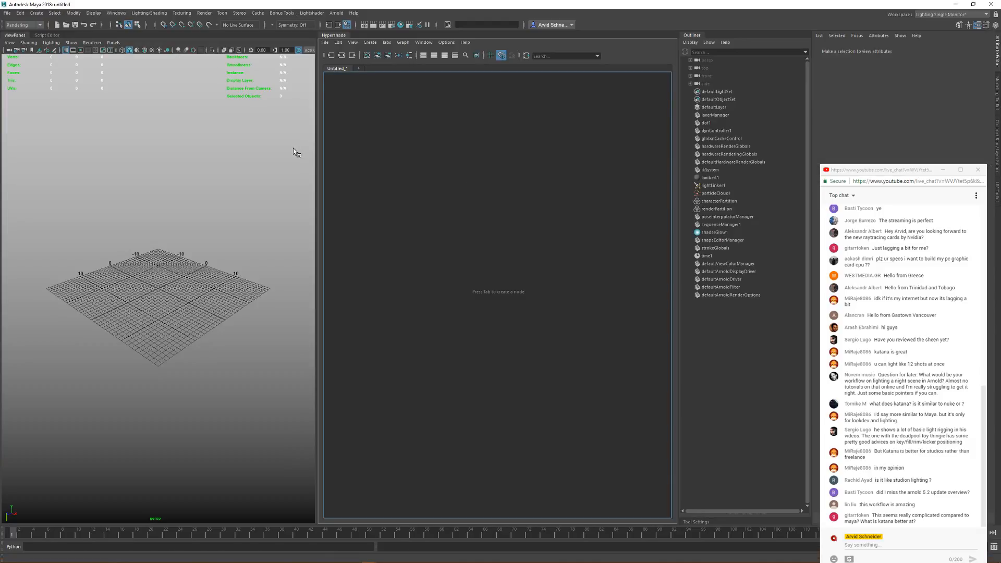
left_click_drag(316, 146, 362, 147)
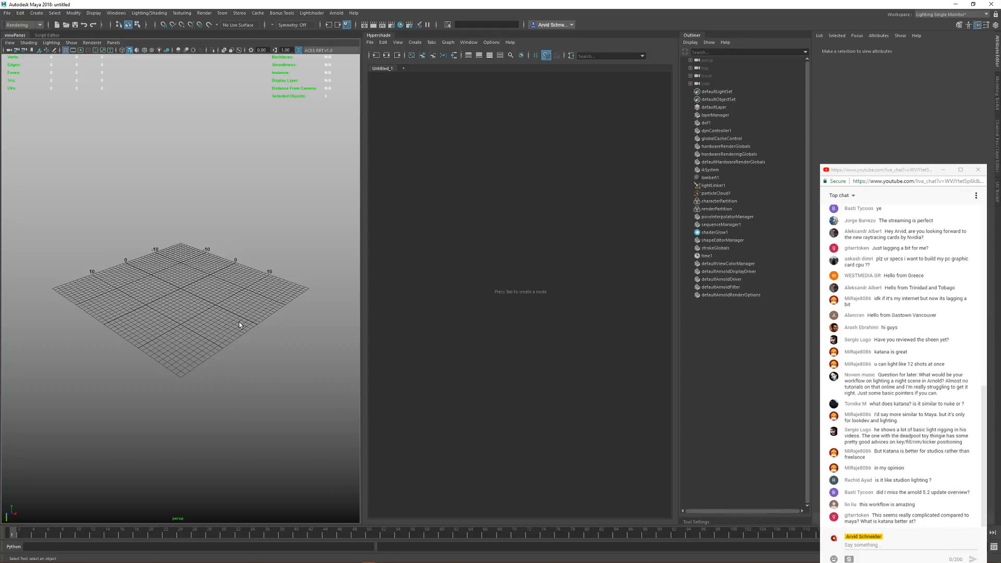
Step: Switch to Chrome, bring up the start of the Lookdev Kit blog page and maximize the browser window
mouse_move(340, 562)
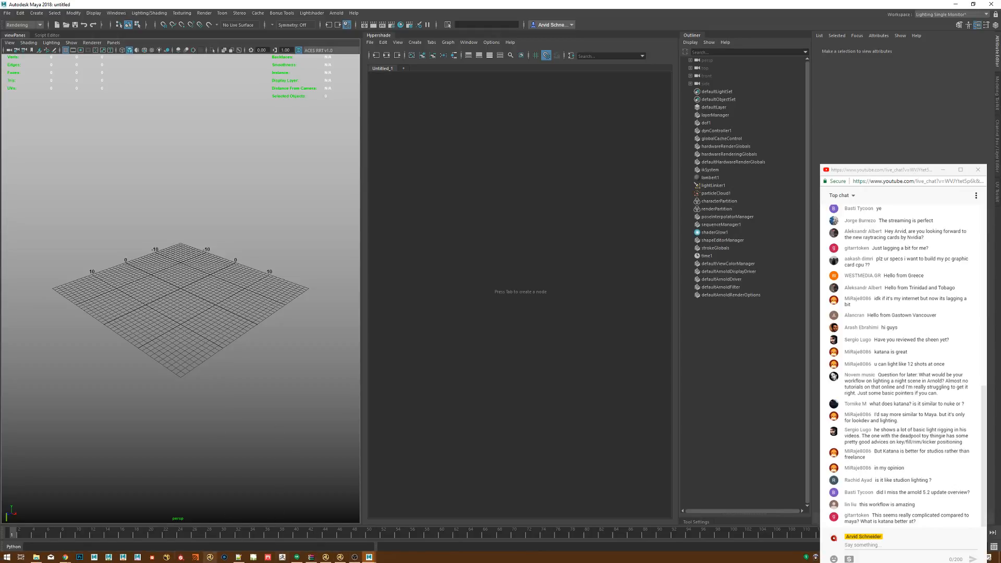
mouse_move(71, 561)
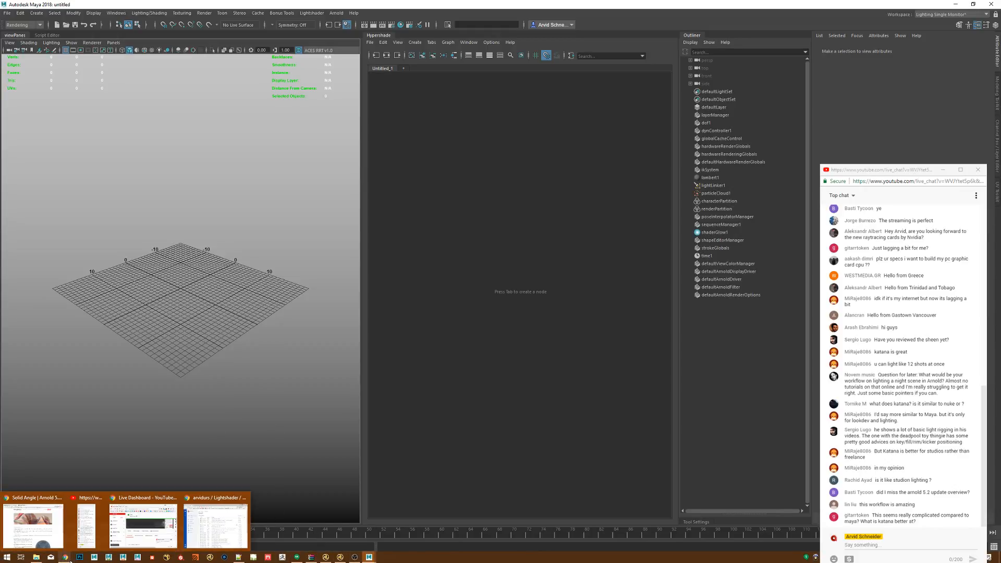
left_click(45, 534)
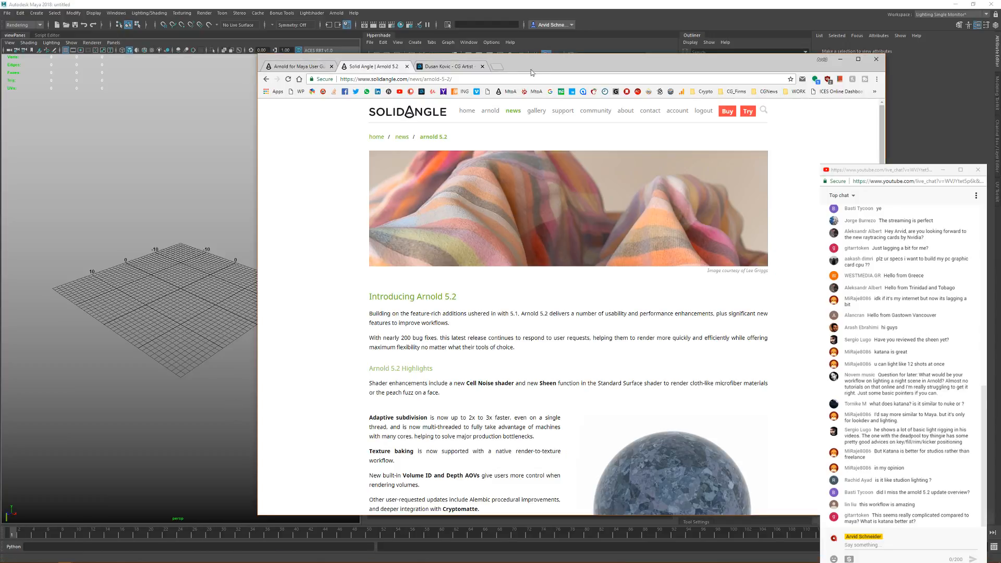
left_click(449, 66)
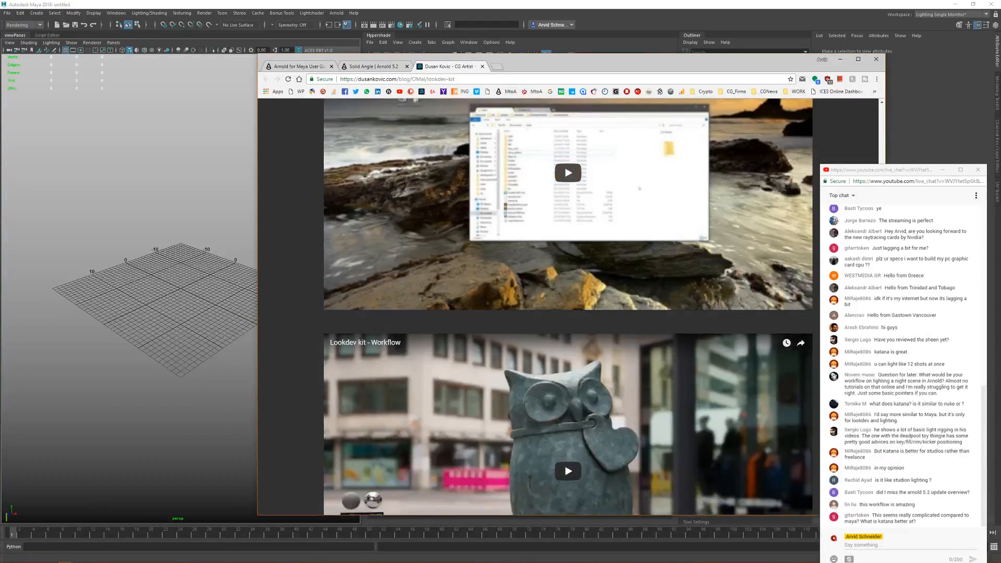
scroll(639, 188, "up", 10)
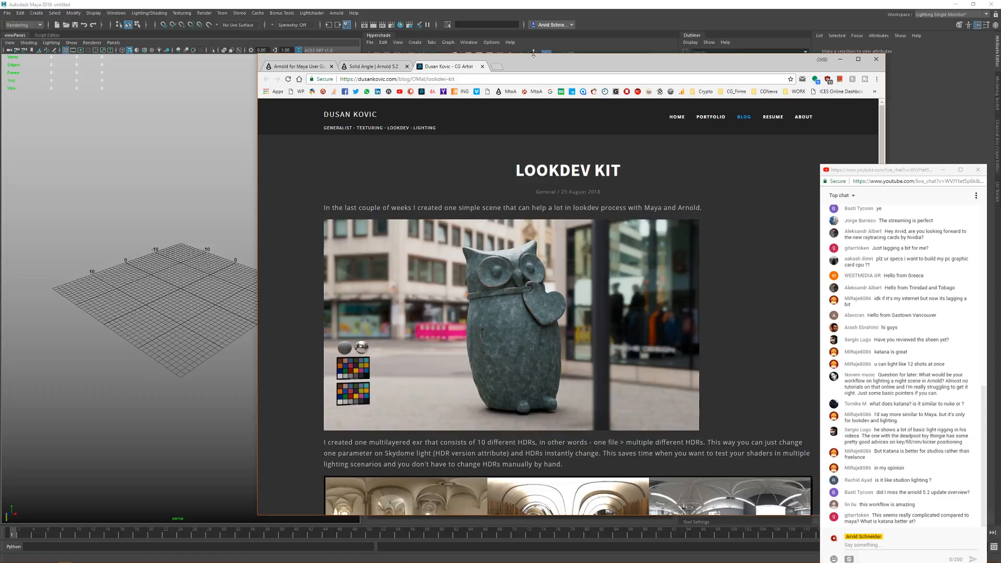
double_click(558, 60)
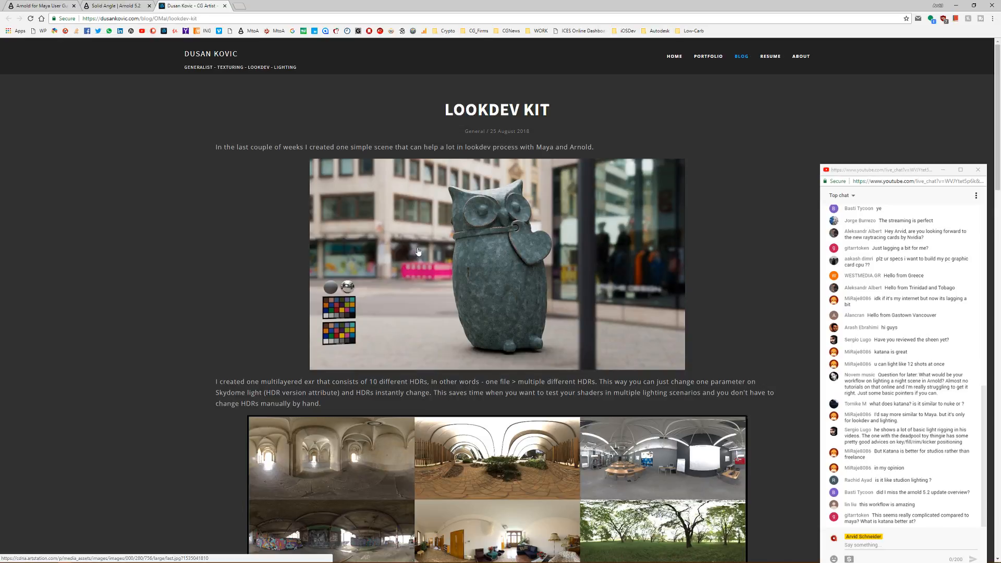
Step: Look through the Lookdev Kit page's HDR overview and its installation and workflow videos
scroll(662, 386, "down", 3)
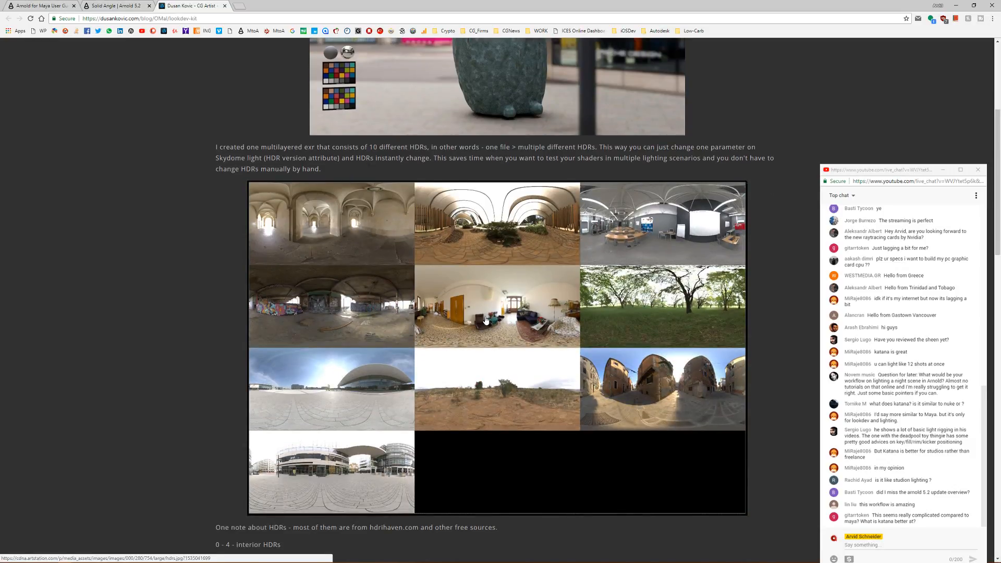
scroll(499, 319, "down", 5)
scroll(133, 307, "down", 4)
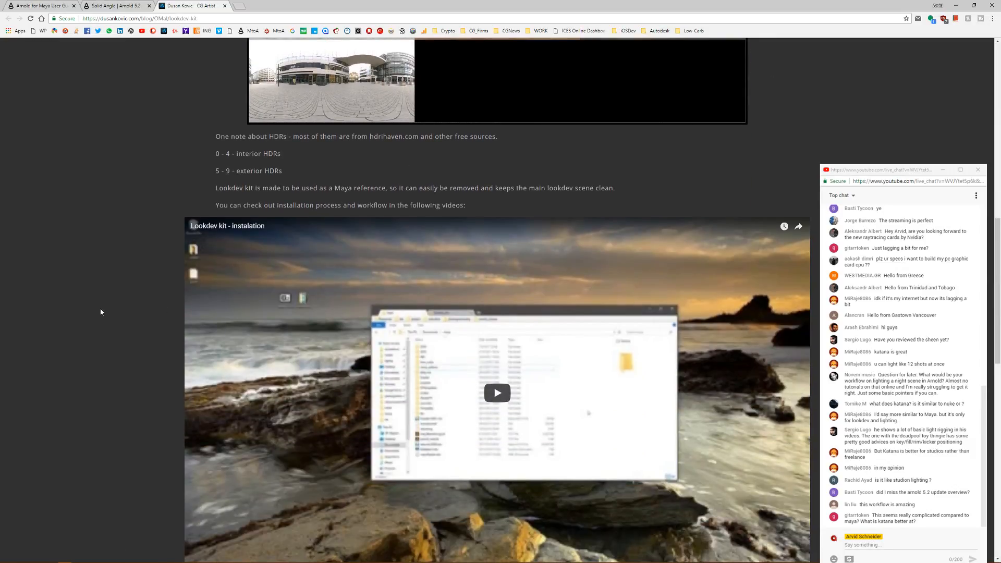
scroll(192, 279, "down", 7)
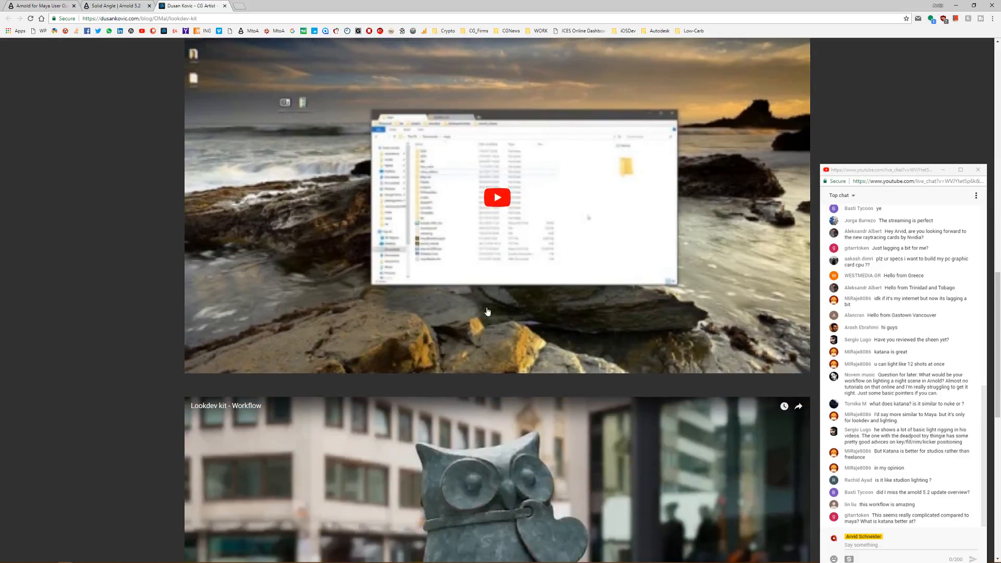
scroll(130, 249, "down", 2)
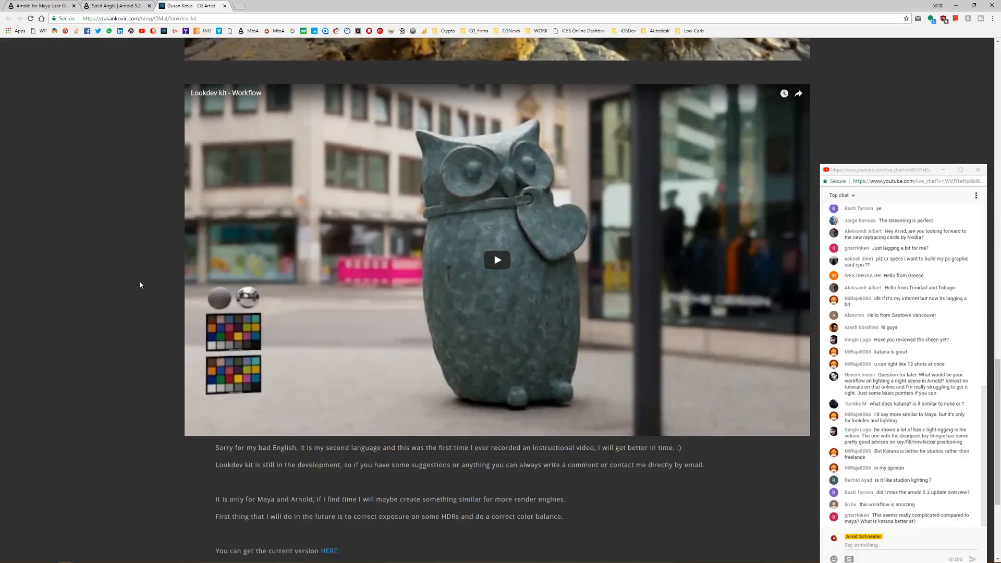
Step: Look through the download section at the end of the Lookdev Kit page, highlighting the line with the current version link
scroll(139, 284, "down", 2)
scroll(146, 290, "down", 1)
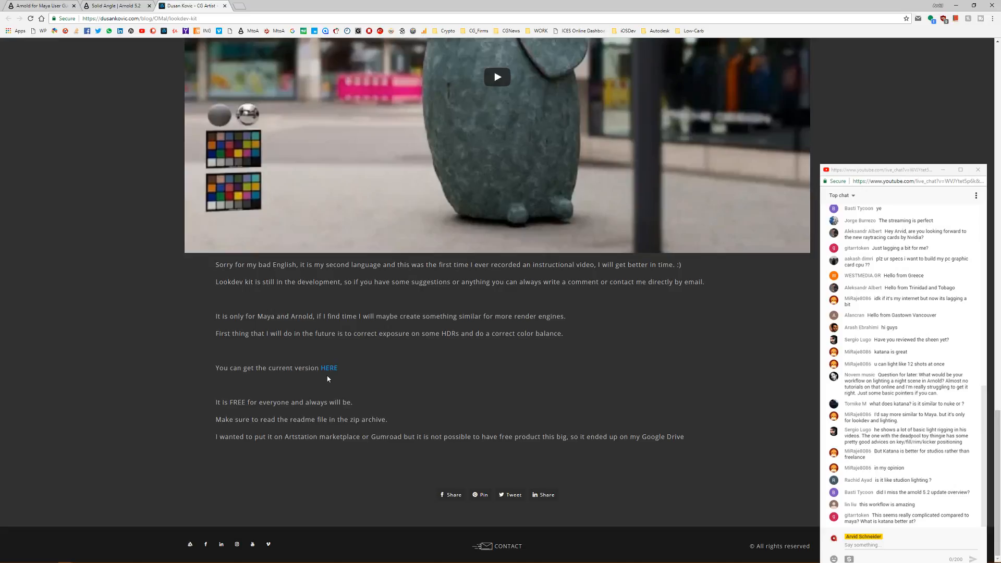
left_click_drag(375, 365, 244, 348)
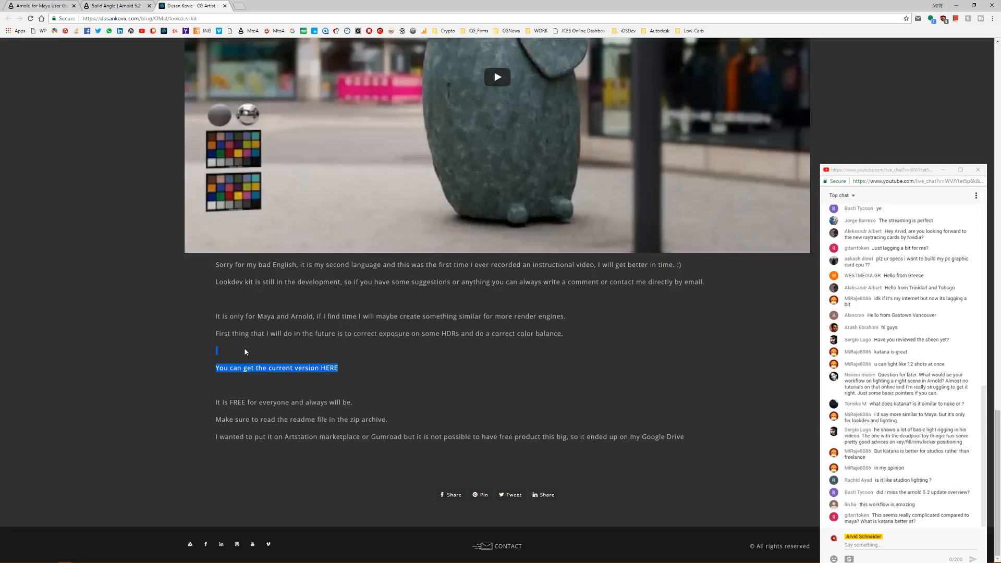
left_click(384, 349)
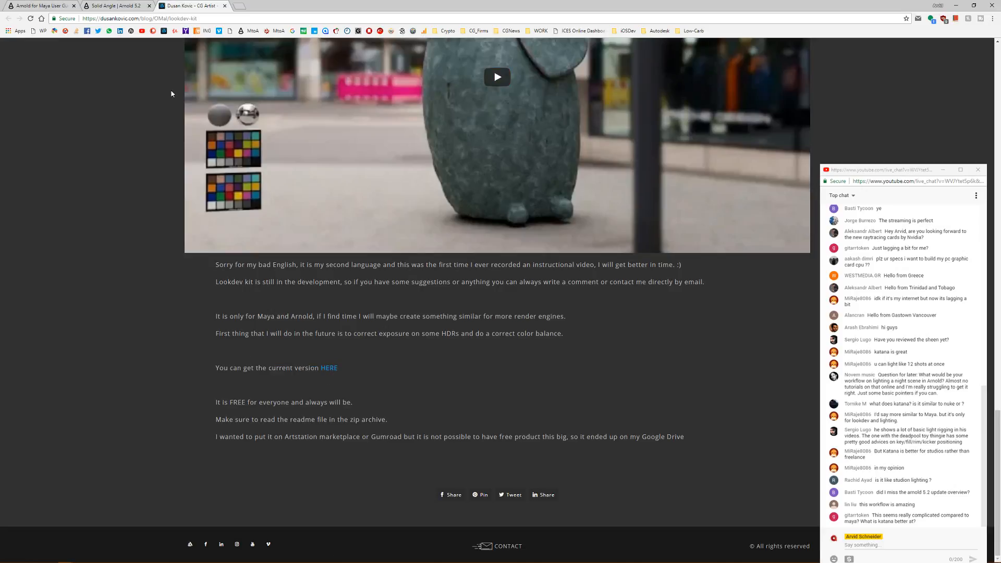
Step: Copy the Lookdev Kit page's URL and post it in the YouTube live chat
left_click(224, 19)
key("ctrl+c")
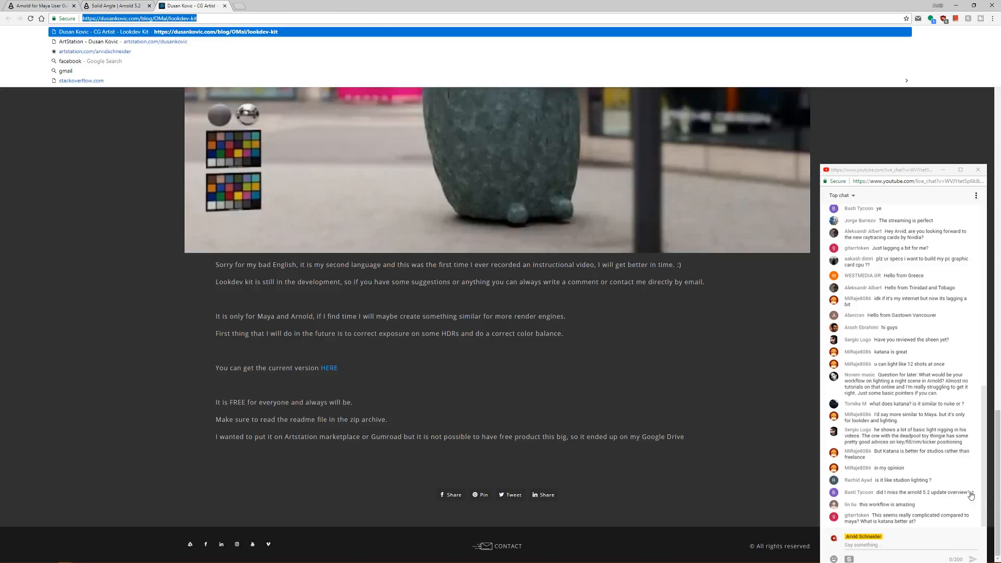
left_click(878, 544)
key("ctrl+v")
key("Return")
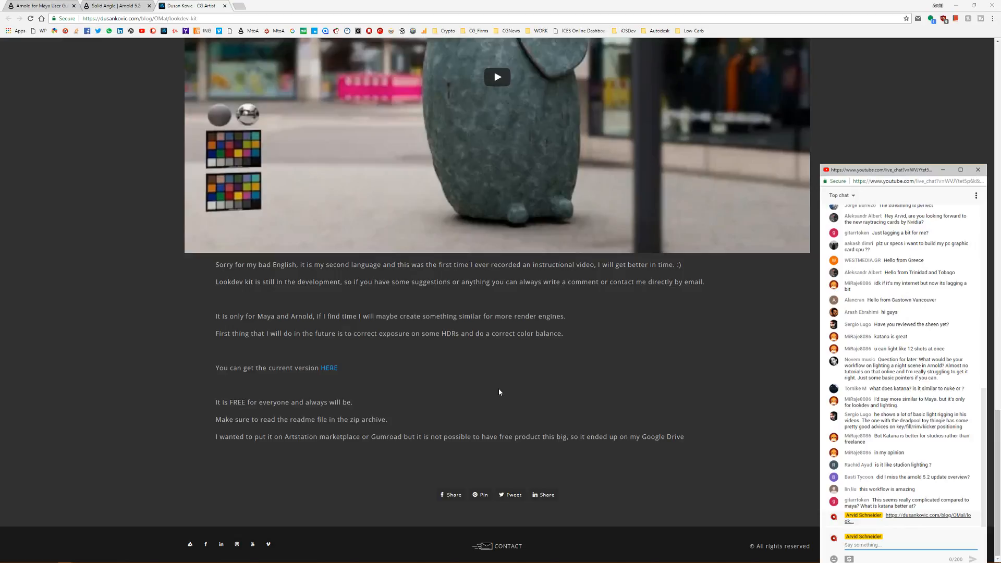
scroll(499, 389, "up", 5)
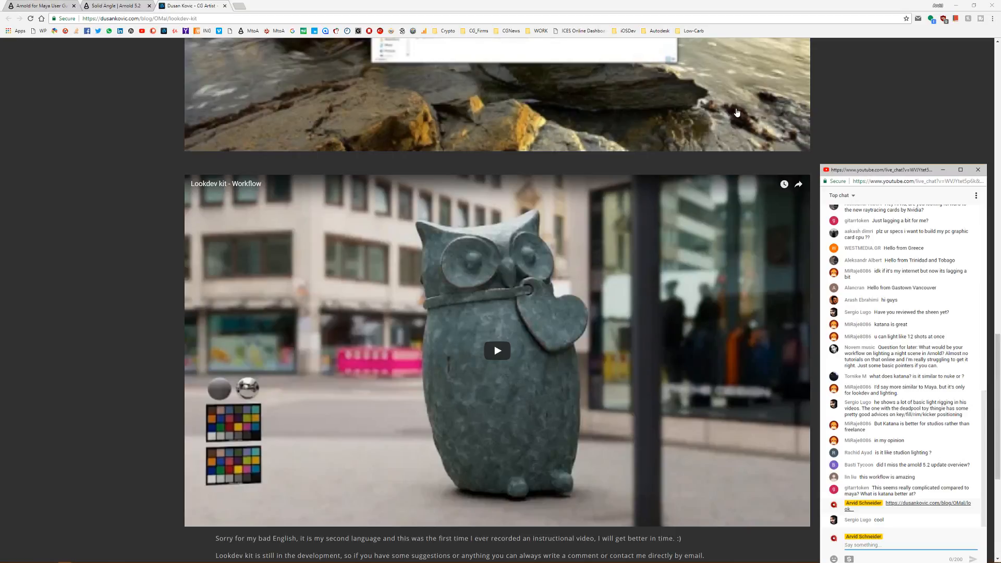
Step: Switch to Maya 2018, widen the perspective viewport beside the Hypershade and check the installed Arnold version information
left_click(956, 5)
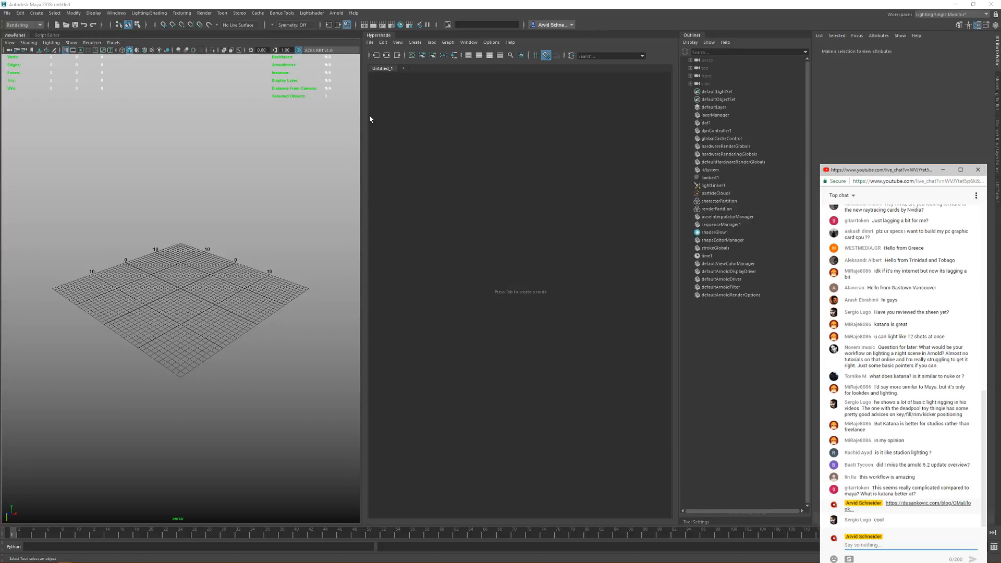
left_click_drag(364, 119, 454, 128)
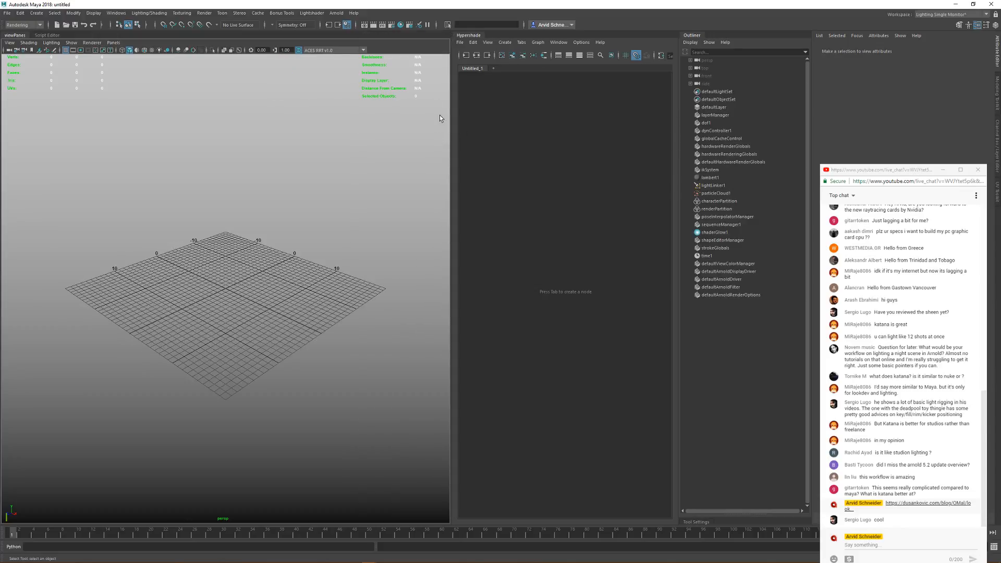
left_click(337, 13)
left_click(353, 114)
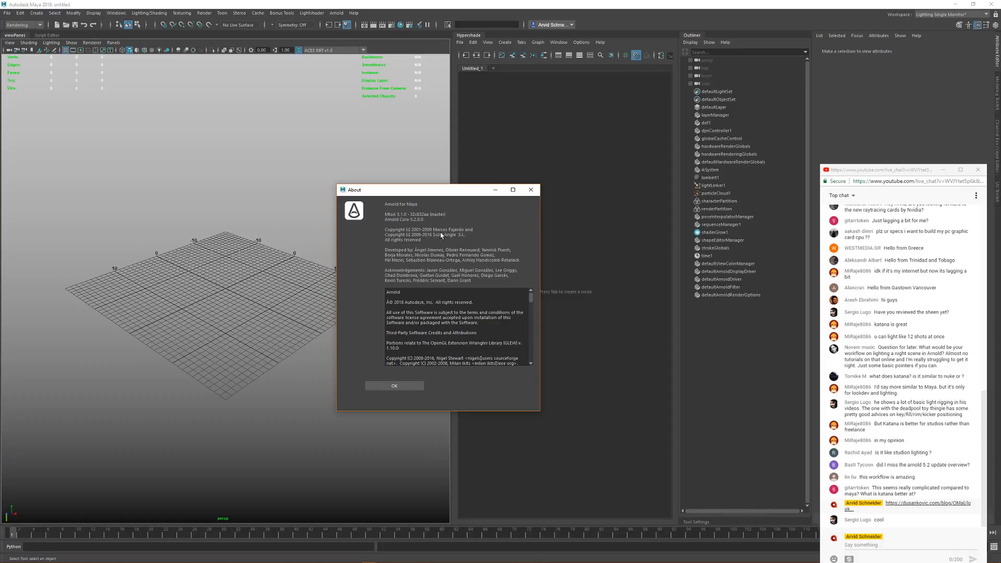
left_click(535, 193)
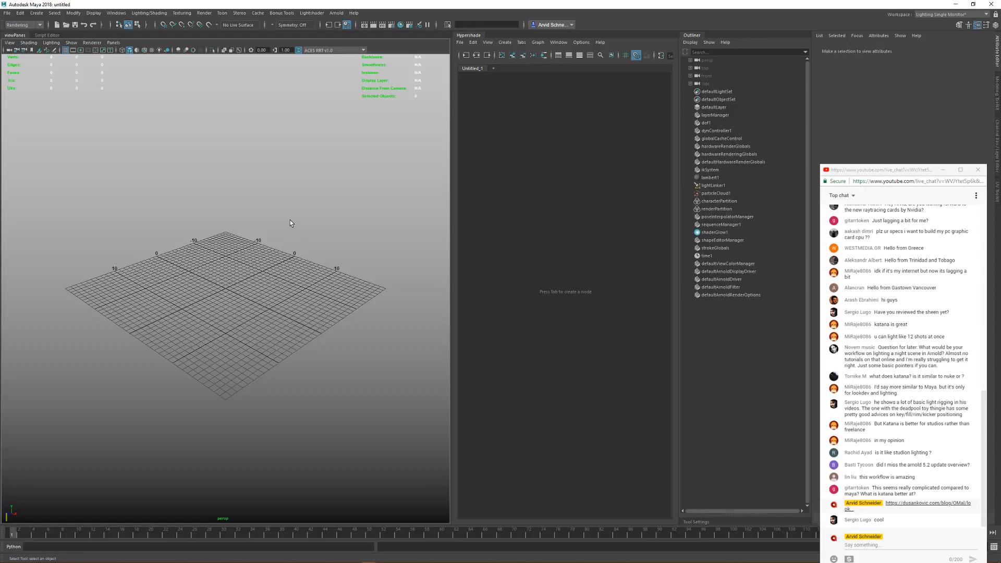
Step: Run the Script Editor's MEL command that references lookdev_kit/scenes/lookdev.001.ma under the namespace lookdev_001
left_click(994, 547)
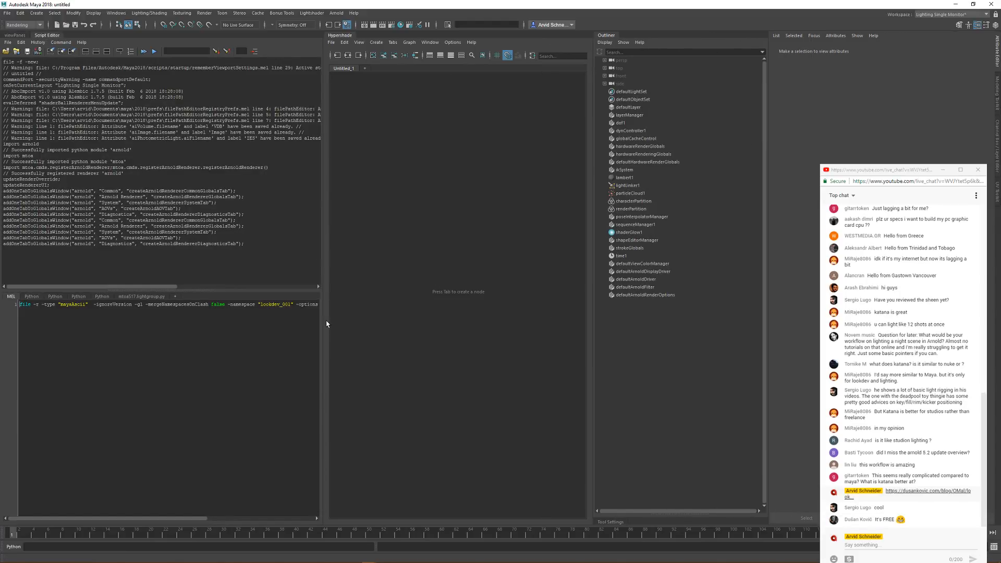
left_click_drag(324, 322, 424, 324)
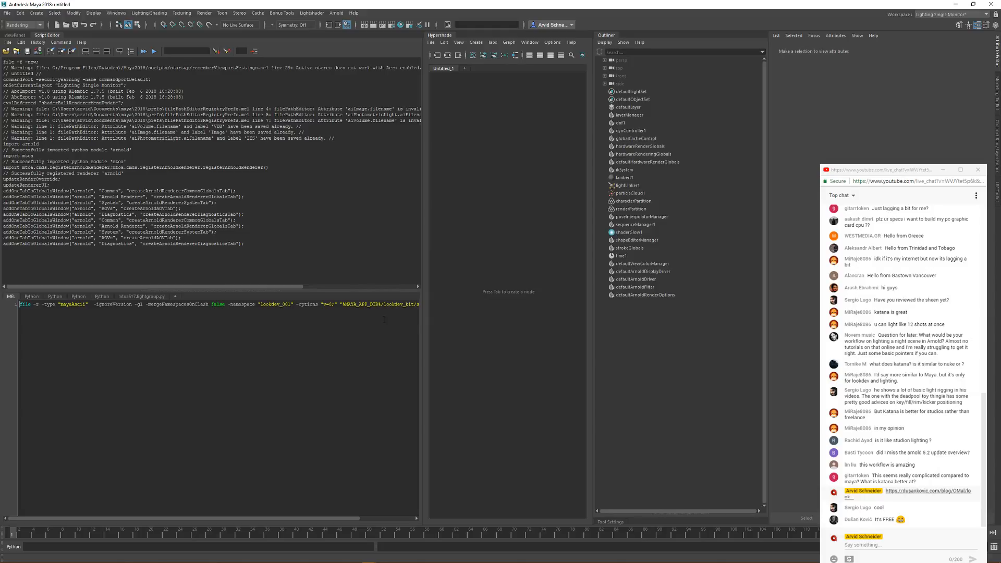
left_click_drag(342, 519, 400, 517)
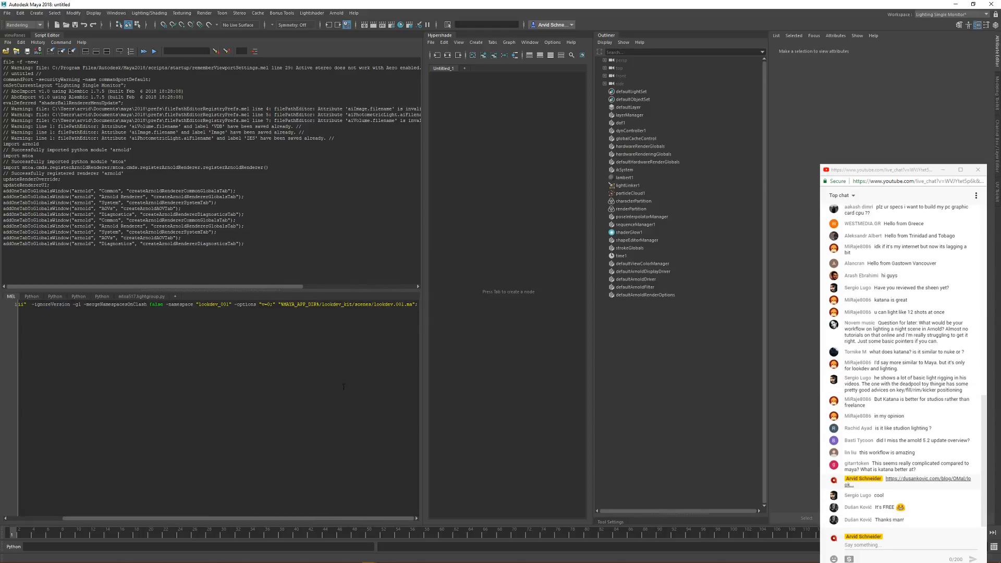
key("ctrl+a")
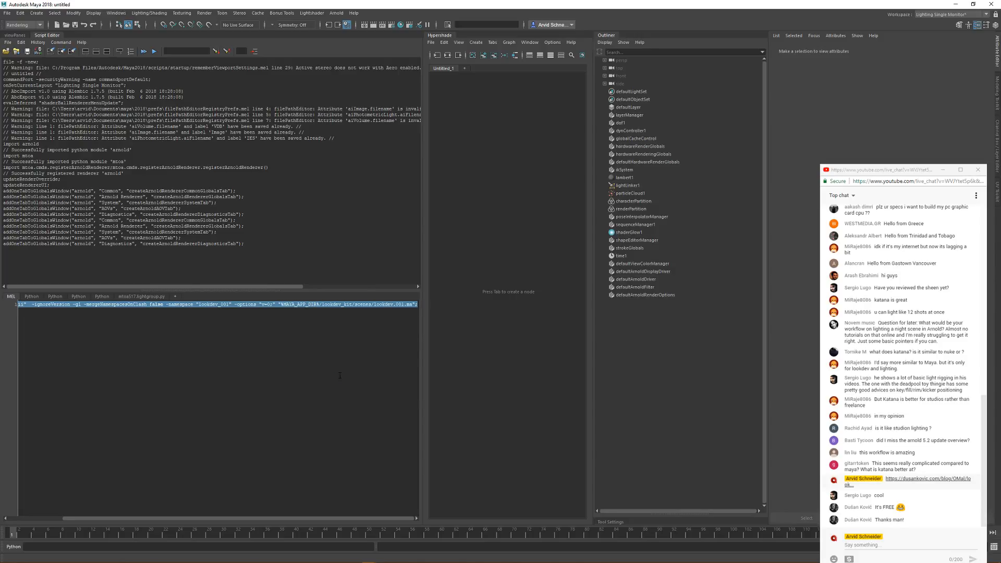
key("ctrl+Return")
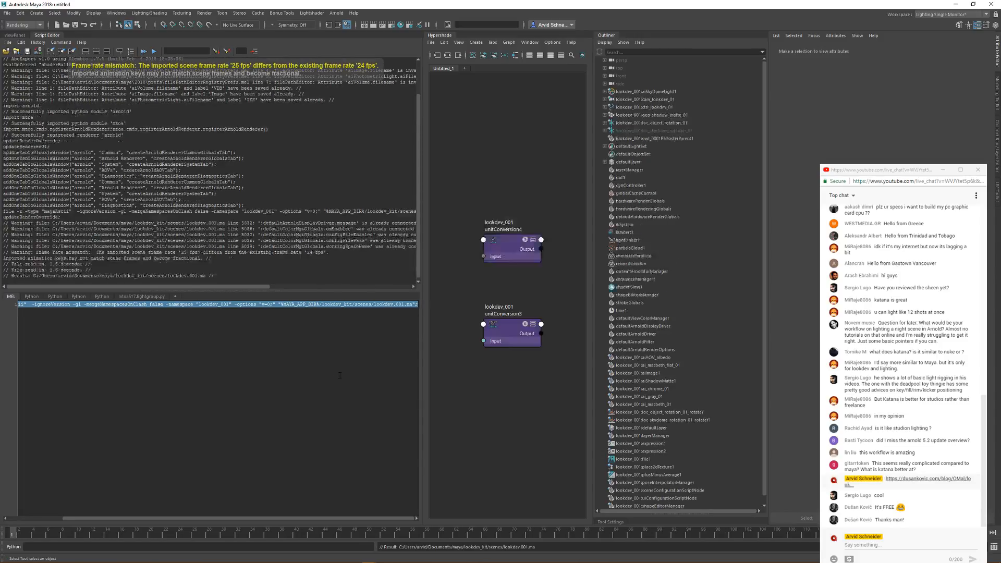
Step: Return to the viewport and look through the referenced lookdev camera cam_lookdev_01
left_click(15, 35)
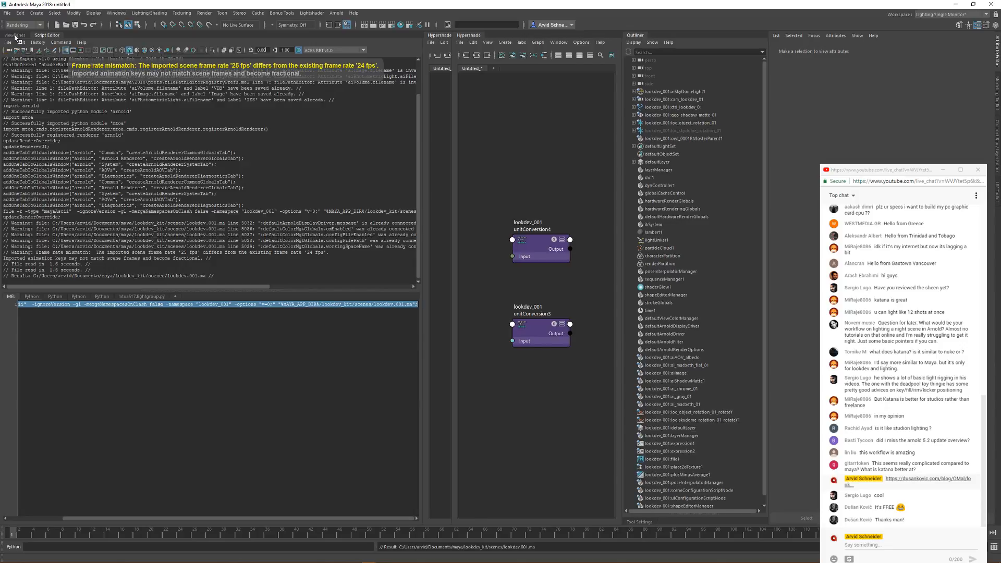
left_click(113, 43)
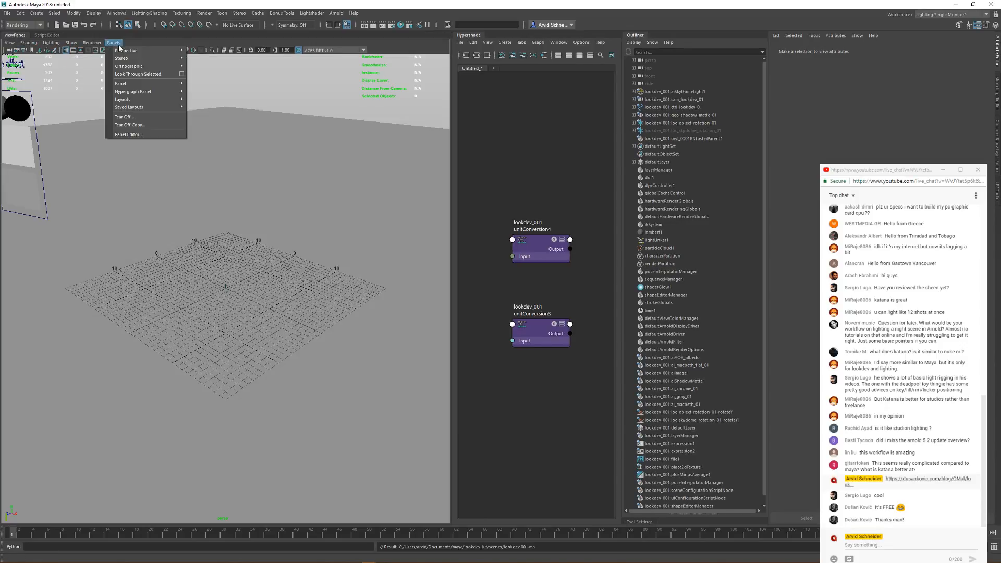
mouse_move(158, 52)
left_click(216, 52)
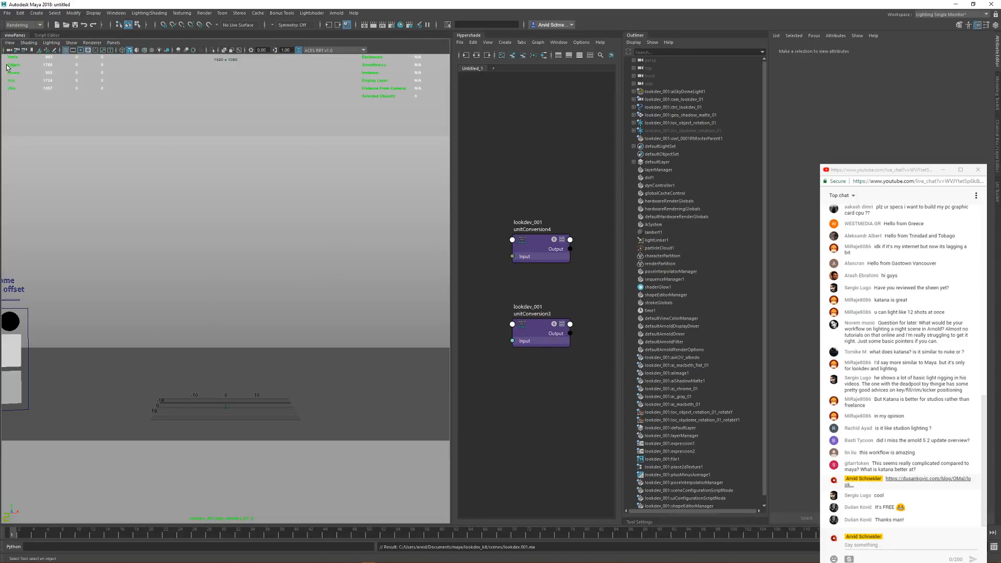
Step: Move the lookdev control with its spheres and colour charts rightward until it sits fully inside the camera view
left_click(28, 323)
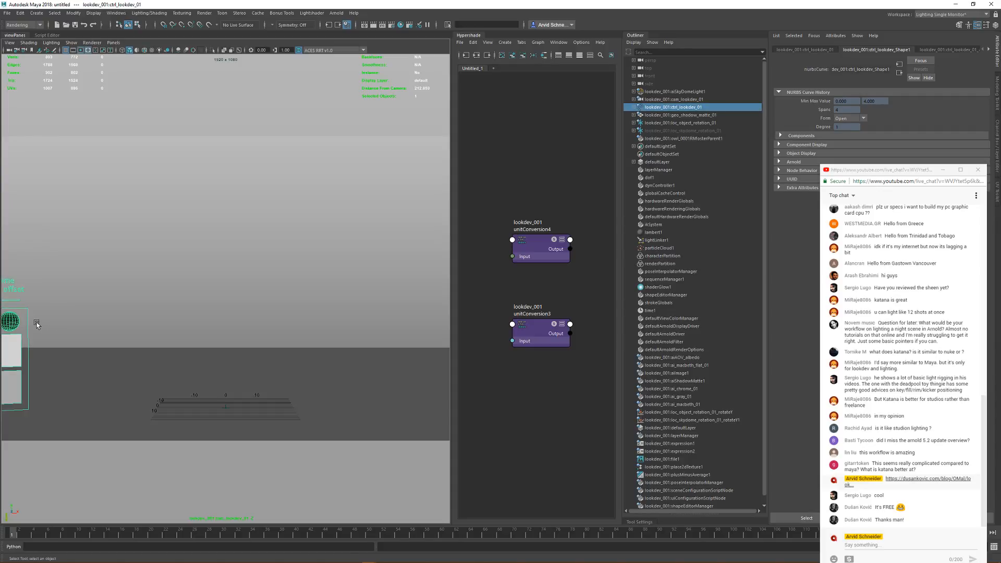
key("w")
left_click_drag(42, 352, 104, 353)
left_click(433, 274)
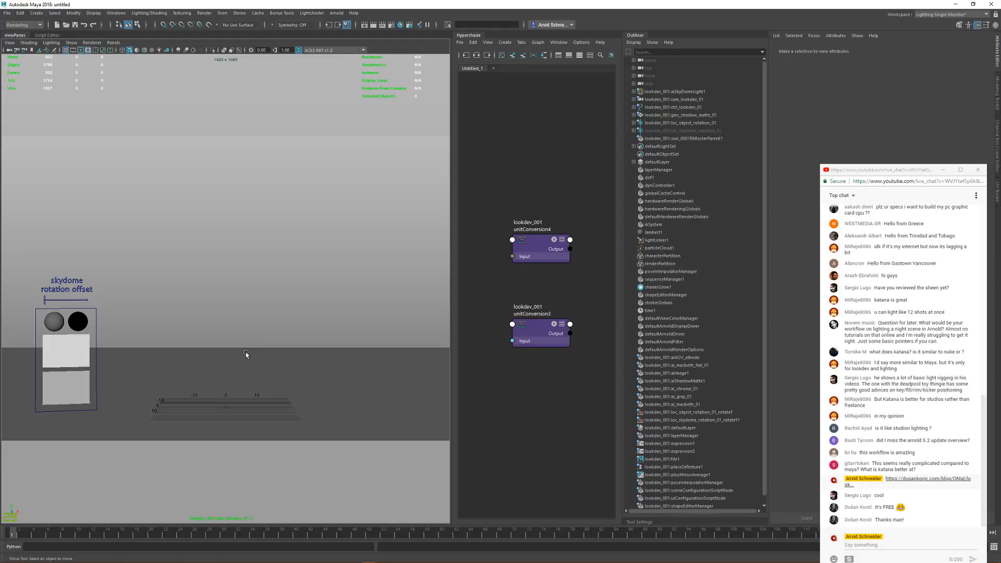
Step: Load the saved user render settings preset that uses a 1500 x 2000 image size
left_click(392, 27)
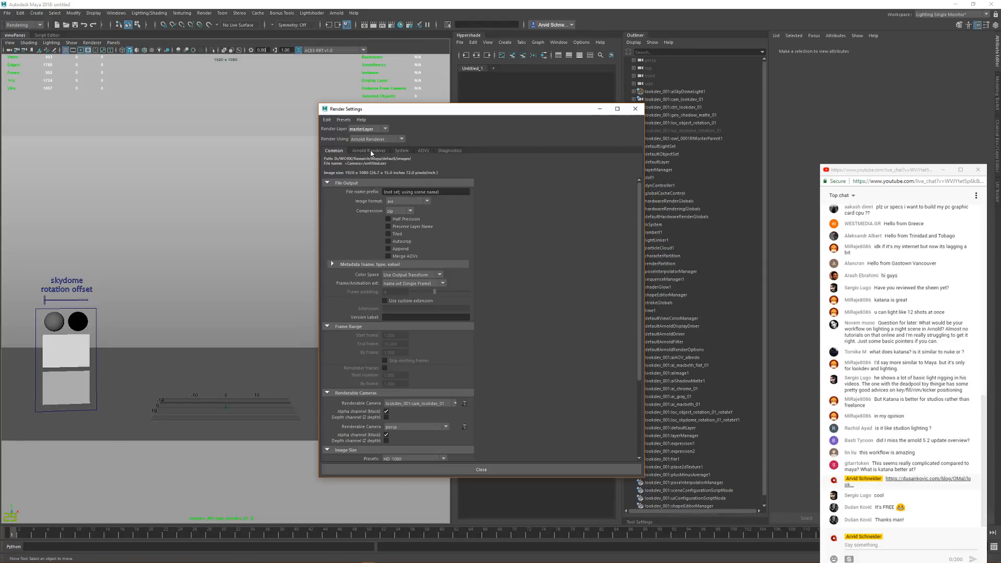
left_click(344, 119)
mouse_move(381, 136)
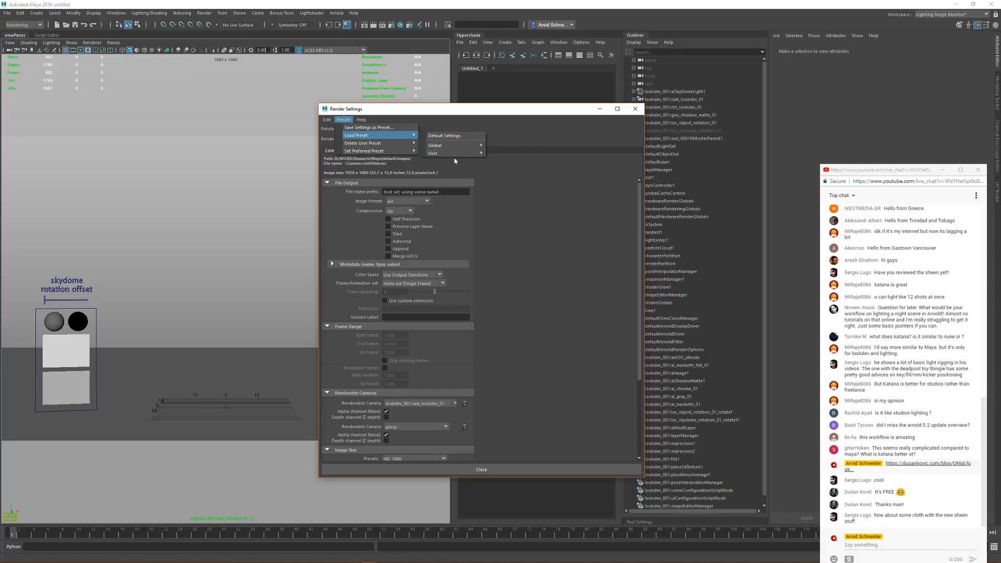
mouse_move(455, 152)
left_click(506, 161)
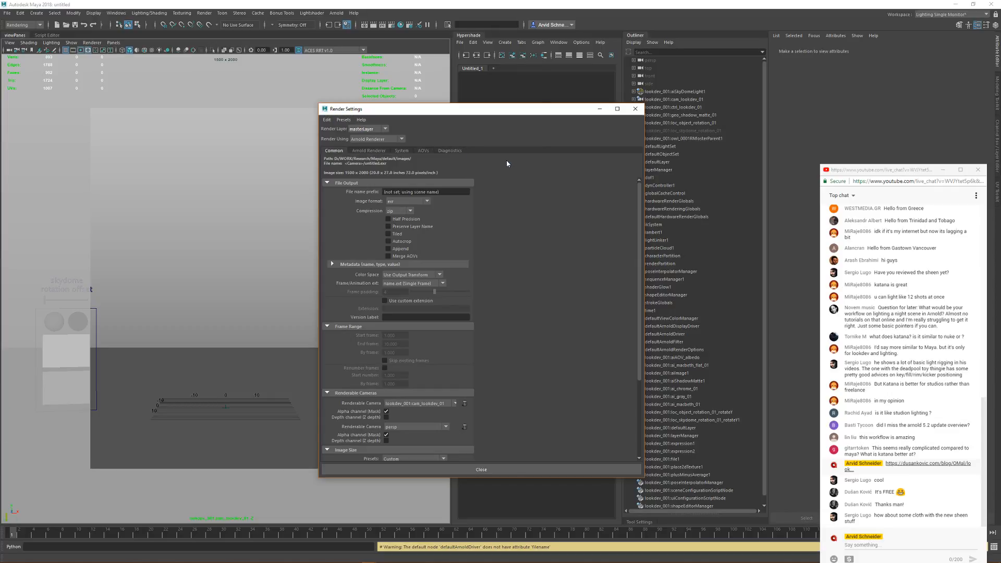
left_click(636, 109)
Step: Move the lookdev control into the upper-left corner of the camera's resolution gate and deselect it
left_click(98, 322)
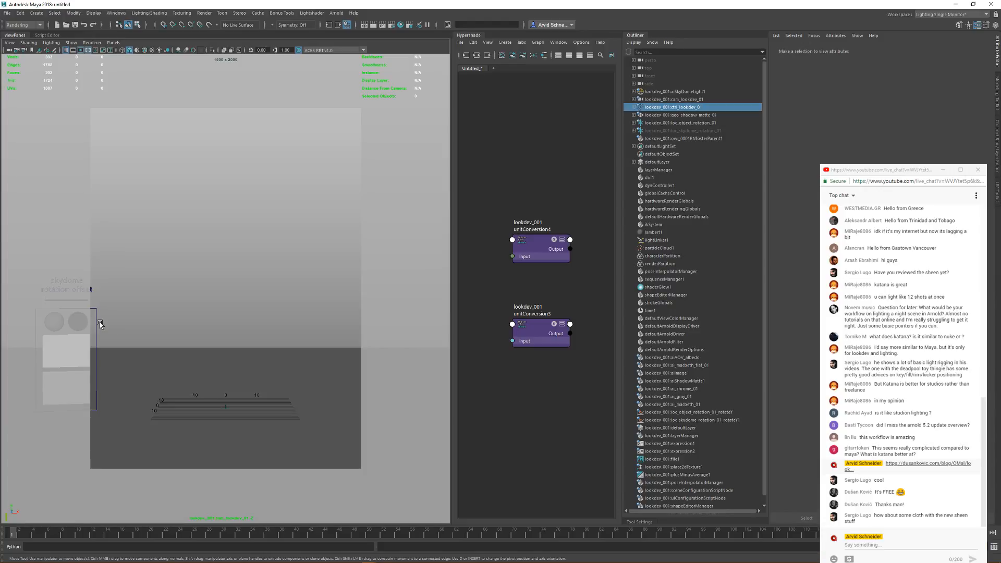
left_click_drag(100, 324, 152, 149)
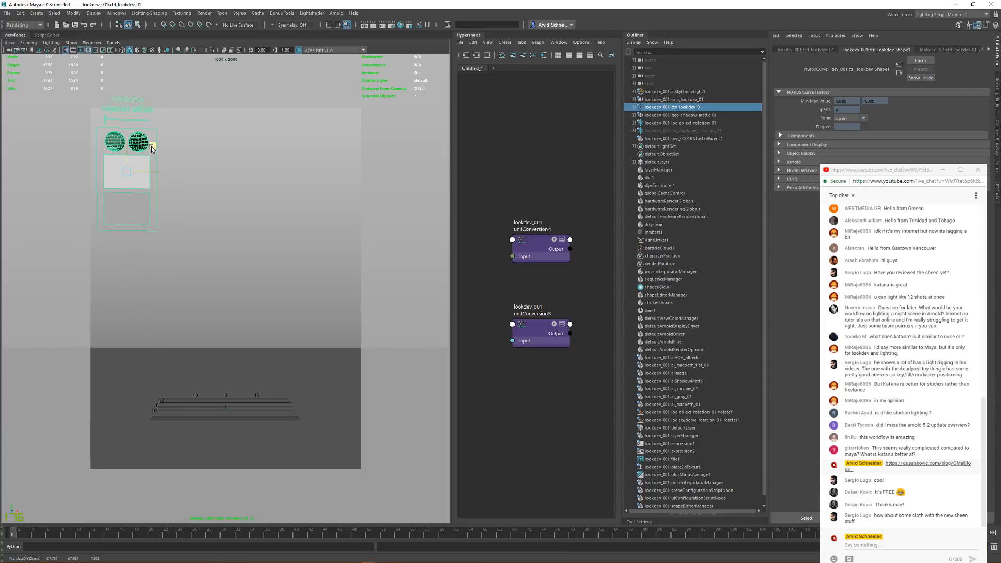
left_click(212, 152)
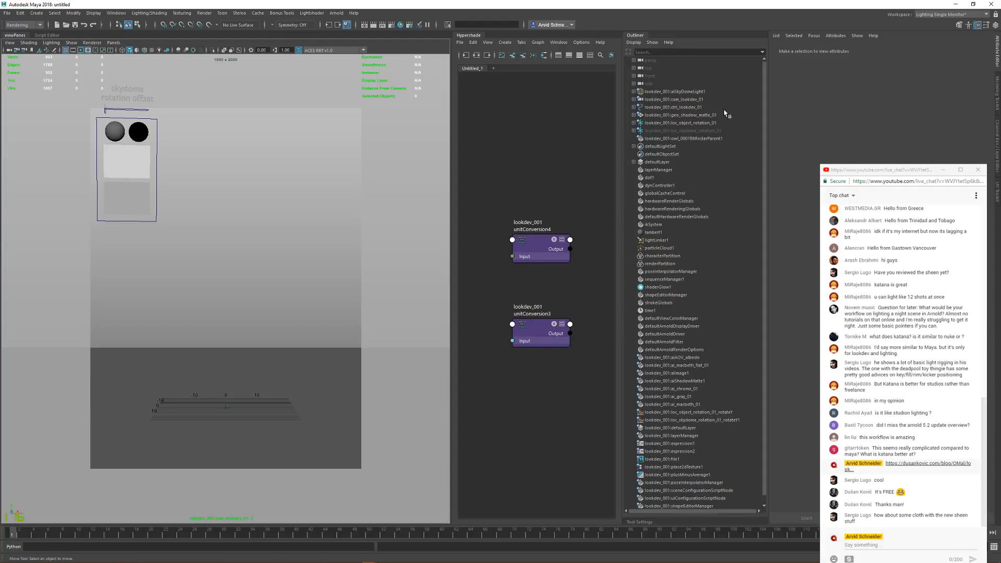
Step: Inspect the aiImage1 node's HDR image path and browse for its source image file without changing it
left_click(669, 224)
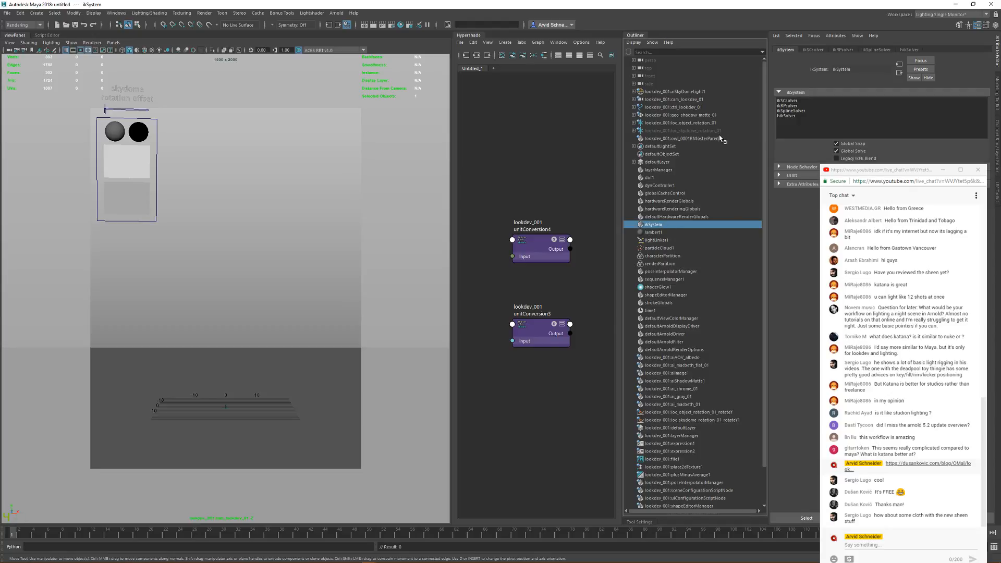
left_click(693, 373)
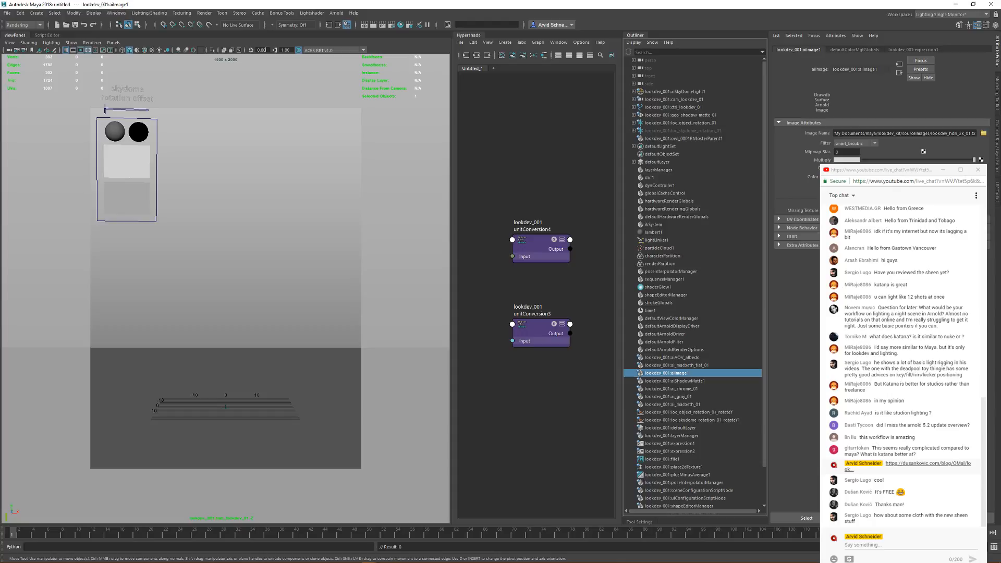
left_click(984, 134)
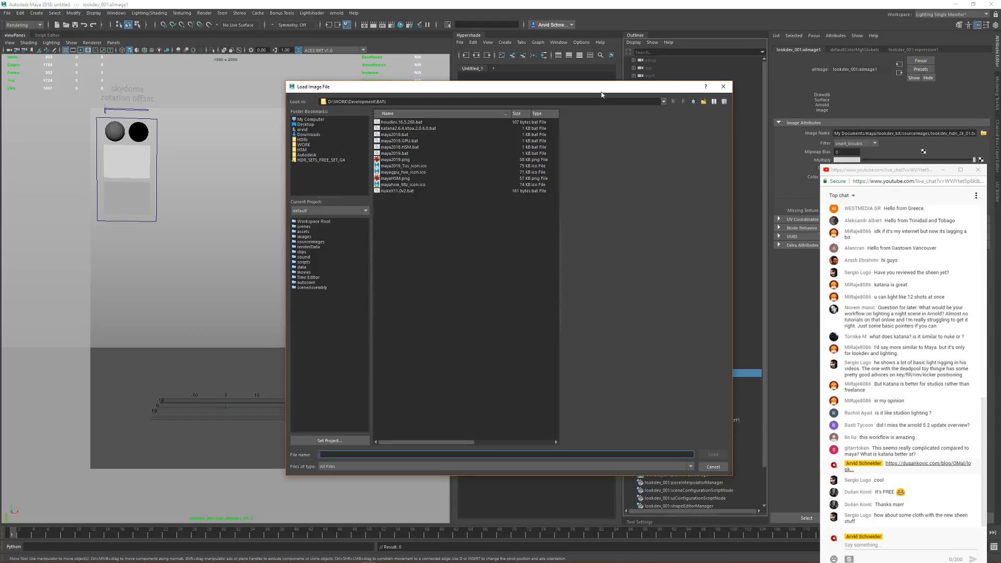
left_click_drag(601, 89, 1000, 68)
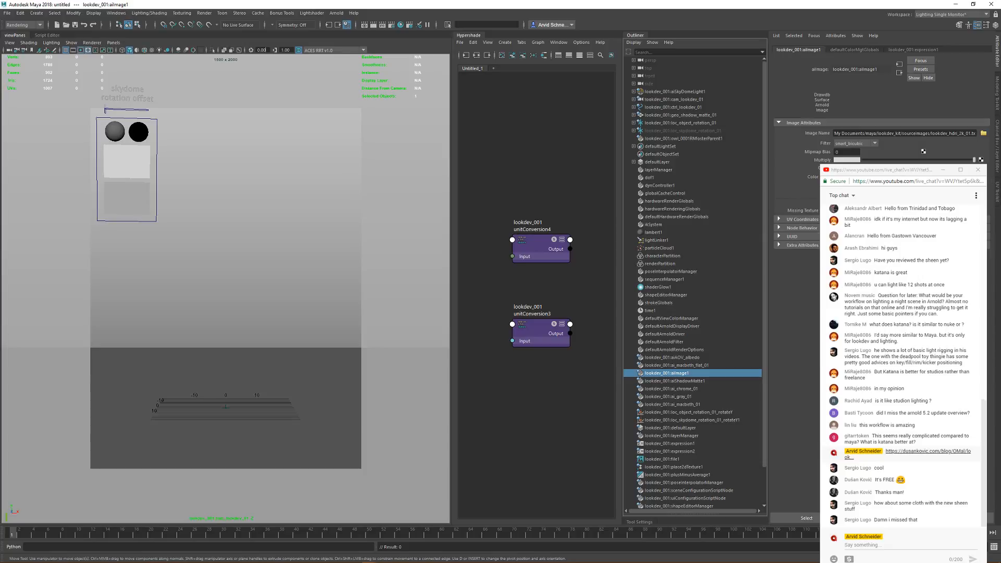
left_click_drag(901, 133, 768, 126)
left_click(704, 372)
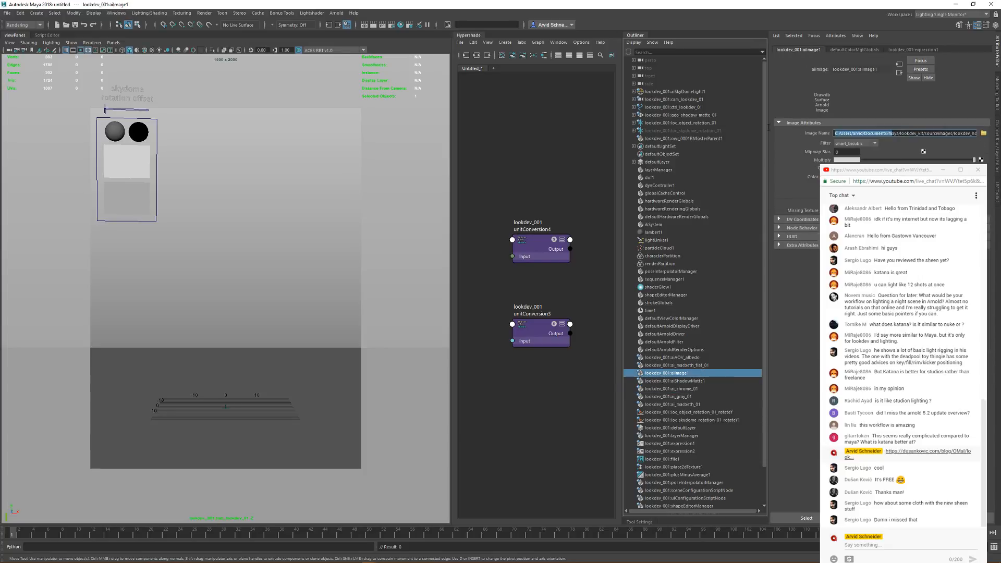
Step: Inspect the ai_macbeth_01 and ai_macbeth_flat_01 shaders and the file1 color checker texture, then clear the selection
left_click(702, 405)
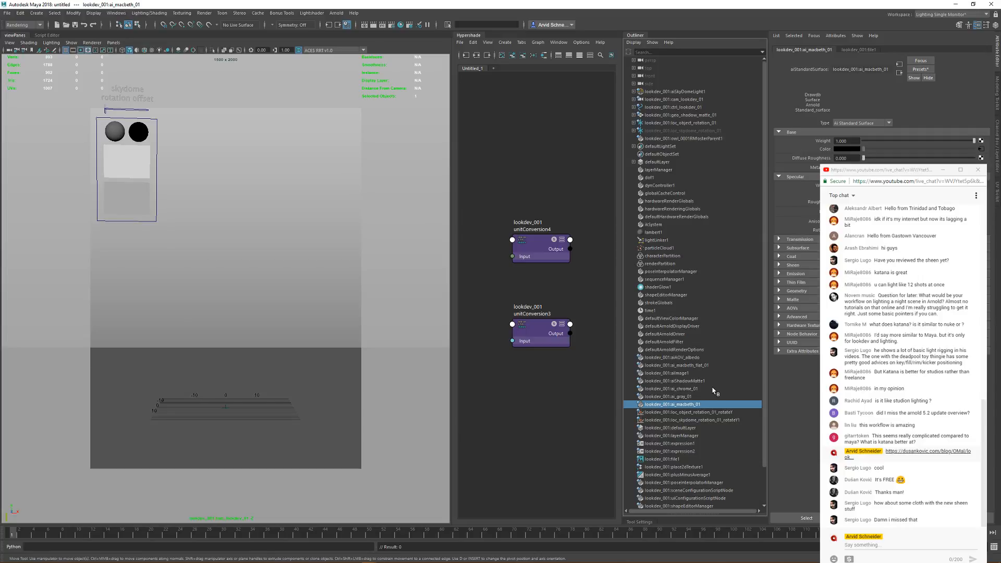
left_click(705, 366)
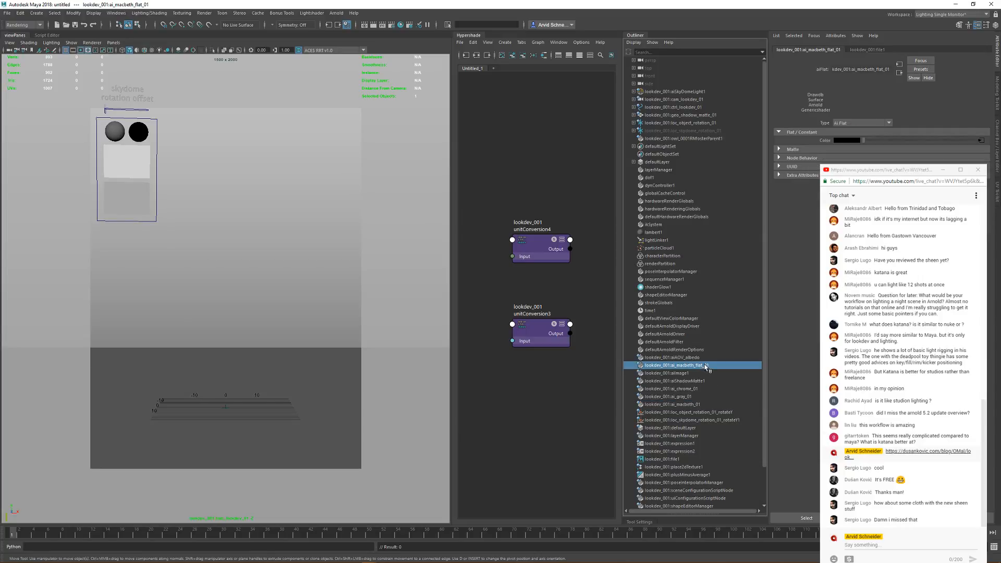
left_click(679, 460)
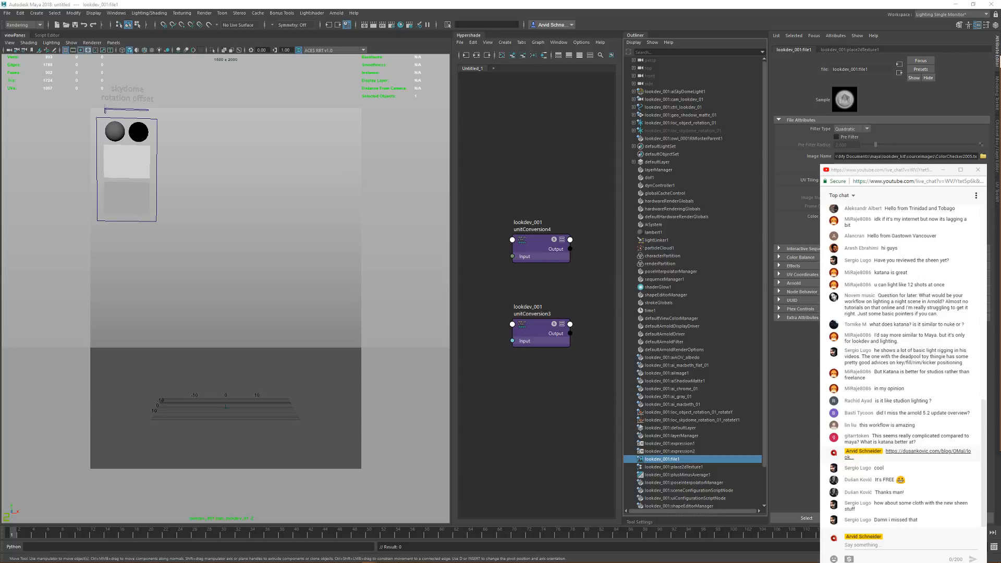
left_click(309, 245)
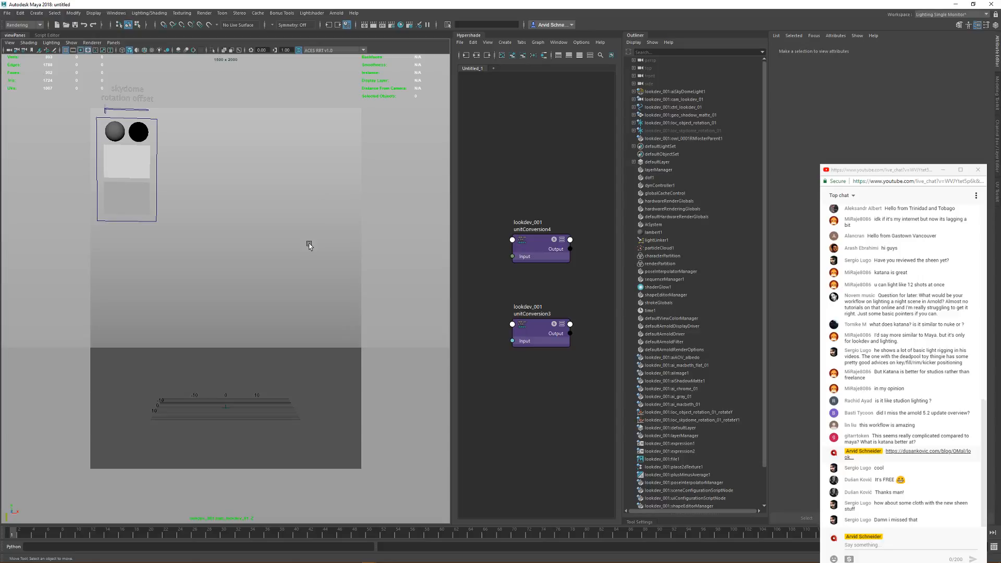
Step: Save the scene as mayalive.ma in the ArnoldKatanaQA training folder
key("q")
key("alt+Tab")
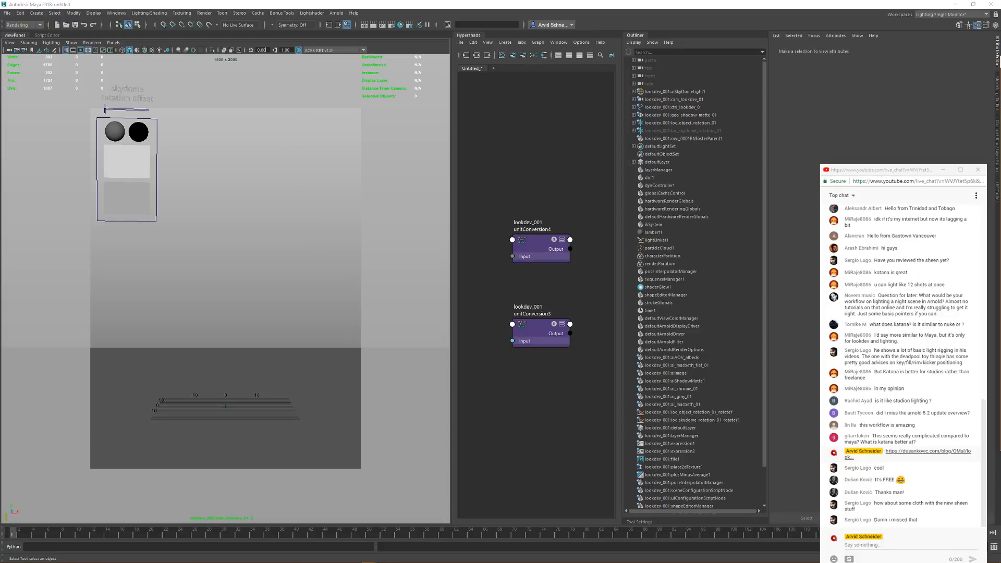
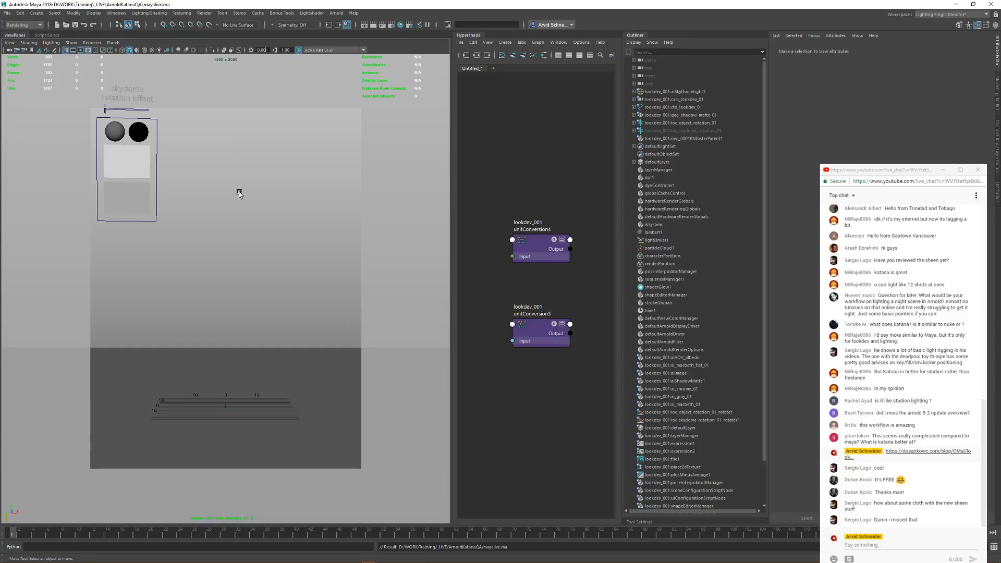
key("ctrl+s")
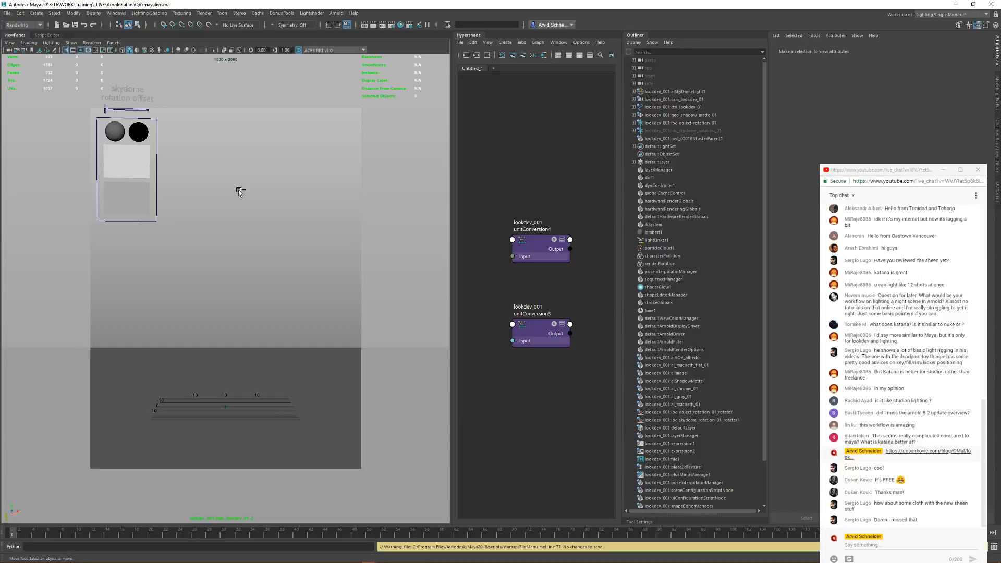
Step: Set the viewport renderer to Arnold and start a live render through the lookdev camera
left_click(92, 43)
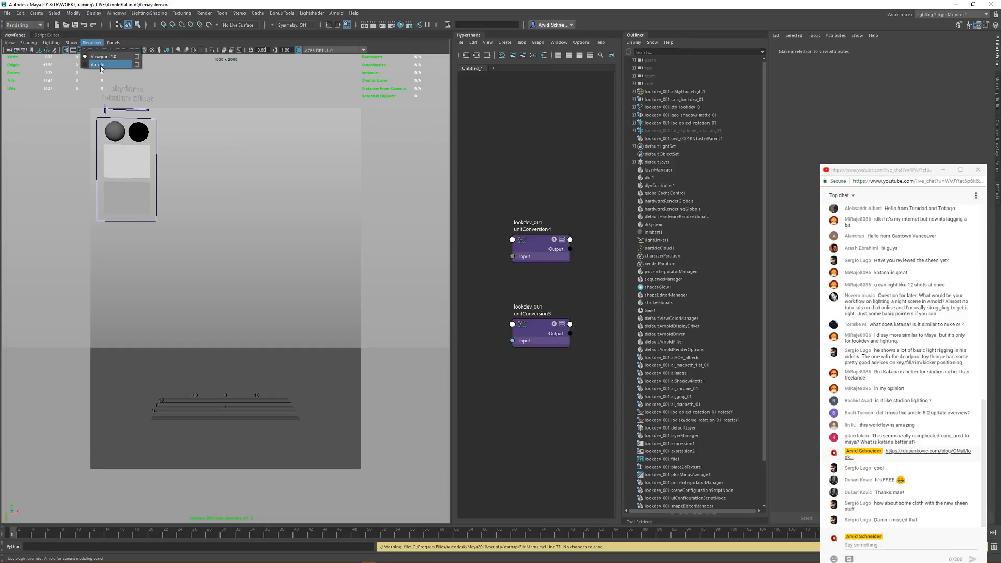
left_click(100, 65)
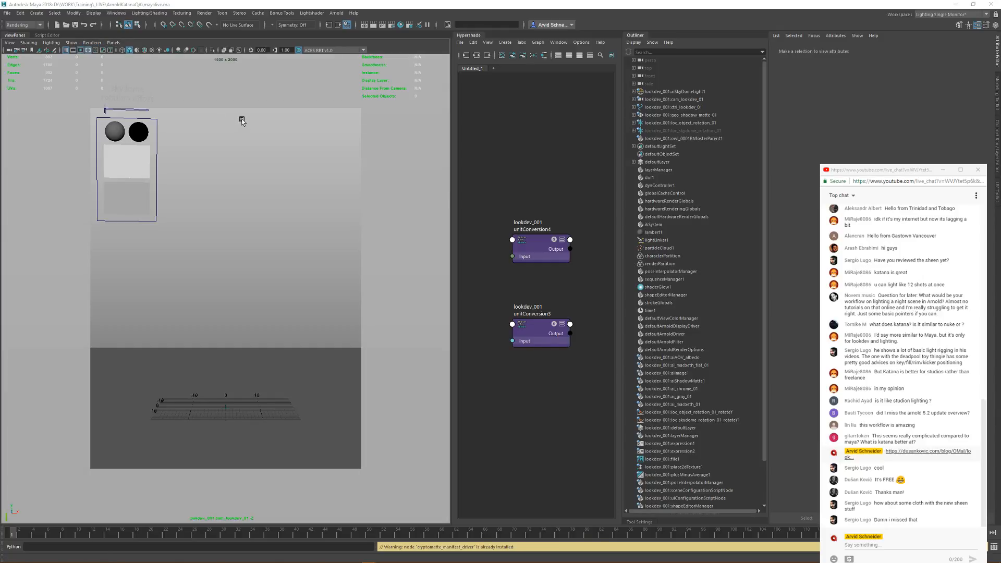
mouse_move(1000, 208)
left_mouse_down()
mouse_move(478, 282)
mouse_move(1000, 209)
left_mouse_up()
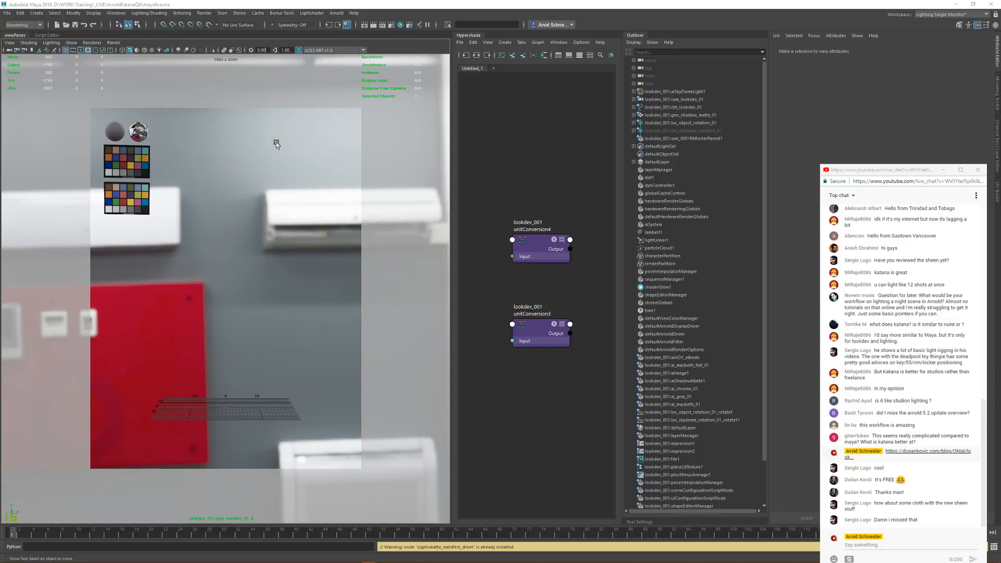
Step: Turn off Autodetect Threads in the Arnold system render settings, set Threads to -30 and close the settings
left_click(392, 26)
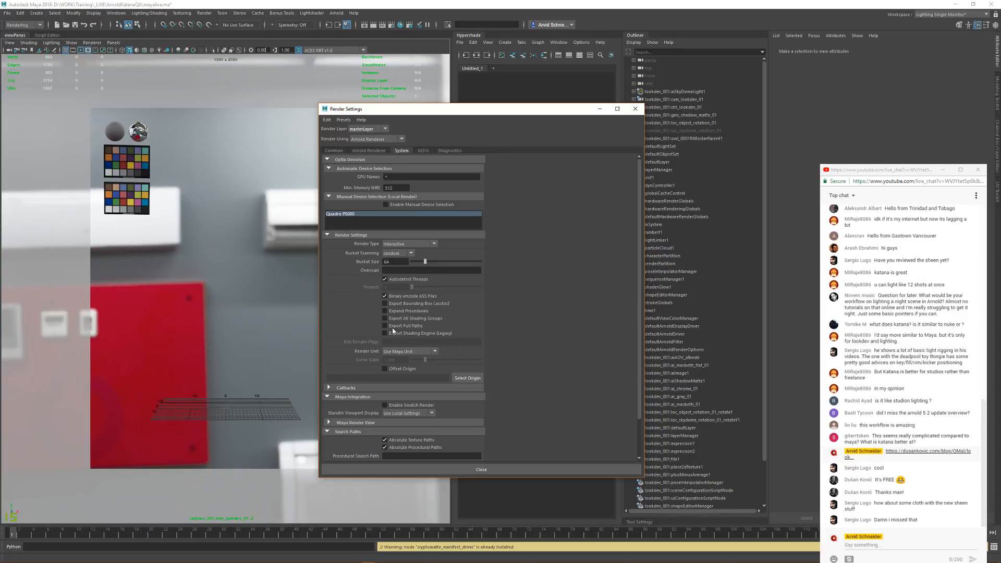
left_click(398, 281)
double_click(390, 287)
type("-30")
key("Return")
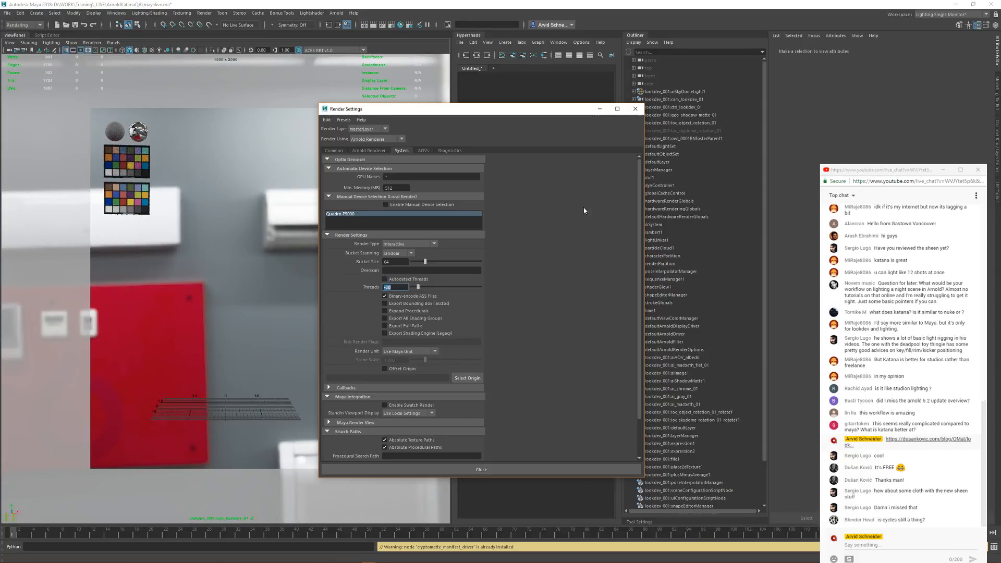
left_click(636, 109)
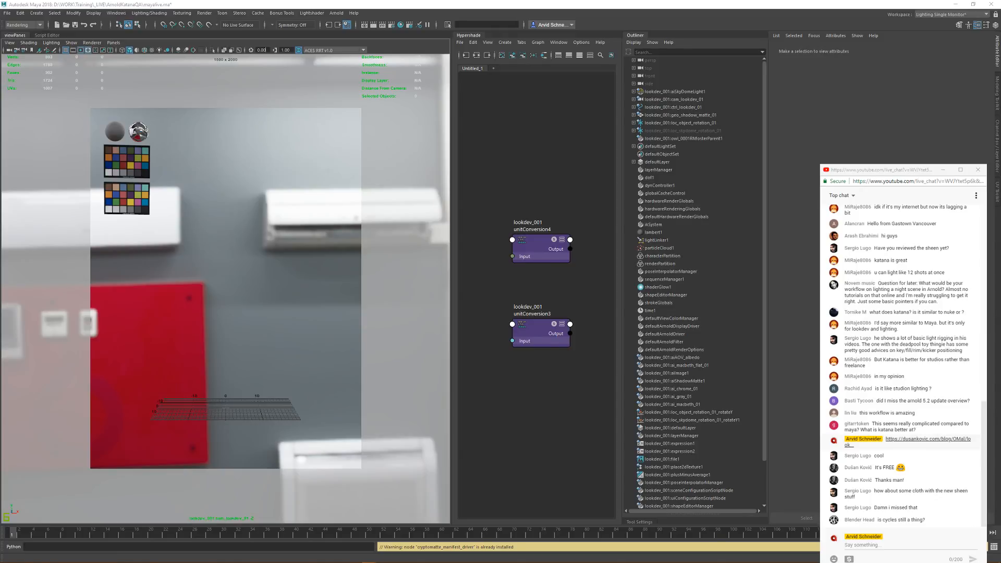
Step: Clear the Hypershade node graph and widen the Hypershade at the viewport's expense
left_click_drag(910, 562, 910, 527)
scroll(918, 371, "down", 1)
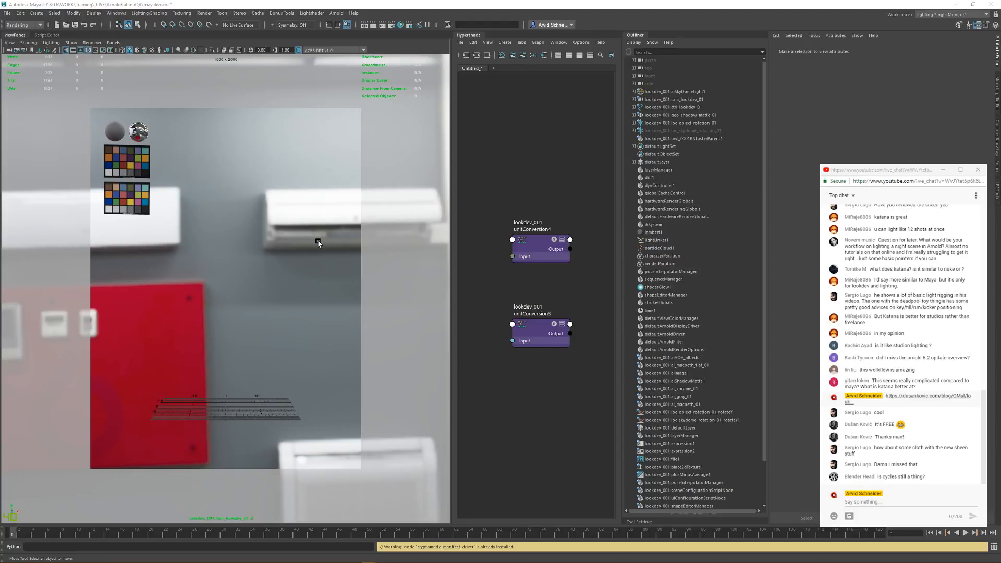
left_click(492, 180)
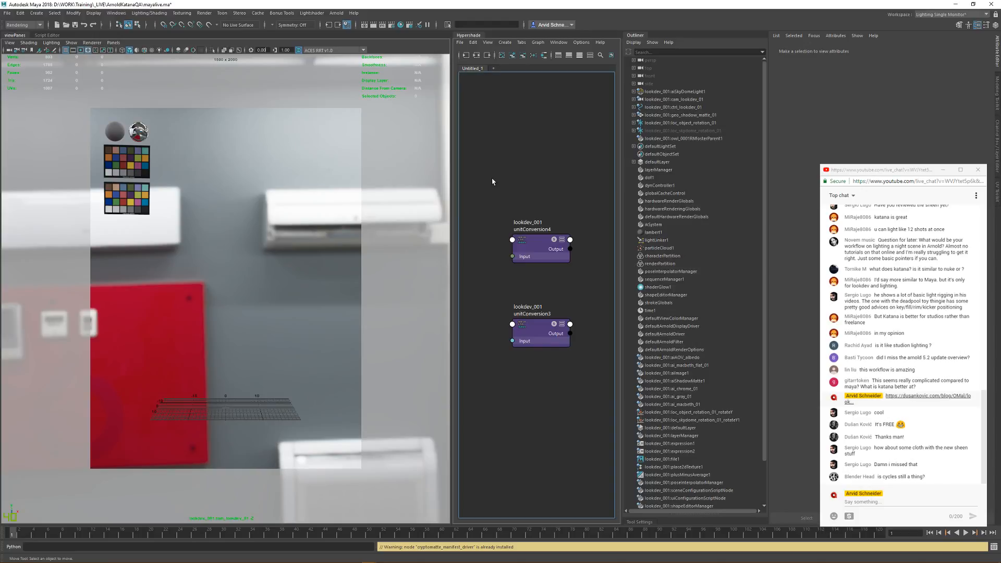
left_click(502, 55)
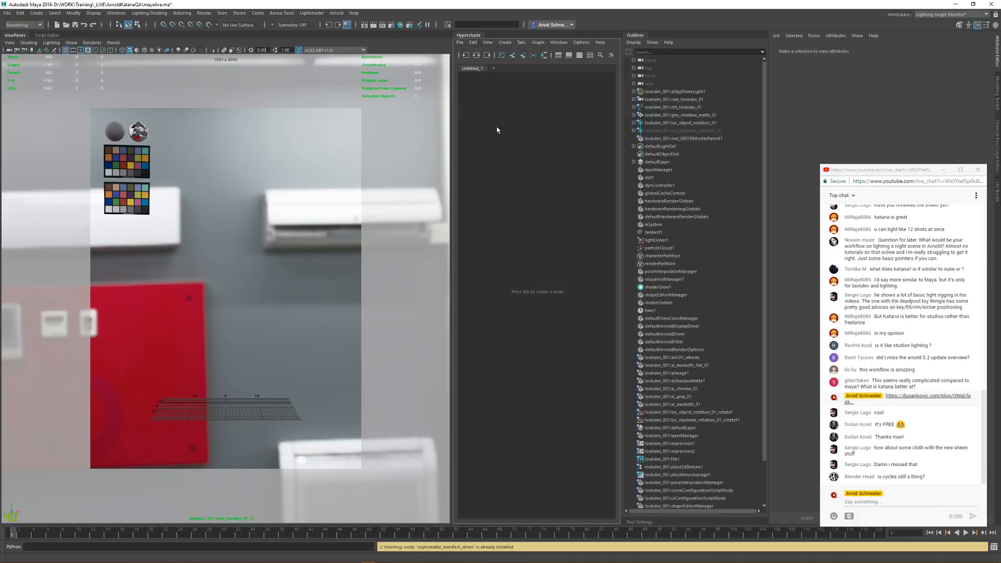
left_click_drag(453, 120, 370, 120)
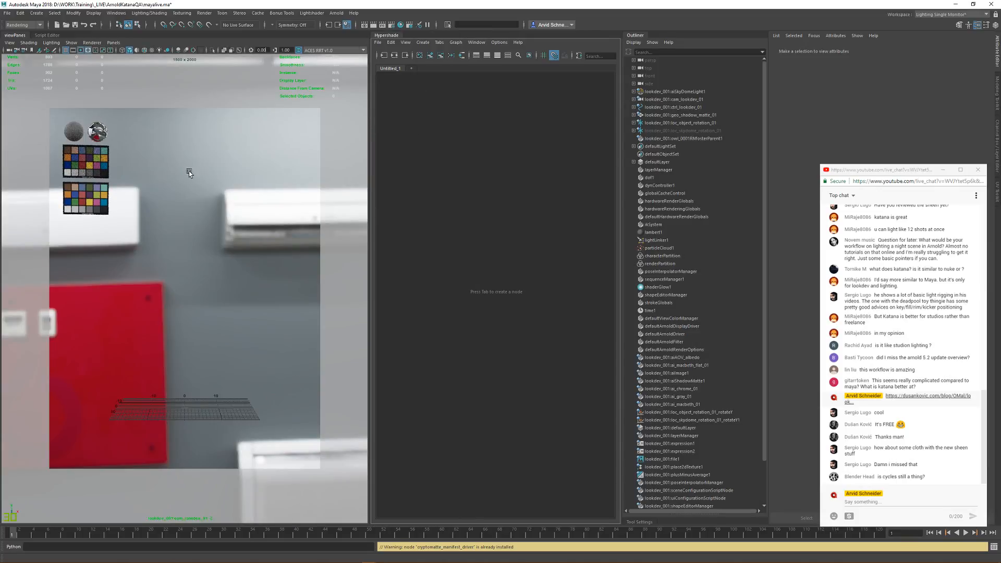
left_click(477, 180)
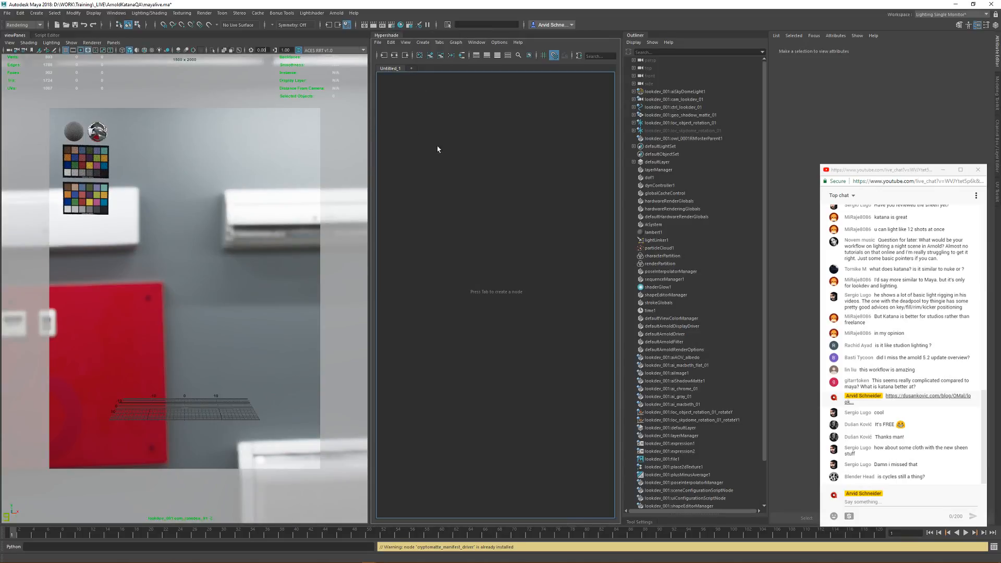
Step: Create a polygon sphere at the origin and scale it up uniformly to span most of the resolution gate's width
right_click(214, 281, "shift")
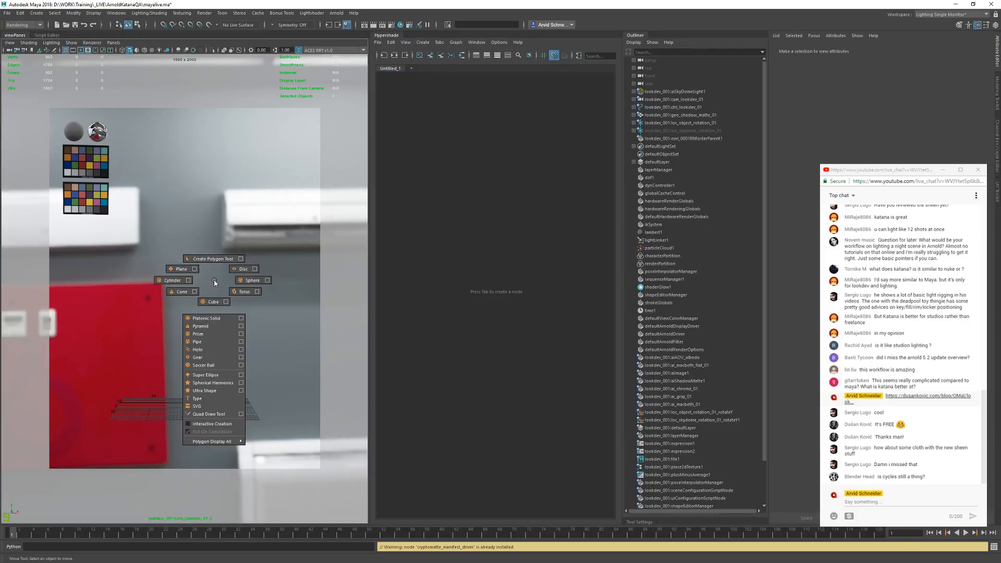
left_click(253, 280)
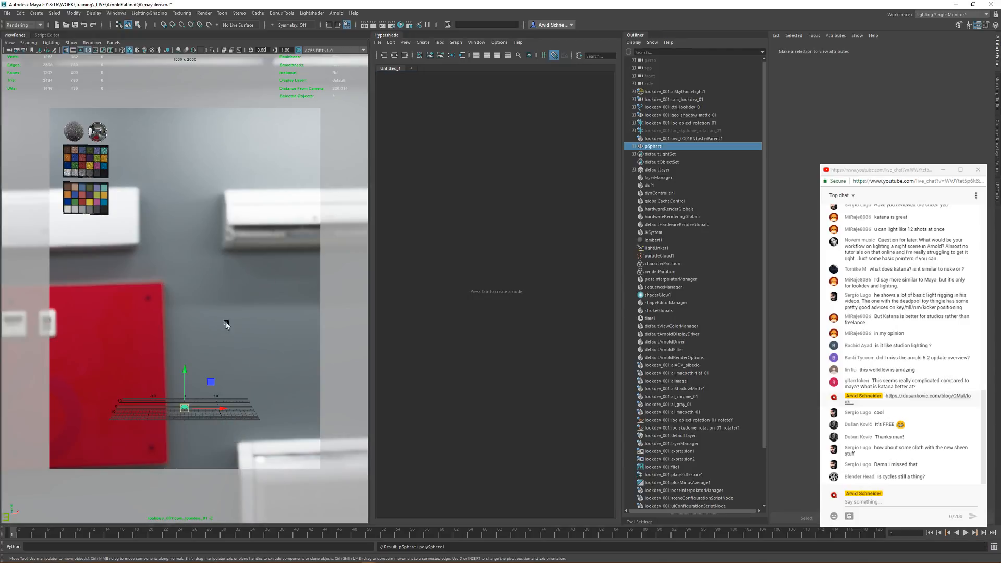
key("r")
left_click(185, 410)
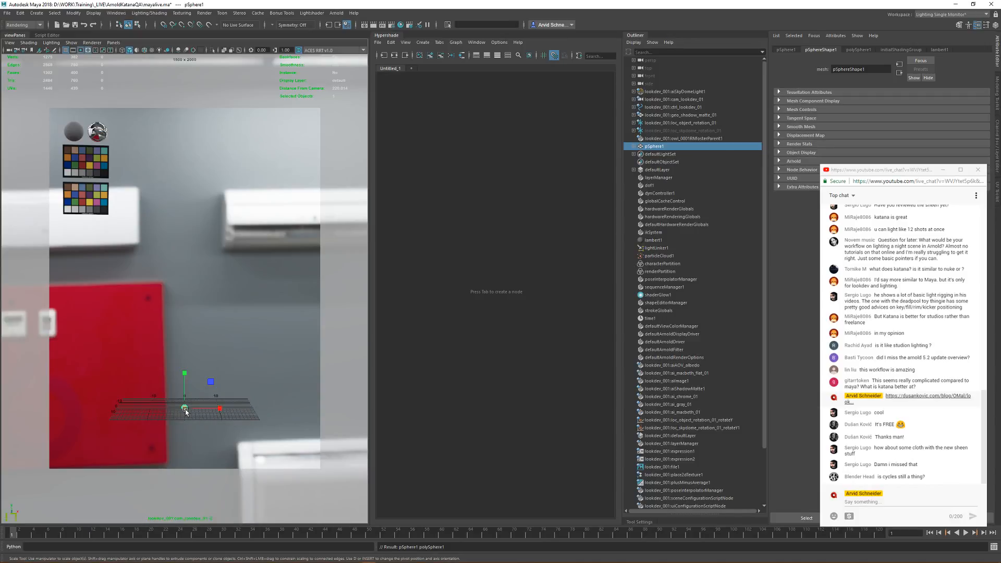
key("w")
key("r")
left_click(214, 381)
left_click_drag(214, 381, 596, 110)
key("w")
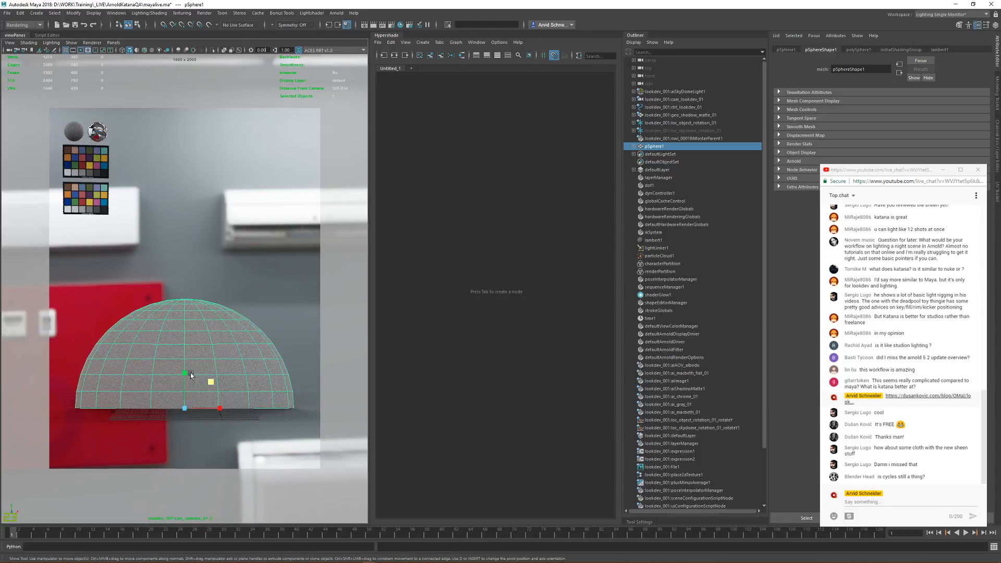
Step: Hide the viewport's heads-up display and move the sphere up until all of it sits above the ground
left_click(74, 43)
left_click(78, 368)
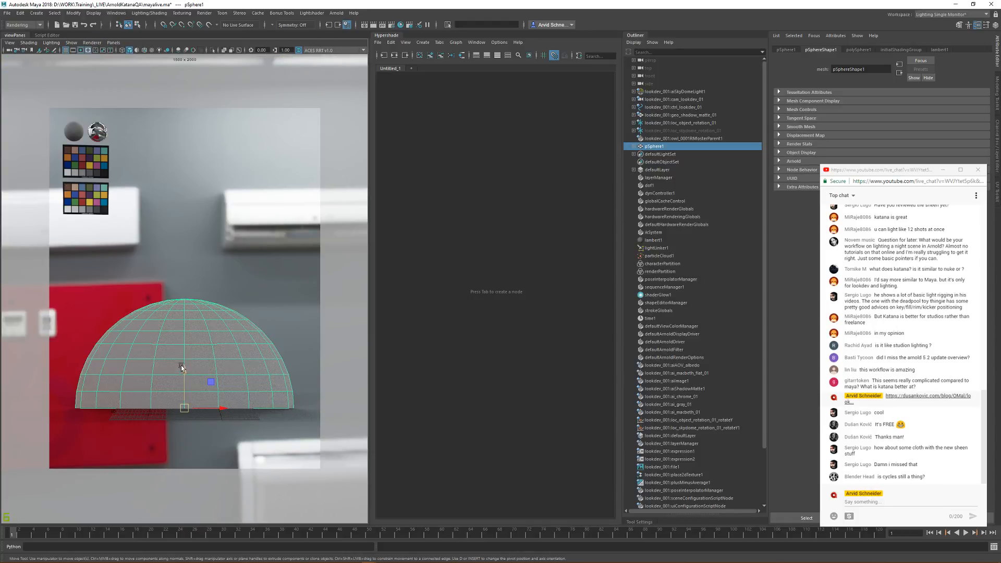
left_click_drag(192, 372, 198, 256)
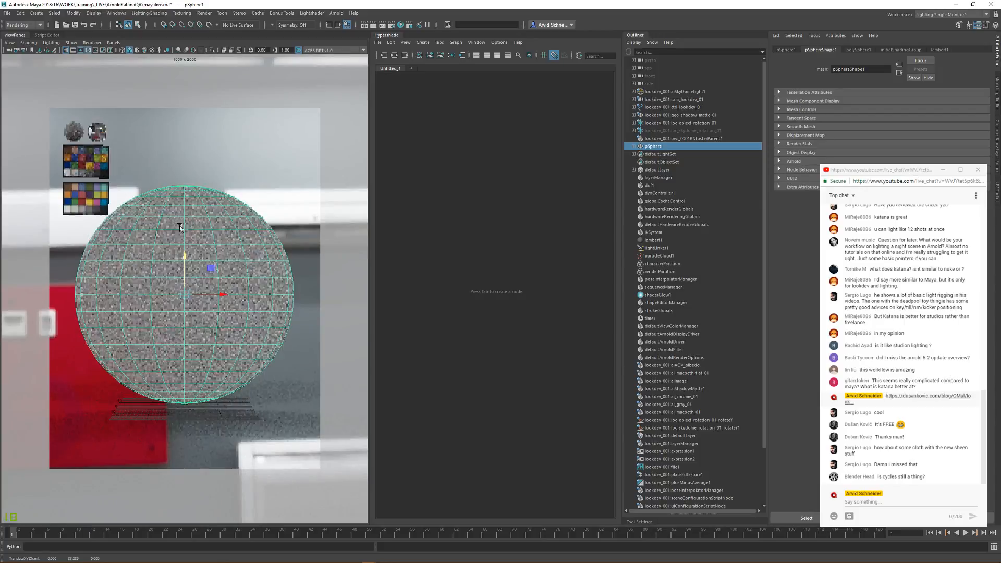
Step: Hide the viewport grid and turn off selection highlighting
left_click(65, 51)
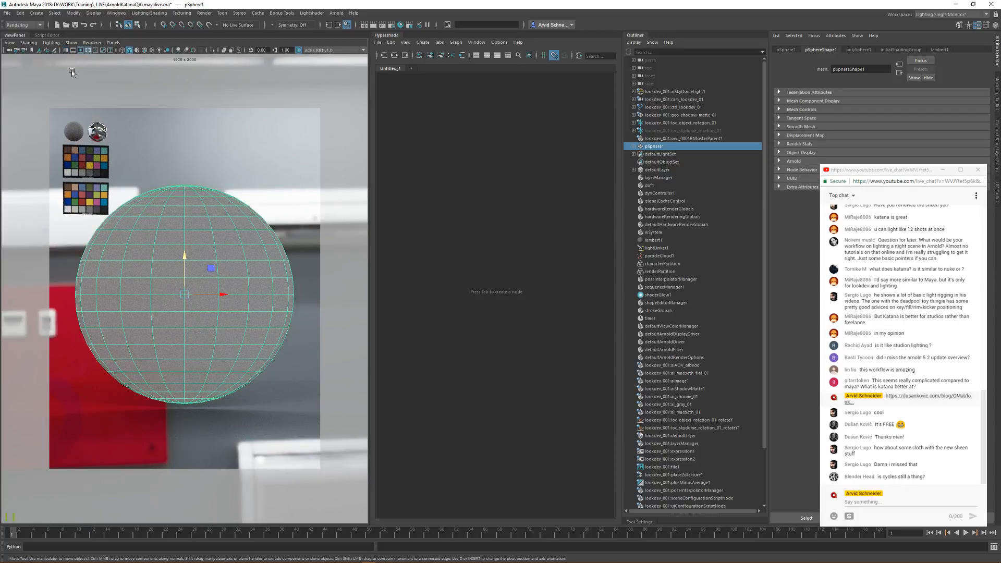
left_click(454, 196)
key("q")
left_click(267, 134)
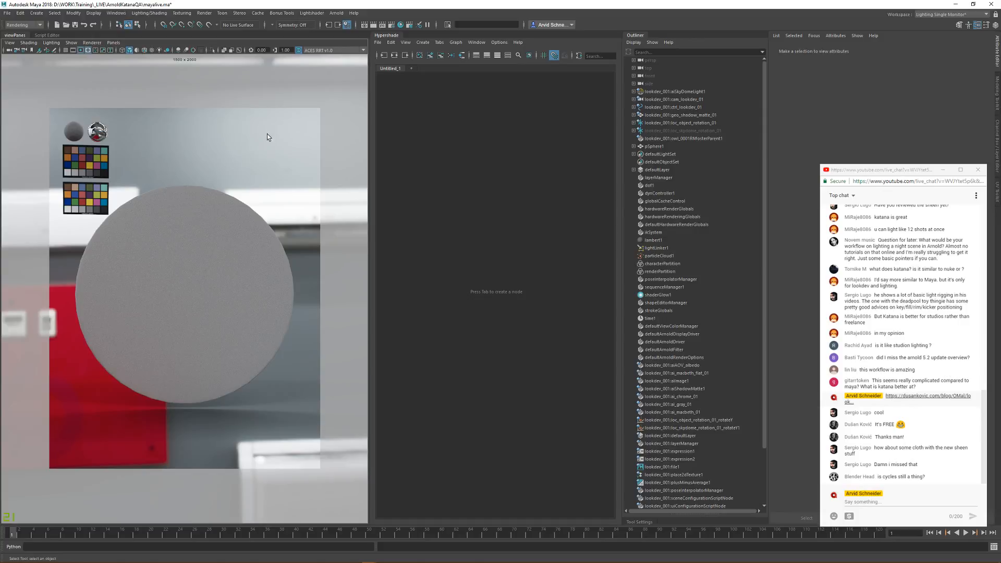
left_click(233, 262)
left_click(76, 43)
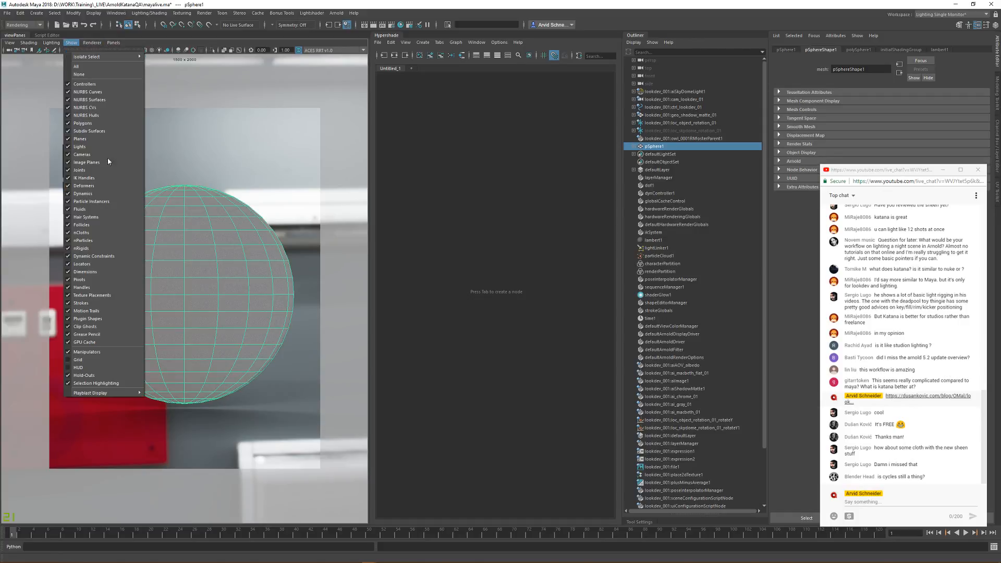
left_click(102, 381)
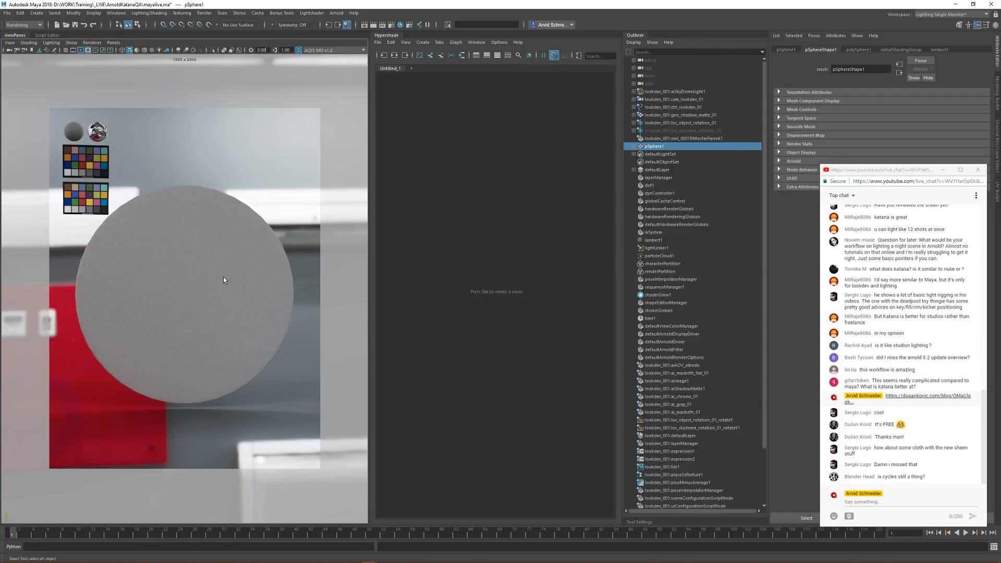
Step: Darken the gate mask color to black in the lookdev camera's display options
left_click(9, 50)
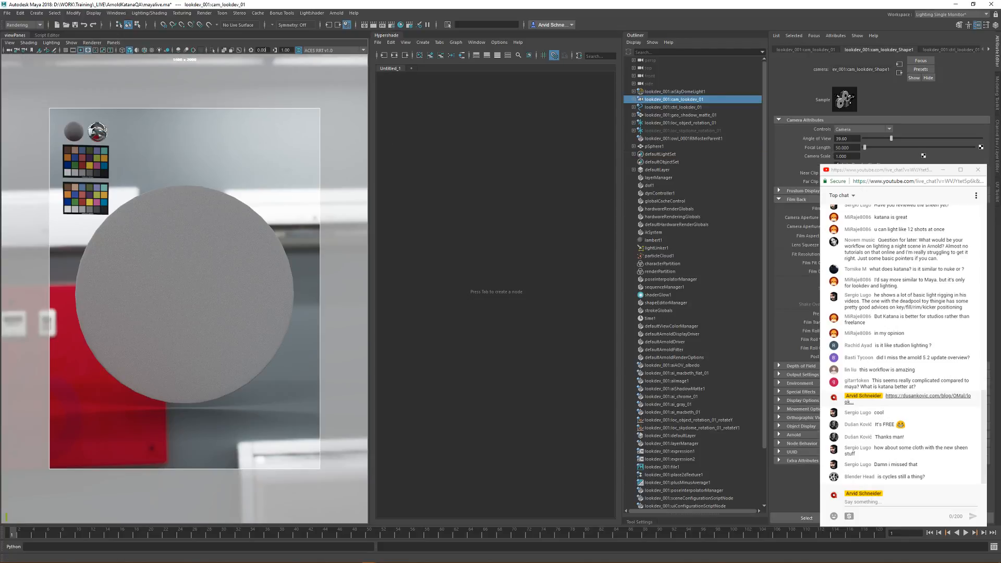
left_click(801, 427)
left_click(799, 426)
left_click(803, 400)
left_click_drag(918, 442, 866, 441)
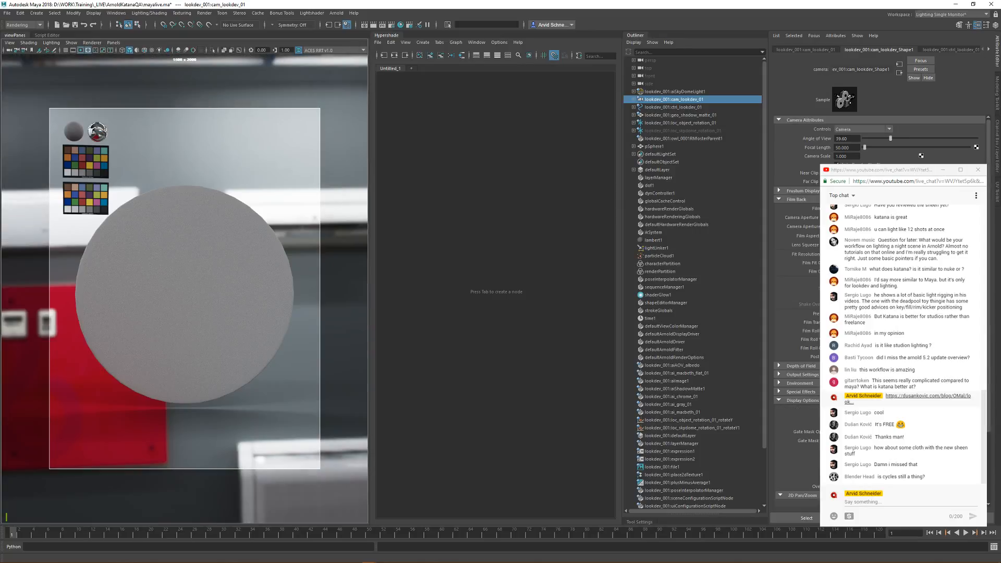
left_click(564, 236)
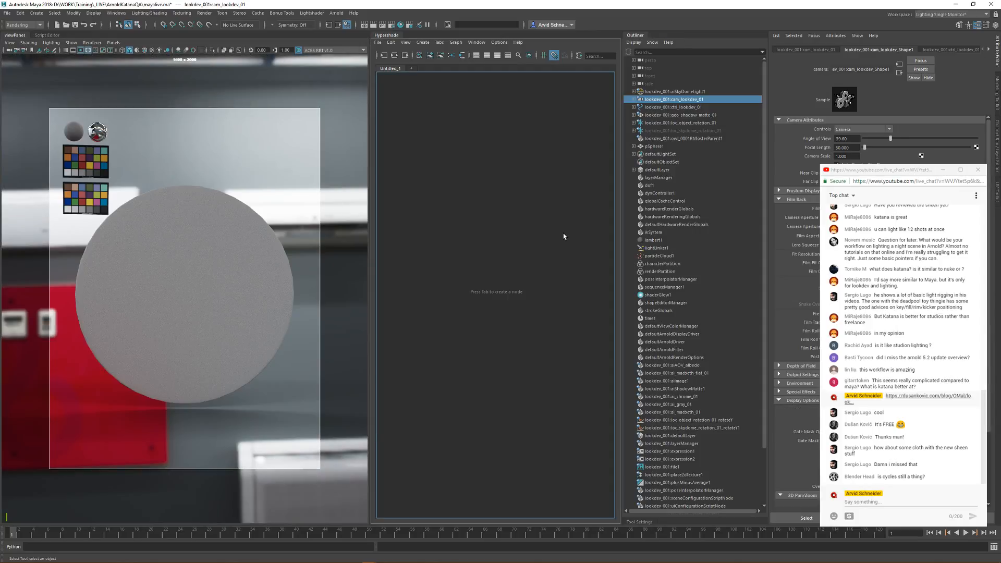
Step: Assign a new aiStandardSurface material to the sphere and raise its metalness to the maximum for a chrome look
left_click(253, 269)
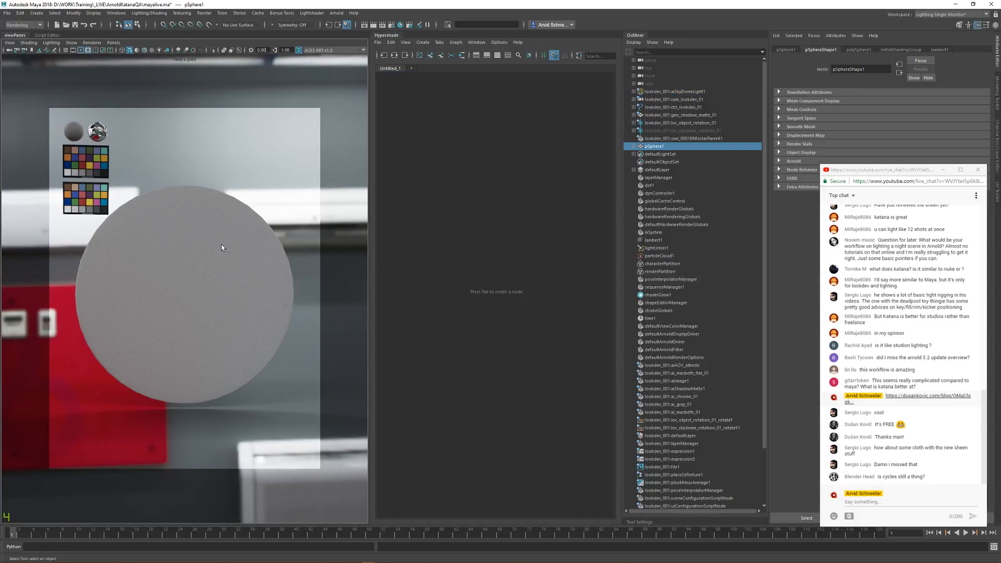
right_click_drag(222, 248, 286, 444)
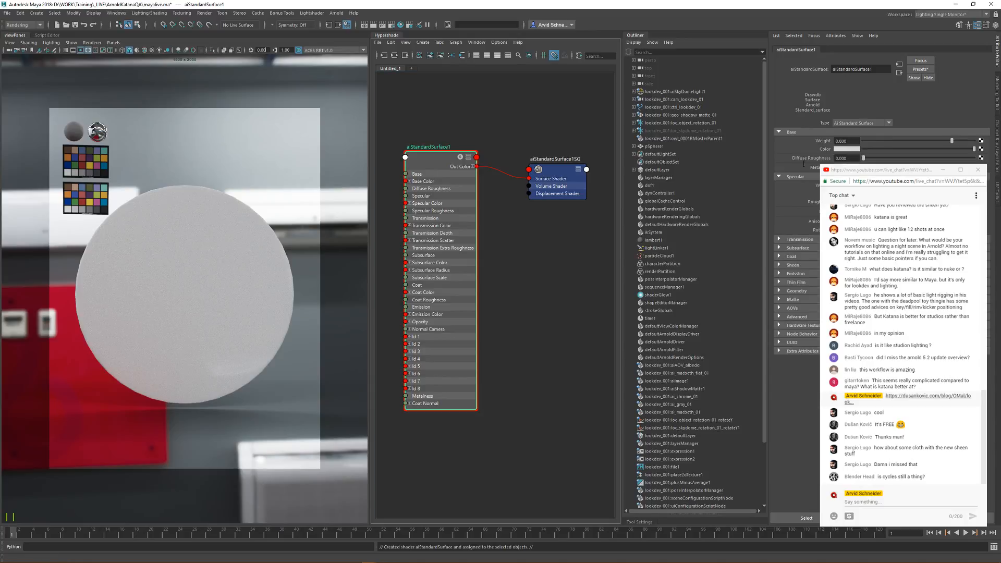
left_click_drag(863, 167, 974, 167)
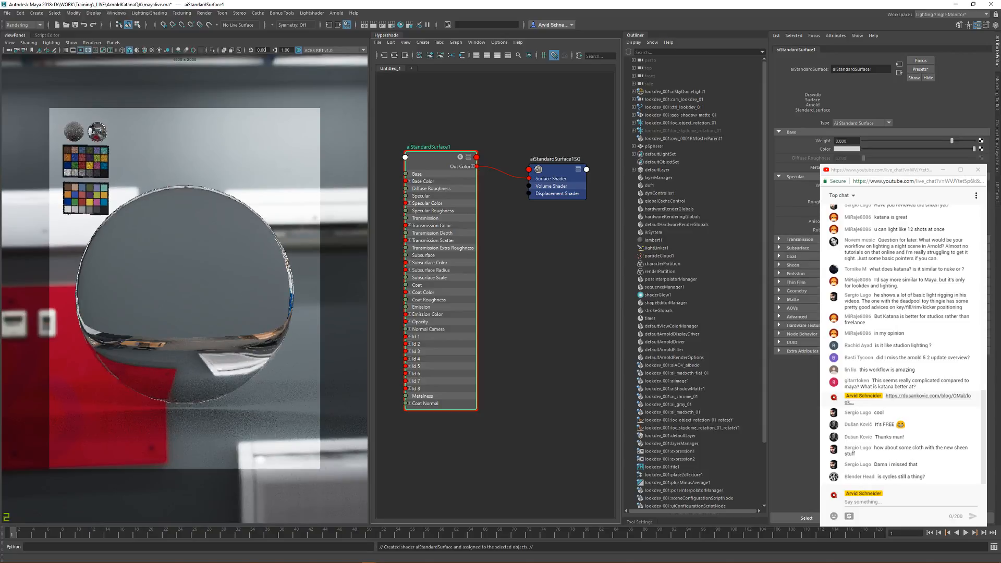
Step: Turn on smooth mesh preview for the sphere and save the scene
left_click(244, 318)
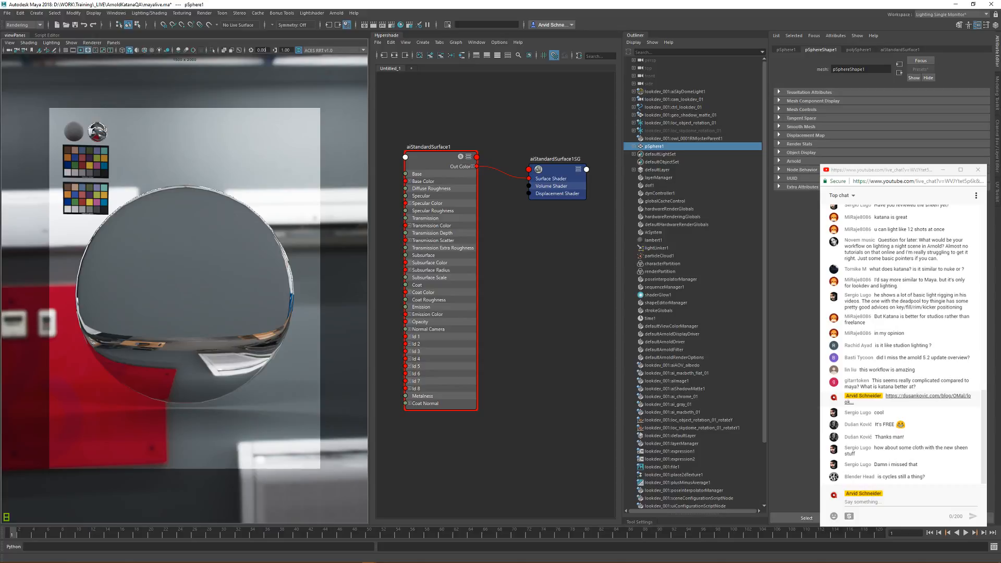
key("3")
middle_click_drag(458, 132, 495, 141, "alt")
scroll(516, 122, "down", 1)
key("ctrl+s")
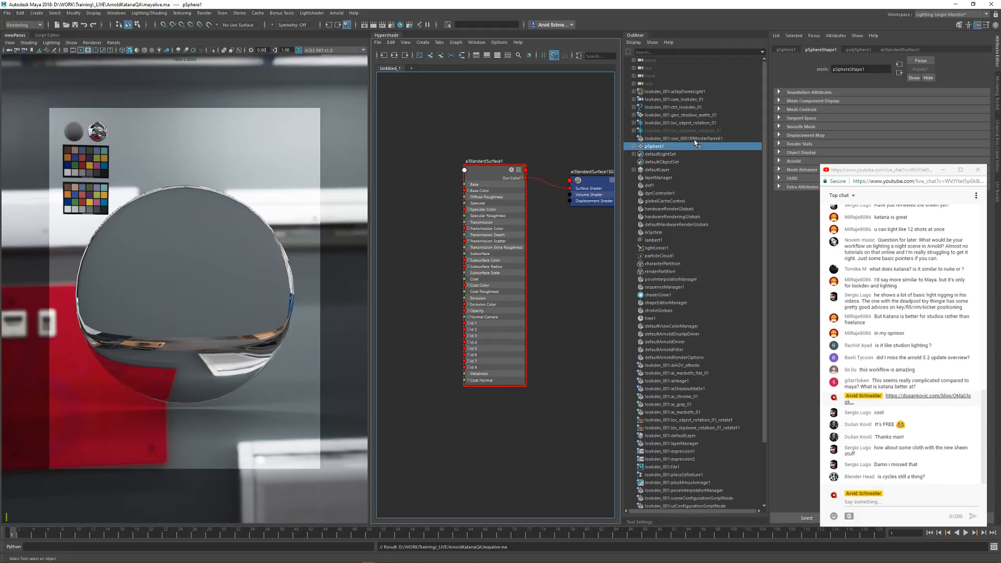
Step: Select aiSkyDomeLight1 and show its channel values
left_click(684, 92)
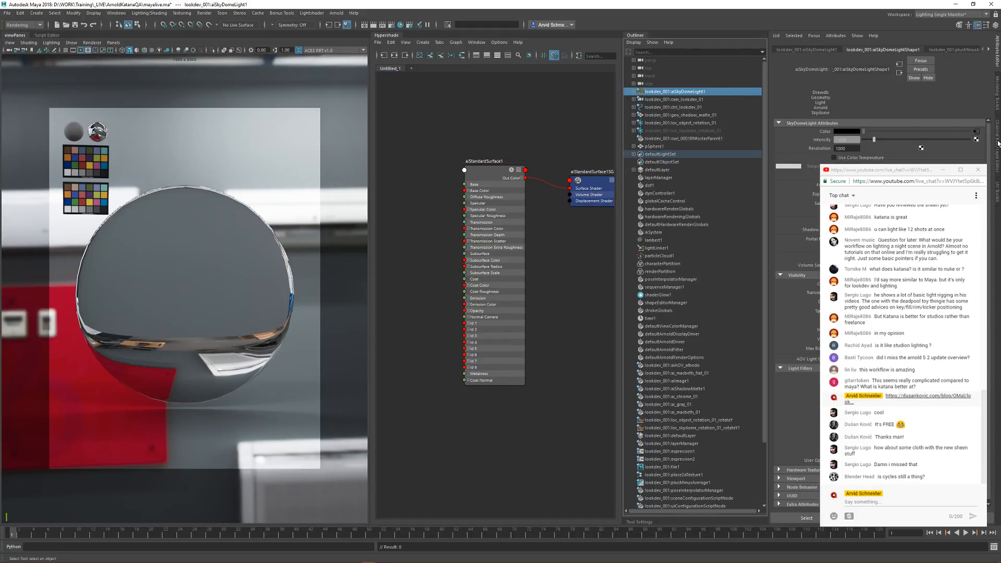
left_click(998, 142)
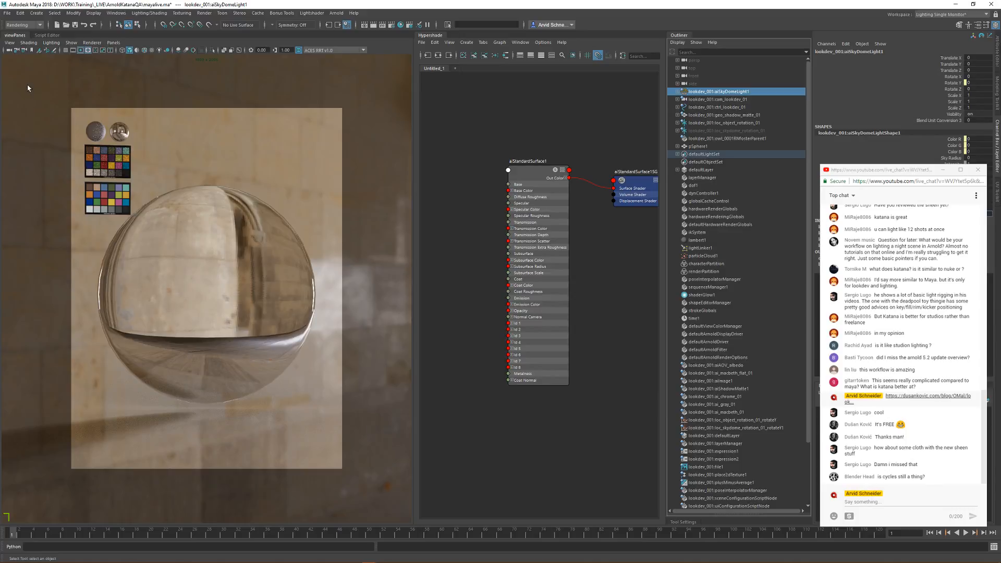
Step: Switch the viewport to the Viewport 2.0 renderer and look at the scene through the persp camera
left_click(113, 43)
mouse_move(95, 44)
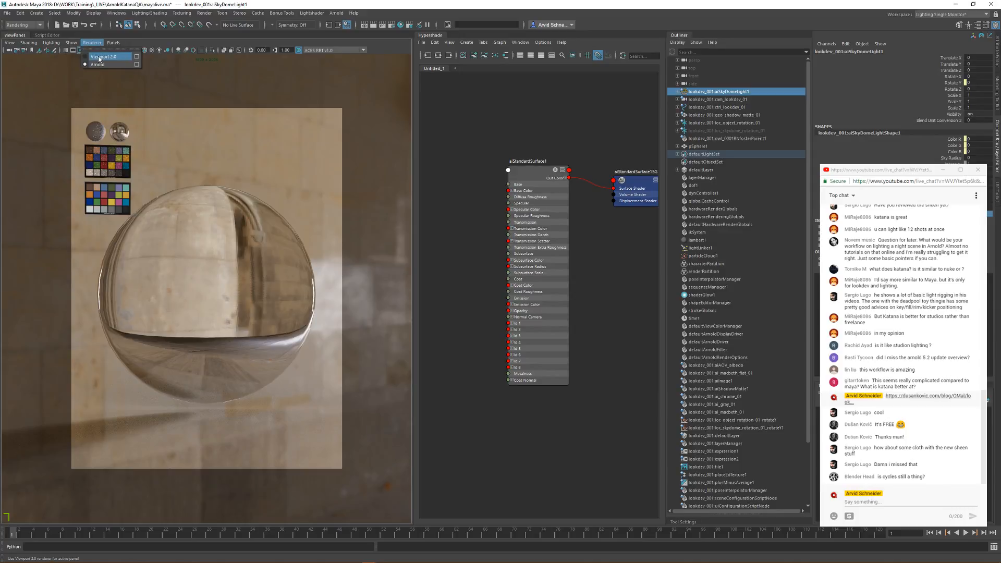
left_click(102, 56)
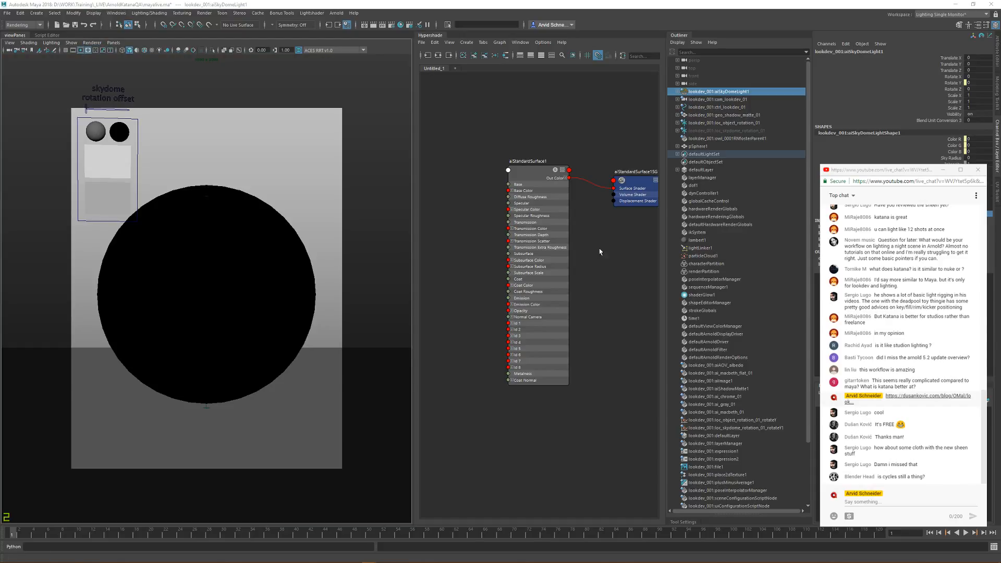
left_click(114, 43)
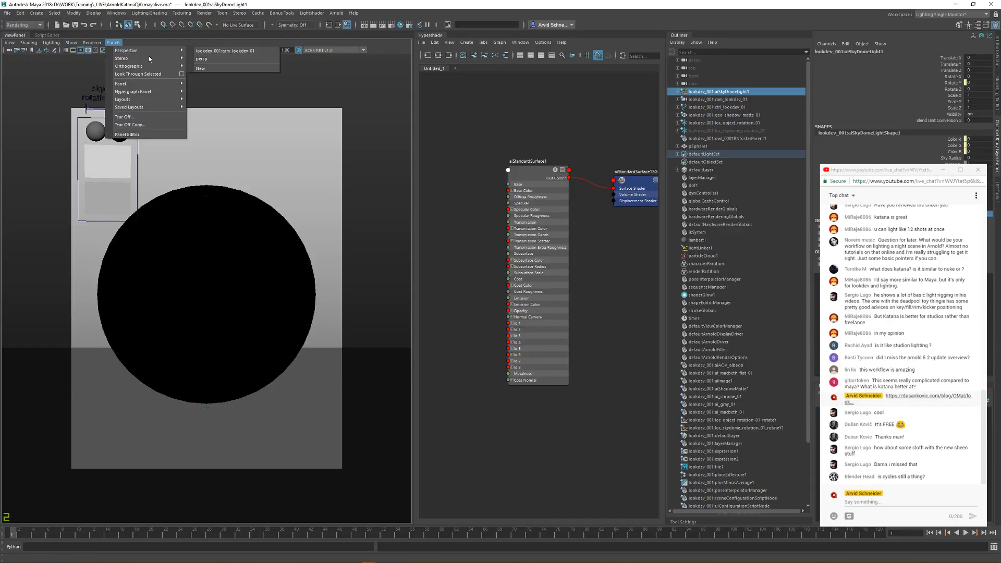
left_click(211, 59)
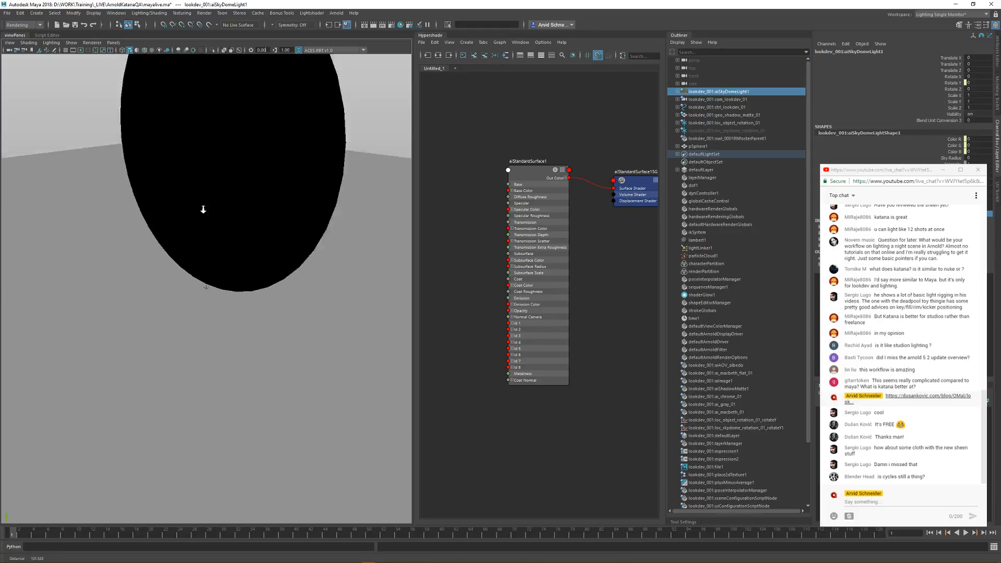
mouse_move(150, 203)
left_mouse_down("alt")
mouse_move(102, 195)
mouse_move(136, 203)
left_mouse_up("alt")
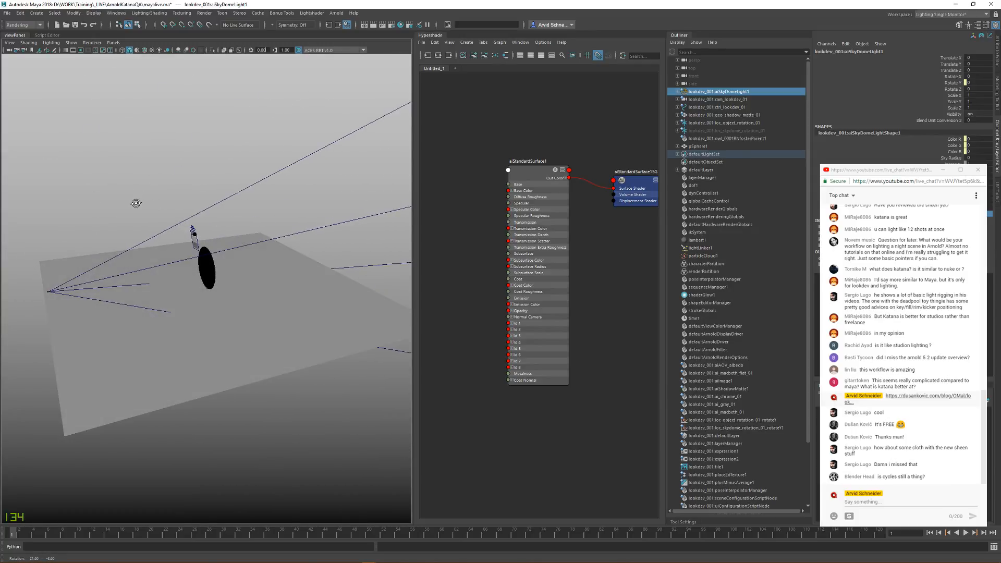
Step: Select the flattened sphere pSphere1 and set its Scale Z to 32
left_click(208, 265)
left_click_drag(277, 255, 219, 272, "alt")
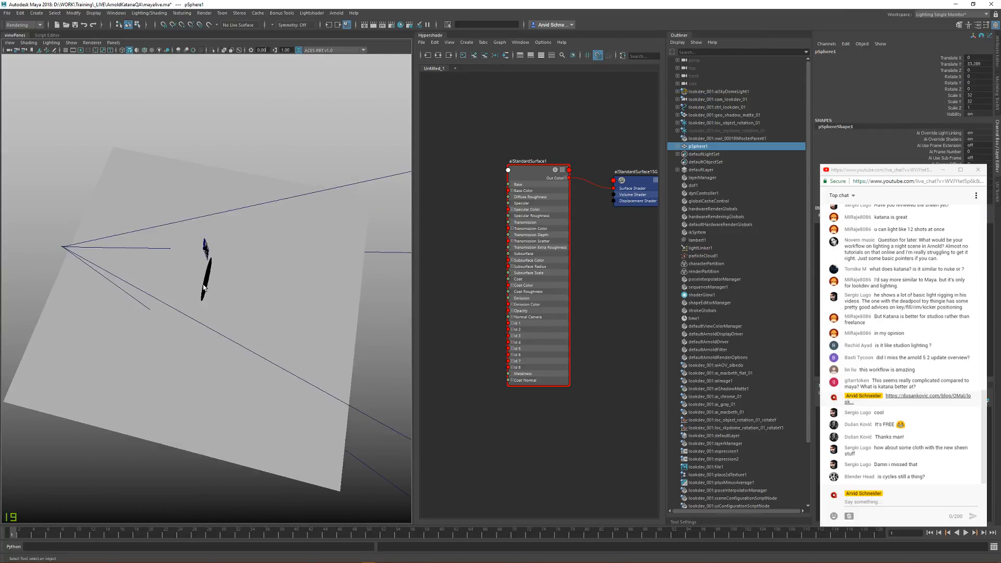
right_click_drag(156, 229, 196, 233, "alt")
left_click_drag(195, 233, 253, 255, "alt")
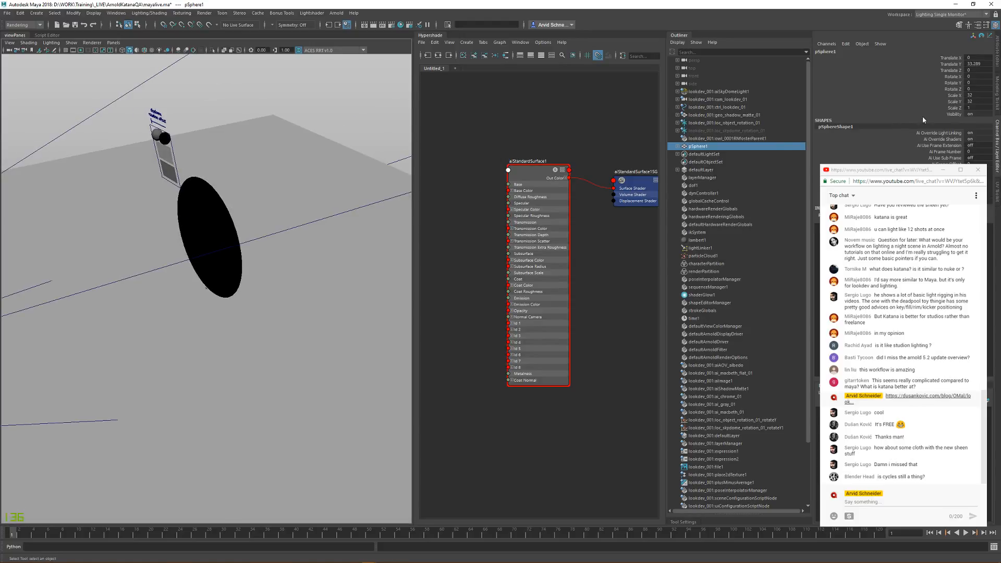
left_click(975, 108)
type("32")
key("Return")
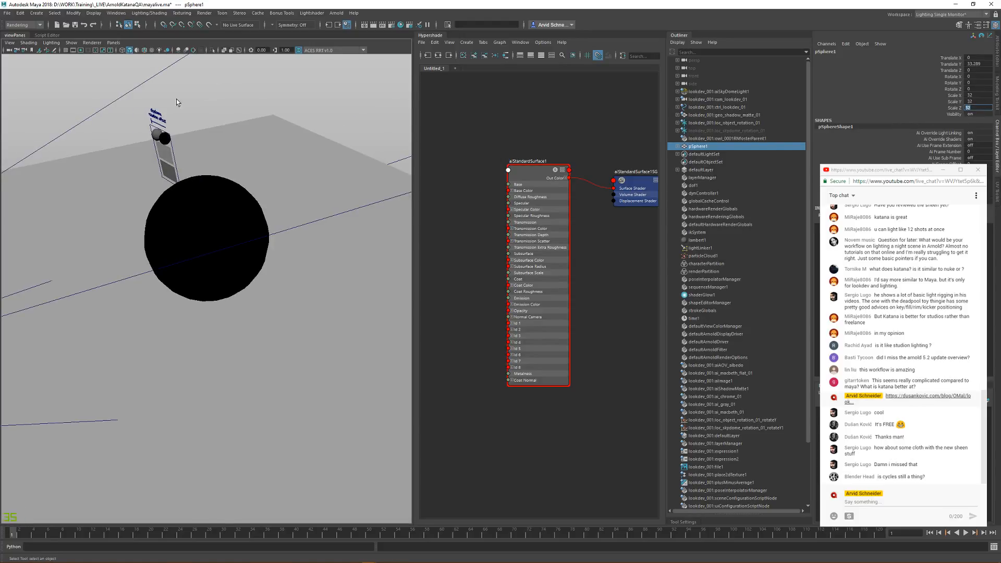
Step: Show the Arnold attributes of pSphereShape1
left_click(998, 57)
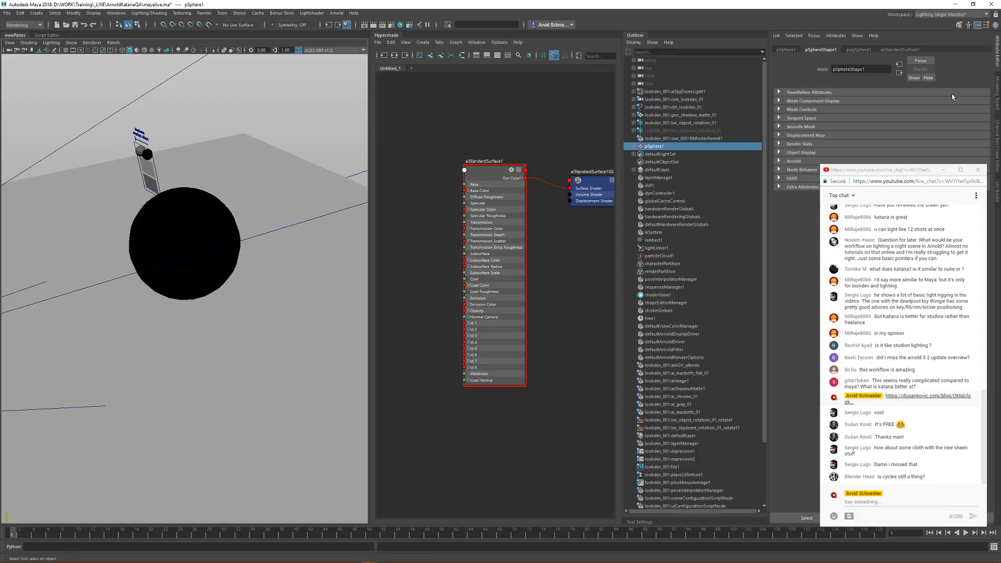
left_click(793, 162)
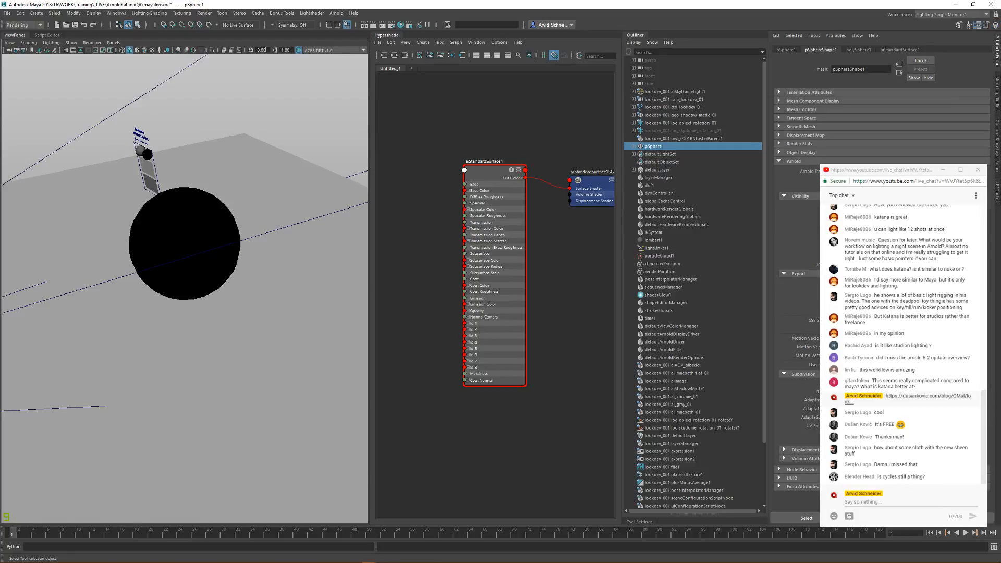
scroll(268, 236, "down", 4)
Step: Select the ctrl_lookdev_01 control with its charts and reference balls and move it in front of the sphere
left_click_drag(268, 236, 72, 174, "alt")
left_click(148, 221)
key("w")
scroll(133, 219, "up", 5)
middle_click_drag(73, 173, 205, 252, "alt")
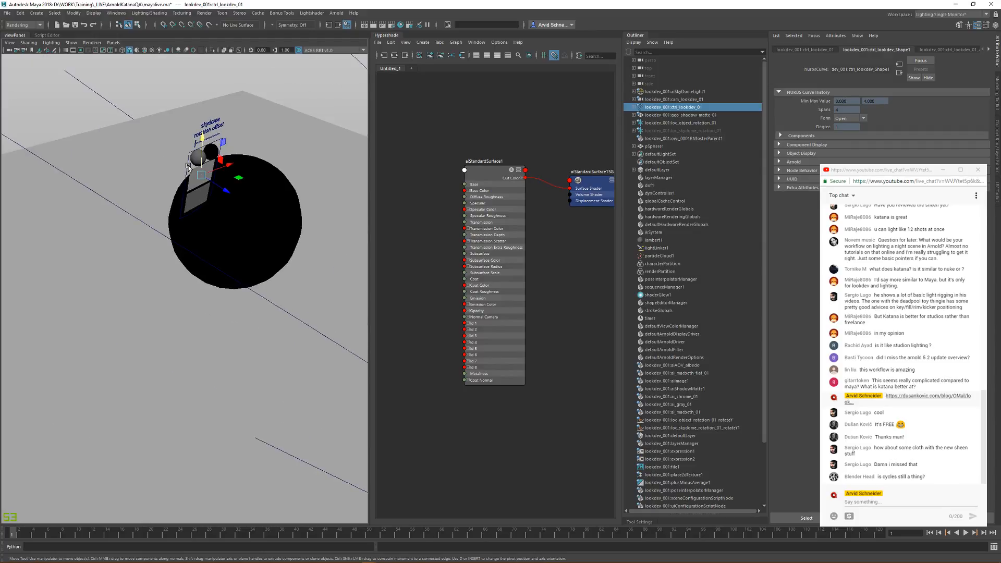
left_click_drag(258, 170, 130, 172, "alt")
scroll(125, 175, "down", 4)
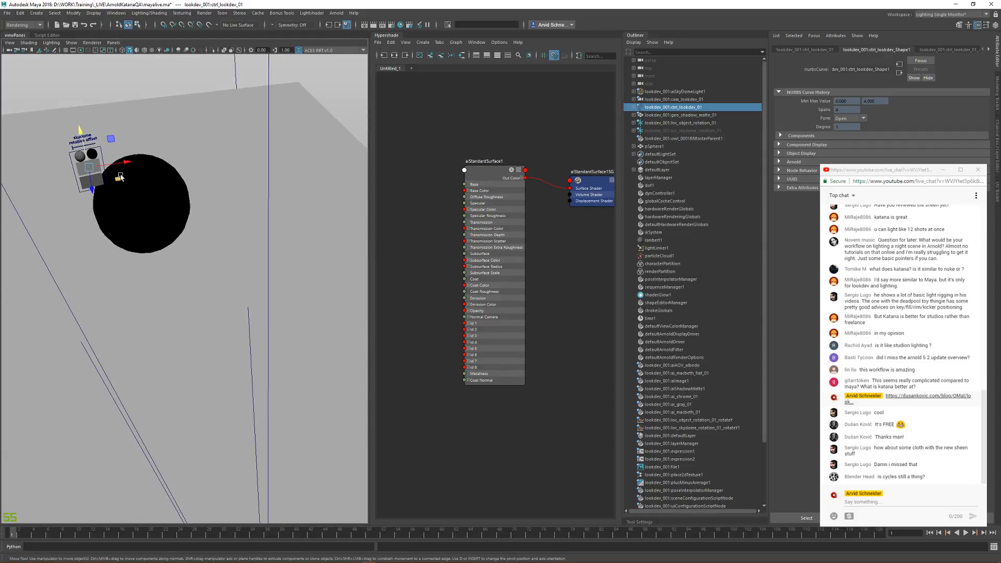
middle_click_drag(120, 177, 74, 230)
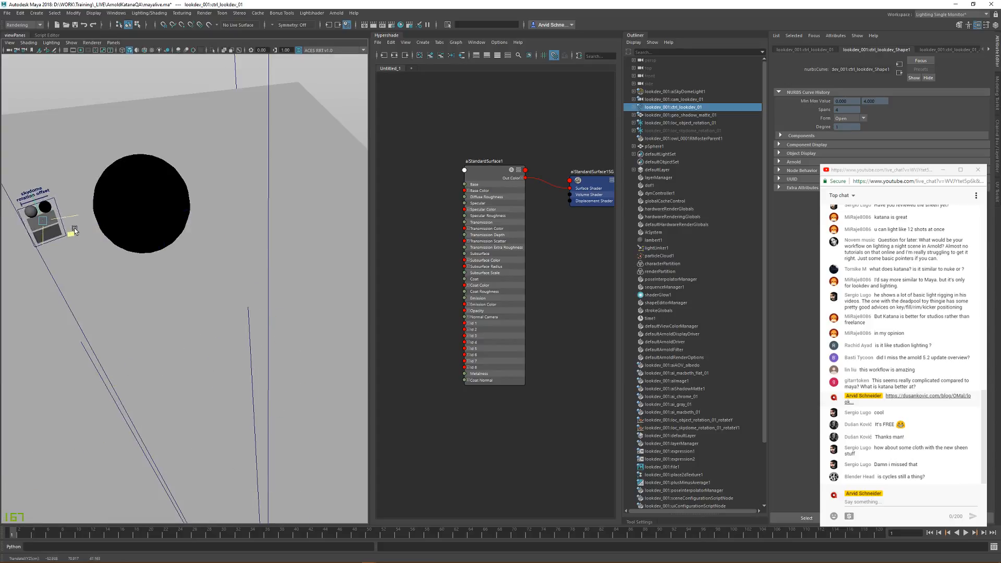
Step: Look through the lookdev camera and move ctrl_lookdev_01 back inside the frame's upper-left corner
left_click_drag(86, 225, 88, 186, "alt")
left_click(115, 43)
mouse_move(136, 51)
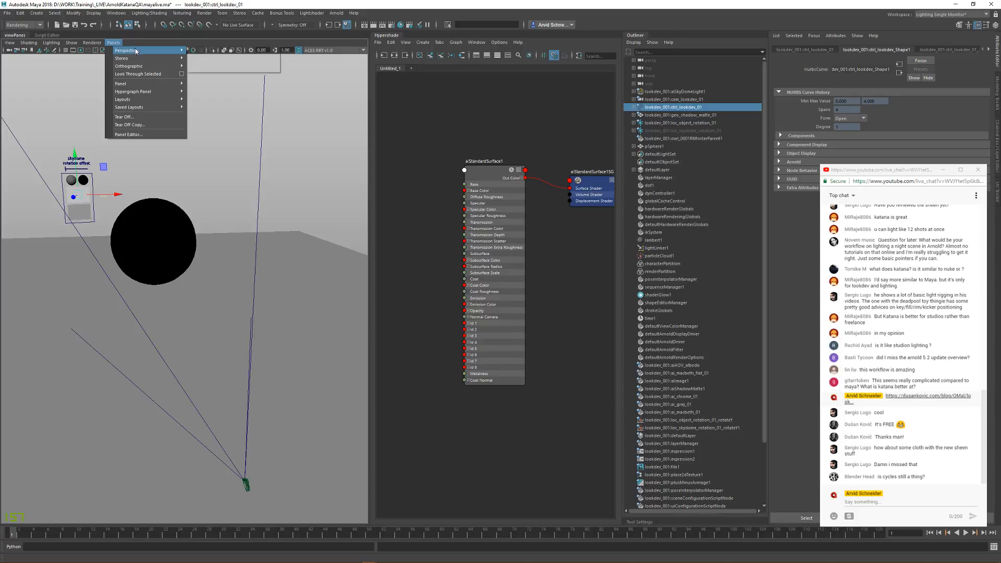
left_click(229, 51)
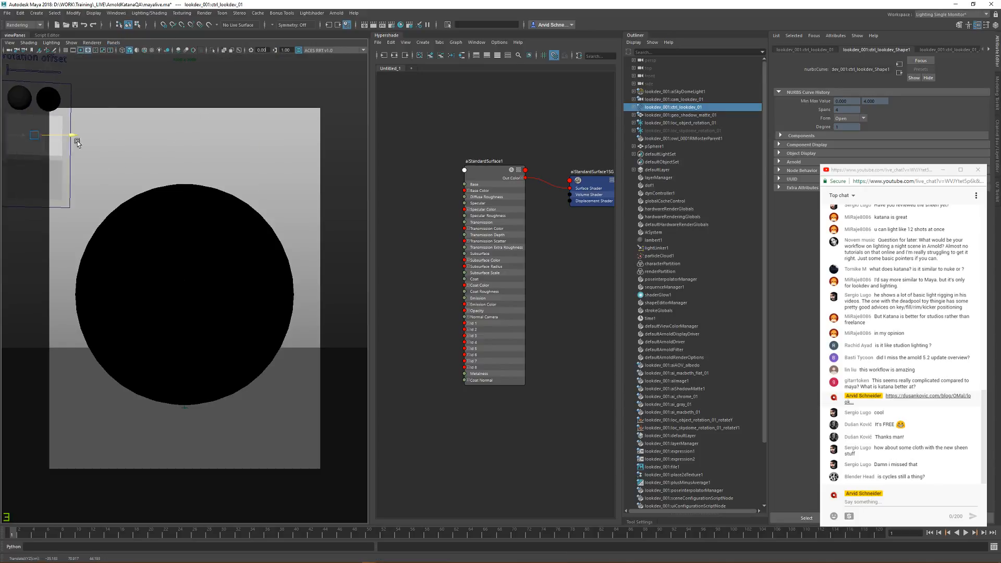
middle_click_drag(77, 143, 120, 144)
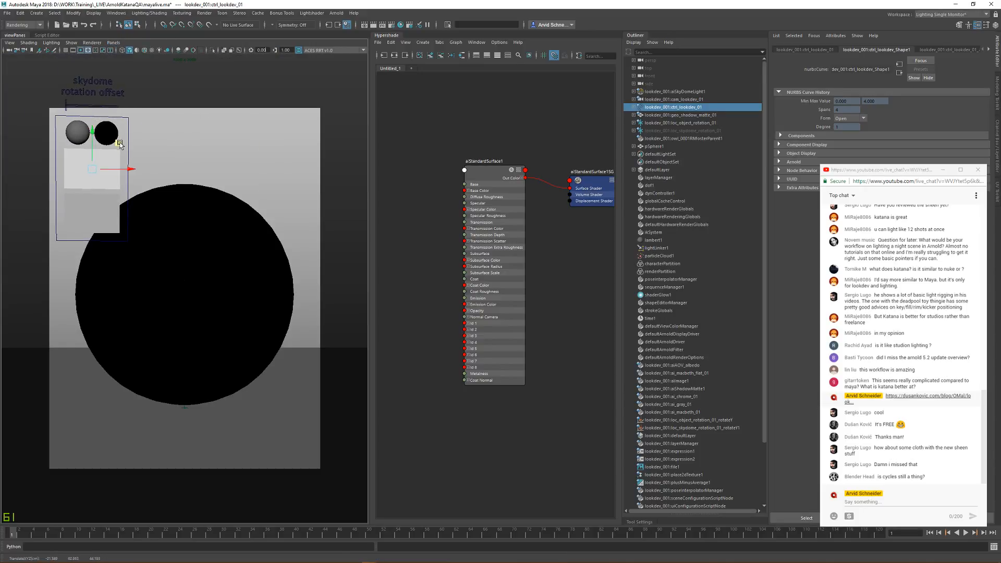
Step: Try to scale ctrl_lookdev_01 with the Scale tool and check the tool's scaling options
key("r")
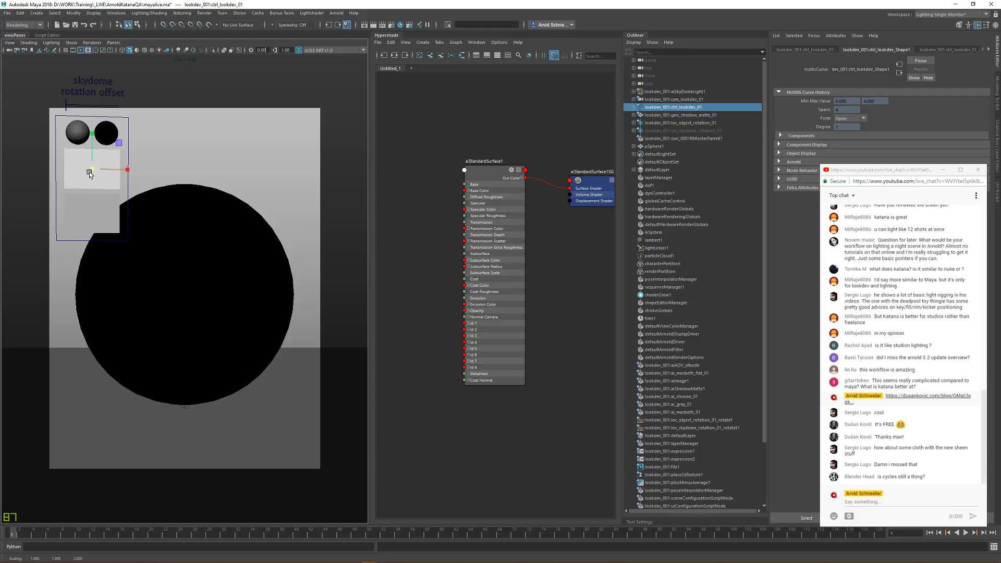
left_click_drag(90, 173, 136, 149)
right_click(86, 161, "ctrl+shift")
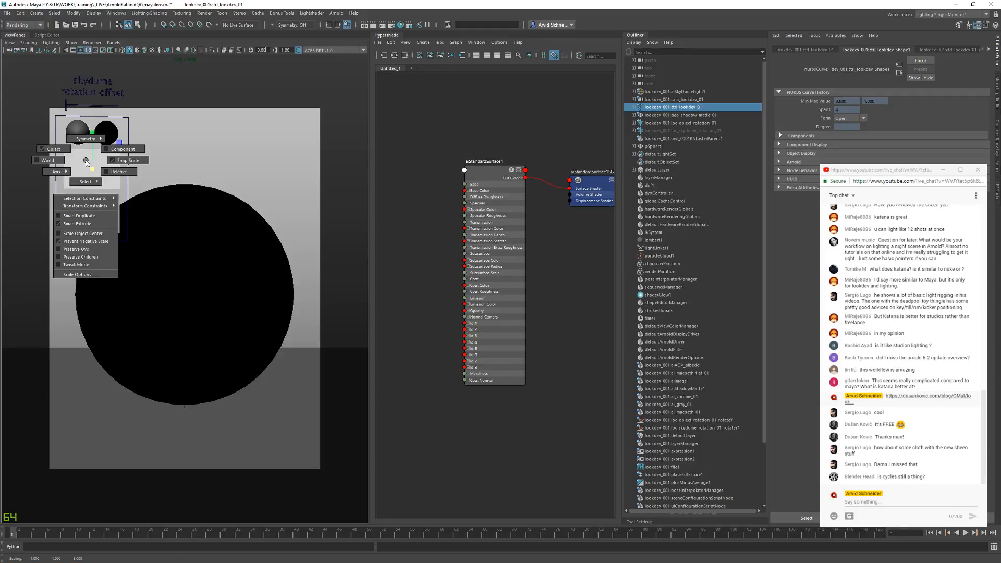
left_click_drag(117, 155, 88, 162)
Step: Set Scale X, Y and Z of ctrl_lookdev_01 to 1 and turn on selection highlighting in the viewport
left_click(995, 140)
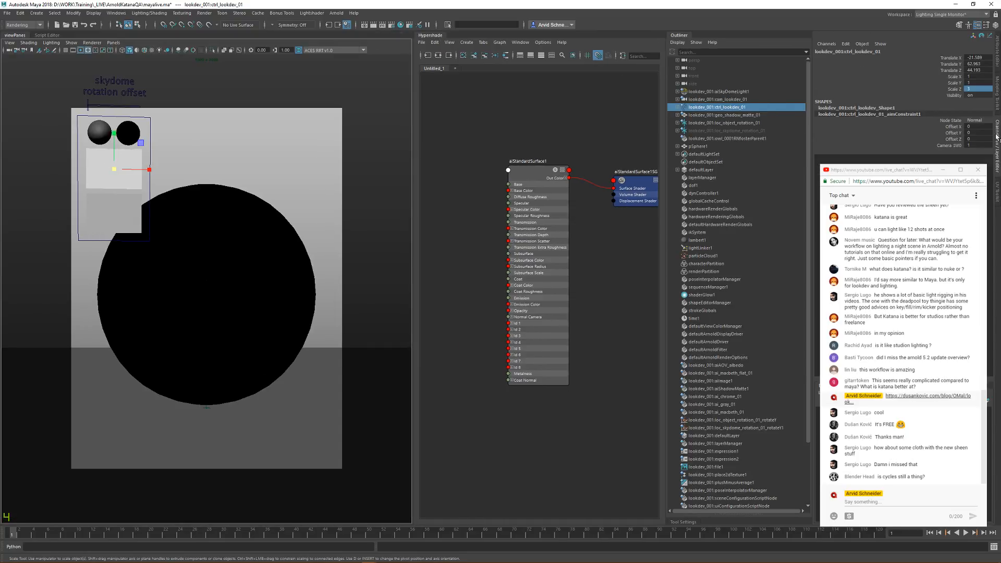
left_click_drag(980, 77, 976, 88)
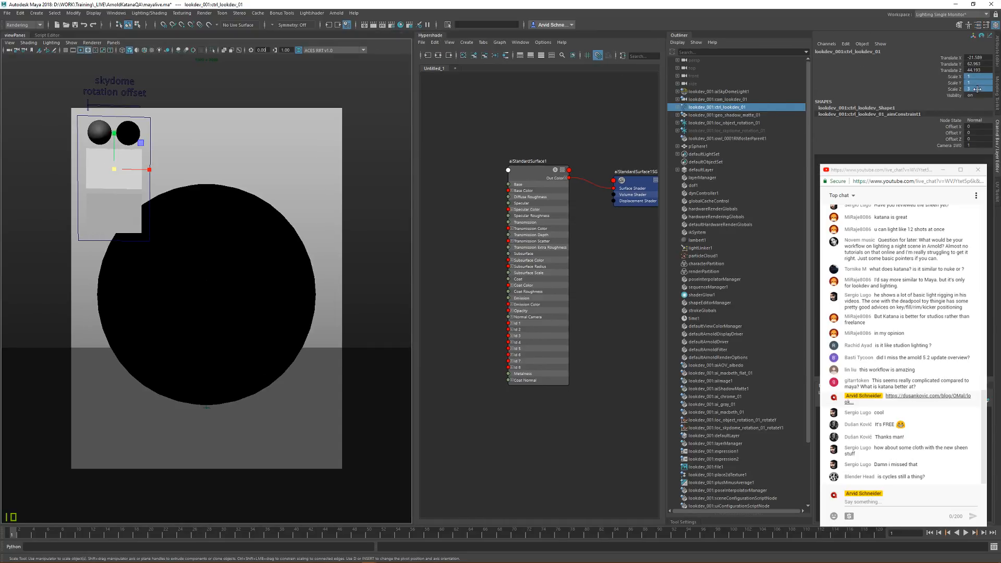
type("1")
key("Return")
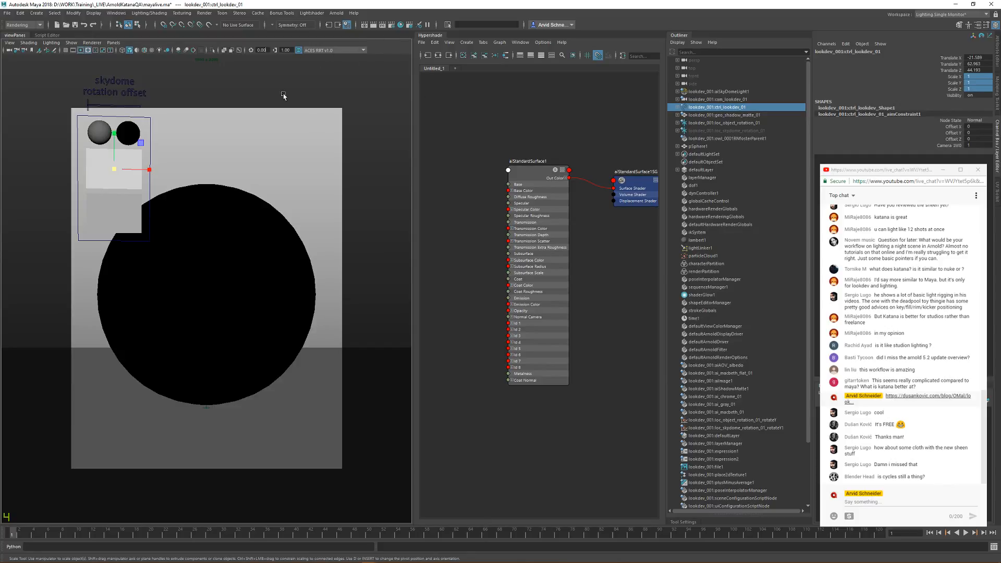
left_click(71, 43)
left_click(91, 384)
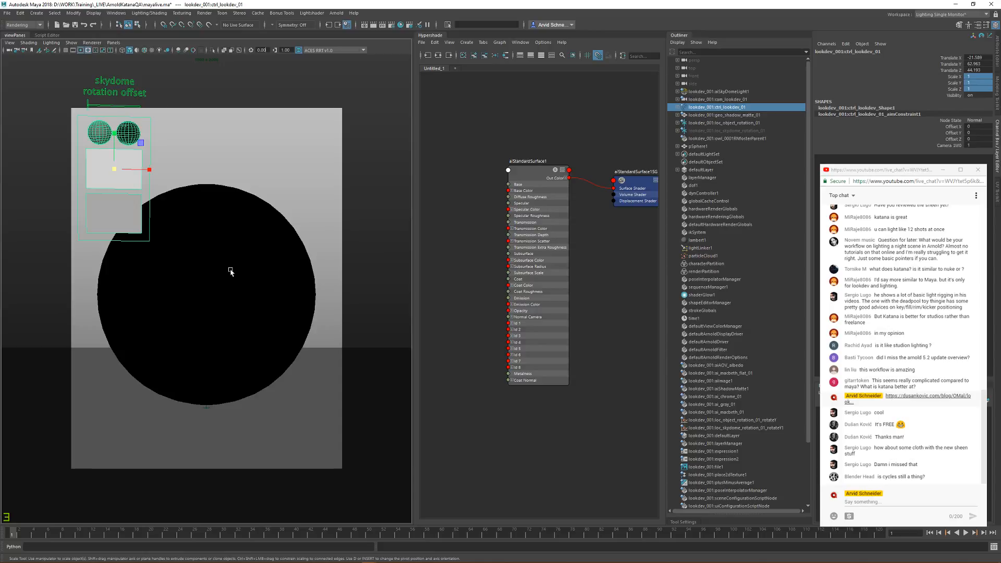
Step: Frame ctrl_lookdev_01 in the persp view and scale it up uniformly to 2
key("space")
left_click_drag(230, 270, 226, 253)
key("f")
right_click_drag(238, 242, 191, 261, "alt")
left_click_drag(191, 261, 251, 277, "alt")
right_click_drag(251, 277, 155, 273, "alt")
left_click_drag(208, 281, 253, 272)
right_click_drag(157, 268, 220, 290, "alt")
right_click(206, 277)
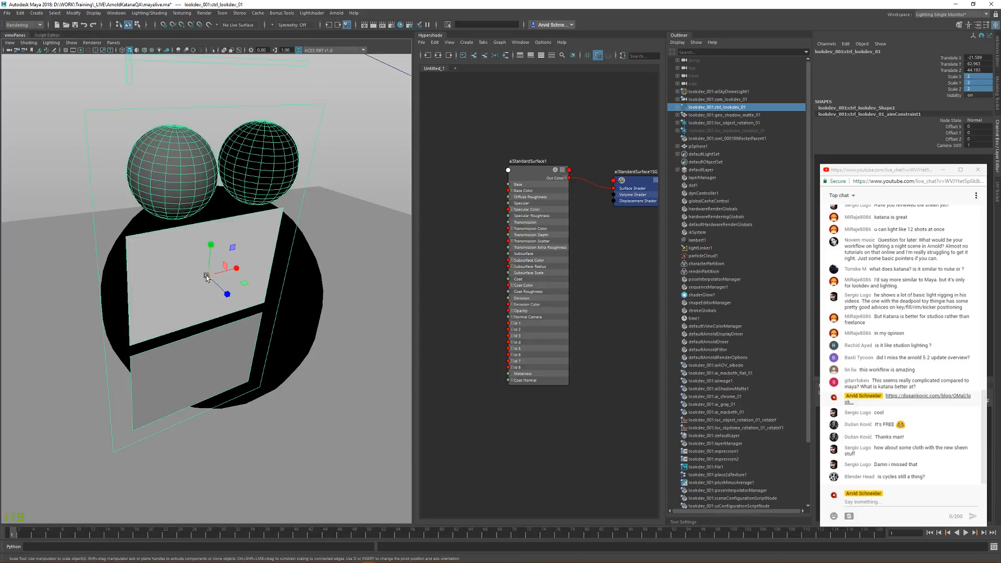
mouse_move(211, 274)
left_mouse_down()
mouse_move(252, 273)
mouse_move(216, 272)
left_mouse_up()
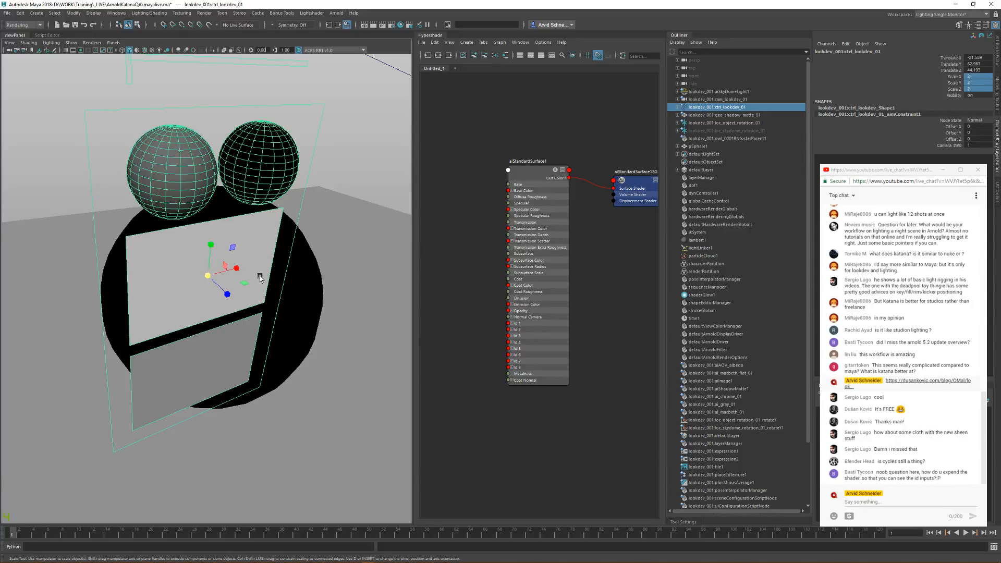
Step: Move ctrl_lookdev_01 back and out beside the sphere, to about X -62 and Z -8
right_click_drag(261, 278, 222, 277, "alt")
left_click_drag(222, 277, 179, 268, "alt")
key("w")
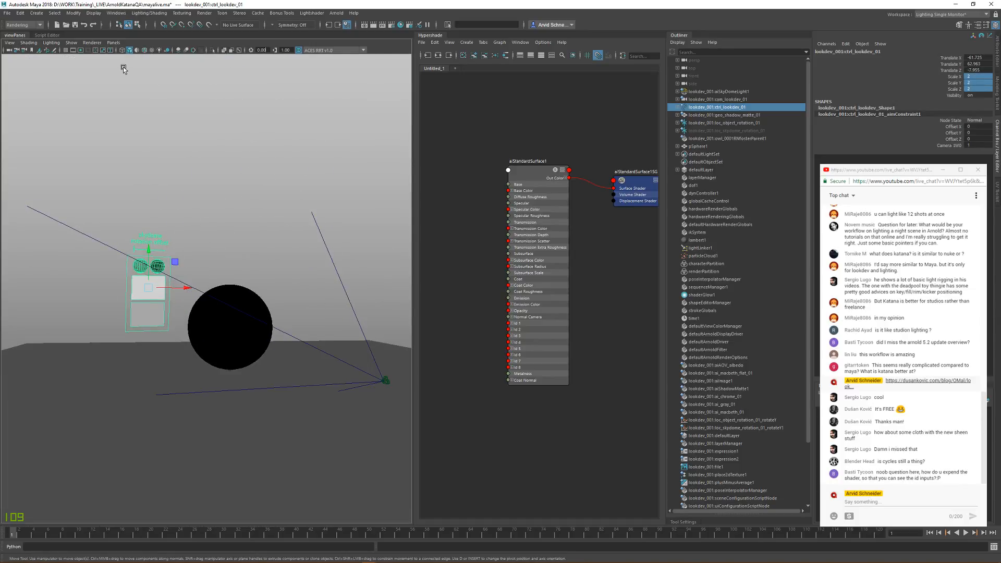
Step: Look through the lookdev camera, pull it back from the sphere, and place ctrl_lookdev_01 in the frame's upper-left corner
left_click(114, 43)
mouse_move(135, 51)
left_click(223, 52)
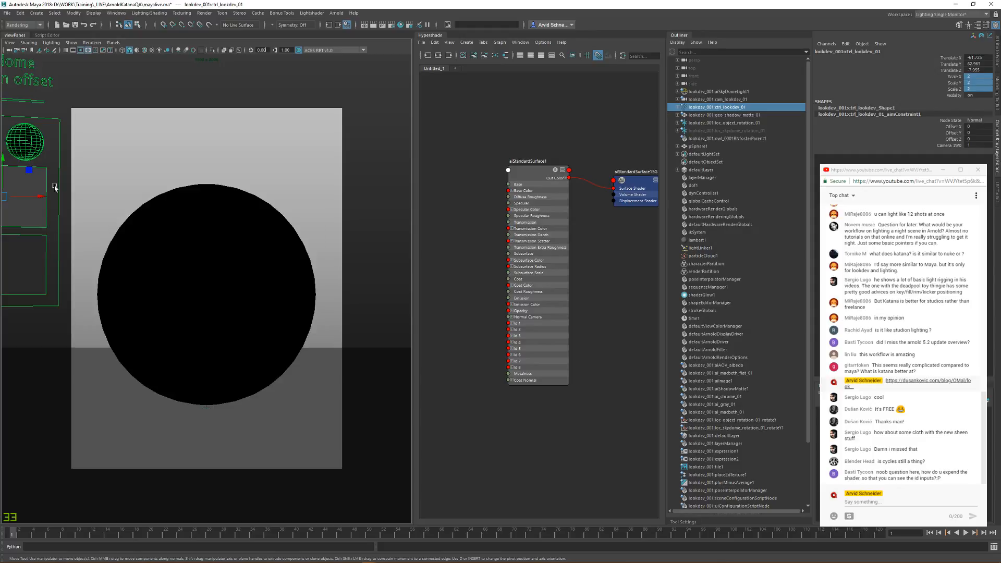
left_click_drag(39, 196, 172, 196)
right_click_drag(263, 251, 1, 230, "alt")
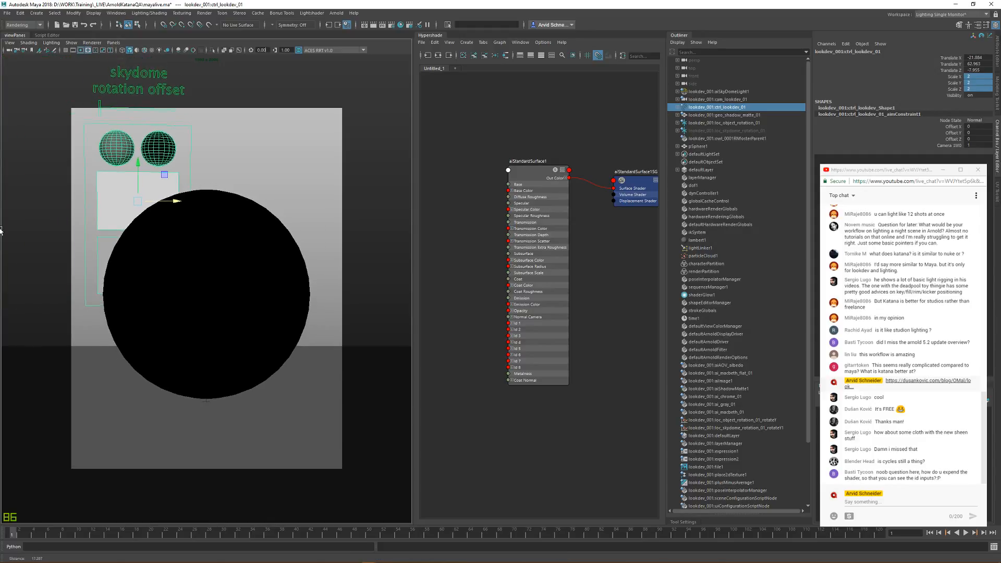
right_click_drag(313, 287, 63, 251, "alt")
left_click_drag(192, 210, 132, 140)
left_click(183, 155)
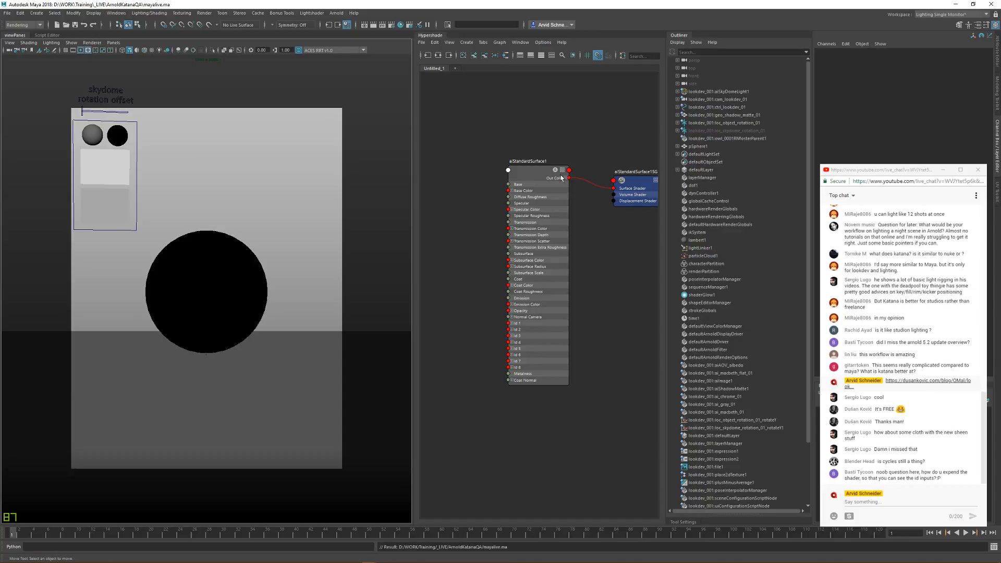
Step: Cycle the aiStandardSurface1 node through its collapsed, connected and full attribute display modes in the Hypershade
left_click(526, 174)
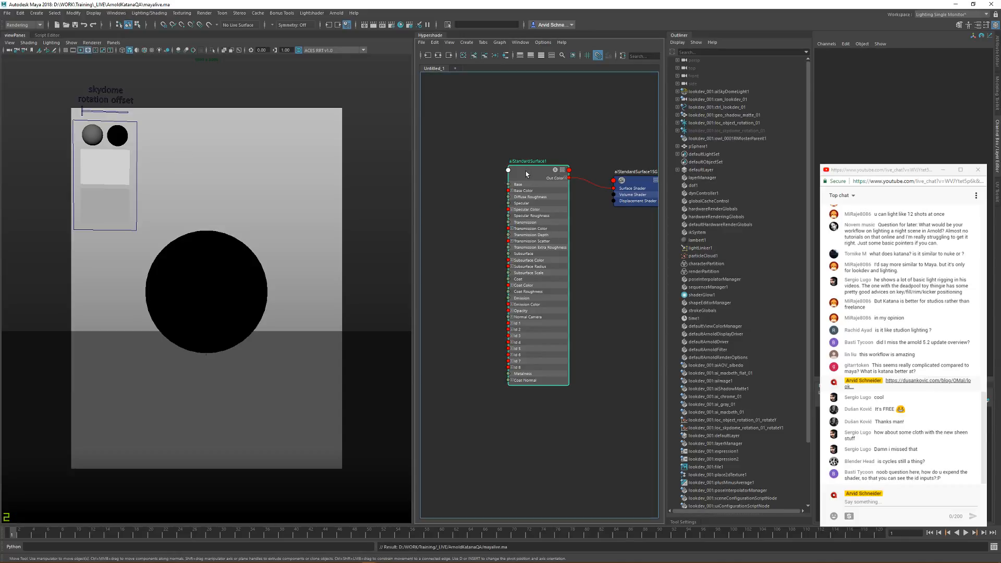
key("1")
key("2")
key("3")
key("2")
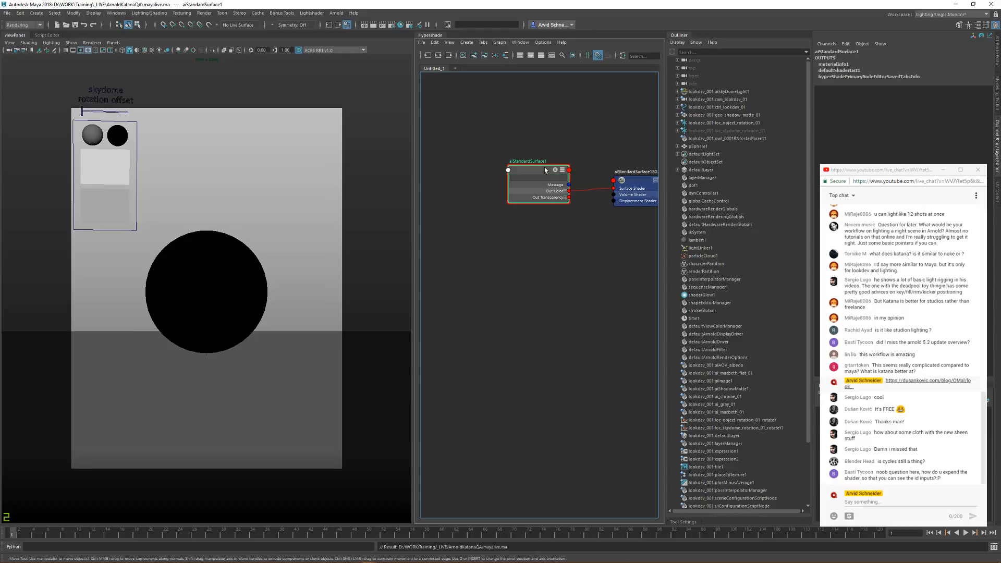
key("3")
key("1")
key("2")
key("3")
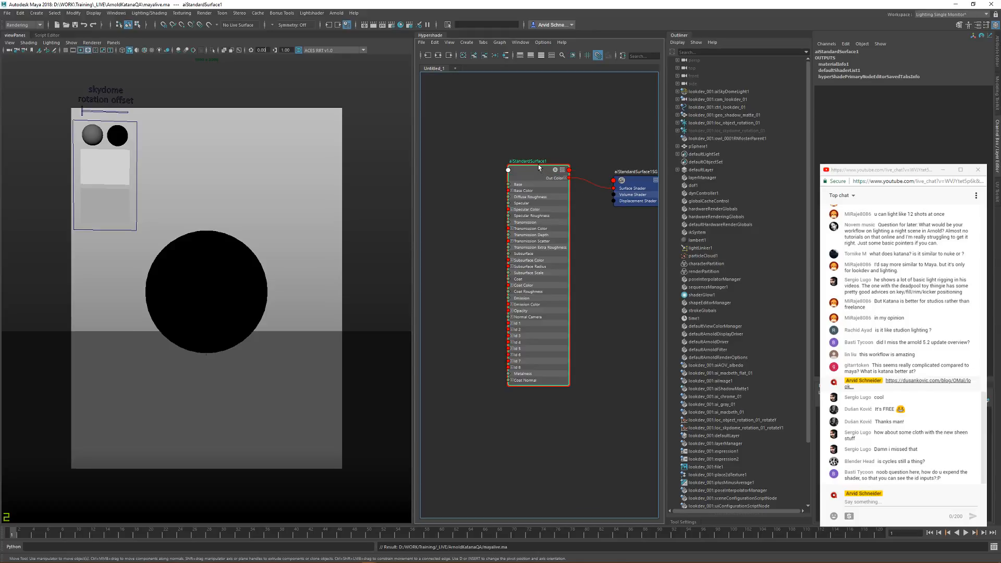
Step: Show all attributes on the aiStandardSurface1 node and switch its display modes again, finishing with the fully expanded view
right_click(532, 171)
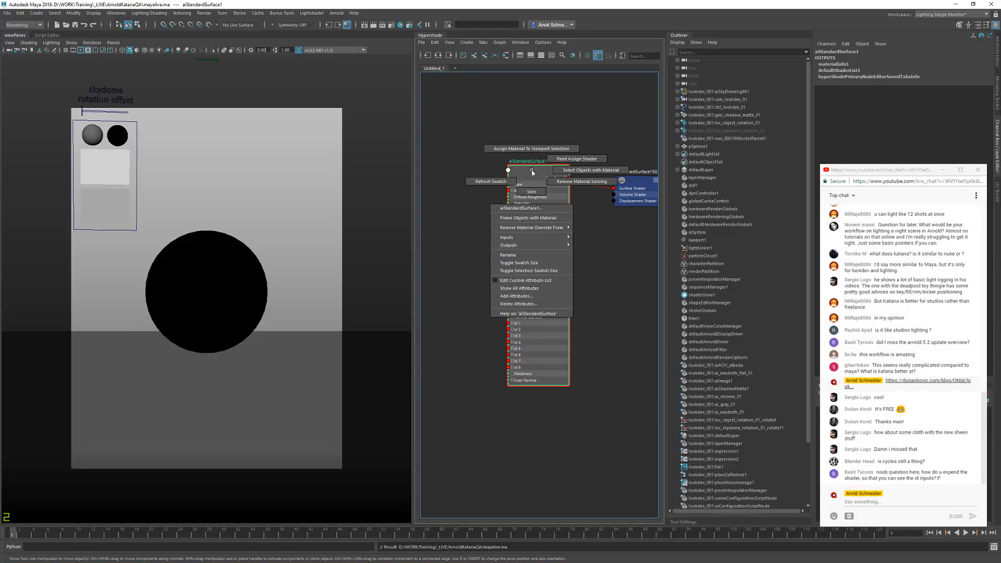
left_click(520, 288)
mouse_move(587, 293)
middle_mouse_down("alt")
mouse_move(604, 252)
mouse_move(574, 206)
mouse_move(591, 310)
middle_mouse_up("alt")
key("1")
key("2")
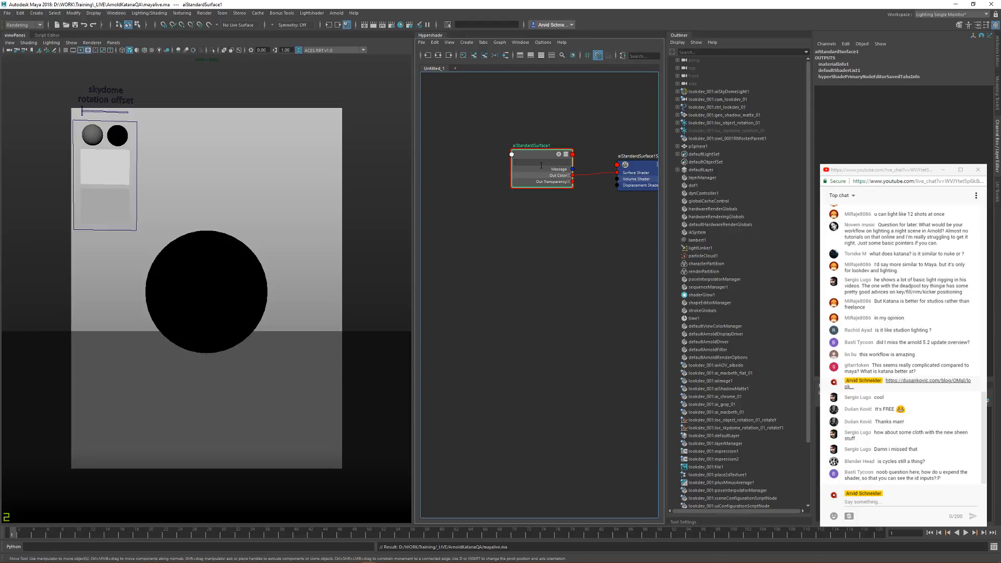
key("3")
middle_click_drag(493, 207, 497, 217, "alt")
Step: Select the sphere to check it, clear the selection and save the scene
left_click(255, 299)
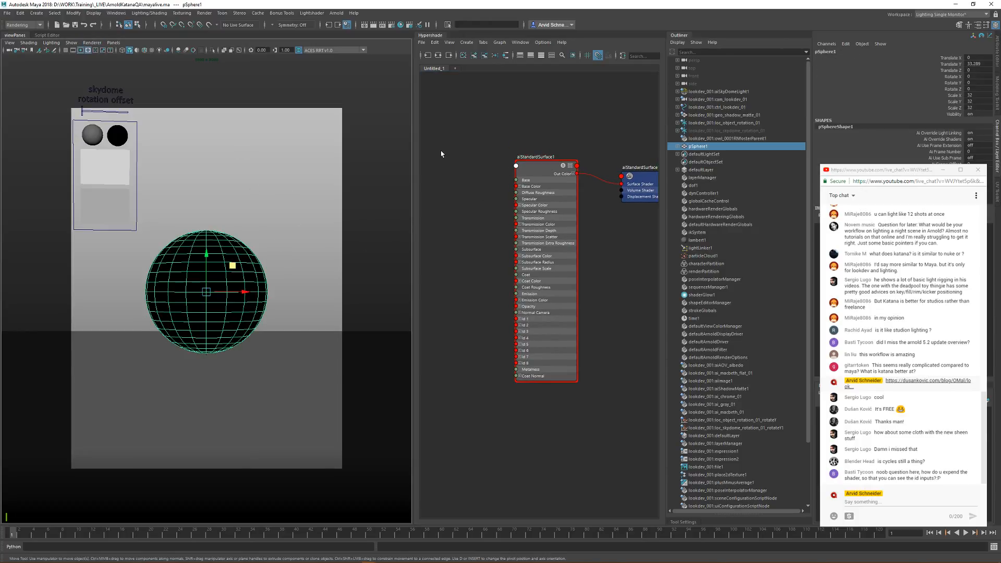
left_click(301, 190)
key("ctrl+s")
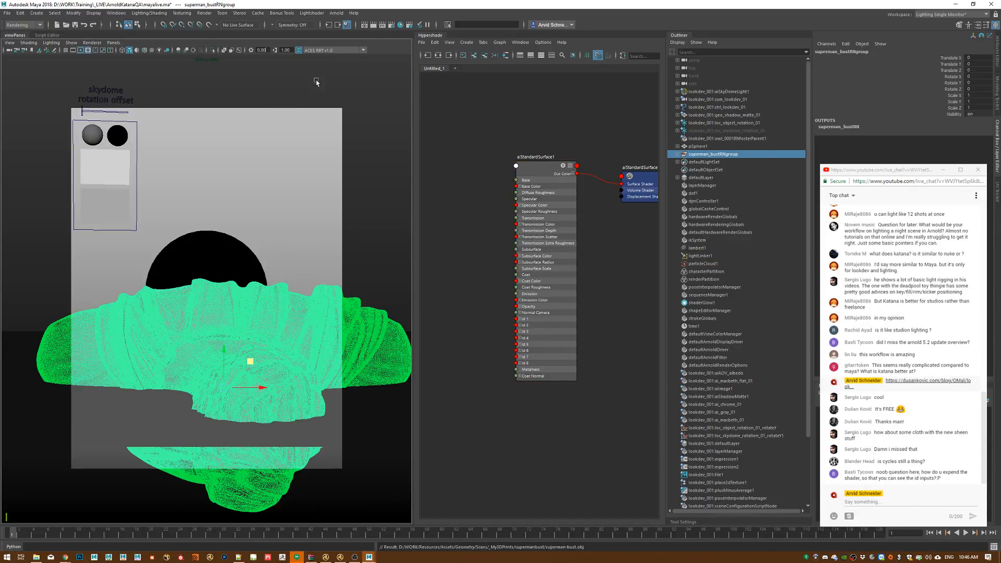
Step: View the scene through the persp camera and rotate the superman_bustRNgroup upright about its X axis
key("r")
left_click(114, 43)
mouse_move(156, 50)
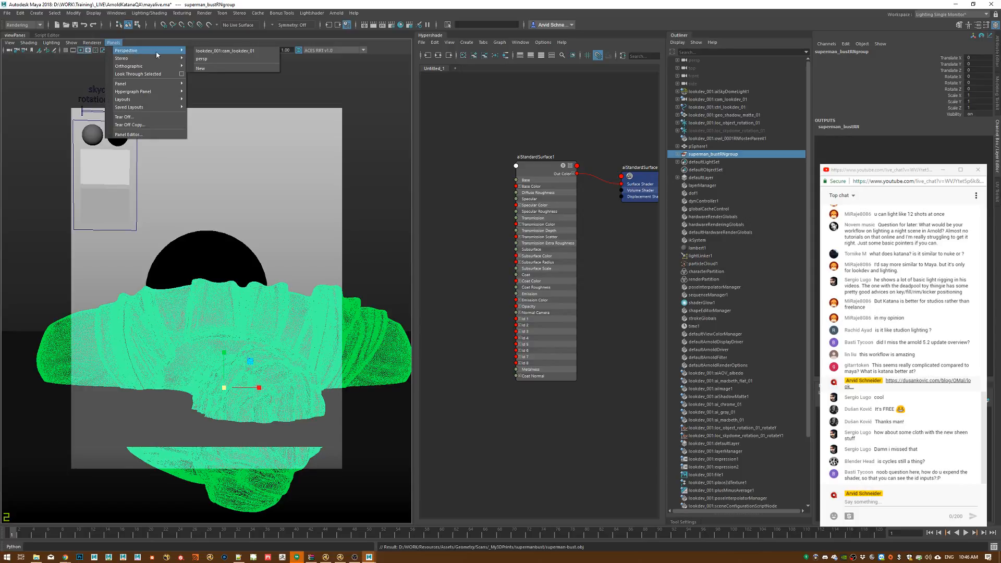
left_click(218, 59)
left_click_drag(285, 239, 291, 240, "alt")
key("e")
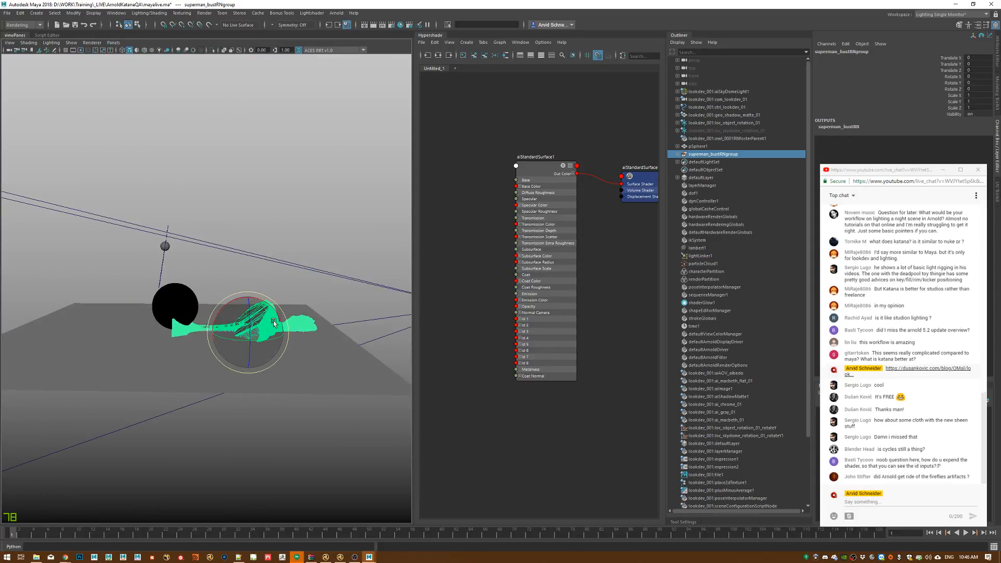
left_click_drag(274, 324, 211, 296)
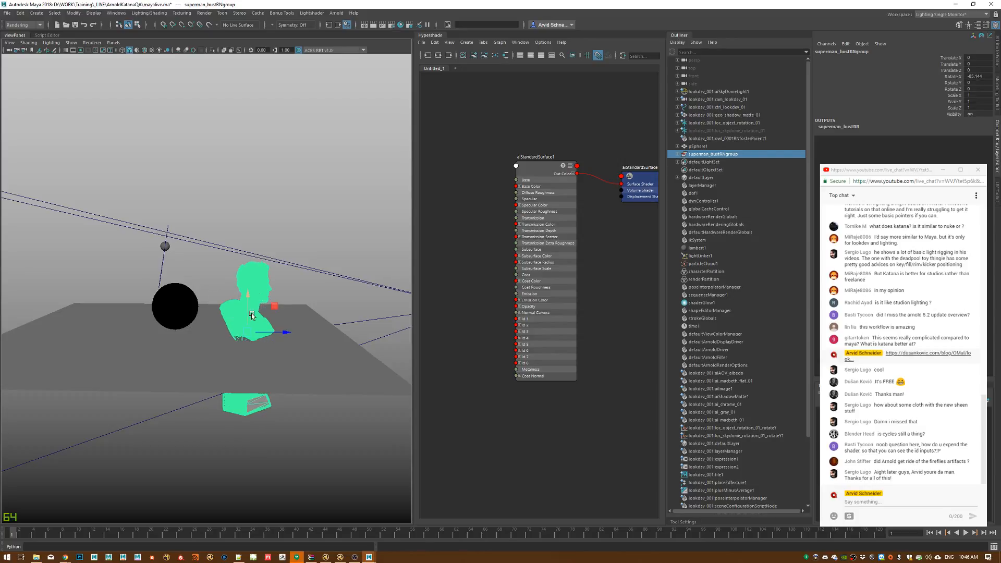
Step: Raise the bust onto the floor behind the sphere, at about Translate Y 104 and Z -113, and set its Rotate X to -90
left_click_drag(275, 306, 216, 222)
left_click(973, 76)
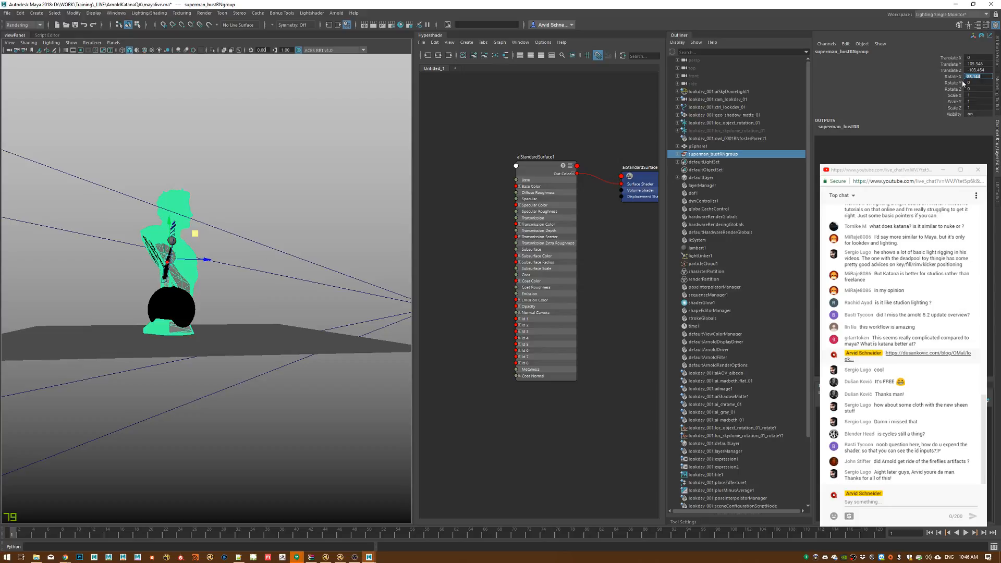
type("-90")
key("Return")
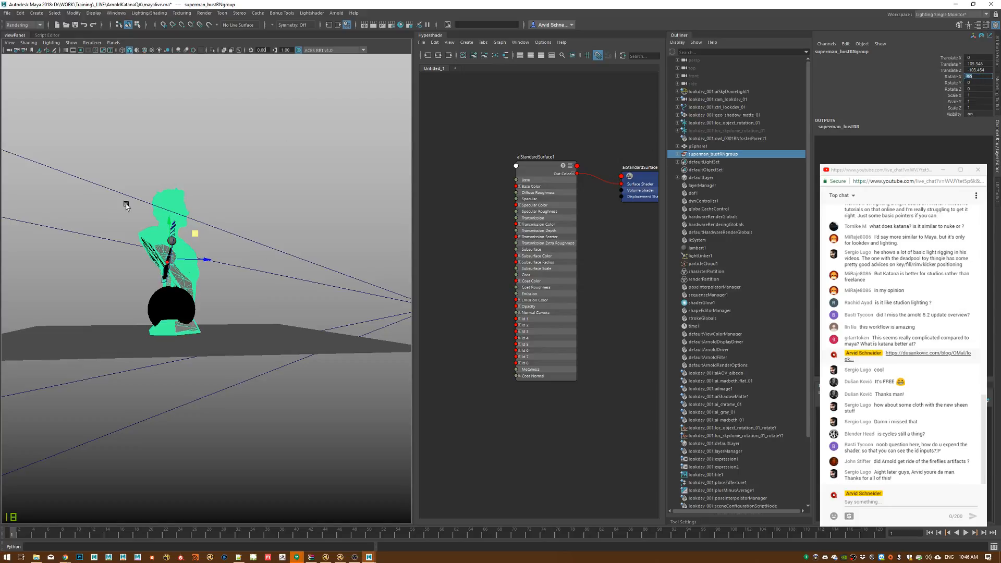
left_click_drag(130, 201, 150, 227, "alt")
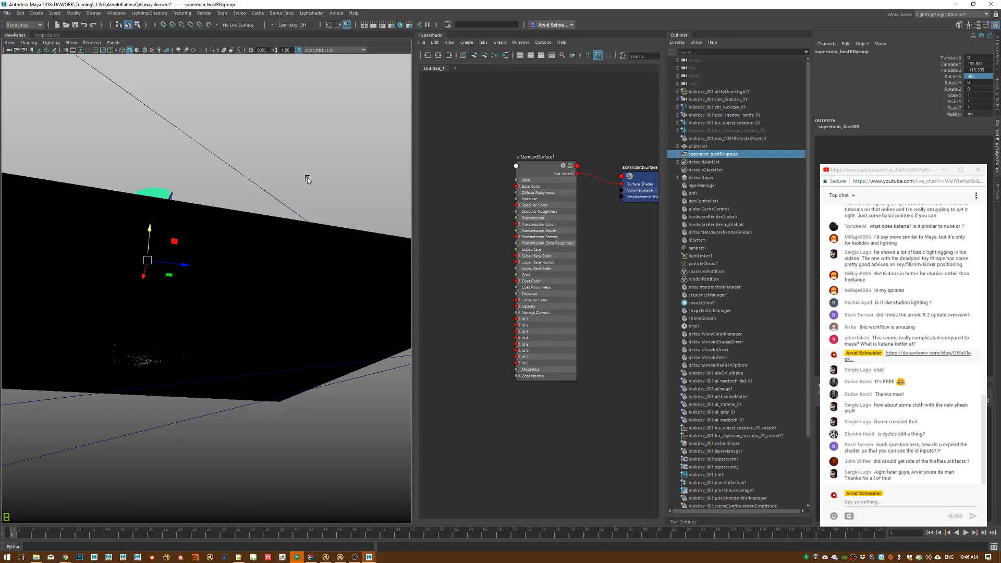
left_click_drag(327, 189, 223, 214, "alt")
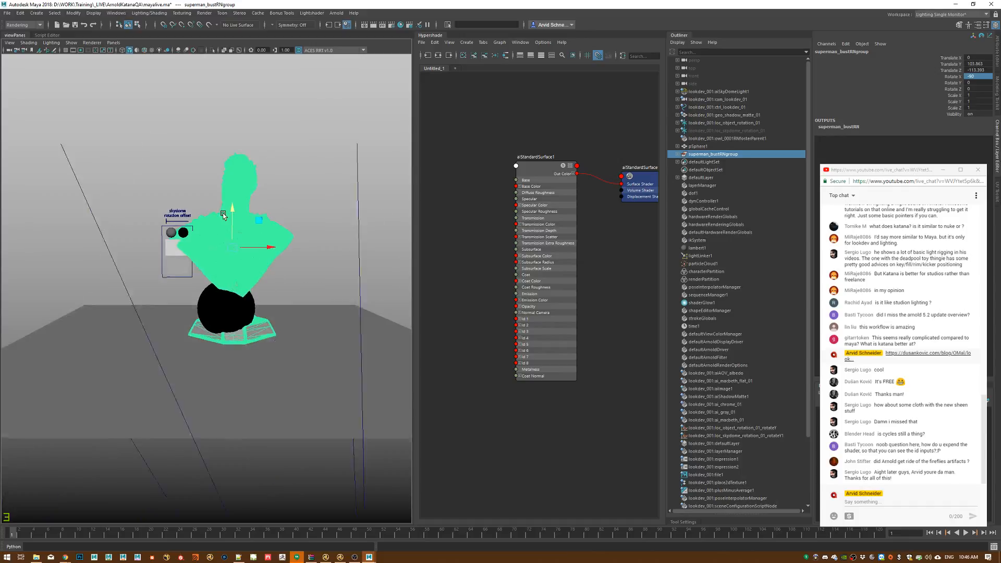
Step: Frame the whole bust through the cam_lookdev_01 camera and hide pSphere1
left_click(113, 43)
mouse_move(135, 50)
left_click(216, 56)
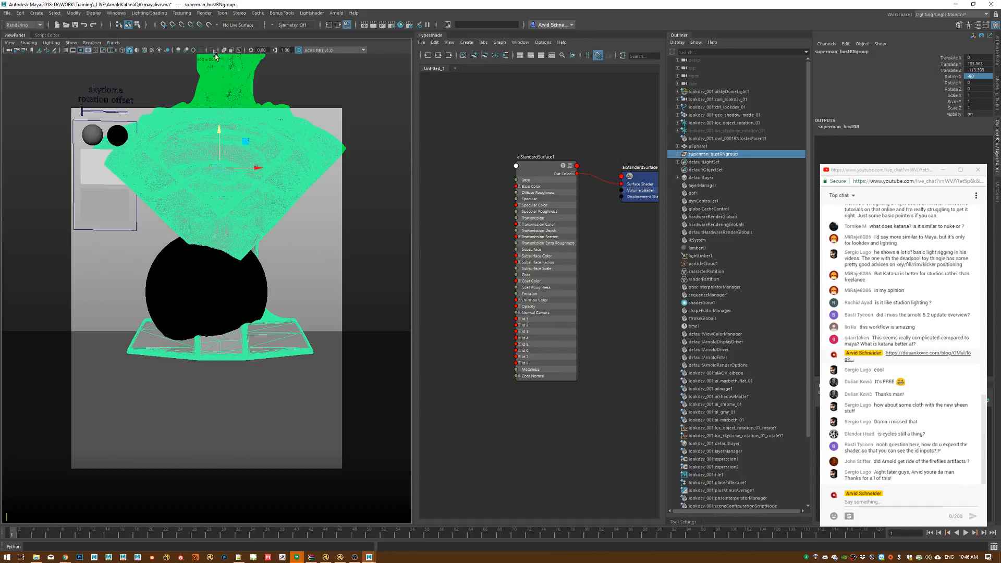
middle_click_drag(283, 159, 285, 222, "alt")
right_click_drag(284, 223, 280, 283, "alt")
middle_click_drag(280, 283, 307, 326, "alt")
right_click_drag(306, 326, 304, 321, "alt")
middle_click_drag(304, 321, 313, 315, "alt")
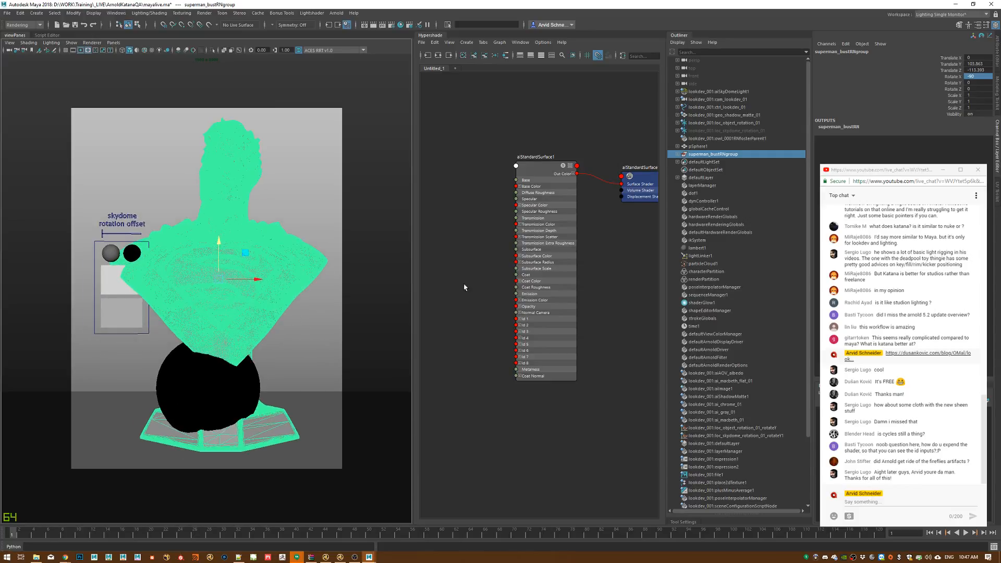
left_click(702, 147)
key("ctrl+h")
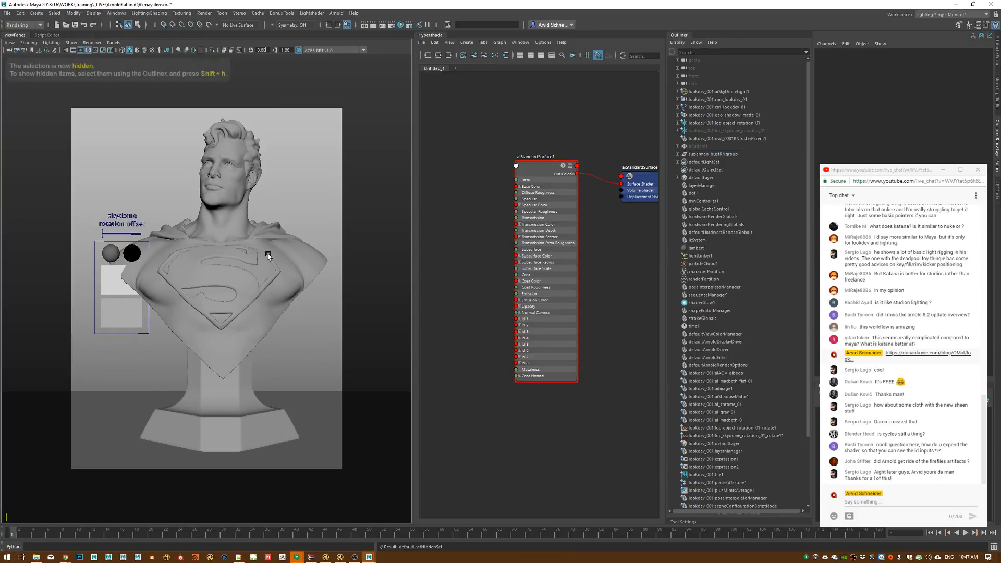
Step: Move ctrl_lookdev_01 beside the bust's pedestal in the frame's lower-left corner and save the scene
left_click(148, 330)
left_click(145, 335)
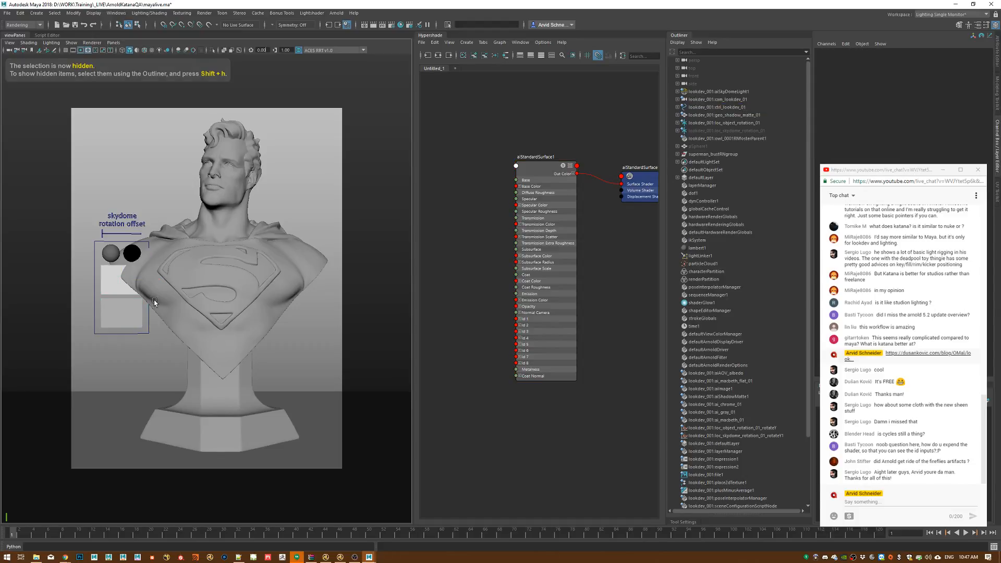
left_click(149, 334)
left_click_drag(148, 255, 140, 336)
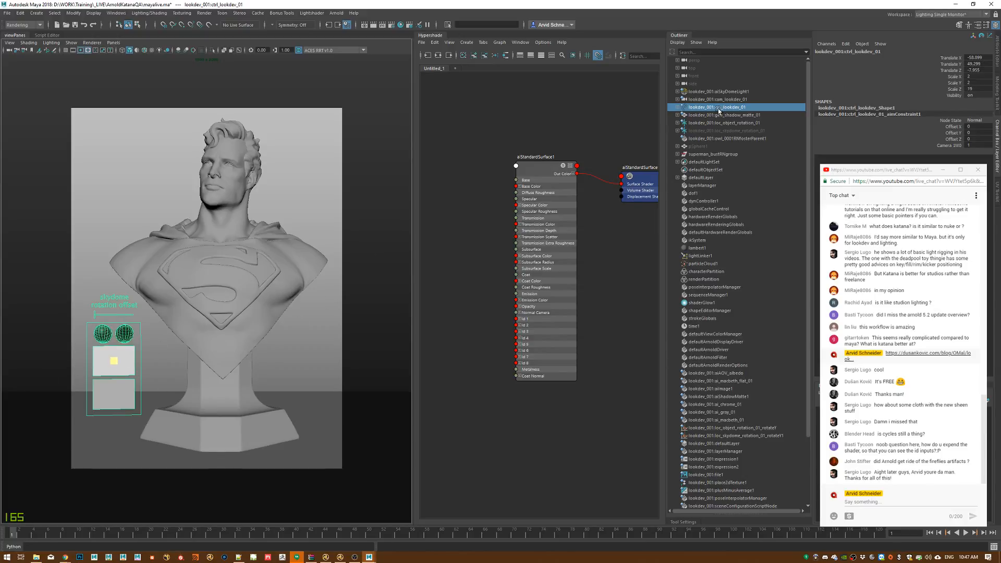
key("ctrl+z")
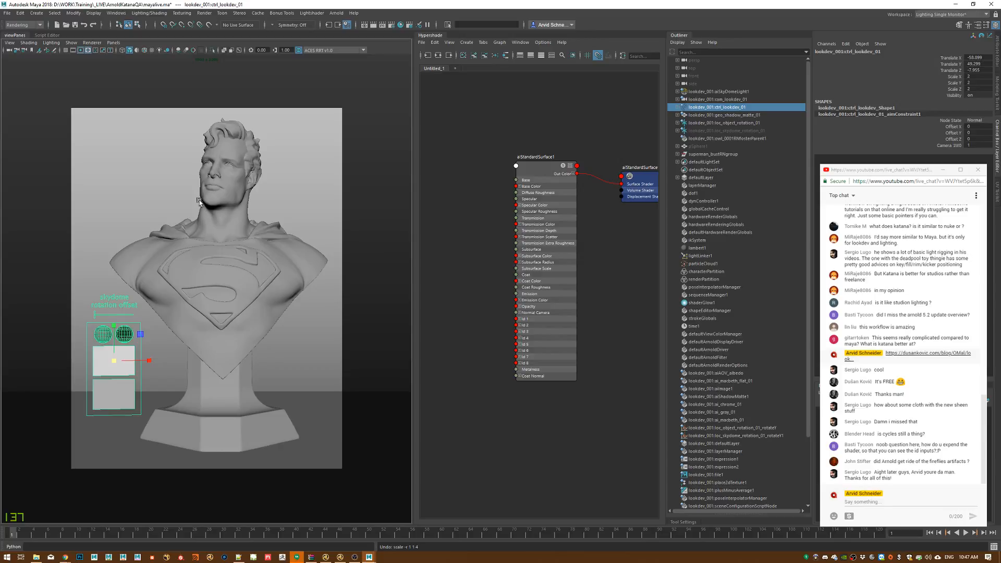
key("ctrl+s")
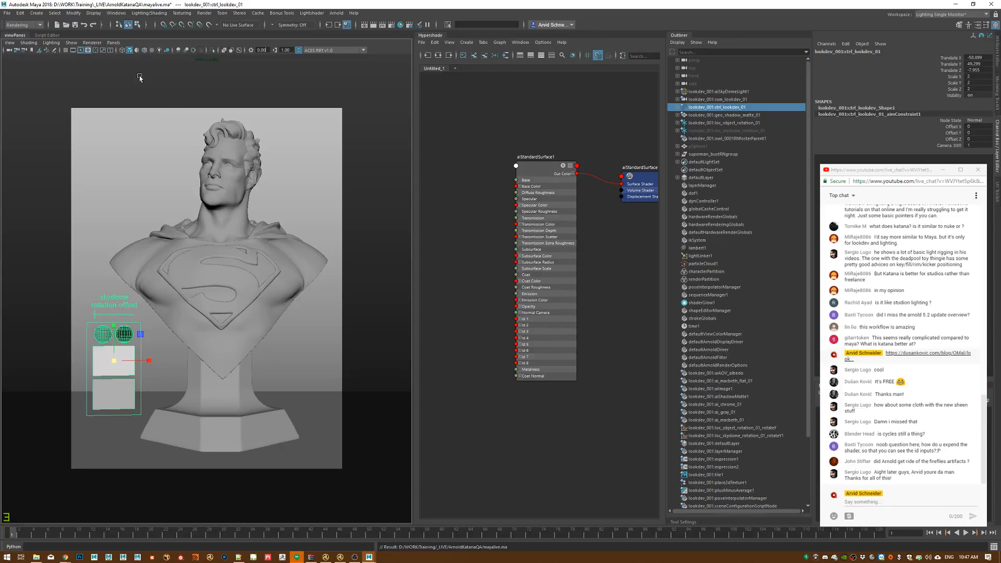
Step: Assign the aiStandardSurface1 material to the bust mesh and render the viewport with Arnold, leaving nothing selected
left_click(208, 166)
right_click_drag(534, 170, 511, 148)
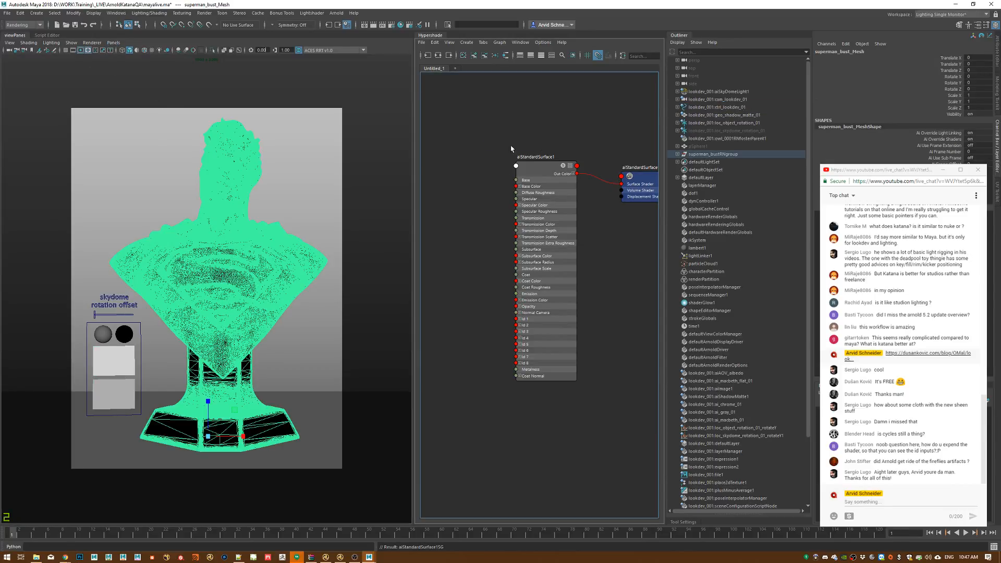
left_click(91, 43)
left_click(100, 58)
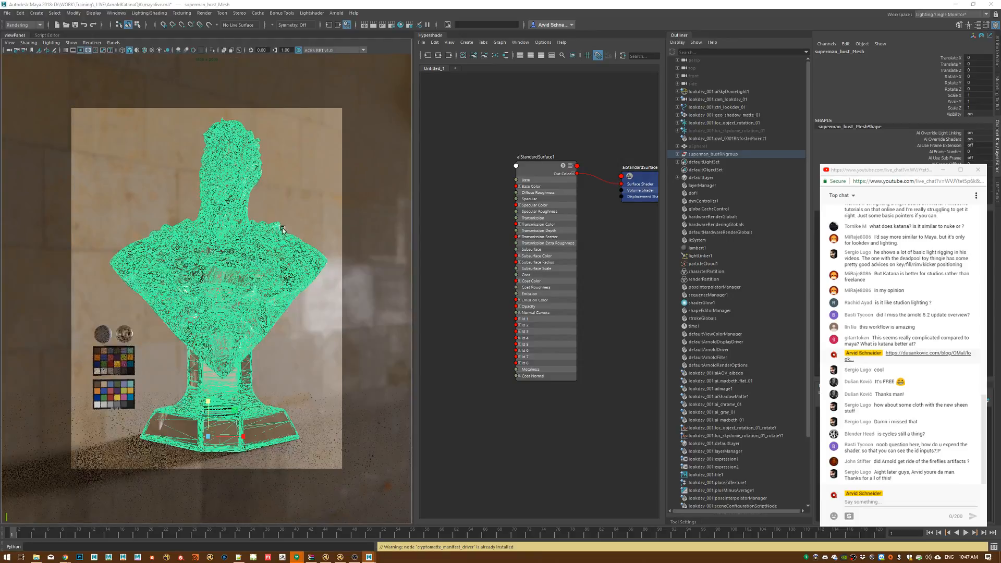
left_click(292, 195)
left_click(292, 195)
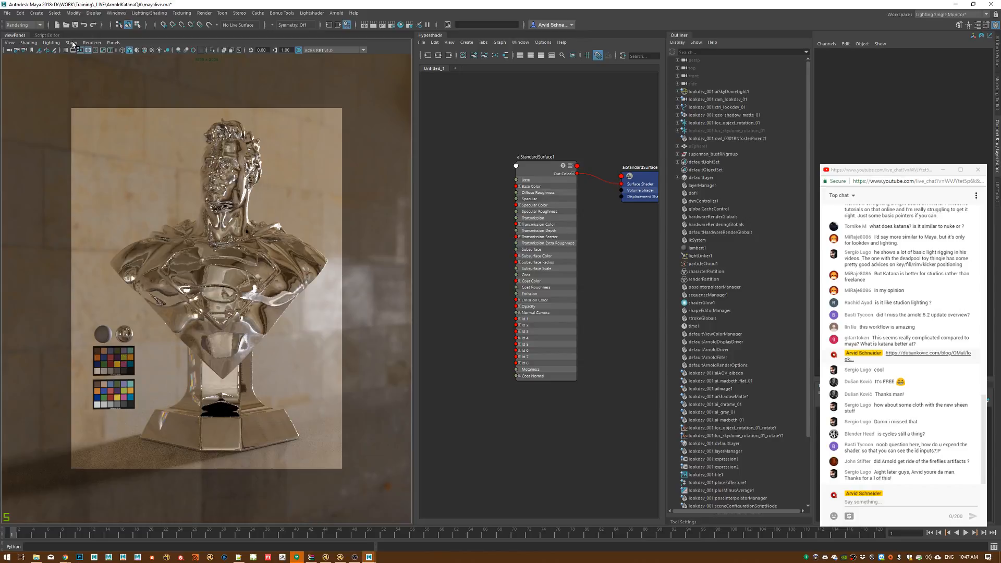
Step: Turn off selection highlighting in the viewport and switch aiSkyDomeLight1 to the outdoor HDRI environment
left_click(71, 43)
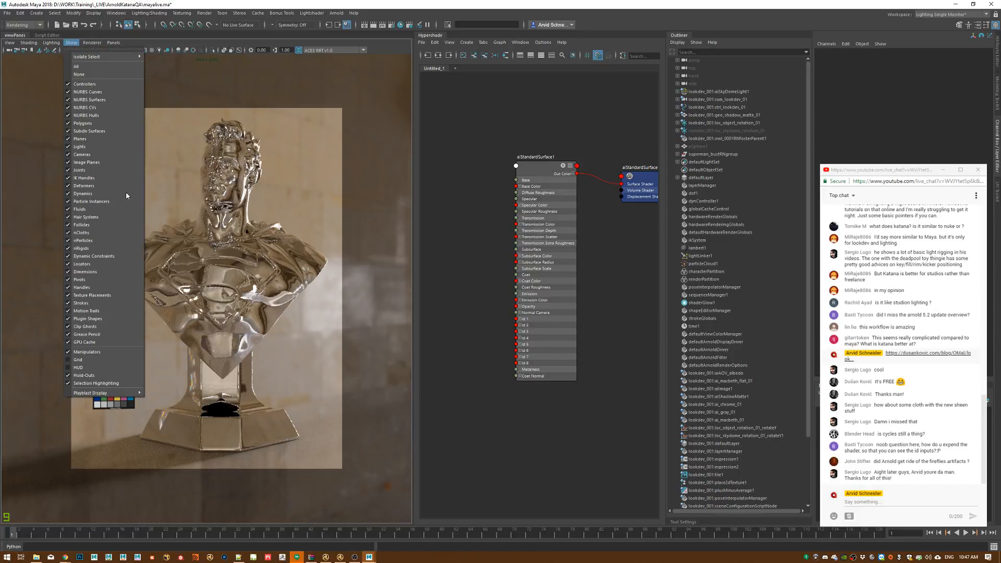
left_click(92, 383)
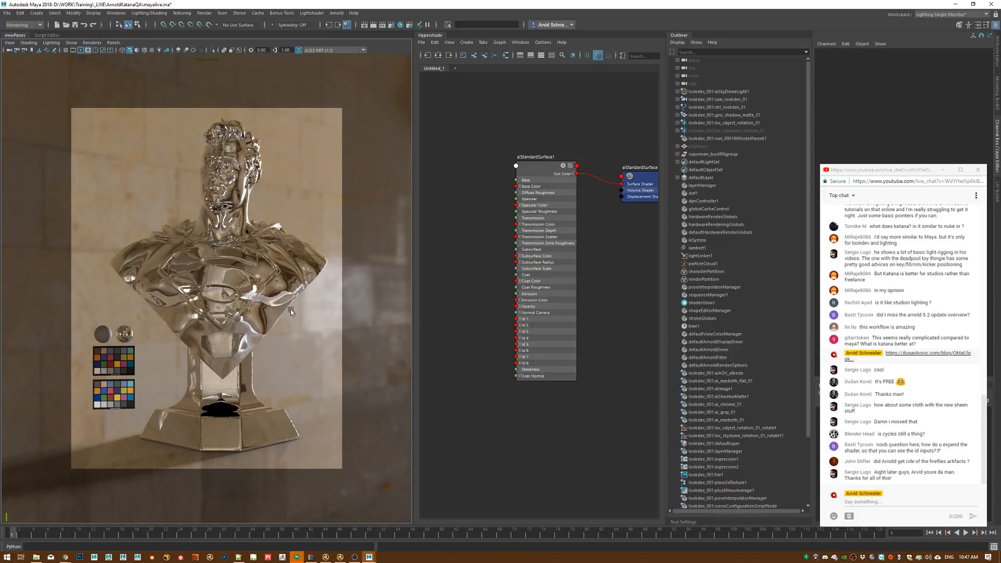
left_click(336, 445)
key("q")
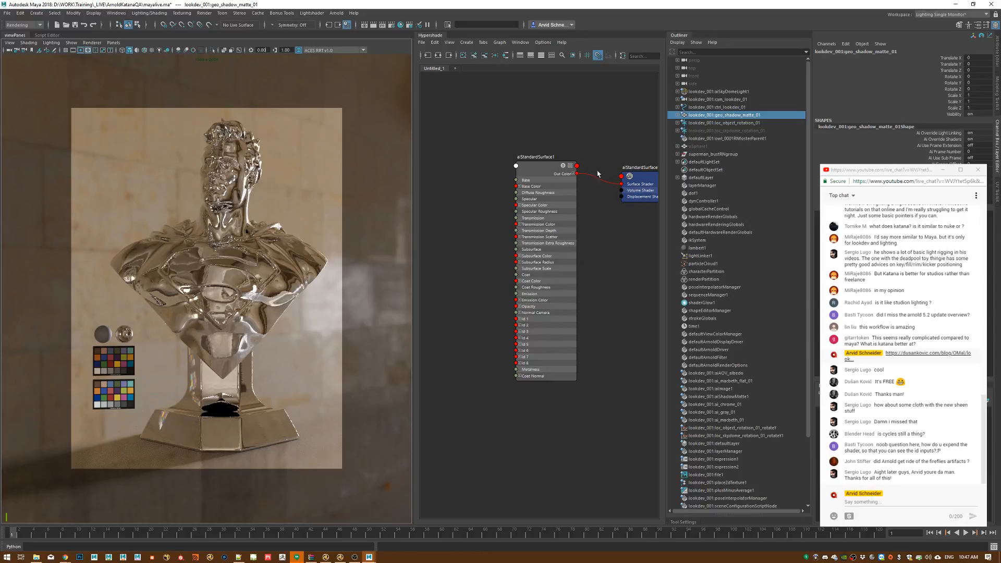
left_click(717, 91)
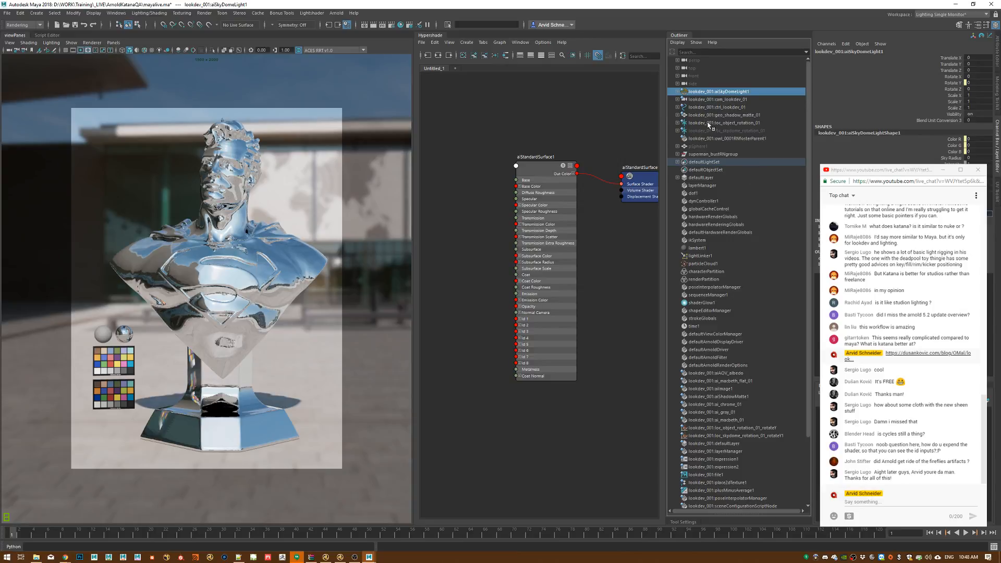
left_click(884, 502)
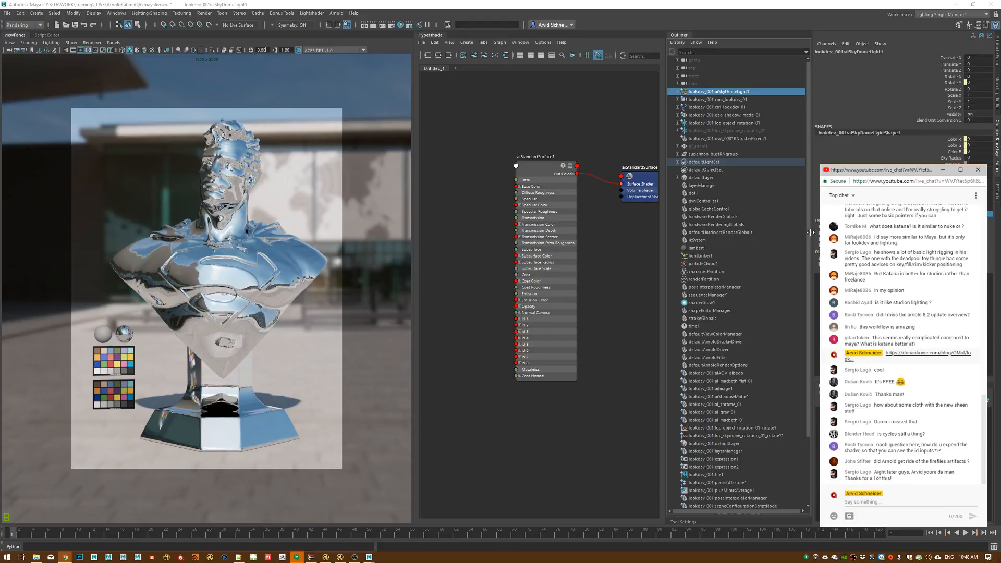
Step: Open the attributes of aiStandardSurface1 and set its base Weight to 1.000
scroll(503, 141, "up", 3)
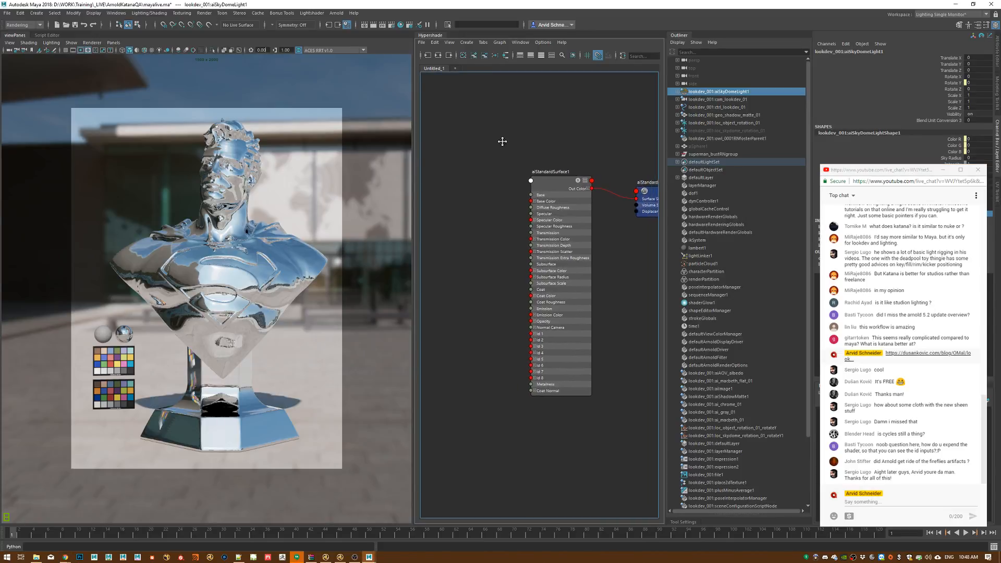
left_click(571, 161)
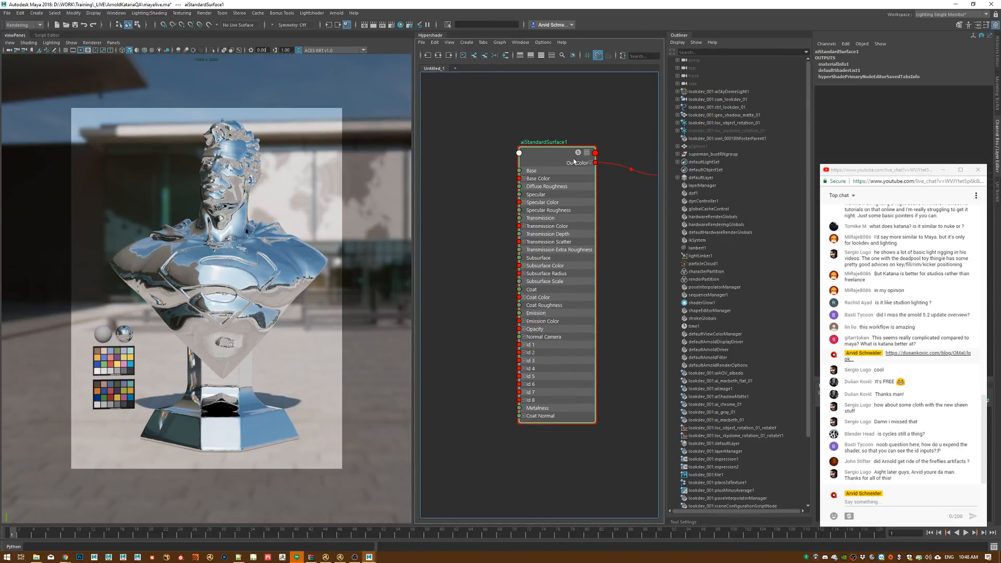
left_click(995, 57)
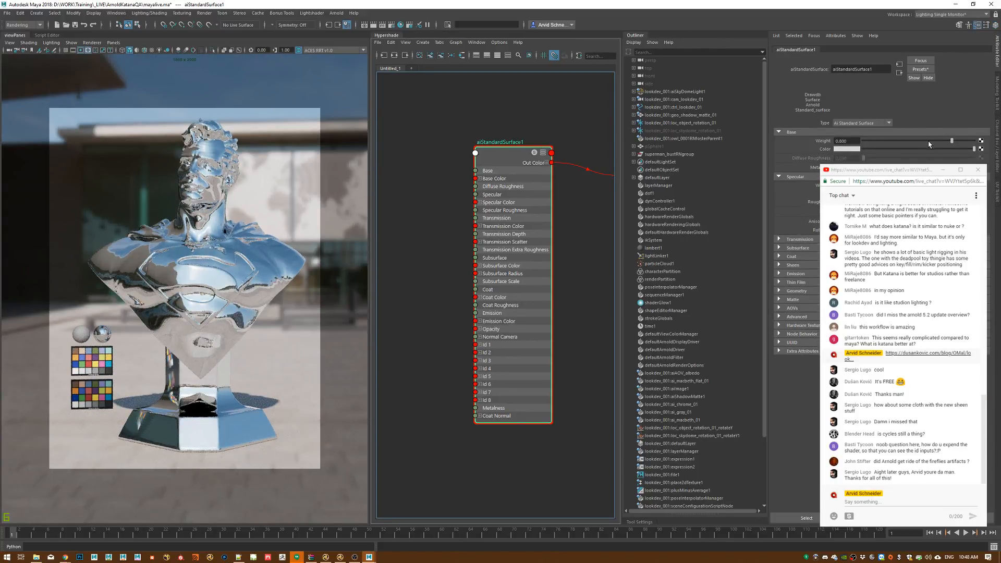
left_click_drag(953, 141, 975, 140)
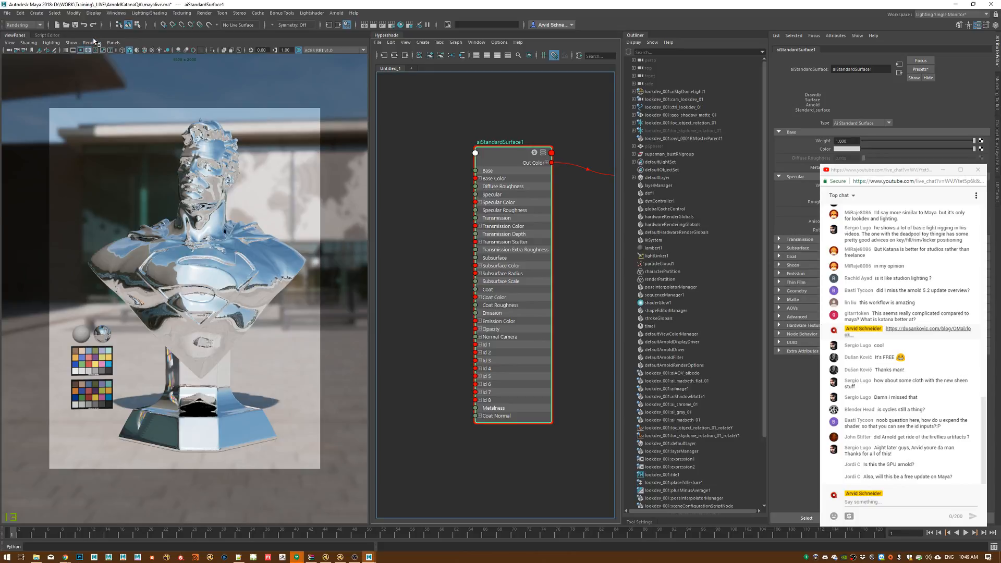
left_click(112, 43)
mouse_move(93, 43)
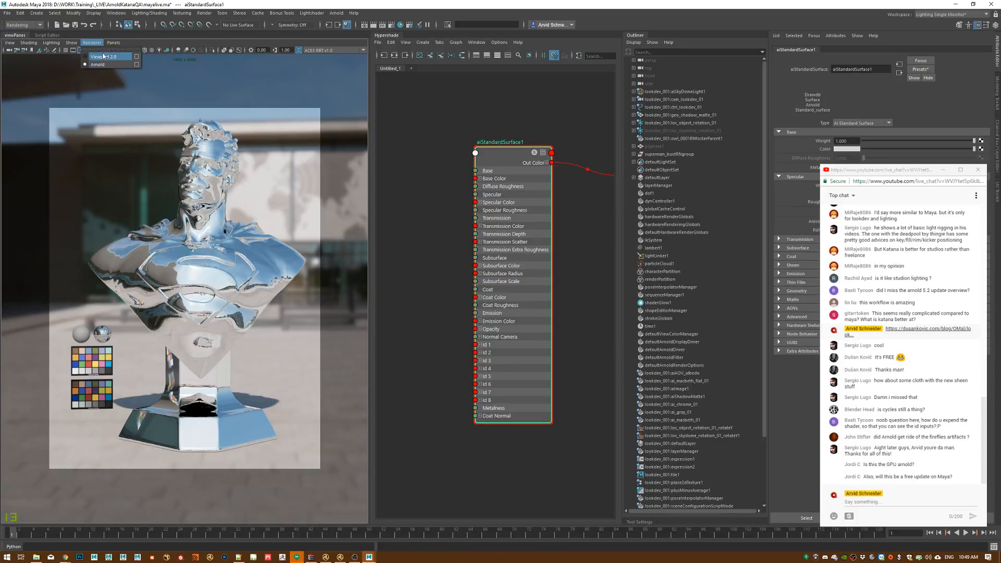
left_click(909, 483)
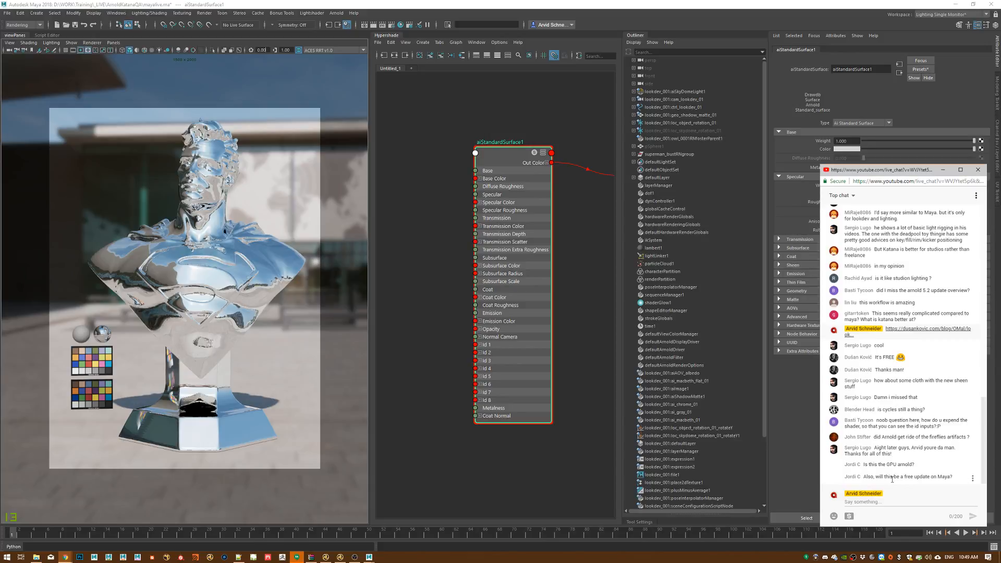
mouse_move(508, 194)
left_mouse_down()
mouse_move(502, 239)
mouse_move(566, 196)
mouse_move(514, 211)
left_mouse_up()
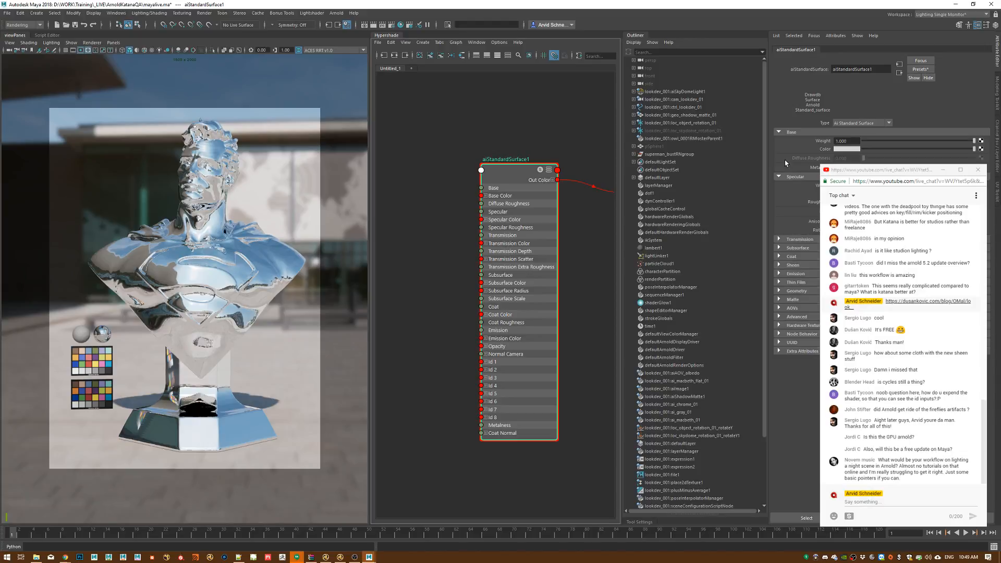
Step: Make aiStandardSurface1 non-metallic and set its base Color to dark blue with H 214.33, S 0.732 and V 0.136
key("ctrl+z")
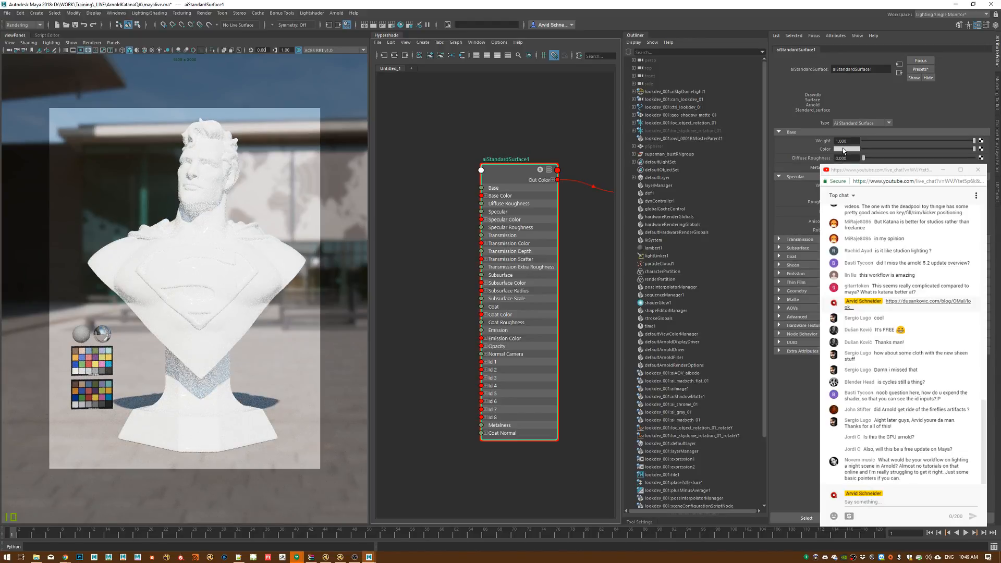
left_click(844, 149)
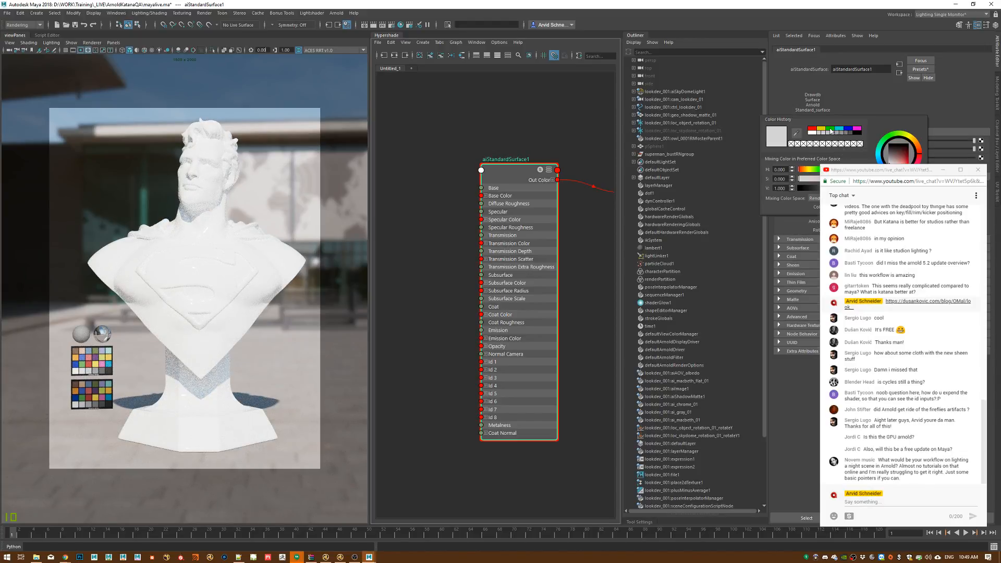
left_click(857, 128)
left_click(904, 164)
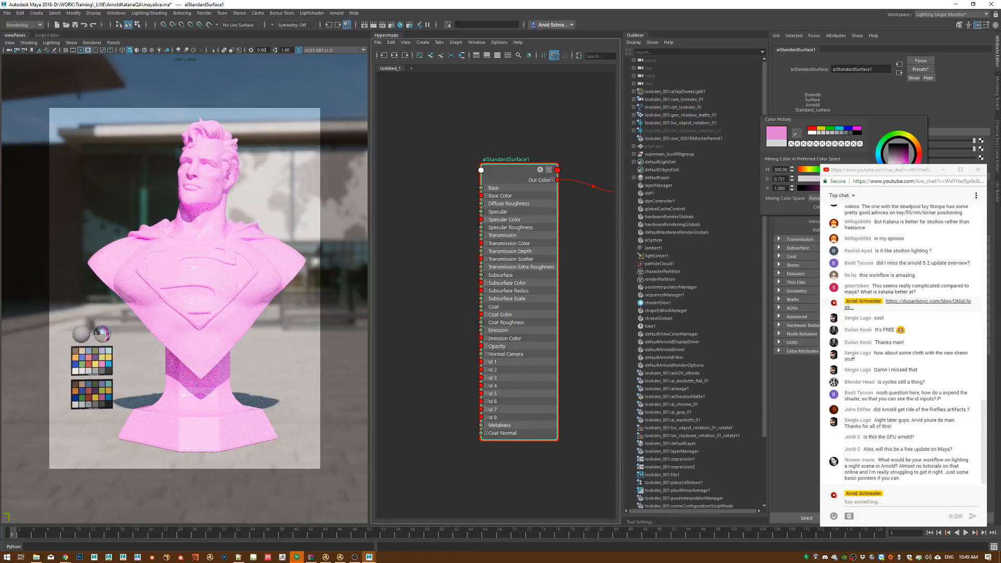
mouse_move(904, 164)
left_mouse_down()
mouse_move(904, 153)
mouse_move(882, 165)
left_mouse_up()
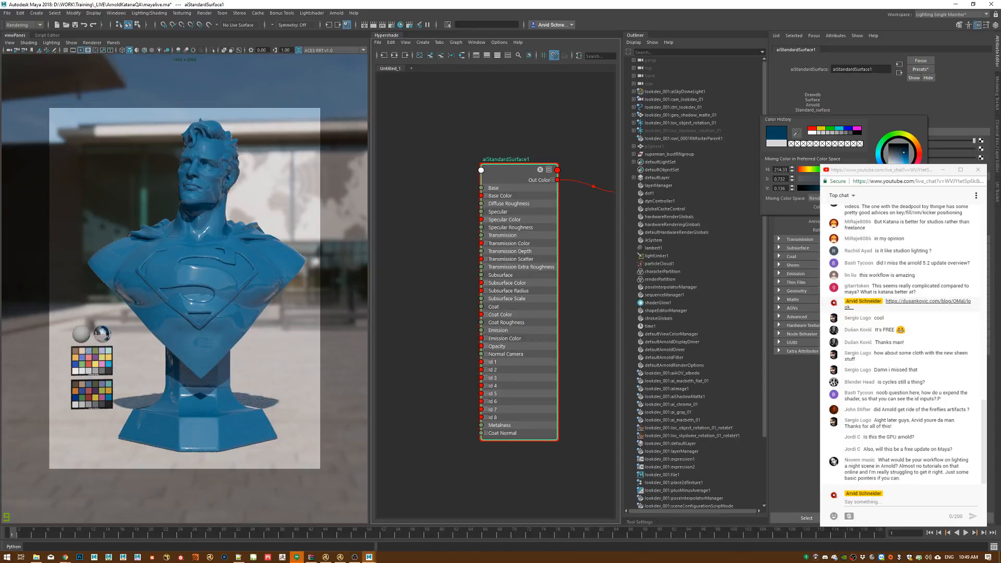
Step: Raise the Sheen weight of aiStandardSurface1 and set its sheen color to red
left_click(793, 265)
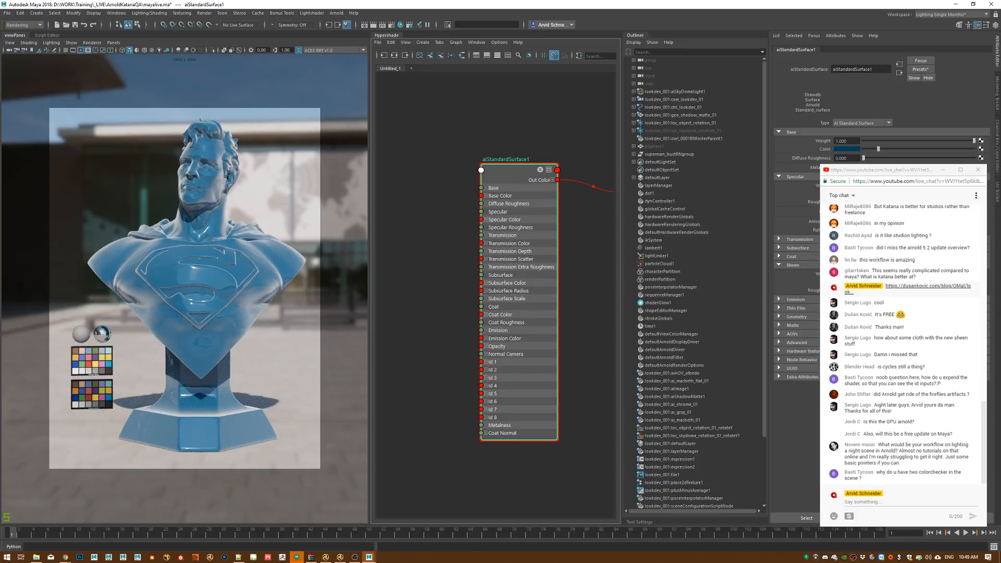
left_click(847, 282)
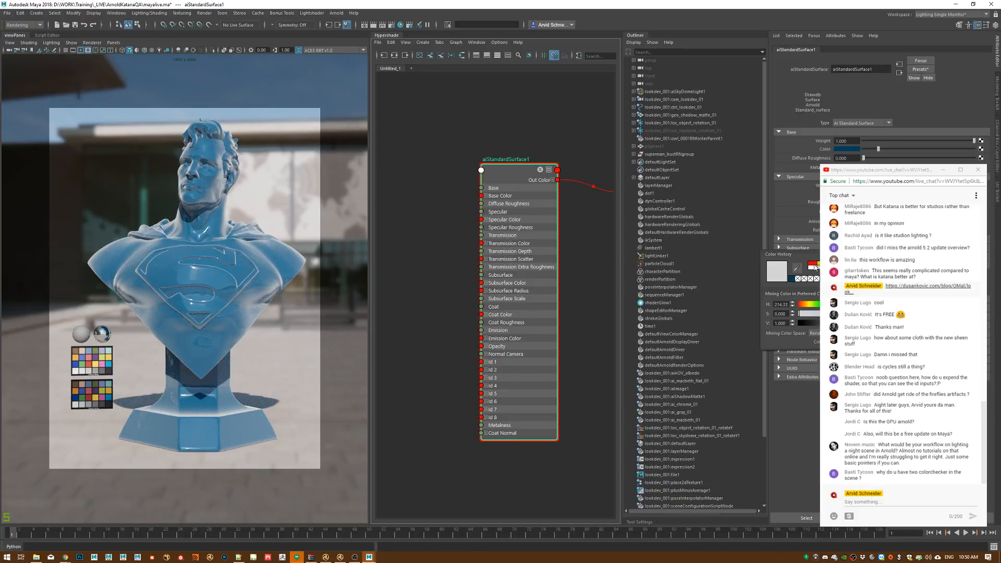
left_click(812, 264)
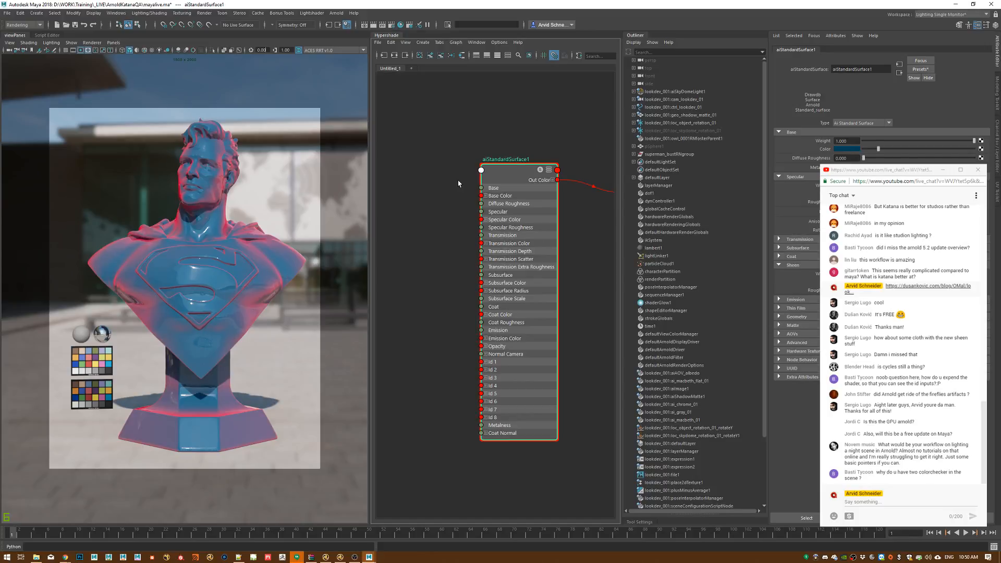
Step: Create an aiCarPaint shader in the Hypershade graph above aiStandardSurface1
mouse_move(435, 163)
middle_mouse_down("alt")
mouse_move(480, 172)
mouse_move(383, 285)
middle_mouse_up("alt")
left_click(487, 186)
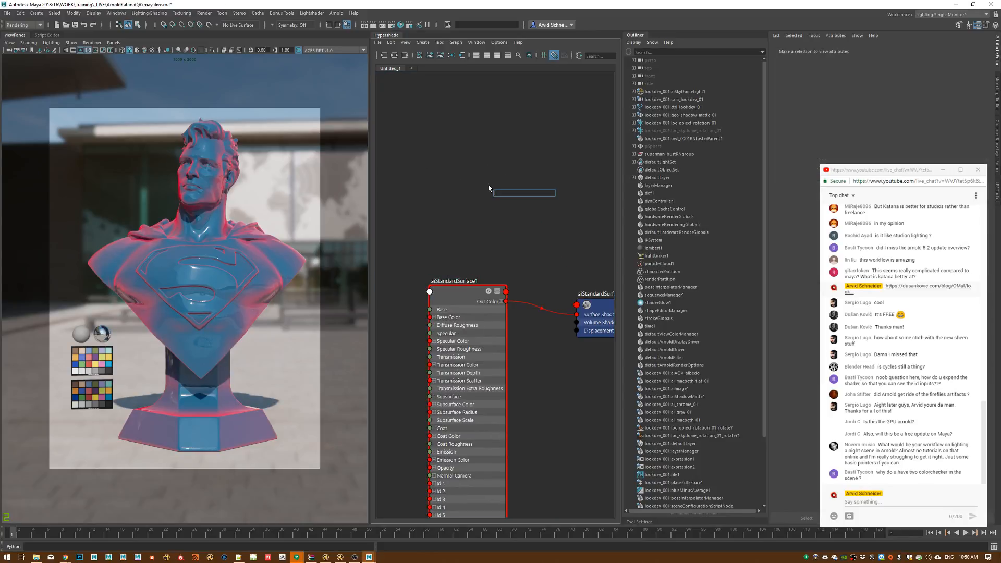
key("Tab")
type("car")
key("Return")
middle_click_drag(515, 191, 421, 168, "alt")
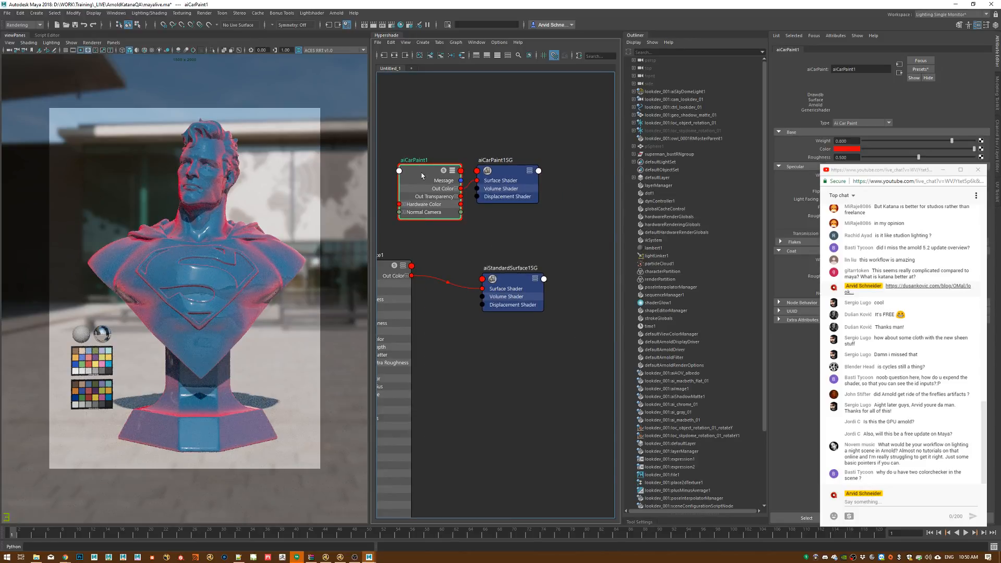
Step: Connect aiCarPaint1's Out Color to the Surface Shader input of aiStandardSurface1SG
left_click_drag(422, 177, 388, 151)
mouse_move(431, 152)
middle_mouse_down("alt")
mouse_move(518, 157)
mouse_move(473, 136)
middle_mouse_up("alt")
left_click_drag(459, 143, 515, 268)
left_click(475, 326)
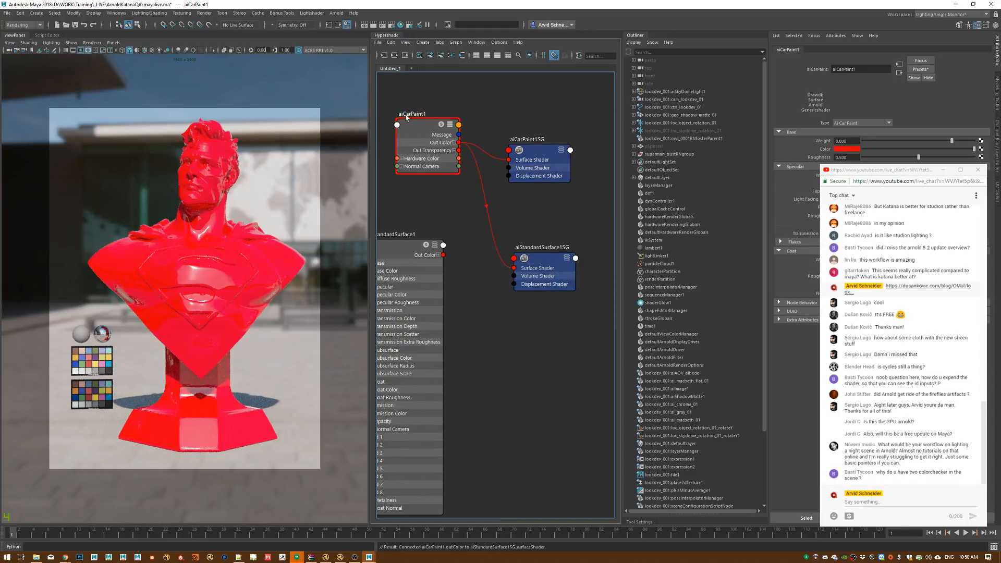
Step: Replace aiCarPaint1's settings with the Metallic-blue-flakes preset
middle_click_drag(407, 116, 450, 146, "alt")
left_click(456, 162)
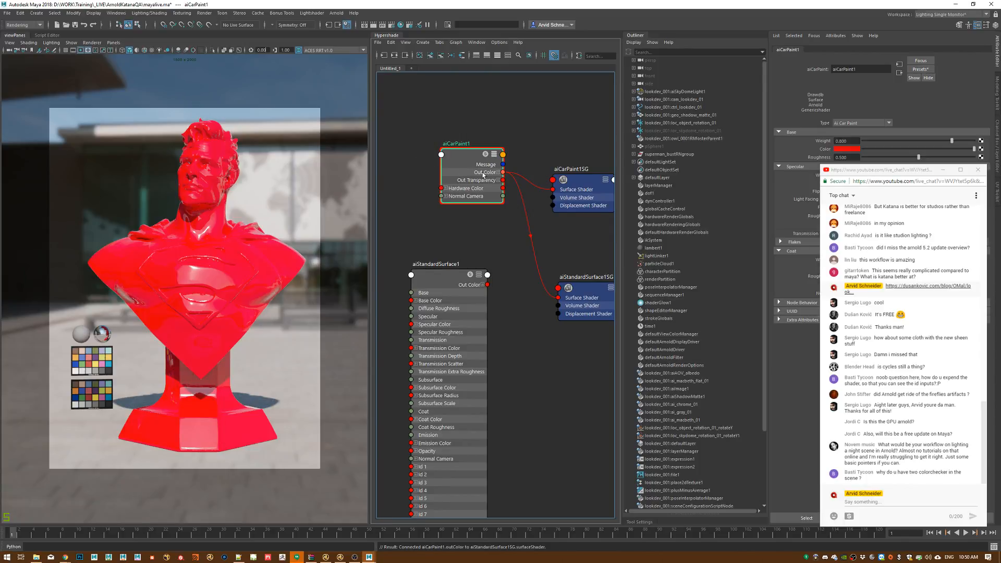
left_click(920, 69)
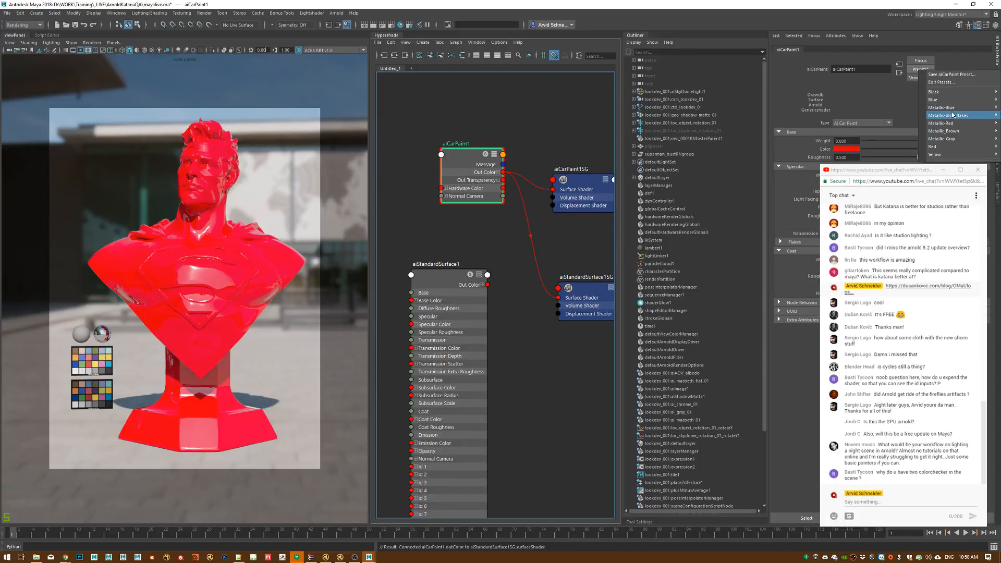
mouse_move(949, 115)
left_click(896, 117)
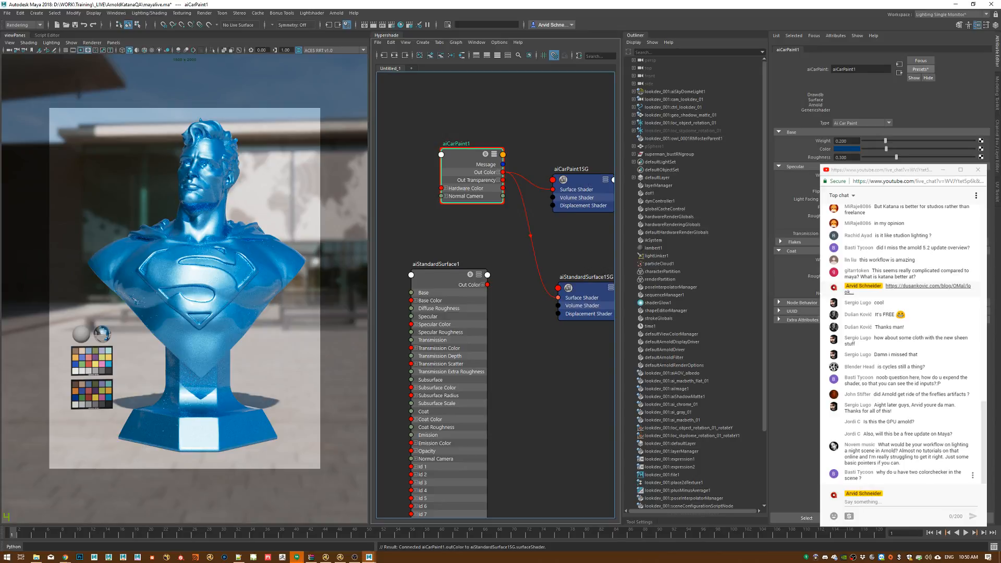
Step: Set aiSkyDomeLight1's intensity to 0 to check the color checkers unlit, and restore it to 1
left_click(920, 473)
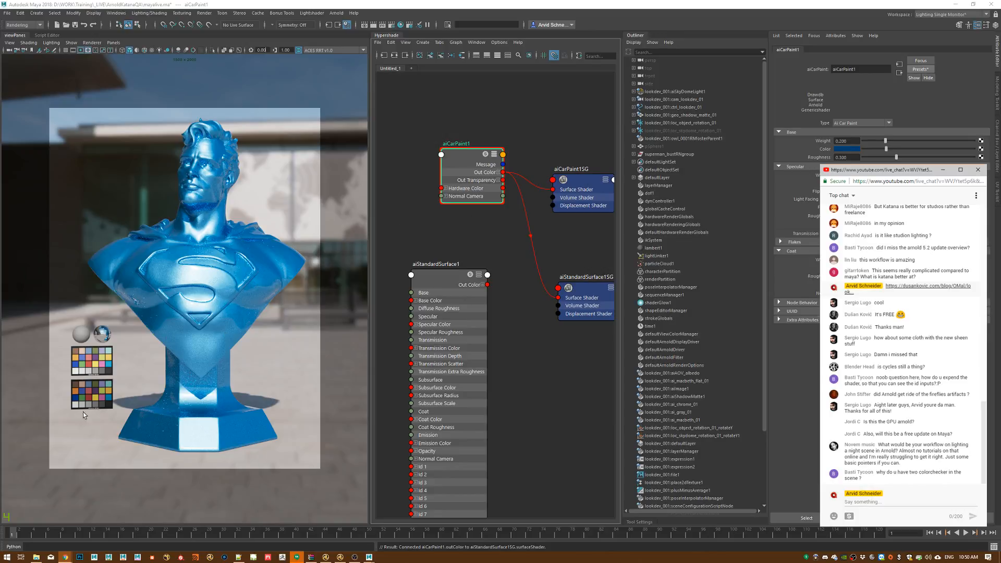
left_click(681, 92)
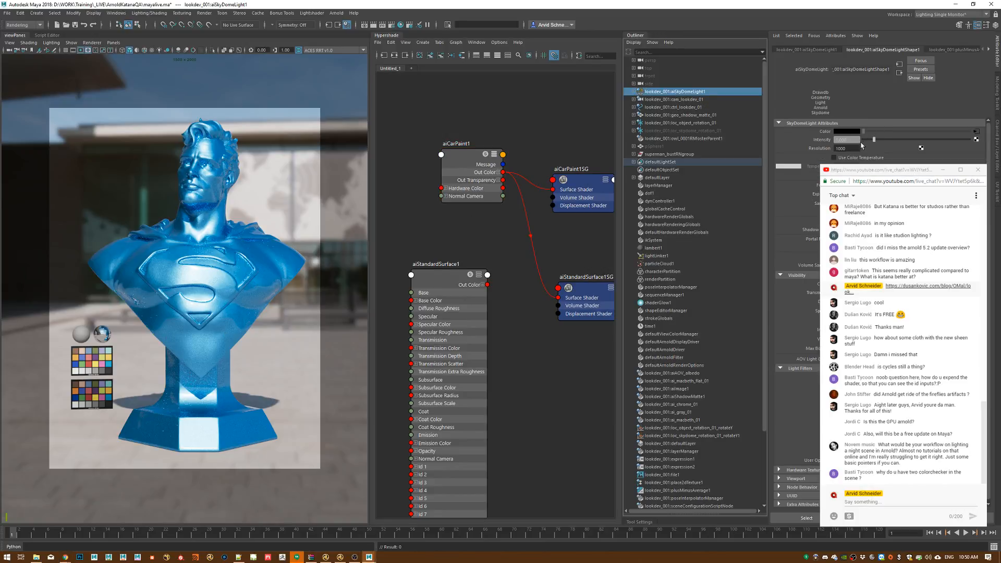
type("0")
key("Return")
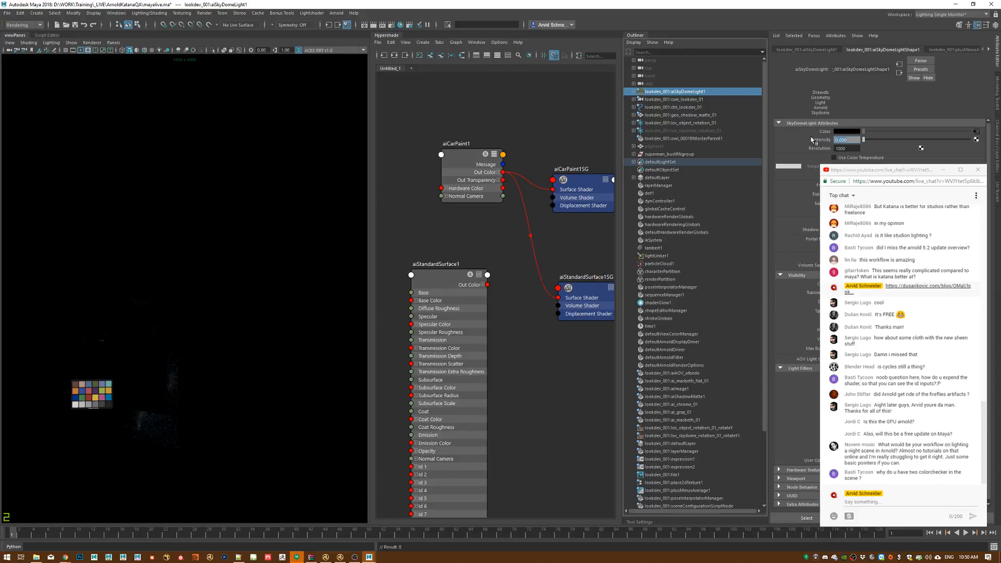
type("1")
key("Return")
type(".")
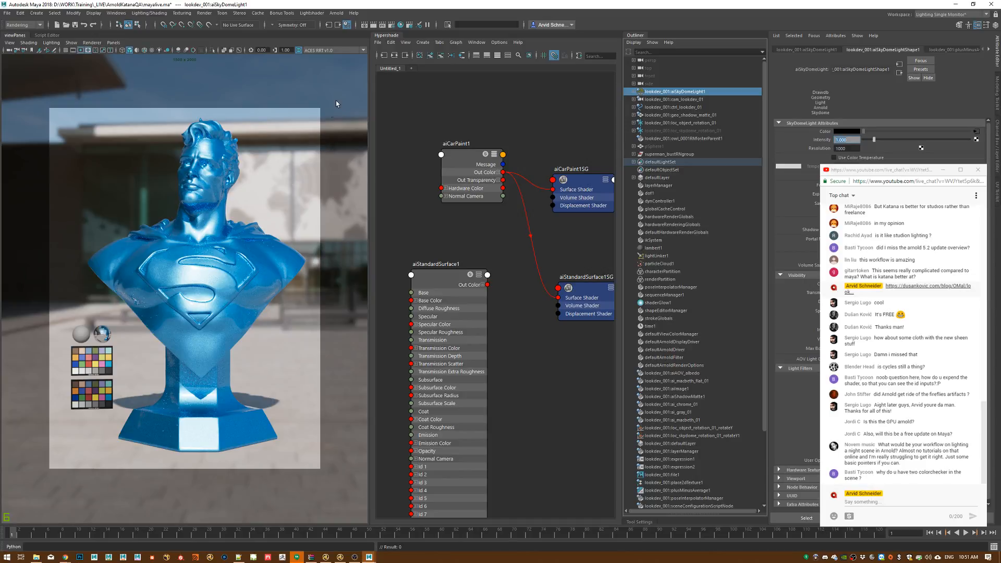
Step: Try the Raw and sRGB gamma view transforms in the viewport, toggling color management off and on for comparison
left_click(305, 51)
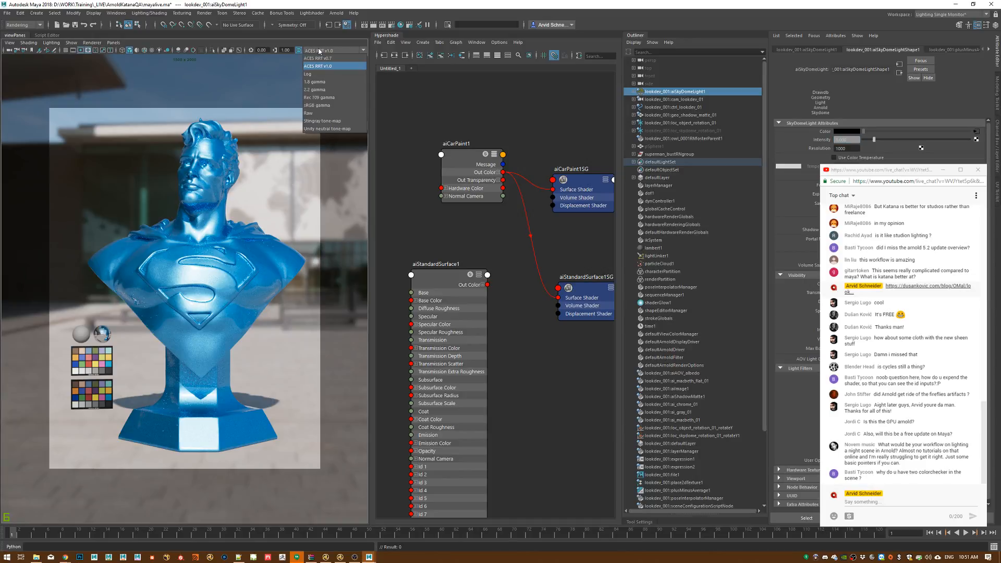
left_click(323, 110)
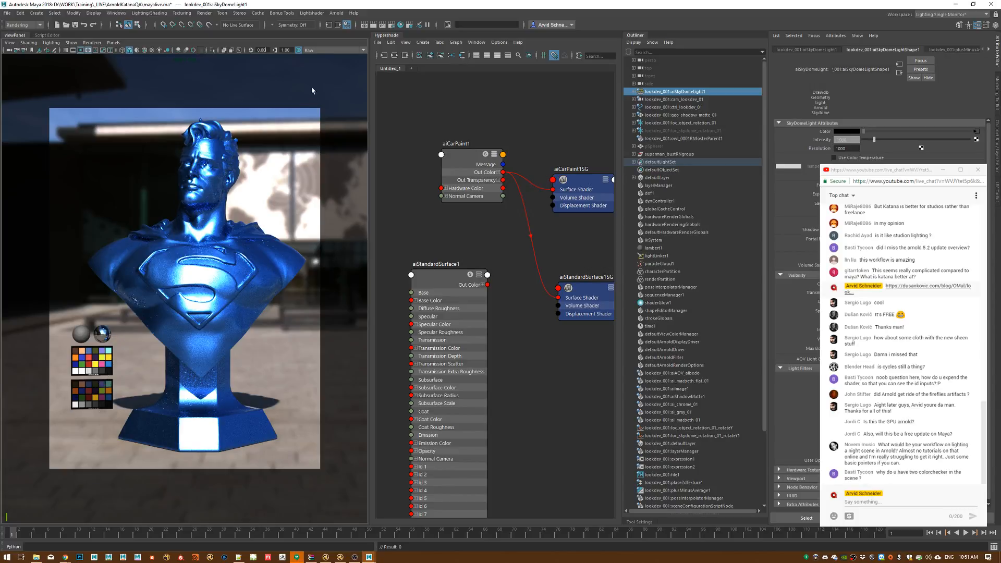
left_click(319, 51)
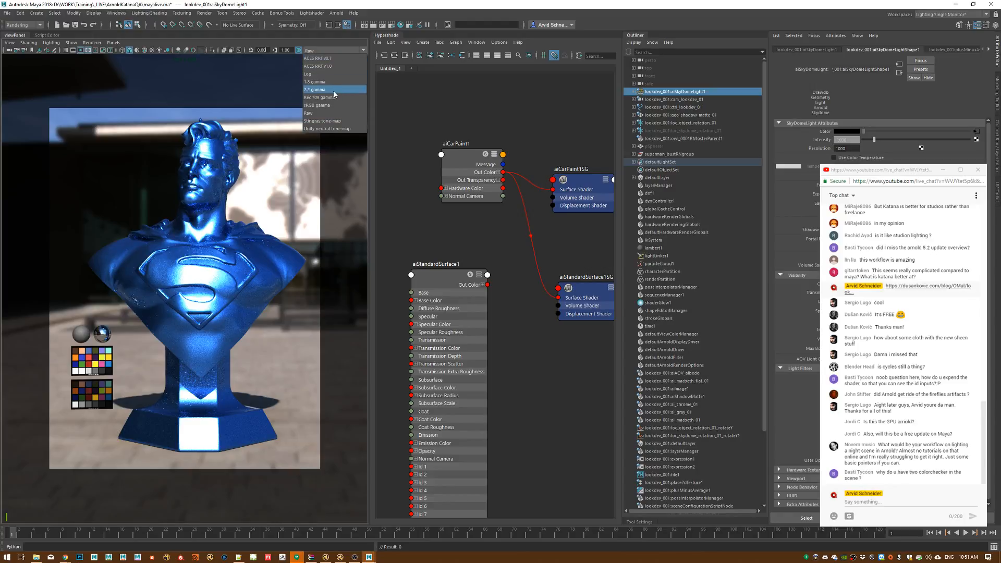
left_click(329, 105)
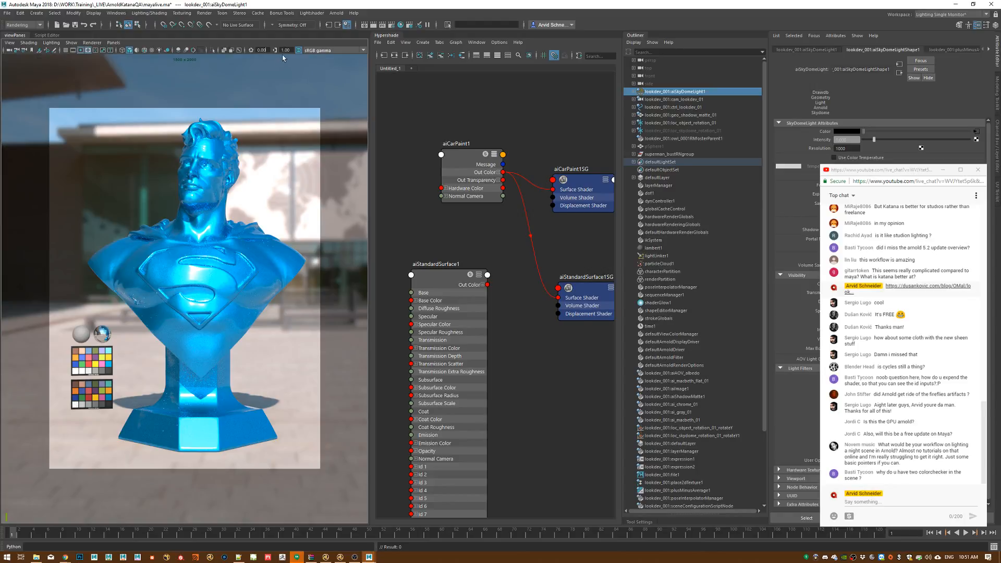
left_click(299, 50)
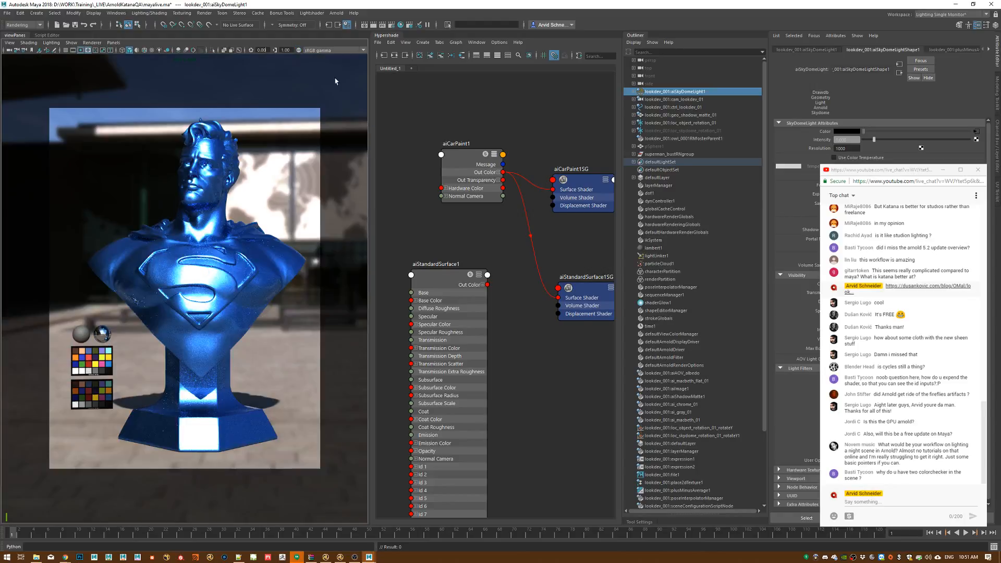
left_click(299, 50)
left_click(300, 50)
left_click(300, 50)
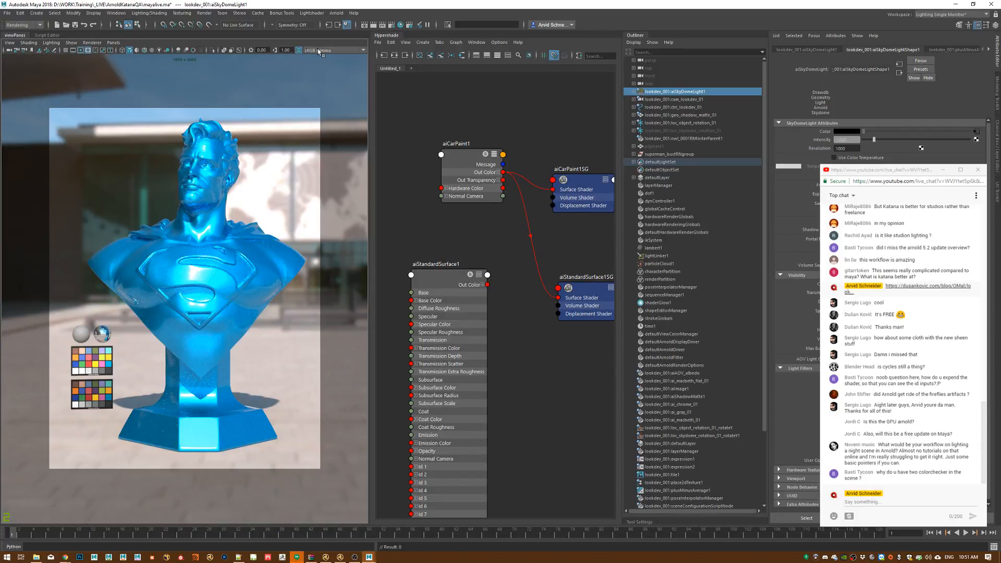
Step: Compare the ACES RRT v1.0 and Stingray tone map view transforms, and set the viewport to Unity neutral tone map
left_click(326, 49)
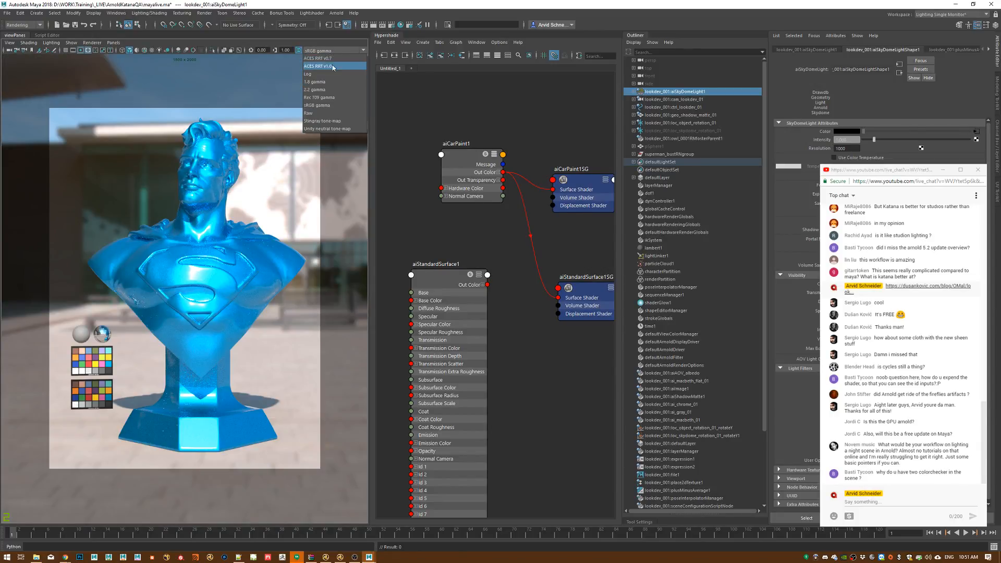
left_click(333, 65)
left_click(325, 48)
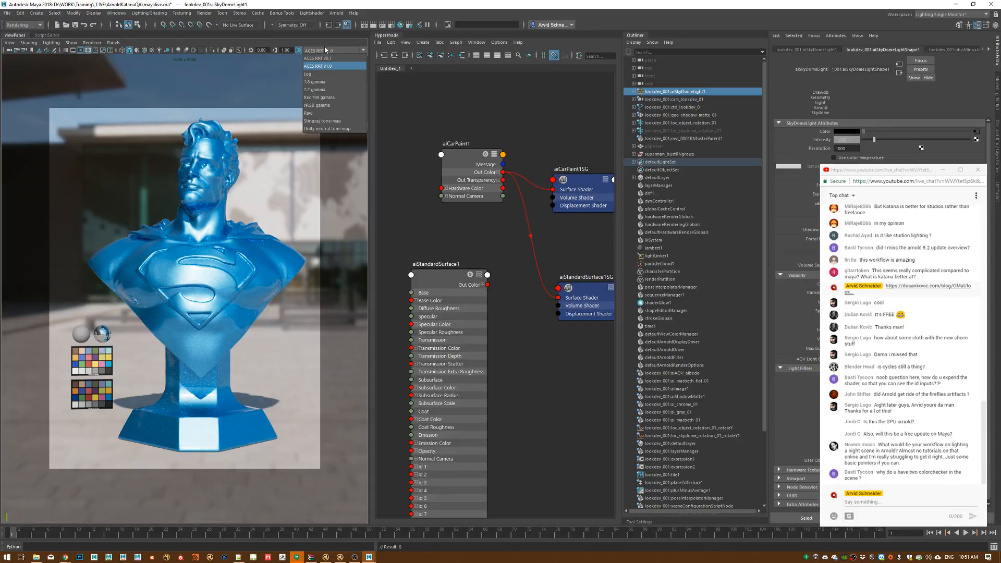
left_click(324, 121)
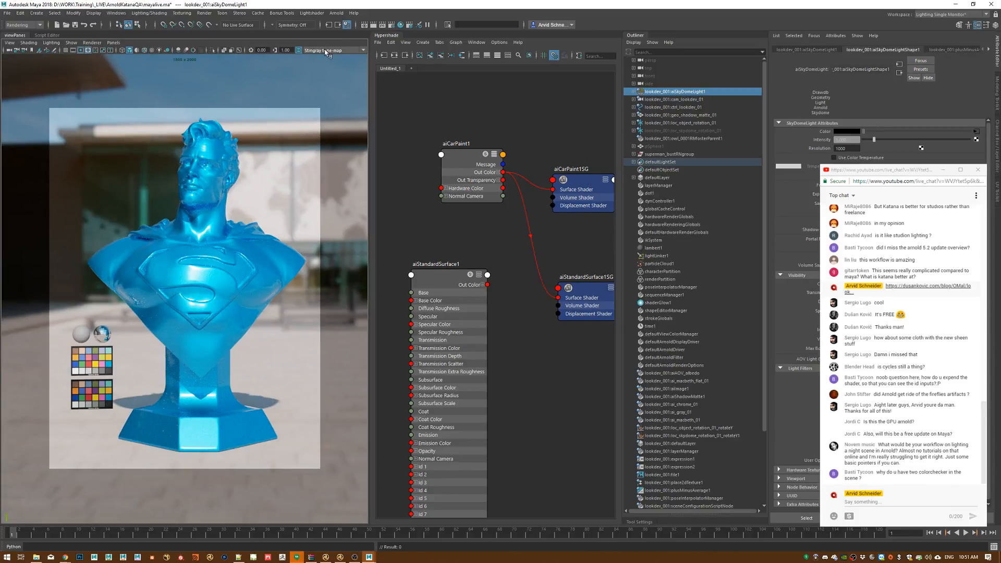
left_click(324, 49)
left_click(318, 130)
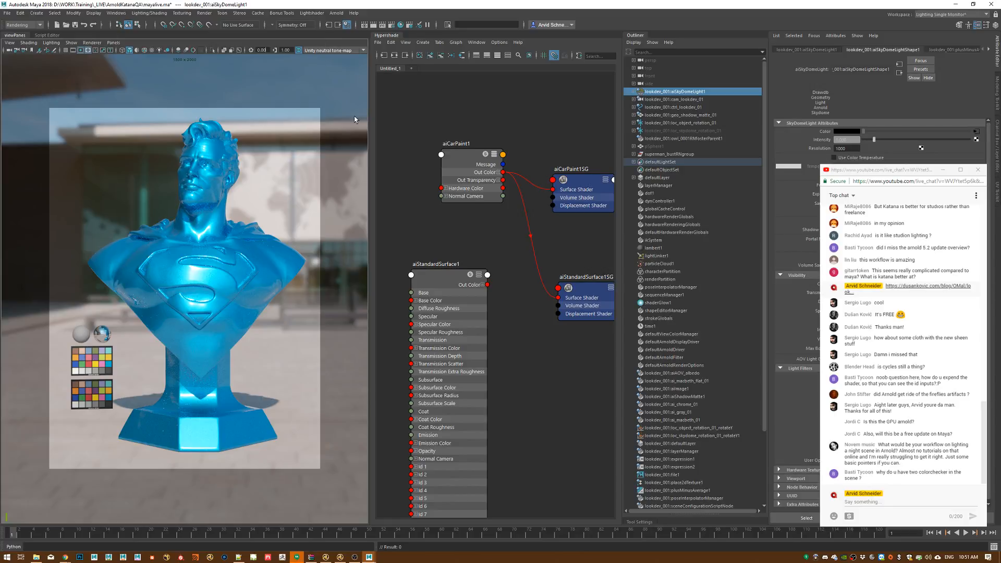
Step: Expand the Flakes attributes of aiCarPaint1 and edit one of the flake values
middle_click_drag(469, 134, 449, 157, "alt")
right_click_drag(453, 165, 557, 187, "alt")
left_click(473, 205)
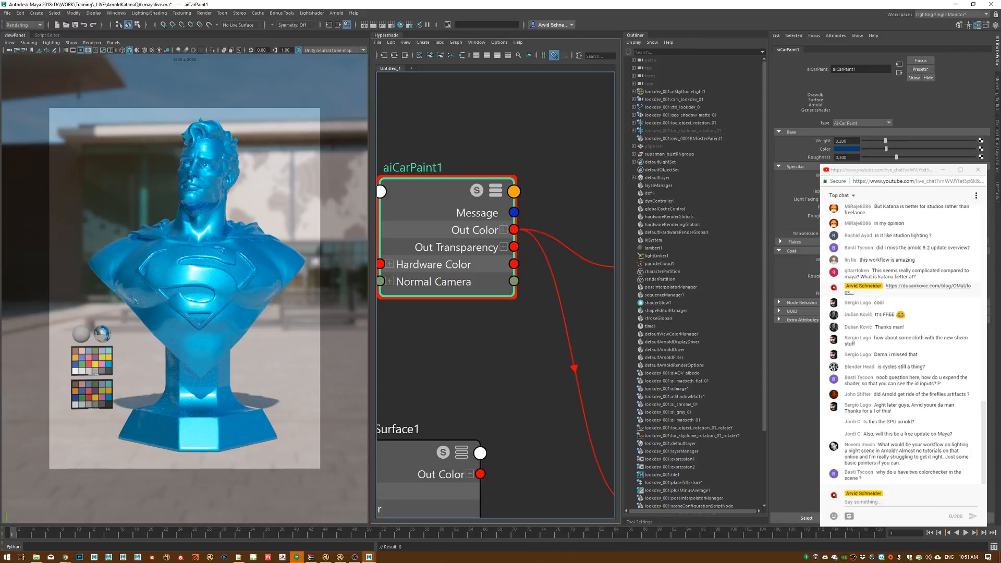
left_click(794, 242)
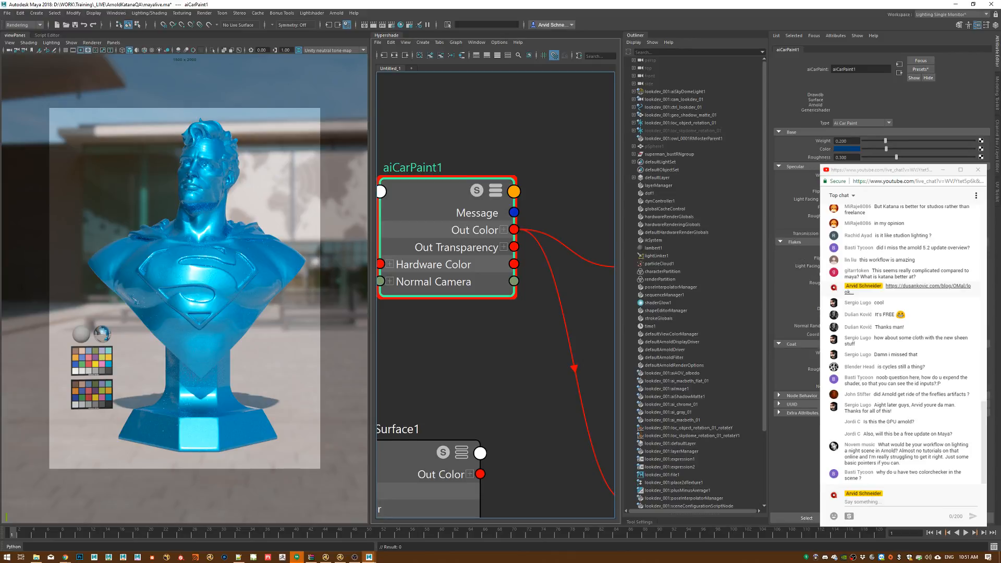
left_click_drag(851, 307, 809, 304)
key("Return")
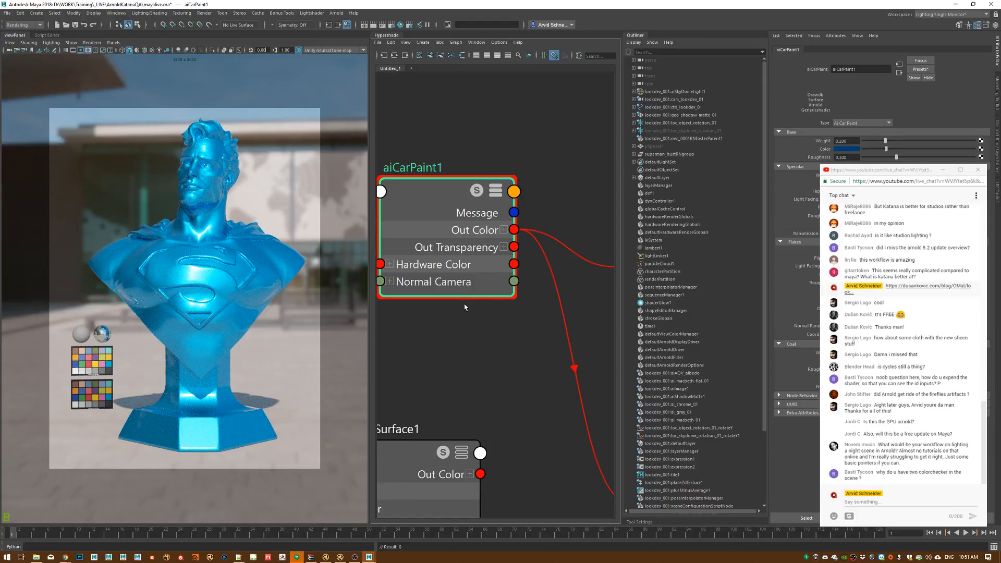
scroll(465, 307, "down", 5)
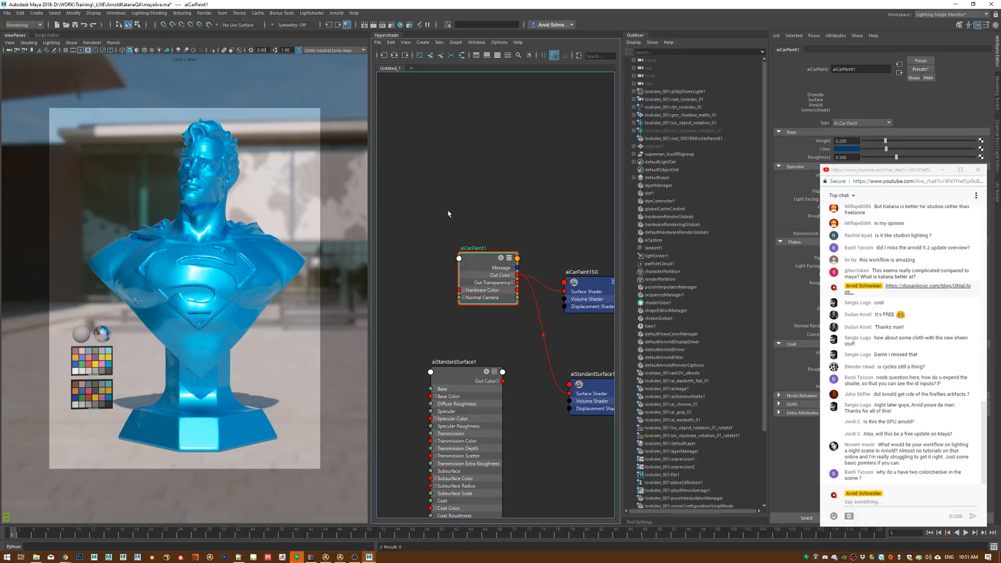
Step: Show the channels of aiSkyDomeLight1 and switch its HDRI environment to the city street
left_click(307, 155)
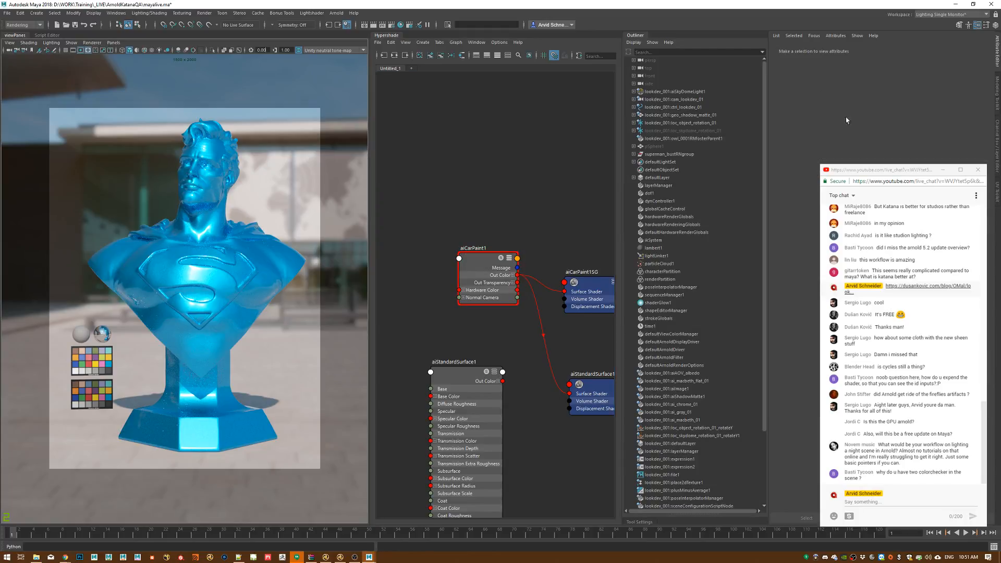
left_click(998, 148)
left_click(723, 91)
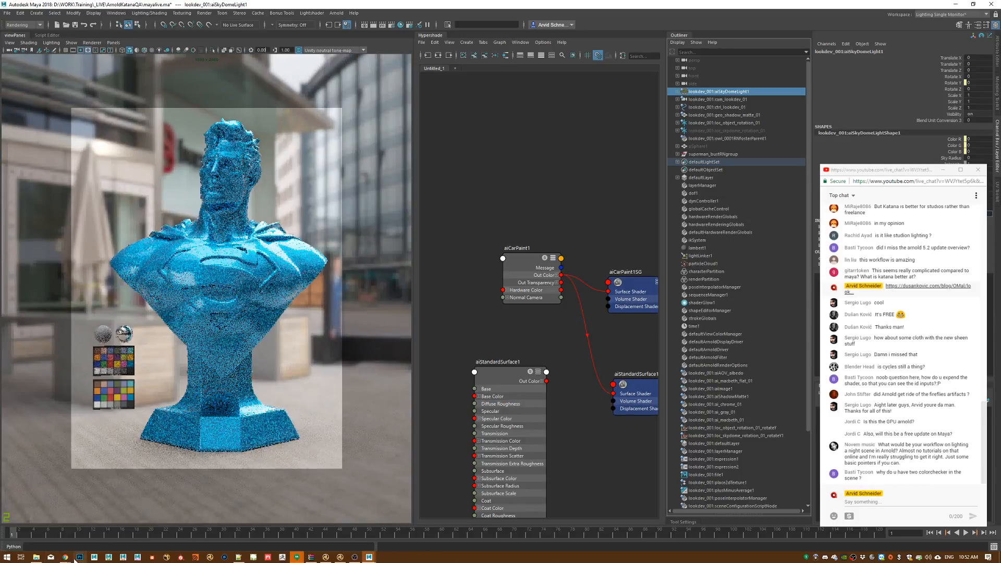
Step: Switch to the Lookdev Kit page in Chrome and skim through the paused "Lookdev kit - Workflow" video
mouse_move(65, 557)
left_click(49, 534)
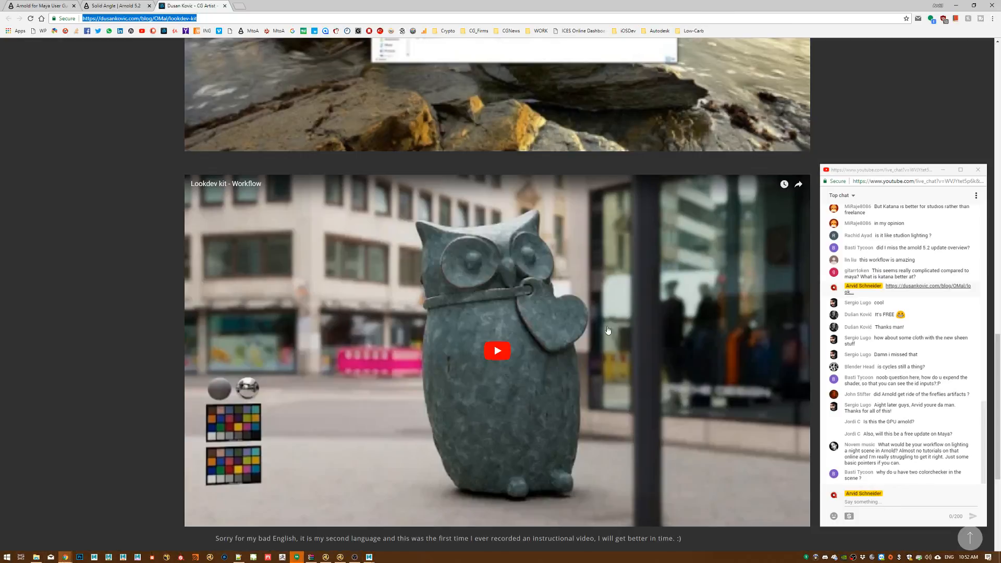
left_click(685, 302)
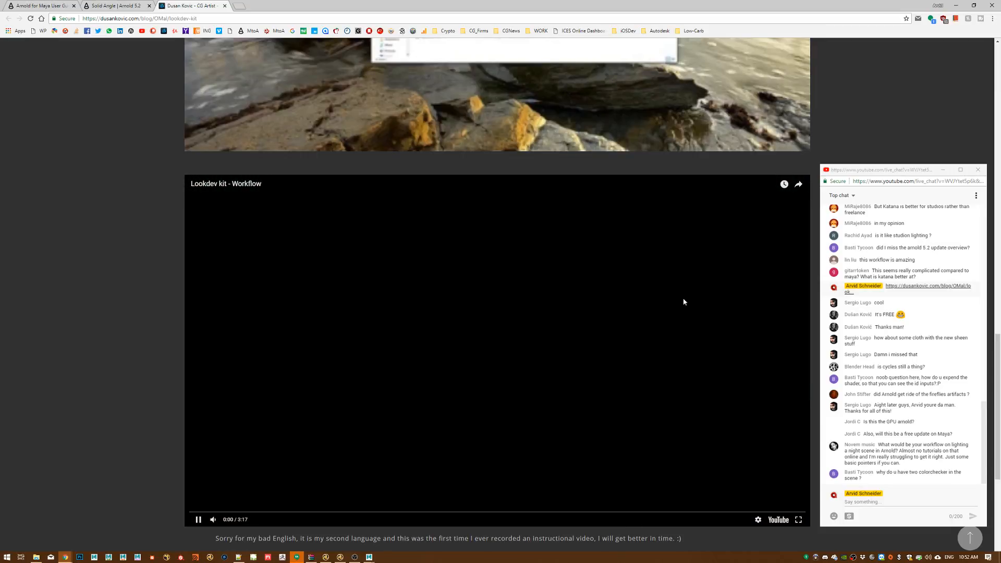
left_click(198, 520)
left_click(310, 513)
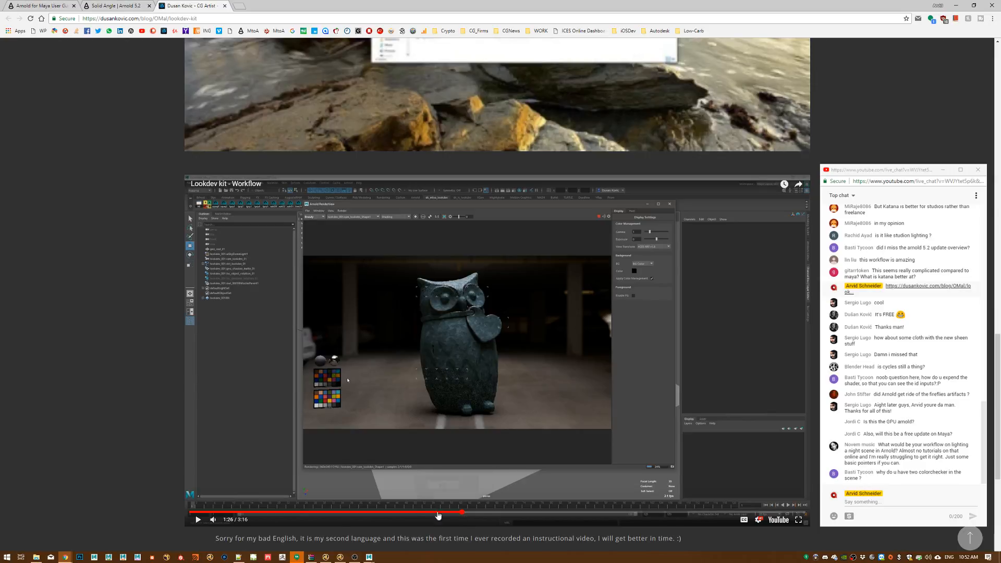
left_click(462, 514)
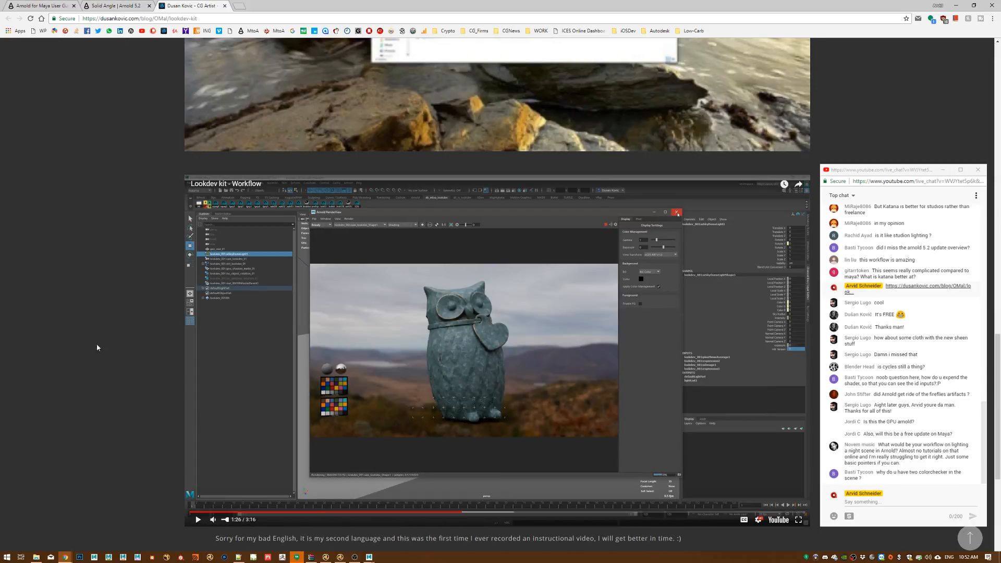
Step: Review the Lookdev Kit page's HDR overview and its notes on interior HDRs 0 - 4 and exterior HDRs 5 - 9
scroll(96, 346, "up", 5)
scroll(554, 246, "up", 10)
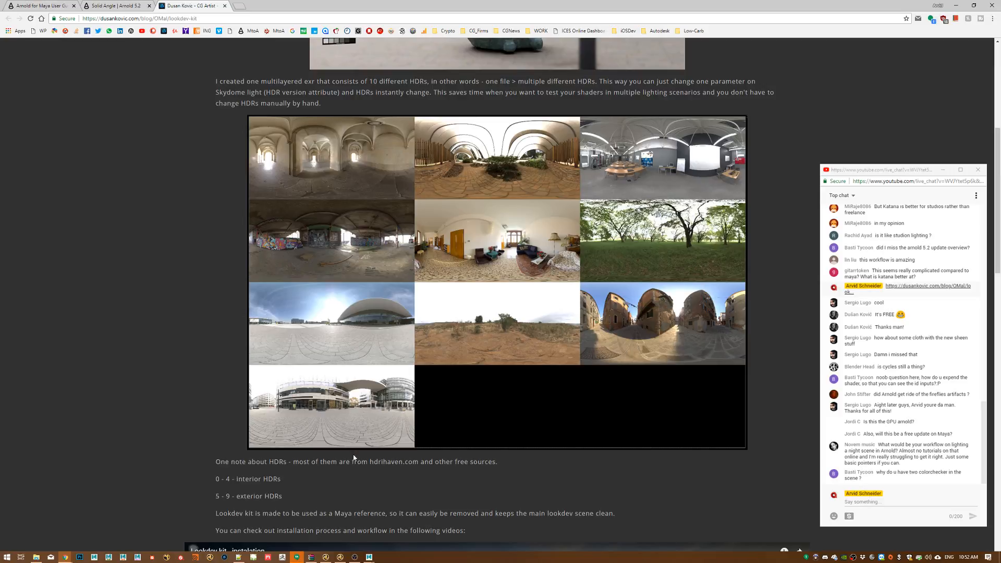
left_click_drag(284, 480, 237, 496)
left_click(222, 480)
left_click(237, 496)
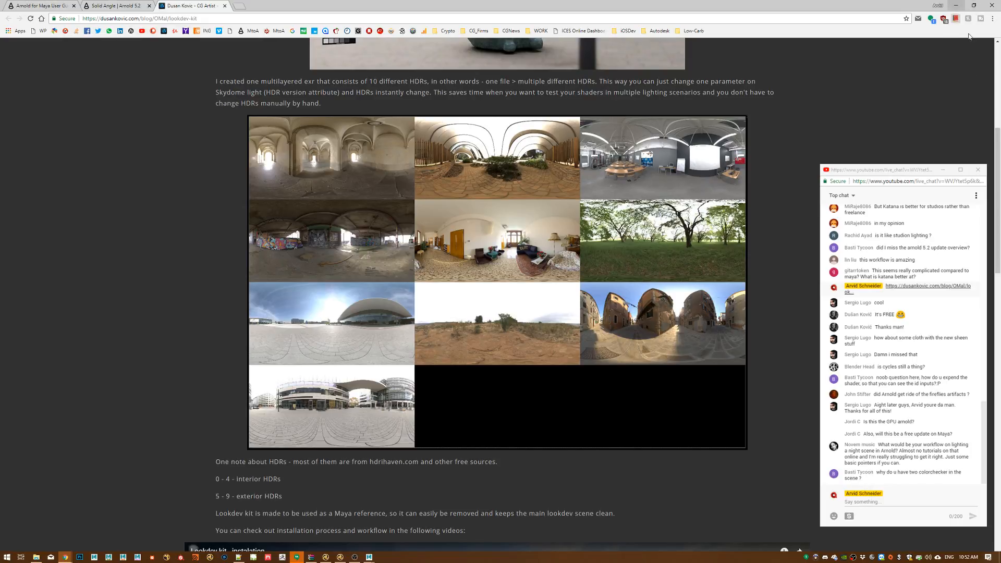
Step: Switch to Maya, stop the Arnold render in the viewport, clear the selection and save the mayalive.ma scene
left_click(957, 6)
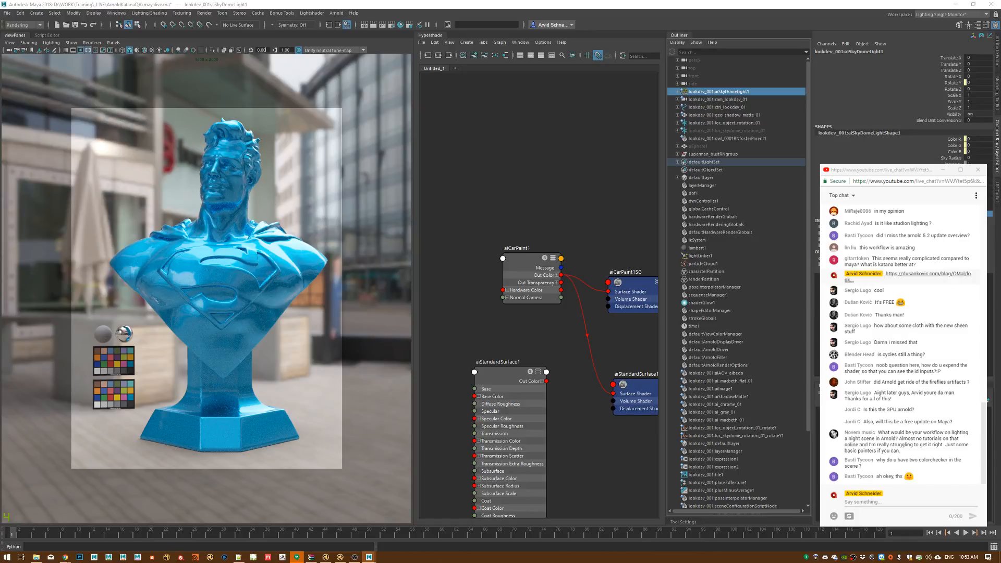
left_click(942, 452)
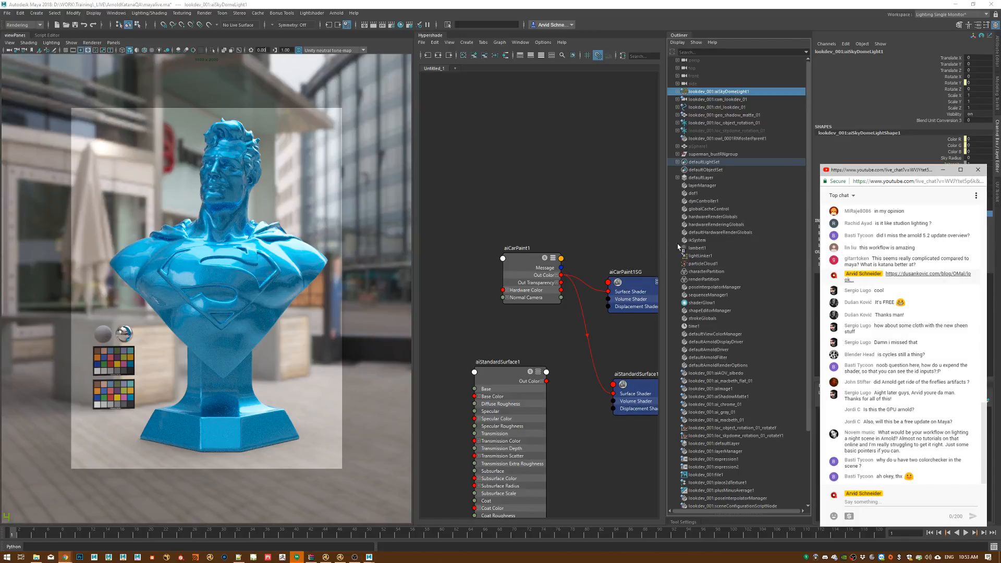
left_click(266, 50)
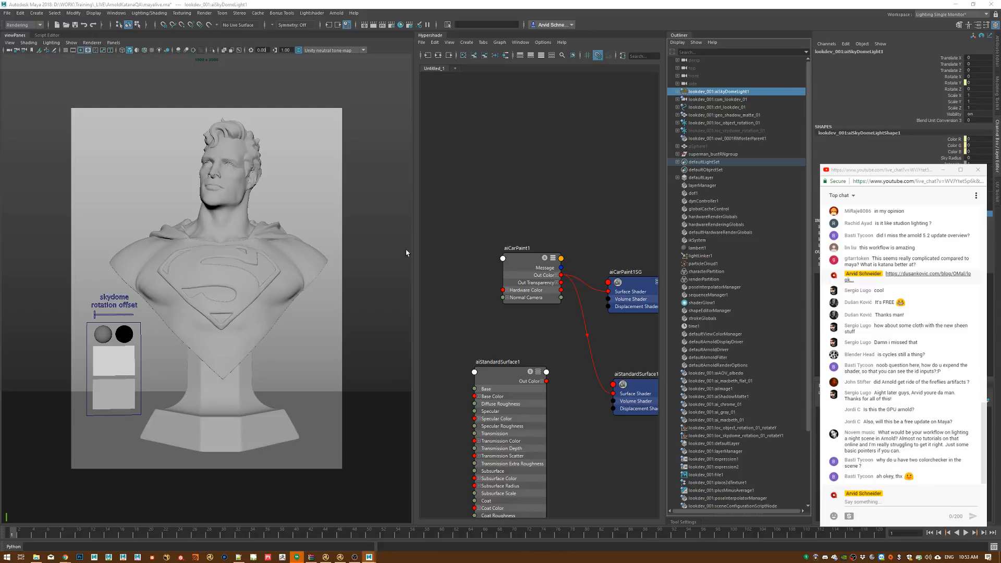
left_click(282, 133)
key("ctrl+s")
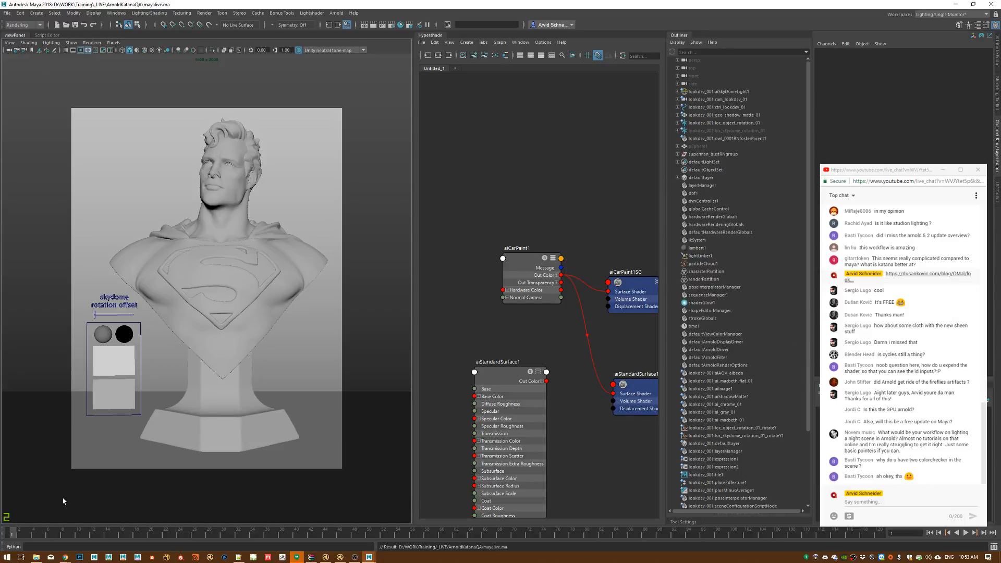
Step: Switch back to Chrome, copy the Lookdev Kit page's address and post it in the YouTube live chat
mouse_move(37, 558)
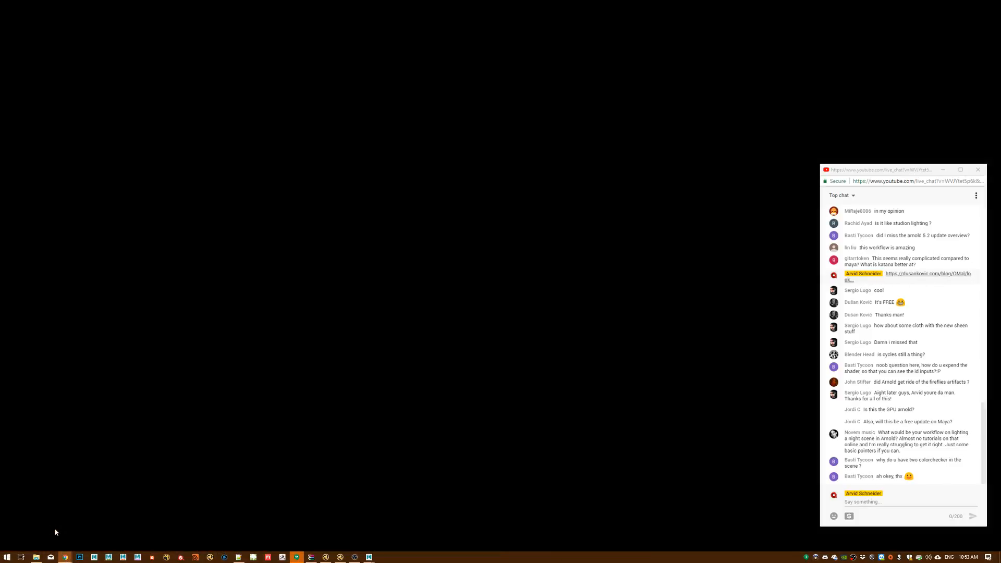
left_click(54, 532)
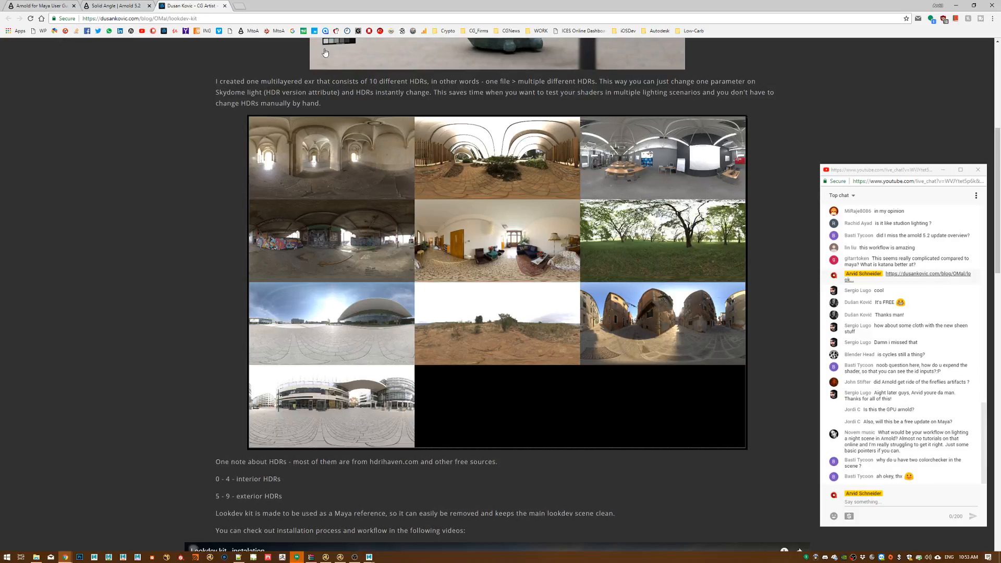
scroll(160, 456, "down", 20)
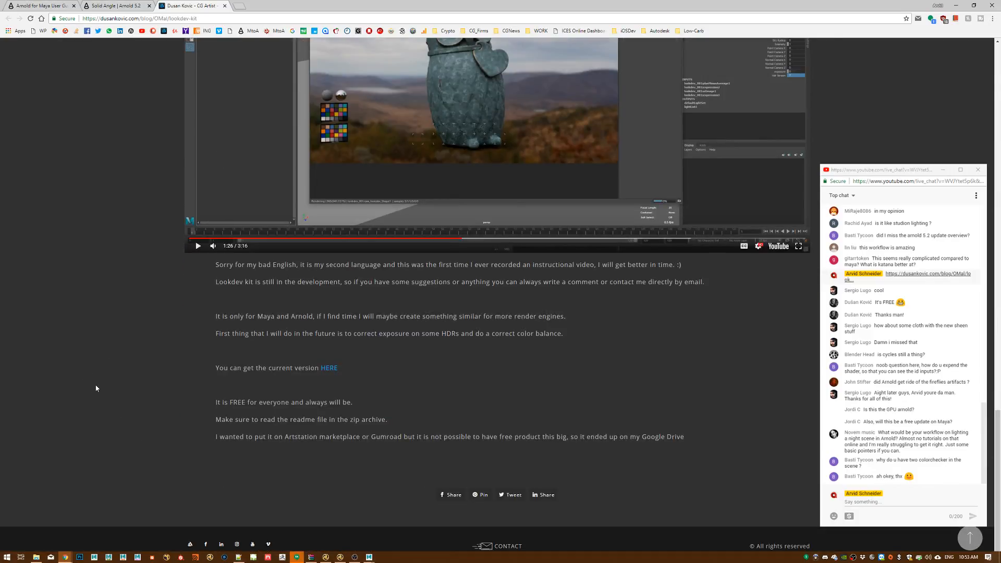
left_click(205, 19)
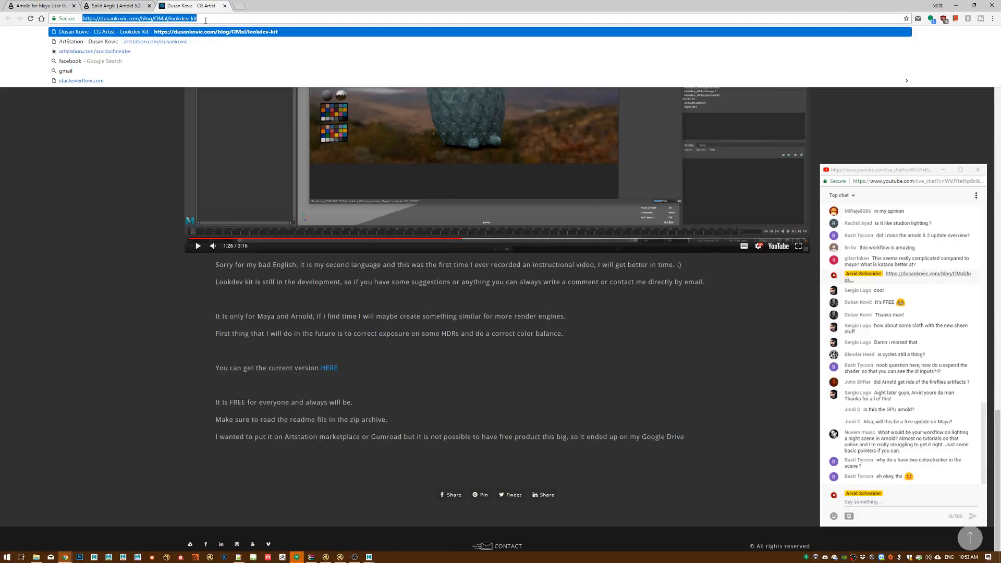
key("ctrl+c")
left_click(872, 506)
key("ctrl+v")
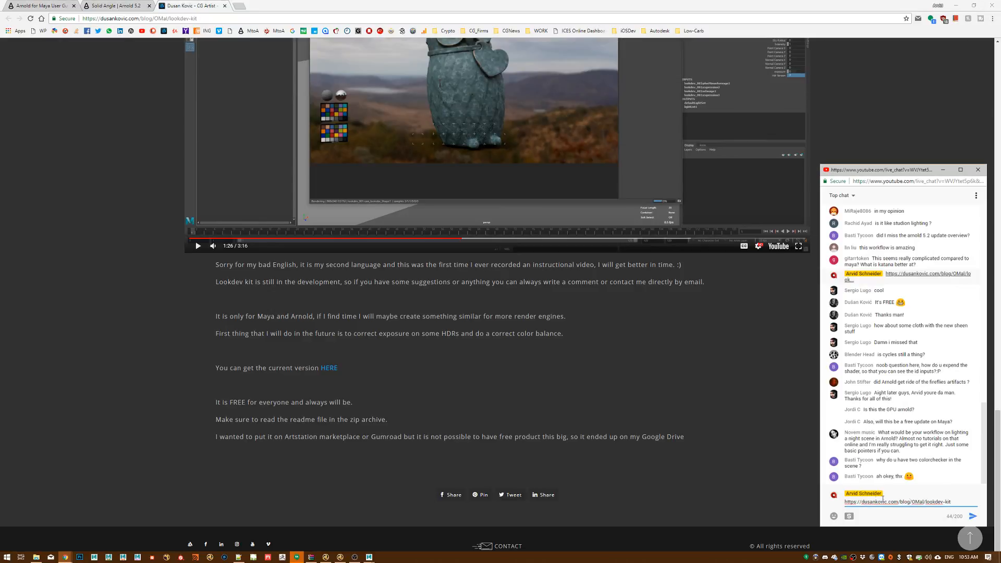
key("Return")
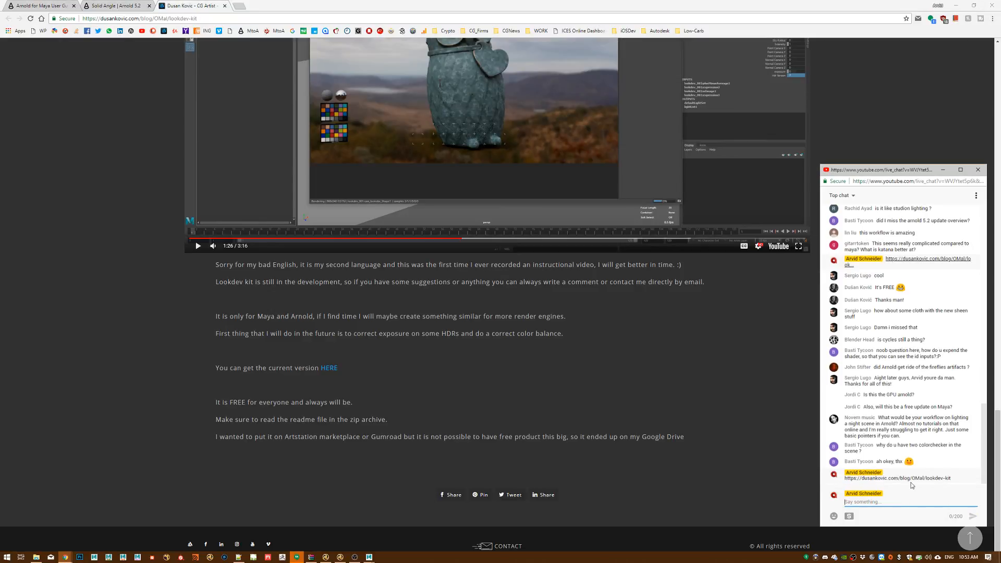
Step: Open the portfolio page of the Lookdev Kit author's website
scroll(119, 310, "up", 20)
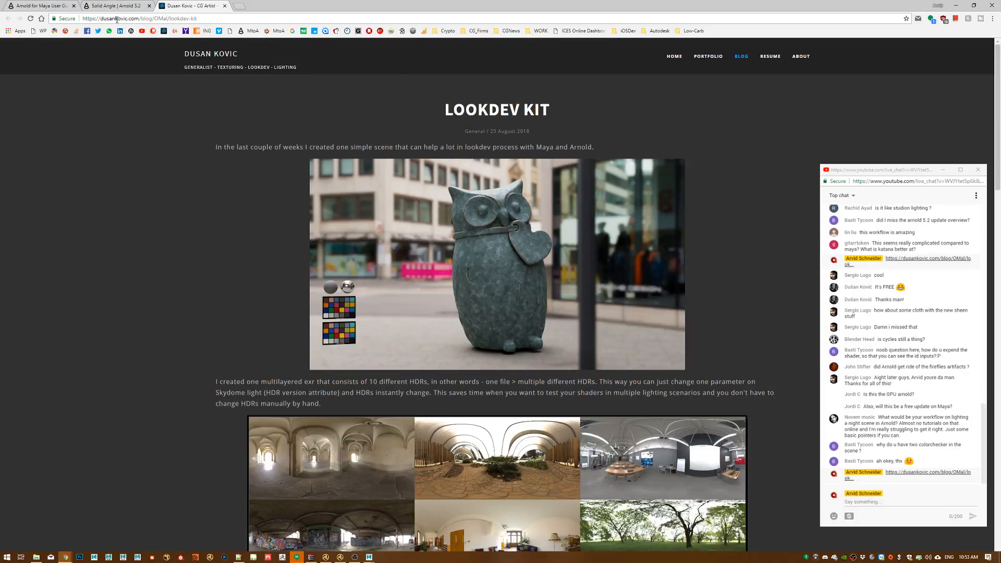
left_click(122, 19)
left_click(102, 225)
left_click(704, 57)
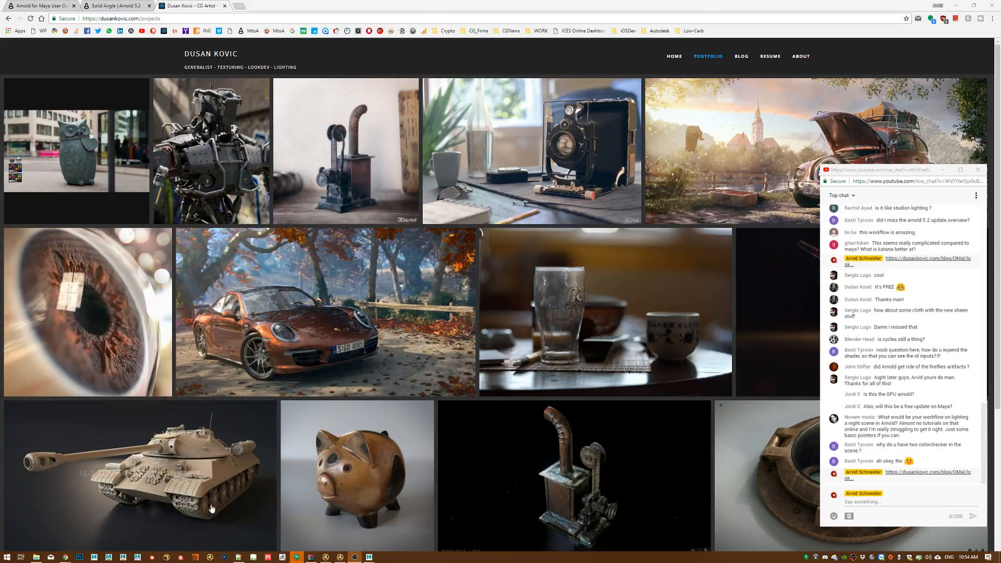
left_click(37, 558)
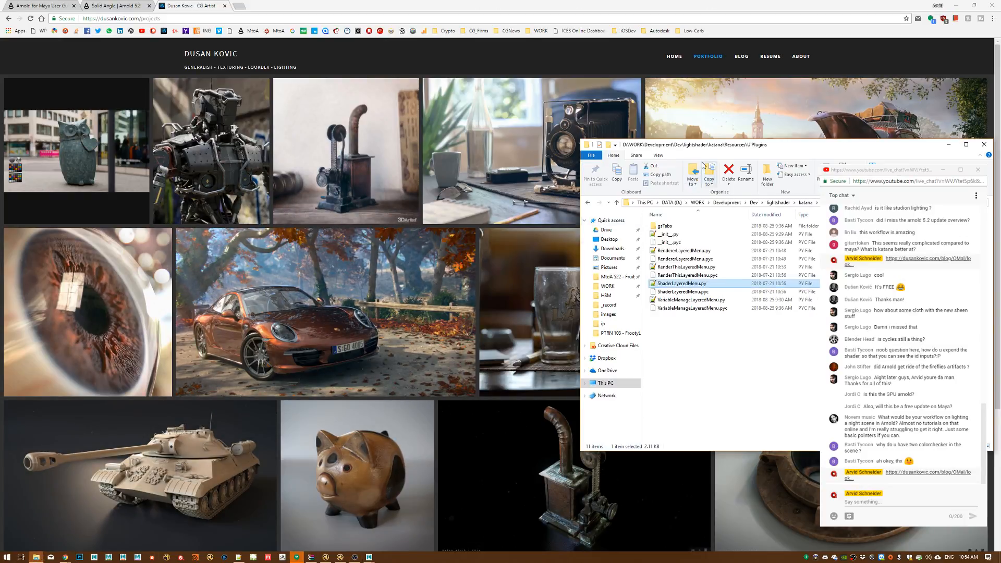
left_click_drag(997, 84, 1000, 85)
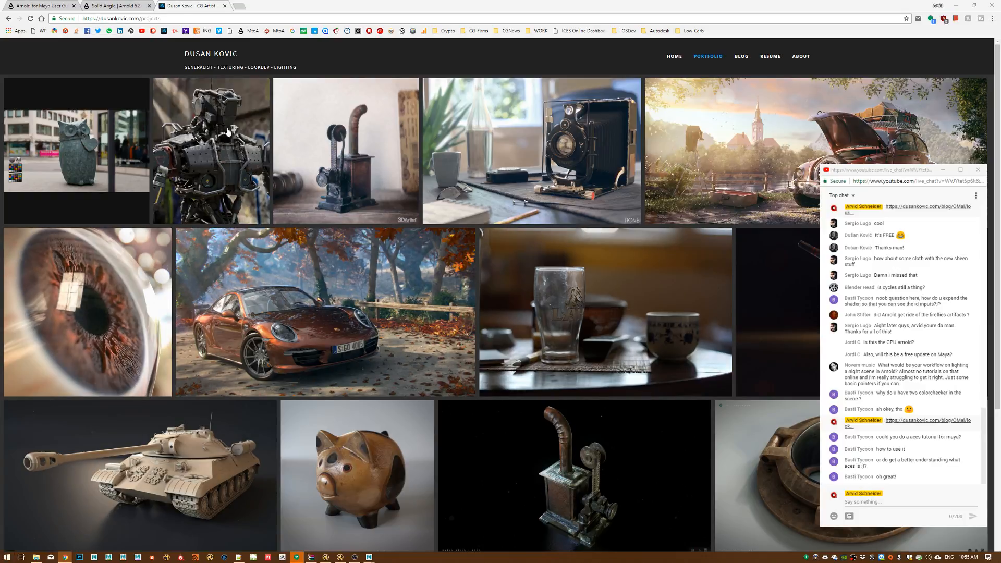
Step: Open lightshader.de in a new browser tab and go to its Downloads page
left_click(240, 6)
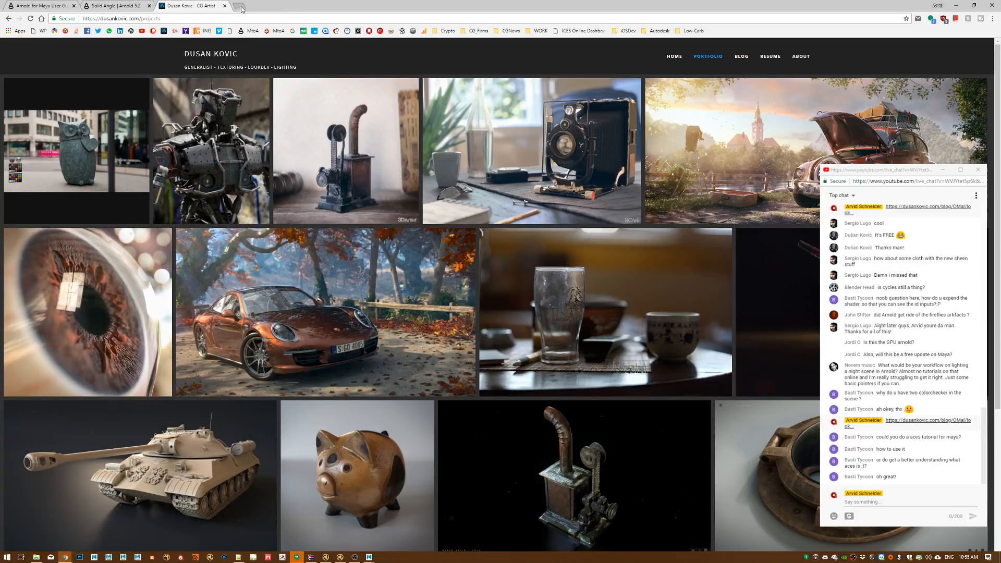
type("ligh")
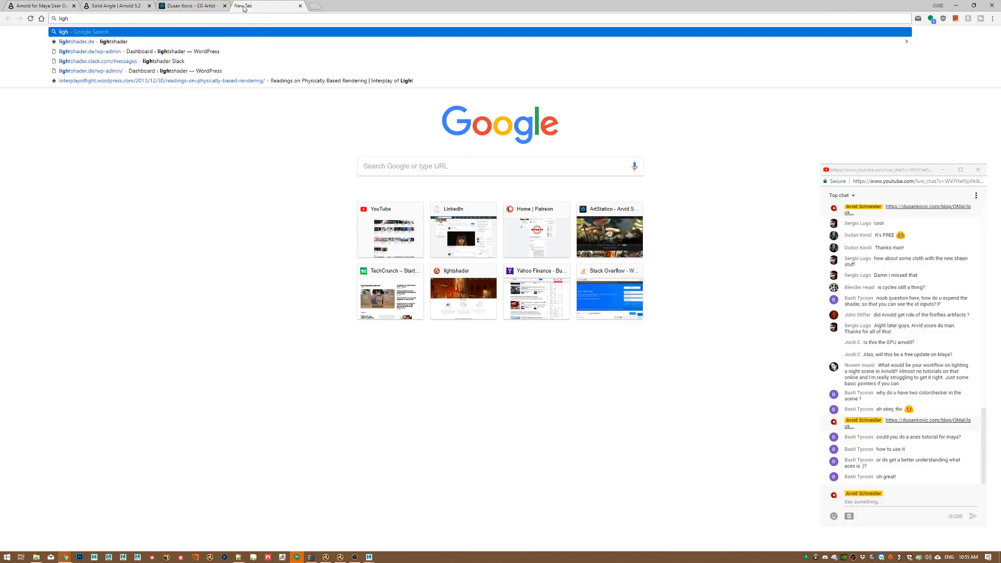
key("Down")
key("Return")
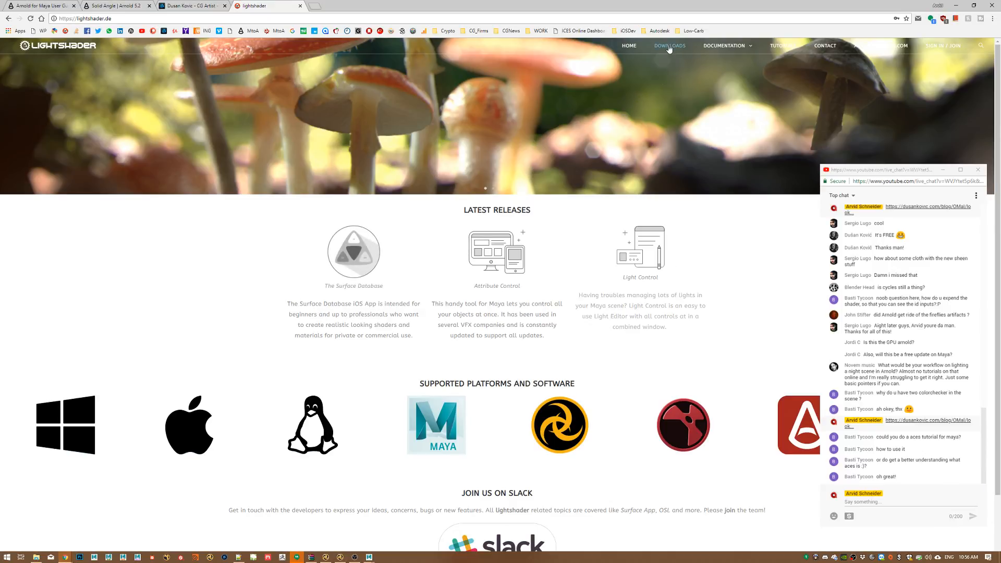
left_click(670, 46)
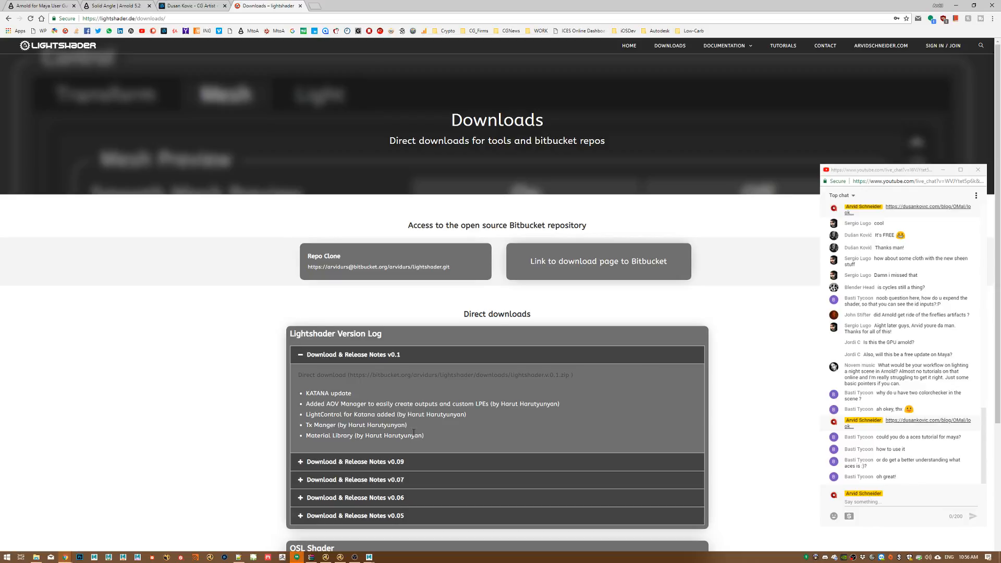
Step: Review the v0.1 release notes and download lightshader.v.0.1.zip from the linked Bitbucket downloads page
left_click_drag(434, 437, 327, 405)
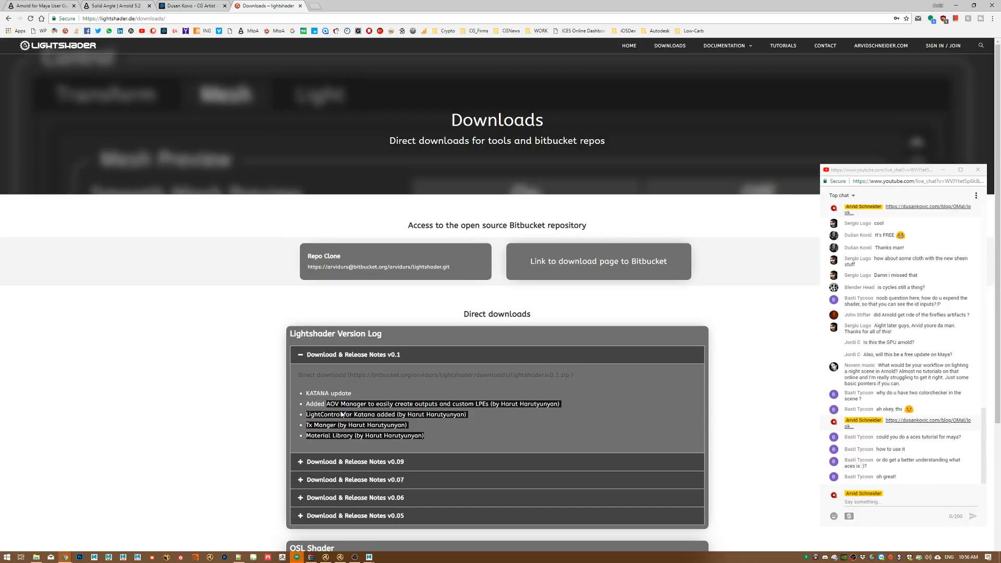
left_click(353, 415)
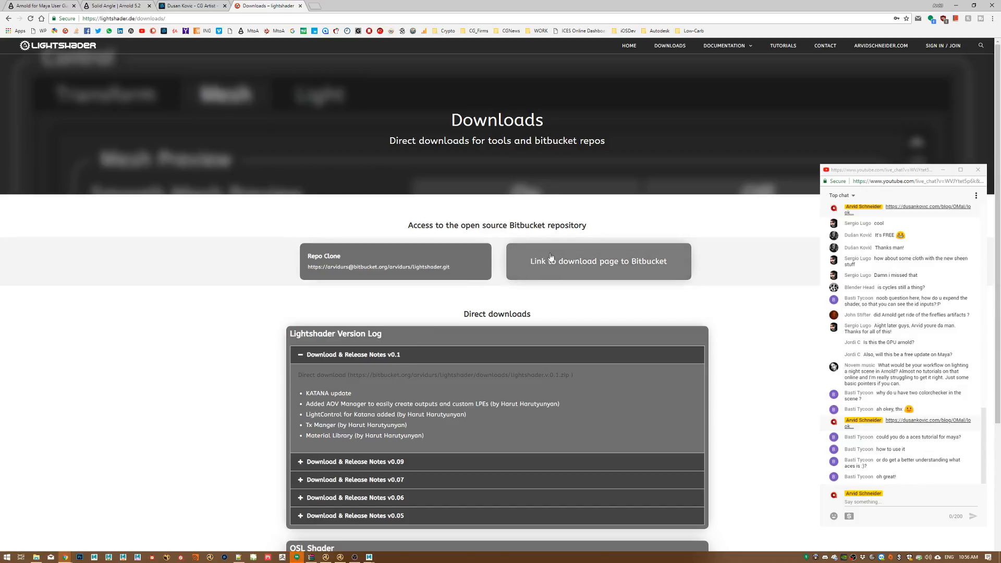
left_click(604, 261)
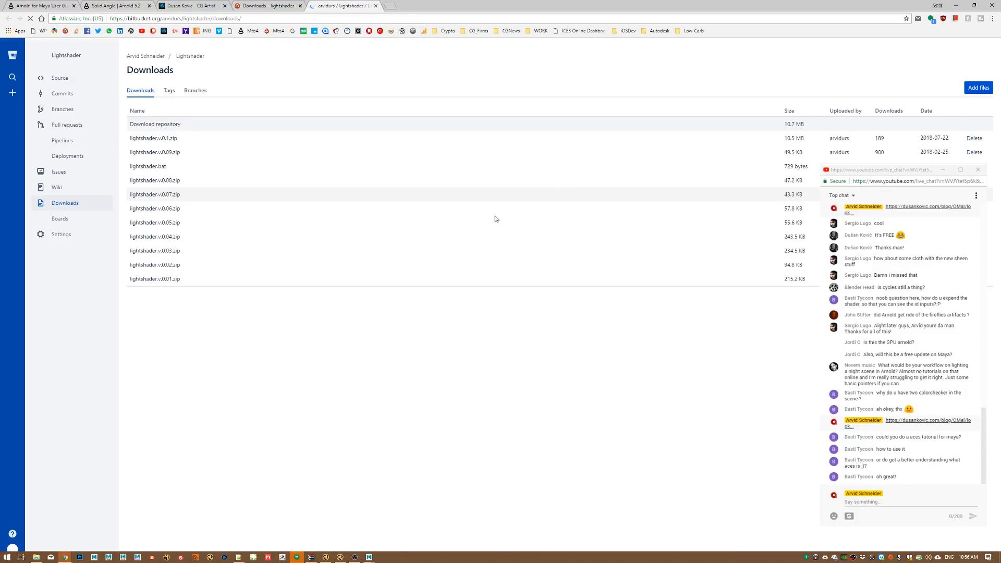
left_click(159, 139)
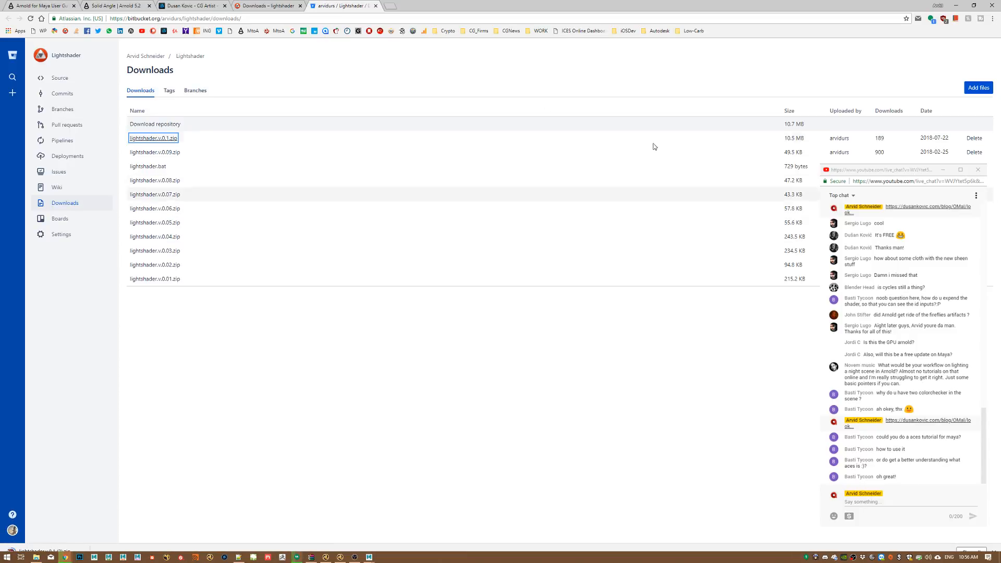
left_click(190, 6)
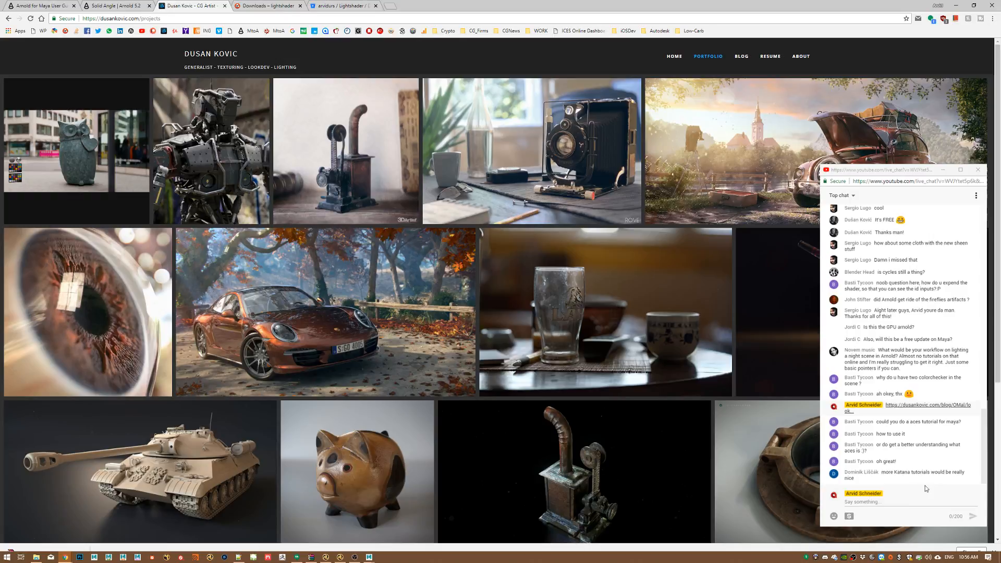
left_click(887, 475)
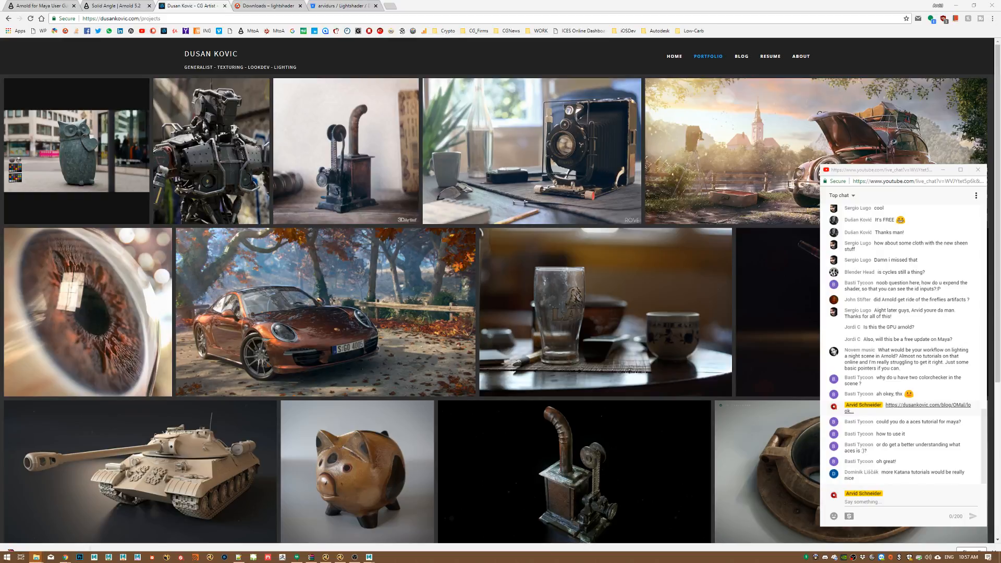
Step: Open YouTube in a new browser tab and show the playlists of the signed-in account's own channel
left_click(392, 7)
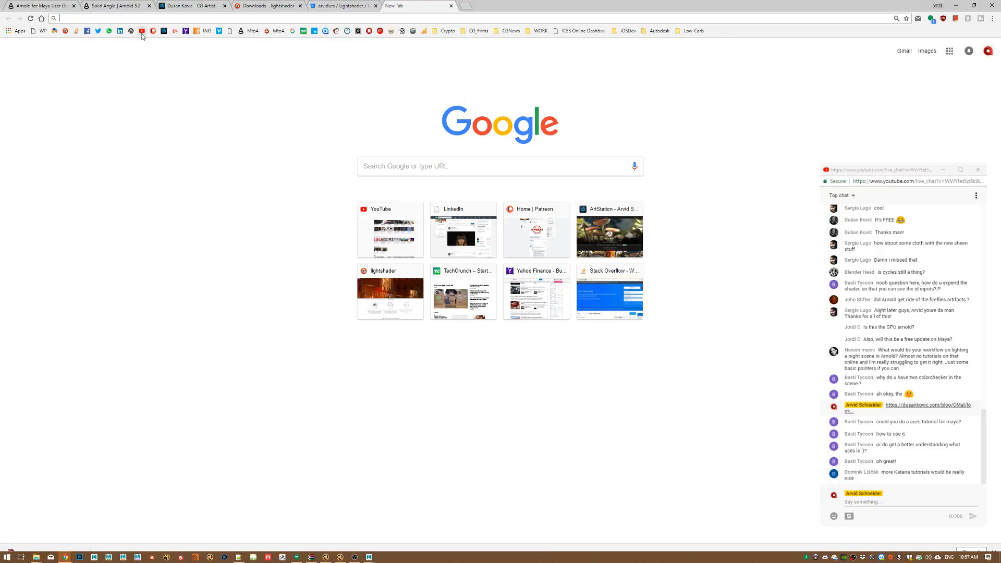
left_click(142, 33)
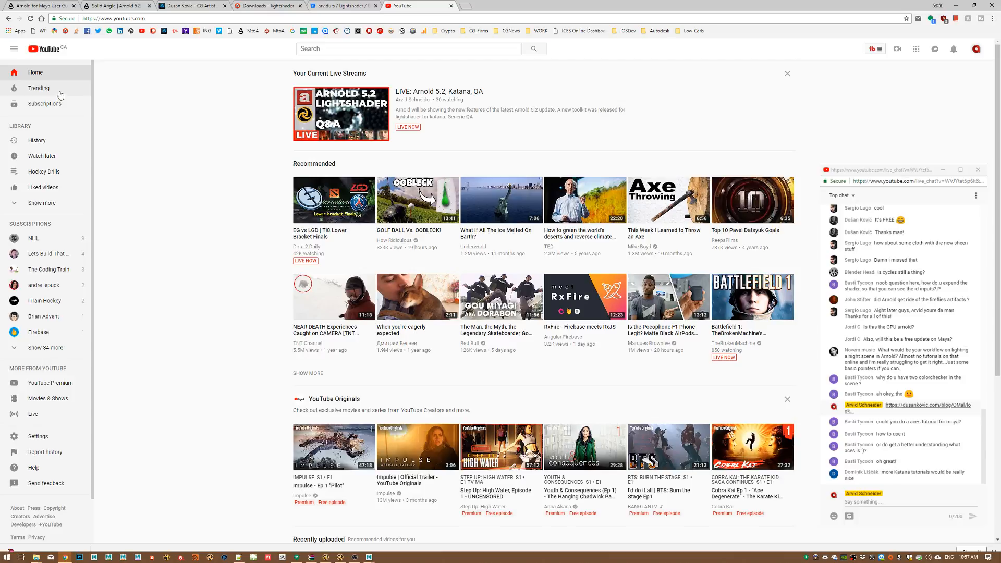
left_click(977, 49)
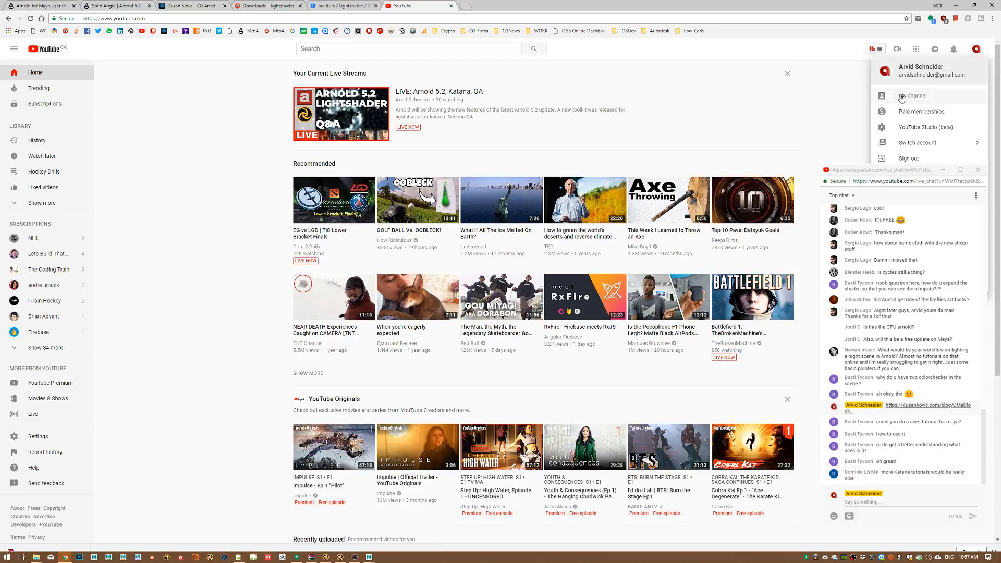
left_click(902, 98)
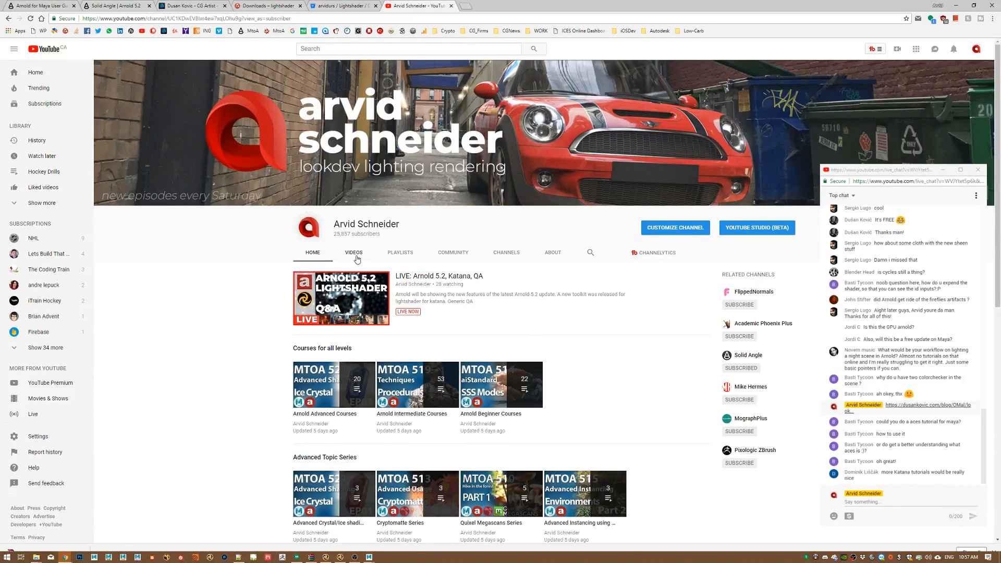
left_click(400, 253)
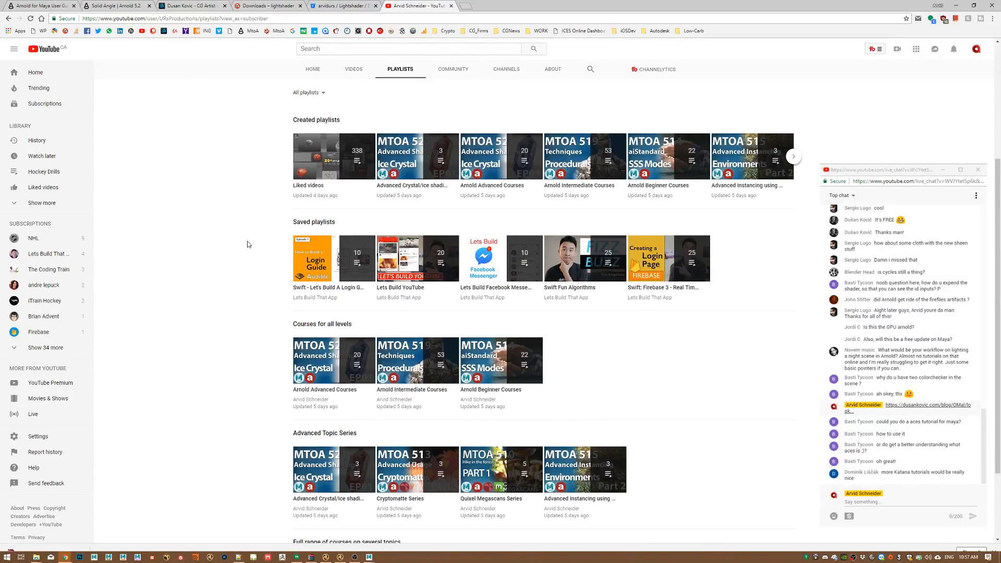
Step: Open the Arnold Material Collection playlist, pause its video, look through the listed episodes and return to the channel's playlists
scroll(242, 248, "down", 2)
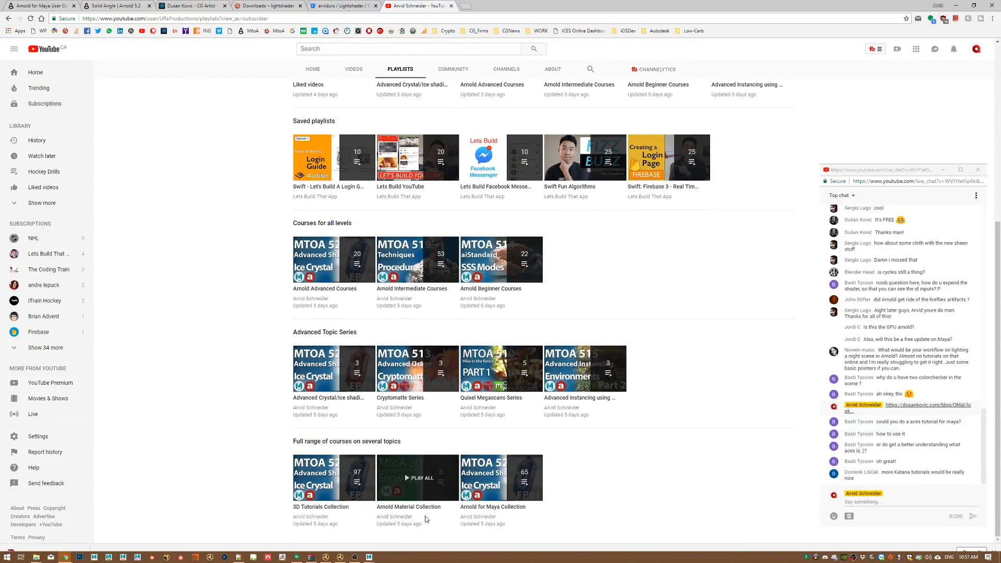
left_click(431, 508)
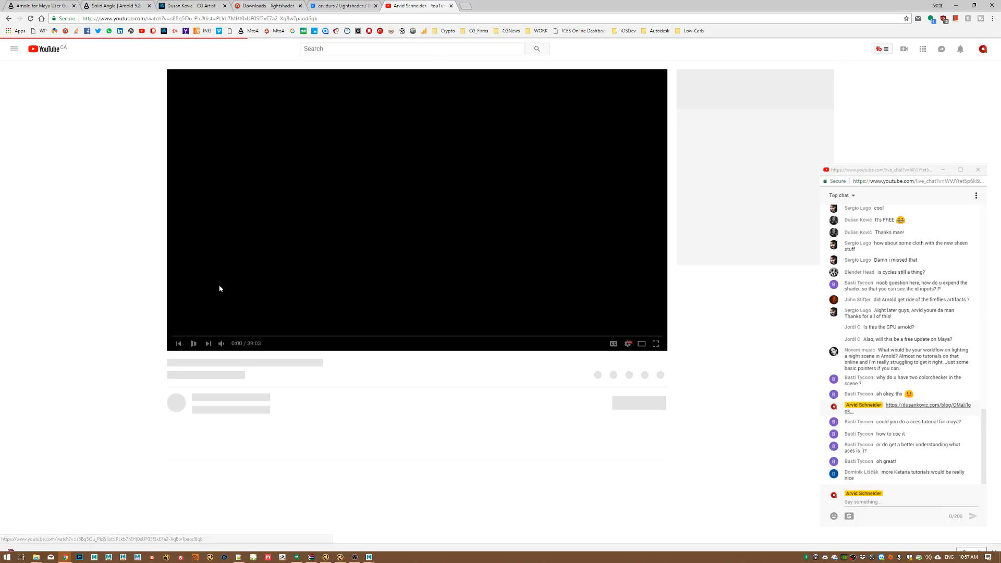
left_click(191, 344)
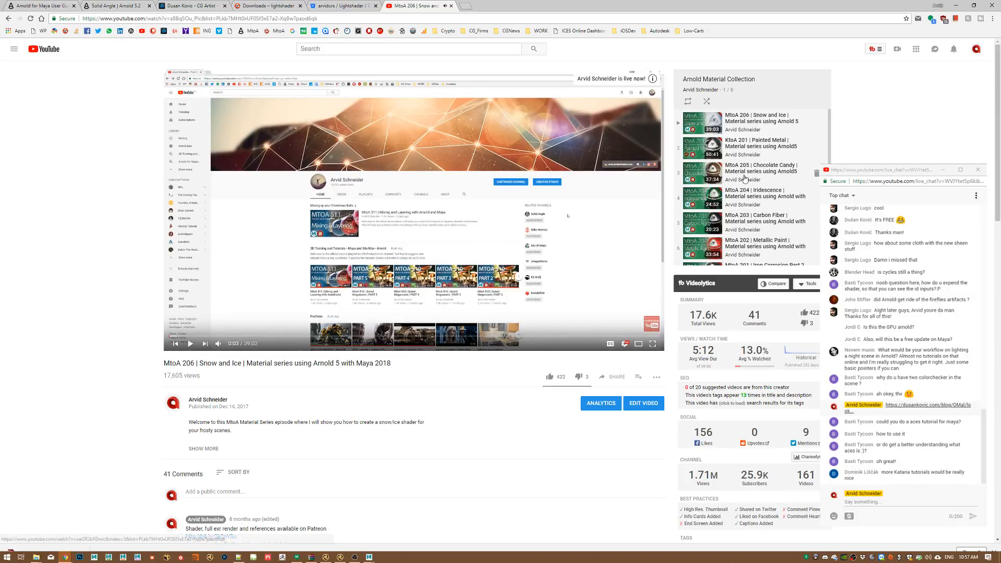
scroll(746, 173, "down", 1)
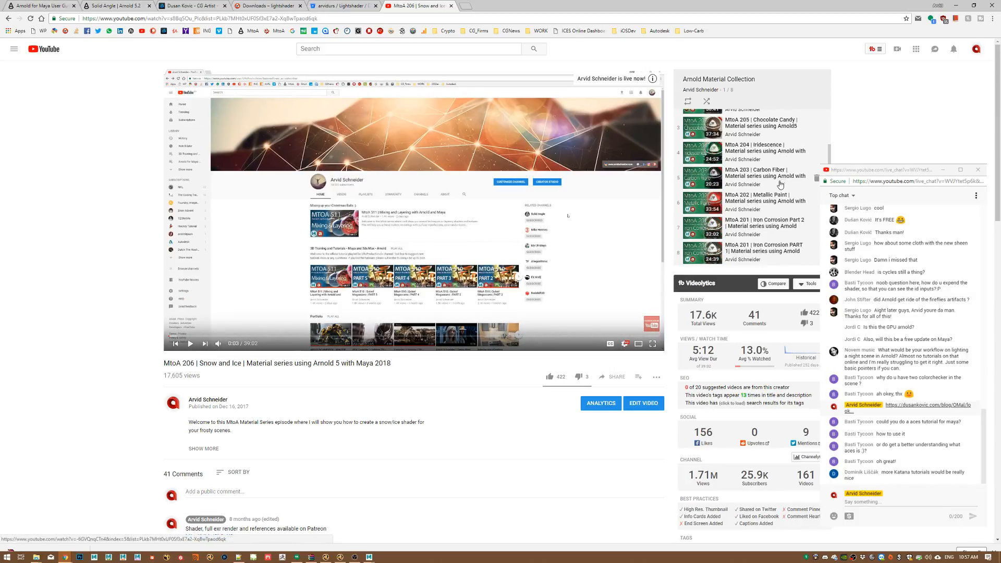
scroll(752, 224, "up", 1)
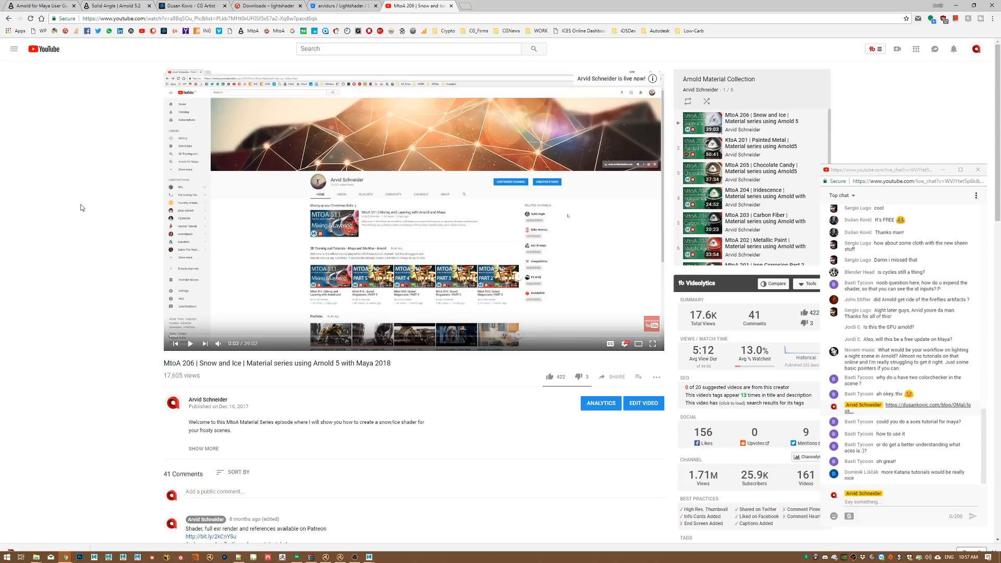
left_click(9, 18)
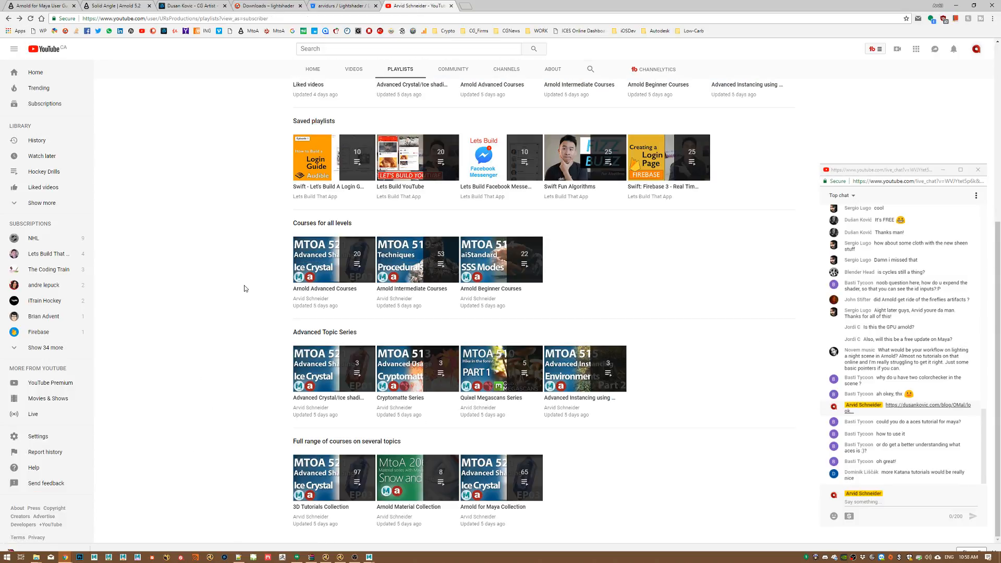
Step: Look through the channel's playlists, open its home page and browse the course series, popular uploads, past live streams and recent posts
scroll(219, 350, "up", 6)
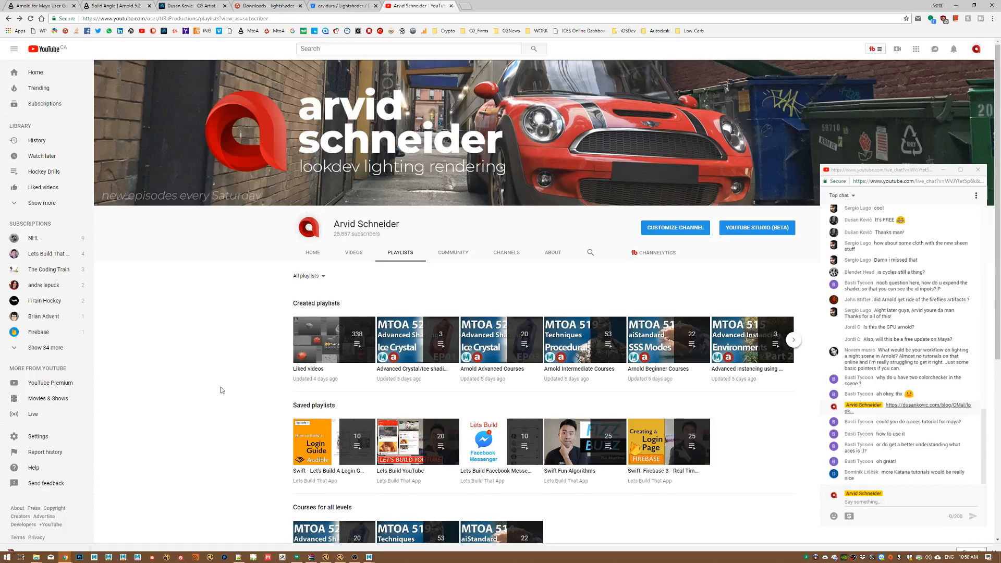
scroll(240, 362, "down", 4)
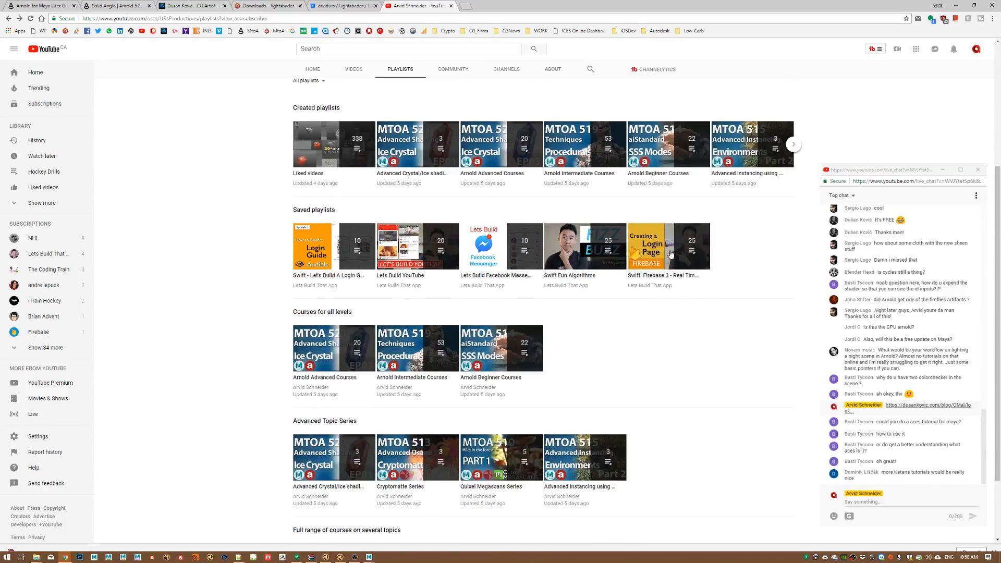
scroll(672, 254, "up", 4)
left_click(319, 261)
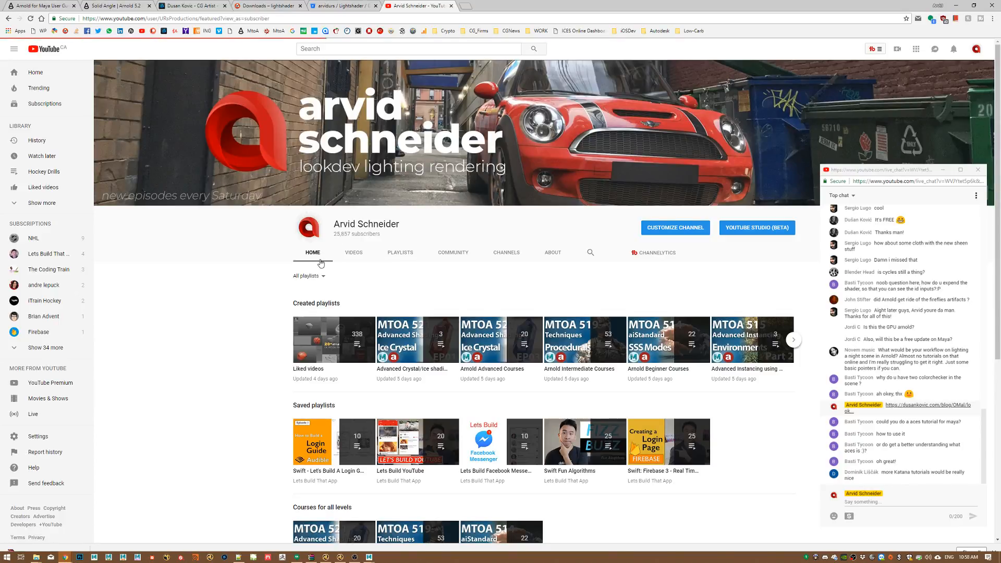
scroll(245, 369, "down", 1)
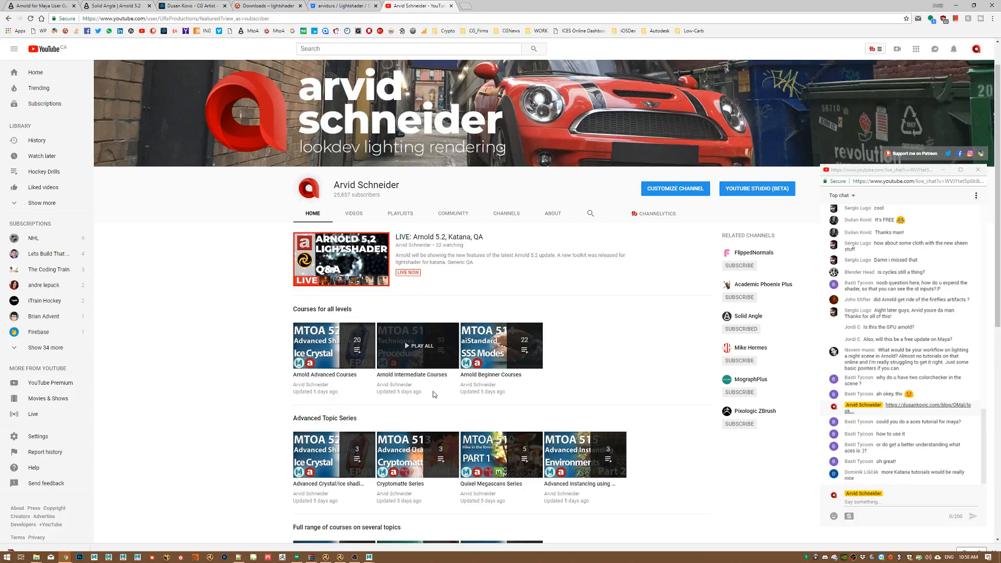
scroll(272, 379, "down", 2)
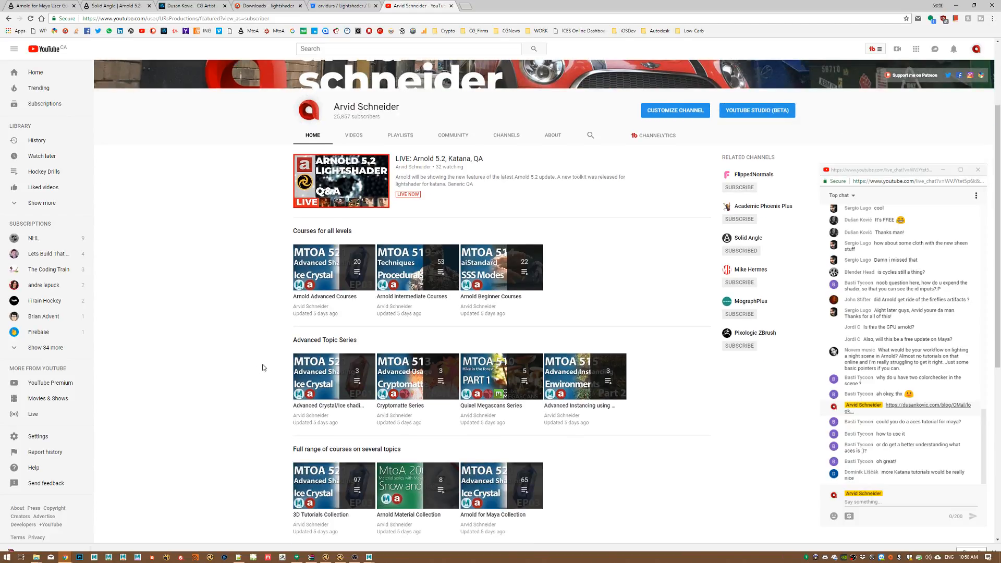
scroll(251, 365, "down", 1)
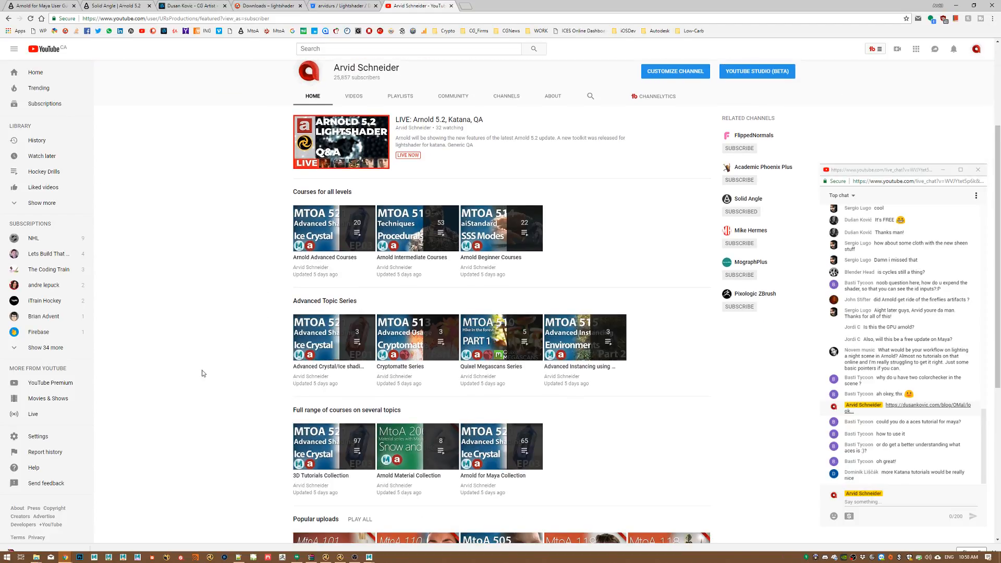
scroll(268, 343, "down", 3)
scroll(308, 266, "down", 4)
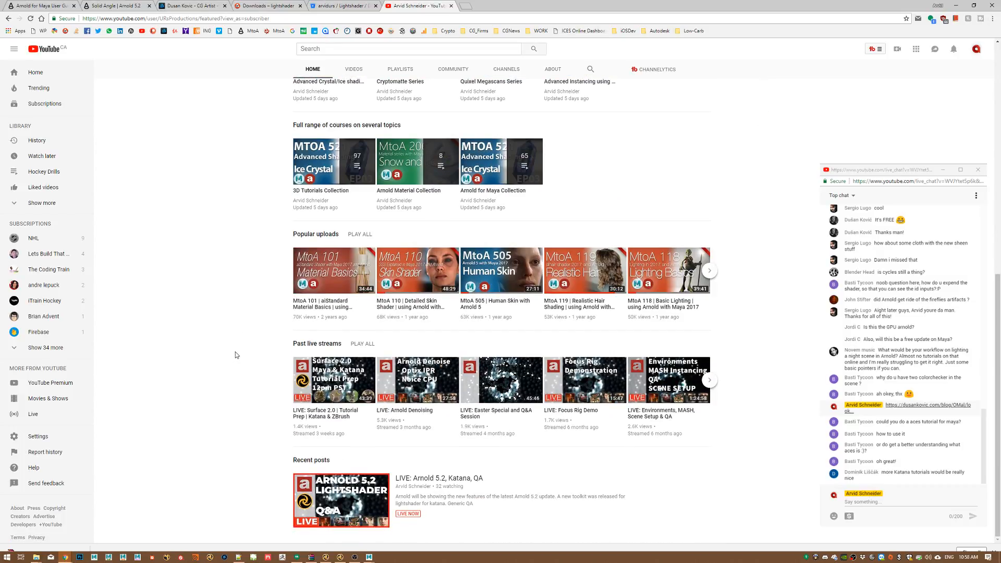
scroll(235, 354, "up", 5)
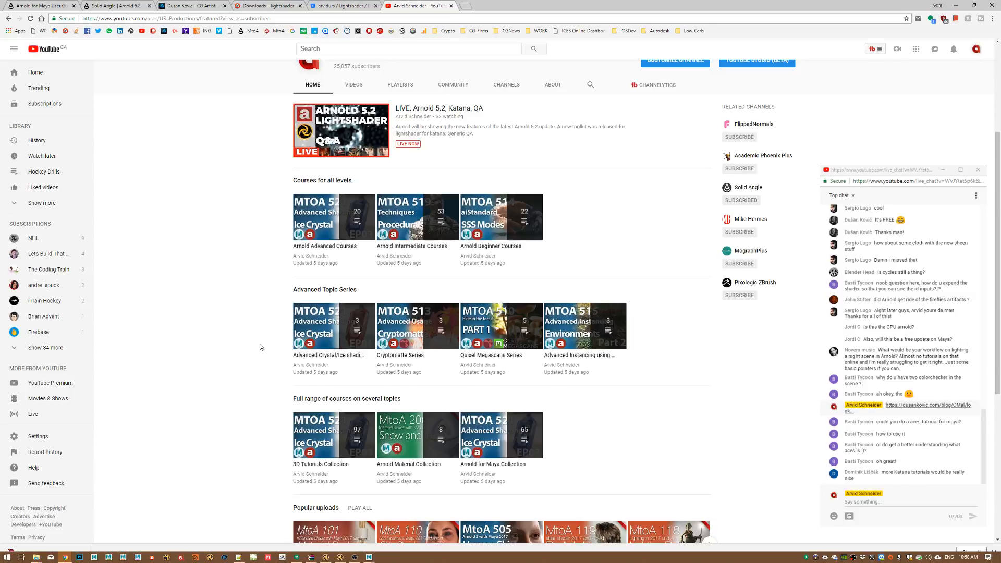
scroll(233, 354, "up", 3)
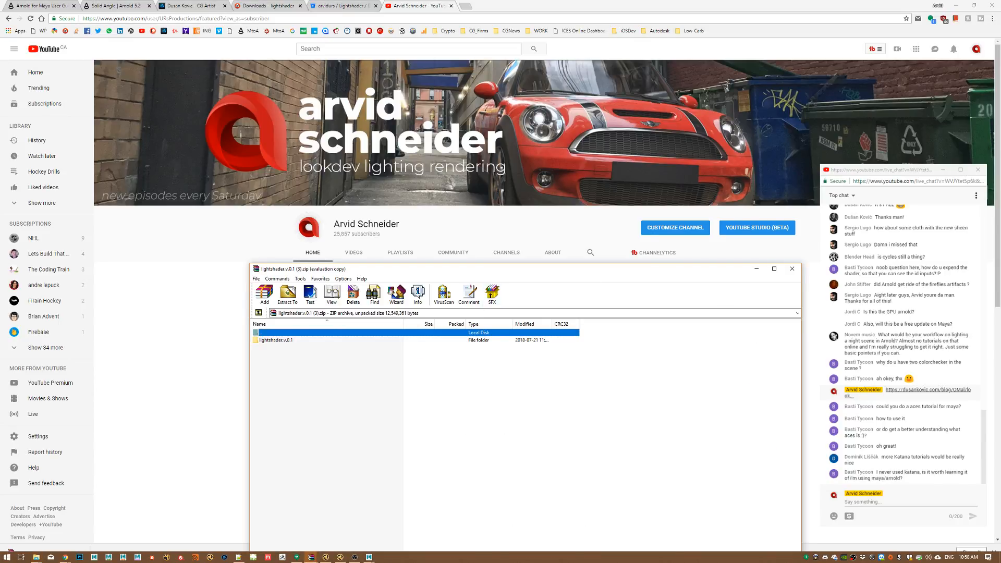
Step: Check the contents of the lightshader v0.1 and v0.2 archives in WinRAR and close the v0.2 archive window
left_click(576, 425)
key("super+e")
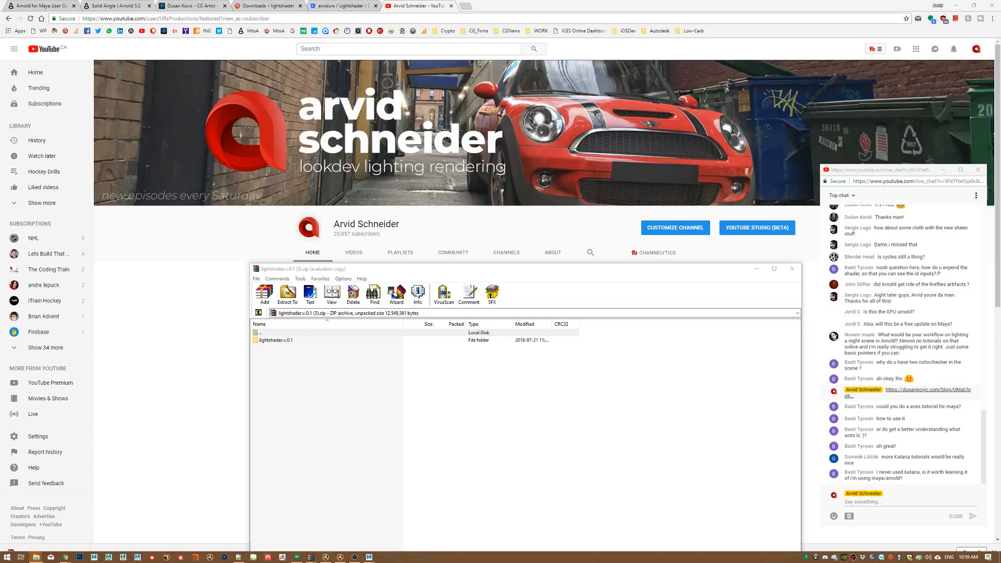
left_click(277, 341)
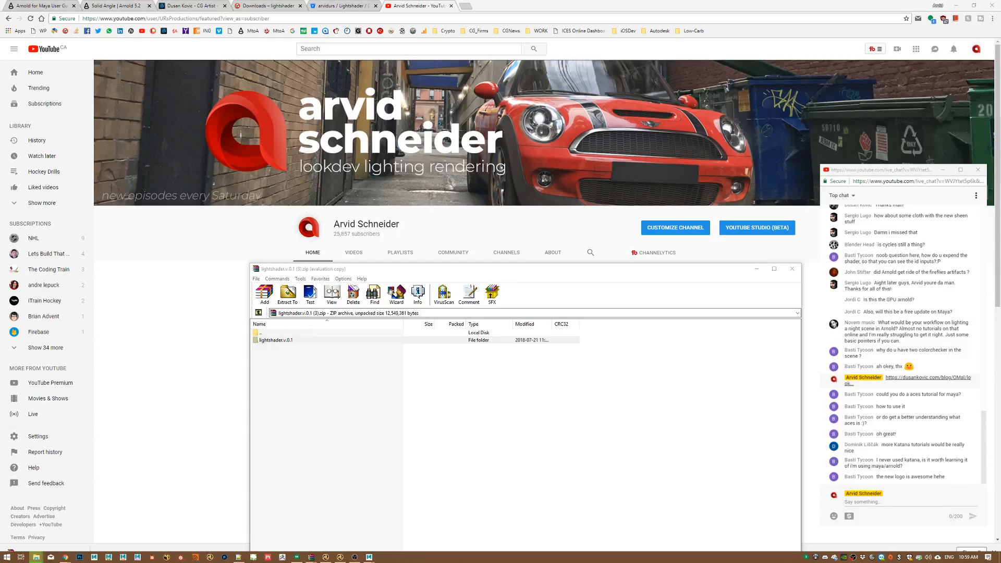
left_click(189, 6)
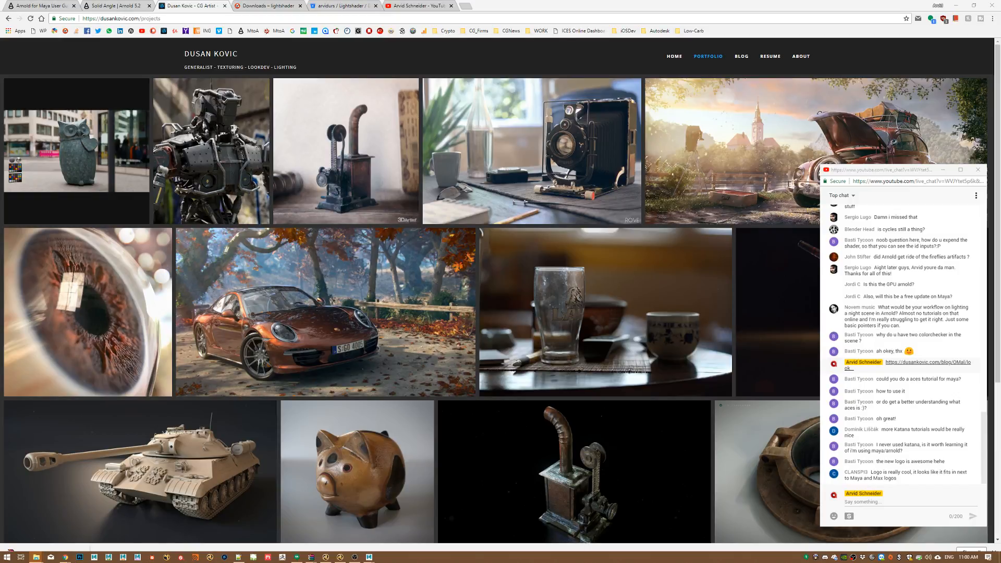
key("alt+Tab")
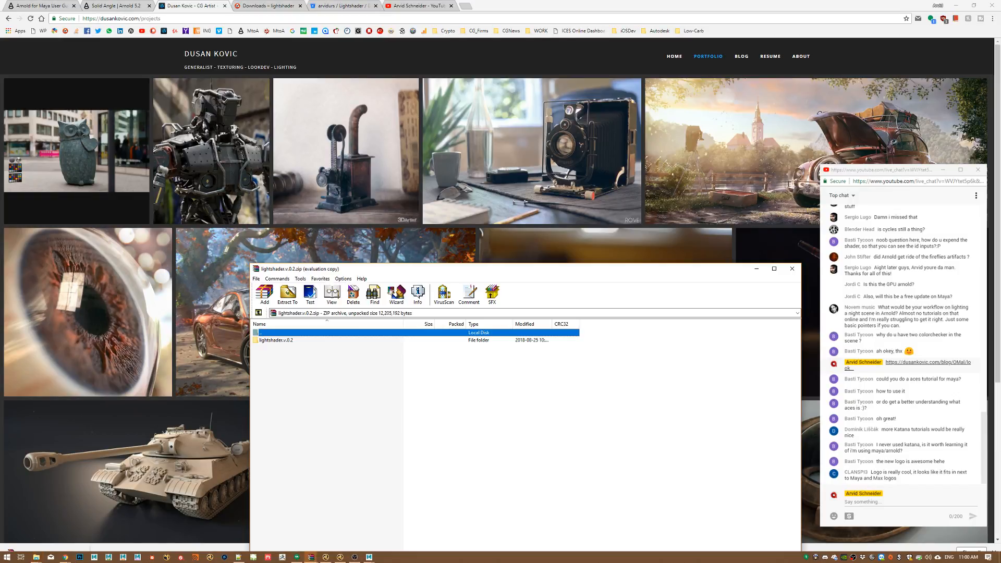
left_click(793, 269)
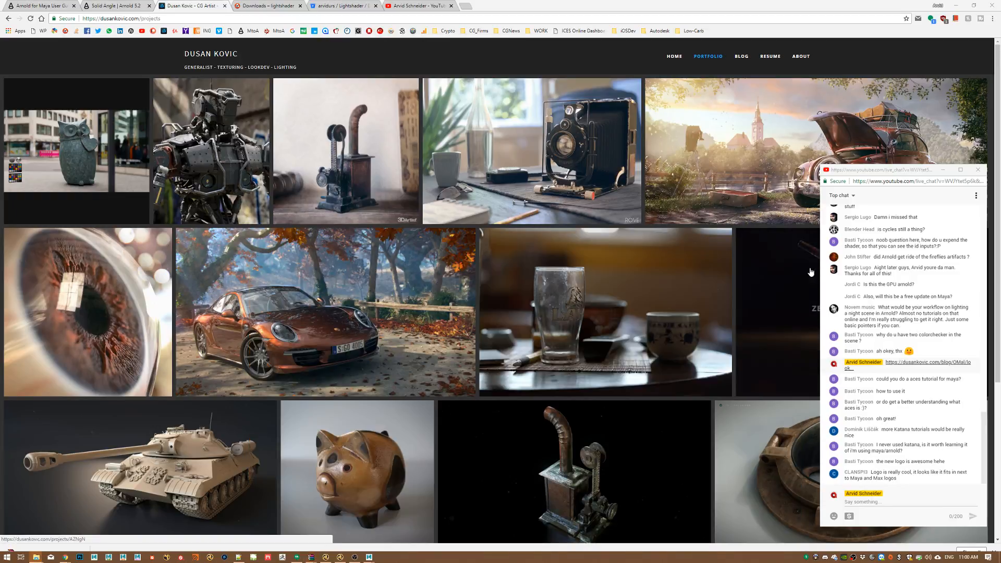
Step: Upload lightshader.v.0.2.zip to the Lightshader repository's Bitbucket downloads and highlight the live chat question about learning Katana
left_click(343, 6)
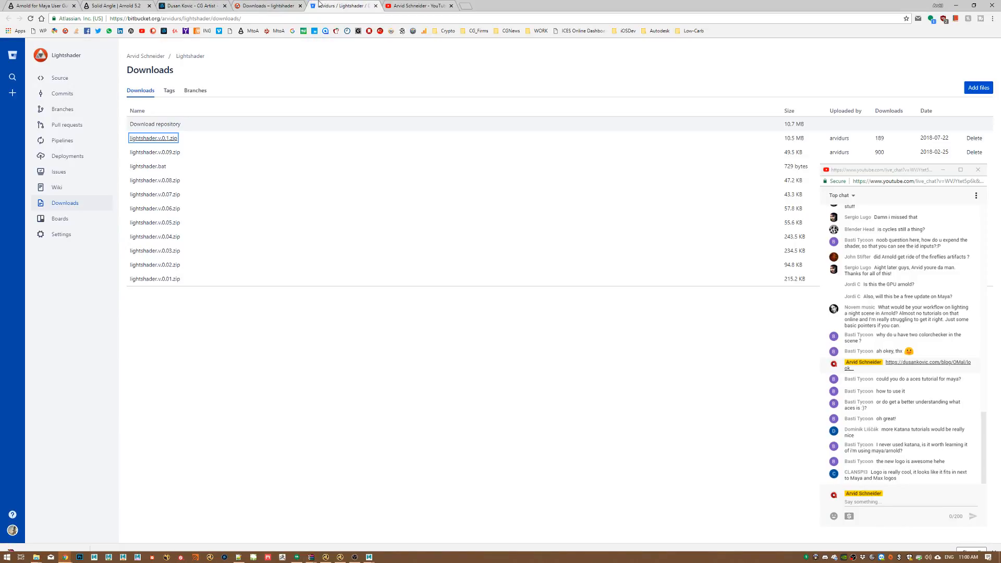
left_click(980, 87)
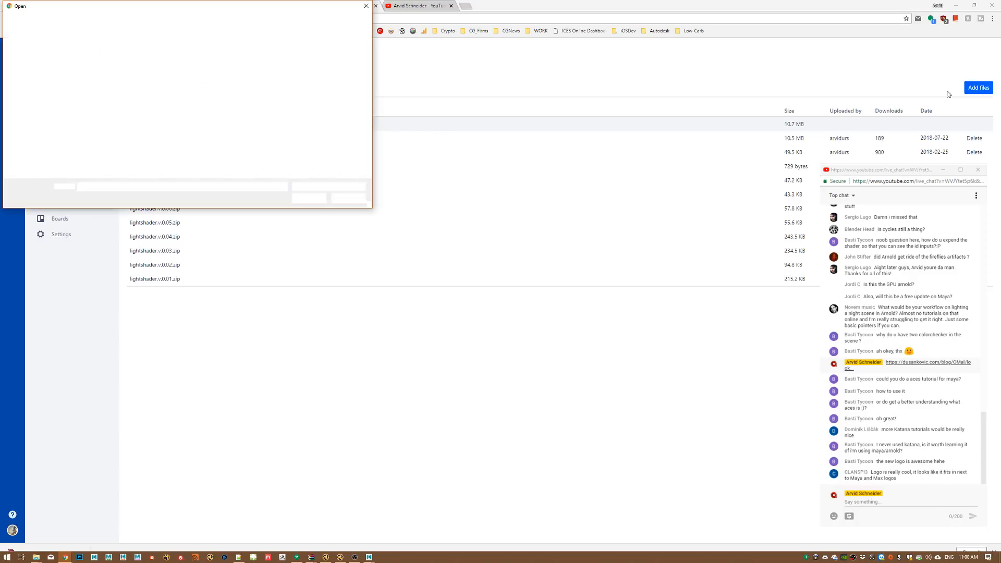
left_click_drag(202, 5, 1000, 157)
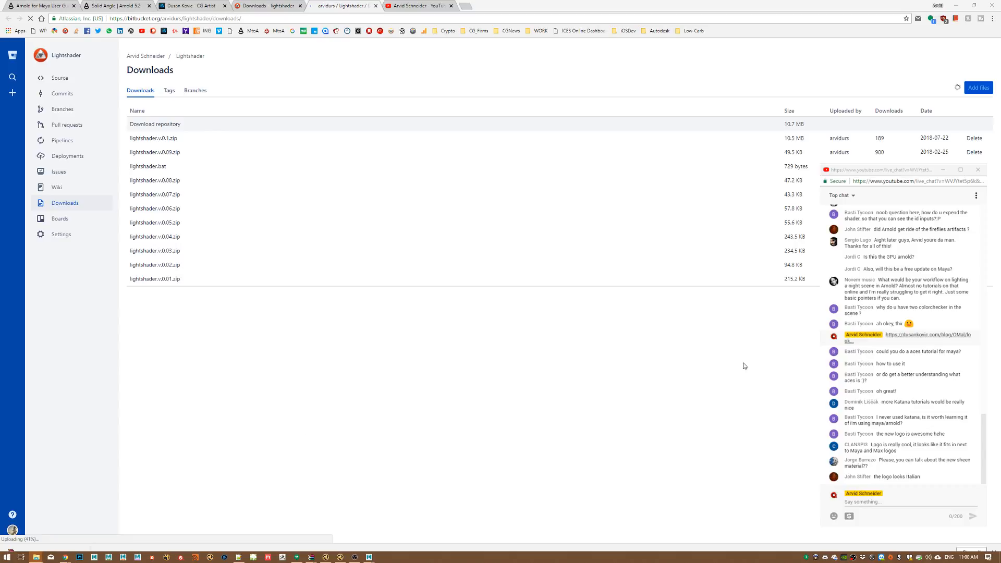
left_click(914, 171)
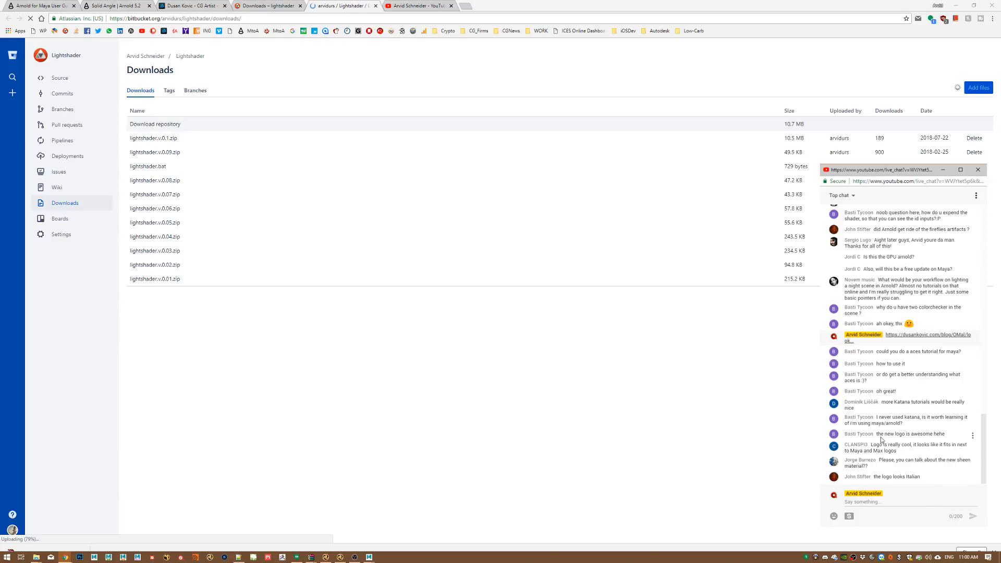
left_click_drag(903, 410, 908, 435)
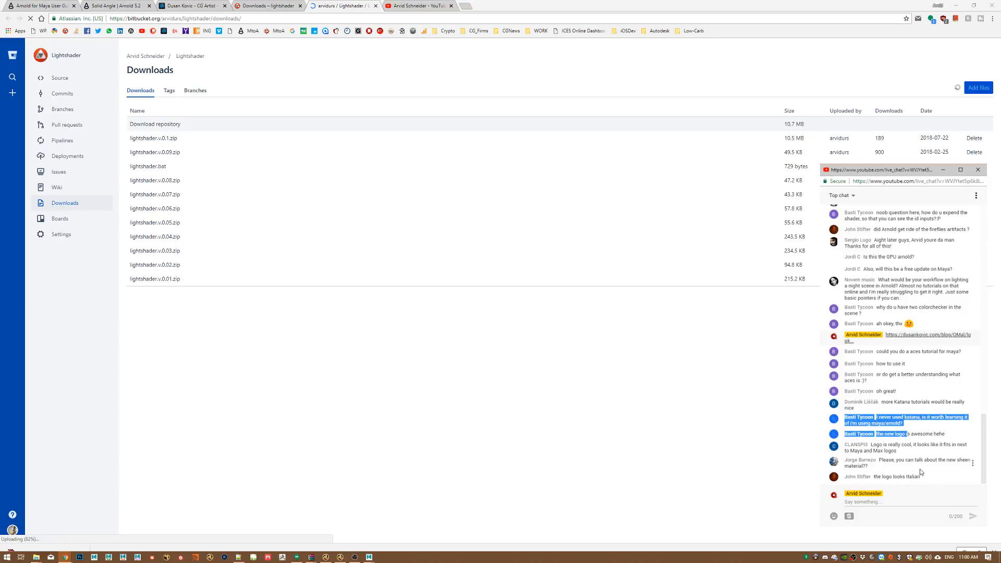
left_click(895, 492)
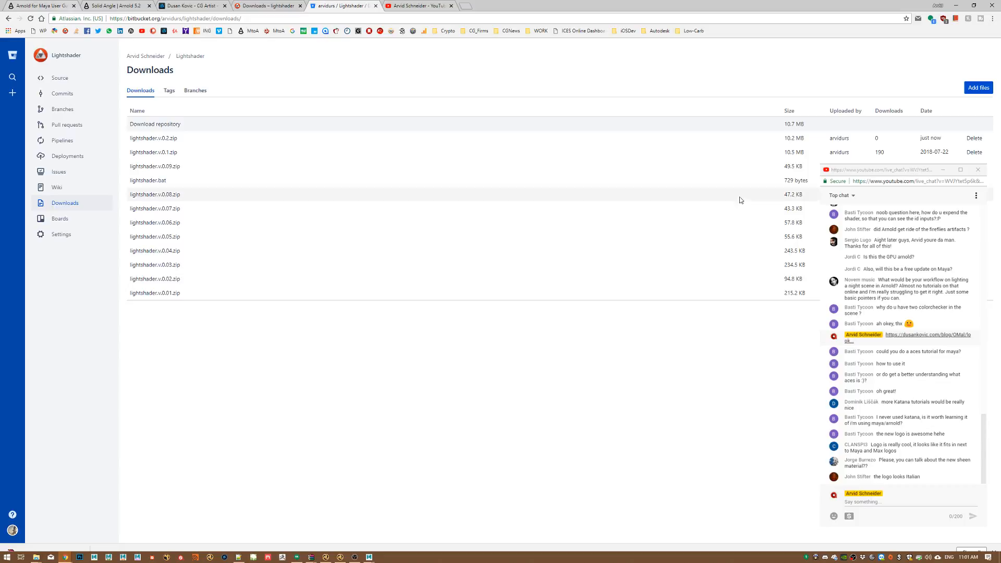
Step: Copy the Lightshader downloads page address from Bitbucket and post it in the YouTube live chat
left_click(241, 18)
key("ctrl+c")
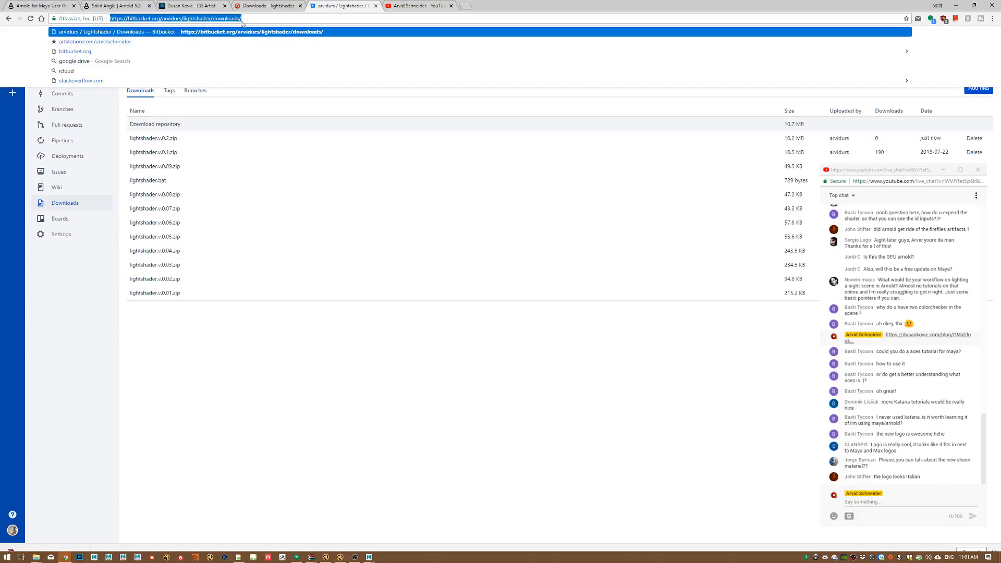
left_click(898, 501)
key("ctrl+v")
key("Return")
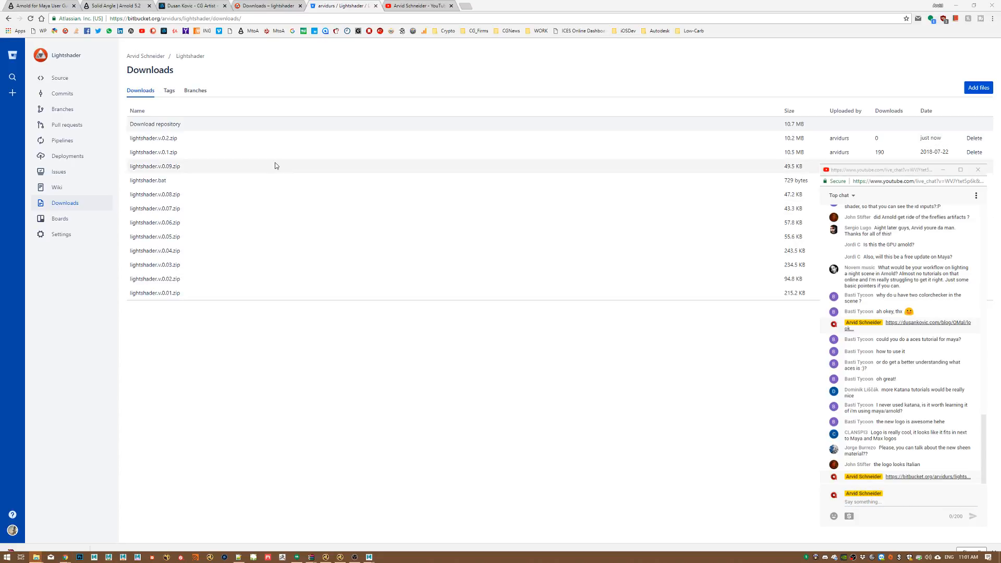
Step: Download lightshader.v.0.2.zip from Bitbucket and open it in WinRAR, dismissing the WinRAR dialog
left_click(148, 140)
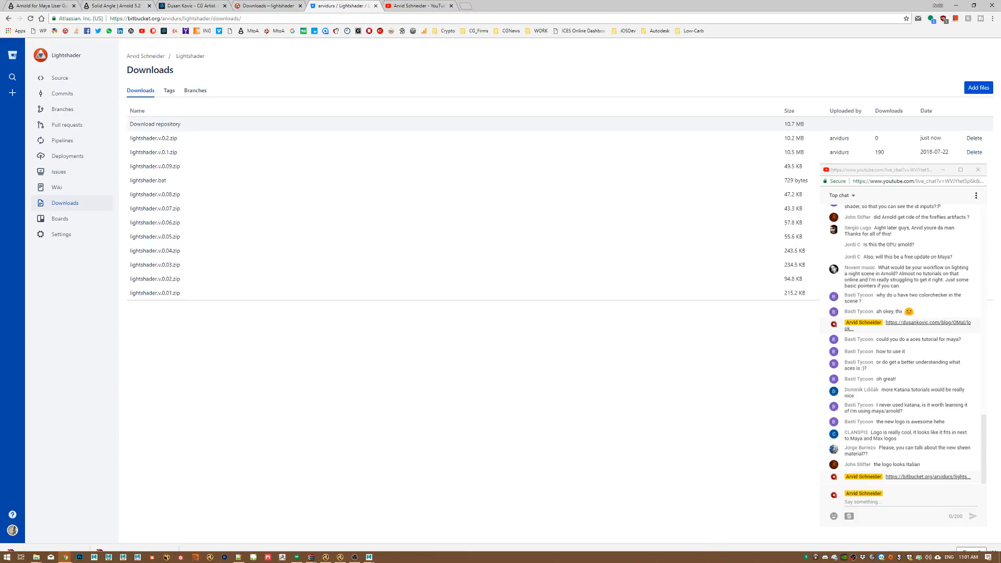
key("super+Down")
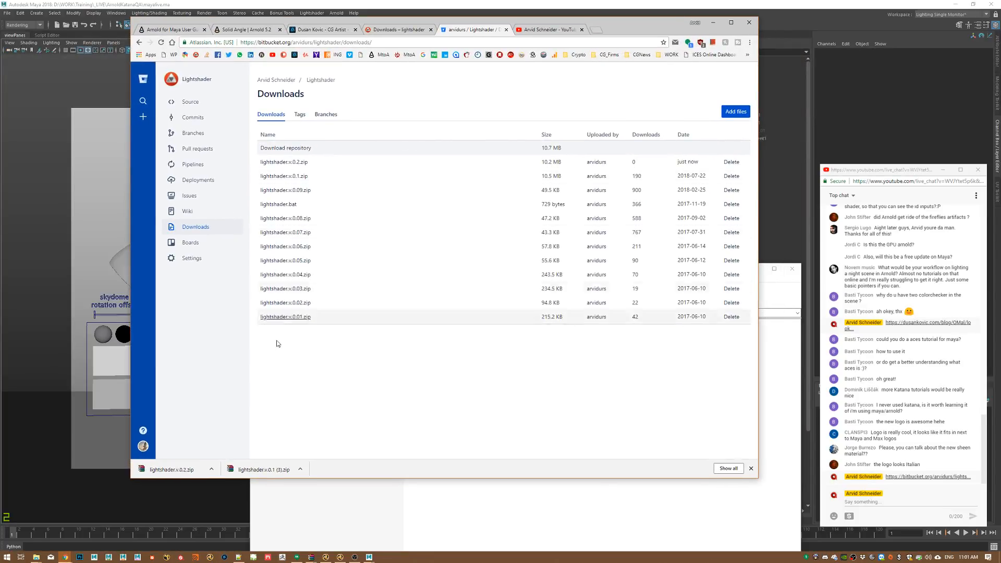
left_click(177, 469)
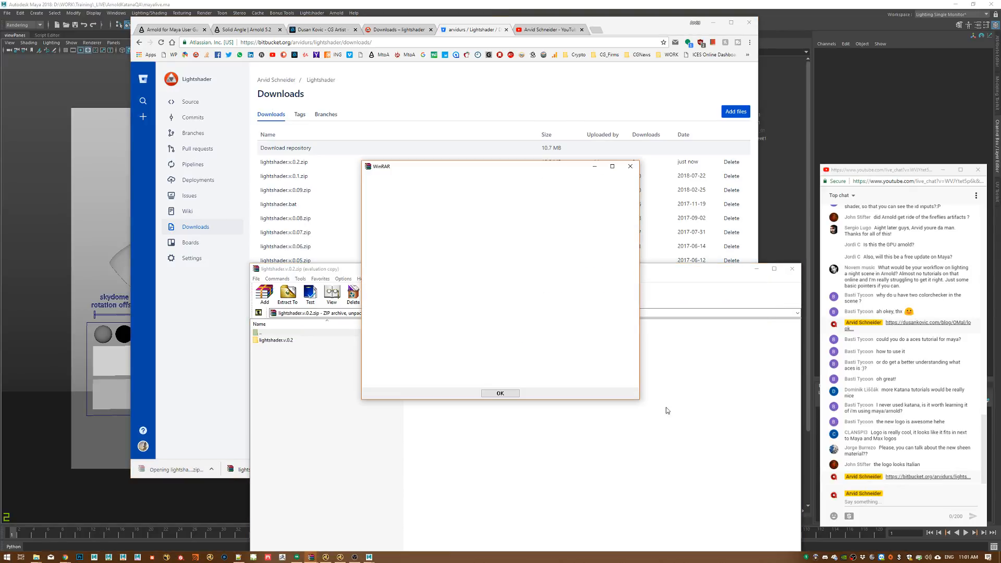
left_click(501, 394)
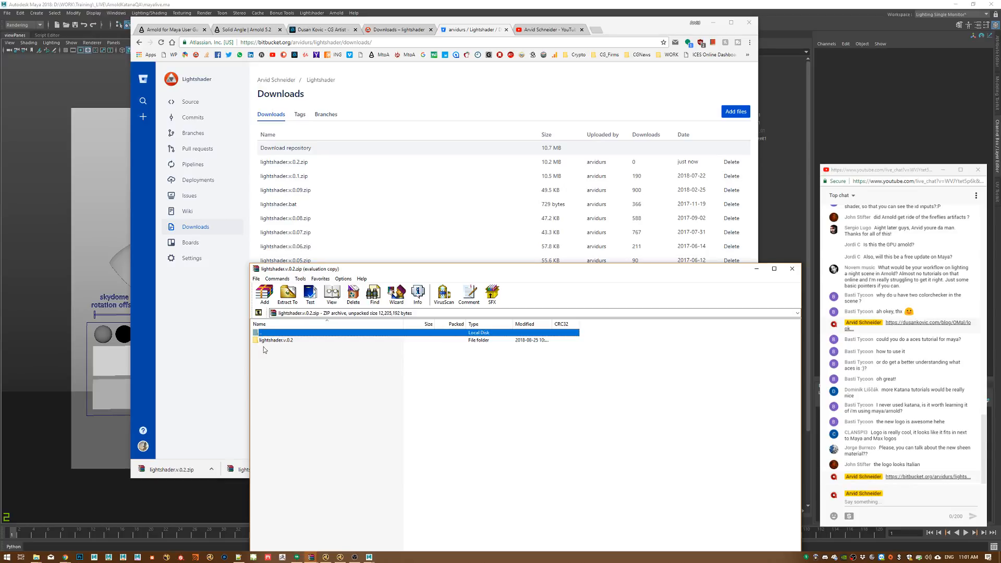
Step: Browse the v0.2 archive down through trunk, lightshader, katana and Resources to the Python files in UIPlugins
double_click(276, 340)
double_click(285, 341)
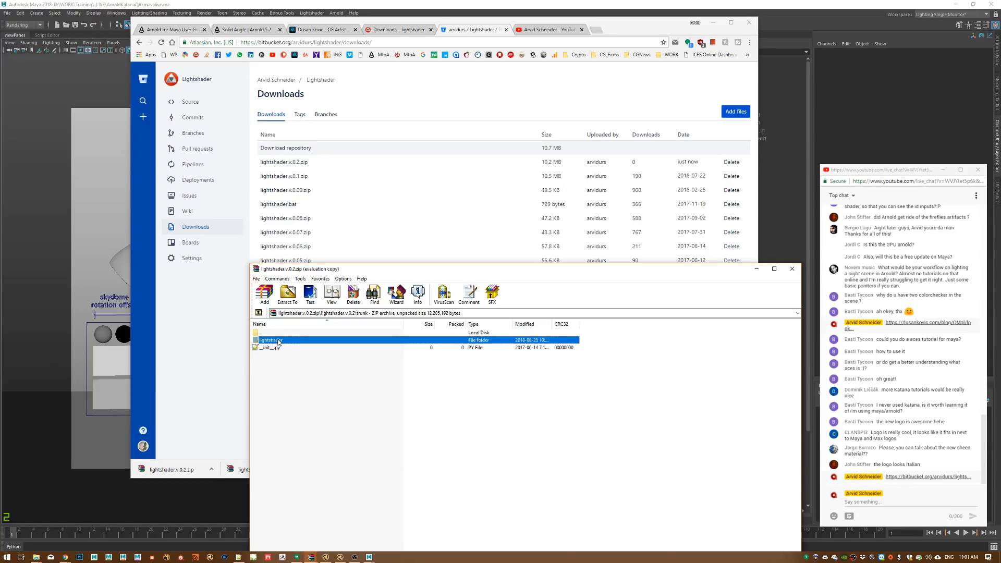
double_click(283, 341)
double_click(271, 363)
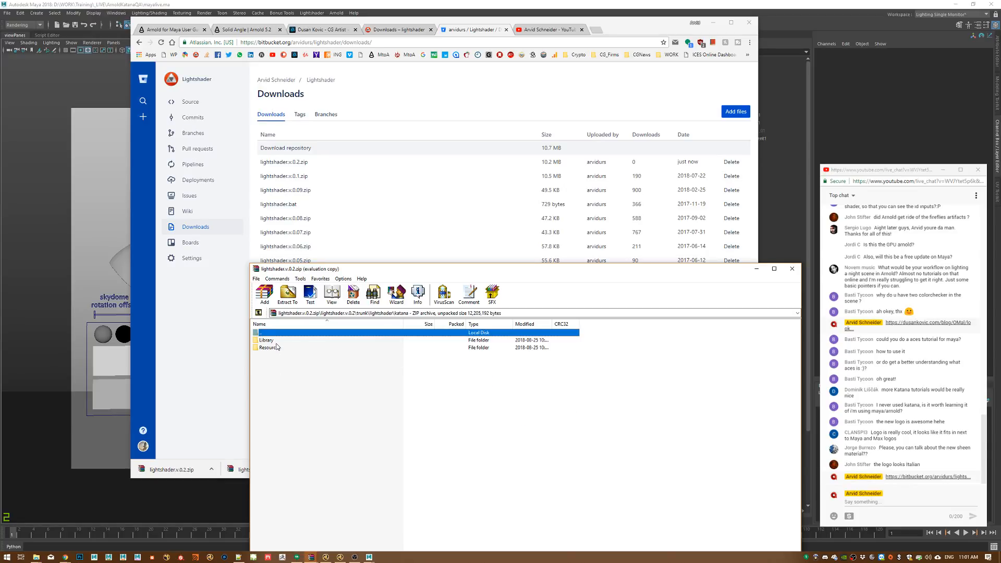
double_click(279, 348)
double_click(272, 370)
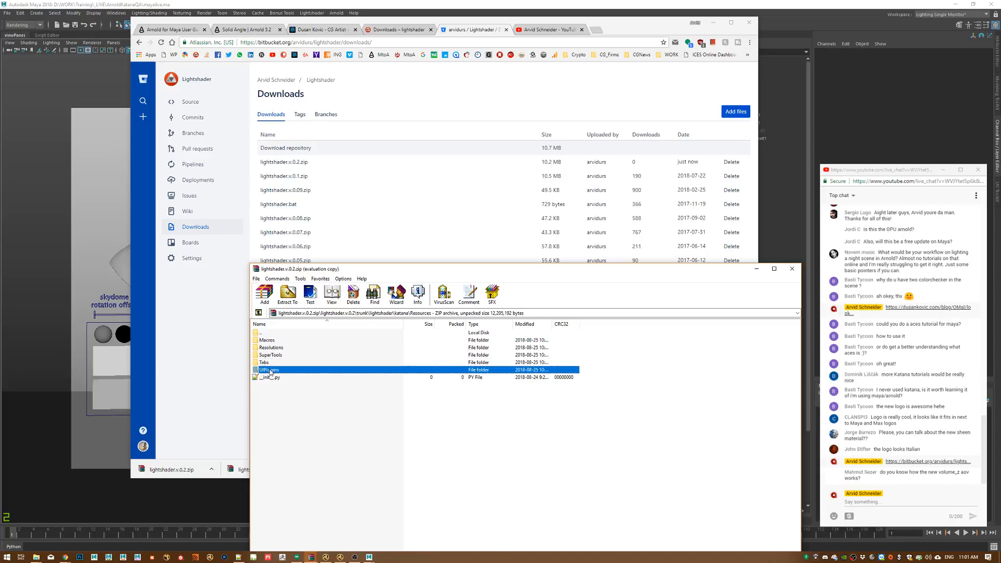
left_click(292, 377)
key("Up")
key("Up")
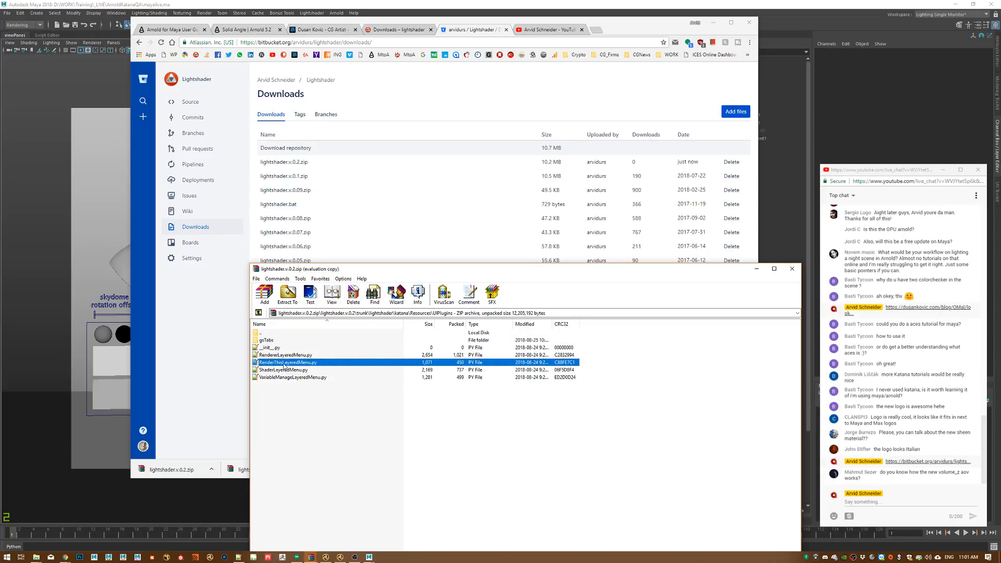
Step: Clear away the v0.2 archive, the browser and the leftover v0.1 archive window to return to Maya
left_click(792, 269)
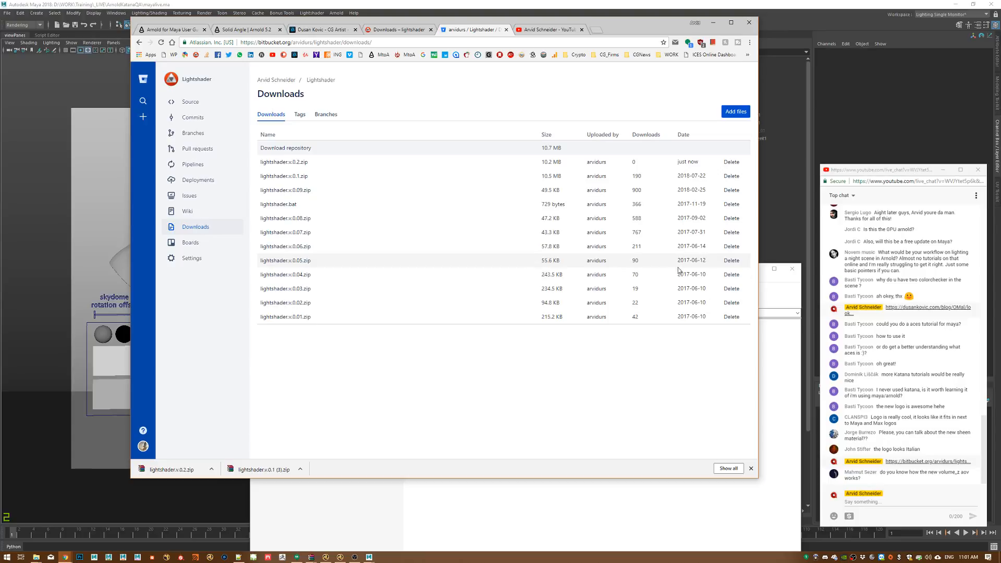
left_click(750, 23)
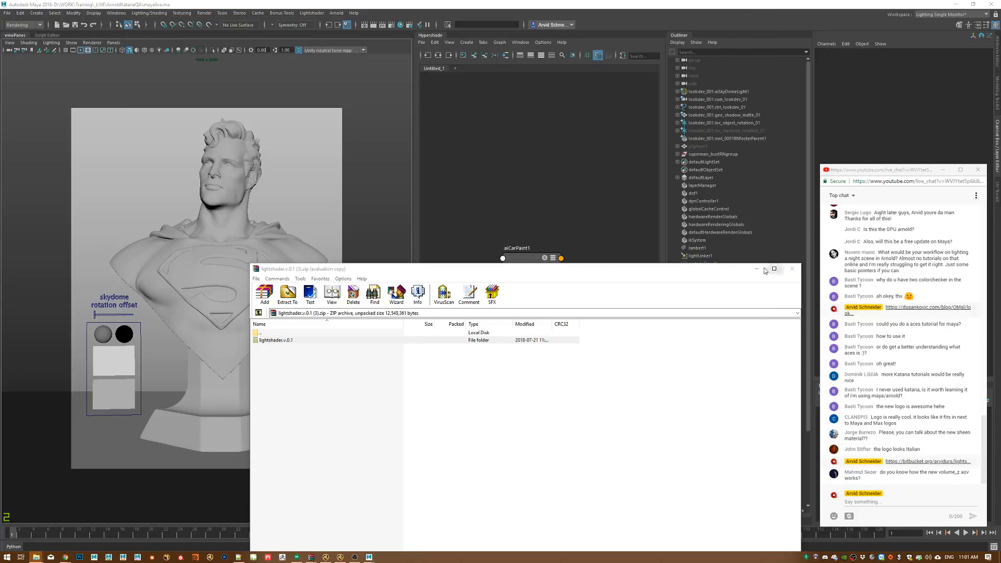
left_click(725, 261)
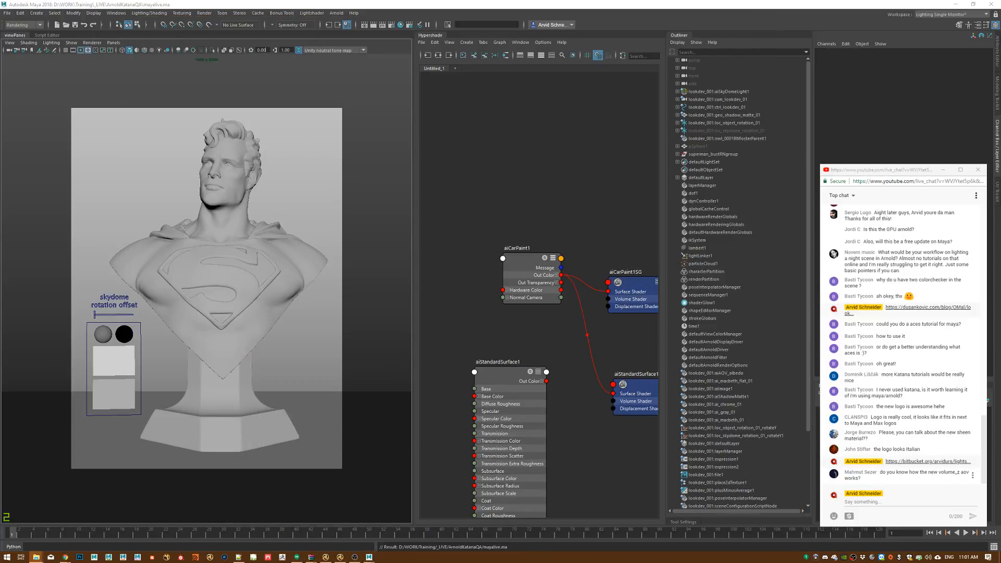
Step: Highlight the live chat question about the volume_z AOV and open the AOV settings in Maya's Render Settings
left_click_drag(944, 473, 949, 473)
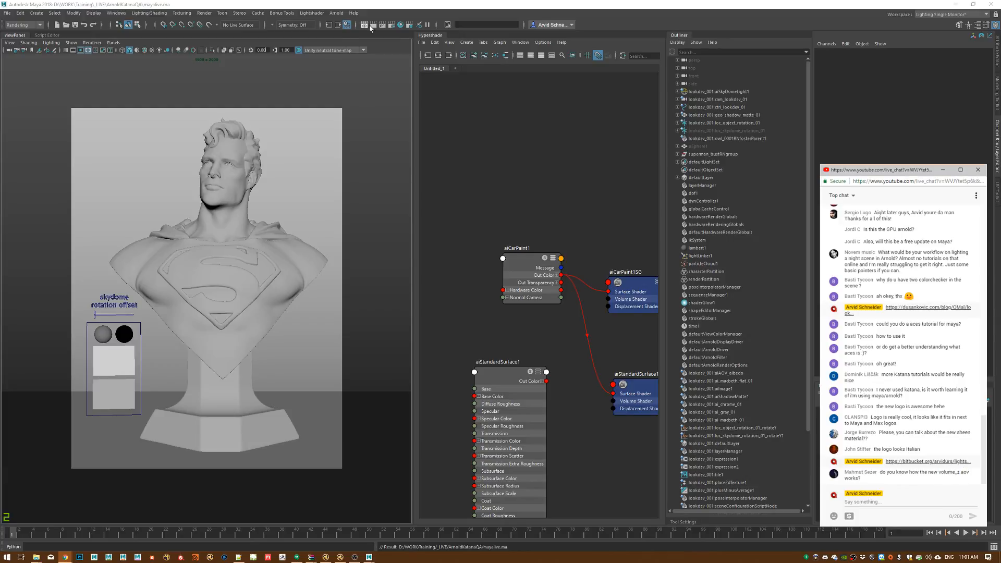
left_click(391, 24)
left_click(423, 150)
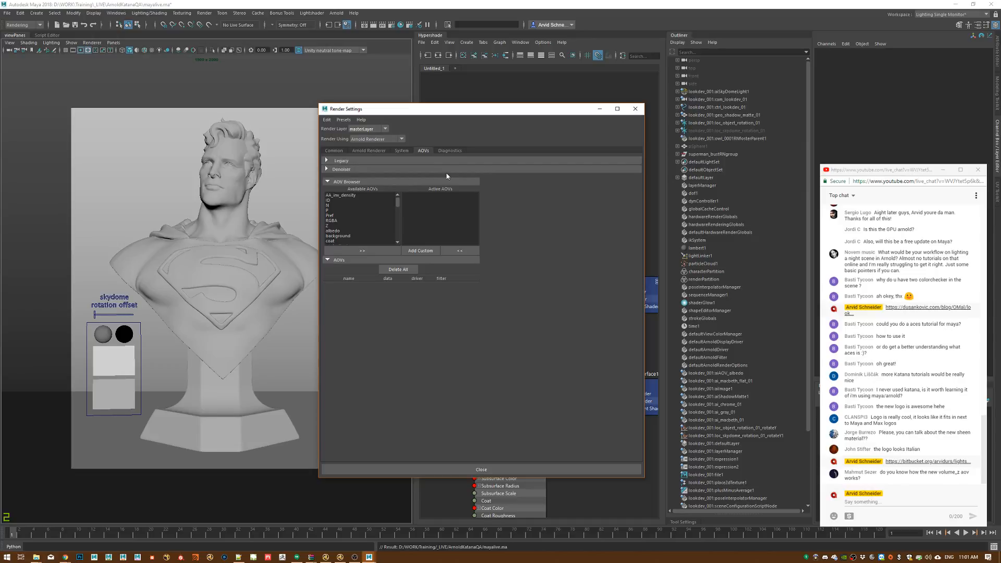
Step: Examine the available AOVs in the AOV Browser, from the Z entry to the volume AOVs, for a volume_z entry
scroll(363, 234, "down", 5)
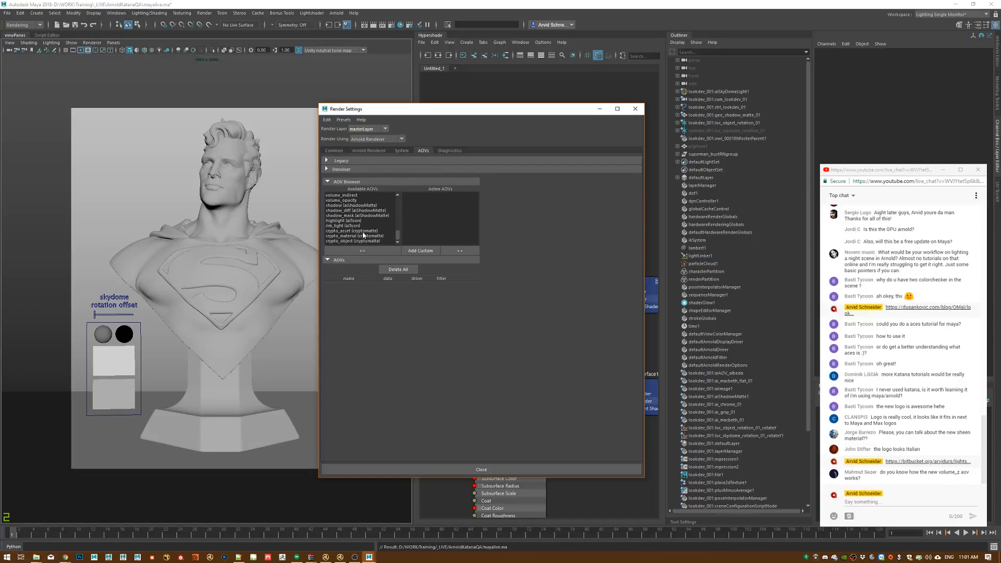
scroll(363, 234, "up", 3)
scroll(364, 234, "down", 3)
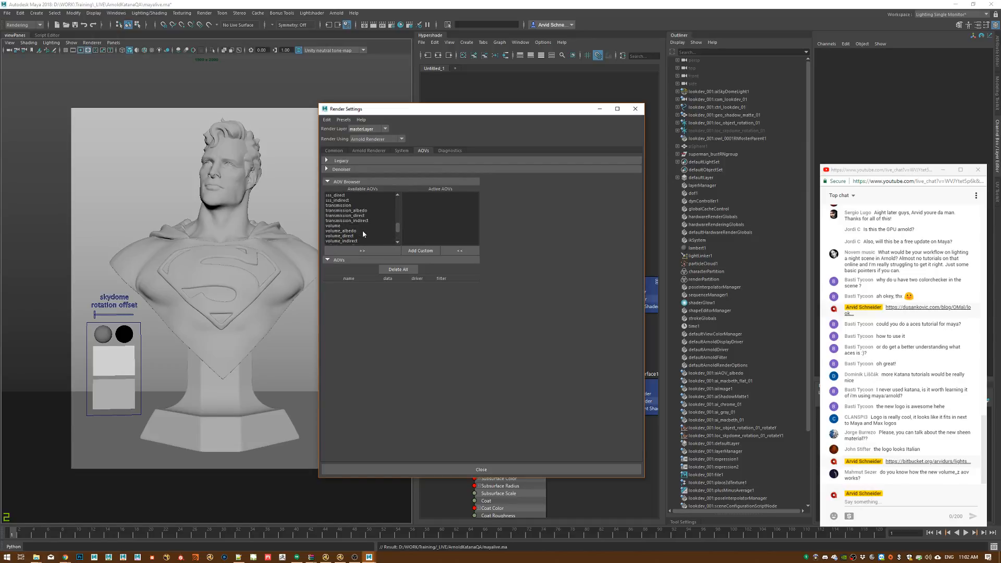
left_click(357, 216)
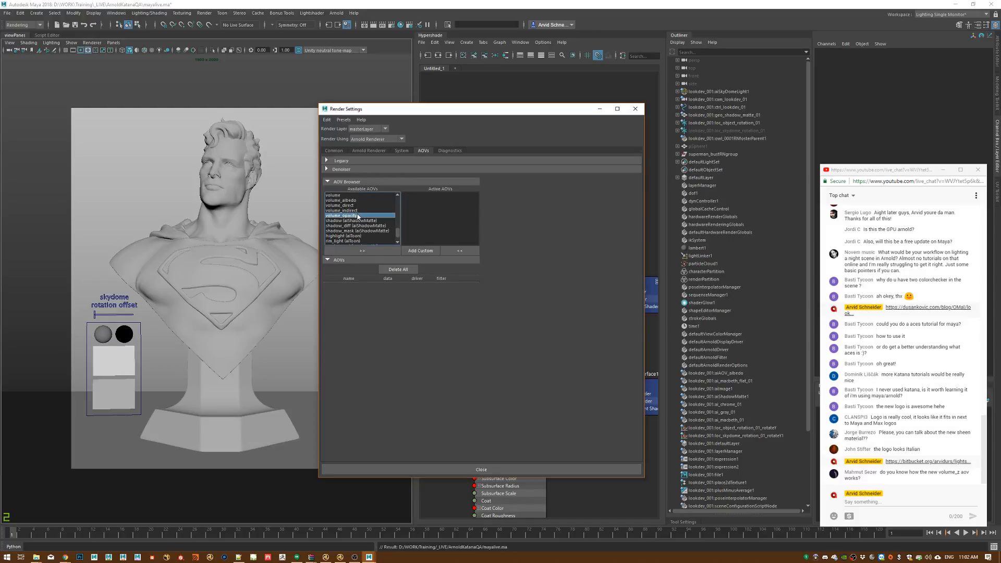
scroll(358, 218, "up", 1)
scroll(358, 214, "up", 12)
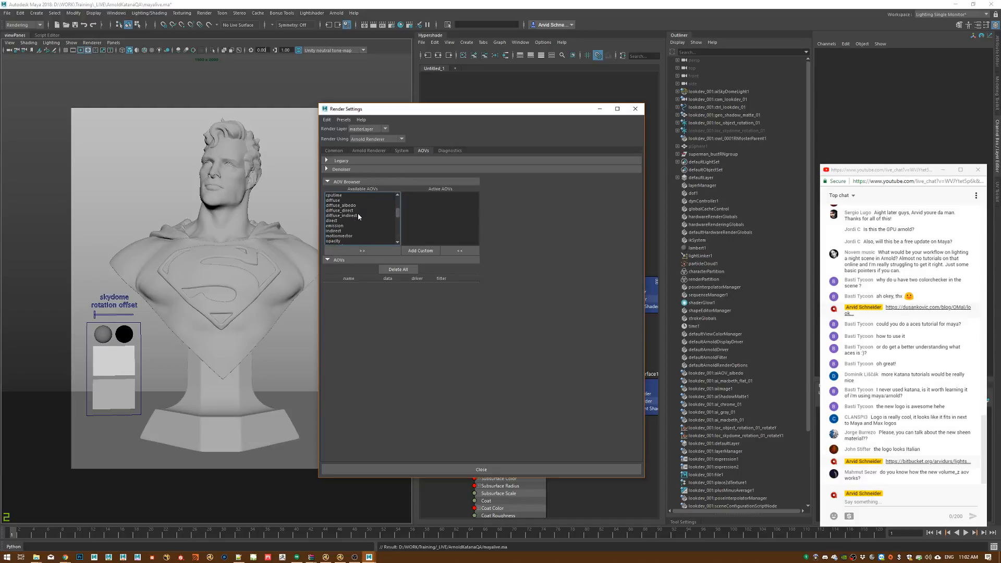
left_click(353, 206)
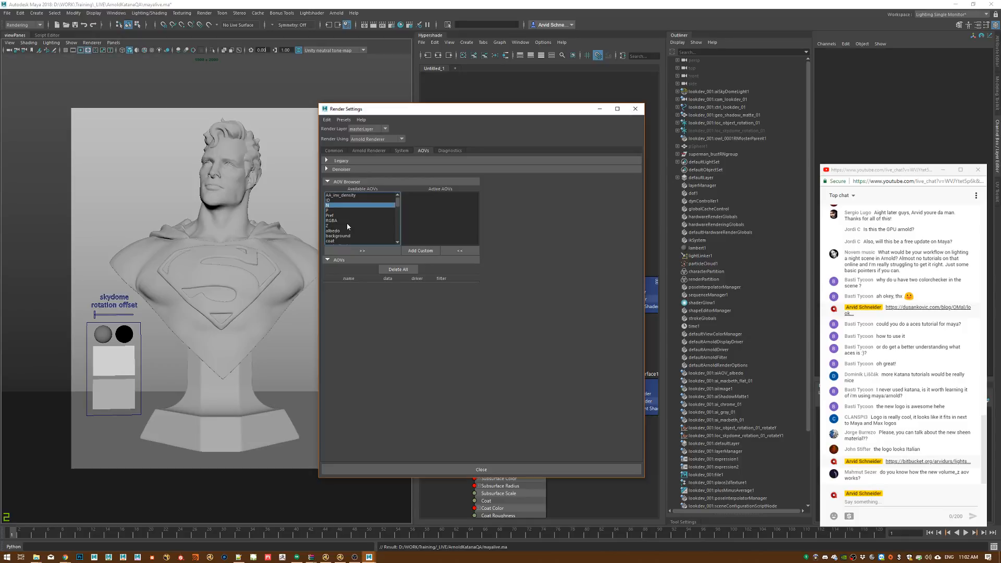
left_click(350, 226)
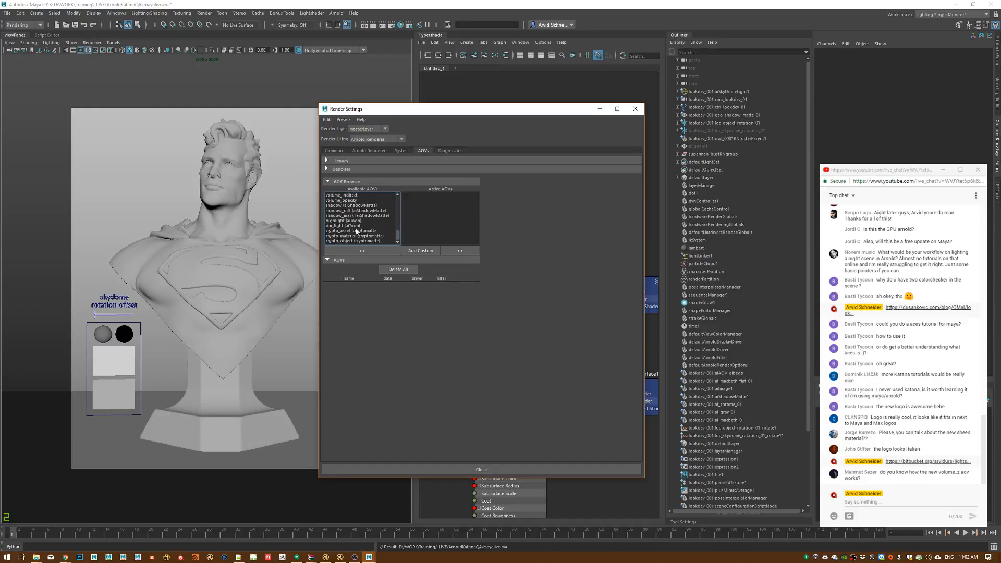
scroll(365, 231, "up", 3)
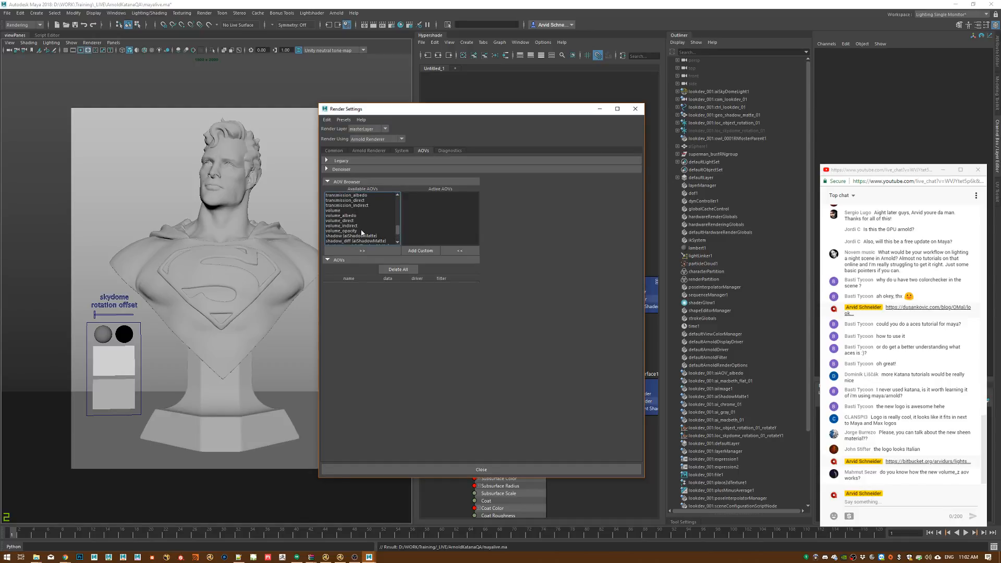
scroll(364, 233, "down", 3)
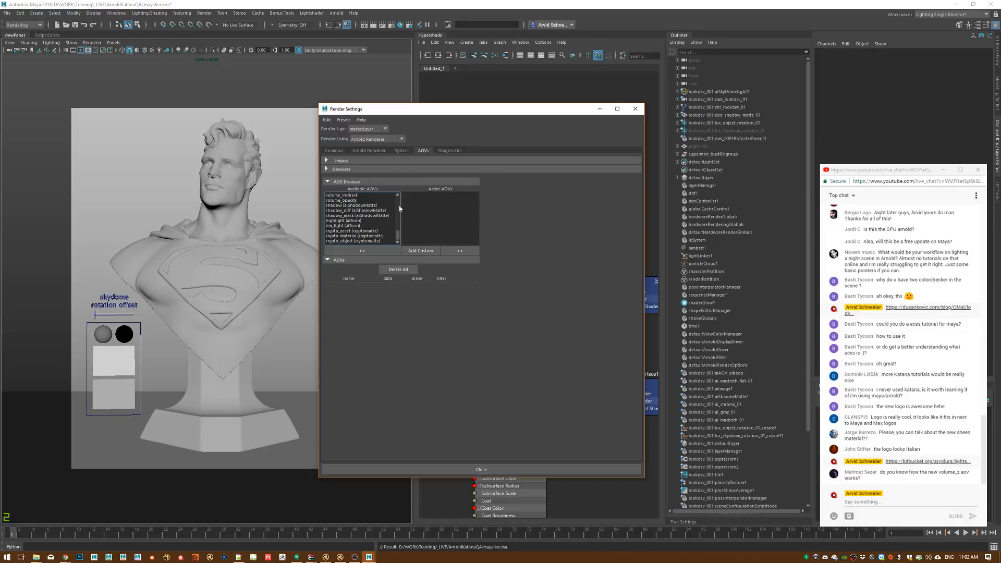
Step: Close the Render Settings and save the Maya scene
left_click(636, 114)
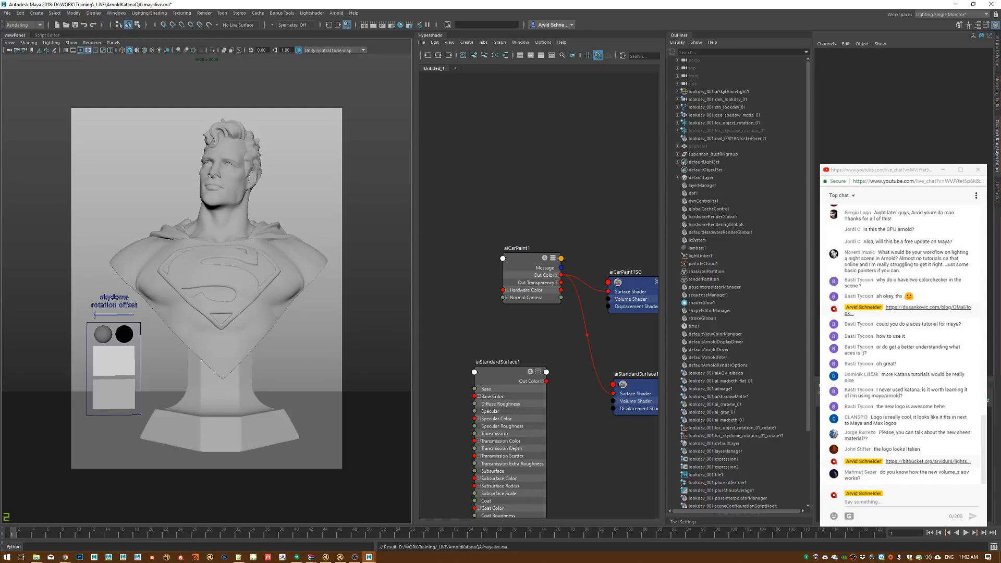
left_click(524, 211)
key("ctrl+s")
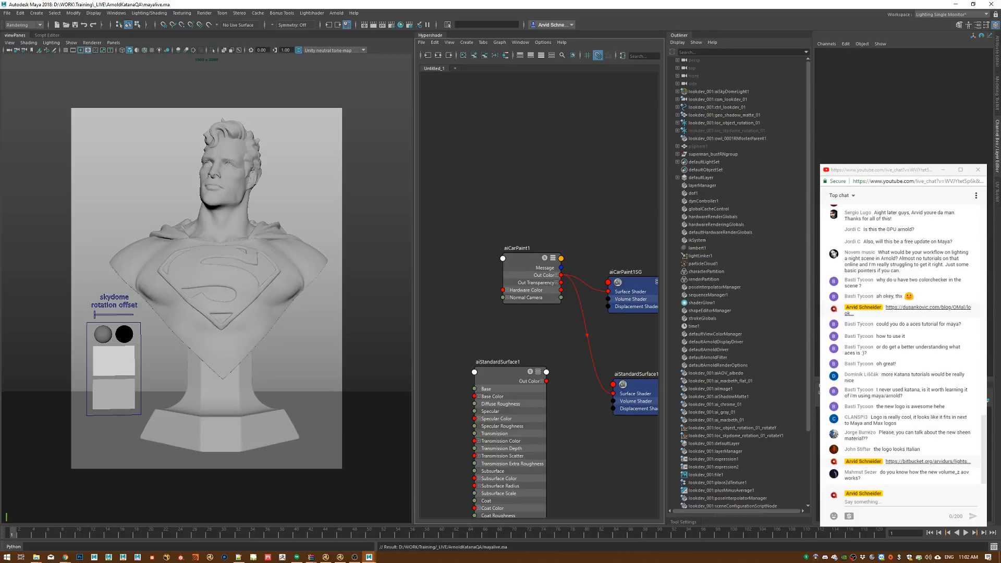
key("super+e")
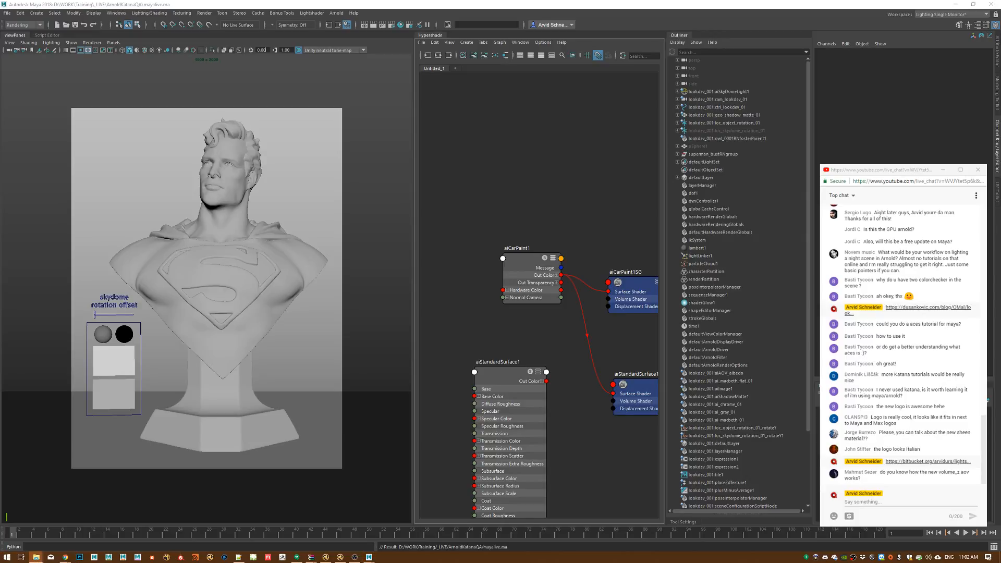
key("alt+Tab")
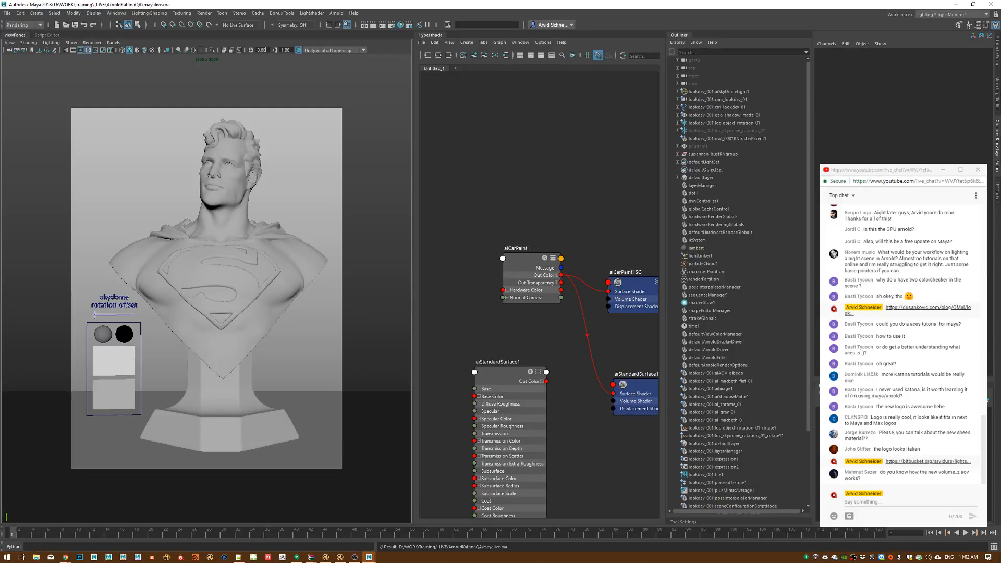
key("alt+Tab")
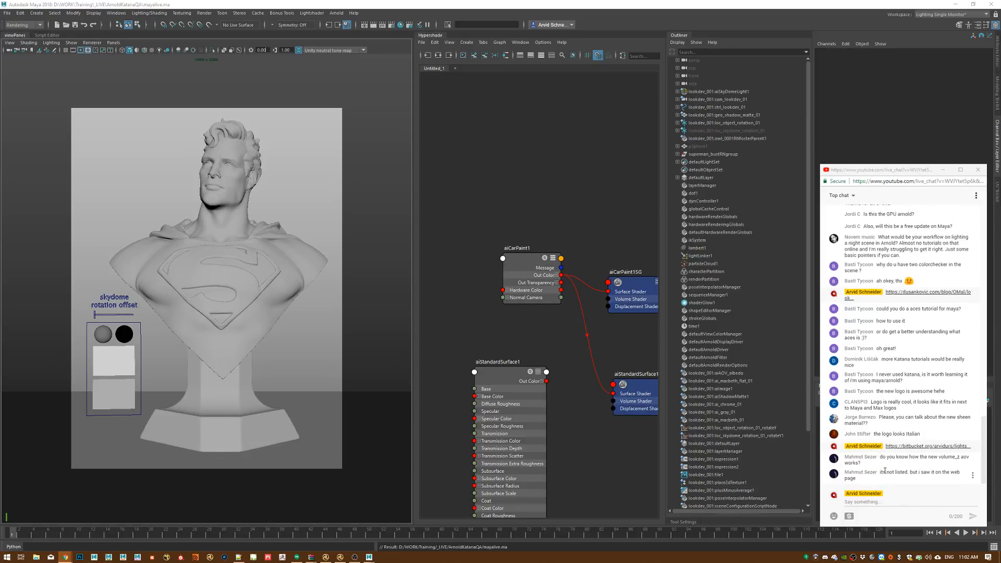
Step: Switch from the live chat to the Chrome window with Bitbucket and search Google for "solid" in a new tab
left_click(902, 475)
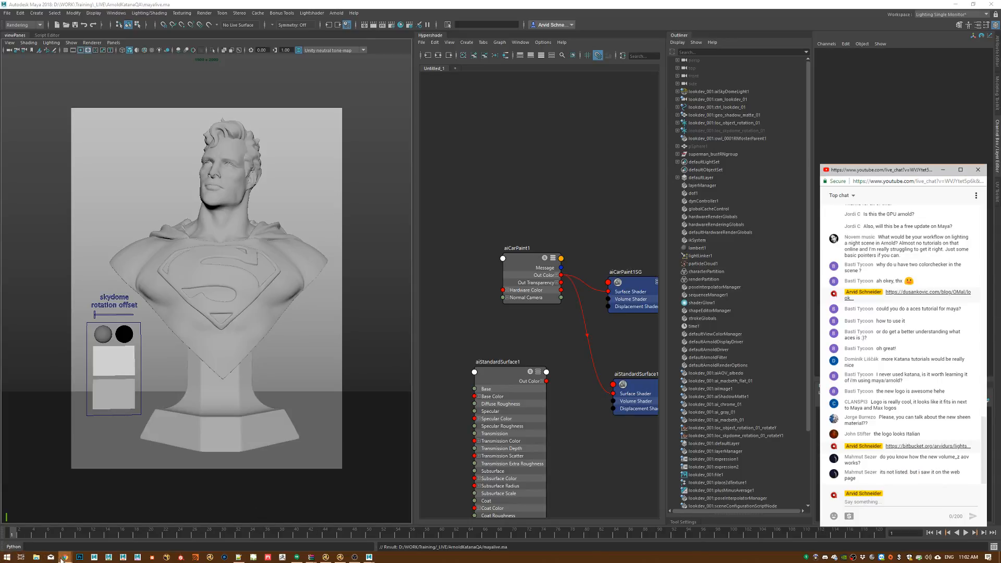
mouse_move(64, 556)
left_click(176, 521)
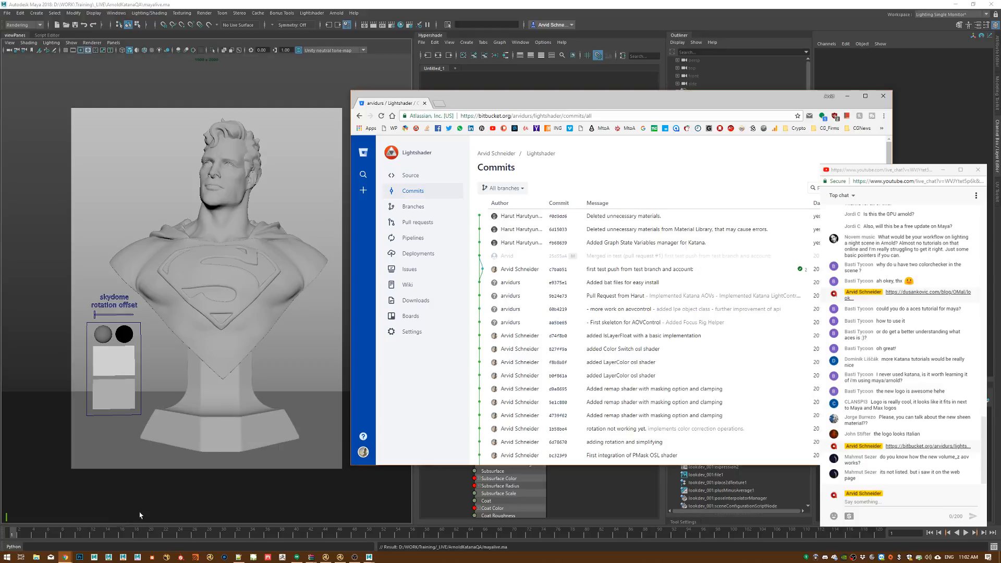
left_click(439, 104)
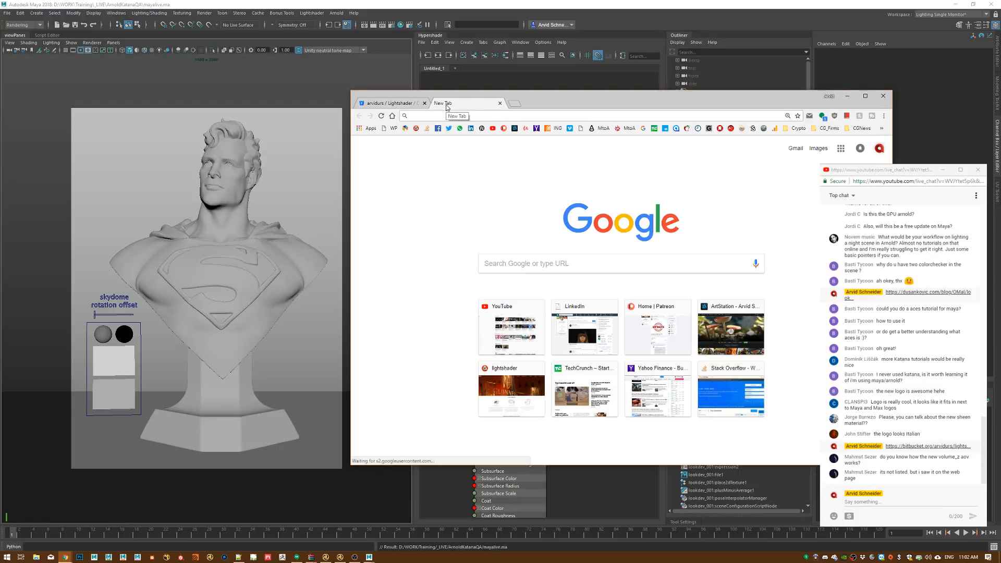
type("solid")
key("Return")
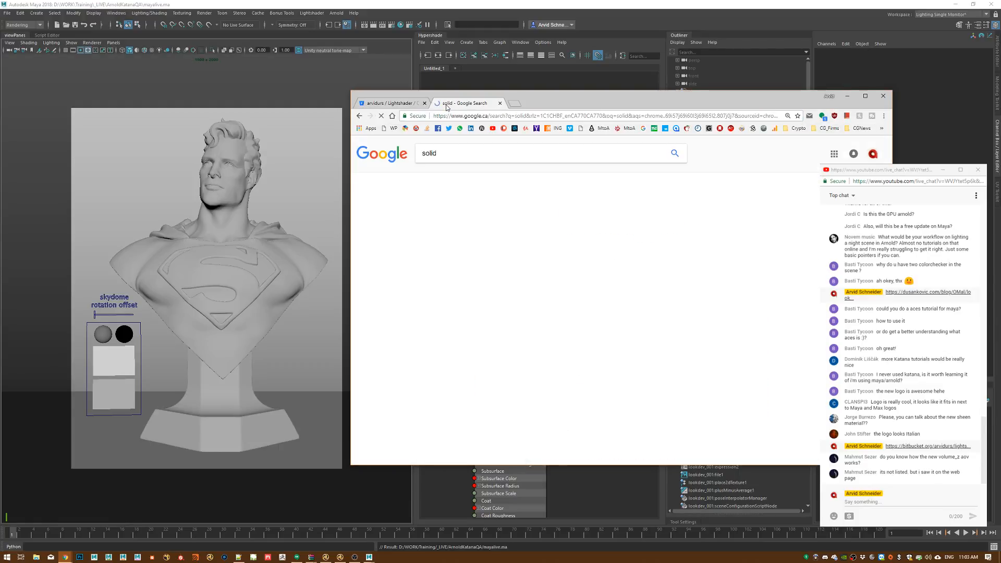
scroll(502, 171, "down", 5)
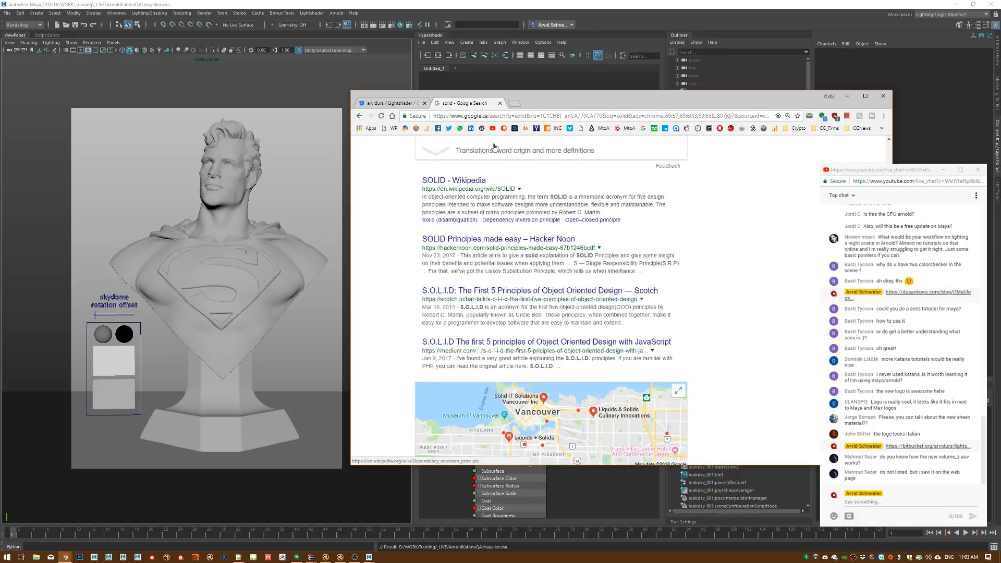
Step: Open the Solid Angle website and stretch the browser window over the full screen height above Maya
left_click_drag(556, 98, 1000, 80)
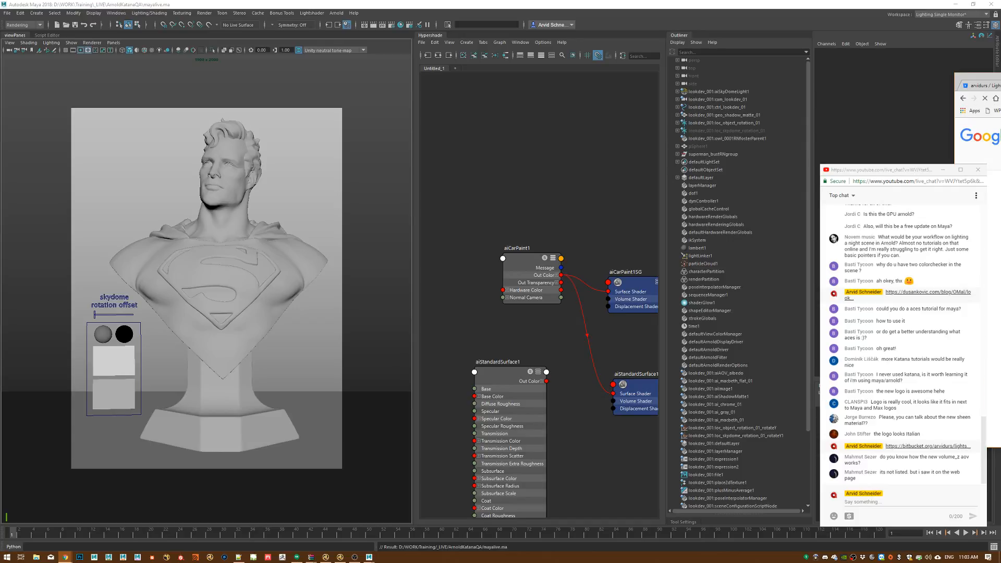
left_click_drag(1000, 87, 443, 84)
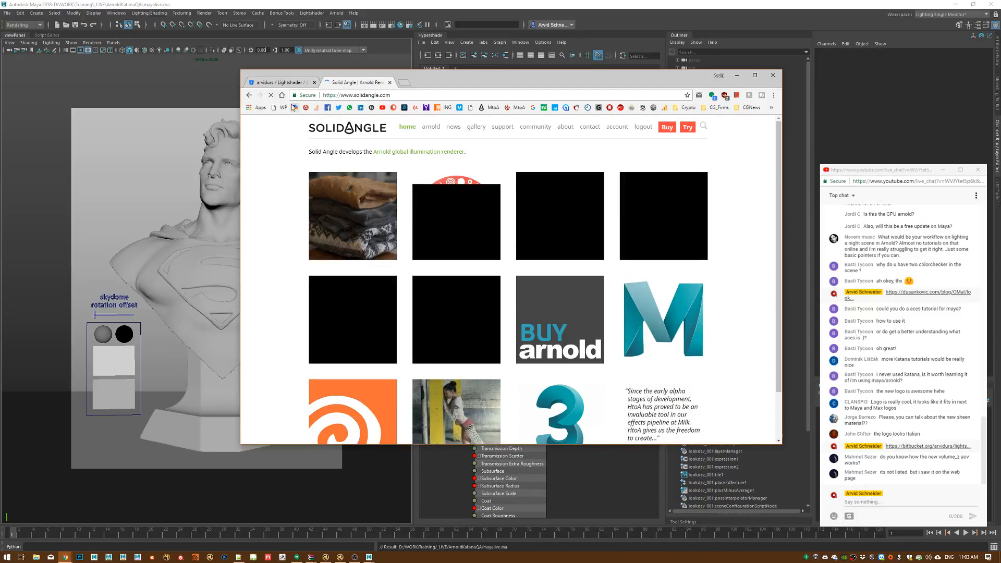
double_click(406, 62)
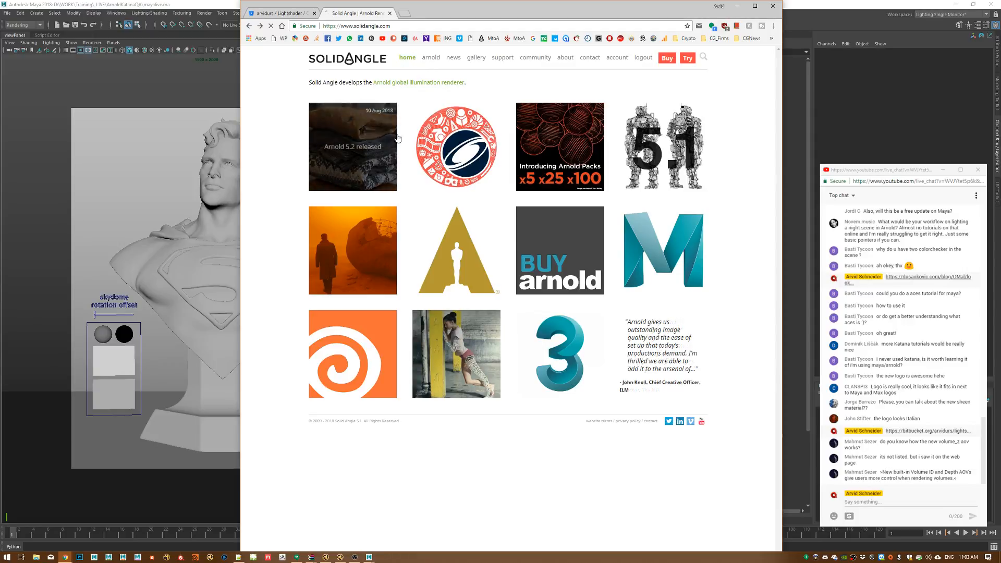
Step: Open the Arnold 5.2 release news and highlight the "Volume ID and Depth AOVs" passage in its highlights
left_click(458, 248)
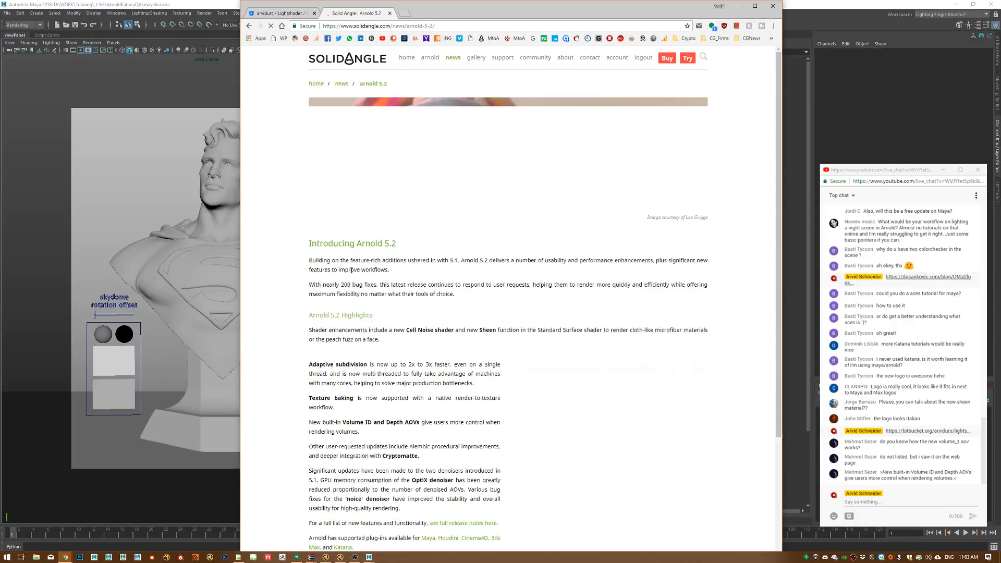
scroll(351, 274, "down", 3)
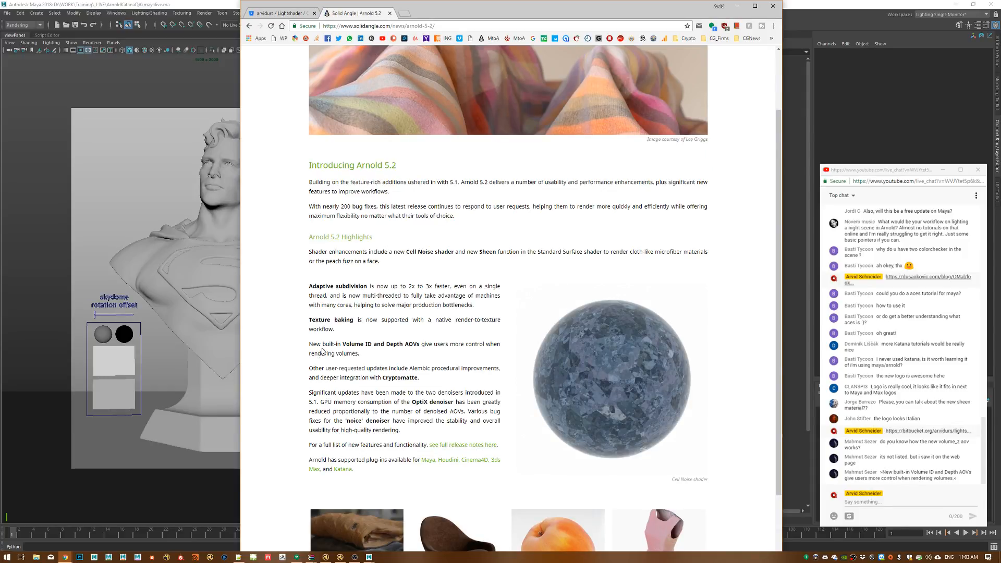
left_click_drag(343, 343, 423, 346)
left_click(421, 356)
scroll(399, 359, "down", 2)
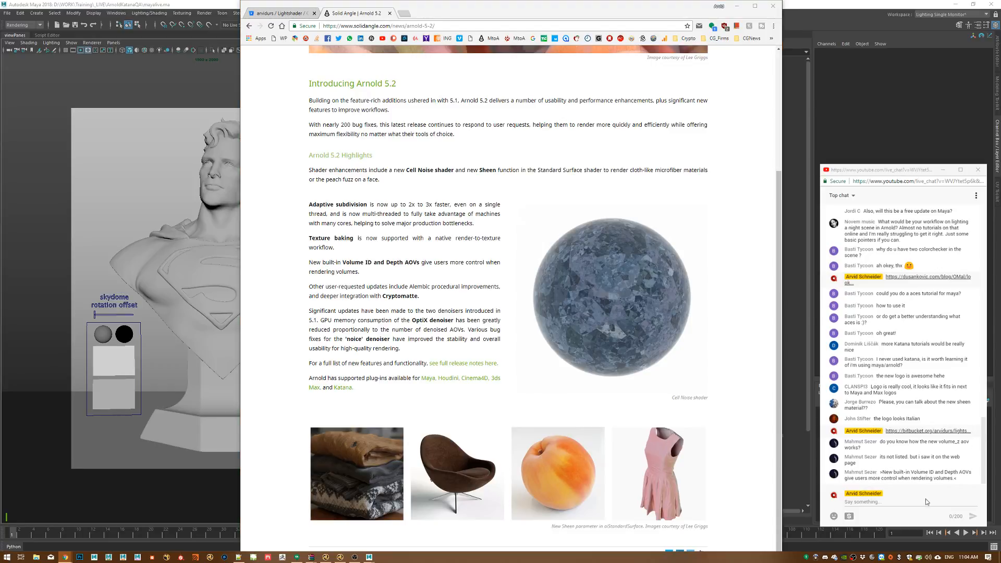
Step: Post "any more questions?" in the YouTube live chat
left_click(899, 490)
type("any ")
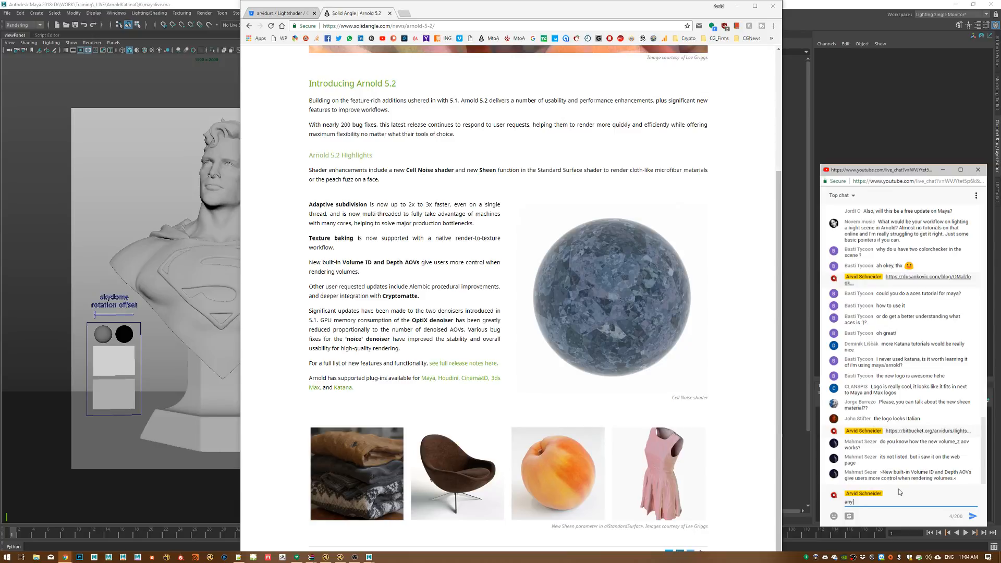
type("more questions?")
key("Return")
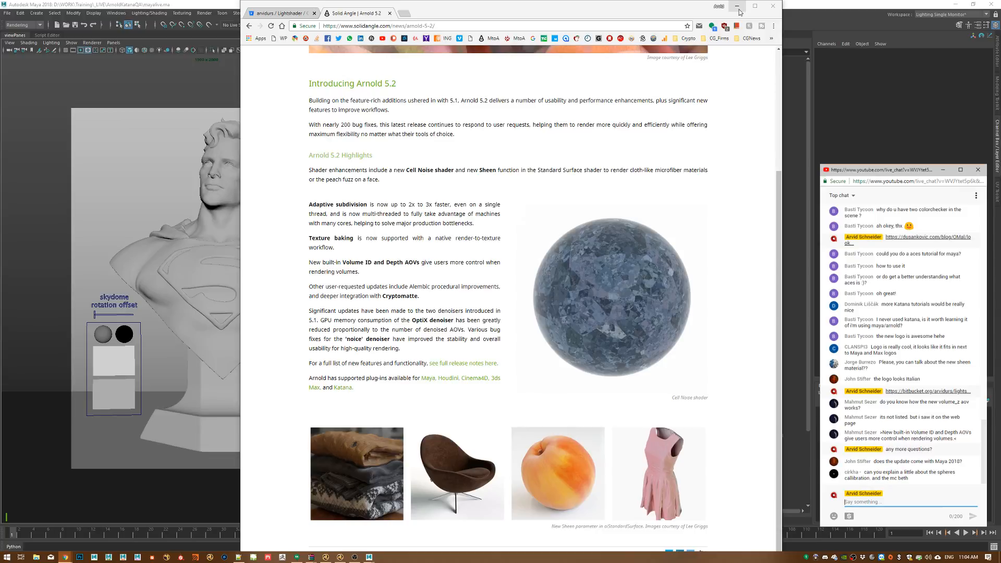
Step: Minimize the browser and highlight the live chat question about sphere calibration and the Macbeth chart
left_click(737, 7)
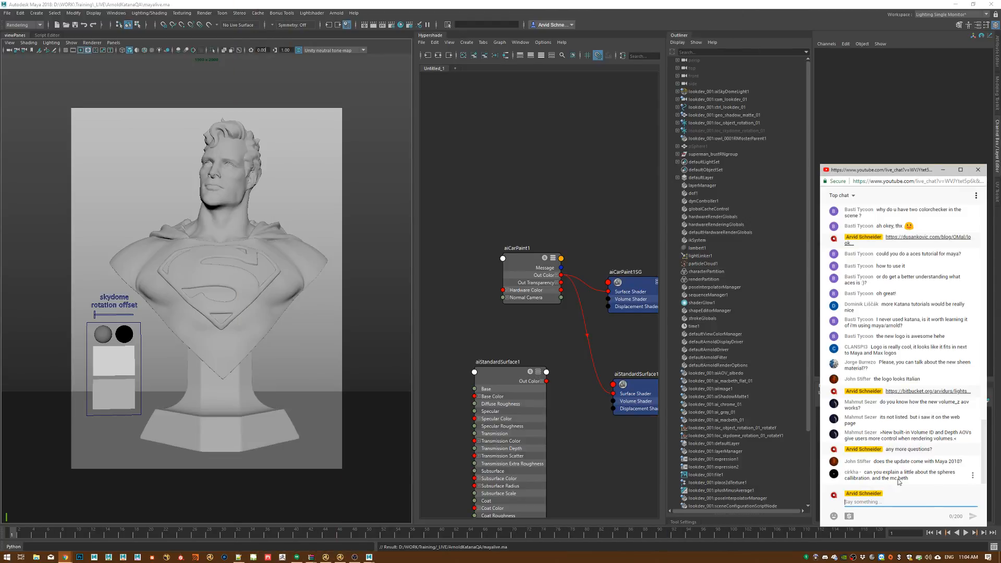
left_click_drag(872, 478, 934, 481)
left_click(931, 472)
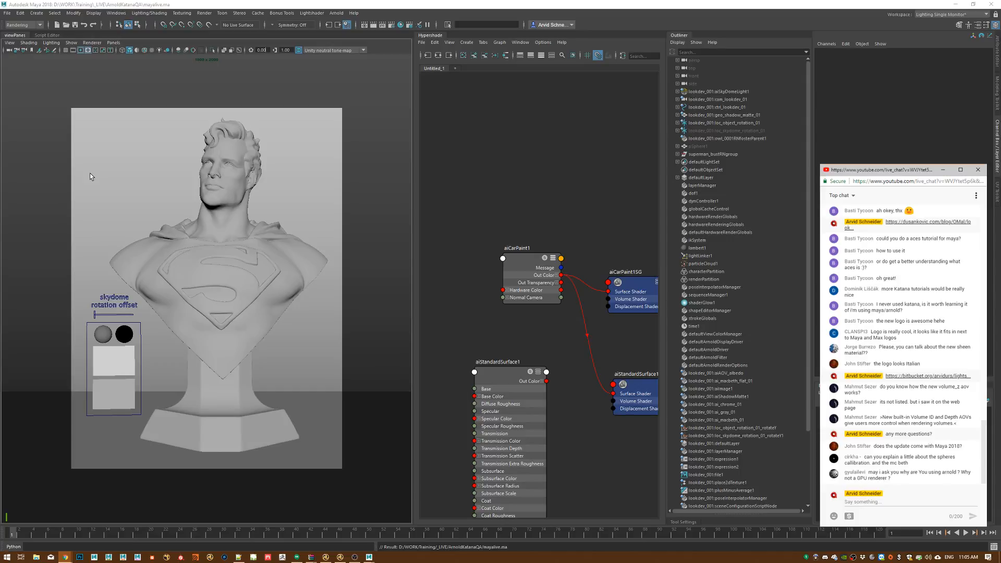
Step: View the reference photos sunnyChromeFull_B.jpg and, at full screen, partialSunnyGraySphere_A.jpg in IrfanView
left_click(36, 557)
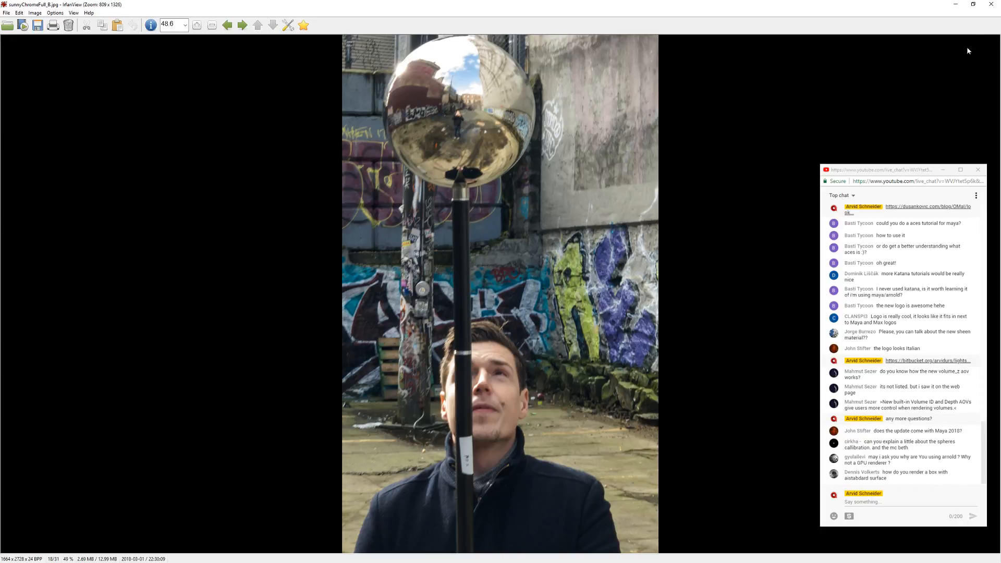
left_click(991, 4)
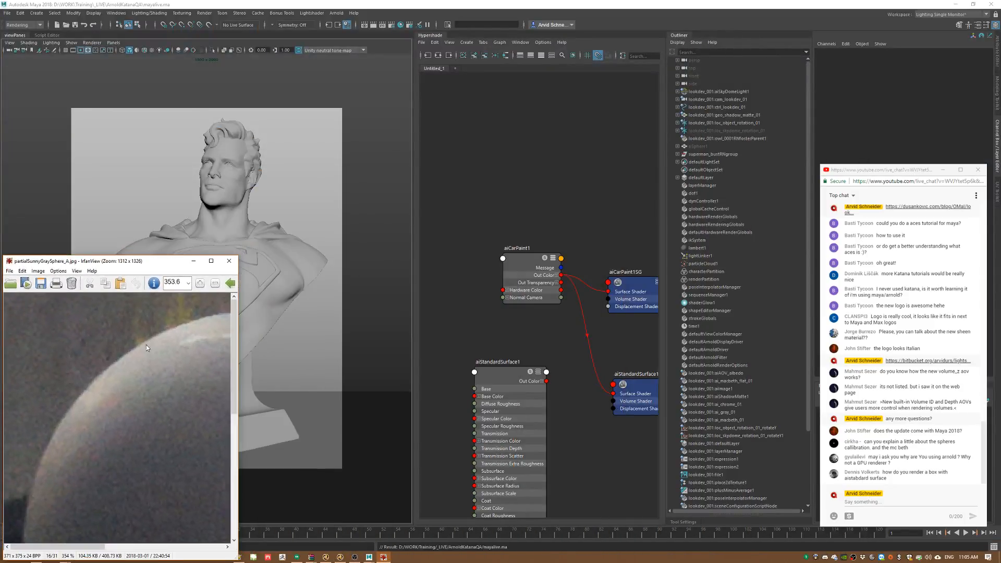
left_click(457, 196)
double_click(457, 195)
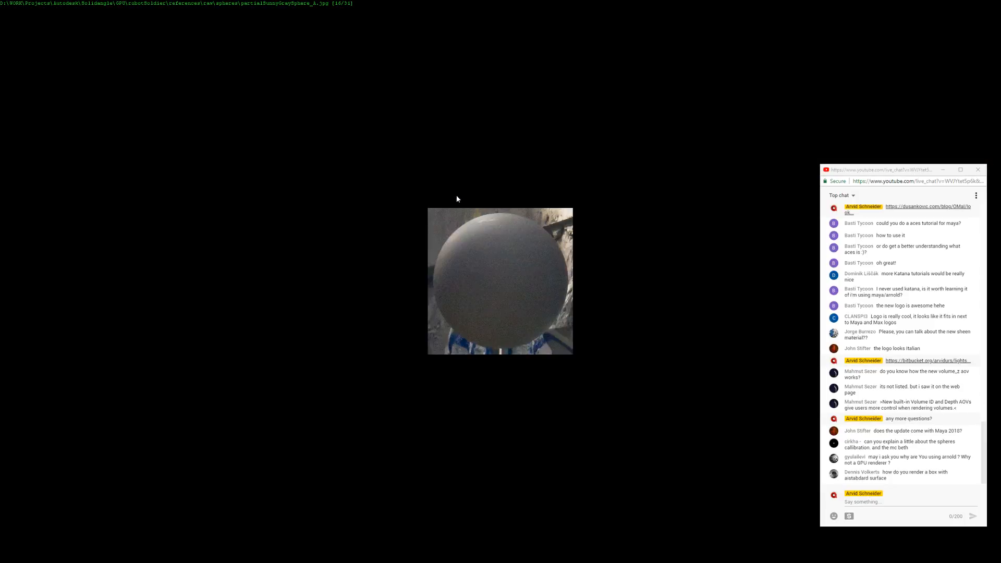
Step: Compare the reference photo partialSunnyGrayFull_A.jpg with the grey sphere in Maya's viewport by placing its resized window alongside, and close it
scroll(641, 177, "up", 1)
key("Escape")
left_click_drag(315, 2, 155, 420)
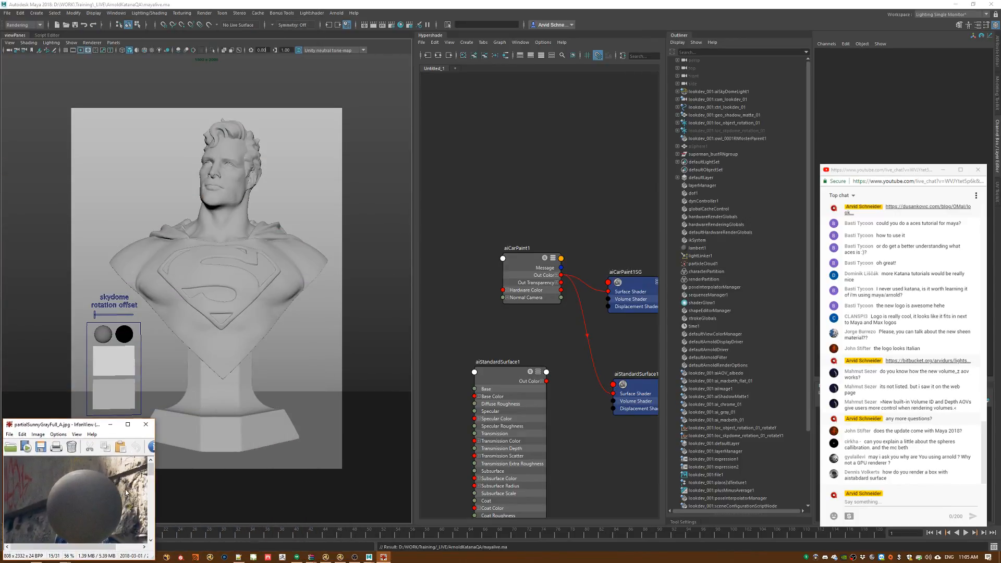
left_click_drag(55, 425, 194, 261)
left_click_drag(294, 396, 285, 421)
left_click_drag(225, 409, 243, 408)
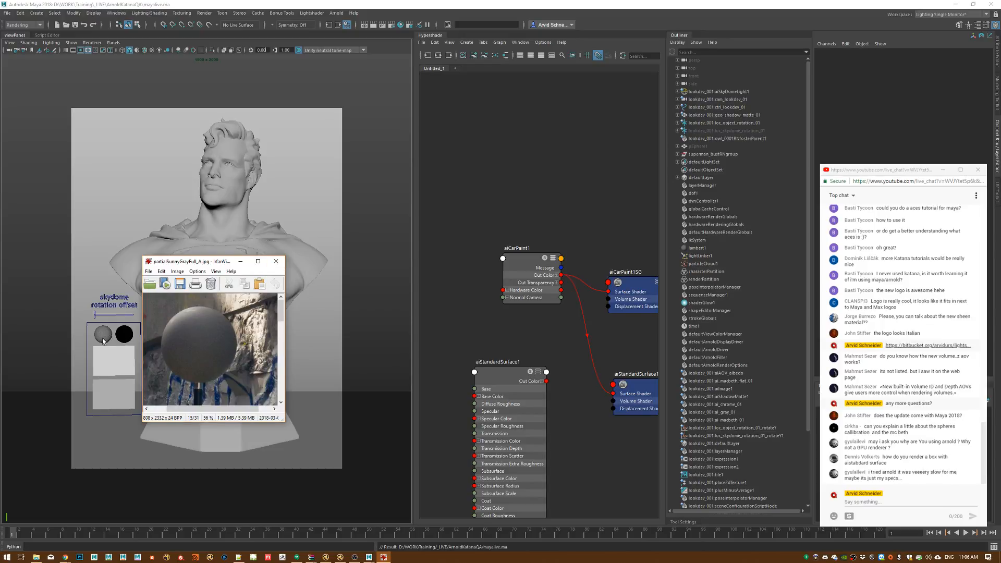
left_click(276, 262)
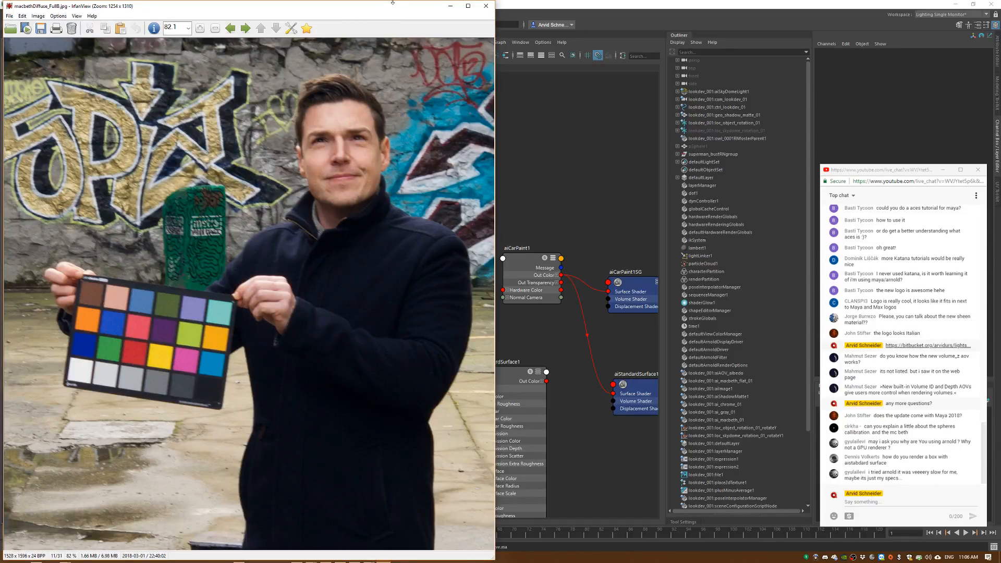
Step: Move the macbethDiffuse_FullB.jpg photo clear of the Superman bust viewport to view the colour chart
left_click_drag(387, 6, 978, 55)
scroll(818, 333, "down", 5)
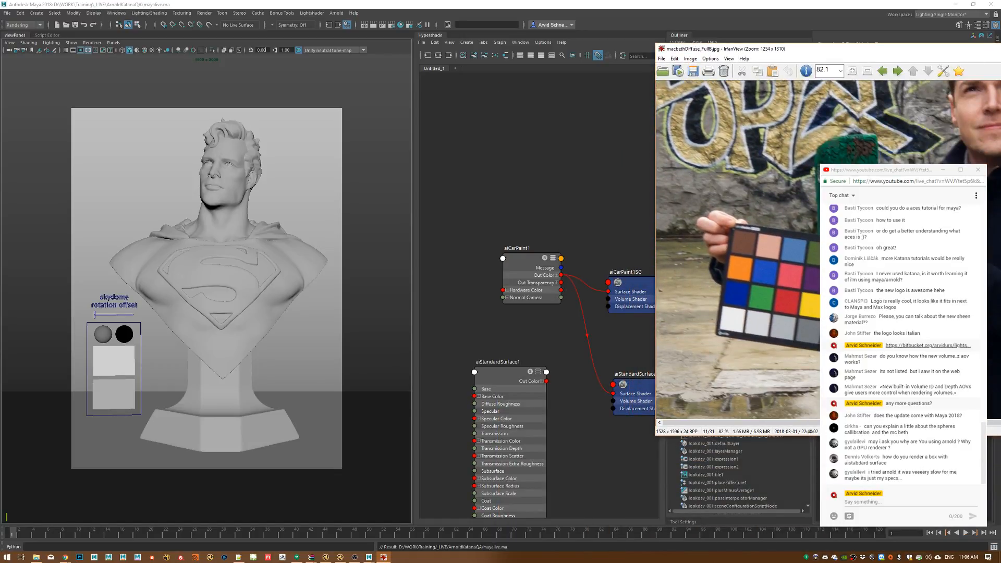
Step: Move the macbethDiffuse_FullB.jpg photo further aside, close it, and return to the live chat window
left_click_drag(737, 50, 786, 55)
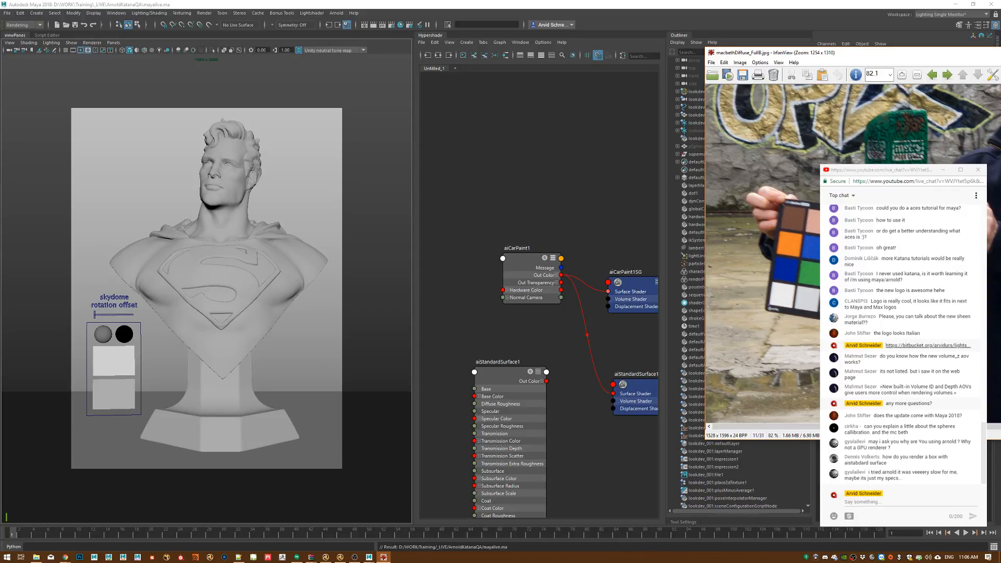
key("Escape")
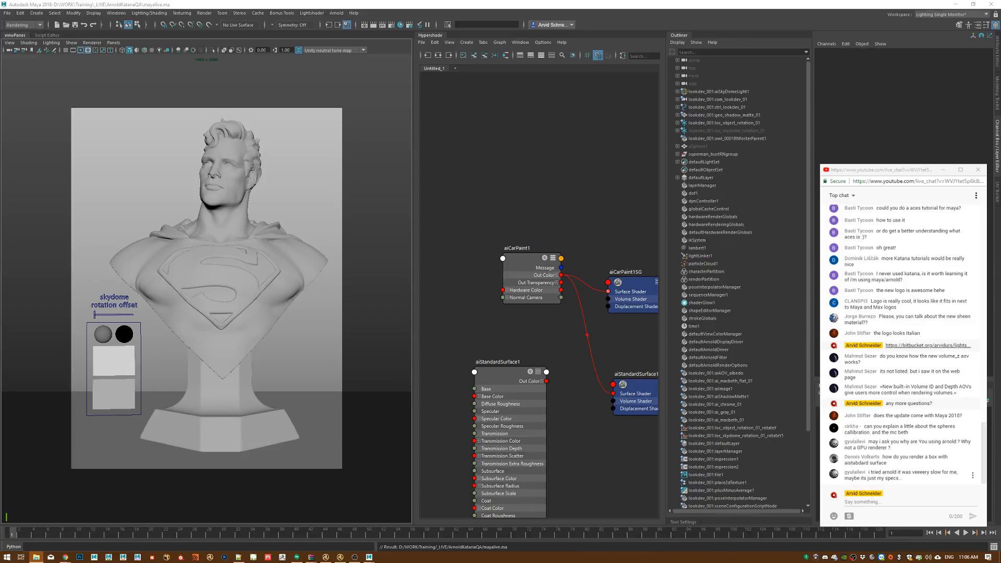
left_click(935, 484)
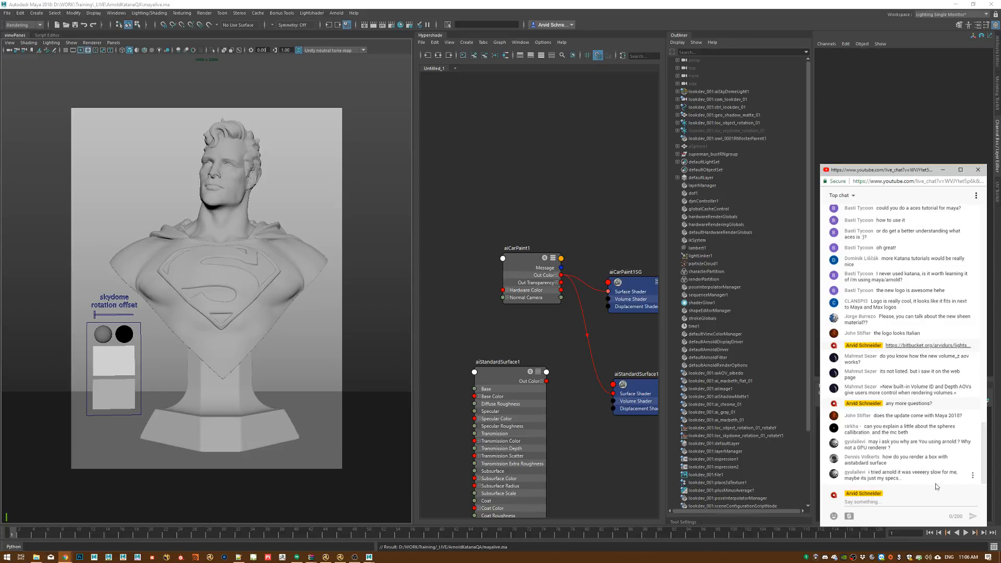
Step: Highlight the live chat question about using Arnold instead of a GPU renderer, and clear the selection
mouse_move(873, 441)
left_mouse_down()
mouse_move(891, 449)
mouse_move(876, 444)
left_mouse_up()
left_click(890, 449)
left_click(896, 452)
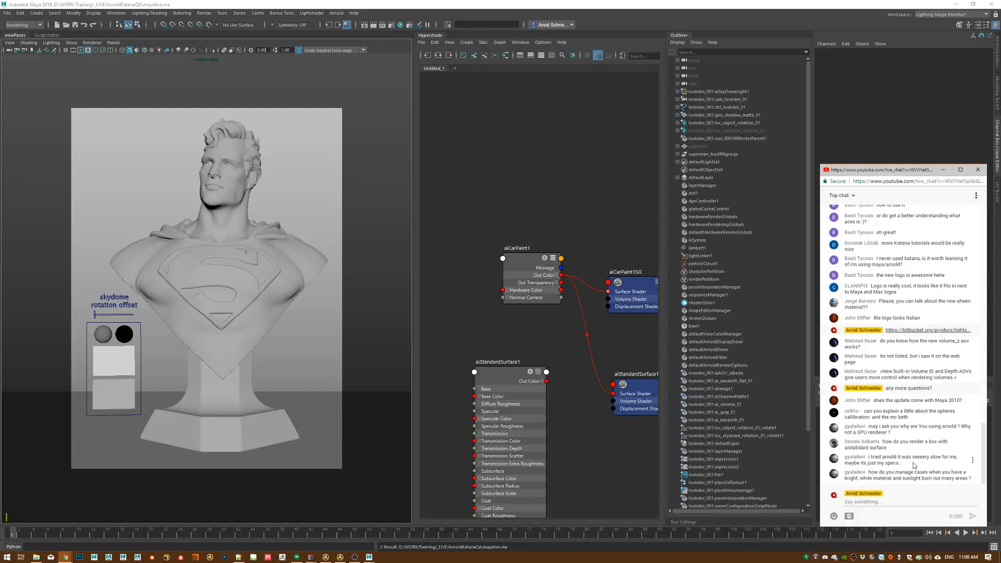
Step: Highlight the chat questions about rendering a box with a standard surface and about bright white materials burning out in sunlight
left_click_drag(889, 448, 881, 442)
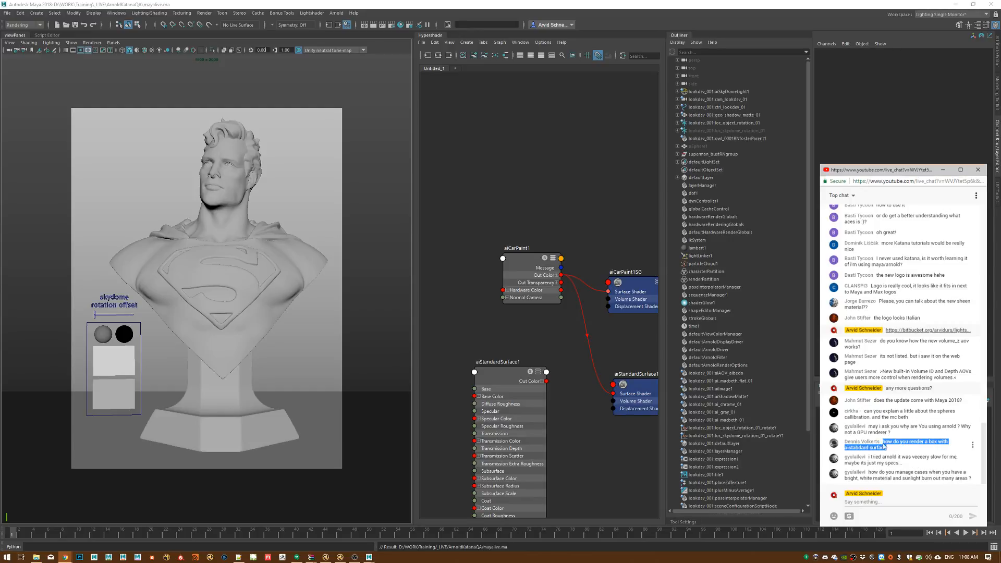
left_click(894, 454)
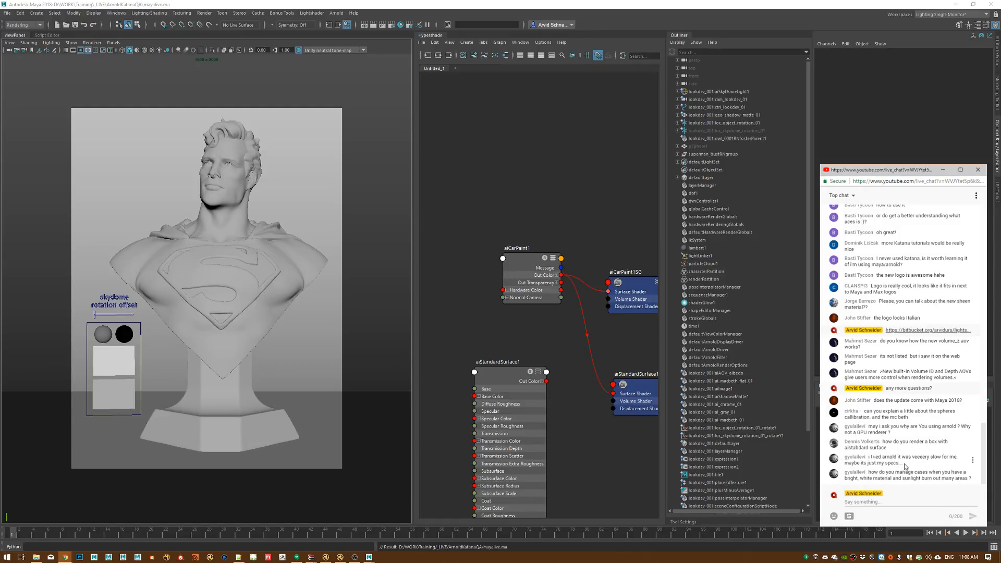
left_click(889, 469)
left_click_drag(905, 466, 876, 474)
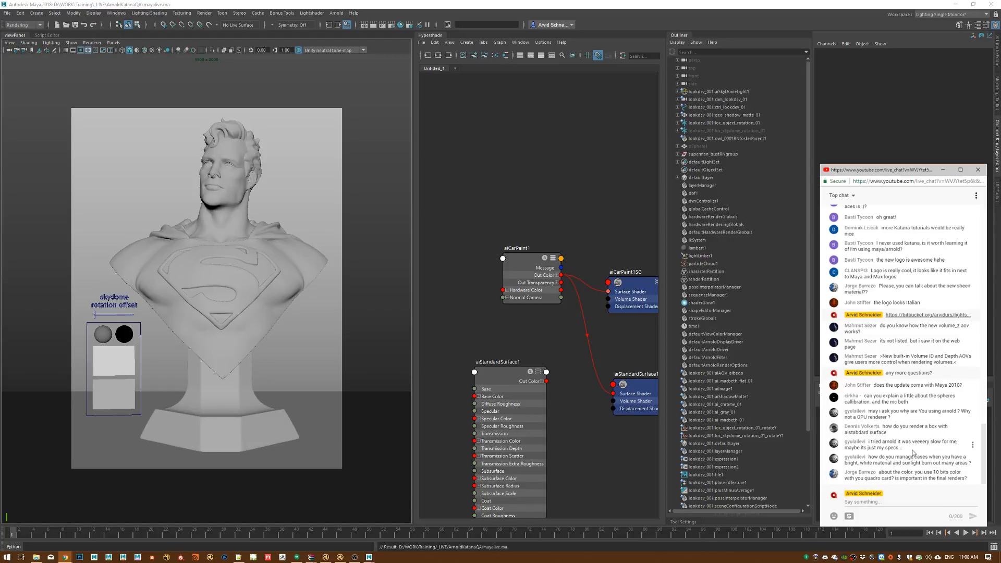
Step: Highlight the chat question about using 10-bit color with a Quadro card, and clear the selection
double_click(935, 472)
left_click(923, 470)
left_click_drag(892, 478, 880, 473)
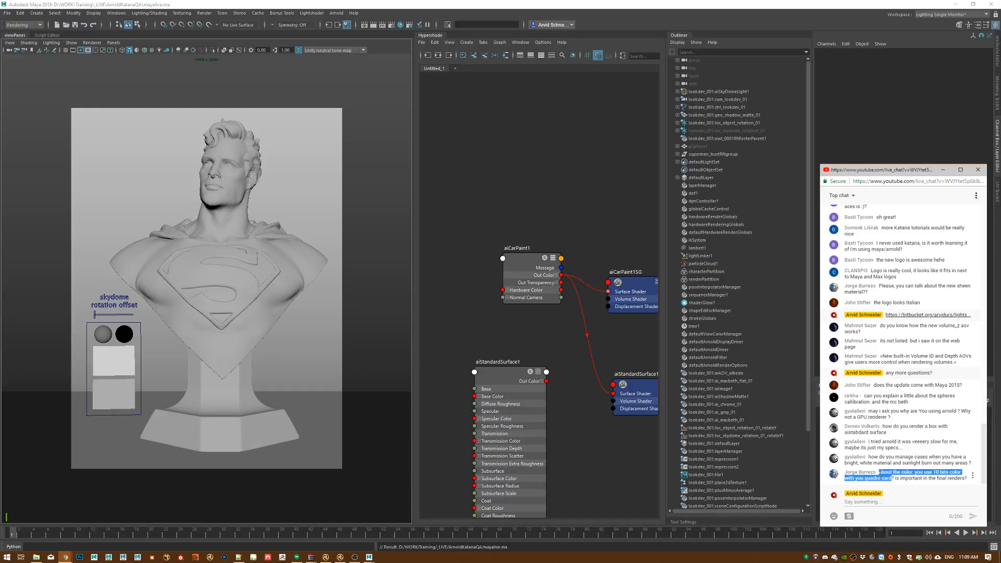
left_click(909, 461)
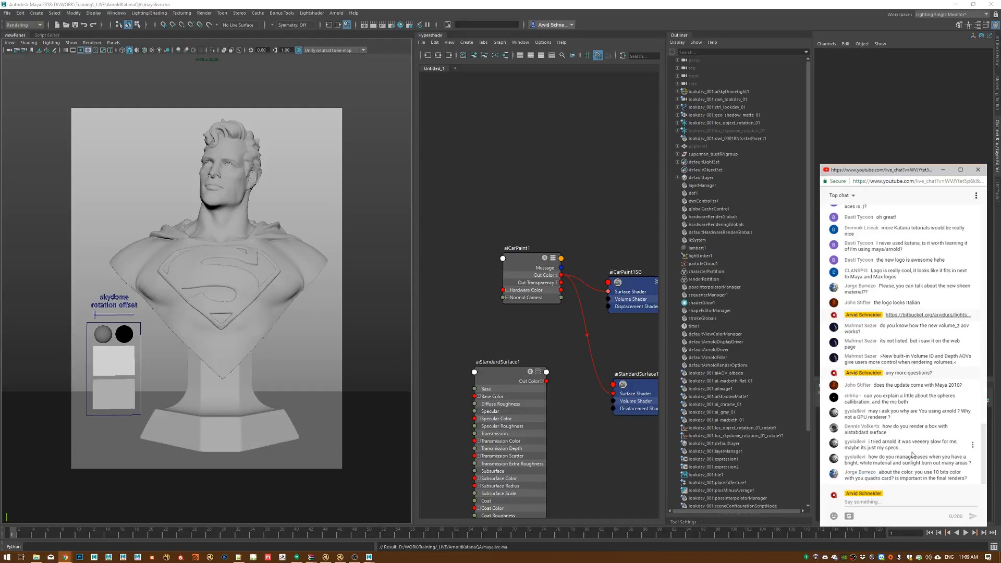